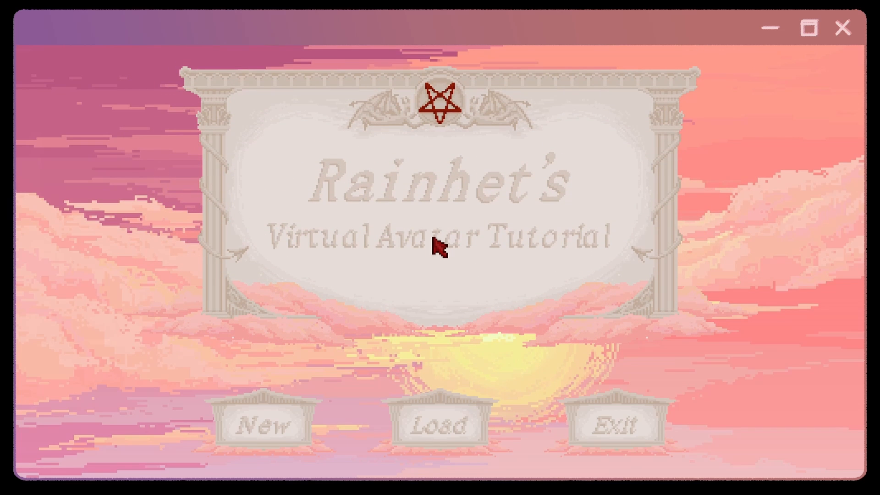
pyautogui.click(434, 438)
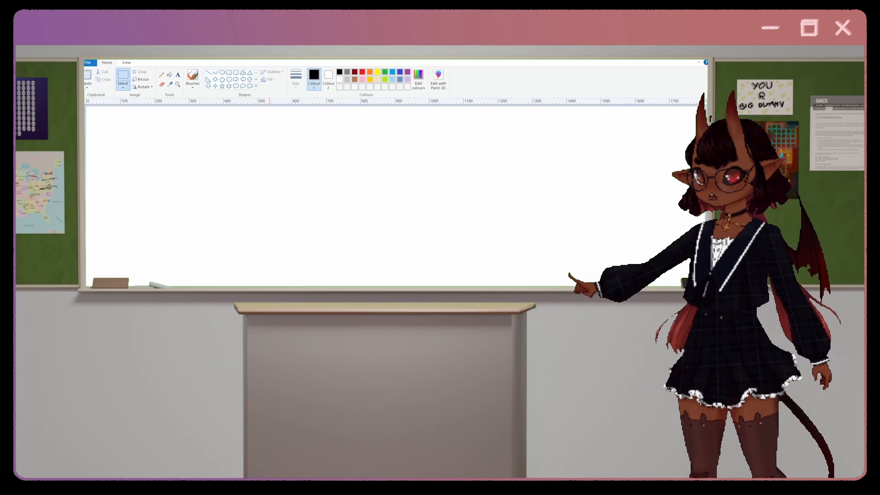
# - Brush a small black square with a round blushing face inside it and pink hearts around it
pyautogui.click(193, 77)
pyautogui.moveTo(164, 154)
pyautogui.mouseDown()
pyautogui.moveTo(164, 180)
pyautogui.moveTo(176, 156)
pyautogui.mouseUp()
pyautogui.click(362, 79)
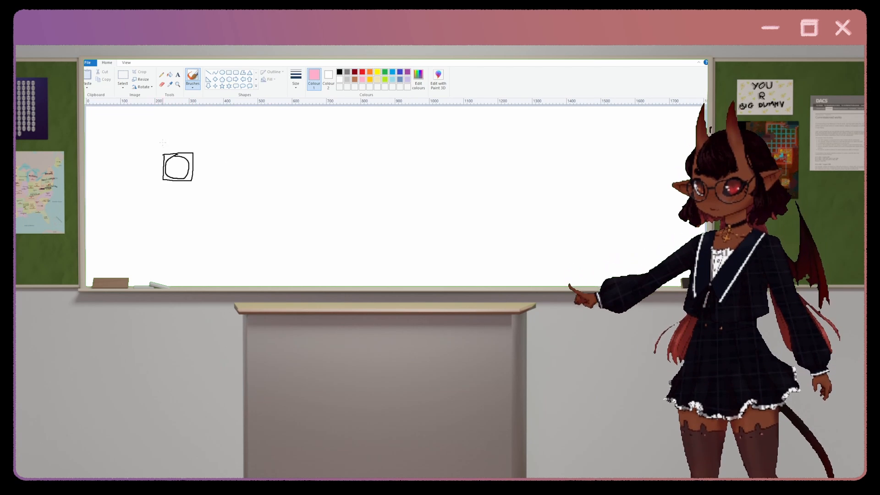
# - Draw an upside-down falling character in black near the middle of the canvas and undo the last stray stroke
pyautogui.click(339, 71)
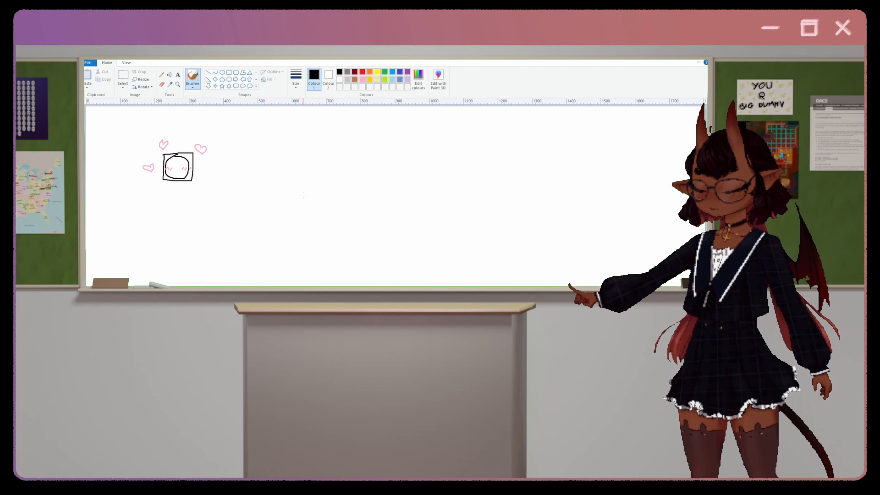
pyautogui.moveTo(294, 202)
pyautogui.mouseDown()
pyautogui.moveTo(317, 216)
pyautogui.moveTo(294, 204)
pyautogui.mouseUp()
pyautogui.moveTo(302, 198)
pyautogui.mouseDown()
pyautogui.moveTo(342, 198)
pyautogui.moveTo(327, 207)
pyautogui.moveTo(315, 193)
pyautogui.mouseUp()
pyautogui.moveTo(279, 170); pyautogui.dragTo(300, 188)
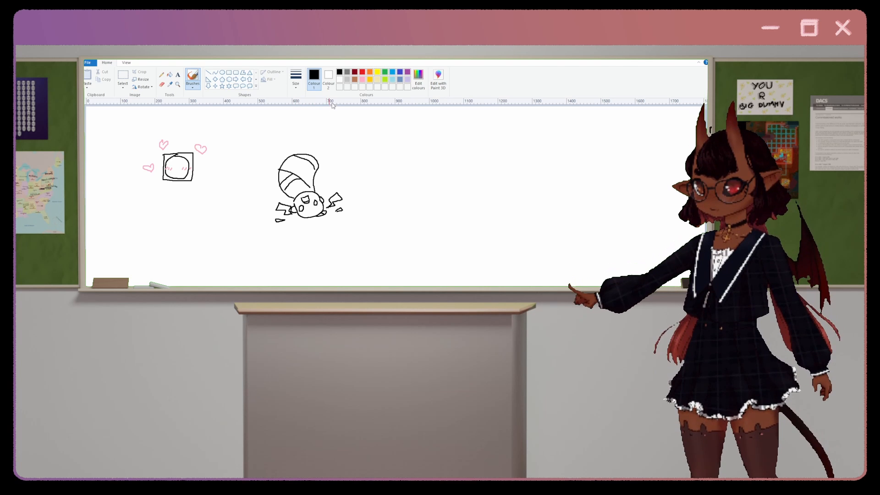
pyautogui.hotkey('ctrl', 'z')
# - Draw an open hand and arm beside the falling character and sketch the character's legs above its body
pyautogui.moveTo(262, 155)
pyautogui.mouseDown()
pyautogui.moveTo(258, 173)
pyautogui.moveTo(271, 167)
pyautogui.mouseUp()
pyautogui.moveTo(265, 166); pyautogui.dragTo(266, 172)
pyautogui.moveTo(268, 153); pyautogui.dragTo(271, 161)
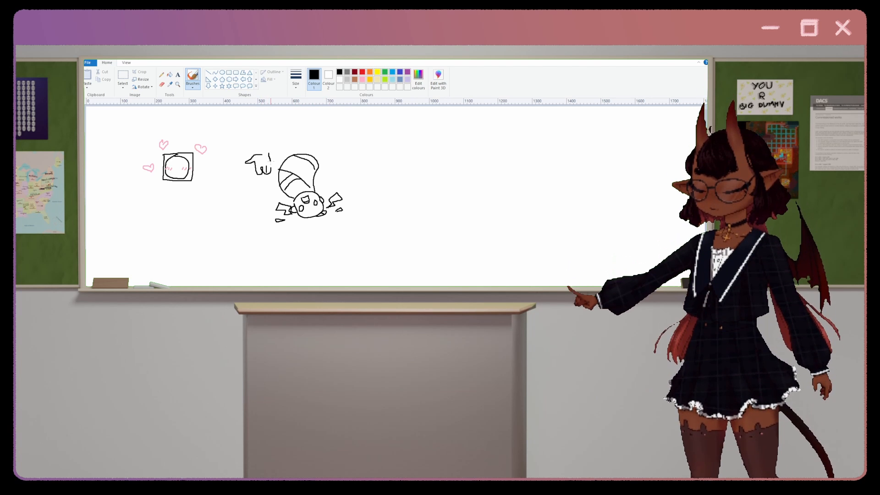
pyautogui.moveTo(294, 132); pyautogui.dragTo(301, 142)
pyautogui.moveTo(262, 137); pyautogui.dragTo(269, 157)
# - Write "Oops!" above the falling character and add red marks to its face
pyautogui.moveTo(286, 138)
pyautogui.mouseDown()
pyautogui.moveTo(294, 148)
pyautogui.moveTo(342, 145)
pyautogui.mouseUp()
pyautogui.moveTo(347, 140); pyautogui.dragTo(344, 146)
pyautogui.moveTo(363, 136); pyautogui.dragTo(359, 144)
pyautogui.click(351, 151)
pyautogui.click(362, 72)
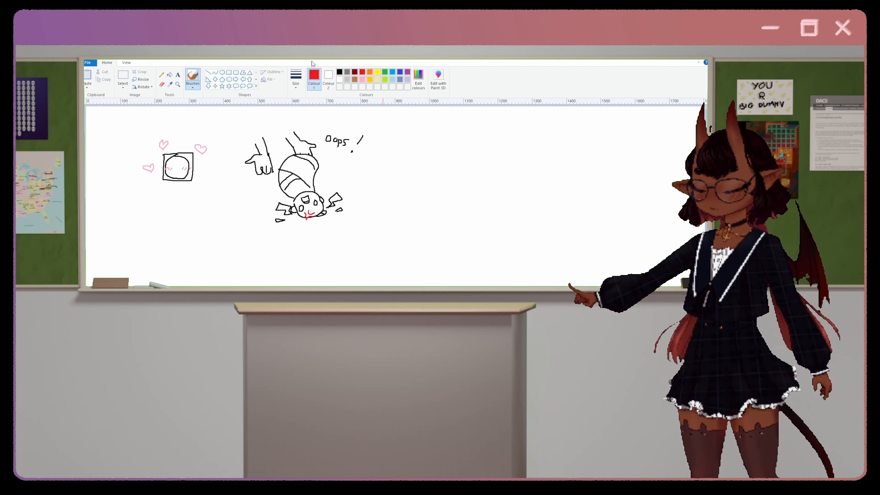
# - Draw a black triangle with an arrow pointing to it from an underlined "Polygon" label
pyautogui.click(339, 72)
pyautogui.moveTo(436, 163)
pyautogui.mouseDown()
pyautogui.moveTo(428, 193)
pyautogui.moveTo(437, 163)
pyautogui.mouseUp()
pyautogui.moveTo(470, 168)
pyautogui.mouseDown()
pyautogui.moveTo(449, 175)
pyautogui.moveTo(470, 156)
pyautogui.mouseUp()
pyautogui.moveTo(472, 158)
pyautogui.mouseDown()
pyautogui.moveTo(484, 168)
pyautogui.moveTo(510, 158)
pyautogui.mouseUp()
pyautogui.moveTo(475, 174); pyautogui.dragTo(511, 158)
# - Draw a square split by a dashed diagonal and point to it from an underlined "2 polygons" label
pyautogui.moveTo(464, 199)
pyautogui.mouseDown()
pyautogui.moveTo(464, 218)
pyautogui.moveTo(465, 198)
pyautogui.mouseUp()
pyautogui.moveTo(505, 200)
pyautogui.mouseDown()
pyautogui.moveTo(491, 204)
pyautogui.moveTo(517, 194)
pyautogui.mouseUp()
pyautogui.moveTo(525, 195); pyautogui.dragTo(530, 186)
pyautogui.moveTo(532, 188)
pyautogui.mouseDown()
pyautogui.moveTo(537, 179)
pyautogui.moveTo(541, 197)
pyautogui.mouseUp()
pyautogui.moveTo(549, 186); pyautogui.dragTo(546, 197)
pyautogui.moveTo(554, 186); pyautogui.dragTo(555, 186)
pyautogui.moveTo(559, 189); pyautogui.dragTo(567, 189)
pyautogui.moveTo(518, 202); pyautogui.dragTo(564, 194)
pyautogui.moveTo(484, 201); pyautogui.dragTo(482, 203)
pyautogui.moveTo(478, 206); pyautogui.dragTo(476, 208)
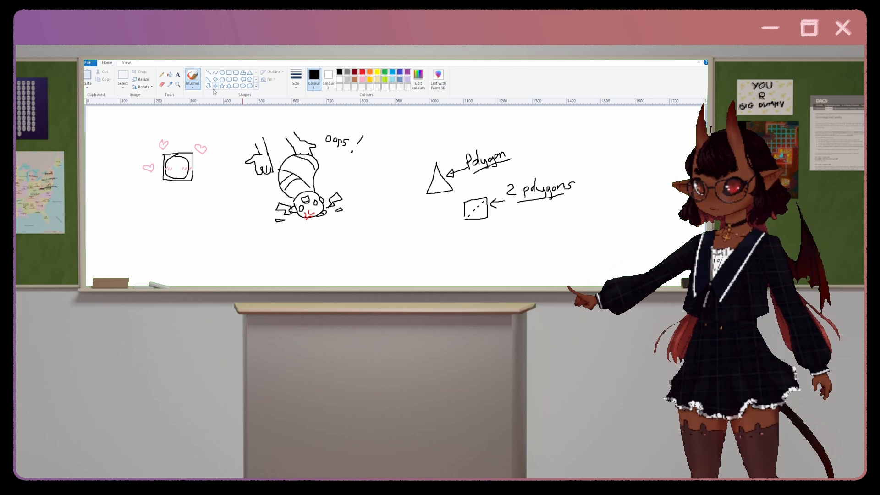
# - Clear the whole canvas and paste the screenshot of Blender's Viewport Overlays settings
pyautogui.hotkey('ctrl', 'a')
pyautogui.press('Delete')
pyautogui.hotkey('ctrl', 'v')
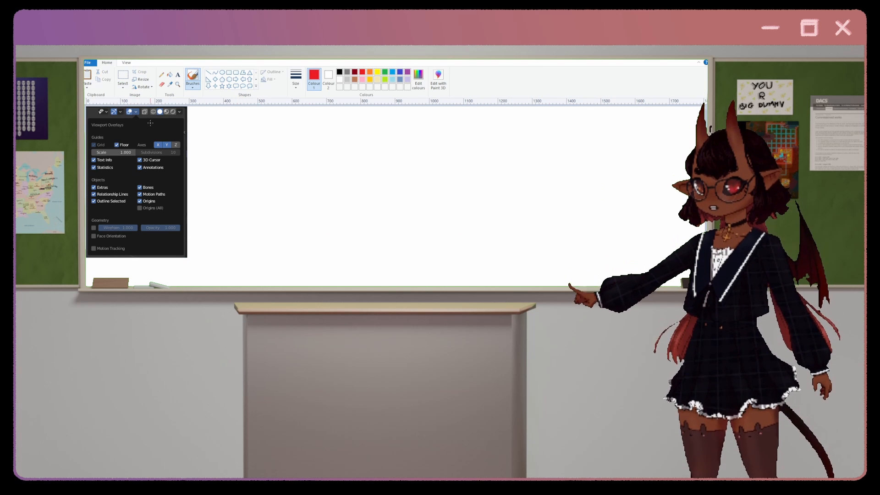
# - Paste the scene statistics screenshot beside the overlays image, then underline its triangle count and surround it with purple emphasis strokes
pyautogui.hotkey('ctrl', 'v')
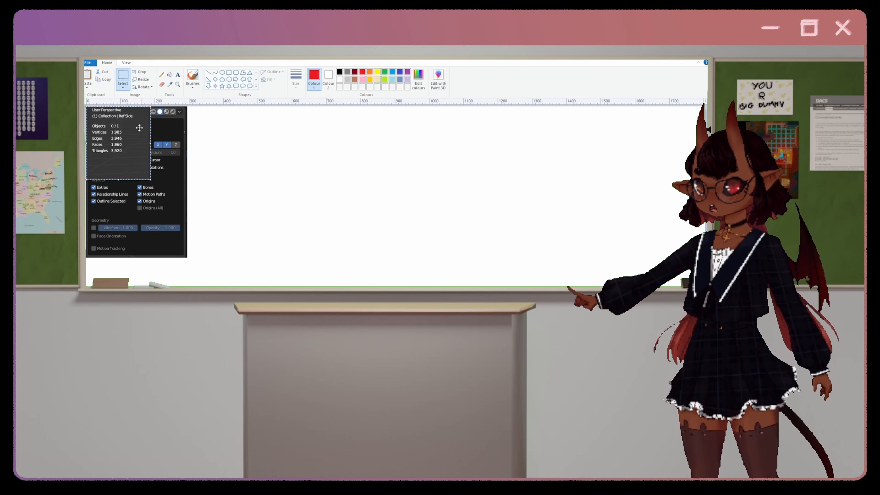
pyautogui.moveTo(138, 128); pyautogui.dragTo(274, 168)
pyautogui.click(193, 76)
pyautogui.click(392, 72)
pyautogui.click(407, 72)
pyautogui.moveTo(228, 142); pyautogui.dragTo(223, 134)
pyautogui.moveTo(252, 137); pyautogui.dragTo(253, 130)
pyautogui.moveTo(280, 137); pyautogui.dragTo(285, 132)
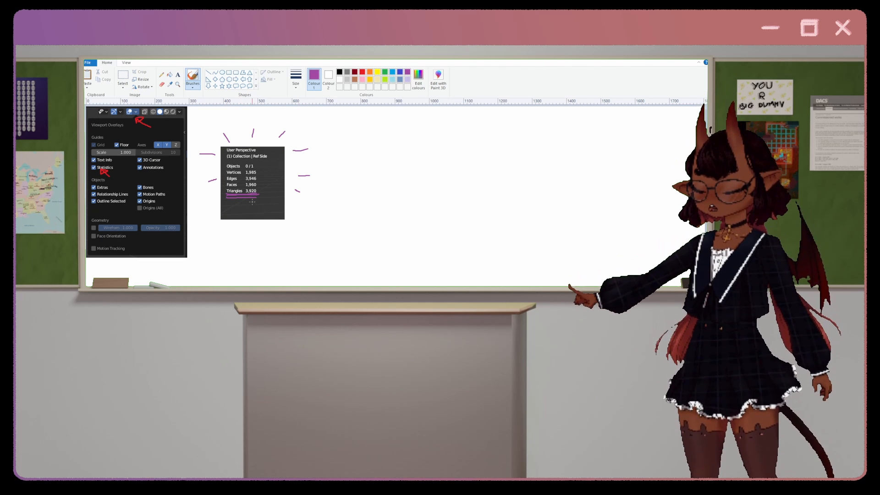
# - Paste the performance rank table and place it beside the statistics screenshot
pyautogui.hotkey('ctrl', 'v')
pyautogui.moveTo(182, 160); pyautogui.dragTo(417, 181)
# - Write black polygon limits of 32,000 beside the Excellent rank and 70,000 beside the Good rank
pyautogui.click(339, 72)
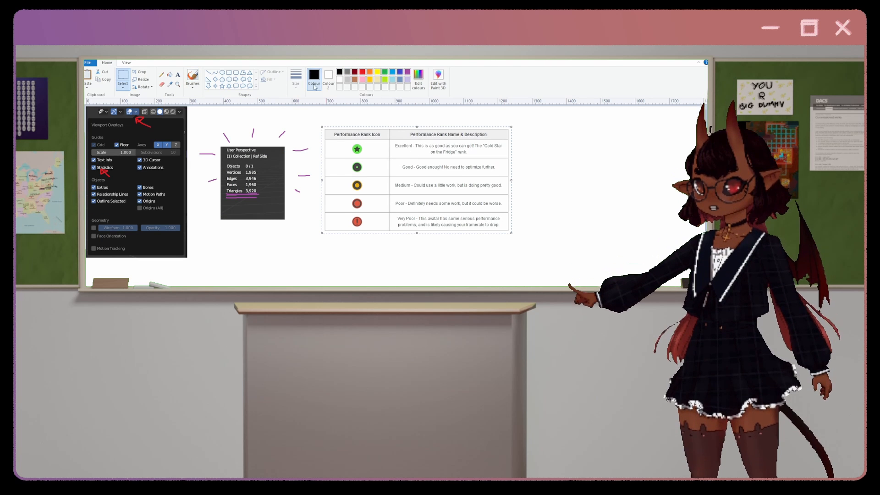
pyautogui.click(193, 77)
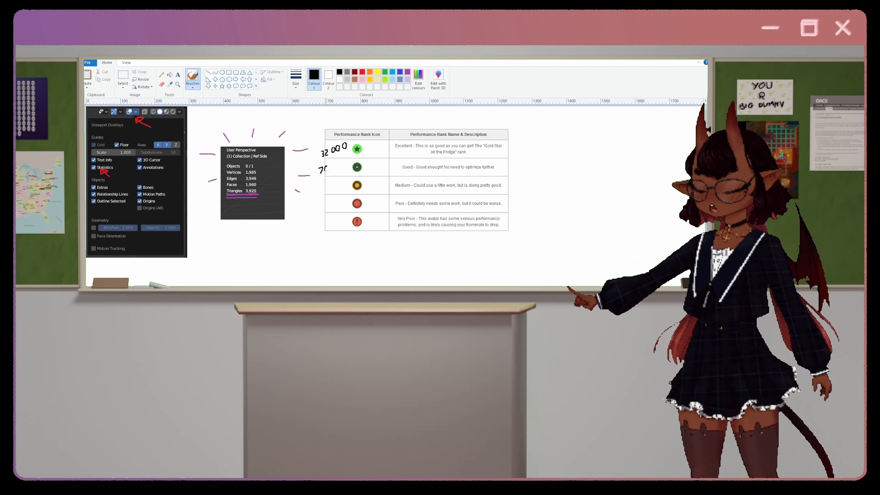
pyautogui.moveTo(327, 170); pyautogui.dragTo(326, 167)
pyautogui.moveTo(331, 169); pyautogui.dragTo(330, 171)
pyautogui.moveTo(335, 165); pyautogui.dragTo(335, 164)
pyautogui.moveTo(340, 163); pyautogui.dragTo(347, 162)
# - Mark the three lowest ranks as 70,000+ with a brace and write an underlined "PC" heading above the table
pyautogui.moveTo(318, 194); pyautogui.dragTo(320, 199)
pyautogui.moveTo(325, 190); pyautogui.dragTo(349, 224)
pyautogui.moveTo(392, 116); pyautogui.dragTo(393, 124)
pyautogui.moveTo(370, 131); pyautogui.dragTo(392, 129)
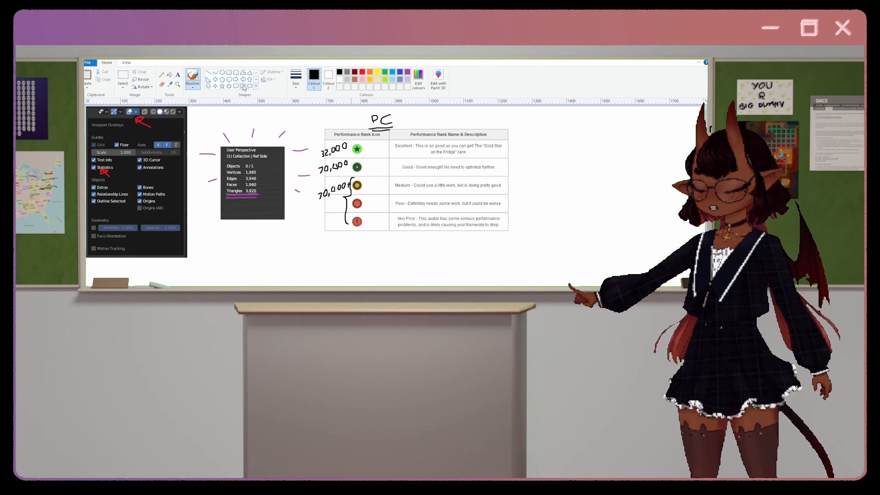
# - Select all the pasted images and annotations and delete them from the canvas
pyautogui.click(123, 79)
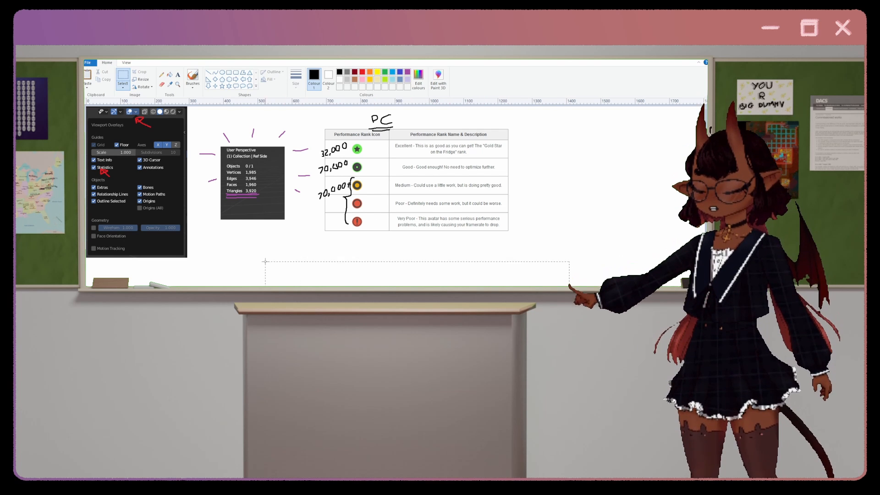
pyautogui.moveTo(266, 262); pyautogui.dragTo(86, 105)
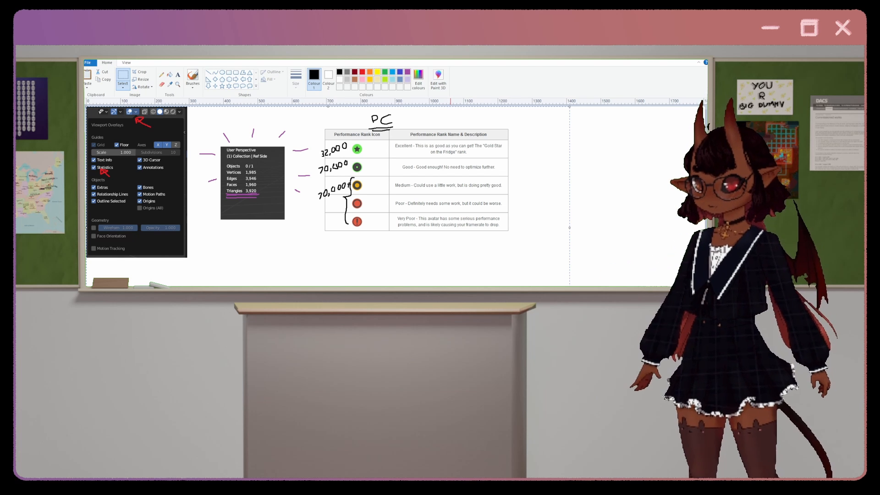
pyautogui.press('Delete')
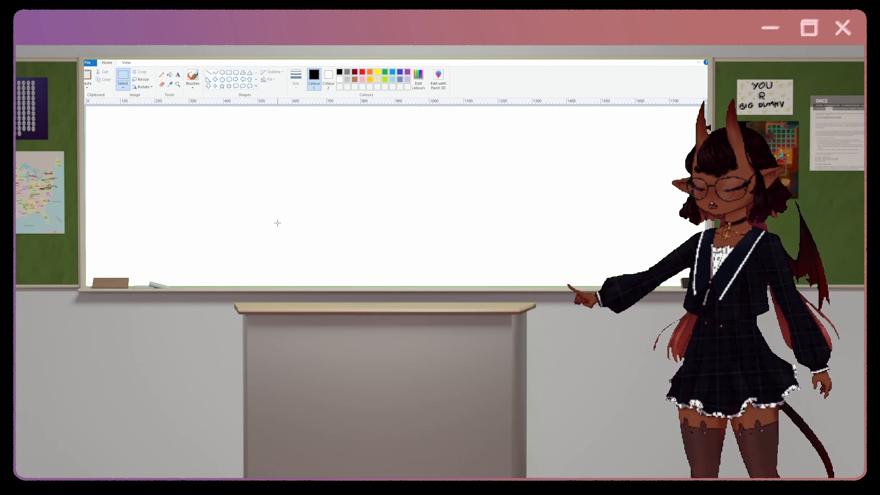
# - Sketch a woman's smiling head, fringe, neck and shoulders in black with the brush
pyautogui.click(193, 78)
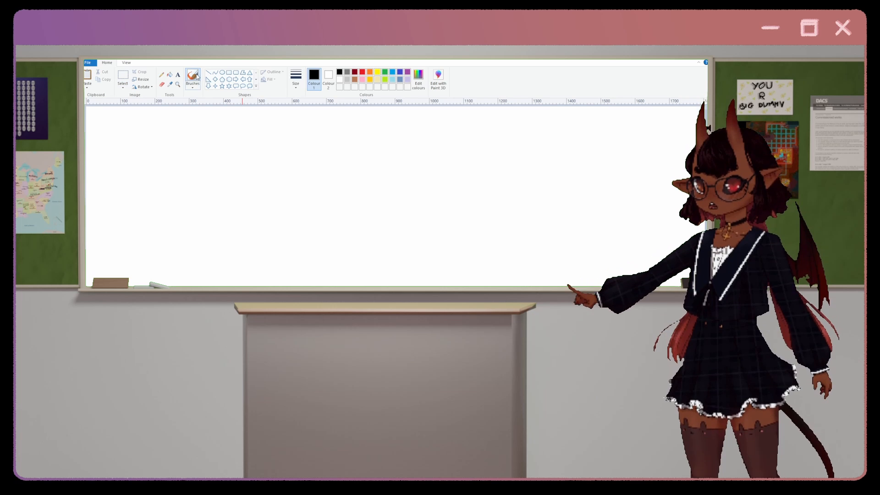
pyautogui.moveTo(201, 102); pyautogui.dragTo(225, 99)
pyautogui.moveTo(204, 104); pyautogui.dragTo(218, 108)
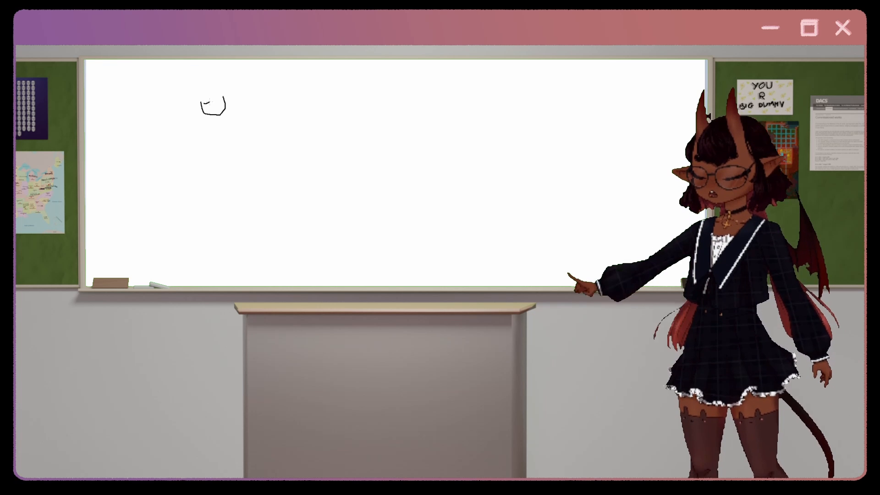
pyautogui.moveTo(217, 87)
pyautogui.mouseDown()
pyautogui.moveTo(203, 101)
pyautogui.moveTo(230, 107)
pyautogui.mouseUp()
pyautogui.moveTo(197, 97); pyautogui.dragTo(199, 111)
pyautogui.moveTo(208, 116); pyautogui.dragTo(214, 140)
pyautogui.moveTo(227, 111); pyautogui.dragTo(232, 116)
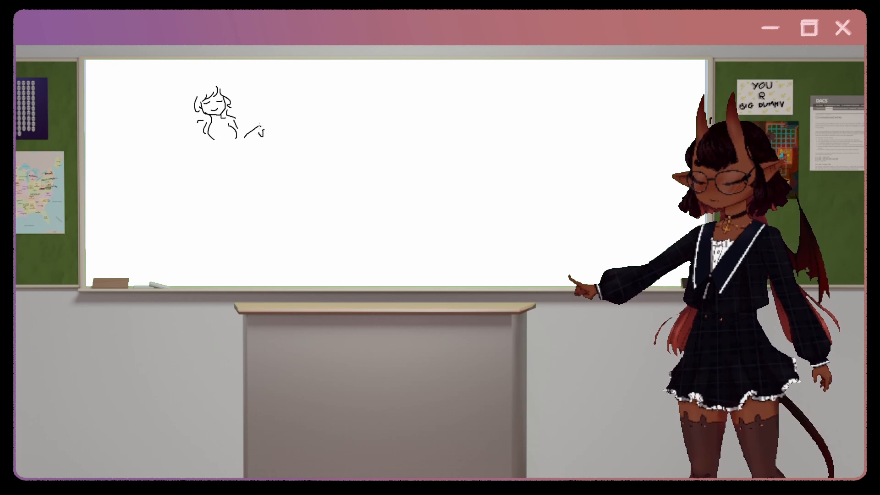
# - Draw a jacket hanging beside the woman's torso
pyautogui.moveTo(283, 135); pyautogui.dragTo(288, 155)
pyautogui.moveTo(252, 146); pyautogui.dragTo(265, 182)
pyautogui.moveTo(268, 146); pyautogui.dragTo(289, 177)
# - Draw the woman's torso, belt, layered skirt, legs and high-heeled feet
pyautogui.moveTo(210, 128)
pyautogui.mouseDown()
pyautogui.moveTo(226, 132)
pyautogui.moveTo(211, 149)
pyautogui.mouseUp()
pyautogui.moveTo(209, 153)
pyautogui.mouseDown()
pyautogui.moveTo(233, 156)
pyautogui.moveTo(203, 173)
pyautogui.mouseUp()
pyautogui.moveTo(217, 166); pyautogui.dragTo(192, 185)
pyautogui.moveTo(224, 159); pyautogui.dragTo(219, 188)
pyautogui.moveTo(213, 173); pyautogui.dragTo(206, 193)
pyautogui.moveTo(206, 193)
pyautogui.mouseDown()
pyautogui.moveTo(221, 190)
pyautogui.moveTo(233, 215)
pyautogui.mouseUp()
pyautogui.moveTo(224, 177); pyautogui.dragTo(222, 213)
pyautogui.moveTo(227, 185); pyautogui.dragTo(240, 184)
pyautogui.moveTo(203, 192); pyautogui.dragTo(208, 264)
pyautogui.moveTo(231, 221); pyautogui.dragTo(214, 284)
pyautogui.moveTo(220, 257); pyautogui.dragTo(237, 283)
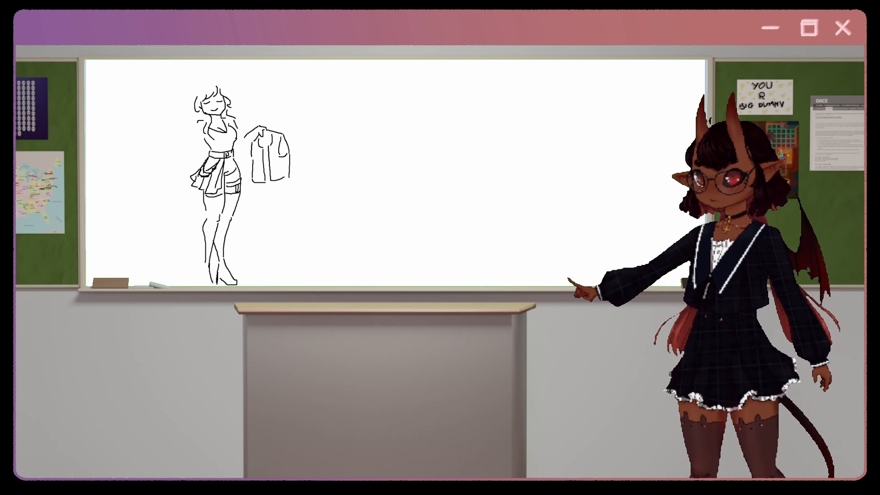
# - Add boot tops, both arms and the outline of long hair to the woman
pyautogui.moveTo(205, 235); pyautogui.dragTo(224, 241)
pyautogui.moveTo(197, 126)
pyautogui.mouseDown()
pyautogui.moveTo(173, 138)
pyautogui.moveTo(198, 153)
pyautogui.mouseUp()
pyautogui.moveTo(237, 144); pyautogui.dragTo(249, 145)
pyautogui.moveTo(208, 82); pyautogui.dragTo(187, 128)
pyautogui.moveTo(215, 81); pyautogui.dragTo(240, 124)
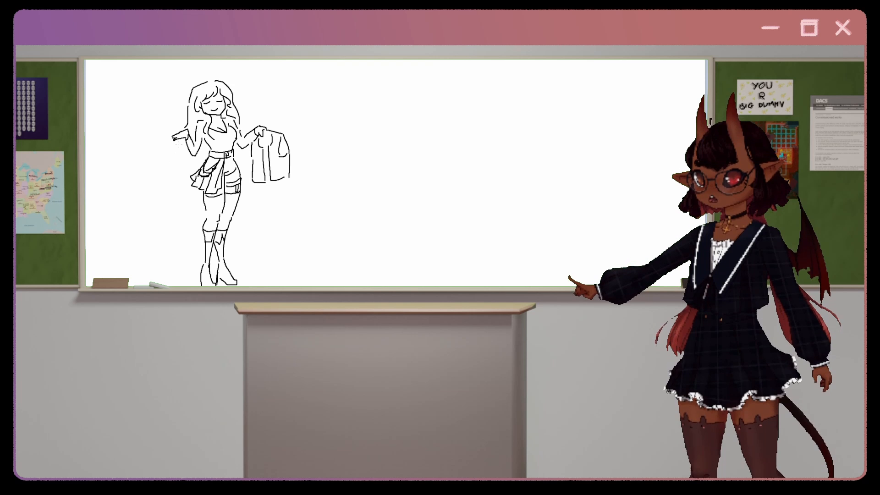
# - Extend the woman's hair in long flowing strands that trail down to the floor
pyautogui.moveTo(179, 140); pyautogui.dragTo(156, 256)
pyautogui.moveTo(205, 216)
pyautogui.mouseDown()
pyautogui.moveTo(171, 282)
pyautogui.moveTo(135, 281)
pyautogui.mouseUp()
pyautogui.moveTo(130, 264); pyautogui.dragTo(111, 275)
pyautogui.moveTo(115, 259); pyautogui.dragTo(94, 274)
# - Draw a sword and a small pistol floating above the jacket
pyautogui.moveTo(297, 109); pyautogui.dragTo(328, 68)
pyautogui.moveTo(328, 68); pyautogui.dragTo(309, 119)
pyautogui.moveTo(300, 119); pyautogui.dragTo(290, 132)
pyautogui.moveTo(318, 76); pyautogui.dragTo(300, 105)
pyautogui.moveTo(254, 109); pyautogui.dragTo(274, 86)
# - Draw a small red visored crewmate on the trailing hair and write "Polygons: 300,000" in purple beside the jacket
pyautogui.moveTo(117, 263)
pyautogui.mouseDown()
pyautogui.moveTo(141, 258)
pyautogui.moveTo(118, 267)
pyautogui.mouseUp()
pyautogui.moveTo(121, 251); pyautogui.dragTo(133, 249)
pyautogui.moveTo(307, 155); pyautogui.dragTo(329, 160)
pyautogui.moveTo(331, 157)
pyautogui.mouseDown()
pyautogui.moveTo(340, 159)
pyautogui.moveTo(319, 149)
pyautogui.mouseUp()
pyautogui.moveTo(321, 145); pyautogui.dragTo(336, 147)
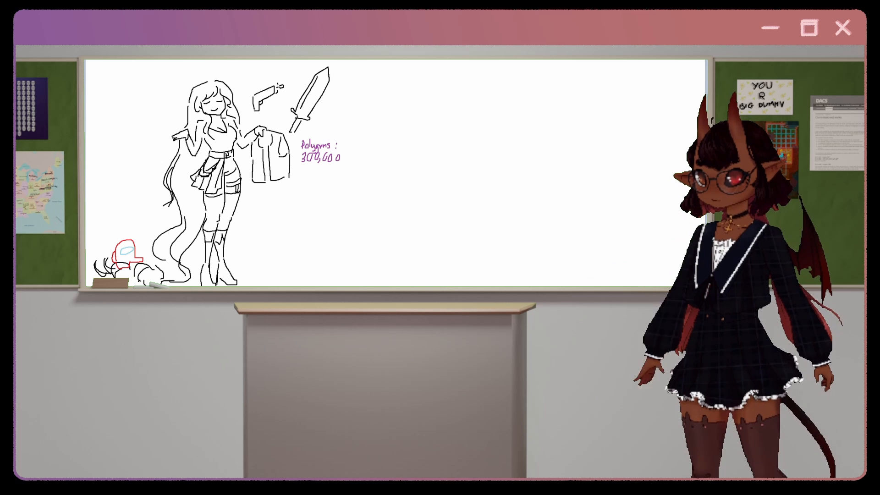
# - Add cat ears, a loop at the hip and more flowing strands behind the woman
pyautogui.moveTo(218, 82); pyautogui.dragTo(230, 86)
pyautogui.moveTo(187, 94); pyautogui.dragTo(196, 86)
pyautogui.moveTo(206, 160); pyautogui.dragTo(200, 206)
pyautogui.moveTo(240, 189)
pyautogui.mouseDown()
pyautogui.moveTo(269, 238)
pyautogui.moveTo(261, 244)
pyautogui.mouseUp()
# - Draw a small simple character with cat ears, headphones, a T-shirt and straight legs beside the woman
pyautogui.moveTo(344, 190); pyautogui.dragTo(373, 194)
pyautogui.moveTo(344, 183)
pyautogui.mouseDown()
pyautogui.moveTo(375, 182)
pyautogui.moveTo(340, 200)
pyautogui.mouseUp()
pyautogui.moveTo(377, 188)
pyautogui.mouseDown()
pyautogui.moveTo(378, 199)
pyautogui.moveTo(371, 188)
pyautogui.mouseUp()
pyautogui.moveTo(384, 202); pyautogui.dragTo(374, 212)
pyautogui.moveTo(338, 204); pyautogui.dragTo(343, 245)
pyautogui.moveTo(368, 210)
pyautogui.mouseDown()
pyautogui.moveTo(368, 243)
pyautogui.moveTo(346, 244)
pyautogui.mouseUp()
pyautogui.moveTo(366, 217); pyautogui.dragTo(363, 241)
pyautogui.moveTo(366, 241)
pyautogui.mouseDown()
pyautogui.moveTo(371, 285)
pyautogui.moveTo(346, 285)
pyautogui.mouseUp()
pyautogui.moveTo(345, 239); pyautogui.dragTo(364, 240)
# - Label the small character "Polygons: 12 ½" in purple
pyautogui.moveTo(395, 195); pyautogui.dragTo(394, 207)
pyautogui.moveTo(395, 195); pyautogui.dragTo(396, 202)
pyautogui.moveTo(401, 200); pyautogui.dragTo(400, 205)
pyautogui.moveTo(403, 194); pyautogui.dragTo(403, 205)
pyautogui.moveTo(404, 200); pyautogui.dragTo(406, 209)
pyautogui.moveTo(412, 199); pyautogui.dragTo(410, 208)
pyautogui.moveTo(418, 198); pyautogui.dragTo(421, 199)
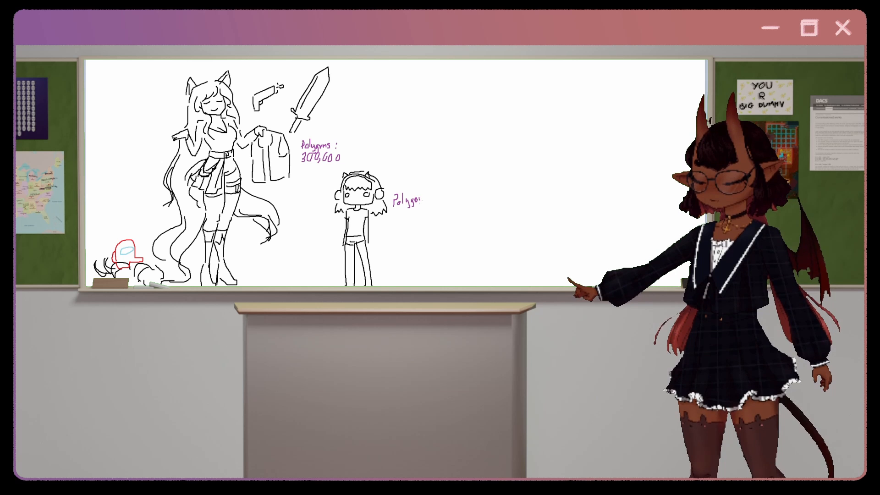
# - Sketch a third character with horns, short hair, pointed ears, a collar and a cropped top
pyautogui.moveTo(486, 115); pyautogui.dragTo(495, 101)
pyautogui.moveTo(466, 140)
pyautogui.mouseDown()
pyautogui.moveTo(500, 137)
pyautogui.moveTo(484, 106)
pyautogui.mouseUp()
pyautogui.moveTo(464, 121)
pyautogui.mouseDown()
pyautogui.moveTo(469, 105)
pyautogui.moveTo(513, 133)
pyautogui.mouseUp()
pyautogui.moveTo(462, 127); pyautogui.dragTo(468, 151)
pyautogui.moveTo(489, 146)
pyautogui.mouseDown()
pyautogui.moveTo(510, 149)
pyautogui.moveTo(471, 175)
pyautogui.mouseUp()
pyautogui.moveTo(472, 165)
pyautogui.mouseDown()
pyautogui.moveTo(499, 160)
pyautogui.moveTo(503, 176)
pyautogui.mouseUp()
pyautogui.moveTo(500, 178); pyautogui.dragTo(502, 207)
# - Draw the horned character's legs, boots, leg straps and skirt pleats
pyautogui.moveTo(481, 197)
pyautogui.mouseDown()
pyautogui.moveTo(463, 206)
pyautogui.moveTo(486, 268)
pyautogui.mouseUp()
pyautogui.moveTo(503, 224); pyautogui.dragTo(512, 263)
pyautogui.moveTo(496, 225); pyautogui.dragTo(502, 222)
pyautogui.moveTo(491, 211); pyautogui.dragTo(503, 209)
pyautogui.moveTo(504, 206); pyautogui.dragTo(504, 214)
pyautogui.moveTo(496, 180); pyautogui.dragTo(498, 202)
pyautogui.moveTo(485, 178); pyautogui.dragTo(484, 204)
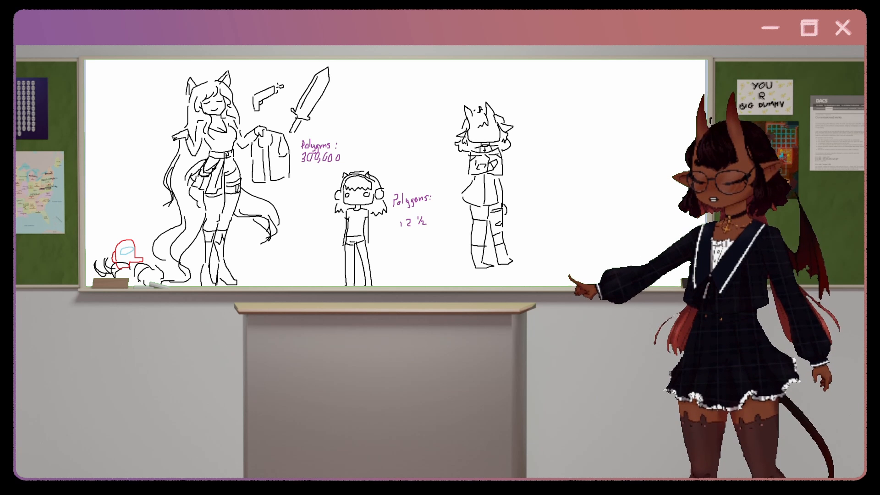
# - Add sunglasses, a curved tail and a pair of bat wings to the horned character
pyautogui.moveTo(469, 133); pyautogui.dragTo(503, 127)
pyautogui.moveTo(462, 206); pyautogui.dragTo(456, 254)
pyautogui.moveTo(457, 137)
pyautogui.mouseDown()
pyautogui.moveTo(440, 130)
pyautogui.moveTo(400, 165)
pyautogui.mouseUp()
pyautogui.moveTo(505, 138); pyautogui.dragTo(524, 174)
# - Draw an arrow to the horned character and write a "Super cool" name label beside it
pyautogui.moveTo(517, 100); pyautogui.dragTo(501, 113)
pyautogui.moveTo(522, 89); pyautogui.dragTo(560, 99)
pyautogui.moveTo(538, 120); pyautogui.dragTo(565, 117)
# - Write a purple polygon label with a count beside the horned character
pyautogui.moveTo(530, 174); pyautogui.dragTo(550, 167)
pyautogui.moveTo(550, 167); pyautogui.dragTo(572, 165)
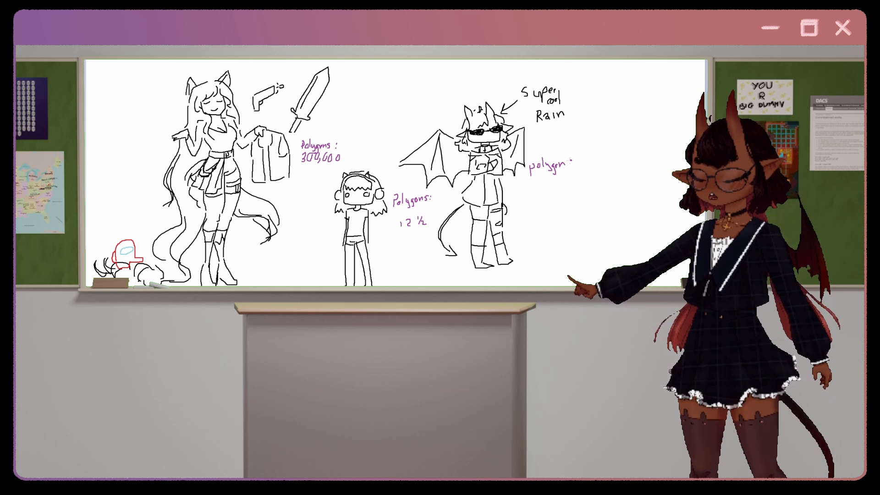
pyautogui.moveTo(535, 196); pyautogui.dragTo(548, 193)
pyautogui.moveTo(555, 192); pyautogui.dragTo(573, 188)
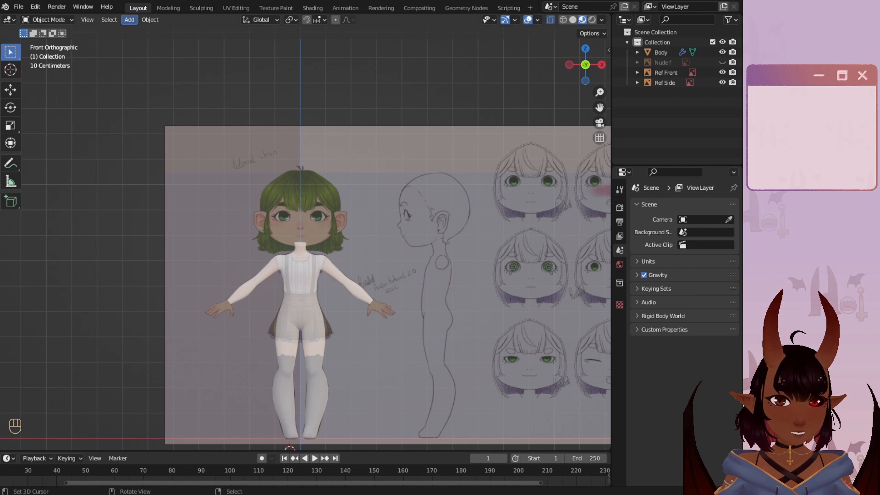
# - Switch to Blender and add a cube mesh to the character scene
pyautogui.click(130, 19)
pyautogui.moveTo(152, 30)
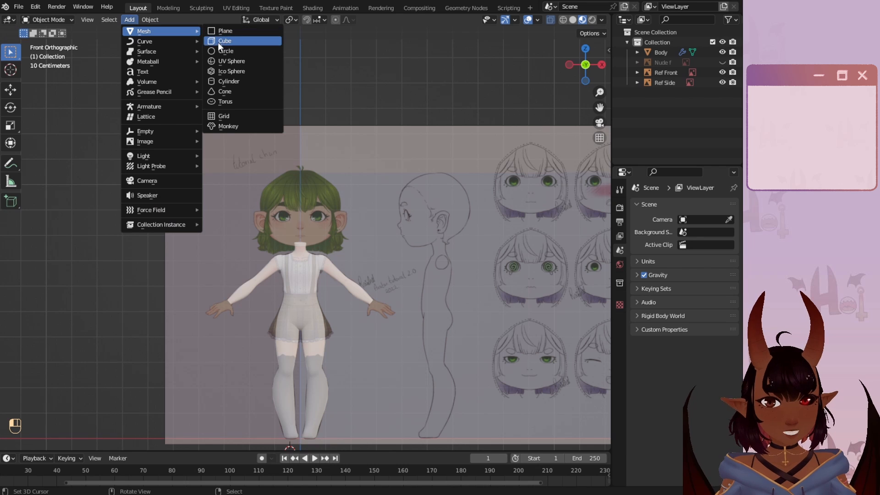
pyautogui.click(218, 42)
# - Set the new cube's location to 0 m on the X, Y and Z axes
pyautogui.click(133, 388)
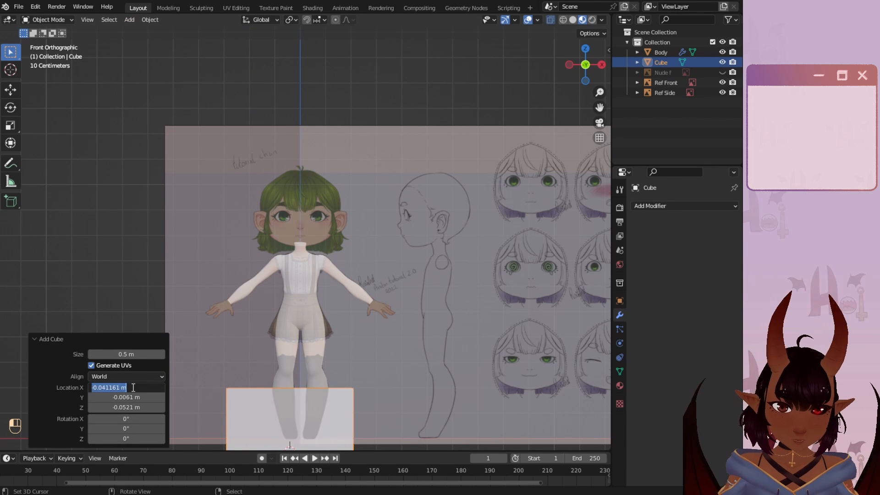
pyautogui.write('0')
pyautogui.press('Tab')
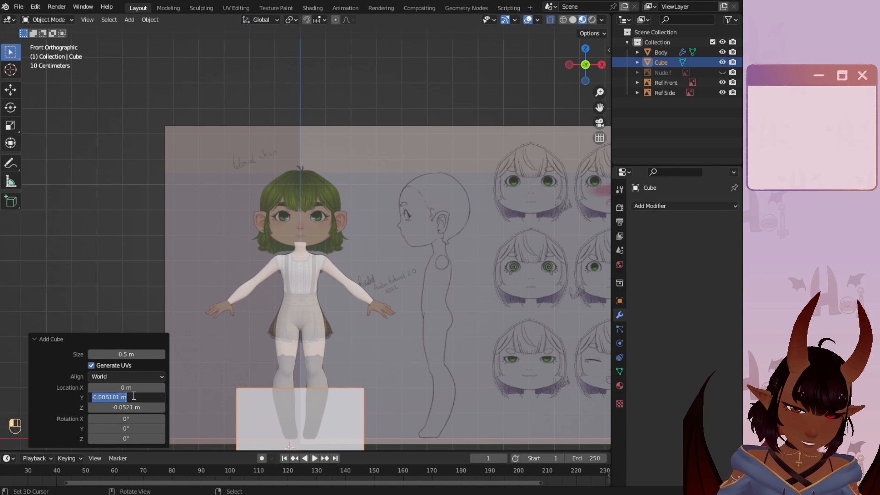
pyautogui.write('0')
pyautogui.press('Return')
pyautogui.click(133, 408)
pyautogui.write('0')
pyautogui.press('Return')
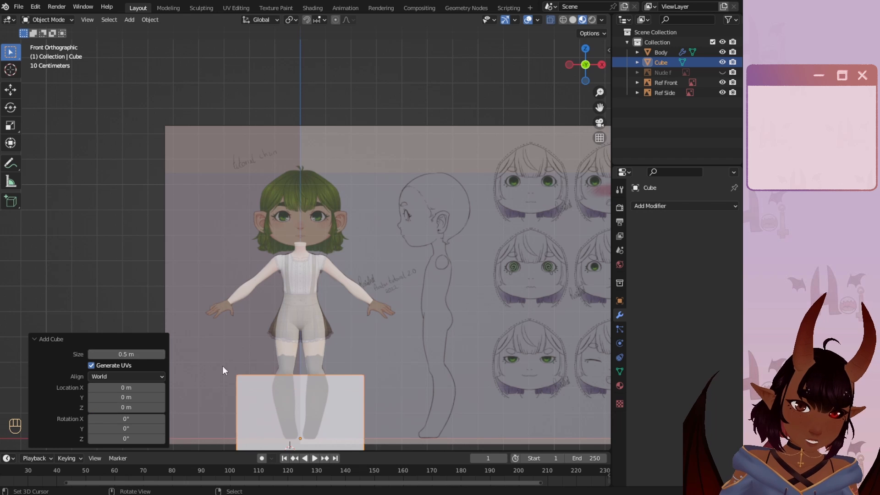
# - Add a Subdivision Surface modifier to the cube with viewport levels set to 2 and apply it
pyautogui.scroll(-3, 256, 369)
pyautogui.scroll(2, 290, 383)
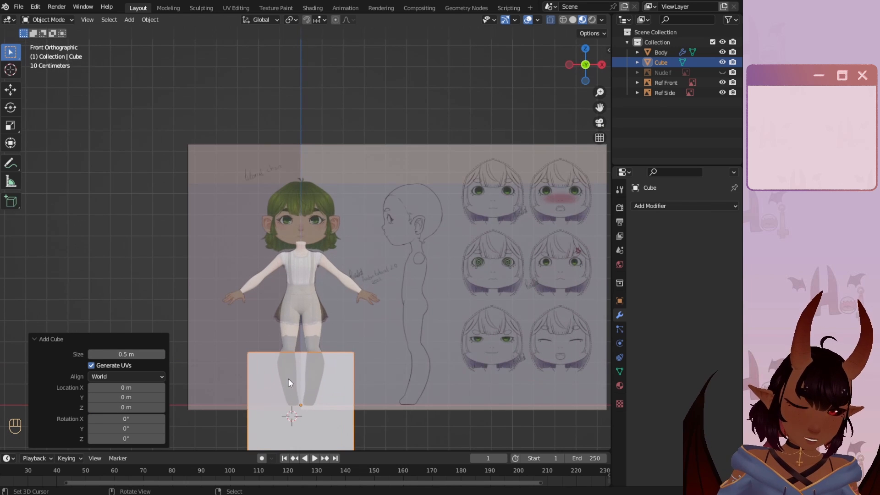
pyautogui.click(320, 430)
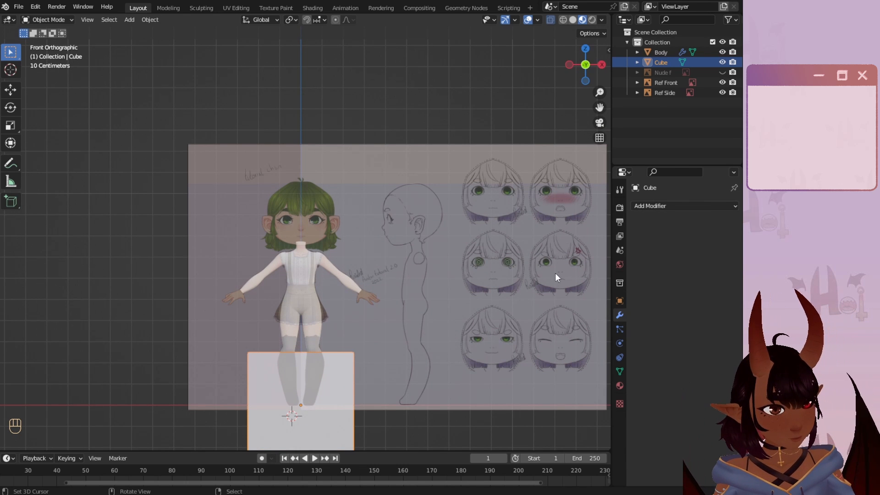
pyautogui.click(675, 207)
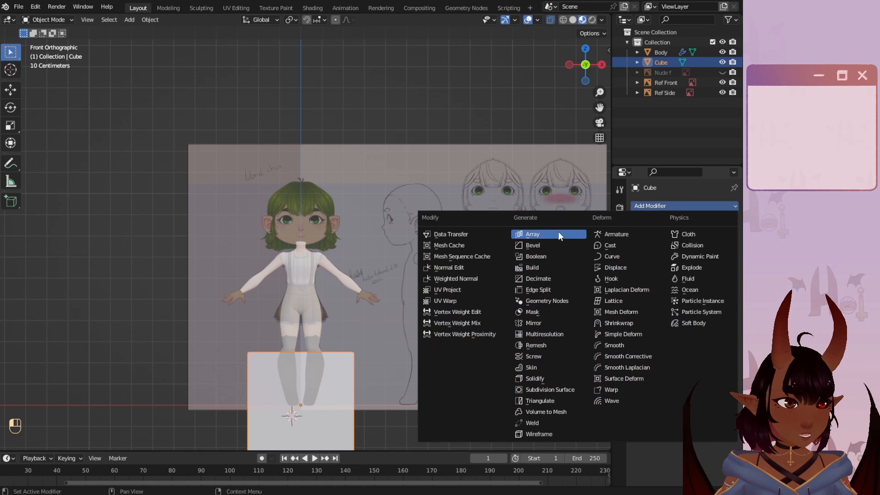
pyautogui.click(535, 396)
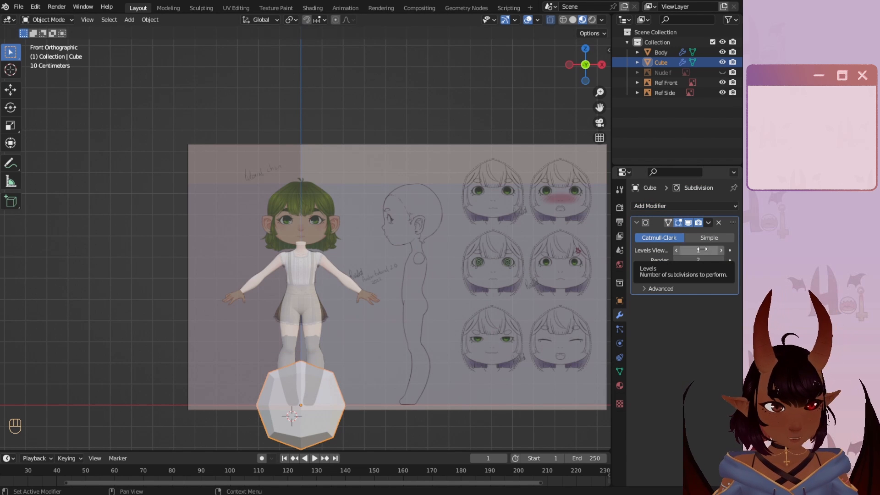
pyautogui.click(721, 250)
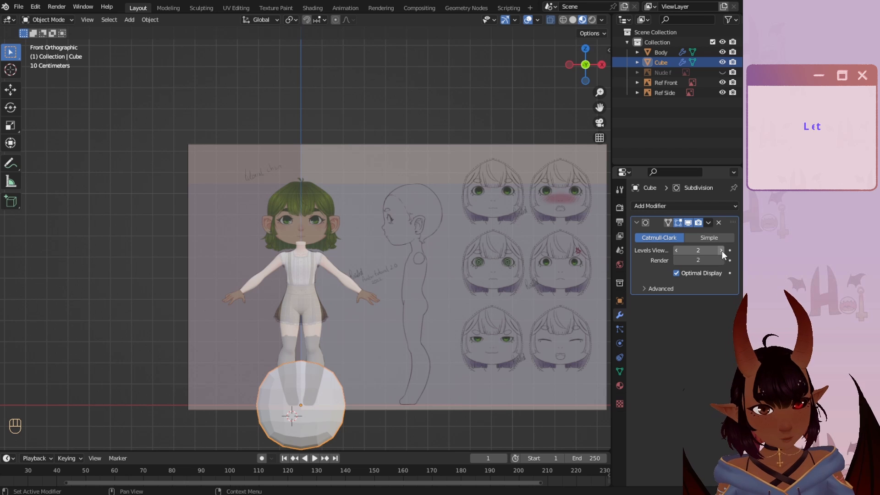
pyautogui.click(708, 223)
pyautogui.click(701, 234)
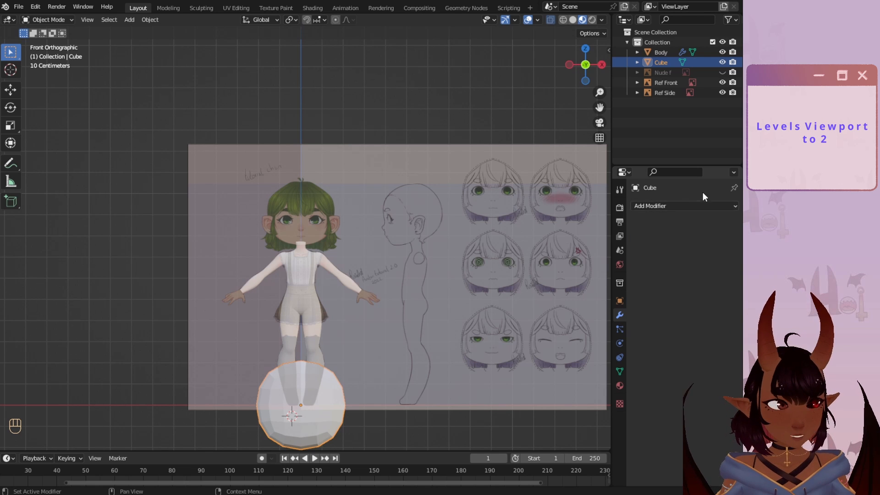
# - Add a Mirror modifier on the X axis to the rounded cube with Clipping enabled
pyautogui.click(684, 206)
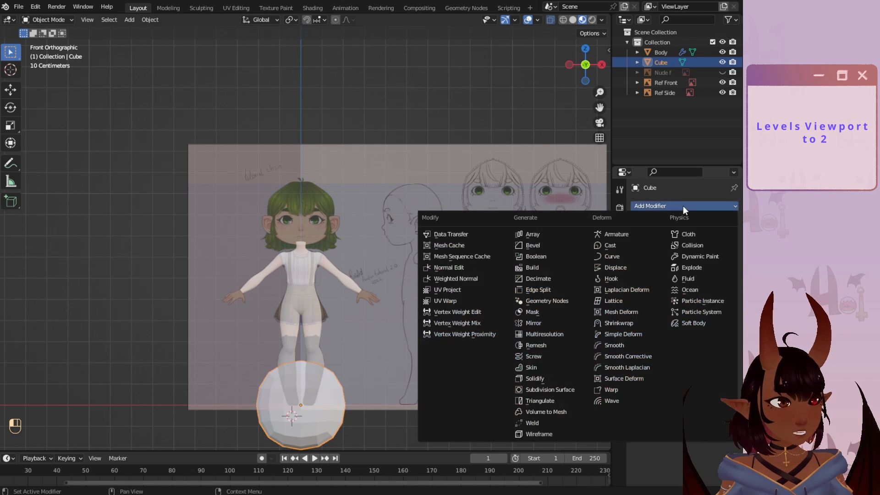
pyautogui.click(546, 323)
pyautogui.click(677, 286)
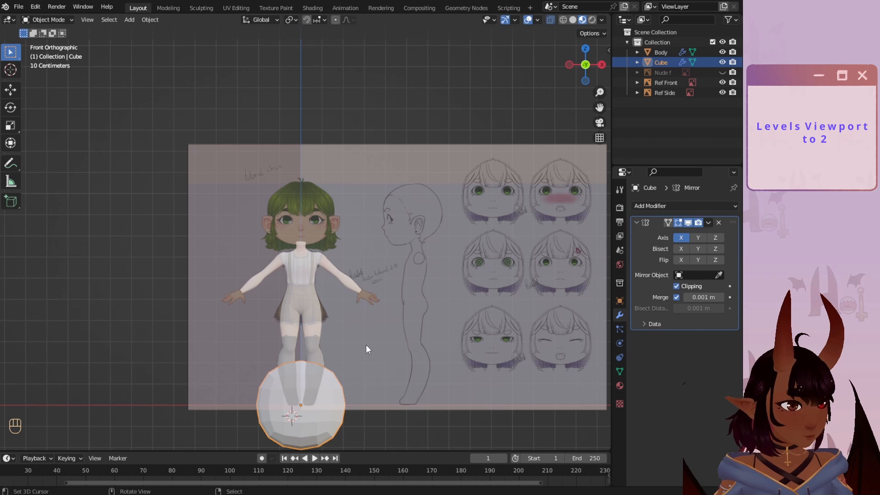
# - In Edit Mode, move the whole mesh about 0.85 m up the Z axis onto the reference head
pyautogui.click(71, 20)
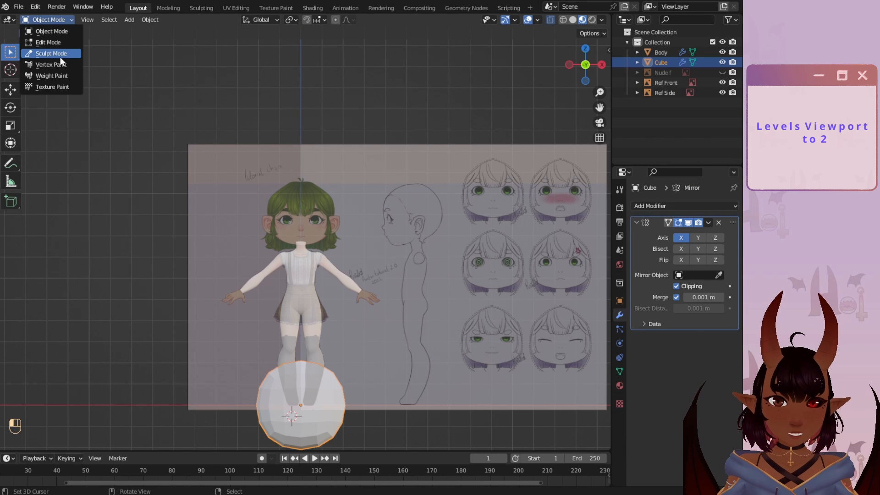
pyautogui.click(55, 42)
pyautogui.press('a')
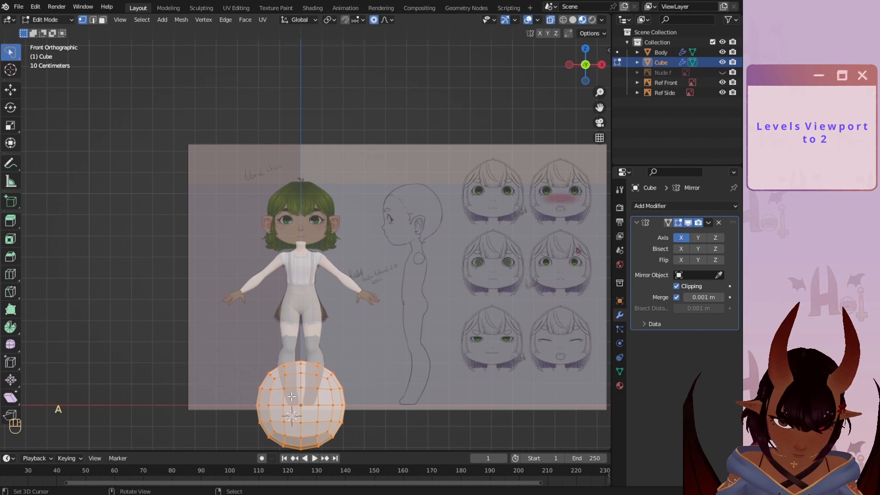
pyautogui.press('g')
pyautogui.press('y')
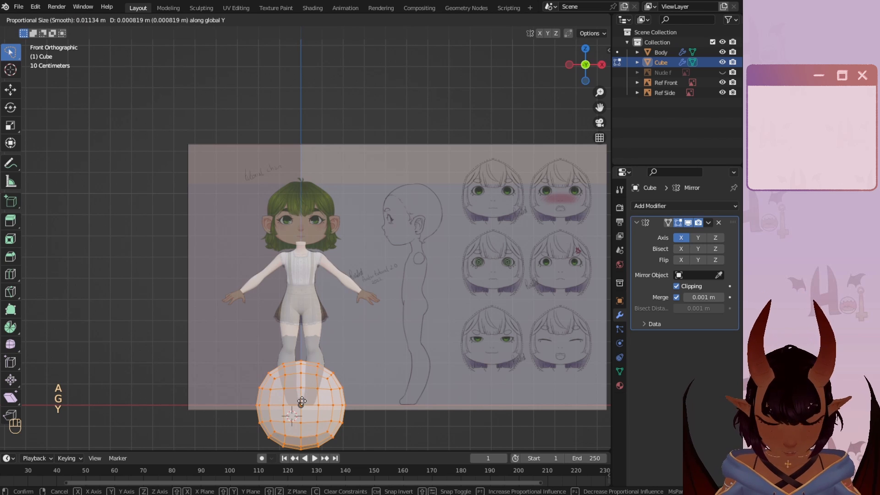
pyautogui.press('z')
pyautogui.click(302, 207)
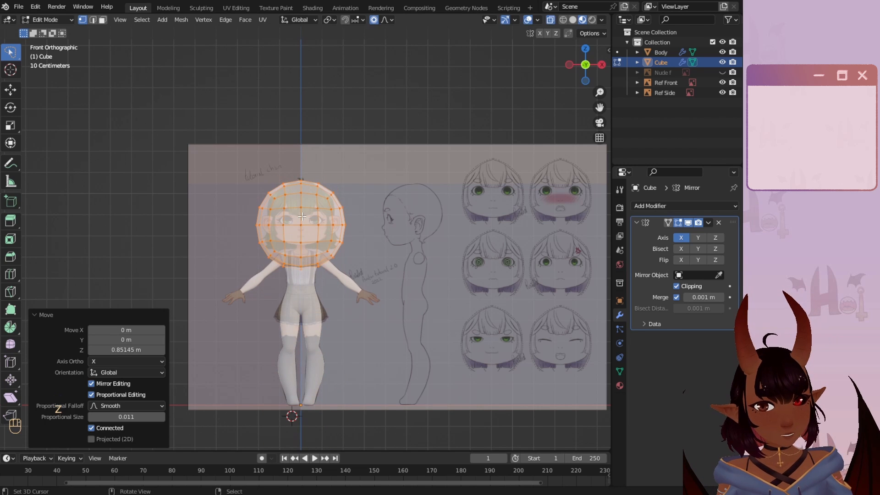
# - Scale the whole sphere mesh down to about 0.673 to fit the face in the front reference
pyautogui.scroll(5, 310, 231)
pyautogui.press('s')
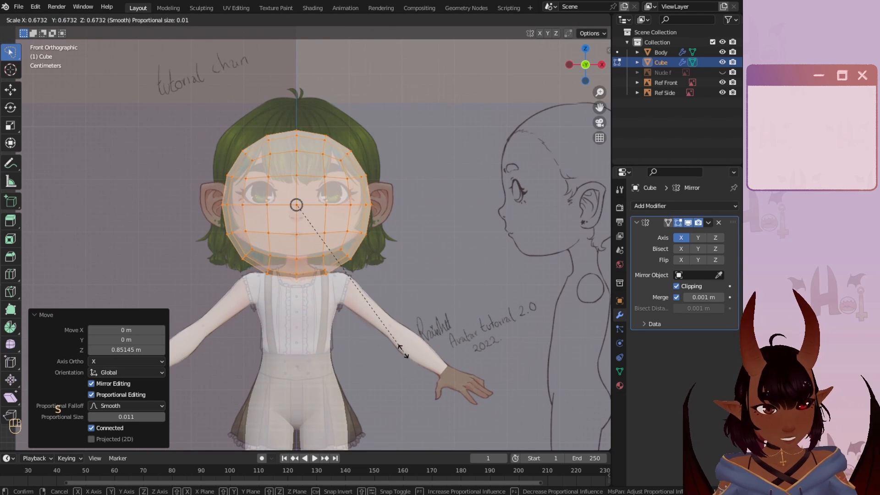
pyautogui.click(296, 204)
# - Move the sphere up about 0.052 m along Z to fit the reference head and view it from the side
pyautogui.scroll(3, 371, 255)
pyautogui.keyDown('shift'); pyautogui.moveTo(370, 256); pyautogui.dragTo(363, 336, button='middle'); pyautogui.keyUp('shift')
pyautogui.press('g')
pyautogui.press('z')
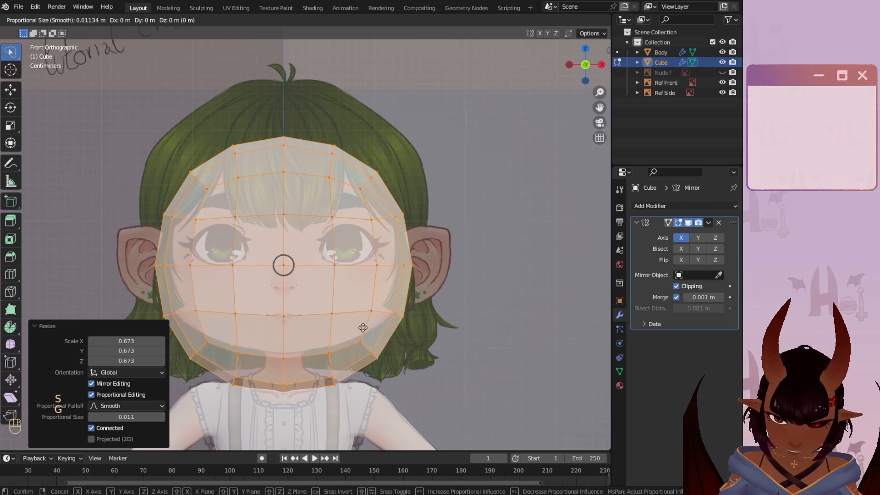
pyautogui.click(360, 279)
pyautogui.click(602, 64)
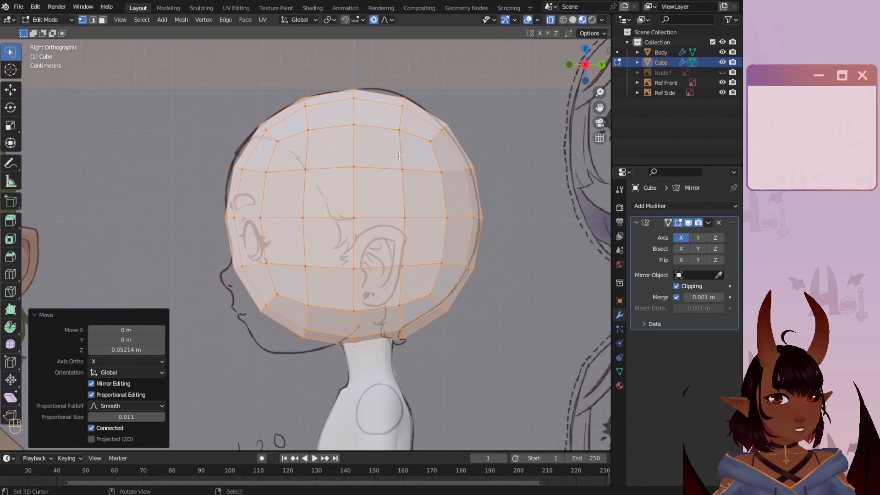
# - Return to Object Mode, rename the cube object as Head and save the file
pyautogui.click(53, 23)
pyautogui.click(51, 29)
pyautogui.scroll(-5, 301, 294)
pyautogui.moveTo(301, 294)
pyautogui.mouseDown(button='middle')
pyautogui.moveTo(245, 290)
pyautogui.moveTo(293, 296)
pyautogui.mouseUp(button='middle')
pyautogui.doubleClick(662, 62)
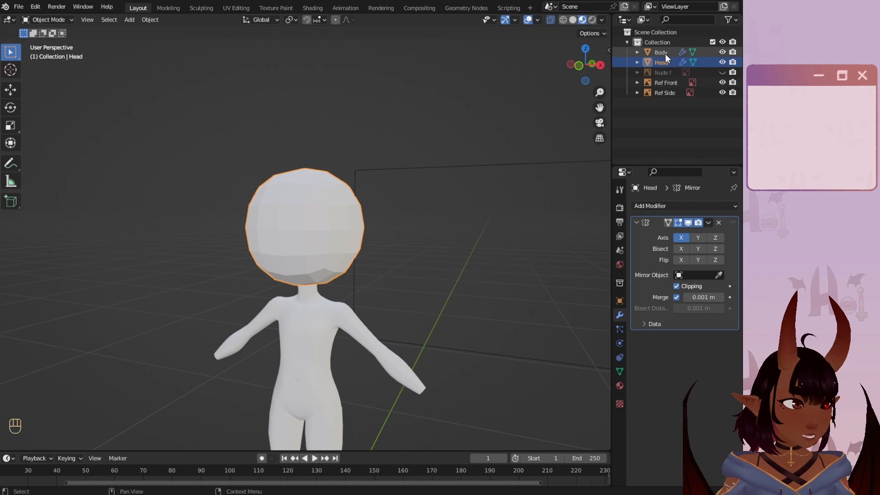
pyautogui.click(665, 53)
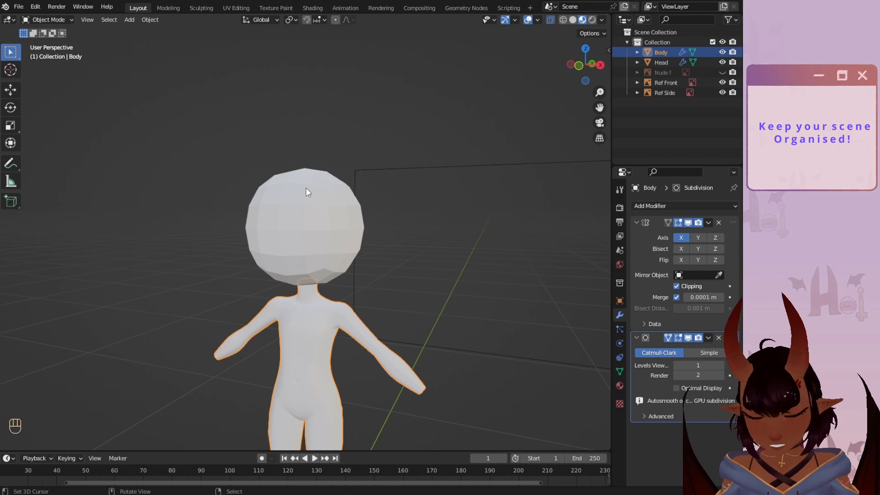
pyautogui.hotkey('ctrl', 's')
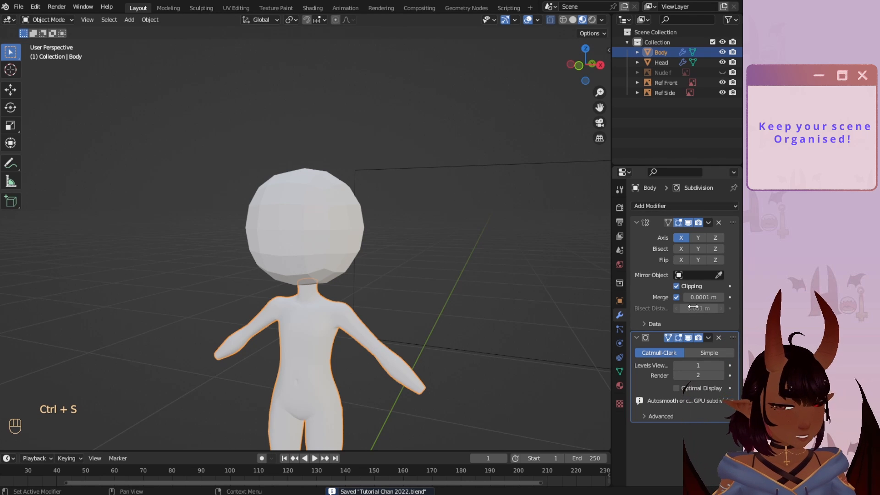
# - Apply Shade Smooth to the Head object
pyautogui.click(327, 194)
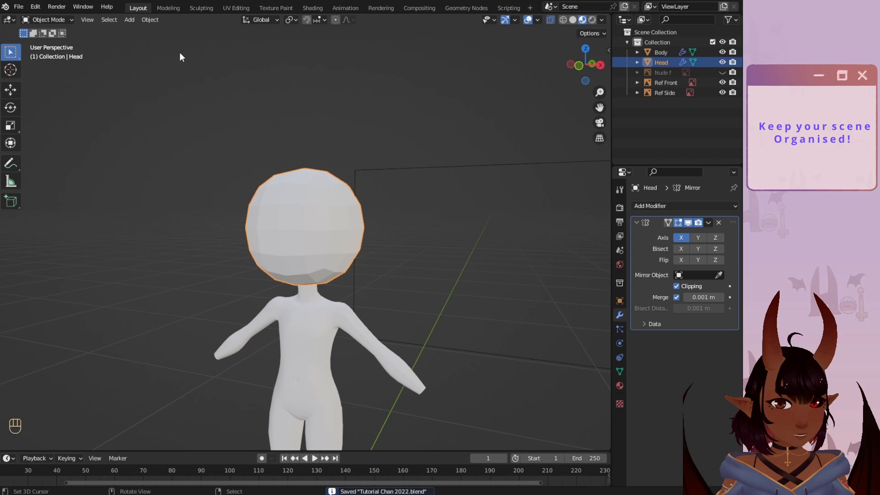
pyautogui.click(146, 20)
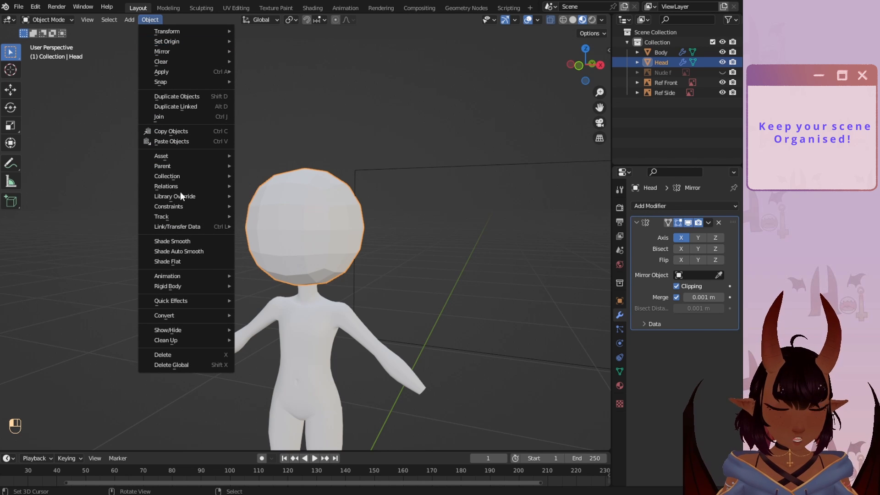
pyautogui.click(185, 243)
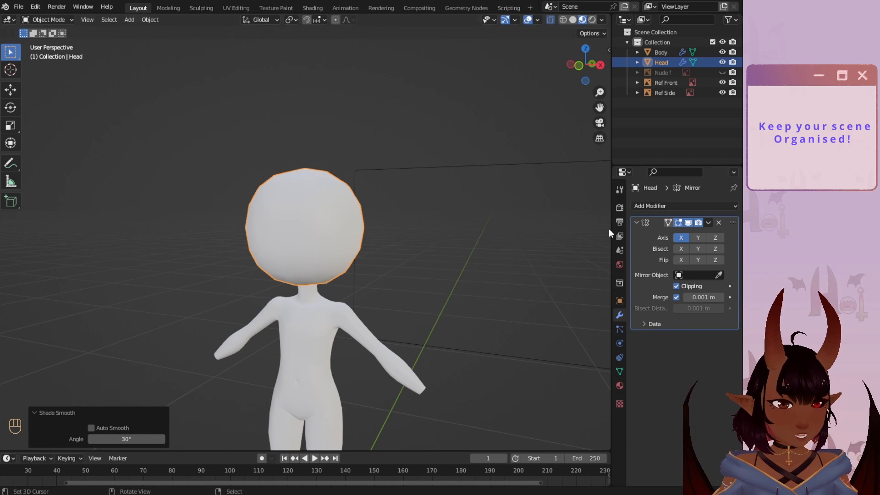
# - Add a Subdivision Surface modifier to the Head object and disable its Optimal Display option
pyautogui.click(642, 206)
pyautogui.click(548, 389)
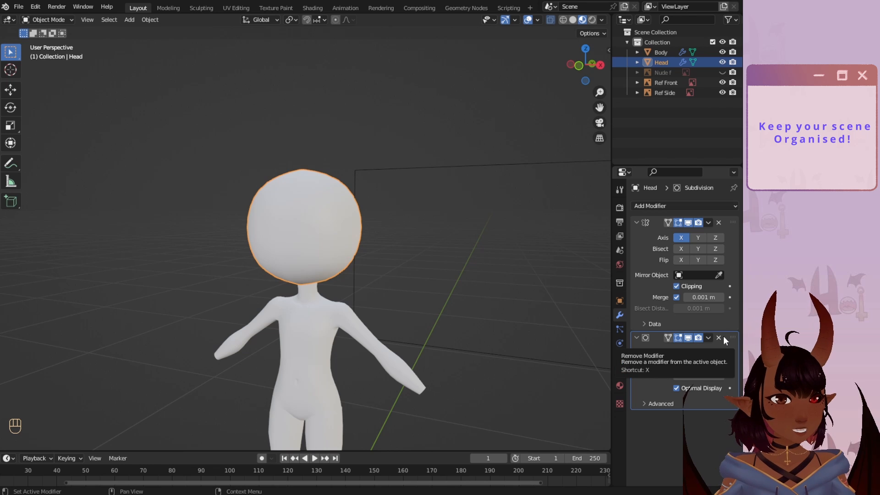
pyautogui.click(676, 388)
pyautogui.scroll(2, 294, 268)
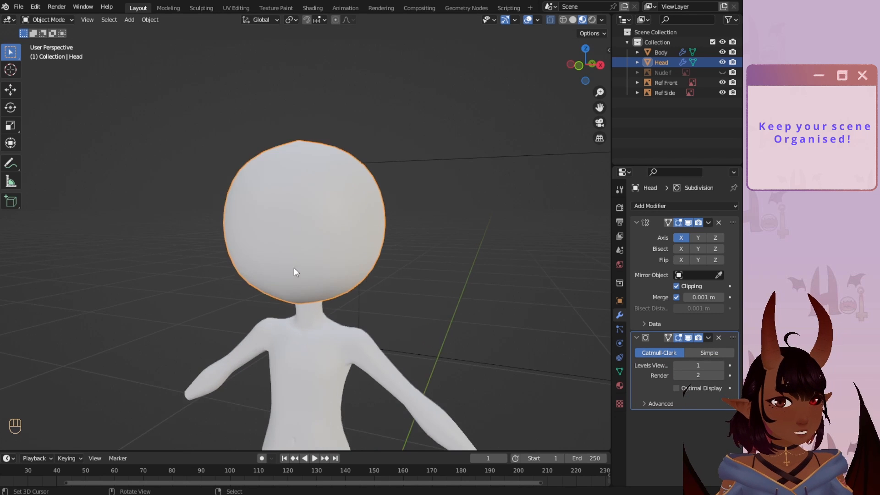
# - In Edit Mode, delete the vertices of the head's left half as seen from the front, keeping the centre line
pyautogui.moveTo(293, 268); pyautogui.dragTo(377, 128, button='middle')
pyautogui.press('Tab')
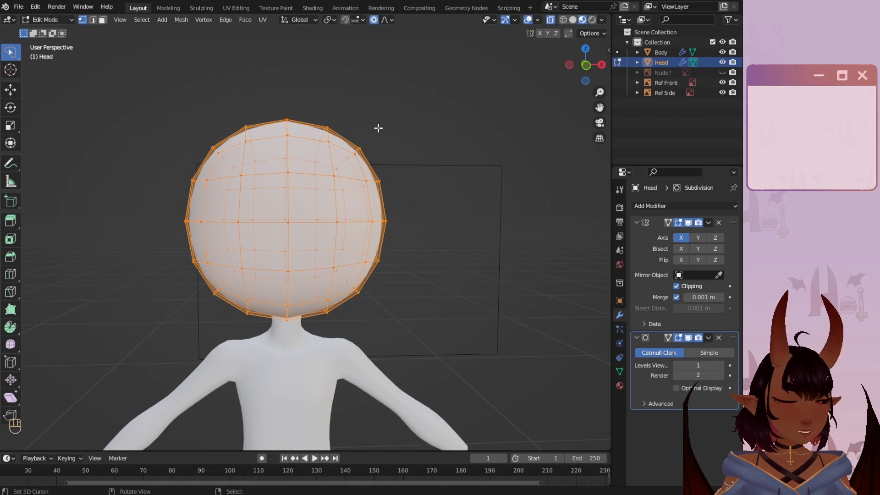
pyautogui.press('KP_1')
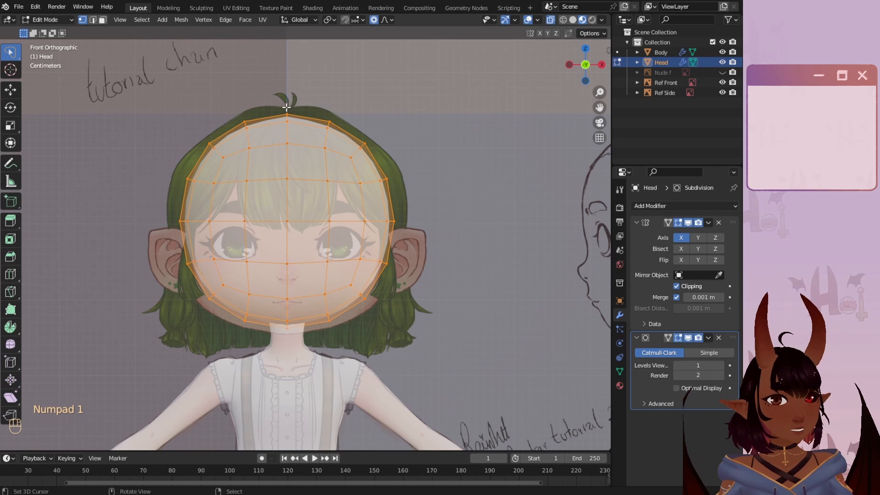
pyautogui.moveTo(268, 103)
pyautogui.mouseDown()
pyautogui.moveTo(100, 153)
pyautogui.moveTo(246, 410)
pyautogui.moveTo(275, 321)
pyautogui.mouseUp()
pyautogui.press('x')
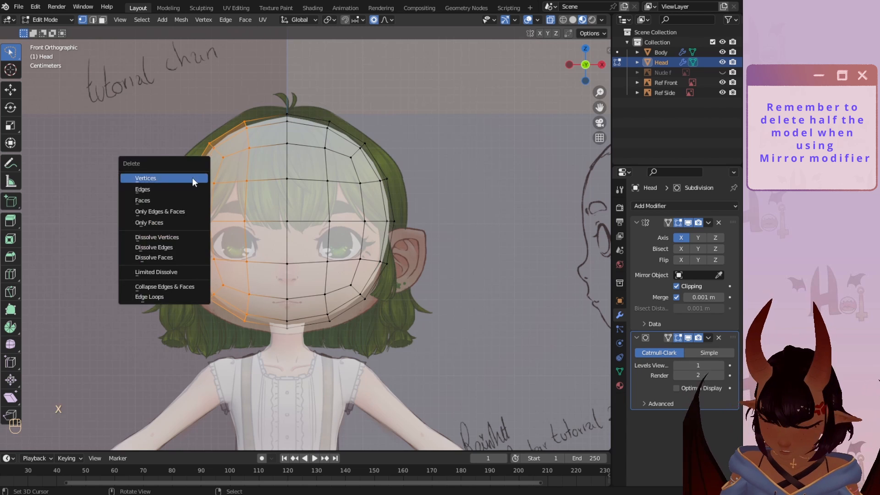
pyautogui.click(192, 177)
pyautogui.moveTo(259, 182); pyautogui.dragTo(116, 190, button='middle')
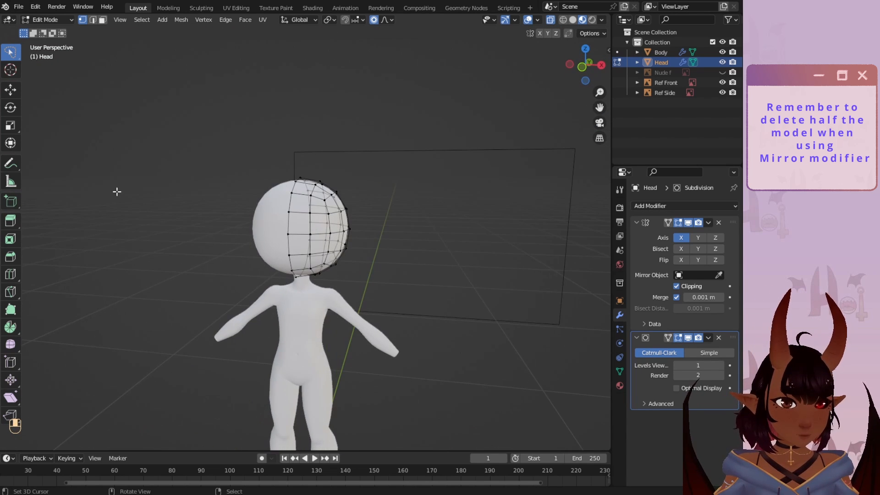
# - Turn on the On Cage display of the head's Subdivision Surface modifier in the front view
pyautogui.press('KP_1')
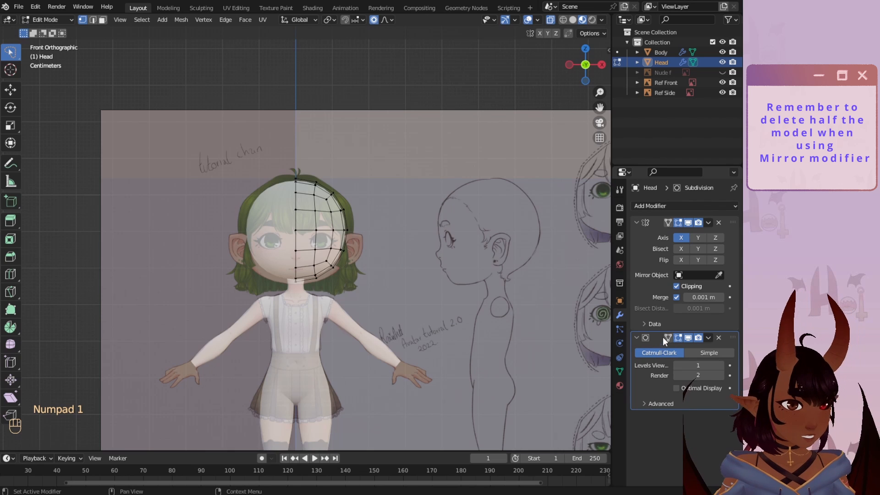
pyautogui.click(667, 338)
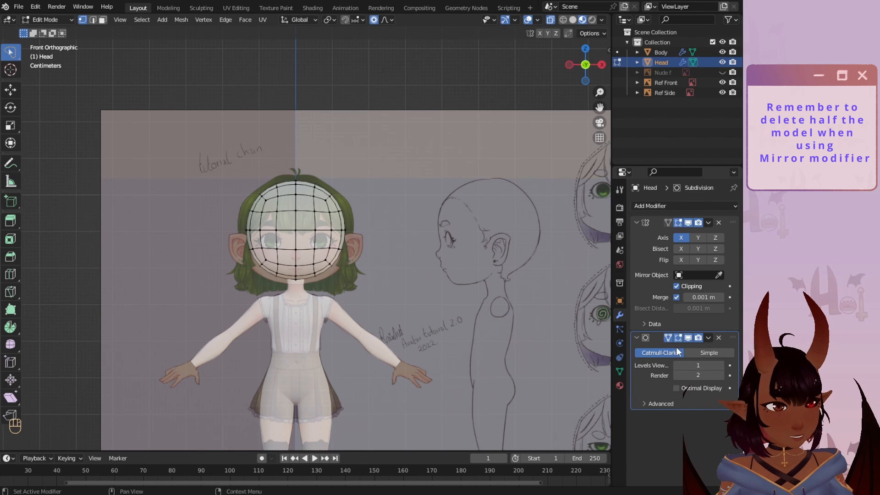
pyautogui.scroll(5, 276, 278)
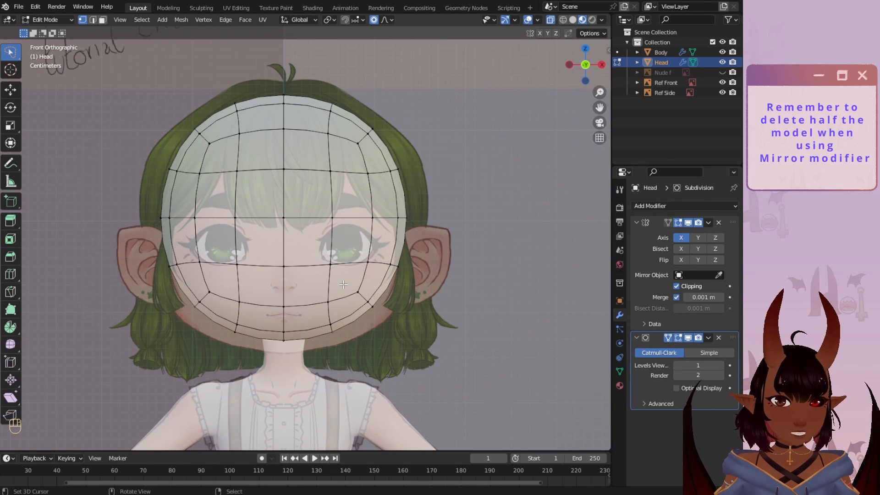
# - In the side view, pull the lower front vertex to the reference chin using proportional editing with a size of about 0.10 m
pyautogui.click(602, 65)
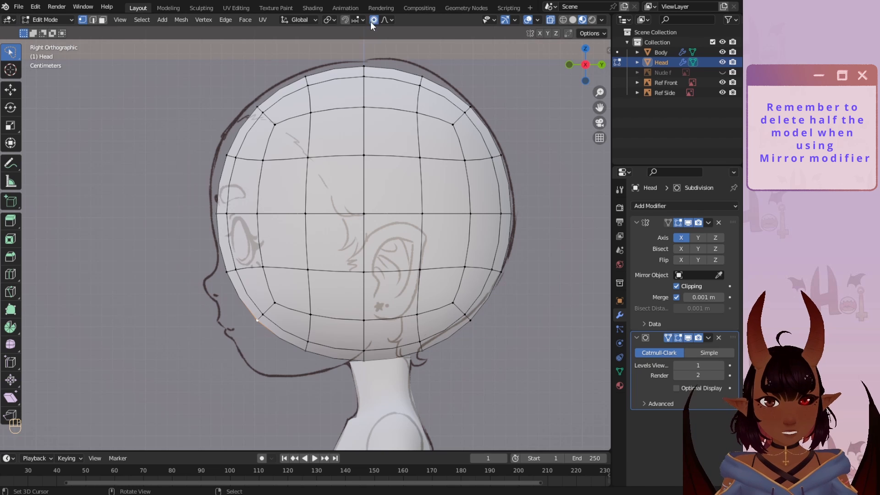
pyautogui.press('g')
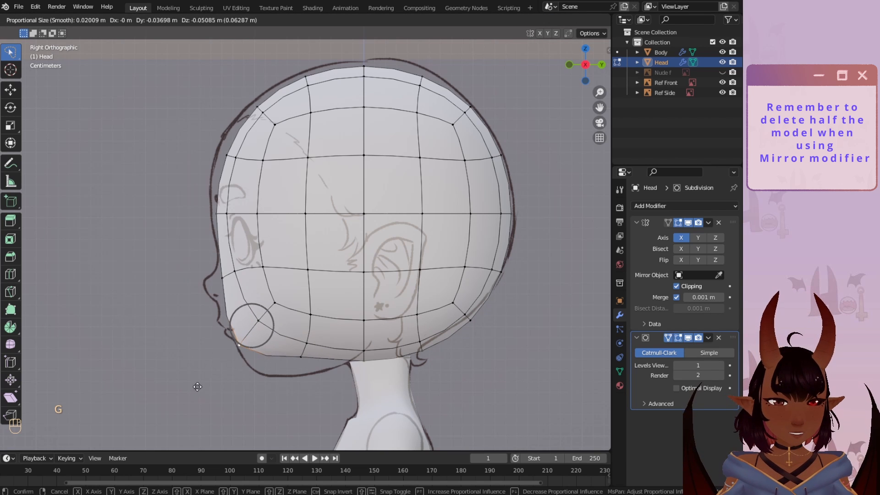
pyautogui.scroll(-4, 193, 386)
pyautogui.scroll(-4, 193, 363)
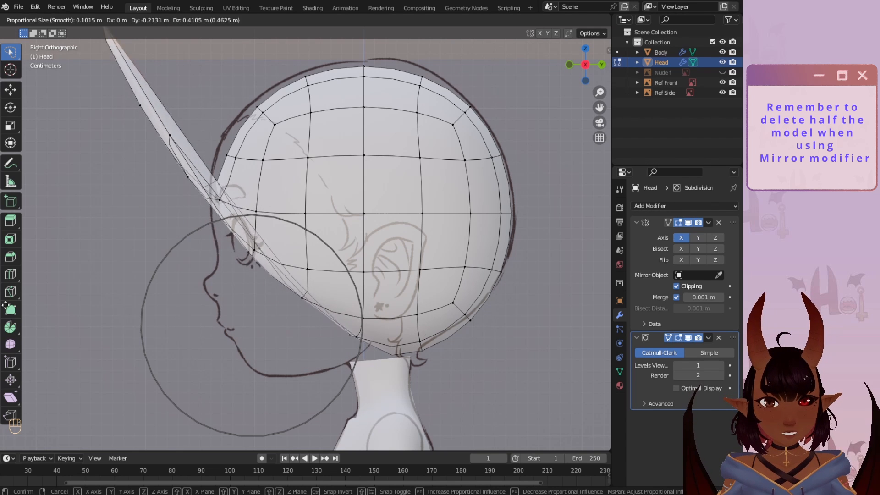
pyautogui.click(223, 398)
# - Scale the whole head mesh up by about 1.03 and move it slightly forward and up to match the side reference
pyautogui.press('a')
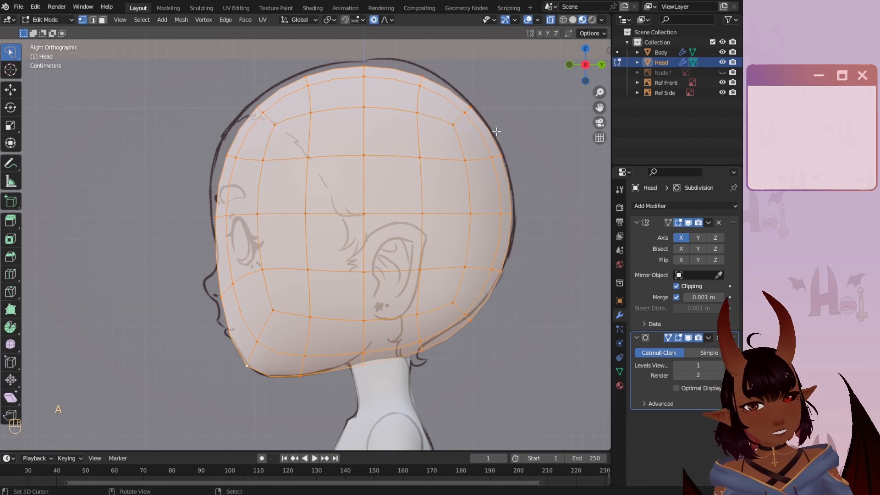
pyautogui.press('s')
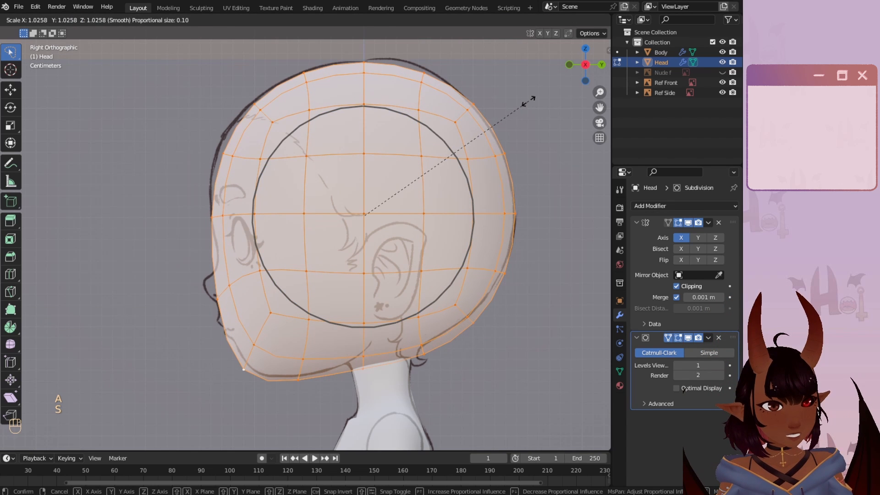
pyautogui.click(527, 102)
pyautogui.press('g')
pyautogui.click(511, 117)
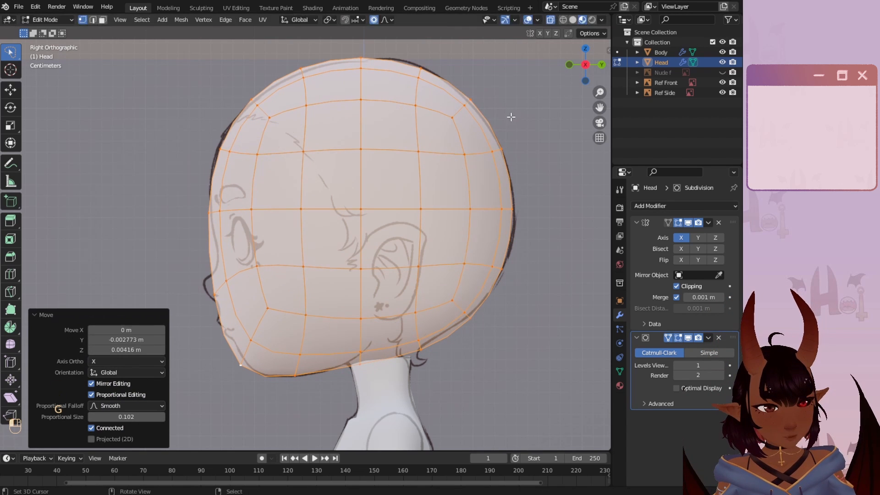
# - Fit the nape, chin and forehead outline vertices to the side reference, reducing the proportional size to about 0.076 m for the forehead
pyautogui.click(408, 355)
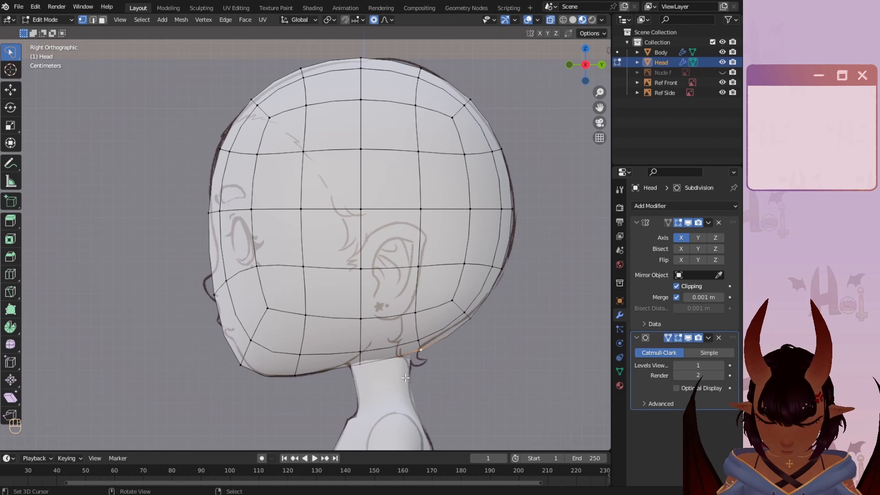
pyautogui.press('g')
pyautogui.click(405, 377)
pyautogui.click(240, 374)
pyautogui.press('g')
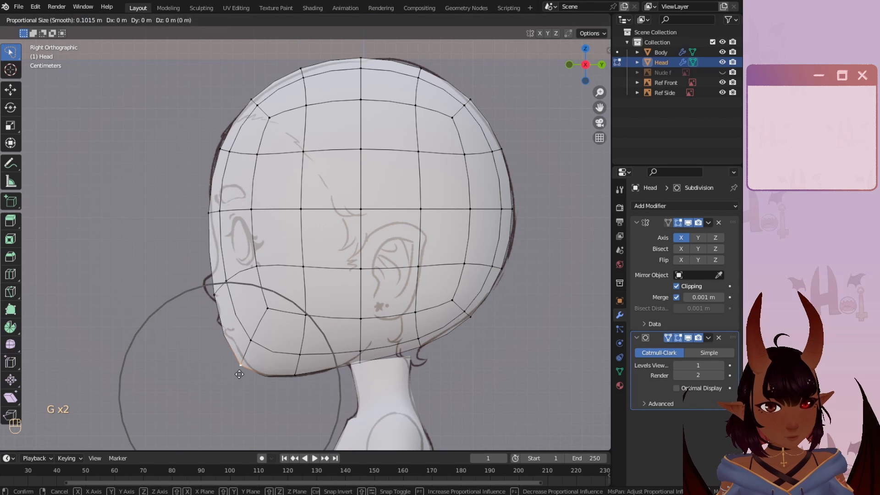
pyautogui.click(246, 375)
pyautogui.click(192, 199)
pyautogui.press('g')
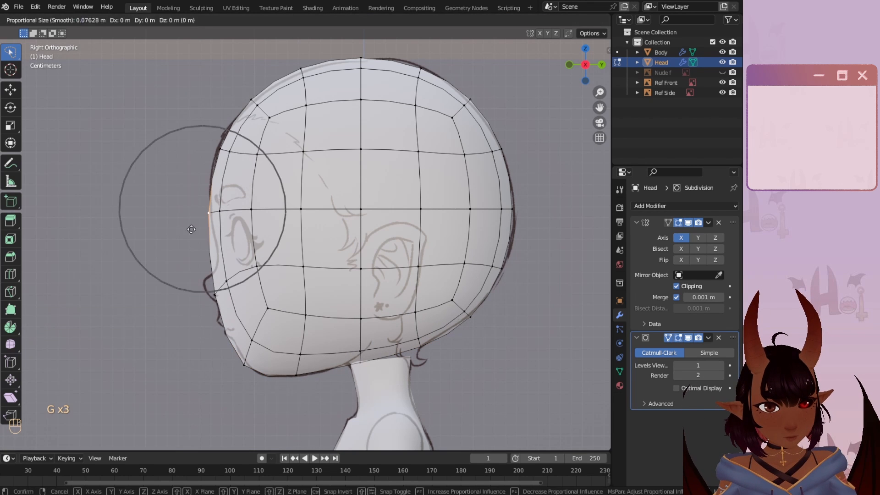
pyautogui.click(193, 215)
# - Inspect the head's jaw, face profile and neck junction against the side reference and from below
pyautogui.scroll(1, 193, 215)
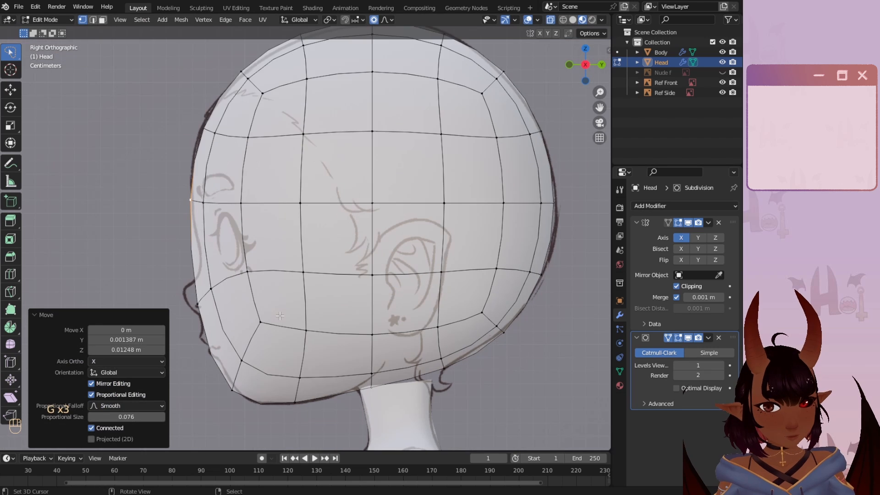
pyautogui.press('a')
pyautogui.press('a')
pyautogui.scroll(2, 251, 281)
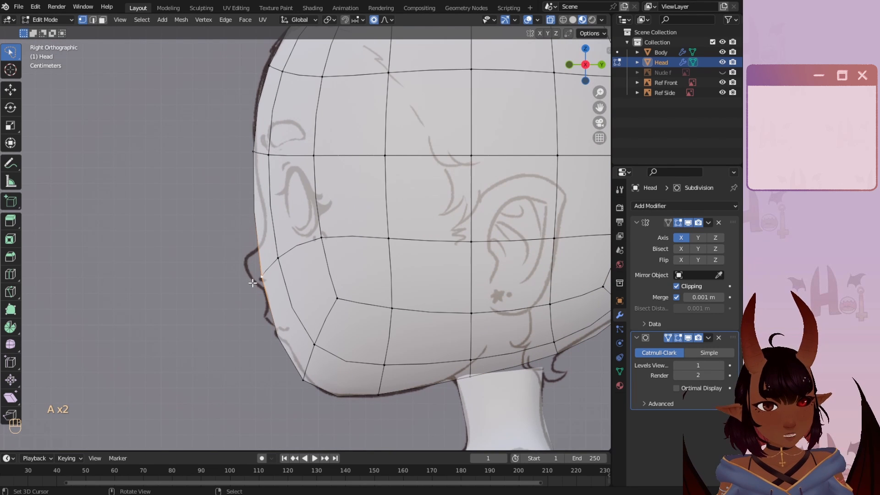
pyautogui.scroll(-1, 294, 306)
pyautogui.keyDown('shift'); pyautogui.moveTo(419, 321); pyautogui.dragTo(283, 260, button='middle'); pyautogui.keyUp('shift')
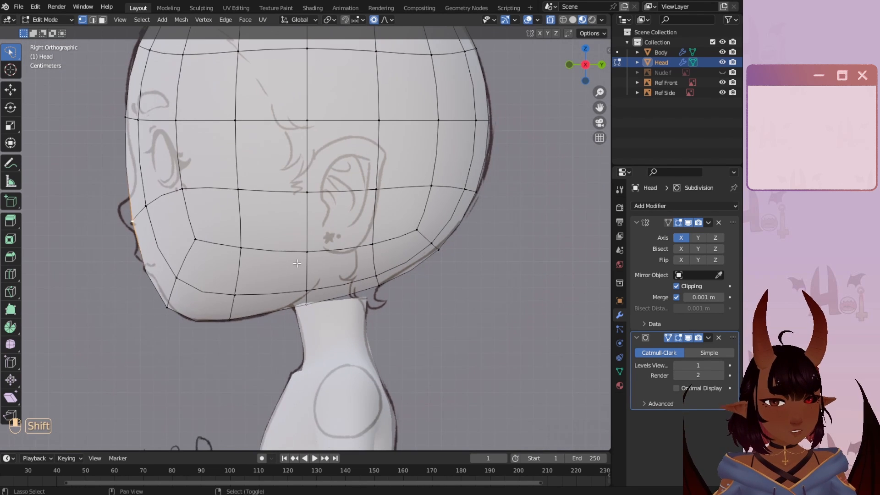
pyautogui.scroll(1, 273, 307)
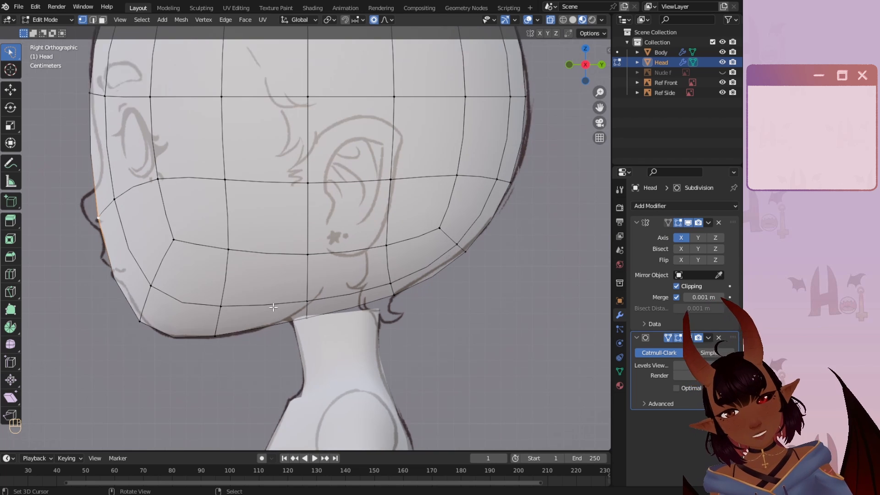
pyautogui.scroll(-2, 236, 295)
pyautogui.scroll(1, 236, 290)
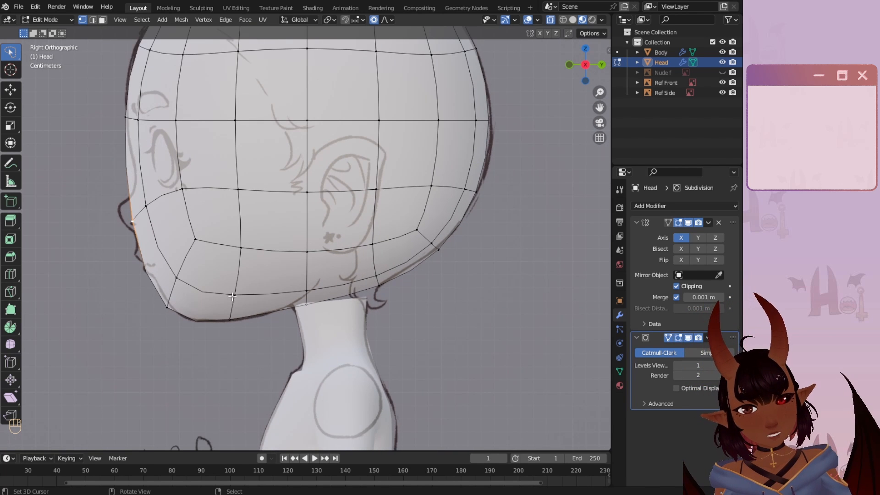
pyautogui.scroll(1, 224, 319)
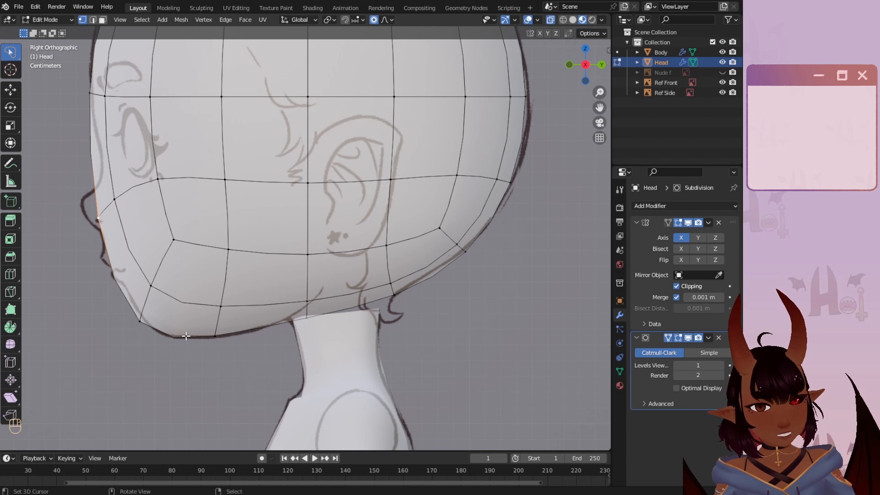
pyautogui.scroll(-3, 317, 239)
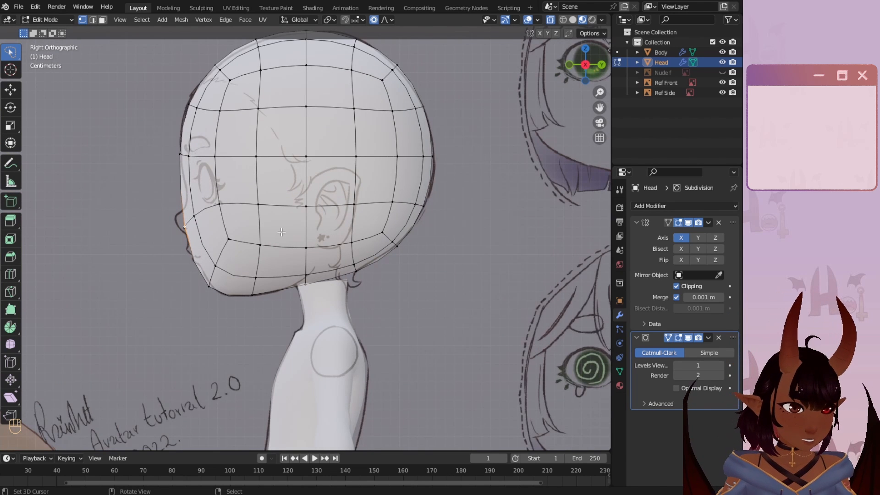
pyautogui.moveTo(281, 232); pyautogui.dragTo(293, 215, button='middle')
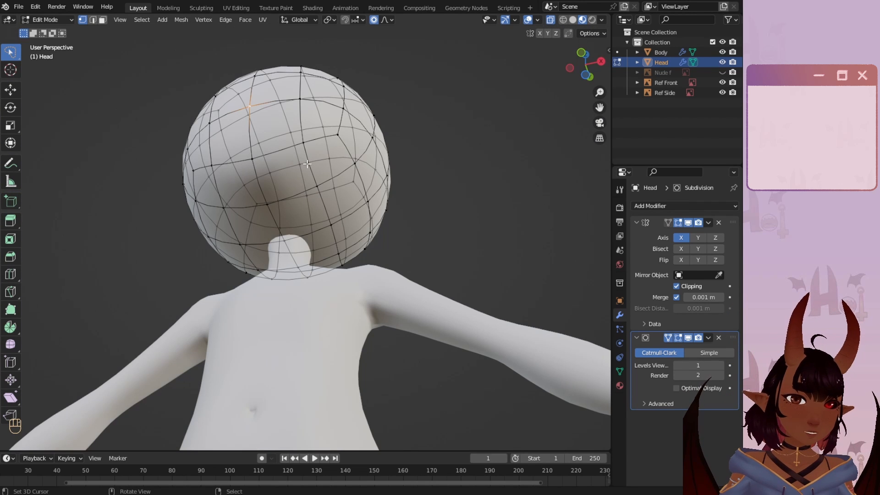
pyautogui.moveTo(325, 164); pyautogui.dragTo(299, 206, button='middle')
# - In the side view, move the two vertices below the ear back and up, narrowing the proportional size to about 0.036 m
pyautogui.press('KP_3')
pyautogui.scroll(4, 299, 206)
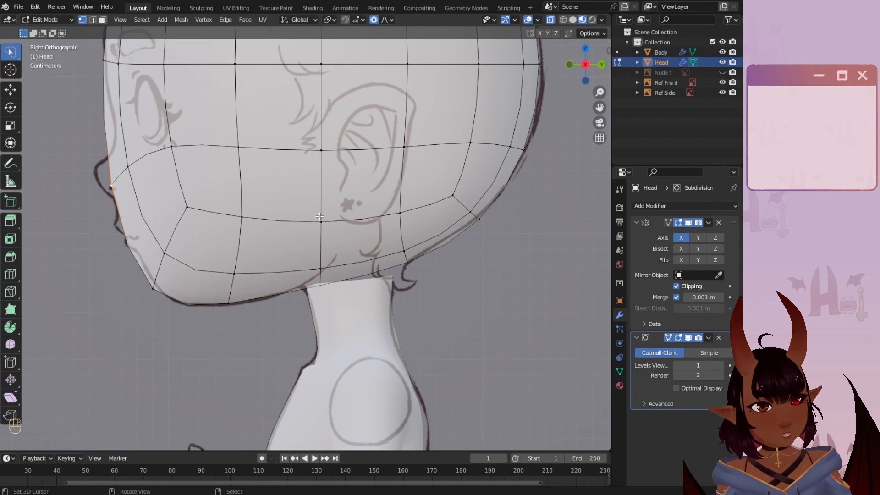
pyautogui.press('g')
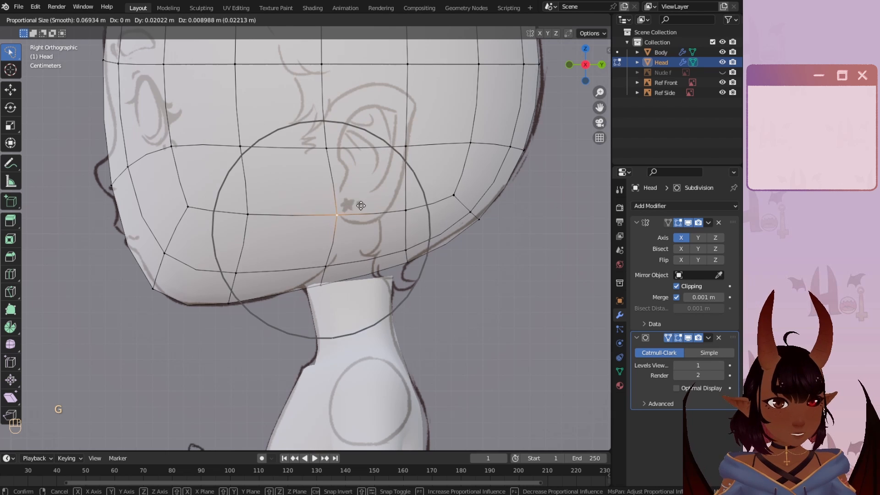
pyautogui.click(362, 205)
pyautogui.click(332, 269)
pyautogui.press('g')
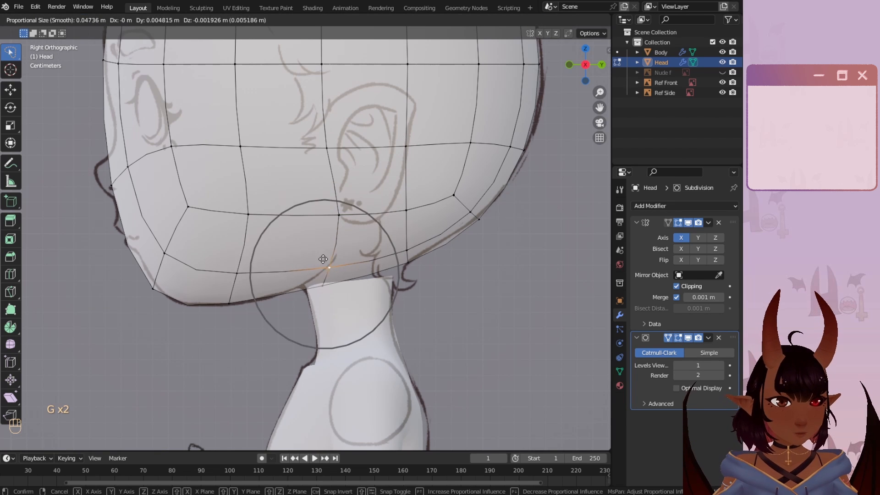
pyautogui.click(332, 252)
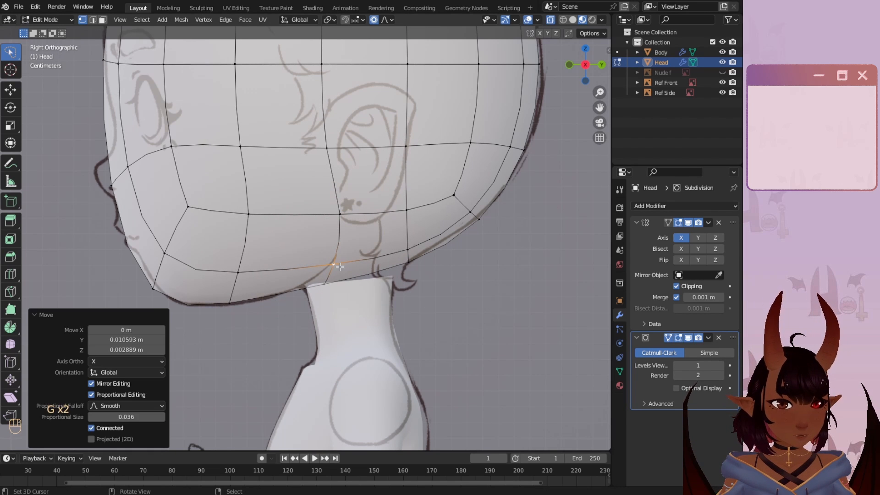
# - Select the vertices running down to the neck under the ear and rip them open, moving the front edge about 0.018 m forward
pyautogui.click(326, 264)
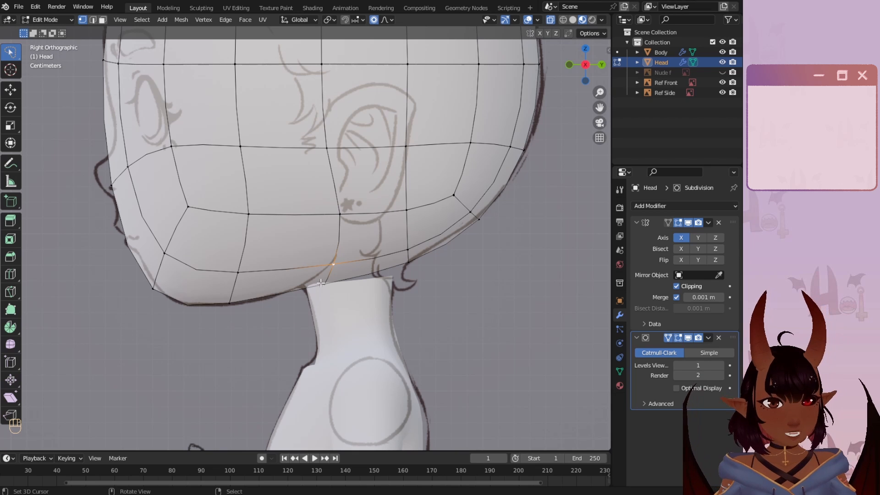
pyautogui.moveTo(348, 246)
pyautogui.mouseDown()
pyautogui.moveTo(343, 316)
pyautogui.moveTo(353, 293)
pyautogui.mouseUp()
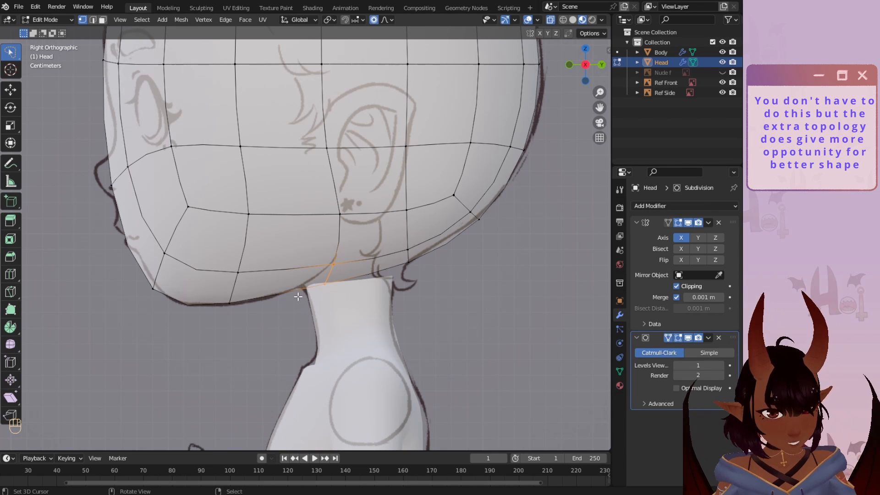
pyautogui.press('v')
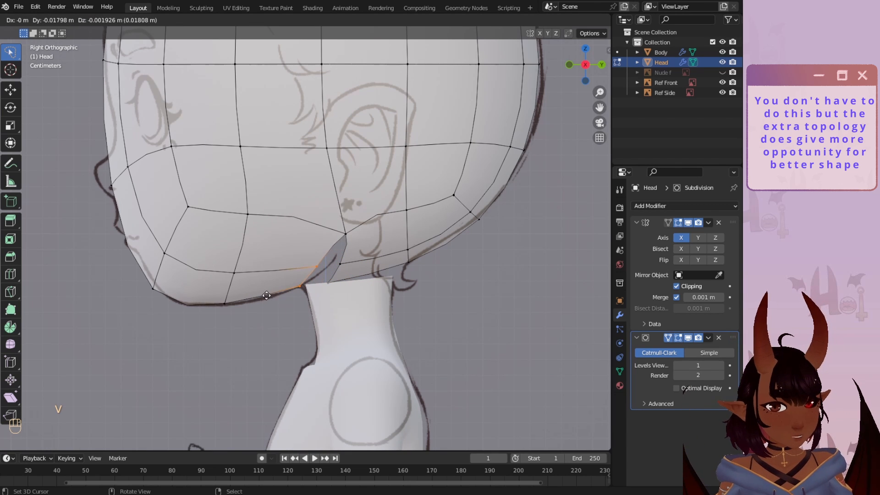
pyautogui.click(266, 296)
pyautogui.press('v')
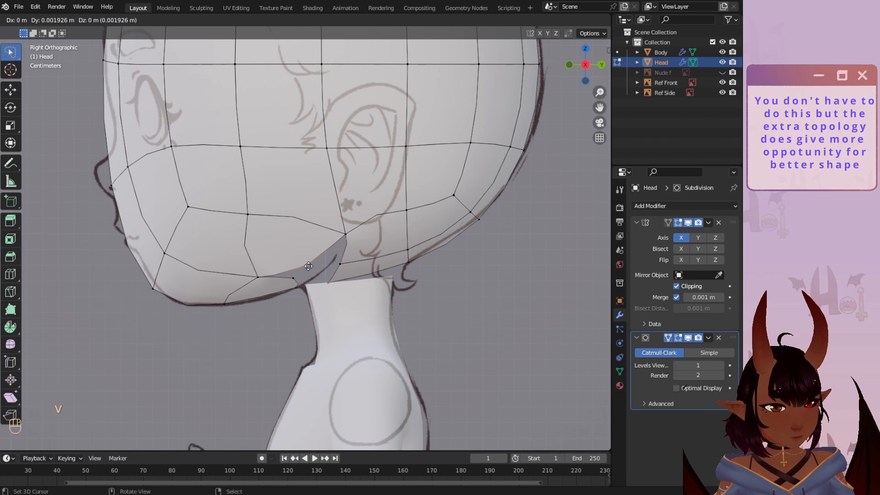
pyautogui.click(308, 267)
pyautogui.hotkey('ctrl', 'z')
# - Move the front jaw corner vertex of the gap back with a proportional size of about 0.012 m and raise the gap's peak vertex
pyautogui.press('g')
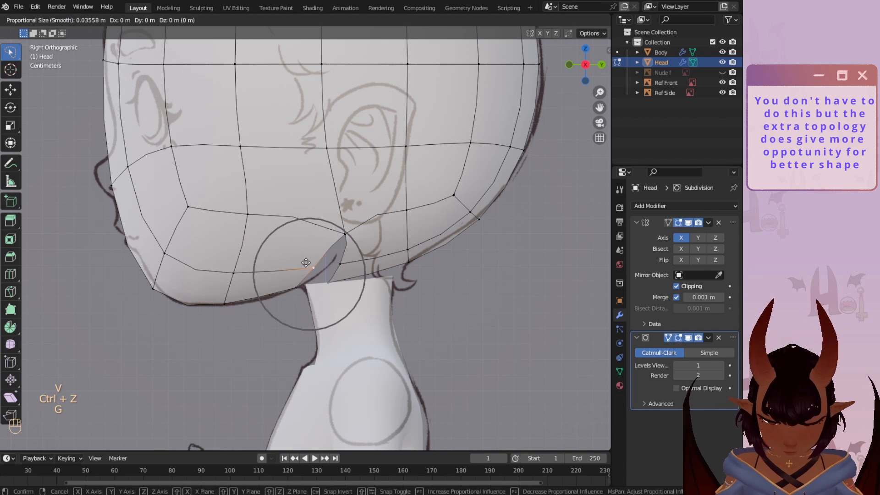
pyautogui.scroll(3, 304, 261)
pyautogui.scroll(-2, 321, 259)
pyautogui.click(343, 233)
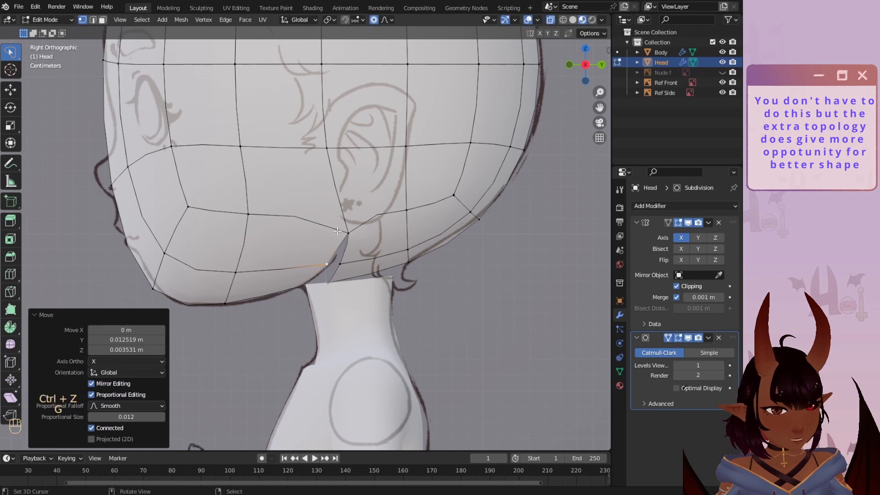
pyautogui.press('g')
pyautogui.click(345, 223)
# - Reposition the jaw corner vertex on the gap's front edge and slide the underside vertex forward along the reference jawline
pyautogui.click(327, 263)
pyautogui.press('g')
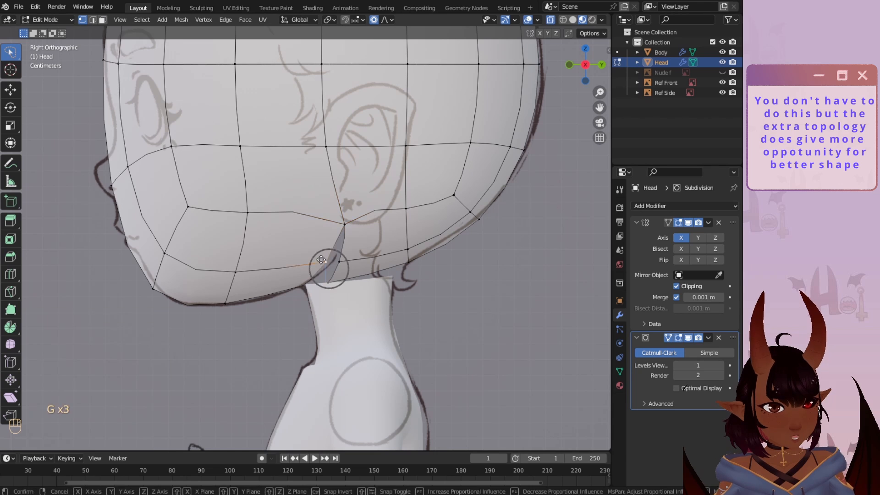
pyautogui.click(320, 280)
pyautogui.click(297, 290)
pyautogui.press('g')
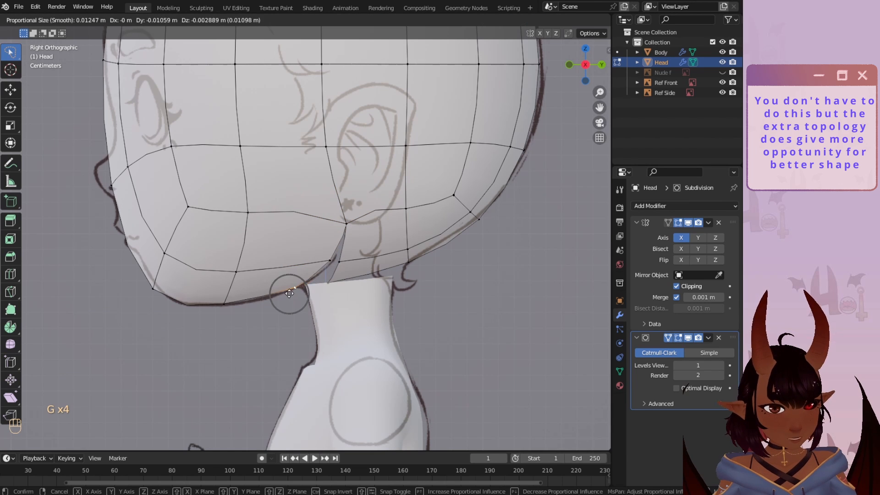
pyautogui.click(282, 295)
# - Nudge the jaw corner vertex about 0.002 m back and down so it sits on the reference jawline
pyautogui.click(328, 261)
pyautogui.press('g')
pyautogui.press('g')
pyautogui.click(334, 258)
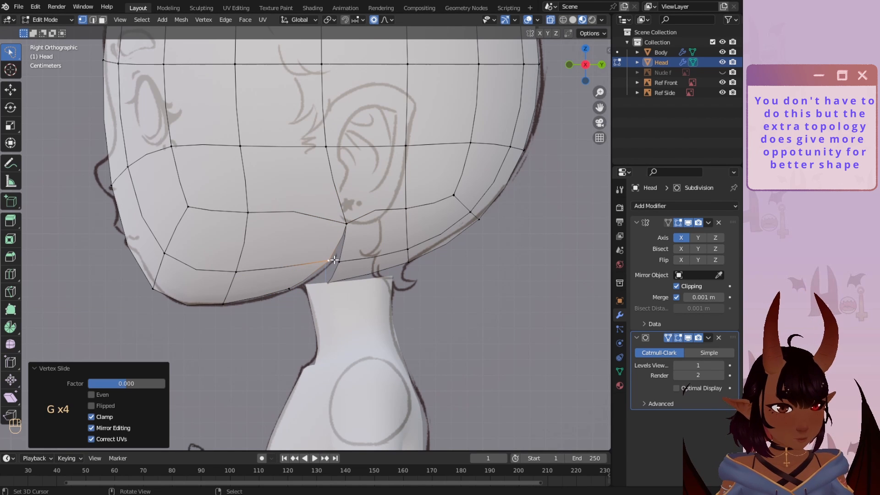
pyautogui.rightClick(333, 261)
pyautogui.press('g')
pyautogui.click(334, 261)
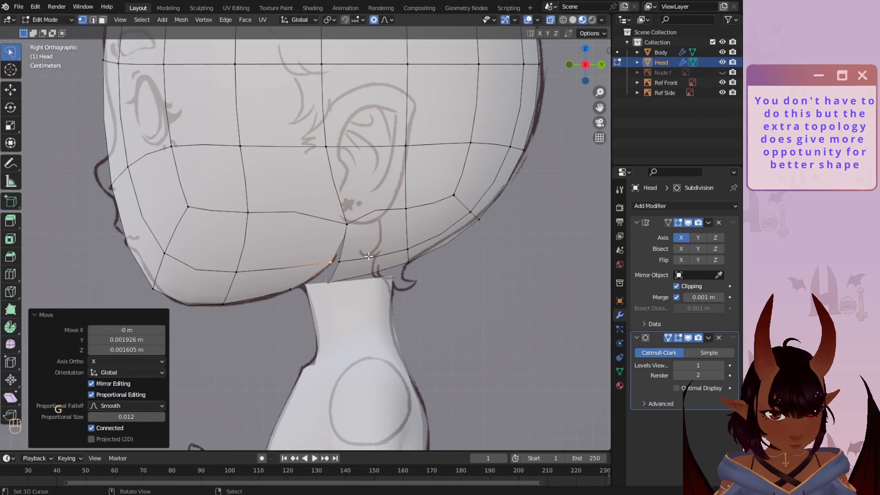
# - Move the gap's rear edge vertices about 0.019 m back, and shift the lower one farther toward the nape
pyautogui.press('g')
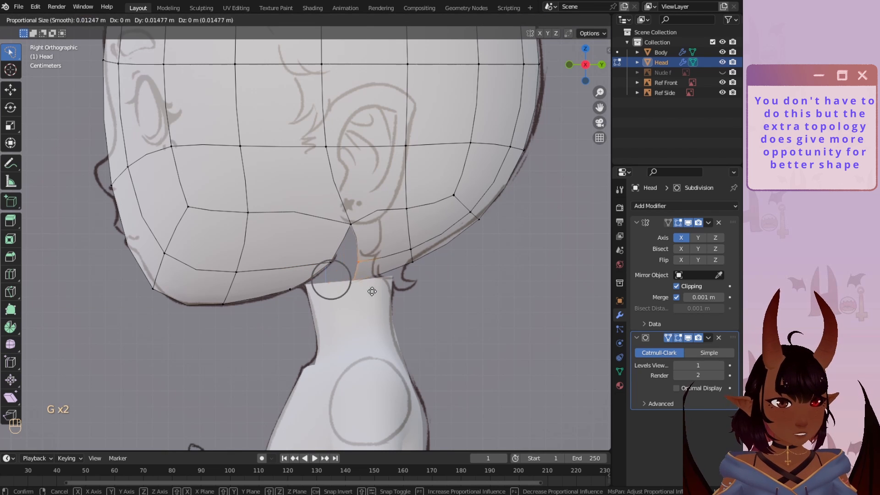
pyautogui.click(372, 286)
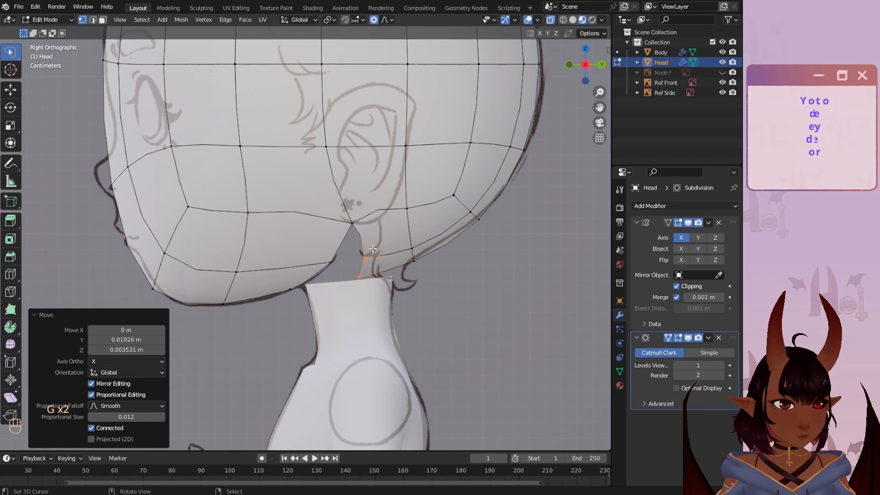
pyautogui.press('g')
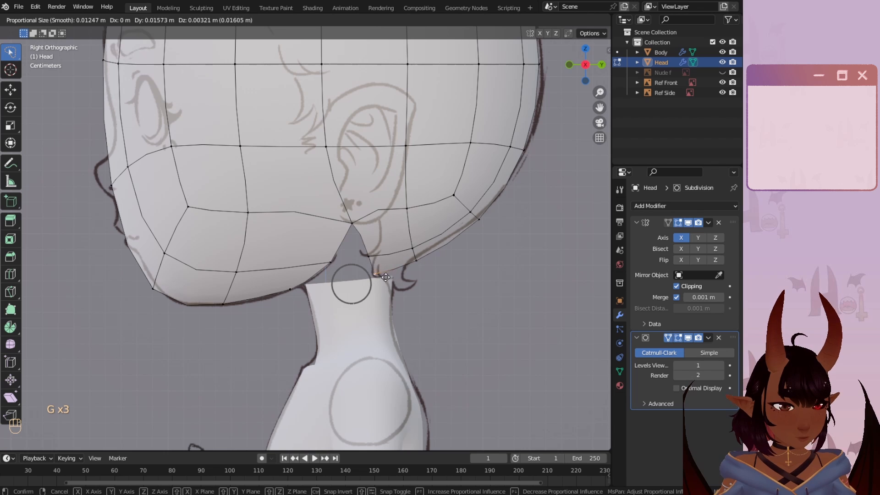
pyautogui.click(386, 278)
# - Adjust the upper rear vertex of the gap, settling it about 0.013 m back and 0.006 m up below the earlobe
pyautogui.press('g')
pyautogui.click(350, 254)
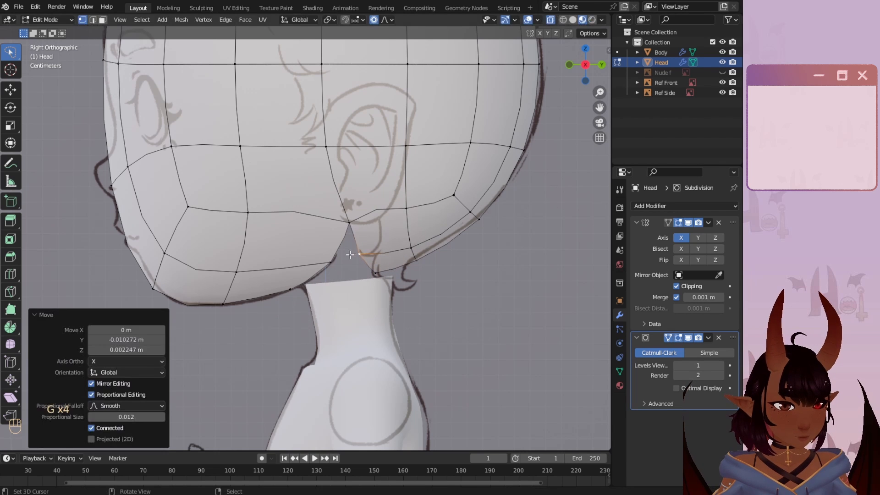
pyautogui.press('g')
pyautogui.click(349, 214)
pyautogui.press('g')
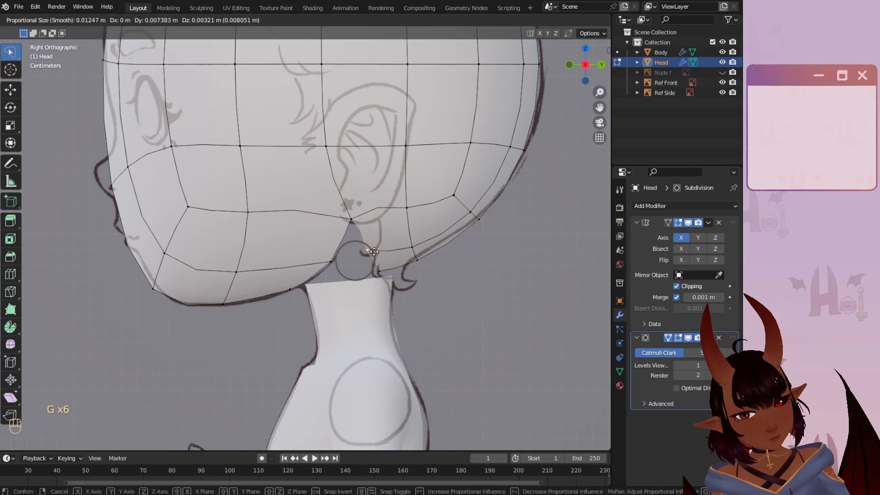
pyautogui.click(374, 253)
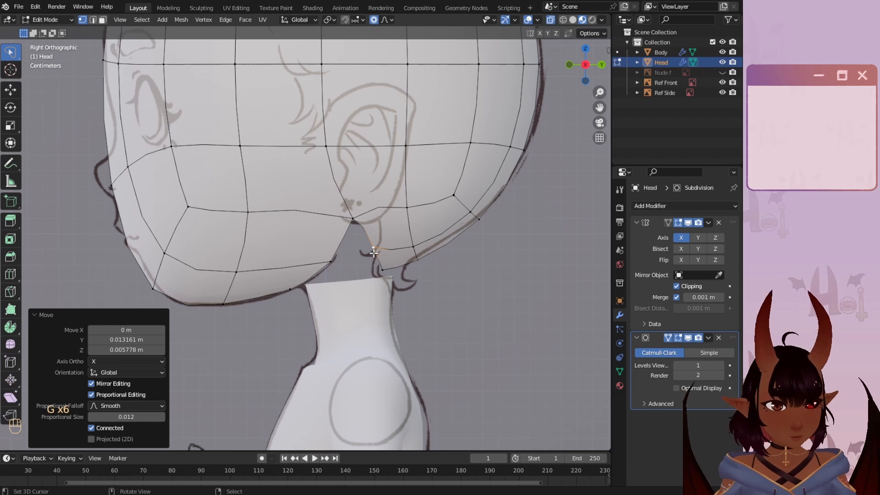
# - Extrude a vertex from the gap's upper rear vertex down and forward, and fill a face between it, the jaw corner and the earlobe vertex
pyautogui.press('e')
pyautogui.click(360, 270)
pyautogui.click(331, 262)
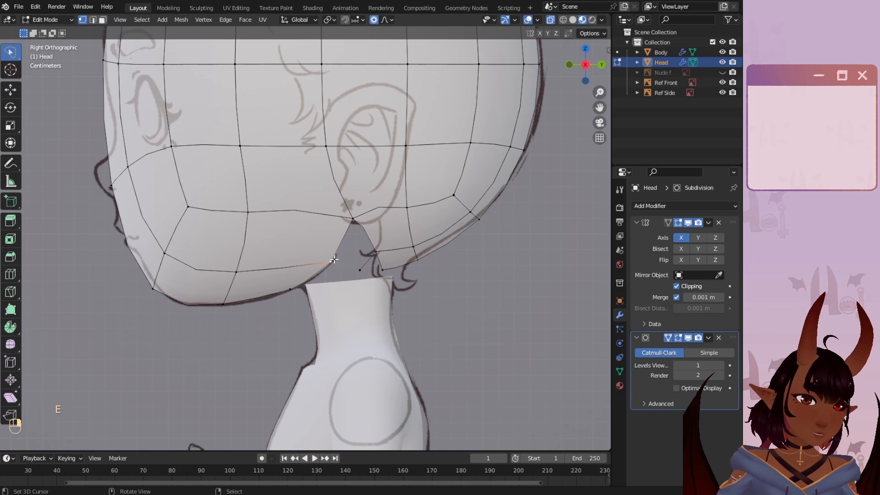
pyautogui.keyDown('shift'); pyautogui.click(353, 223); pyautogui.keyUp('shift')
pyautogui.press('f')
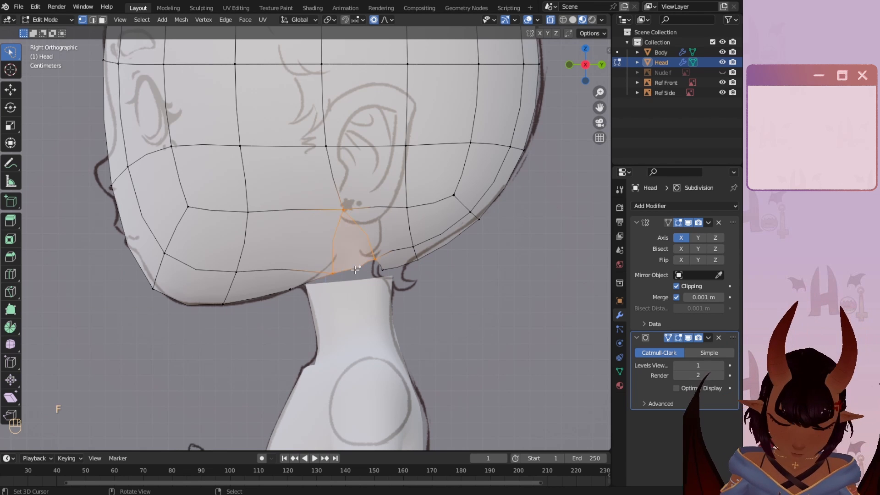
pyautogui.press('a')
pyautogui.press('a')
# - Raise the jaw corner vertex to the reference jawline and shift the new face's bottom vertex about 0.005 m forward and 0.011 m down
pyautogui.scroll(1, 335, 273)
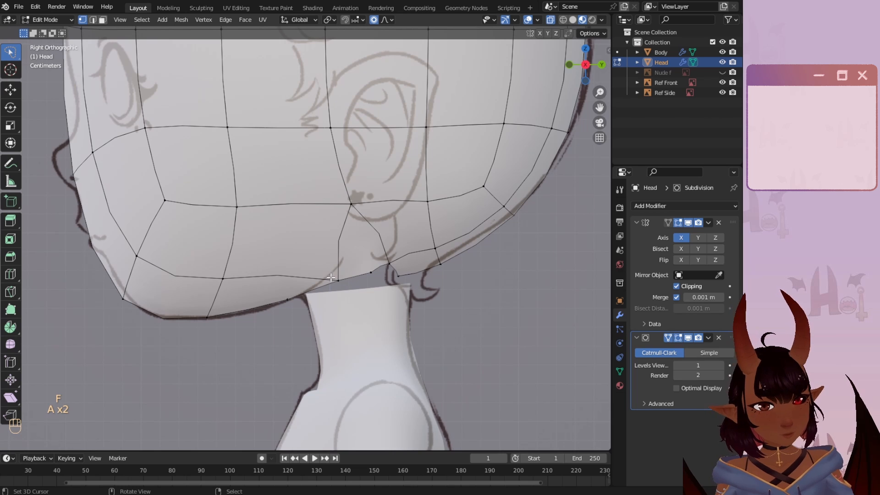
pyautogui.press('g')
pyautogui.click(335, 259)
pyautogui.rightClick(371, 272)
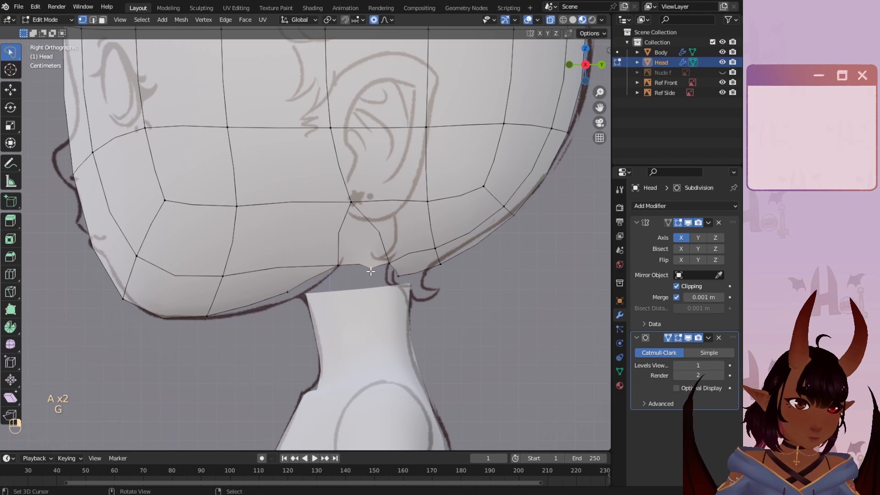
pyautogui.press('g')
pyautogui.scroll(3, 351, 287)
pyautogui.click(356, 289)
pyautogui.scroll(-5, 363, 289)
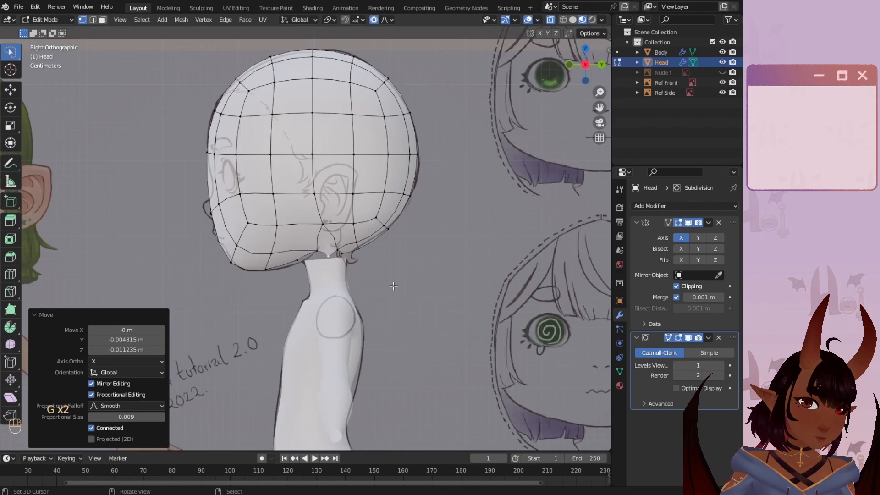
# - Move the new face's bottom vertex about 0.039 m inward along X, and return to the right side view
pyautogui.moveTo(393, 284); pyautogui.dragTo(400, 260, button='middle')
pyautogui.scroll(3, 335, 197)
pyautogui.press('g')
pyautogui.press('x')
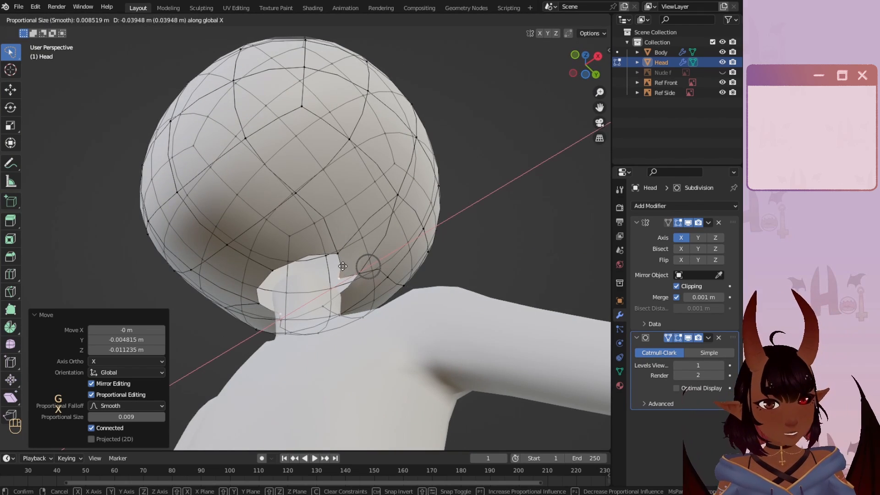
pyautogui.click(343, 266)
pyautogui.press('KP_1')
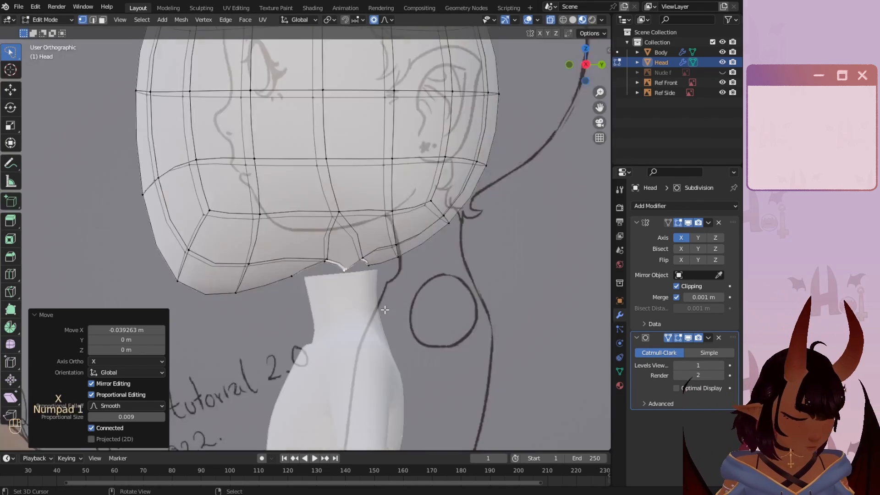
pyautogui.press('KP_3')
# - Lower the rear underside jaw vertex in front of the neck by about 0.010 m
pyautogui.scroll(1, 300, 249)
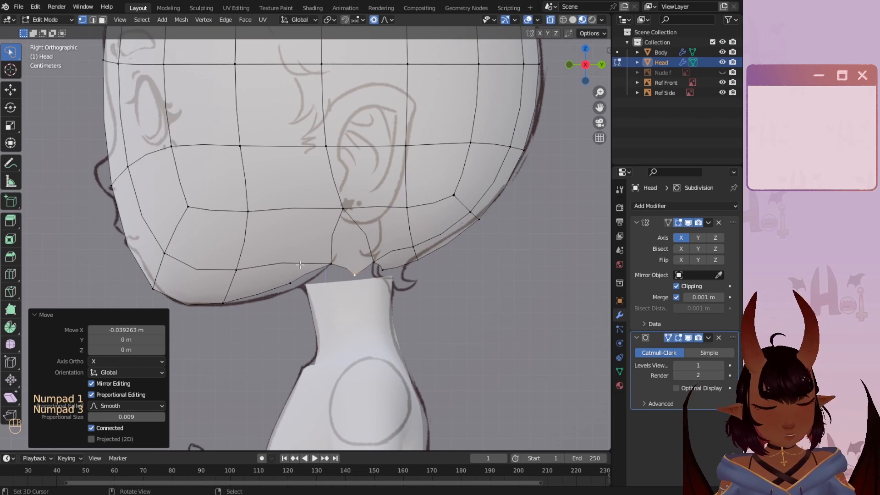
pyautogui.keyDown('shift'); pyautogui.moveTo(300, 265); pyautogui.dragTo(318, 228, button='middle'); pyautogui.keyUp('shift')
pyautogui.scroll(1, 355, 249)
pyautogui.click(314, 244)
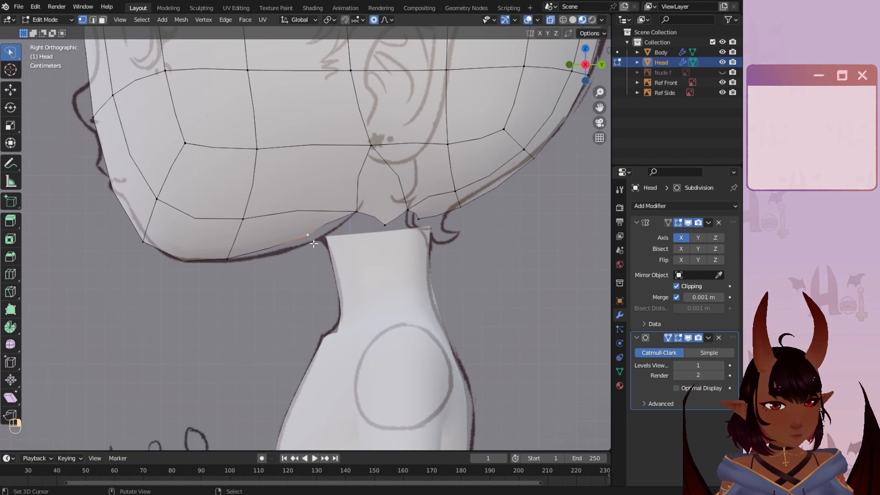
pyautogui.press('g')
pyautogui.click(275, 247)
pyautogui.scroll(-1, 274, 227)
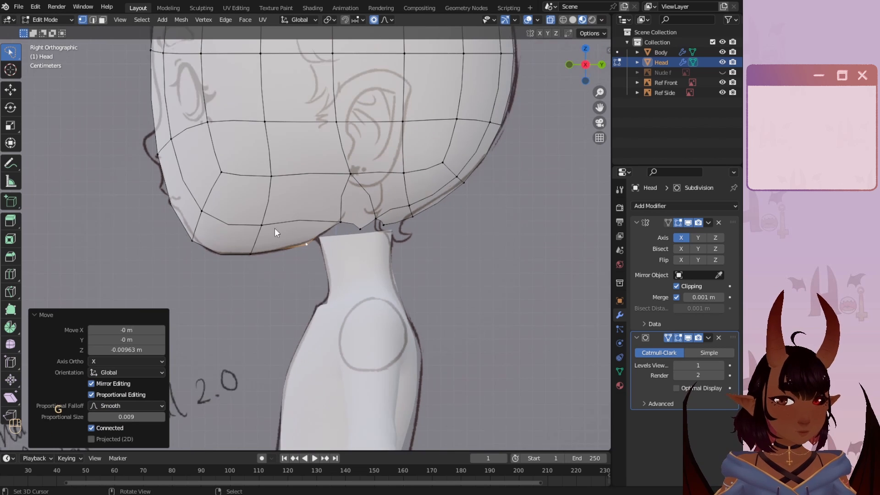
# - Rip the mid-jaw vertex about 0.010 m down and the jaw corner vertex about 0.027 m forward and 0.027 m down
pyautogui.scroll(1, 284, 257)
pyautogui.click(248, 270)
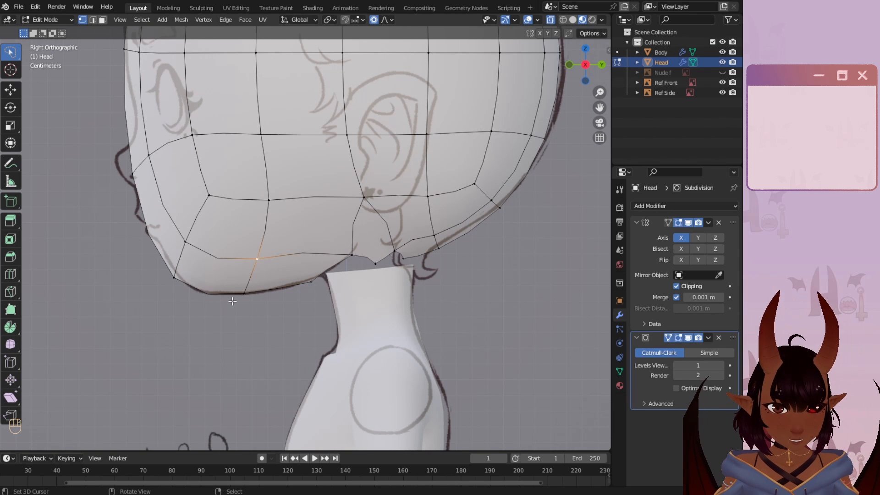
pyautogui.press('v')
pyautogui.click(233, 315)
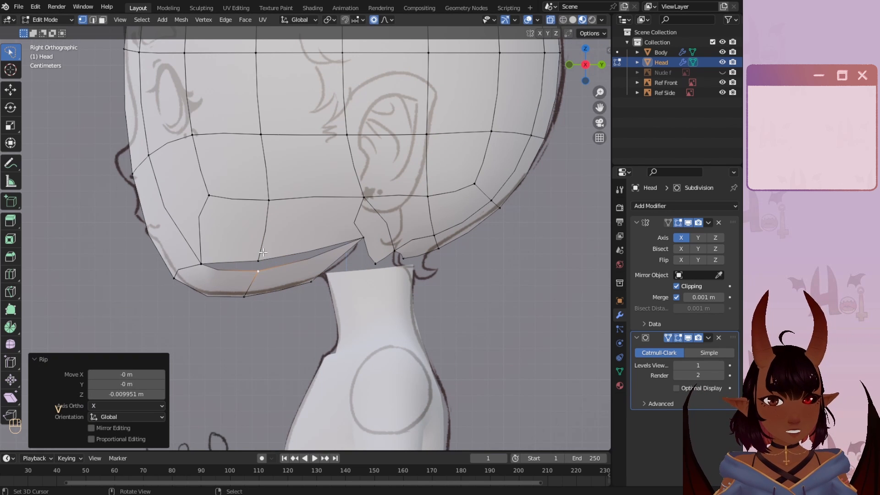
pyautogui.click(358, 240)
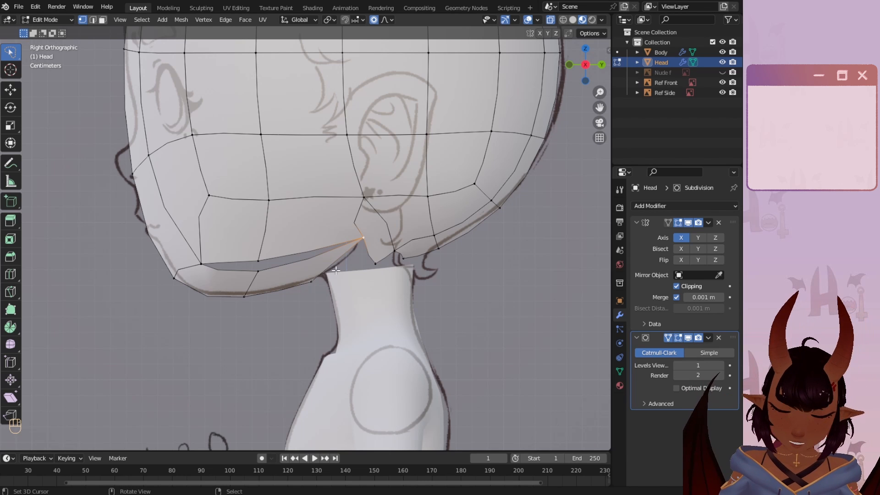
pyautogui.press('v')
pyautogui.click(293, 313)
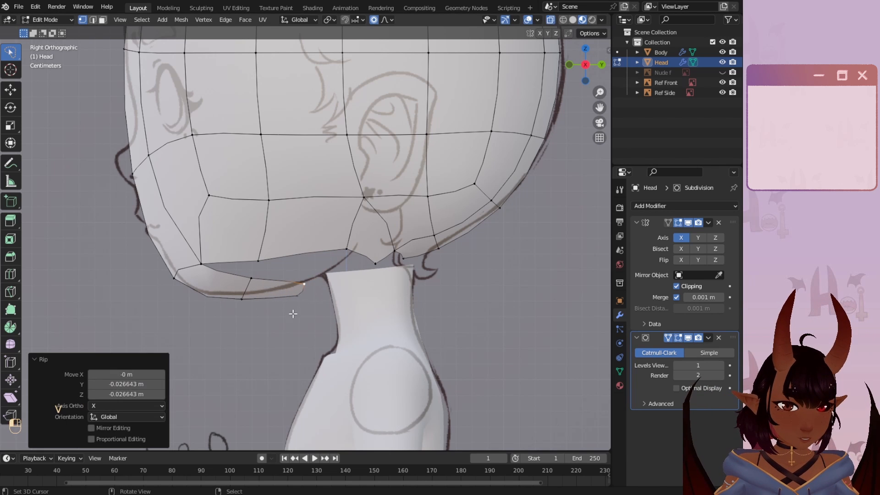
# - Shift the ripped underside flap about 0.001 m back and 0.004 m up, and check it from an angle
pyautogui.moveTo(237, 272)
pyautogui.mouseDown()
pyautogui.moveTo(320, 342)
pyautogui.moveTo(311, 280)
pyautogui.mouseUp()
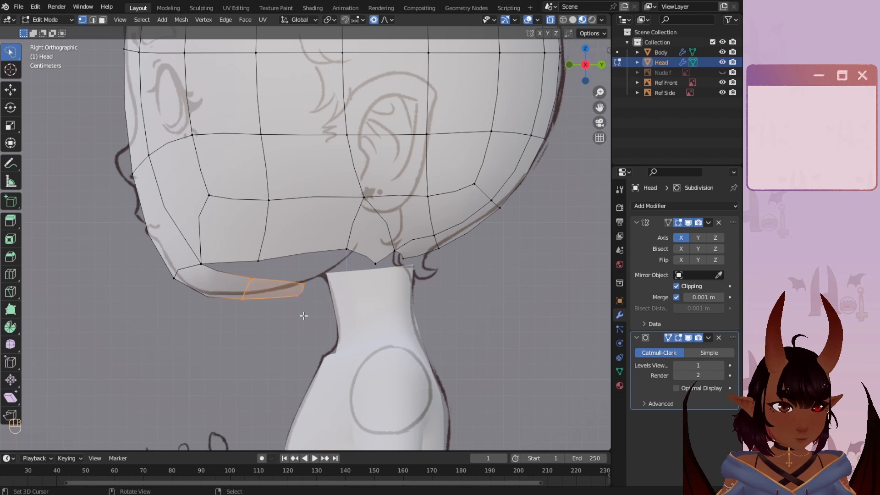
pyautogui.press('g')
pyautogui.click(307, 316)
pyautogui.scroll(1, 263, 280)
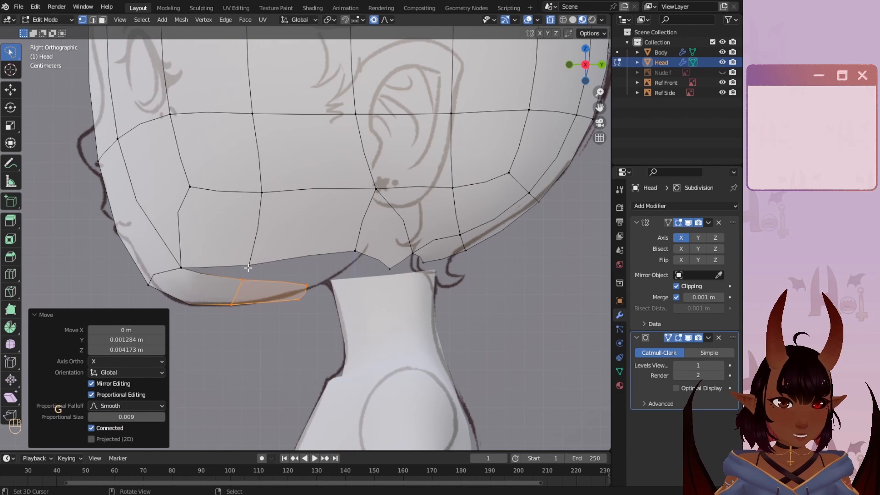
pyautogui.moveTo(248, 268); pyautogui.dragTo(316, 284, button='middle')
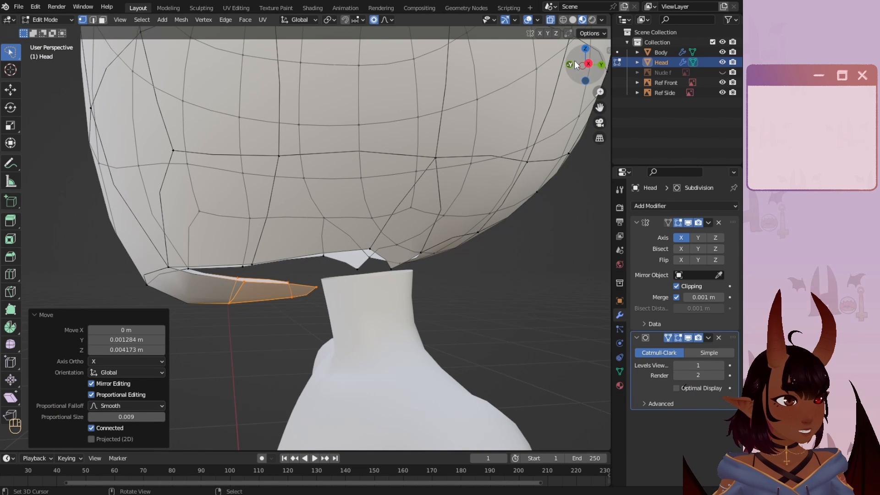
pyautogui.click(587, 66)
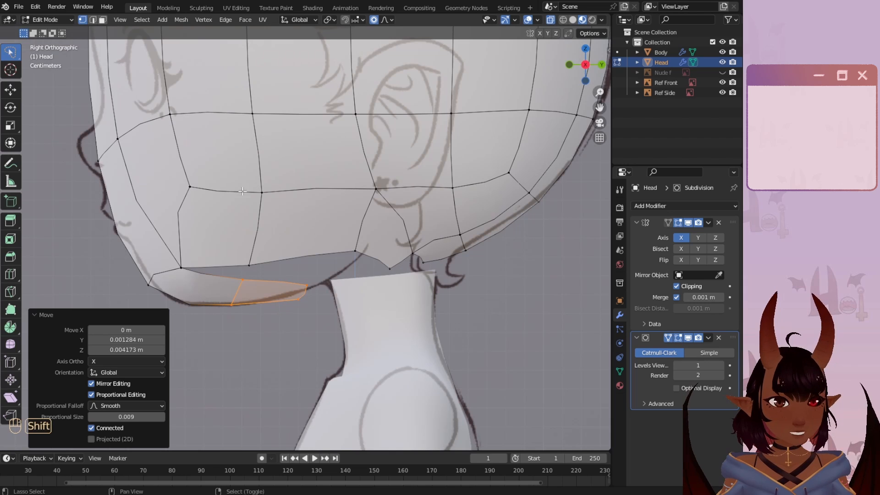
# - Move the ripped underside flap about 0.019 m forward and 0.010 m down beneath the chin
pyautogui.moveTo(323, 272); pyautogui.dragTo(265, 329)
pyautogui.moveTo(256, 272)
pyautogui.mouseDown()
pyautogui.moveTo(217, 305)
pyautogui.moveTo(300, 304)
pyautogui.mouseUp()
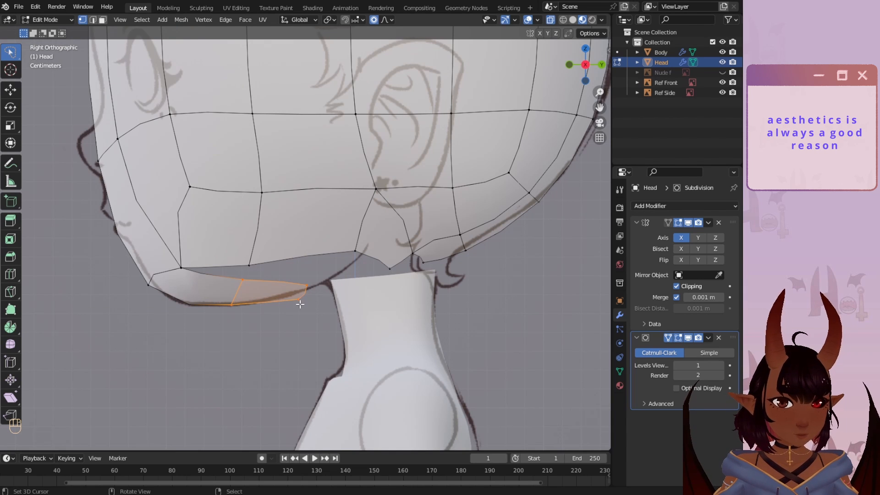
pyautogui.press('g')
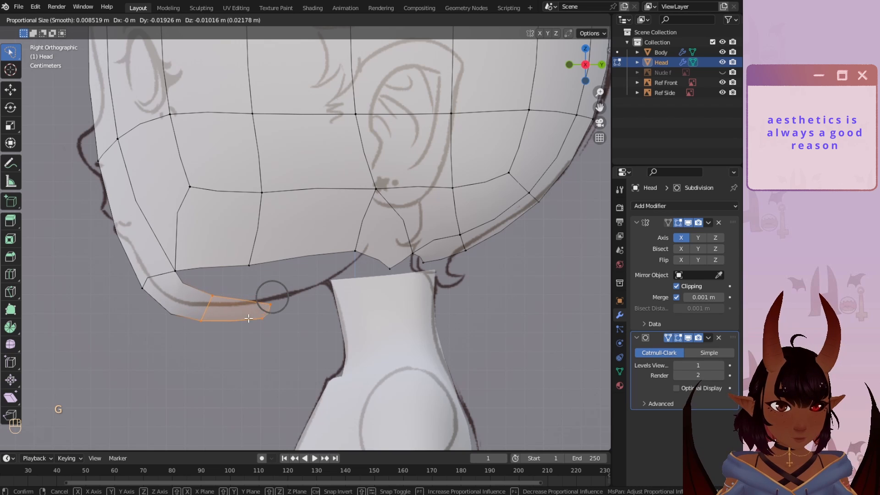
pyautogui.click(197, 307)
# - Move the flap's lower front vertex about 0.008 m forward and 0.018 m up, and its upper front vertex about 0.012 m back
pyautogui.rightClick(216, 336)
pyautogui.press('g')
pyautogui.click(210, 320)
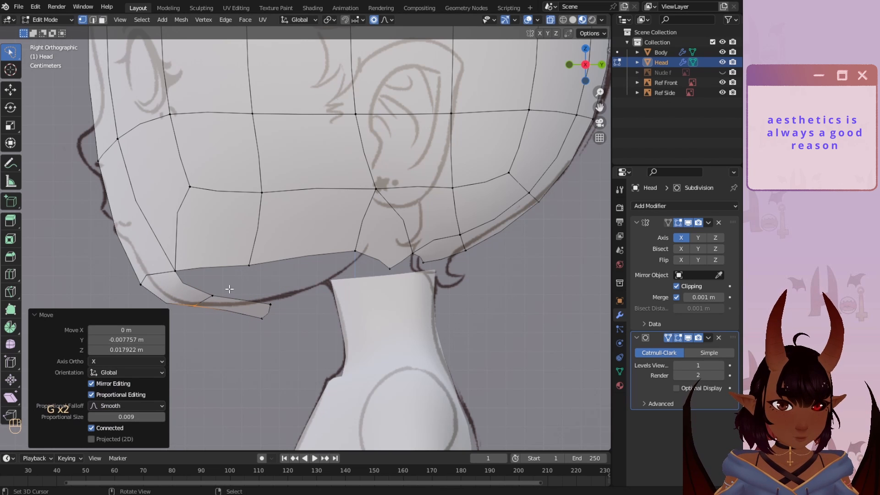
pyautogui.rightClick(210, 295)
pyautogui.press('g')
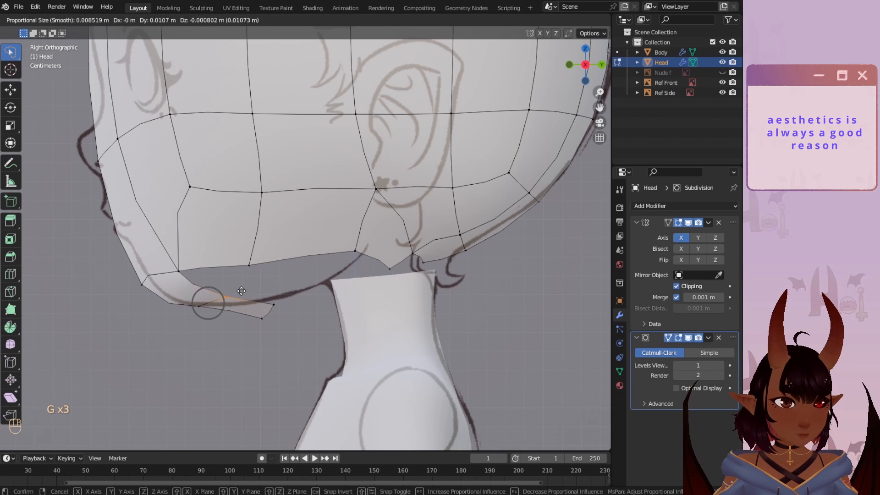
pyautogui.click(244, 293)
# - Extrude two edges back along the reference jawline, about 0.024 m to the first vertex and 0.053 m to the second
pyautogui.press('e')
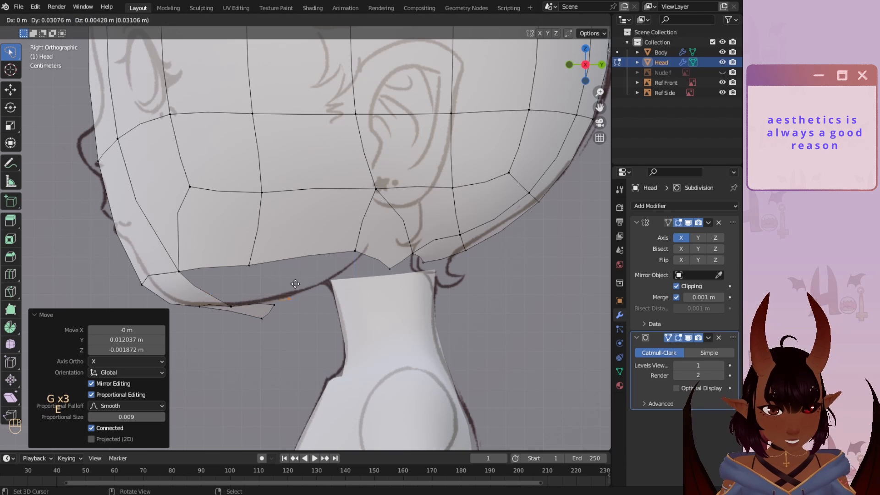
pyautogui.click(284, 281)
pyautogui.press('e')
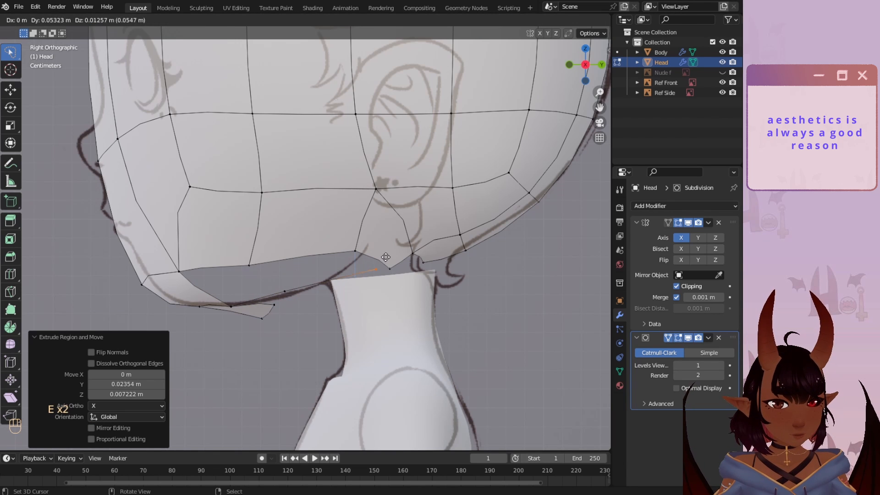
pyautogui.click(384, 265)
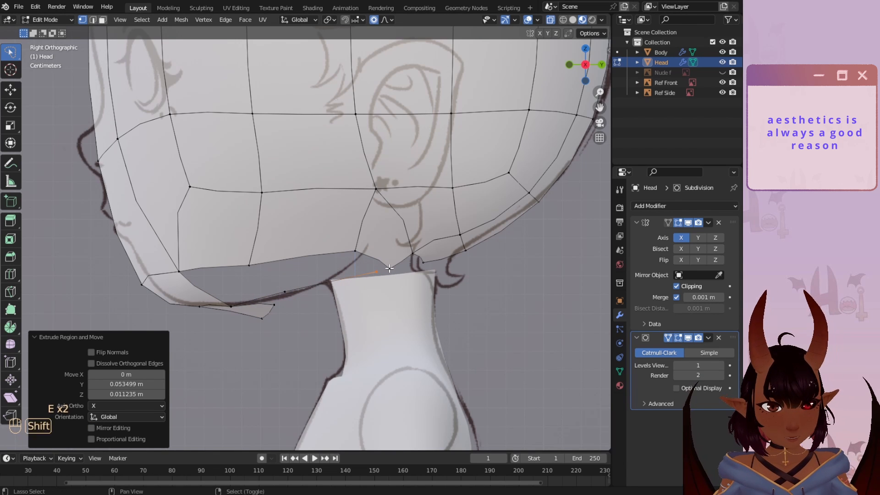
# - Merge the end of the extruded jawline with the pointed vertex above the neck, and fill the rear part of the jaw gap
pyautogui.keyDown('shift'); pyautogui.click(389, 268); pyautogui.keyUp('shift')
pyautogui.press('m')
pyautogui.click(365, 264)
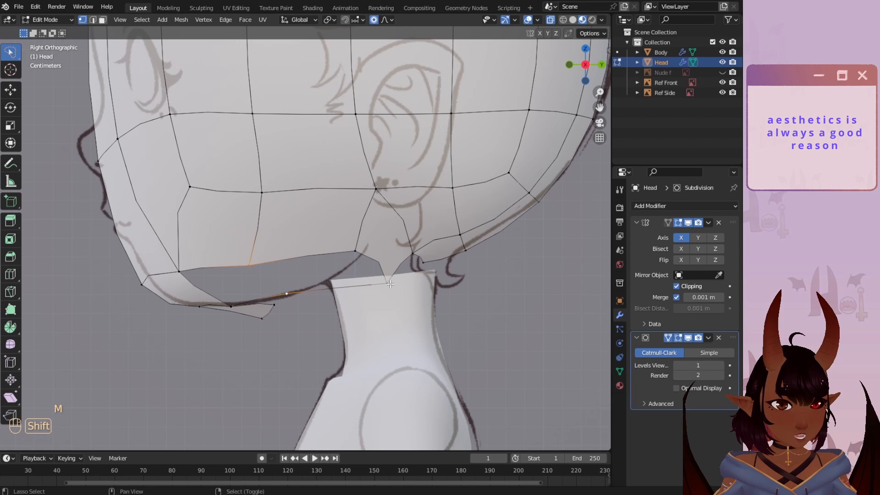
pyautogui.press('f')
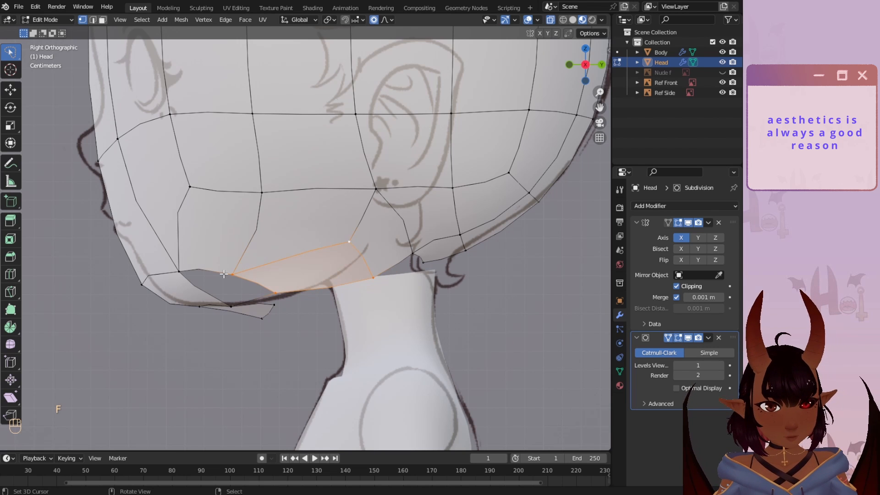
# - Undo the fill that closed the front part of the jaw gap
pyautogui.keyDown('shift'); pyautogui.moveTo(245, 304); pyautogui.dragTo(260, 325, button='middle'); pyautogui.keyUp('shift')
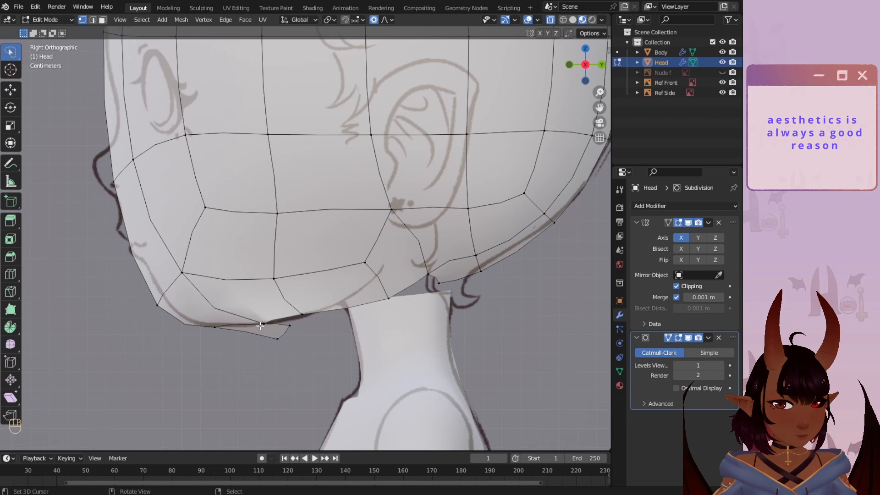
pyautogui.hotkey('ctrl', 'z')
pyautogui.hotkey('ctrl', 'z')
pyautogui.hotkey('ctrl', 'z')
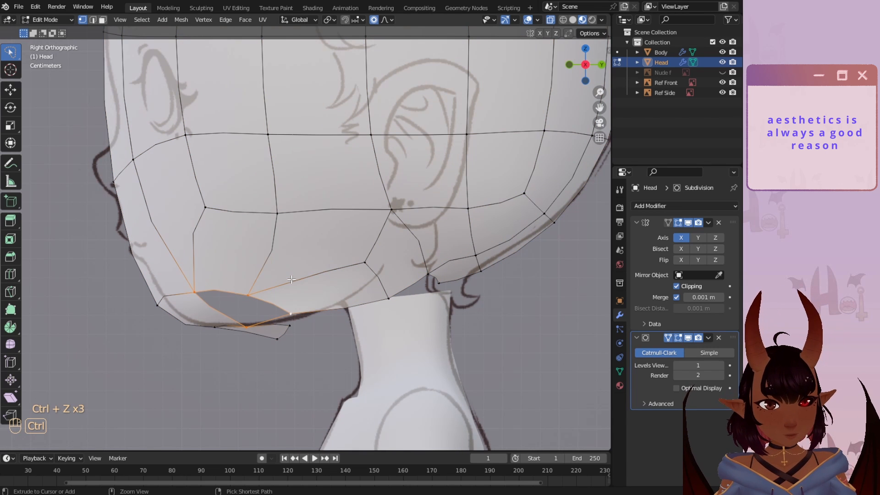
pyautogui.hotkey('ctrl', 'z')
pyautogui.hotkey('ctrl', 'z')
pyautogui.hotkey('ctrl', 'z')
# - Close the front jaw gap by merging its jawline vertex with the vertex above and the flap's rear vertex with the jawline, both At Last
pyautogui.rightClick(247, 326)
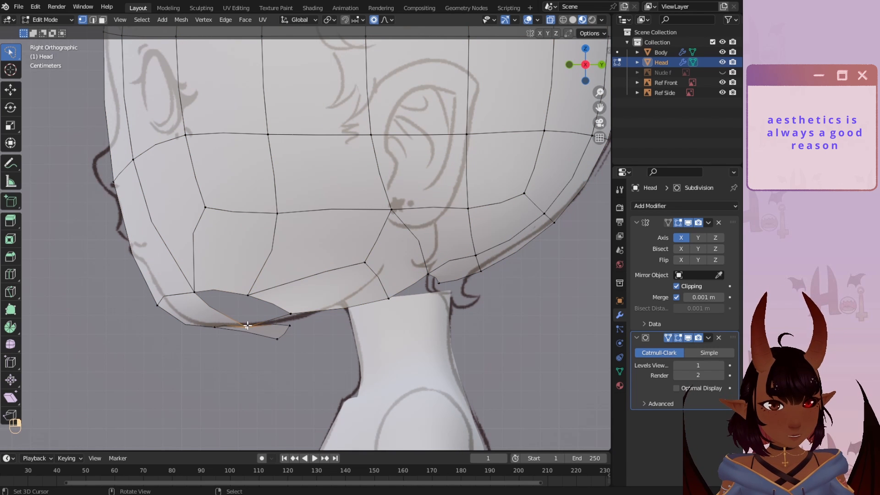
pyautogui.press('m')
pyautogui.click(246, 293)
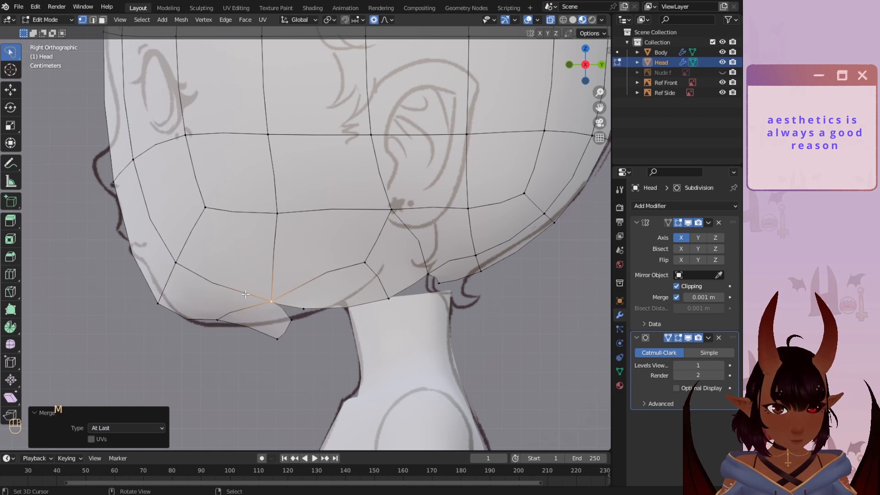
pyautogui.keyDown('shift'); pyautogui.rightClick(295, 322); pyautogui.keyUp('shift')
pyautogui.press('m')
pyautogui.click(308, 305)
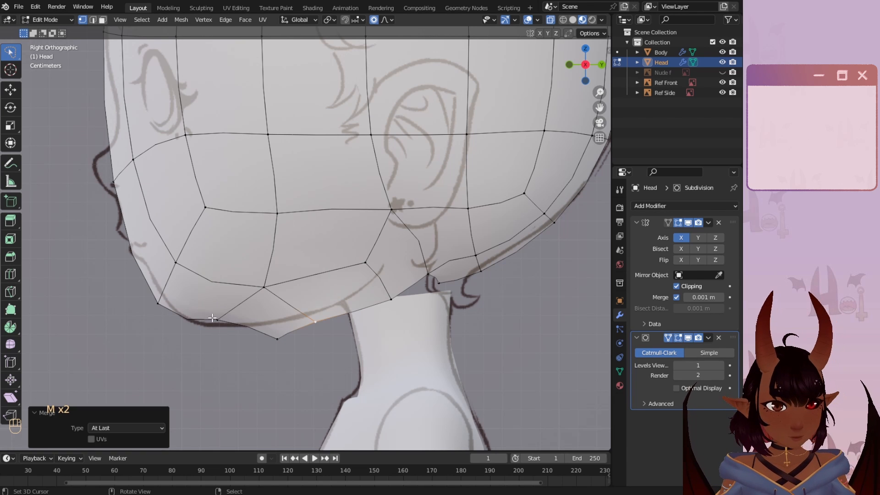
# - Move the chin underside vertex about 0.007 m down and 0.001 m forward onto the reference jawline
pyautogui.rightClick(212, 318)
pyautogui.press('g')
pyautogui.click(214, 324)
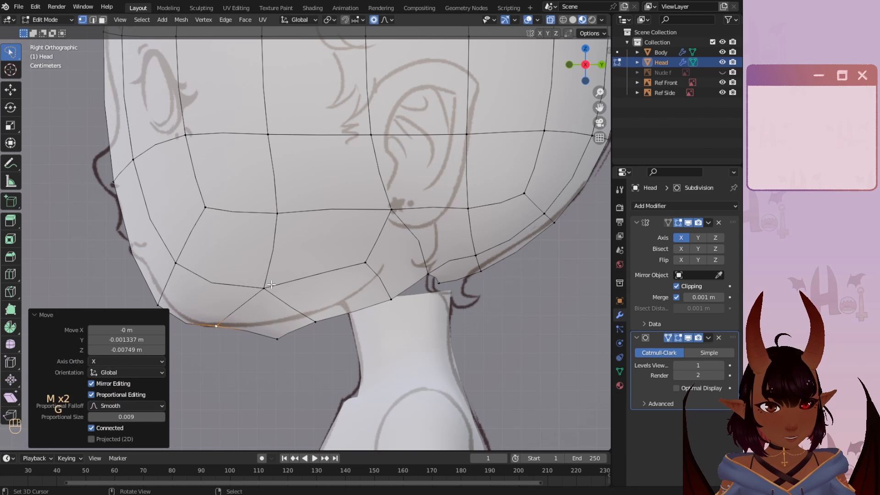
# - Pull the merged mid-jaw vertex down and back, ending with about 0.009 m back and 0.004 m down, and readjust the chin underside vertex
pyautogui.press('g')
pyautogui.click(309, 324)
pyautogui.press('g')
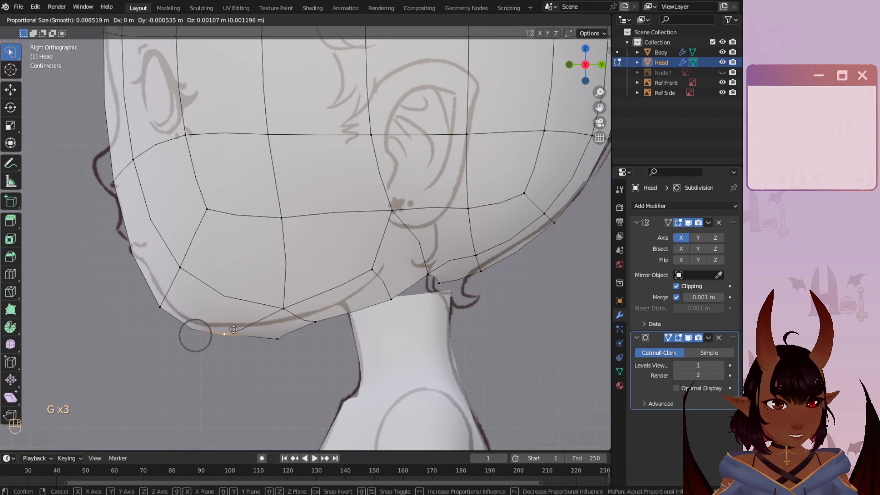
pyautogui.click(230, 318)
pyautogui.rightClick(280, 301)
pyautogui.press('g')
pyautogui.click(298, 310)
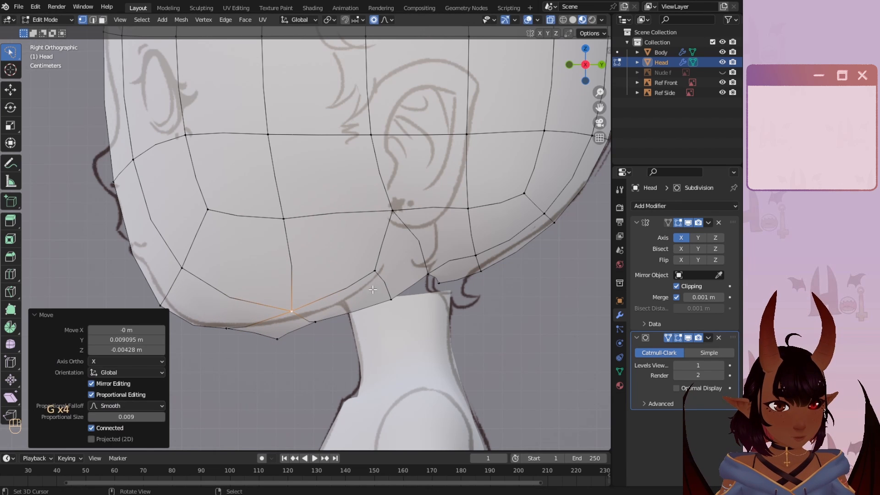
# - Nudge the rear jaw vertex slightly backward and slide the mid-jaw vertex along its edge by a factor of 0.003
pyautogui.rightClick(371, 271)
pyautogui.press('g')
pyautogui.click(375, 269)
pyautogui.rightClick(292, 312)
pyautogui.press('g')
pyautogui.press('g')
pyautogui.click(297, 316)
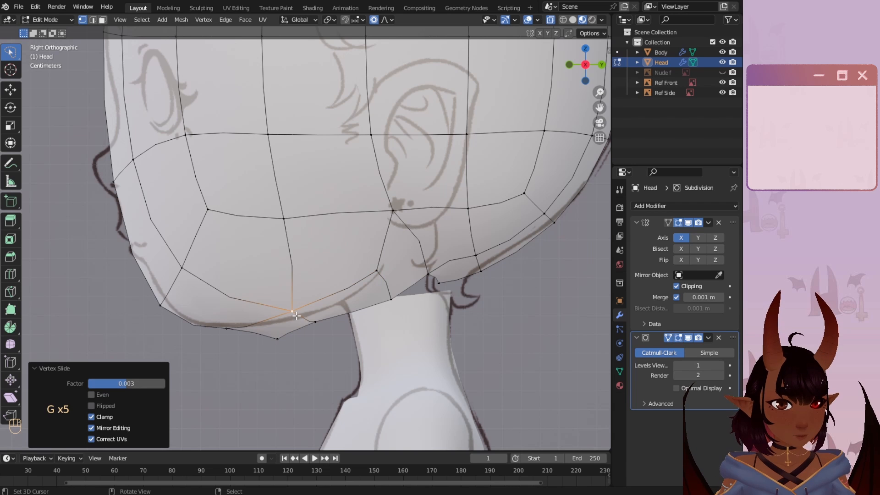
pyautogui.scroll(-4, 249, 256)
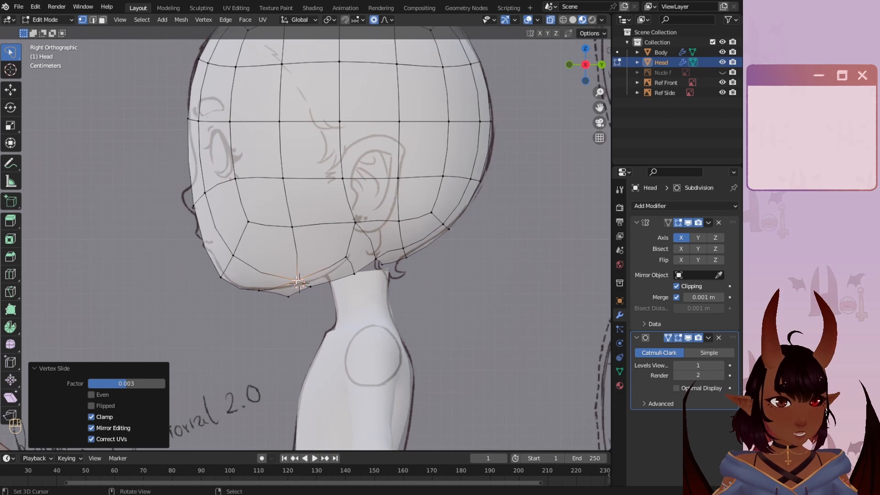
# - Knife-cut a diagonal edge from the cheek vertex above the mid jaw back to the jaw's lower border, and dissolve the old vertical edge
pyautogui.scroll(5, 297, 281)
pyautogui.press('a')
pyautogui.press('a')
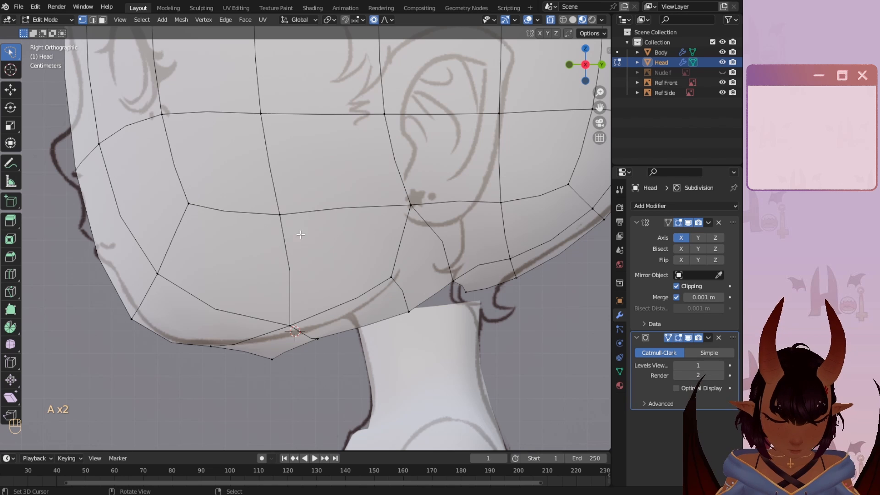
pyautogui.press('k')
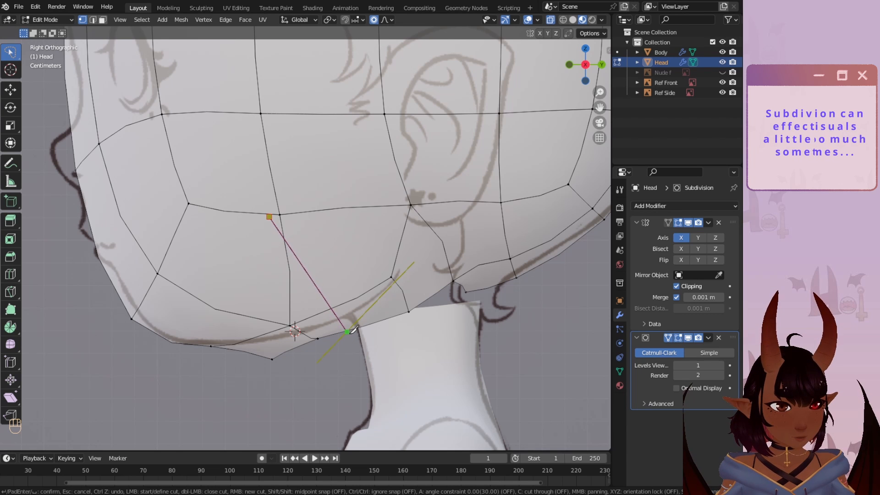
pyautogui.click(347, 332)
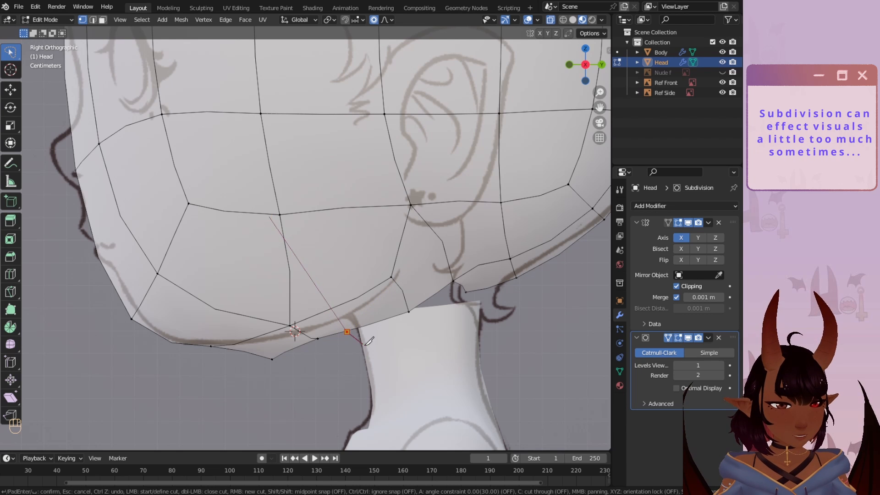
pyautogui.click(377, 325)
pyautogui.press('Return')
pyautogui.press('a')
pyautogui.press('a')
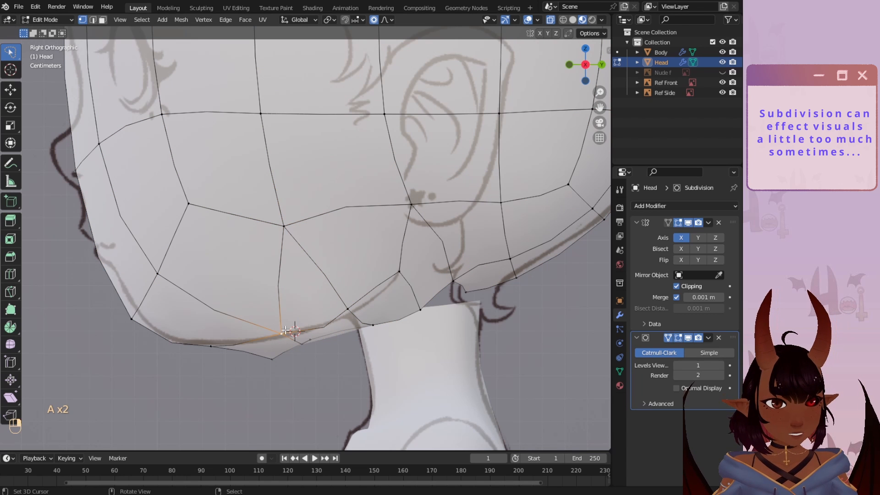
pyautogui.press('x')
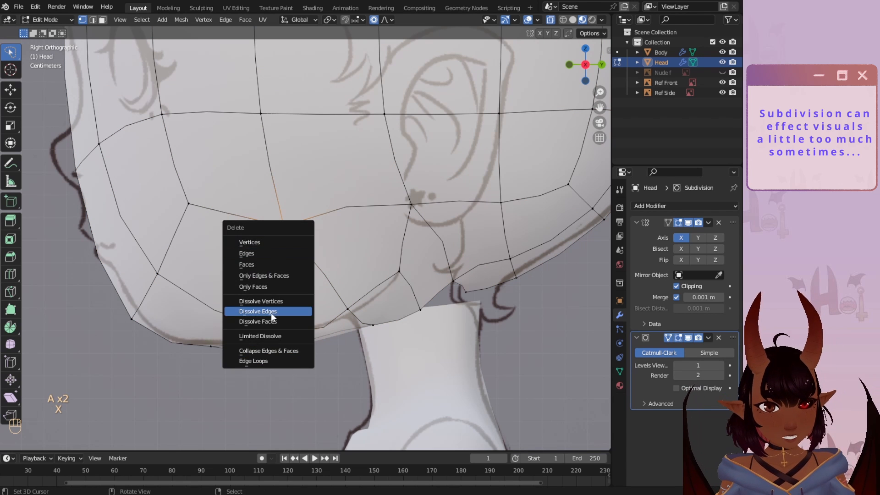
pyautogui.click(271, 308)
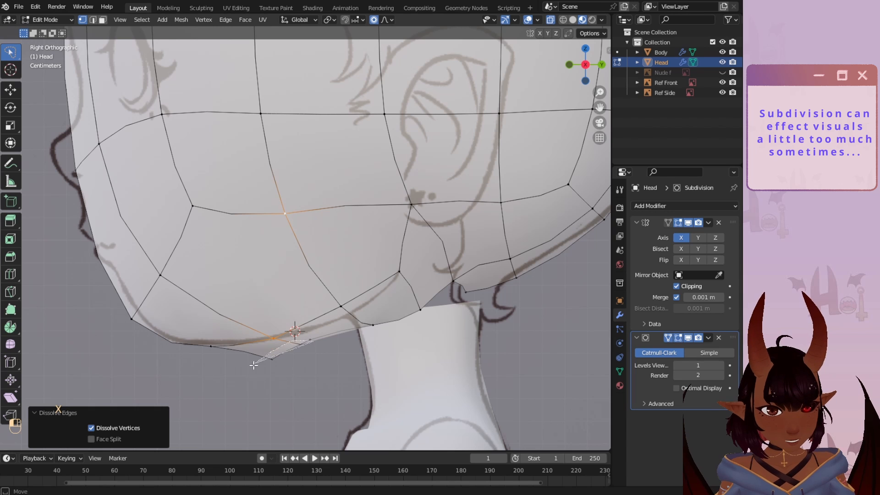
# - Move the lowest chin underside vertex about 0.008 m up and 0.003 m forward toward the reference jawline
pyautogui.moveTo(254, 365); pyautogui.dragTo(255, 365)
pyautogui.press('g')
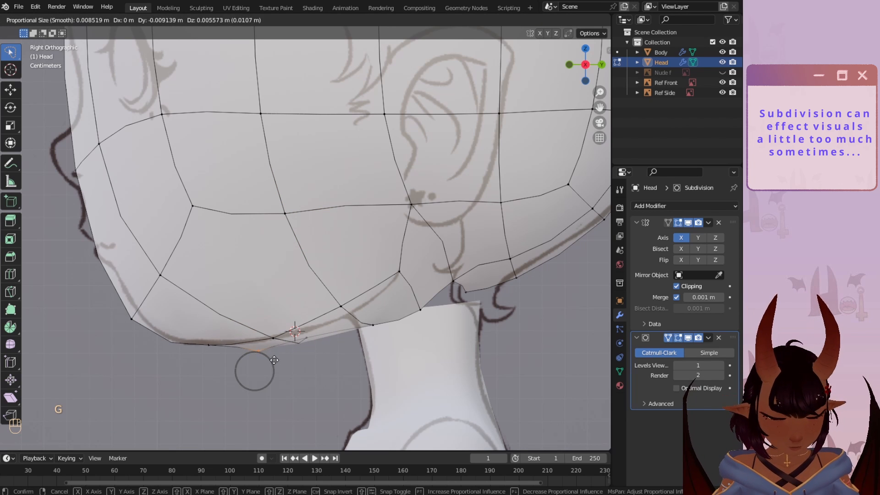
pyautogui.click(274, 360)
pyautogui.hotkey('ctrl', 'z')
pyautogui.press('g')
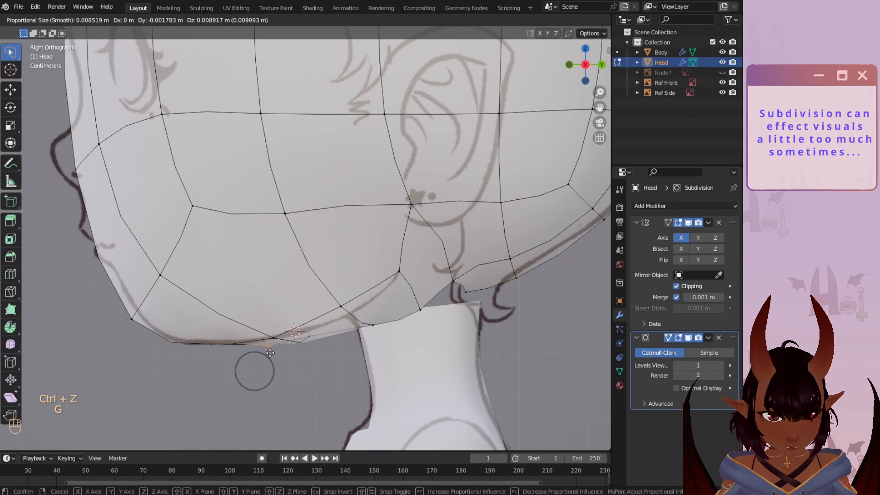
pyautogui.click(269, 355)
# - Knife-cut a second diagonal edge from the front cheek vertex to the jaw's lower border, parallel to the first cut
pyautogui.press('k')
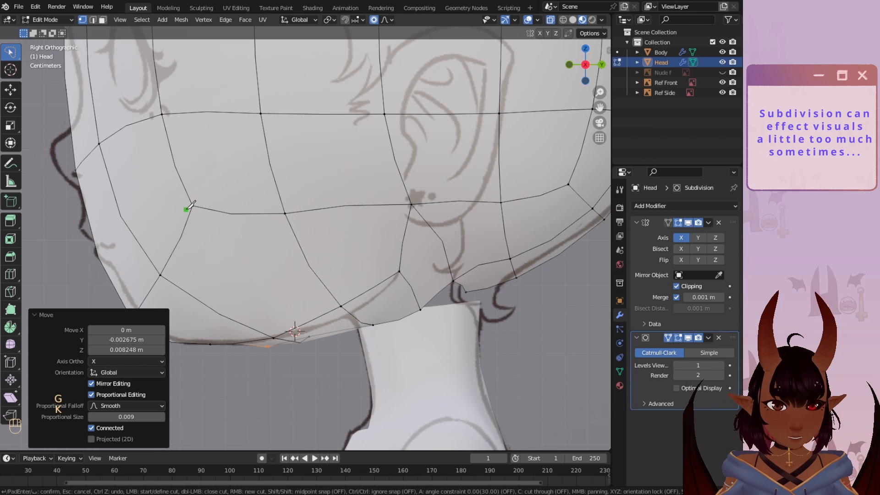
pyautogui.click(180, 197)
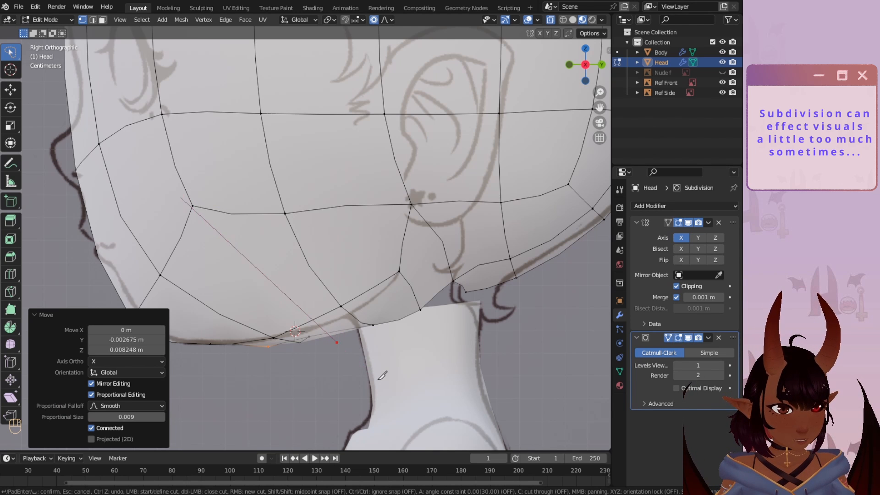
pyautogui.press('Return')
pyautogui.press('a')
pyautogui.press('a')
# - Turn off the Subdivision modifier's on-cage display to expose the real mesh cage under the jaw
pyautogui.scroll(-6, 298, 316)
pyautogui.moveTo(298, 316); pyautogui.dragTo(303, 260, button='middle')
pyautogui.scroll(4, 303, 260)
pyautogui.scroll(4, 303, 260)
pyautogui.press('k')
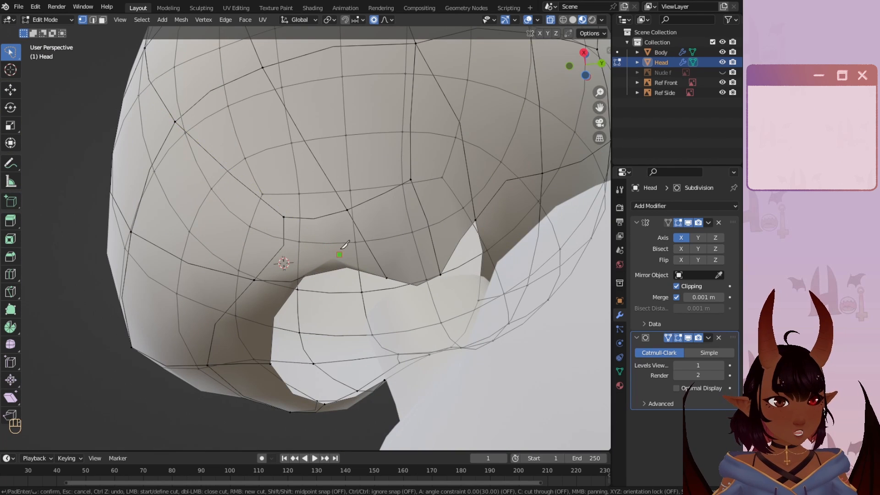
pyautogui.press('Escape')
pyautogui.click(667, 336)
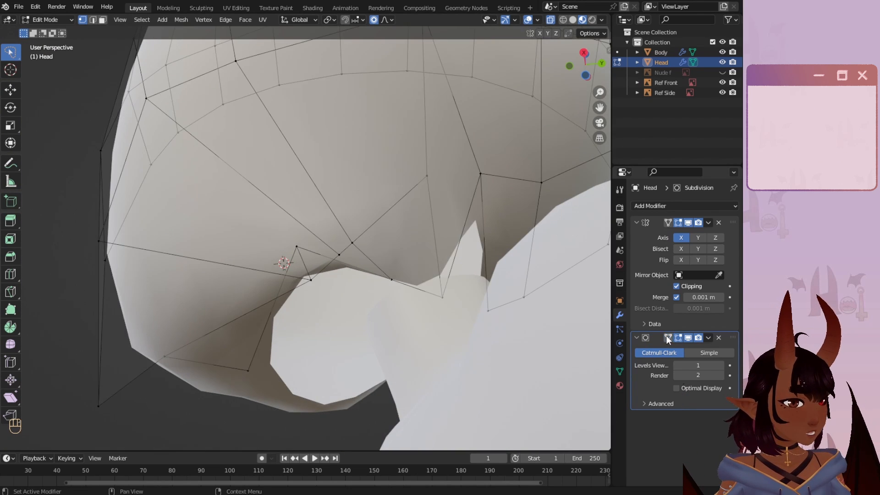
# - Slide the front underside jaw vertex toward the chin, and slide its neighbouring vertex down along the edge of the neck opening
pyautogui.scroll(-4, 326, 197)
pyautogui.moveTo(327, 197); pyautogui.dragTo(316, 220, button='middle')
pyautogui.scroll(2, 264, 273)
pyautogui.scroll(-2, 393, 260)
pyautogui.keyDown('shift'); pyautogui.moveTo(263, 273); pyautogui.dragTo(396, 181, button='middle'); pyautogui.keyUp('shift')
pyautogui.press('g')
pyautogui.press('g')
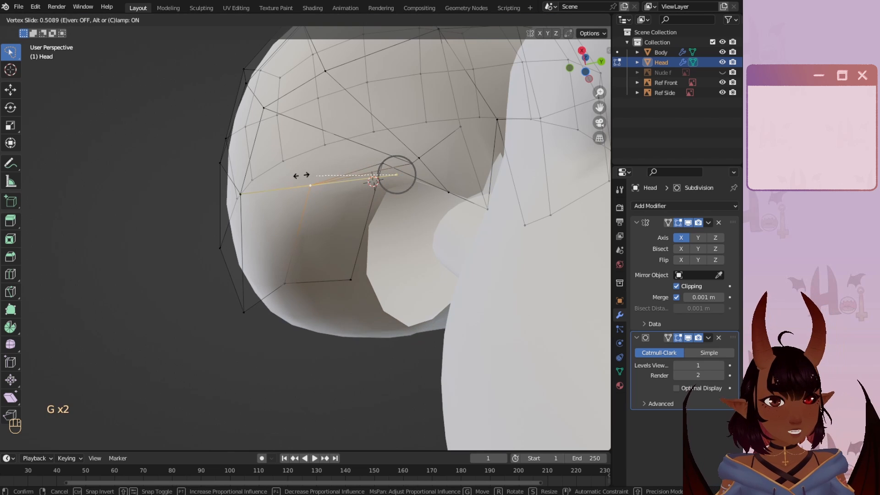
pyautogui.click(340, 174)
pyautogui.rightClick(381, 164)
pyautogui.press('g')
pyautogui.press('g')
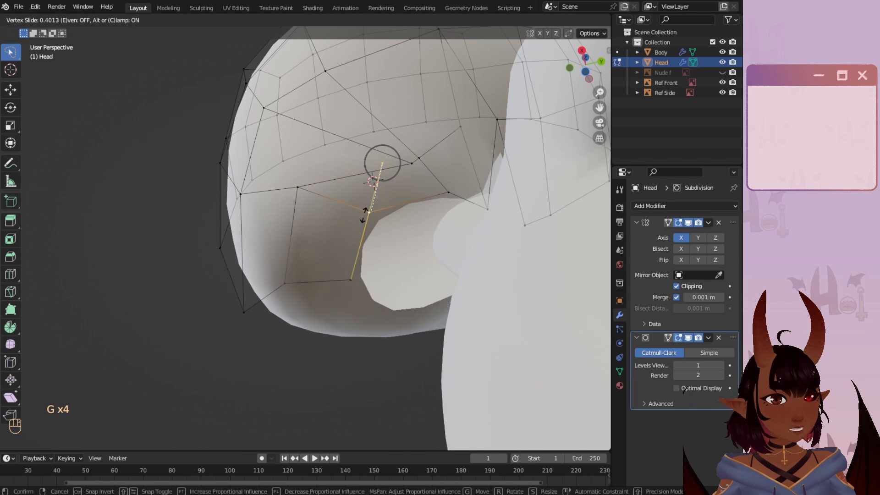
pyautogui.click(363, 230)
# - Slide the overlapping vertex under the mid jaw along its diagonal edge toward the front cheek by a factor of 0.339
pyautogui.keyDown('shift'); pyautogui.moveTo(402, 176); pyautogui.dragTo(373, 244, button='middle'); pyautogui.keyUp('shift')
pyautogui.moveTo(374, 244); pyautogui.dragTo(383, 249, button='middle')
pyautogui.rightClick(384, 249)
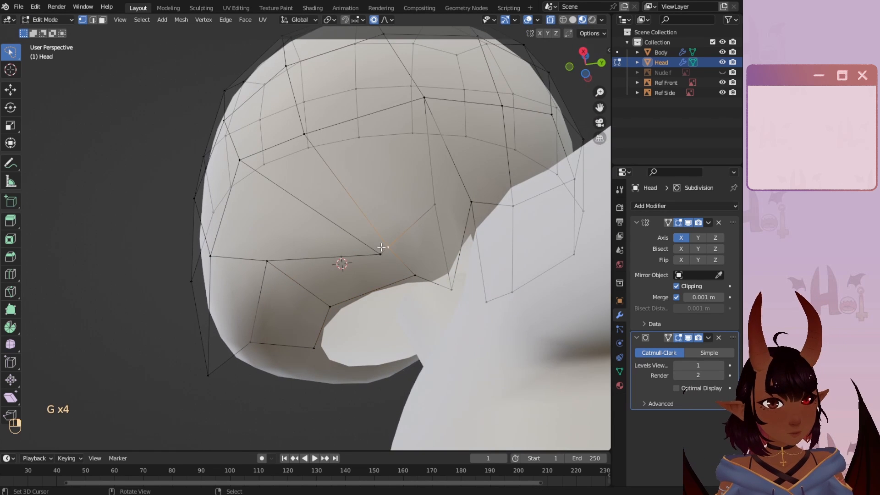
pyautogui.press('g')
pyautogui.rightClick(382, 256)
pyautogui.press('g')
pyautogui.press('g')
pyautogui.click(329, 217)
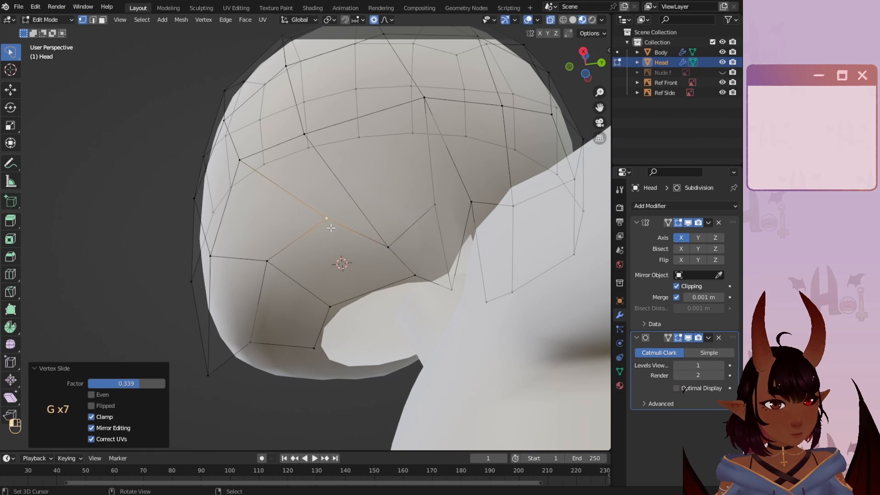
# - Knife-cut an edge from the slid jaw vertex to the neck opening's border, and turn the Subdivision modifier's on-cage display back on
pyautogui.press('k')
pyautogui.click(327, 218)
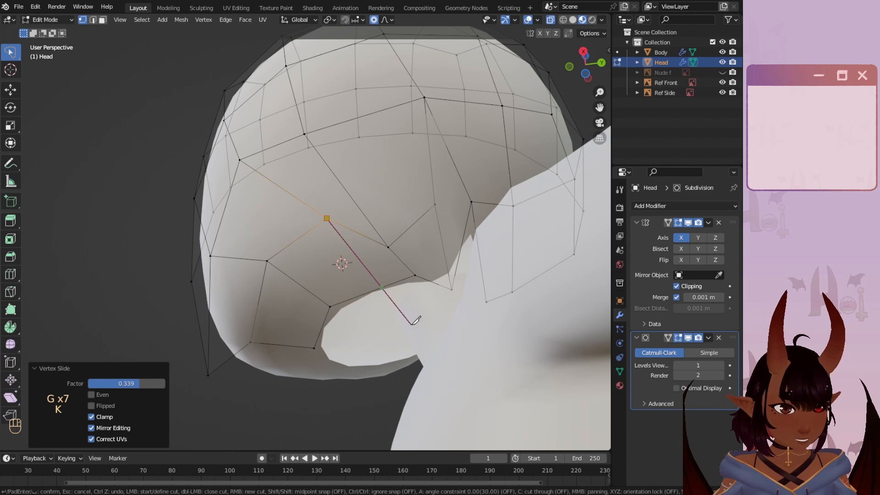
pyautogui.click(381, 286)
pyautogui.press('Return')
pyautogui.scroll(-3, 380, 287)
pyautogui.press('a')
pyautogui.press('a')
pyautogui.moveTo(380, 286); pyautogui.dragTo(278, 282, button='middle')
pyautogui.click(667, 337)
pyautogui.scroll(1, 387, 265)
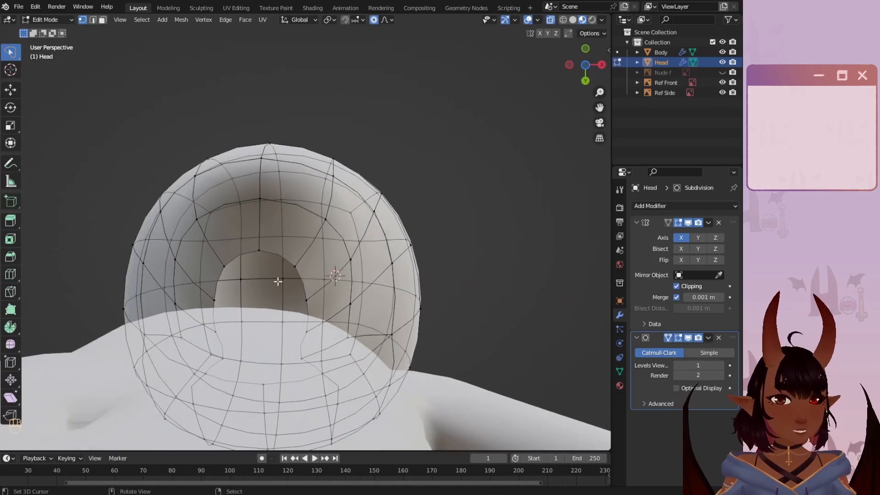
# - Slide the mid-jaw vertex up along its edge toward the cheek by a factor of 0.384
pyautogui.moveTo(353, 257); pyautogui.dragTo(298, 259, button='middle')
pyautogui.click(297, 257)
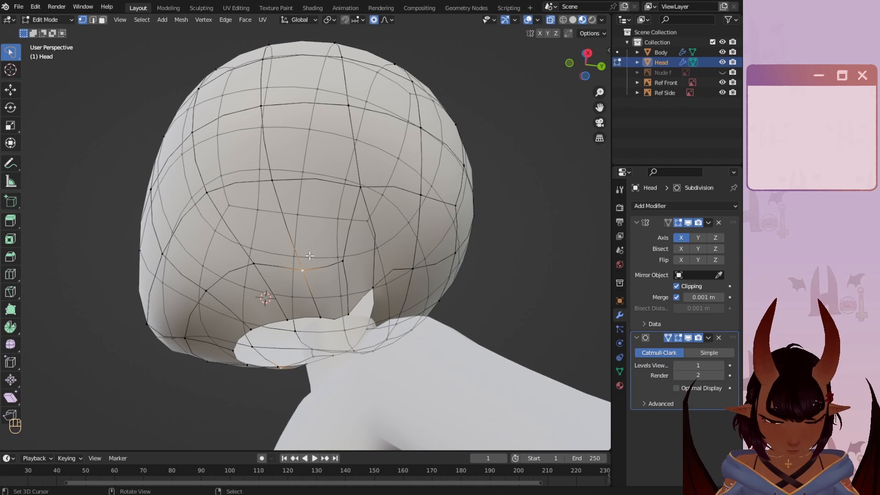
pyautogui.press('g')
pyautogui.press('g')
pyautogui.click(302, 227)
# - Scale down the neck opening's border vertices in the right side view and move them about 0.009 m forward and 0.010 m up
pyautogui.moveTo(302, 227); pyautogui.dragTo(457, 297, button='middle')
pyautogui.press('KP_3')
pyautogui.scroll(2, 335, 285)
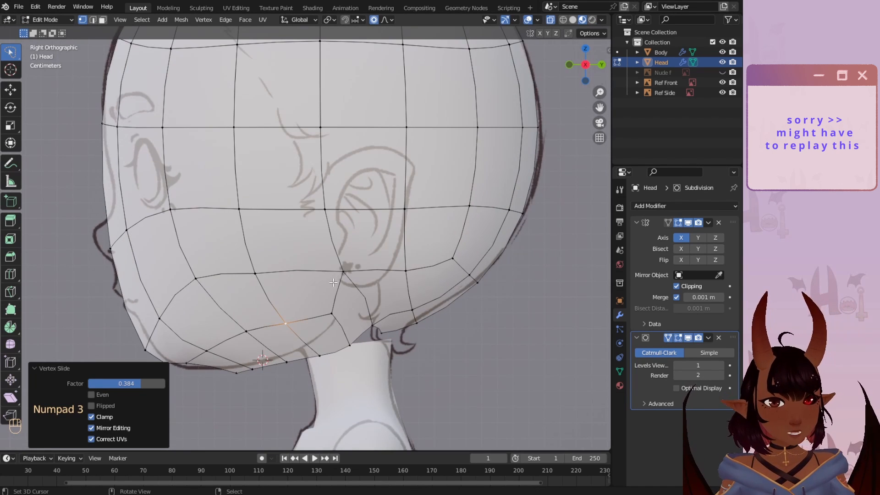
pyautogui.keyDown('shift'); pyautogui.moveTo(379, 344); pyautogui.dragTo(413, 283, button='middle'); pyautogui.keyUp('shift')
pyautogui.scroll(1, 412, 283)
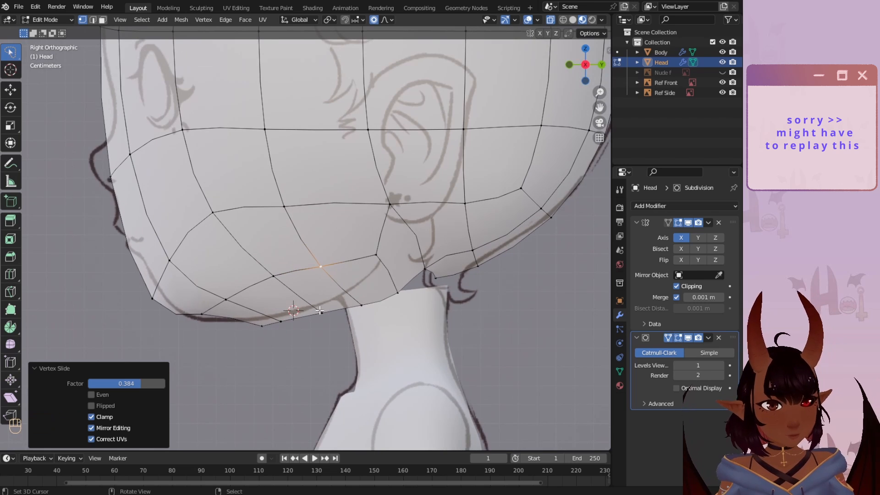
pyautogui.keyDown('ctrl'); pyautogui.moveTo(259, 317); pyautogui.dragTo(266, 318, button='right'); pyautogui.keyUp('ctrl')
pyautogui.press('s')
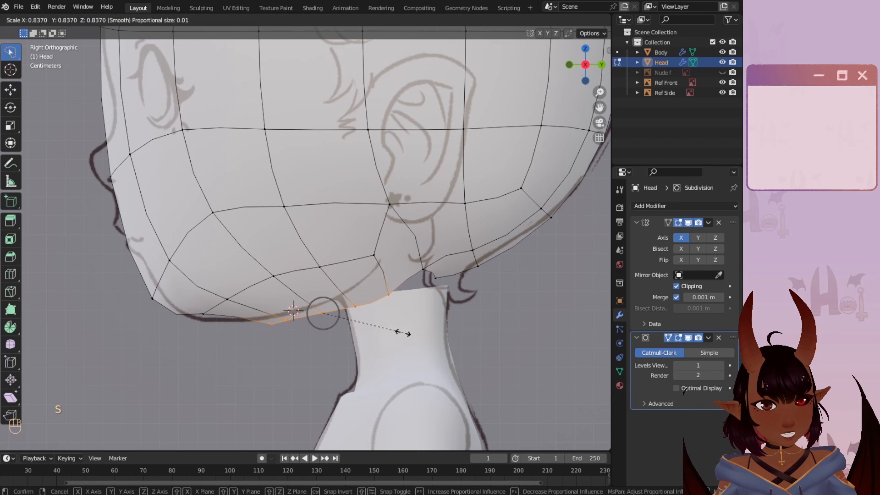
pyautogui.click(375, 332)
pyautogui.press('g')
pyautogui.click(357, 314)
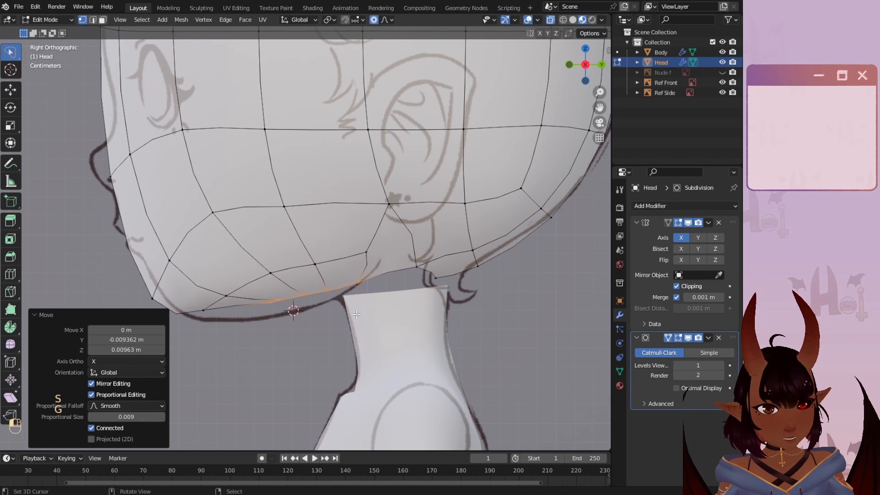
# - Fit the chin underside vertices to the reference jawline, moving the one behind the chin about 0.017 m back and 0.017 m down
pyautogui.press('g')
pyautogui.press('g')
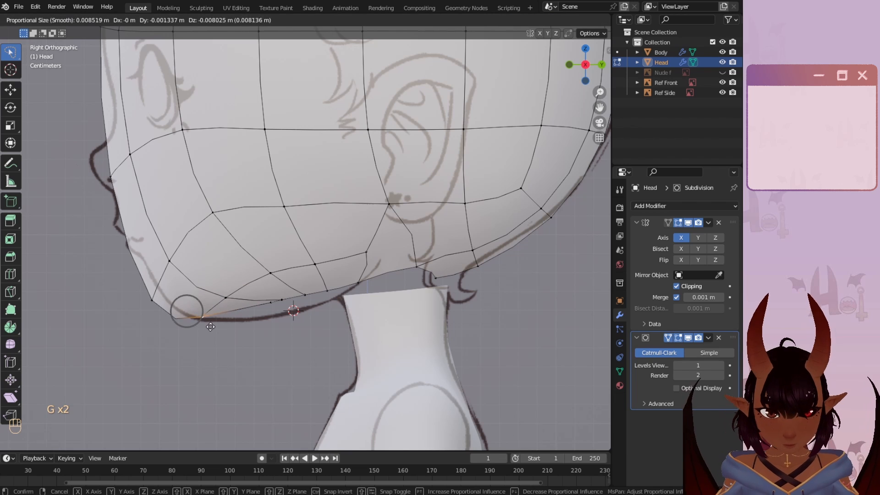
pyautogui.click(239, 320)
pyautogui.press('g')
pyautogui.click(254, 322)
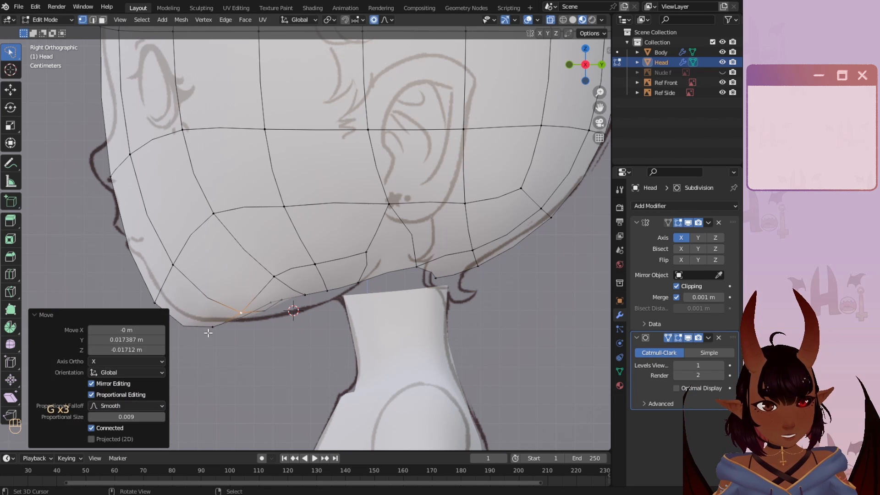
pyautogui.press('g')
pyautogui.click(207, 321)
# - Lower the next two jaw vertices onto the reference jawline, moving the rear one about 0.008 m back and 0.026 m down
pyautogui.press('g')
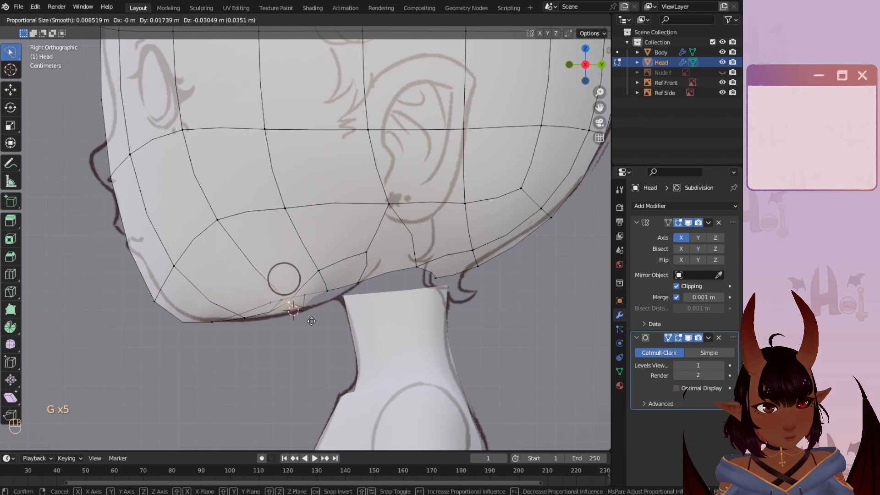
pyautogui.click(294, 305)
pyautogui.press('g')
pyautogui.click(342, 310)
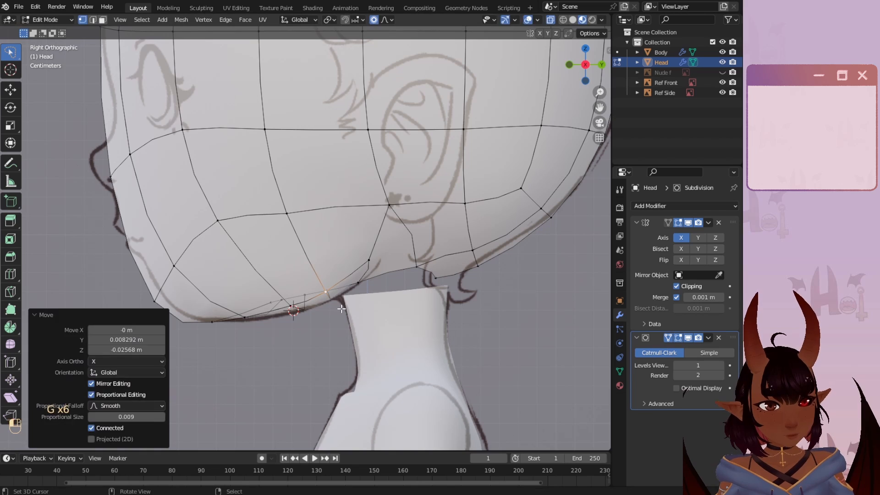
# - Move the rear jaw vertex below the ear about 0.002 m back and 0.004 m down
pyautogui.click(373, 248)
pyautogui.press('g')
pyautogui.click(385, 250)
# - Extrude the side vertex at the narrowing of the neck opening inward to the mirror centre line
pyautogui.moveTo(386, 250); pyautogui.dragTo(456, 355, button='middle')
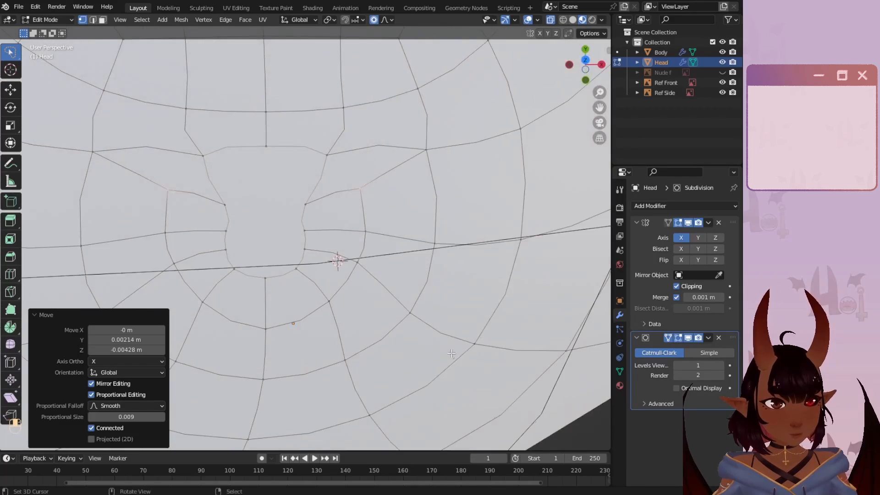
pyautogui.scroll(3, 306, 239)
pyautogui.keyDown('shift'); pyautogui.moveTo(240, 178); pyautogui.dragTo(304, 235, button='middle'); pyautogui.keyUp('shift')
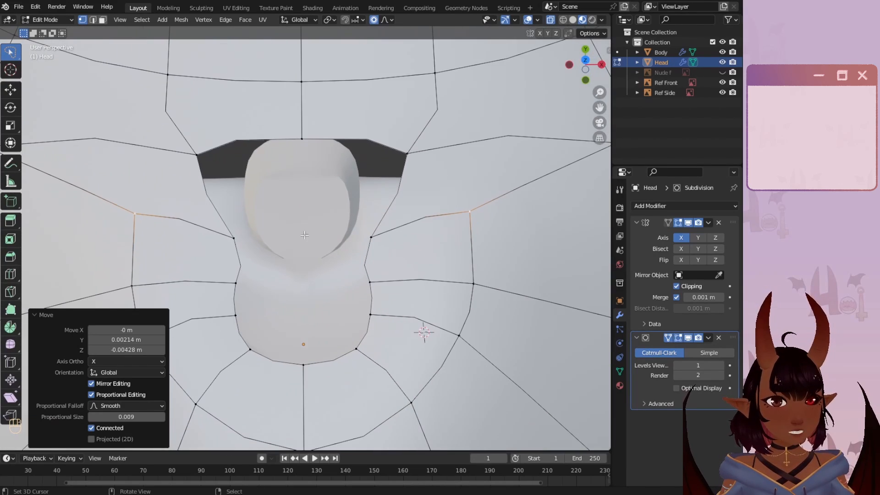
pyautogui.keyDown('alt'); pyautogui.click(230, 240); pyautogui.keyUp('alt')
pyautogui.press('e')
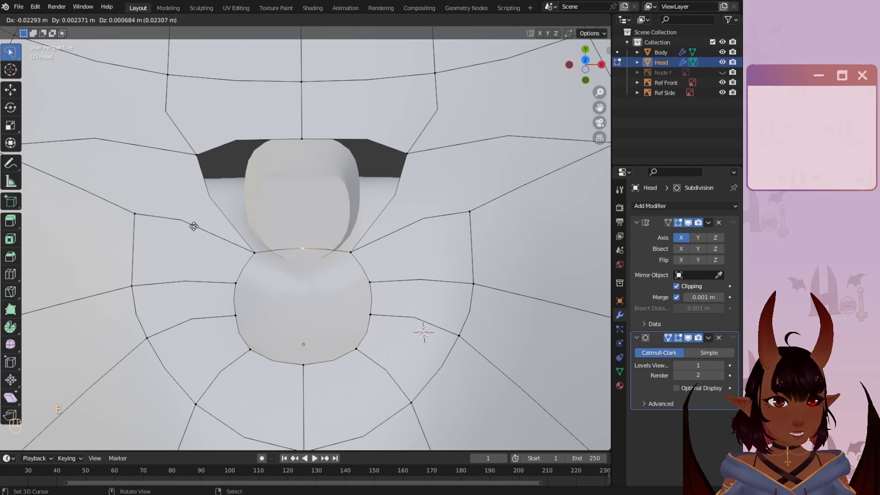
pyautogui.click(170, 229)
# - Fill the rear part of the neck opening with a face between the extruded edge and the back border's centre and corner vertices
pyautogui.click(297, 145)
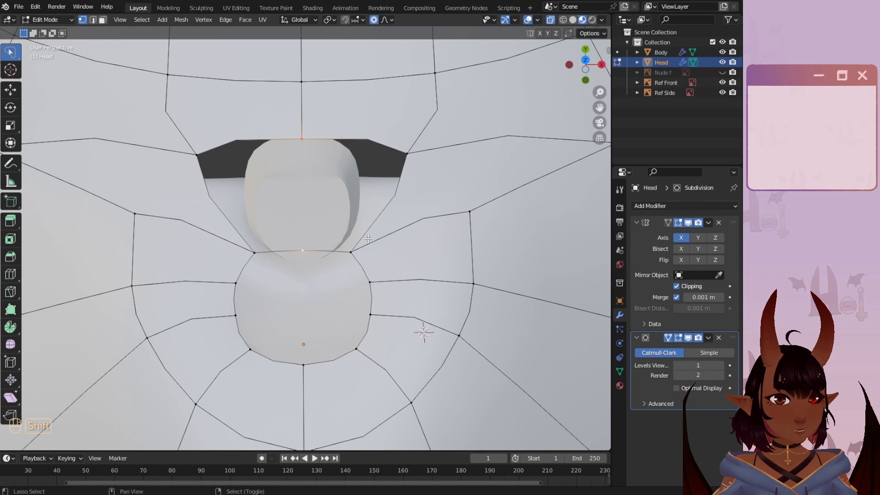
pyautogui.keyDown('shift'); pyautogui.click(407, 154); pyautogui.keyUp('shift')
pyautogui.press('f')
pyautogui.scroll(-1, 385, 182)
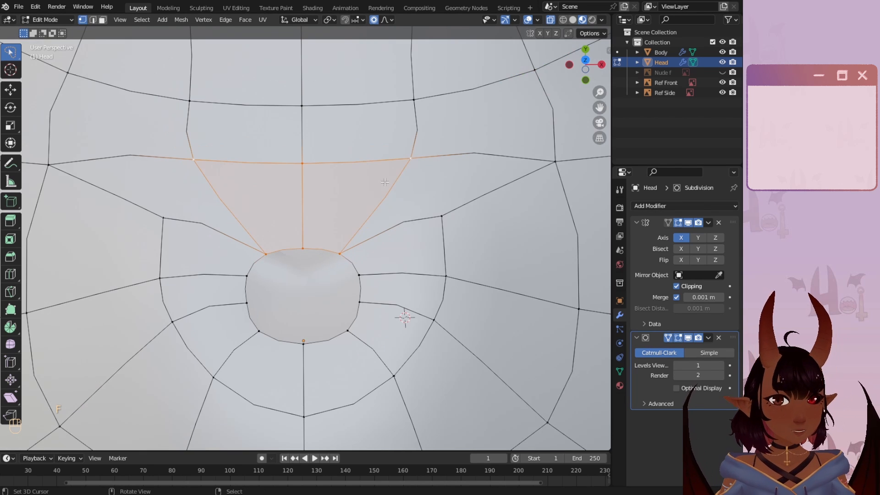
# - Nudge the rear corner vertex of the remaining neck hole about 0.0005 m toward the centre line
pyautogui.press('a')
pyautogui.press('a')
pyautogui.click(340, 253)
pyautogui.press('g')
pyautogui.click(342, 250)
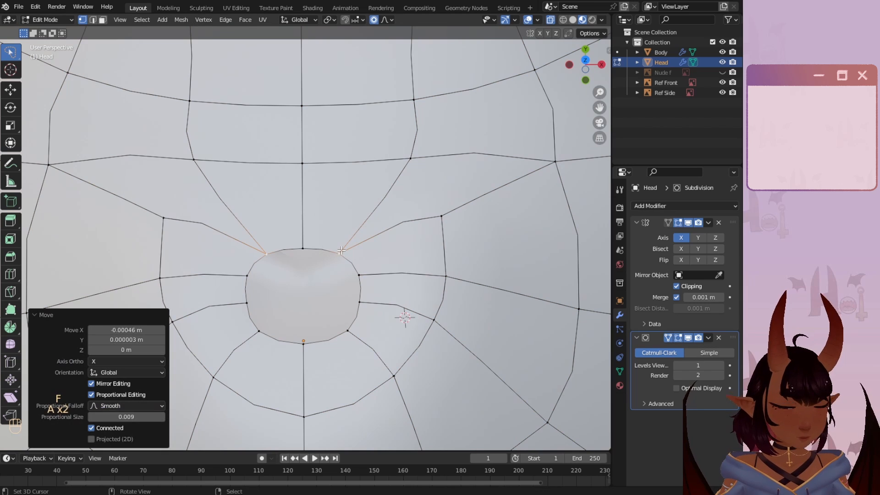
# - Slide the rear corner vertex and the rear centre vertex of the neck hole backward along their edges to enlarge the hole
pyautogui.press('g')
pyautogui.press('g')
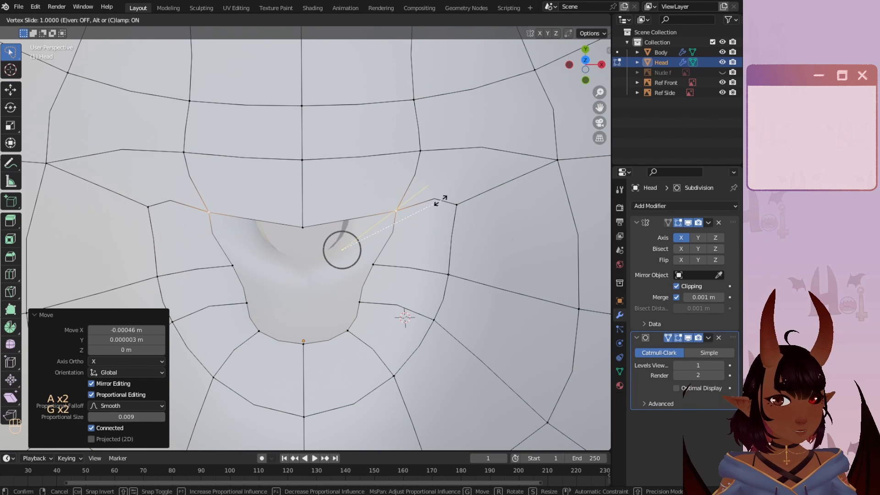
pyautogui.click(423, 202)
pyautogui.press('g')
pyautogui.press('g')
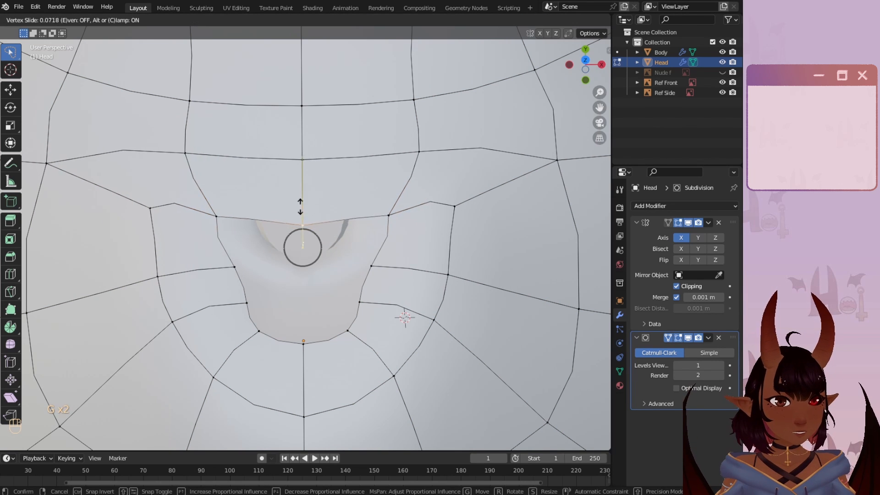
pyautogui.click(304, 170)
# - Extrude the hole's three side vertices inward to the mirror centre line and merge the frontmost new vertex into the front border's centre vertex
pyautogui.click(369, 265)
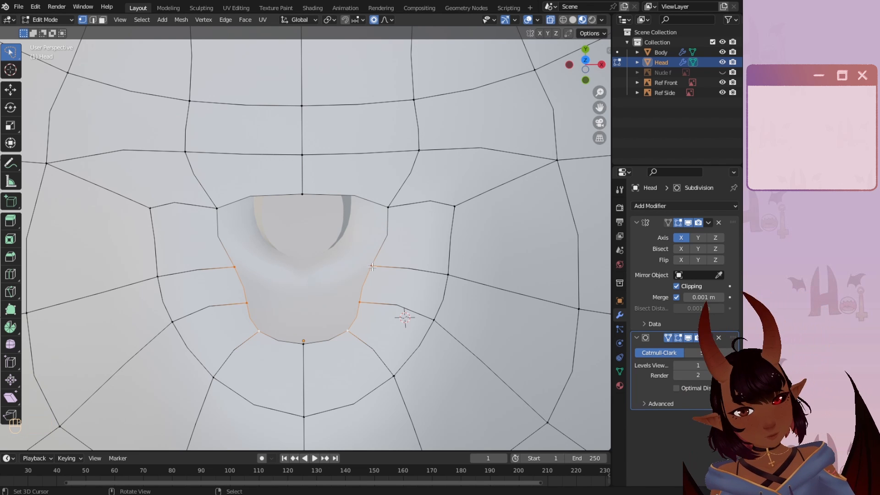
pyautogui.press('e')
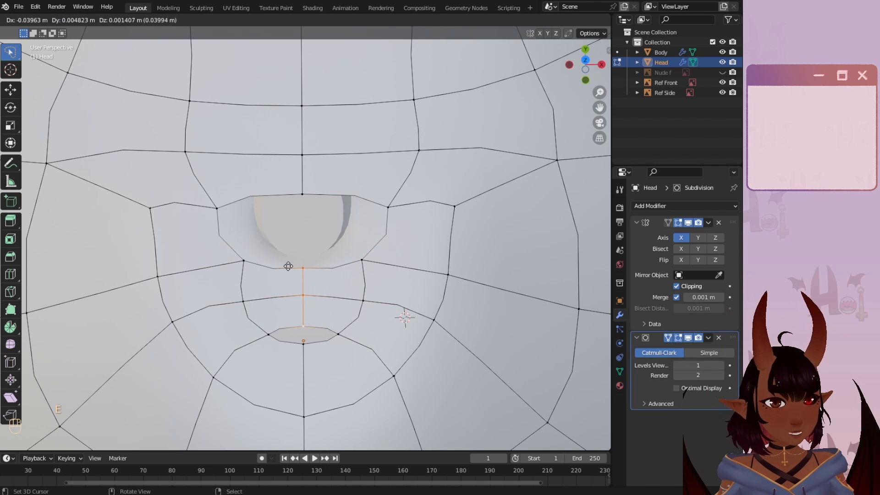
pyautogui.click(287, 266)
pyautogui.click(300, 322)
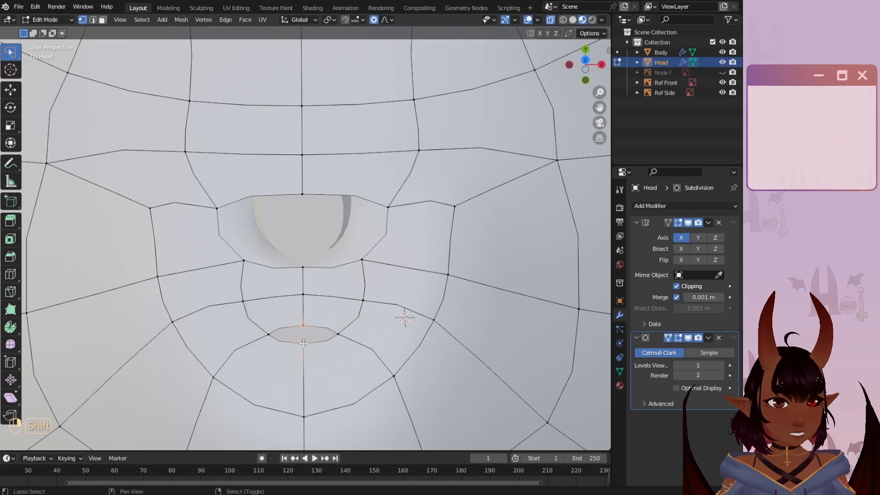
pyautogui.press('m')
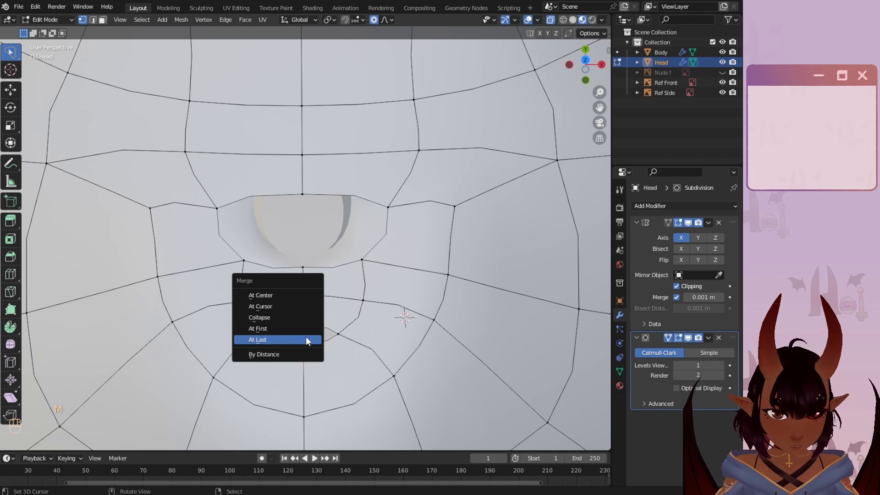
pyautogui.click(274, 340)
# - Fill the remaining rear part of the neck hole with a face between the new edge and the rear border
pyautogui.keyDown('shift'); pyautogui.click(321, 253); pyautogui.keyUp('shift')
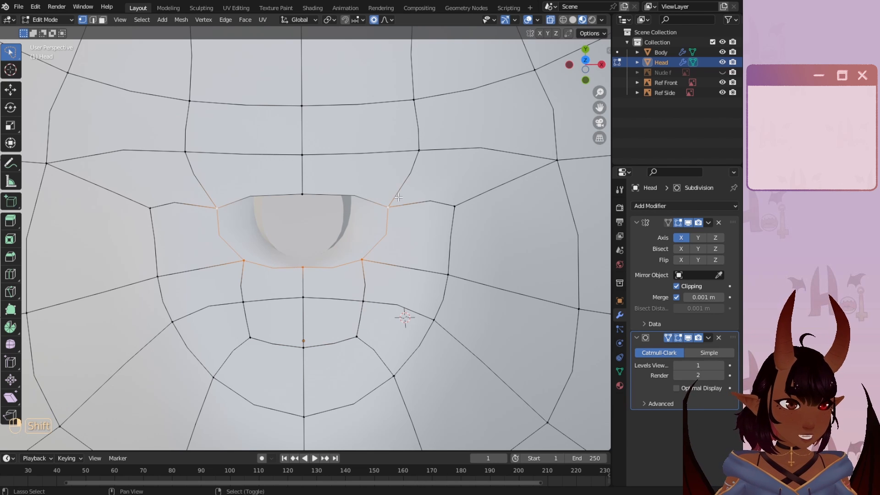
pyautogui.press('f')
pyautogui.press('a')
pyautogui.press('a')
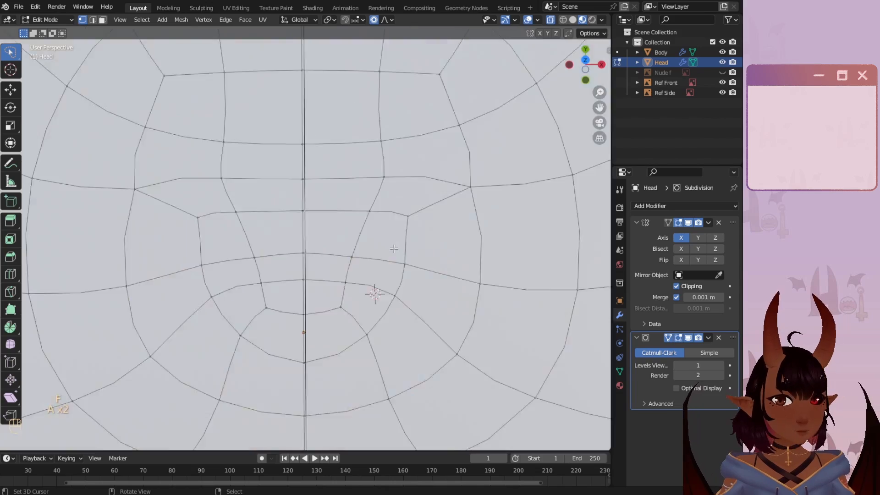
# - In front view, move the lower jaw vertex outward about 0.059 m along X with a proportional editing size of about 0.112 m
pyautogui.scroll(-5, 313, 200)
pyautogui.moveTo(313, 200); pyautogui.dragTo(334, 169, button='middle')
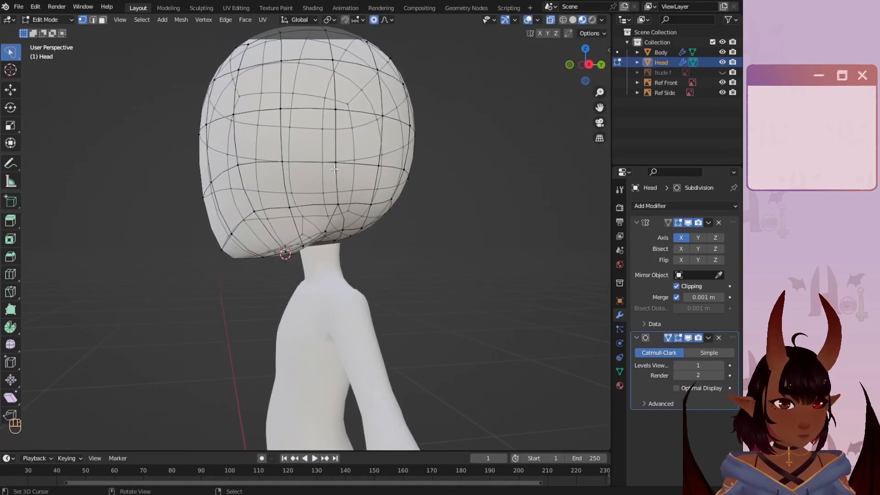
pyautogui.press('KP_3')
pyautogui.scroll(3, 351, 278)
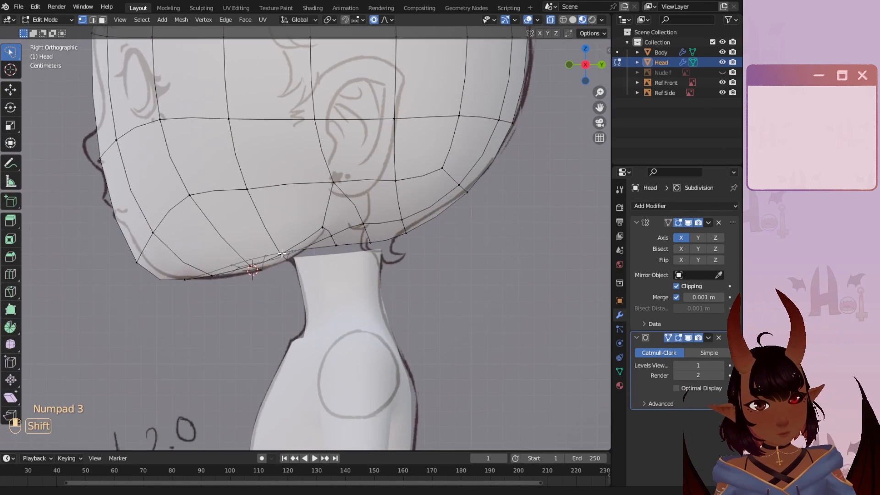
pyautogui.scroll(-1, 342, 280)
pyautogui.scroll(-3, 342, 280)
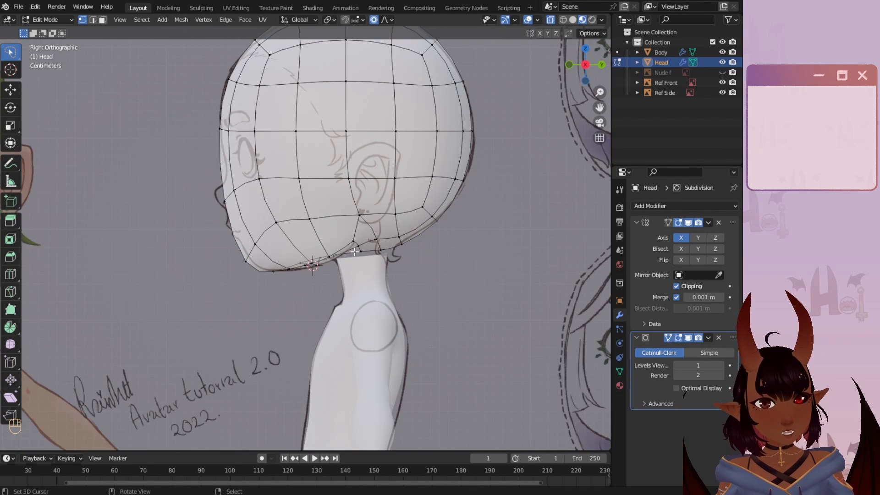
pyautogui.press('KP_1')
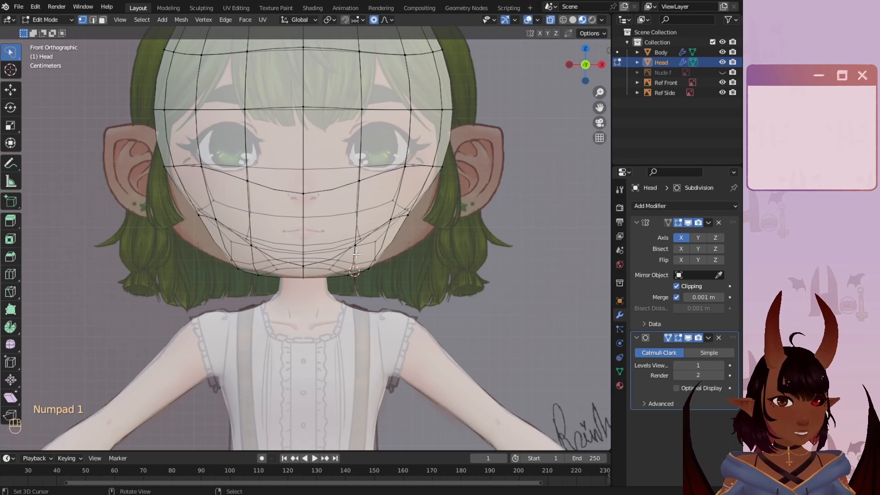
pyautogui.scroll(1, 357, 254)
pyautogui.keyDown('shift'); pyautogui.moveTo(404, 246); pyautogui.dragTo(336, 250, button='middle'); pyautogui.keyUp('shift')
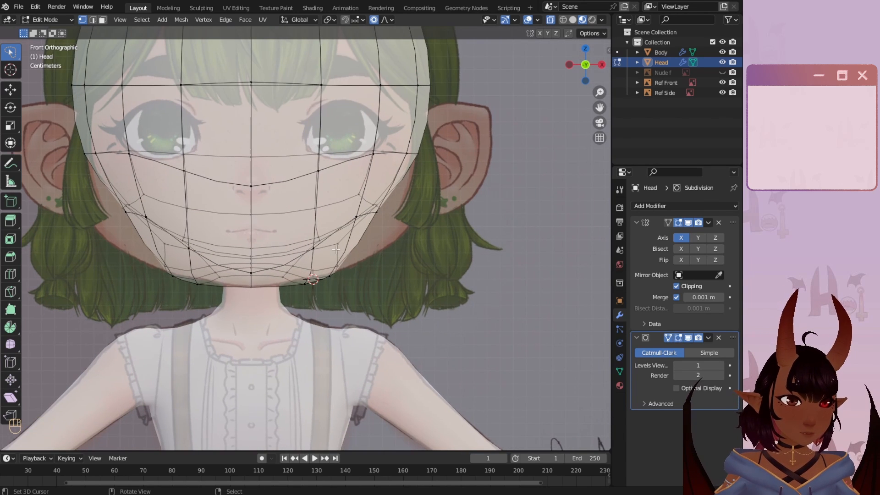
pyautogui.press('g')
pyautogui.press('x')
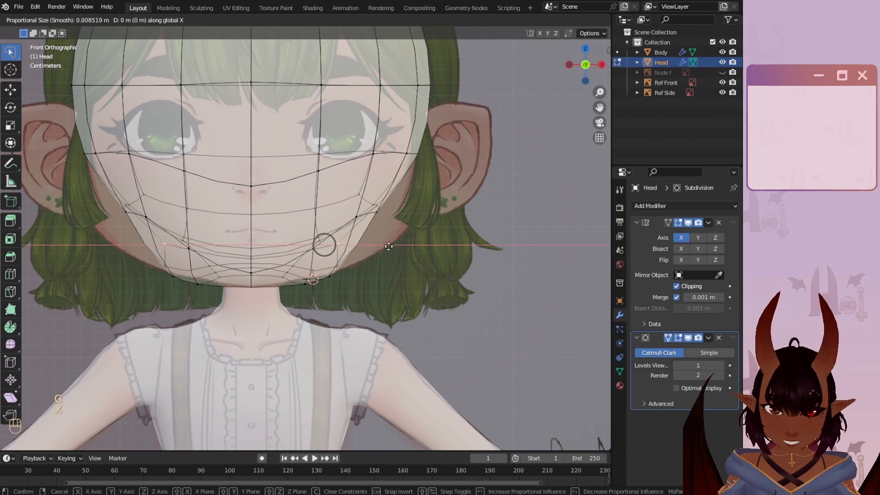
pyautogui.scroll(-20, 413, 255)
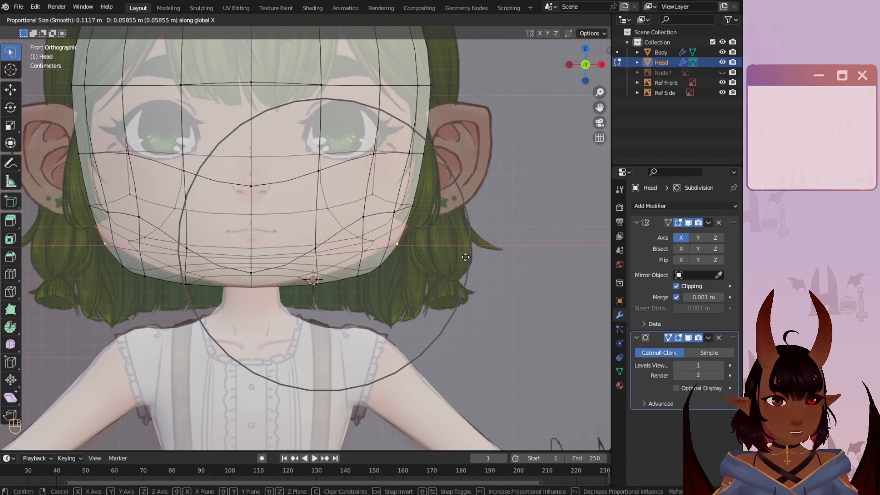
pyautogui.click(466, 256)
# - Fit the jaw outline to the front reference: move the lower vertex 0.009 m inward and 0.015 m up, the one above about 0.014 m outward
pyautogui.click(379, 267)
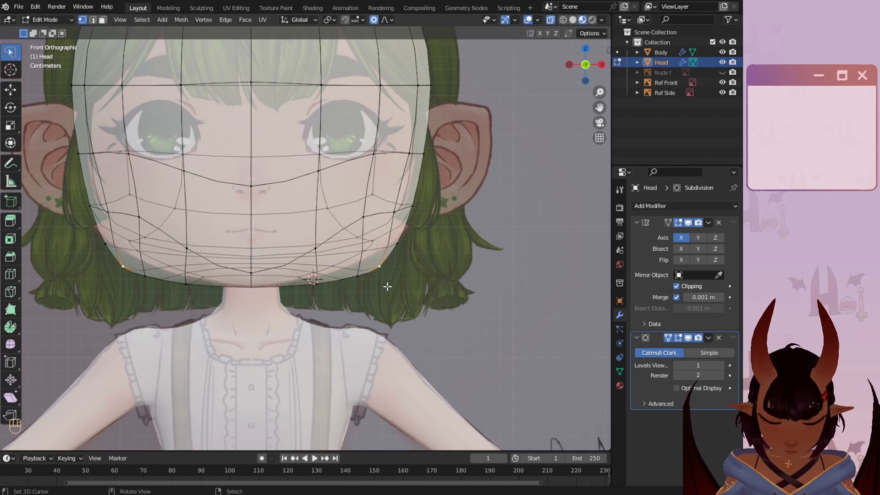
pyautogui.press('g')
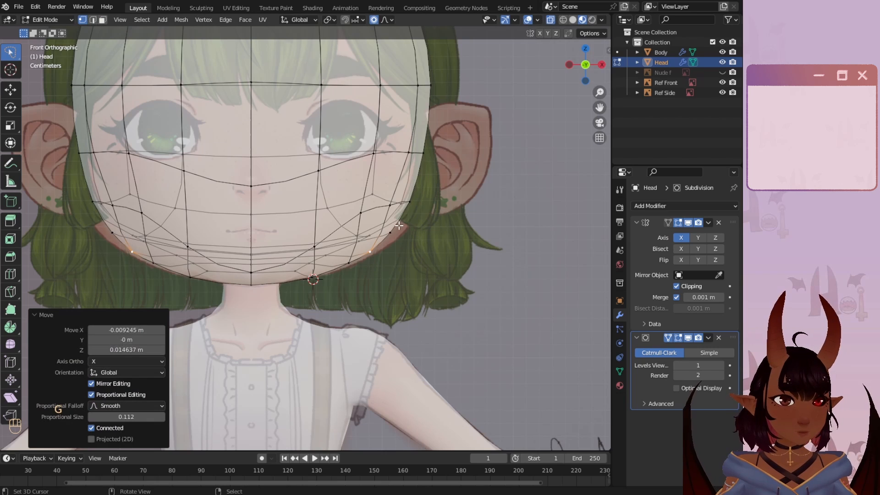
pyautogui.press('g')
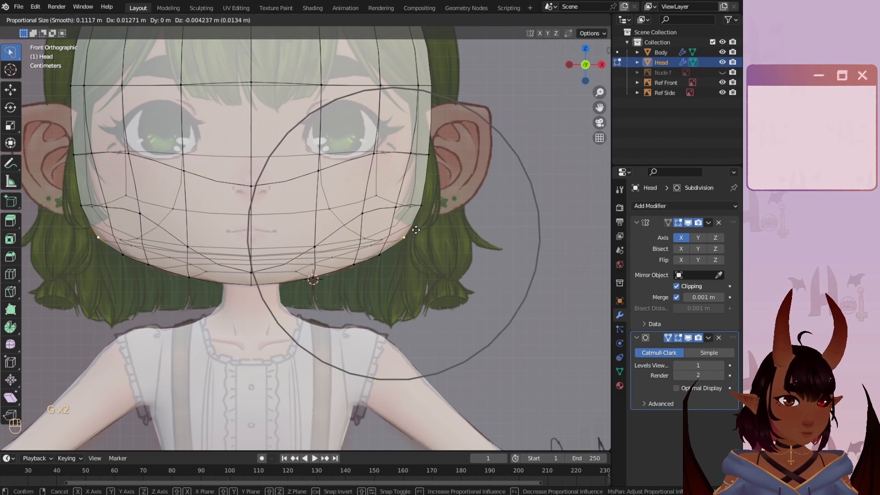
pyautogui.click(415, 230)
# - Inspect the head from behind and below, select the rear jaw vertex and save the file
pyautogui.scroll(-4, 416, 230)
pyautogui.moveTo(415, 229); pyautogui.dragTo(328, 203, button='middle')
pyautogui.scroll(3, 250, 252)
pyautogui.scroll(2, 249, 251)
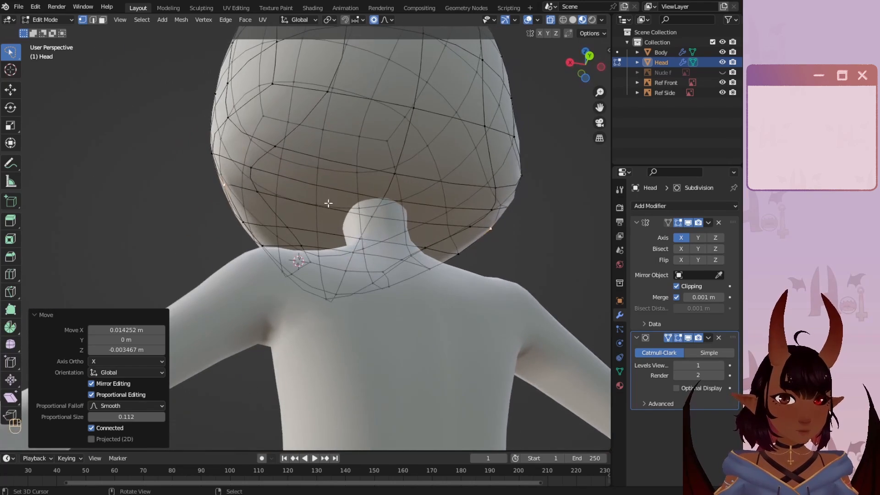
pyautogui.rightClick(252, 171)
pyautogui.moveTo(253, 171); pyautogui.dragTo(278, 48, button='middle')
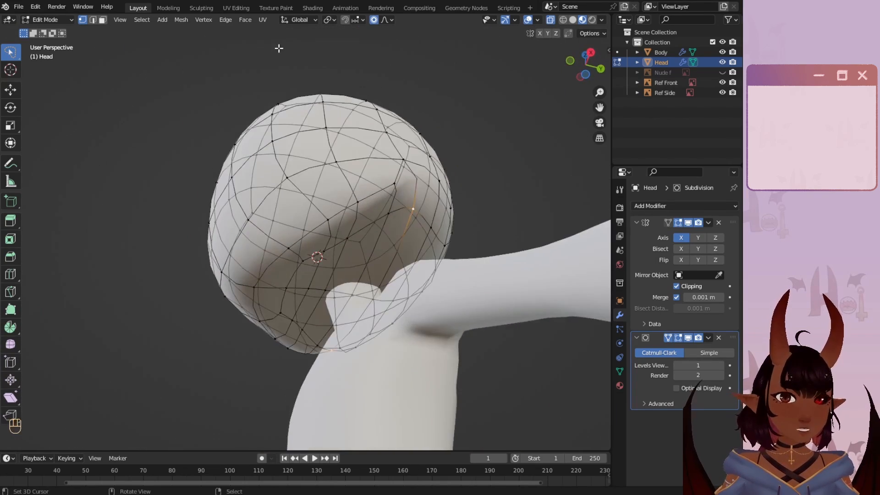
pyautogui.click(17, 6)
pyautogui.click(38, 73)
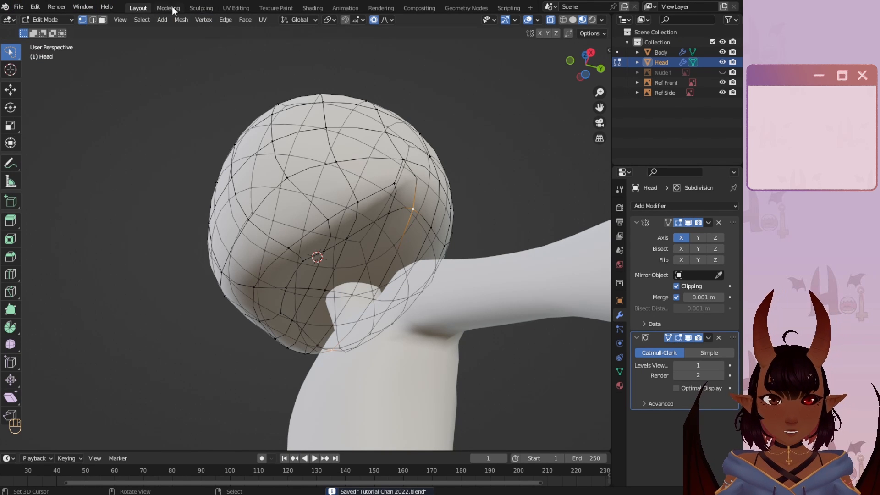
# - Switch to the Sculpting workspace, bring the head into view and choose the Smooth brush
pyautogui.click(202, 8)
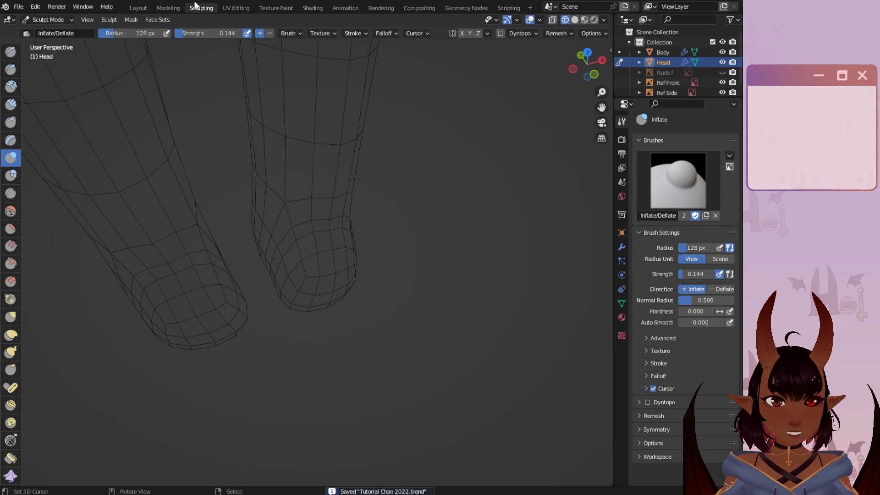
pyautogui.scroll(-8, 261, 216)
pyautogui.keyDown('shift'); pyautogui.moveTo(309, 202); pyautogui.dragTo(266, 296, button='middle'); pyautogui.keyUp('shift')
pyautogui.scroll(4, 289, 325)
pyautogui.scroll(3, 266, 296)
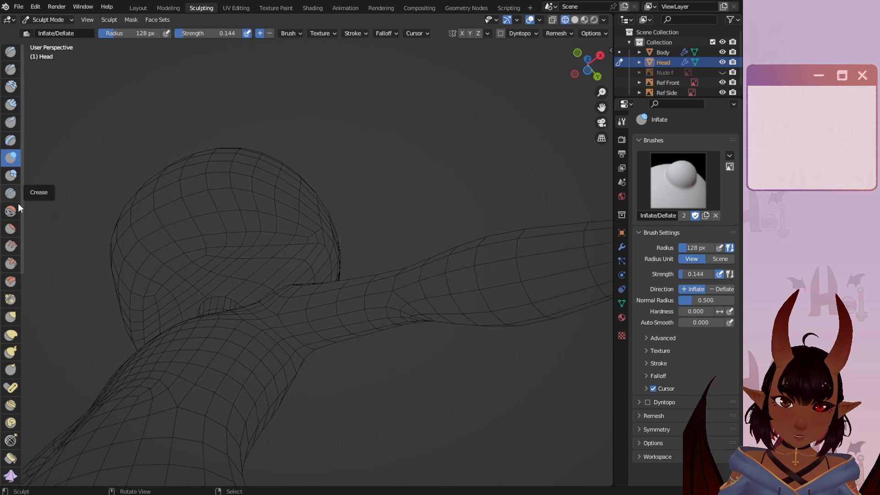
pyautogui.click(11, 212)
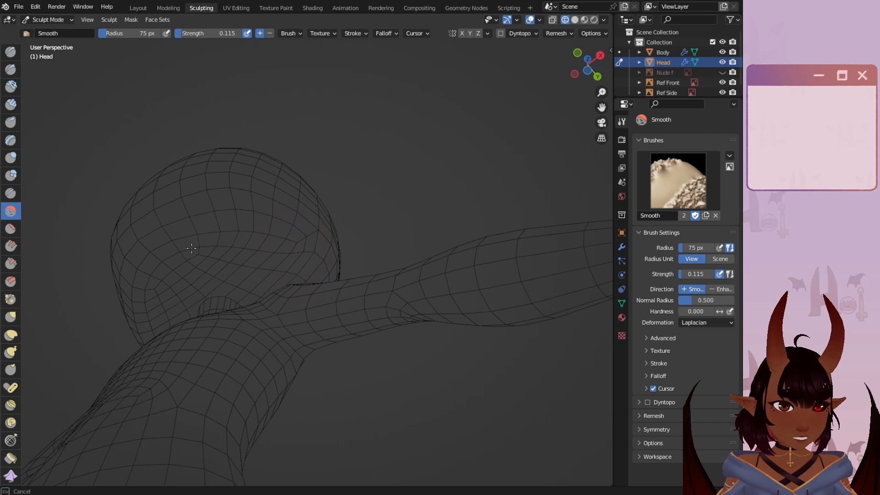
# - Enlarge the Smooth brush to a 164 px radius and smooth the mesh on the back and side of the head
pyautogui.moveTo(283, 262); pyautogui.dragTo(285, 353, button='middle')
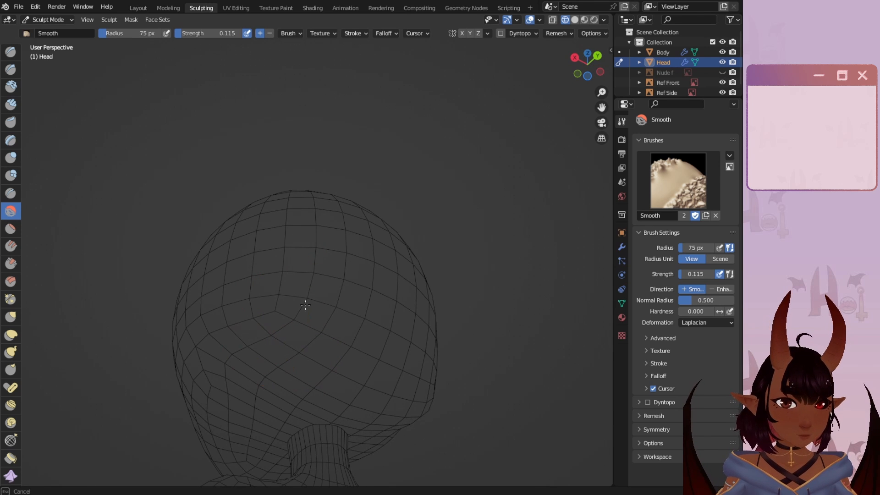
pyautogui.press('f')
pyautogui.click(328, 323)
pyautogui.moveTo(296, 314); pyautogui.dragTo(258, 310)
pyautogui.moveTo(258, 310)
pyautogui.mouseDown(button='middle')
pyautogui.moveTo(417, 374)
pyautogui.moveTo(344, 326)
pyautogui.mouseUp(button='middle')
pyautogui.scroll(-6, 348, 290)
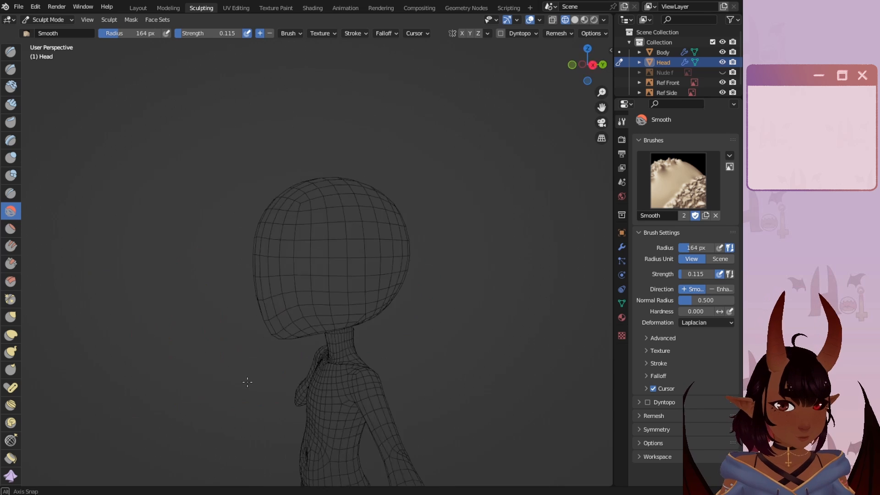
# - Return to the Layout workspace and put the head back into Edit Mode
pyautogui.click(138, 8)
pyautogui.click(48, 19)
pyautogui.click(45, 43)
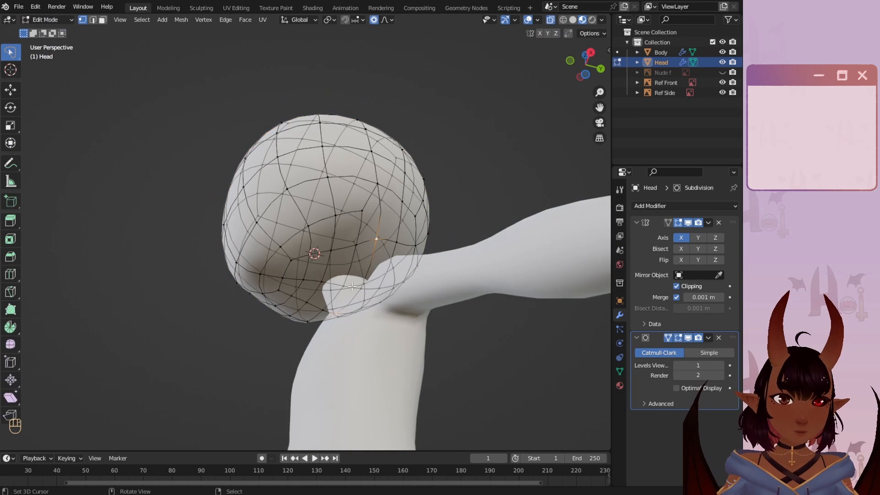
# - In front view, move the selected lower jaw vertex down about 0.017 m with a proportional editing size of about 0.123 m
pyautogui.press('KP_1')
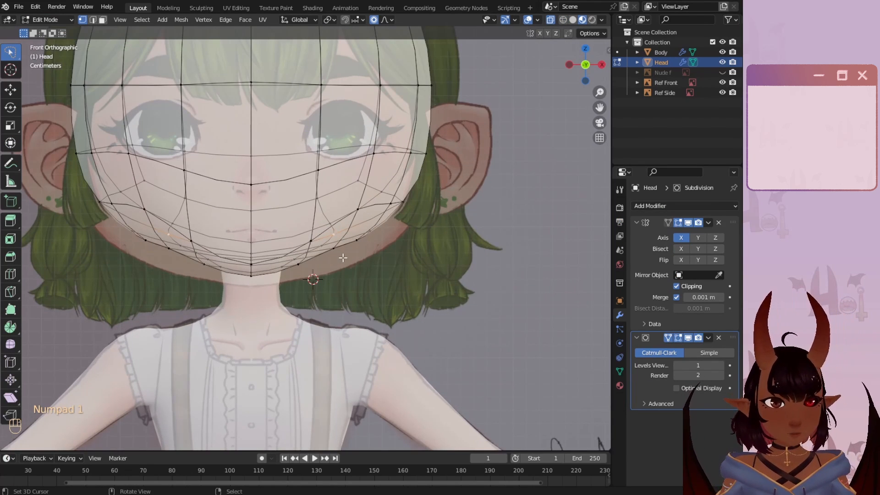
pyautogui.press('g')
pyautogui.scroll(4, 321, 275)
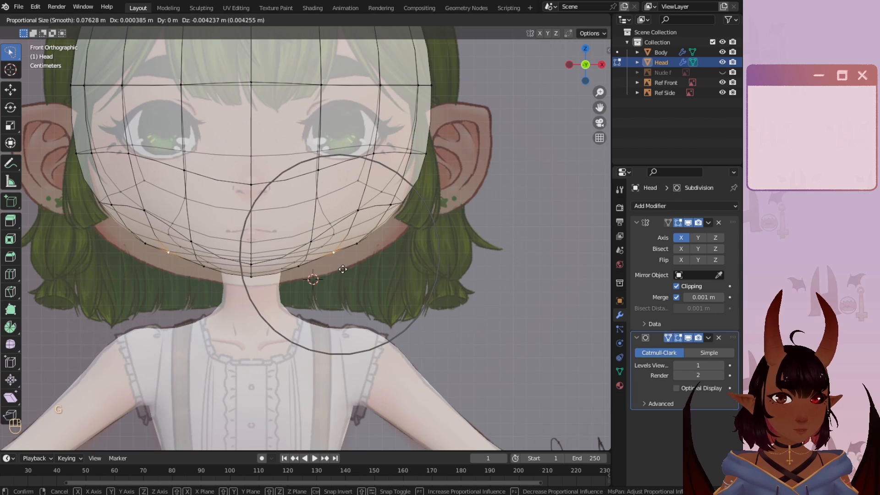
pyautogui.scroll(-4, 348, 284)
pyautogui.scroll(-2, 348, 284)
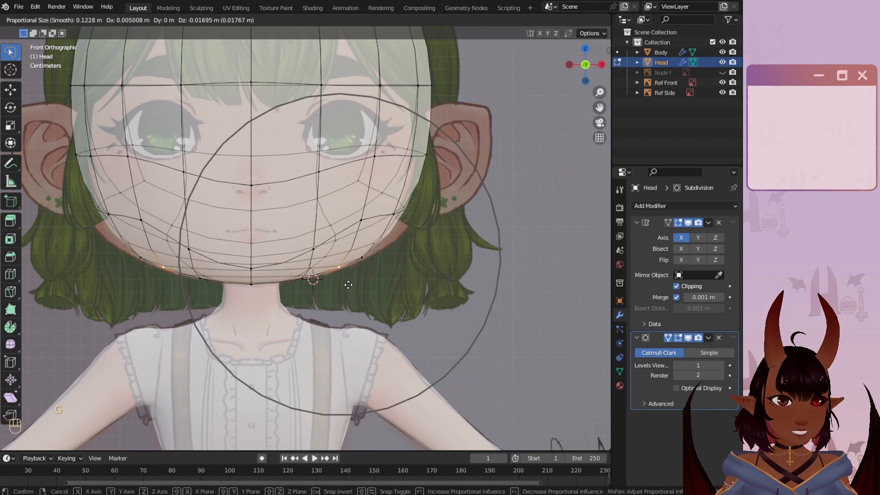
pyautogui.click(341, 288)
# - Move the lower cheek's side vertex outward about 0.017 m and down about 0.005 m to follow the reference's face outline
pyautogui.click(397, 216)
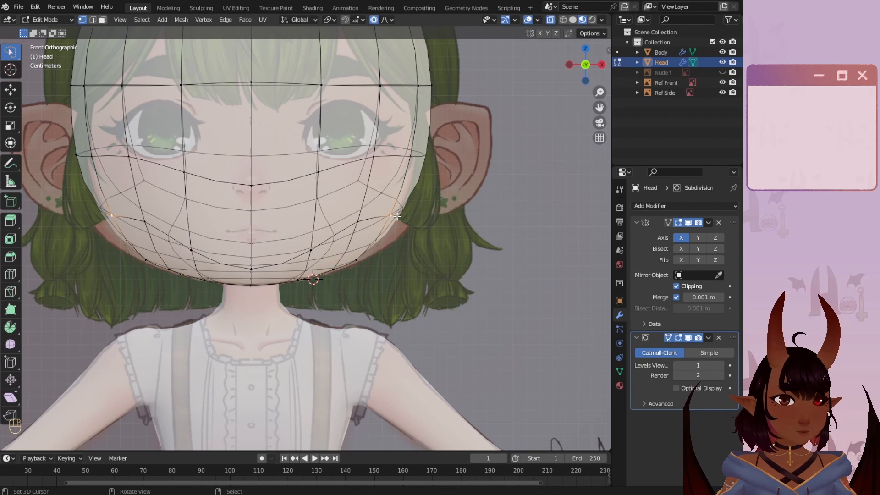
pyautogui.press('g')
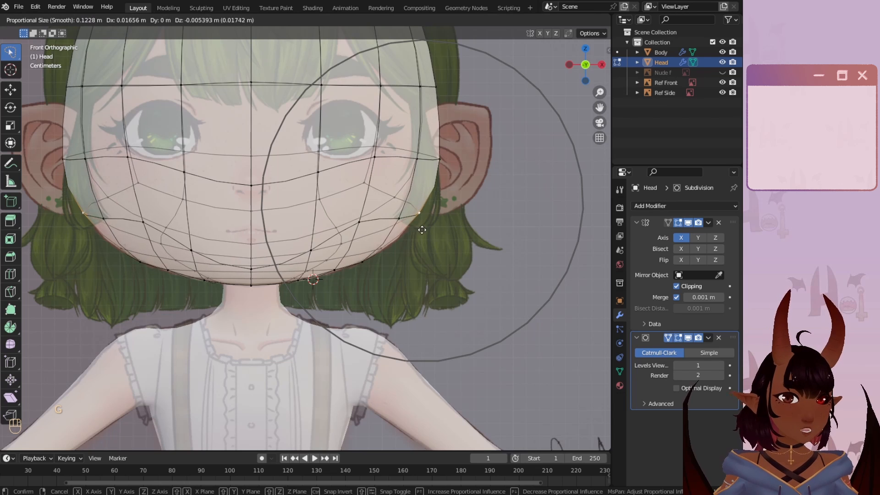
pyautogui.click(418, 236)
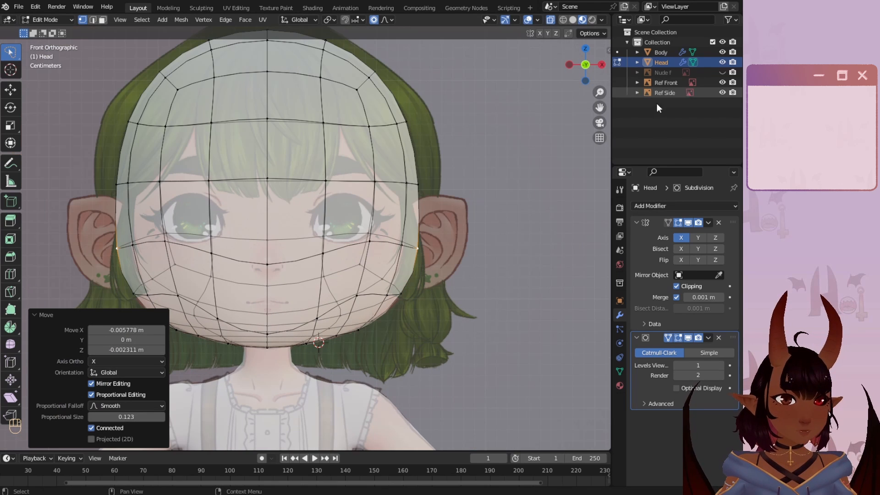
# - Hide the Head object and show the Nude f reference image
pyautogui.click(722, 62)
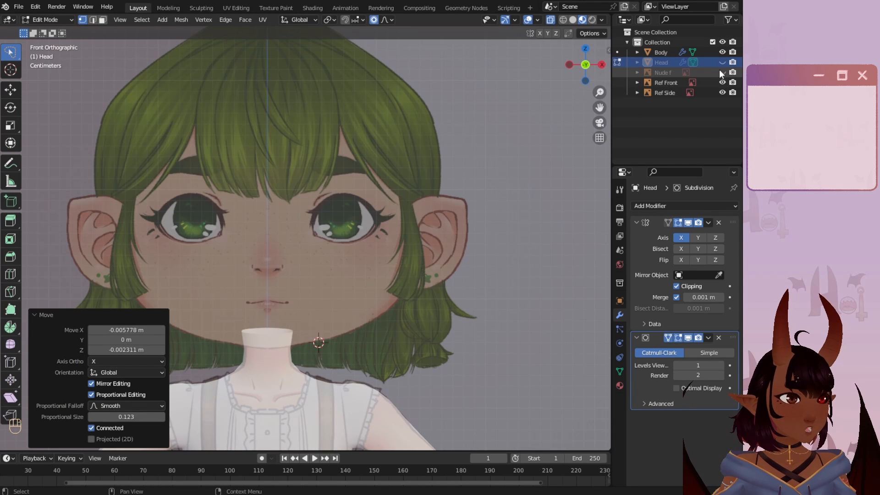
pyautogui.click(722, 73)
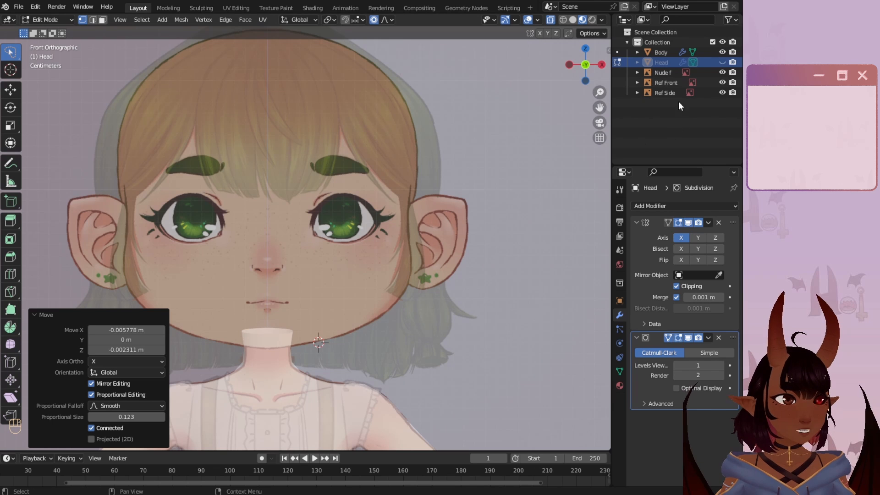
# - Show the Head object again and hide the Ref Front reference image
pyautogui.click(723, 63)
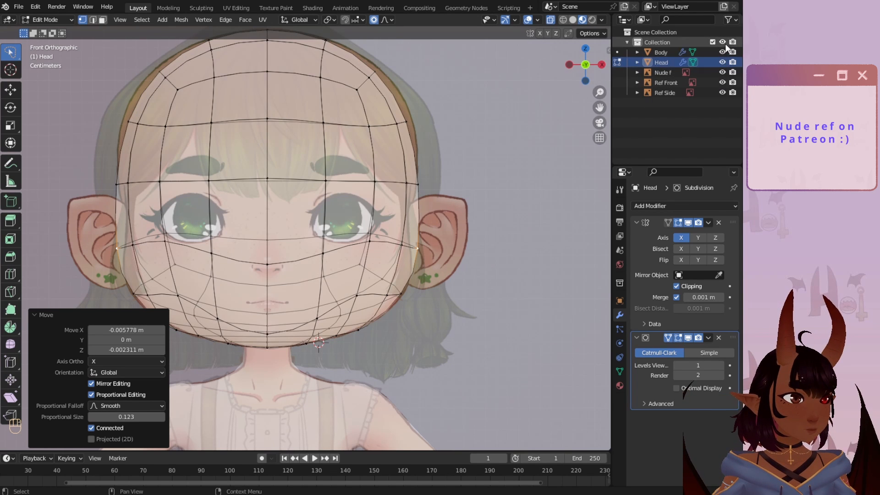
pyautogui.click(722, 82)
pyautogui.scroll(1, 386, 211)
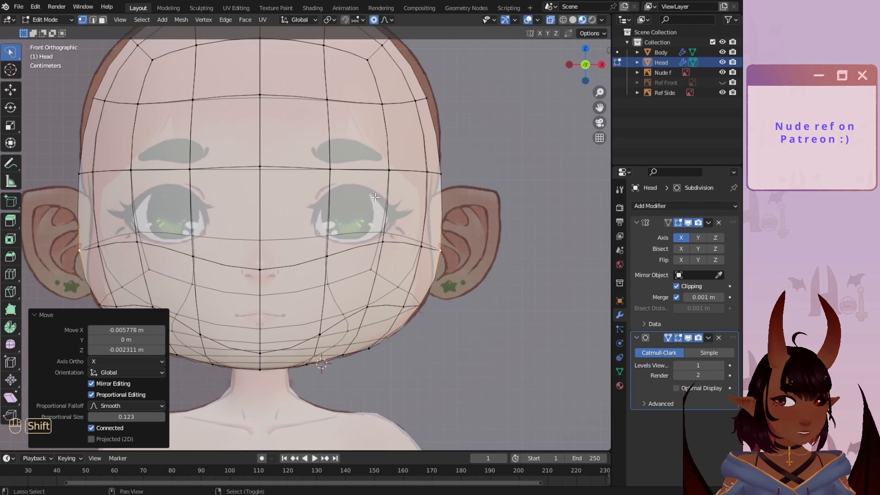
# - Move the lower cheek's side vertex outward about 0.008 m and up about 0.004 m with a proportional size of about 0.057 m
pyautogui.keyDown('shift'); pyautogui.moveTo(386, 211); pyautogui.dragTo(412, 149, button='middle'); pyautogui.keyUp('shift')
pyautogui.click(447, 242)
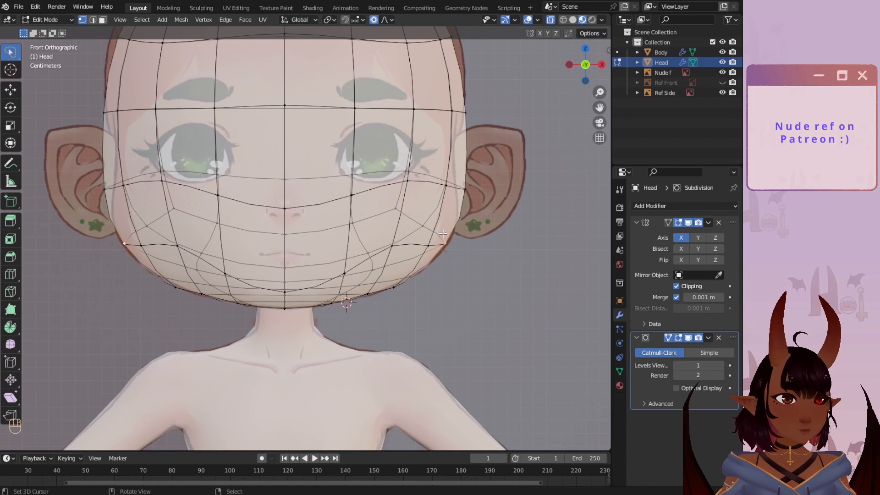
pyautogui.press('g')
pyautogui.scroll(4, 451, 242)
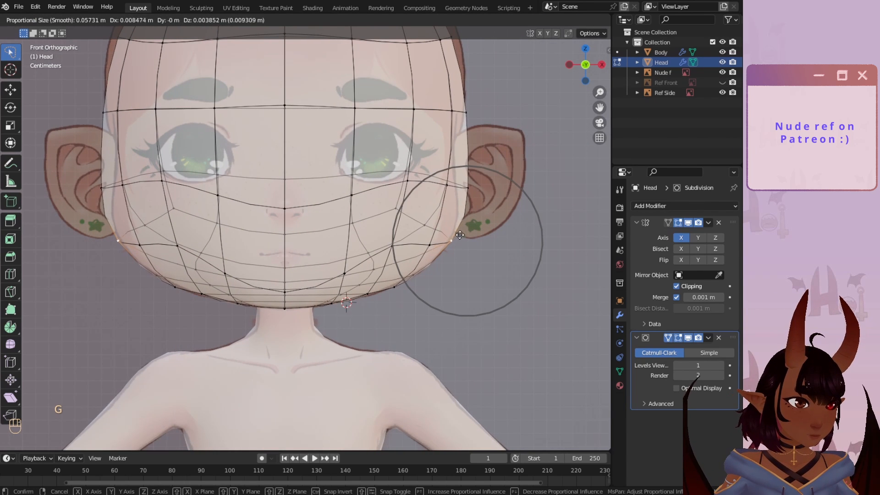
pyautogui.click(462, 233)
pyautogui.keyDown('shift'); pyautogui.moveTo(394, 248); pyautogui.dragTo(382, 291, button='middle'); pyautogui.keyUp('shift')
# - Move the side vertex at earlobe height inward about 0.026 m and up about 0.006 m with a proportional size of about 0.024 m
pyautogui.rightClick(452, 225)
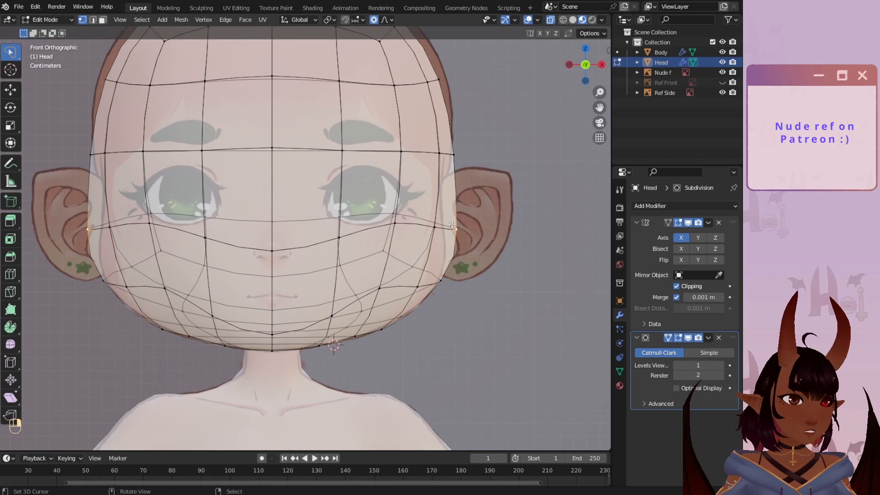
pyautogui.press('g')
pyautogui.scroll(9, 447, 222)
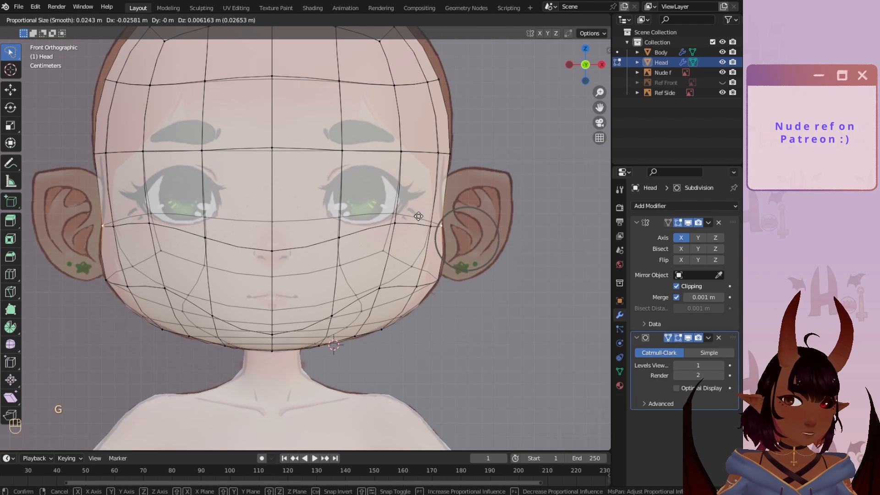
pyautogui.click(422, 218)
# - Move the lower cheek's side vertex outward and up about 0.005 m each with a proportional size of 0.063 m
pyautogui.rightClick(443, 276)
pyautogui.press('g')
pyautogui.scroll(-10, 452, 274)
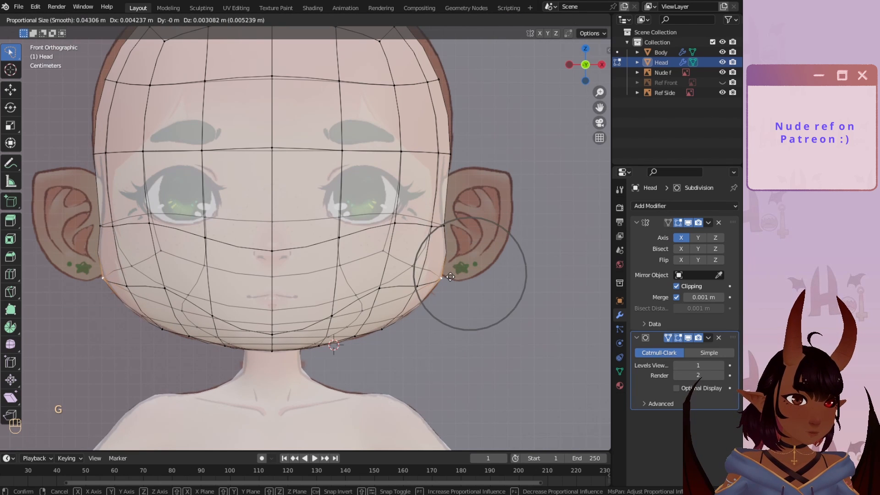
pyautogui.click(451, 274)
pyautogui.keyDown('shift'); pyautogui.moveTo(451, 275); pyautogui.dragTo(466, 311, button='middle'); pyautogui.keyUp('shift')
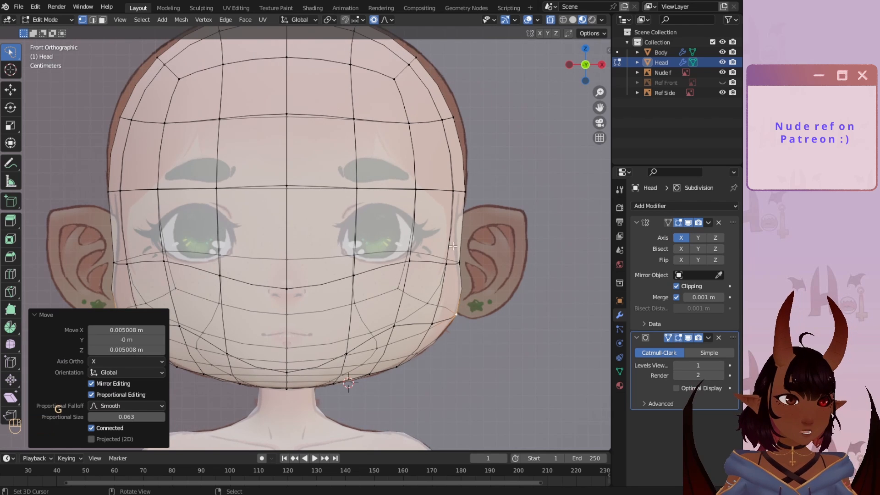
# - Move the mid-ear side vertex inward about 0.004 m and up 0.005 m, and the temple's side vertex inward 0.005 m and down 0.003 m
pyautogui.rightClick(459, 250)
pyautogui.press('g')
pyautogui.click(453, 252)
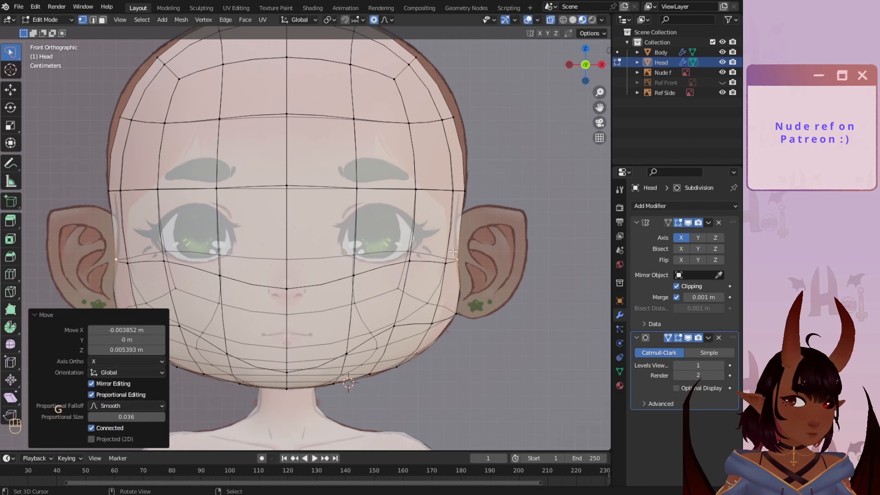
pyautogui.press('g')
pyautogui.click(463, 192)
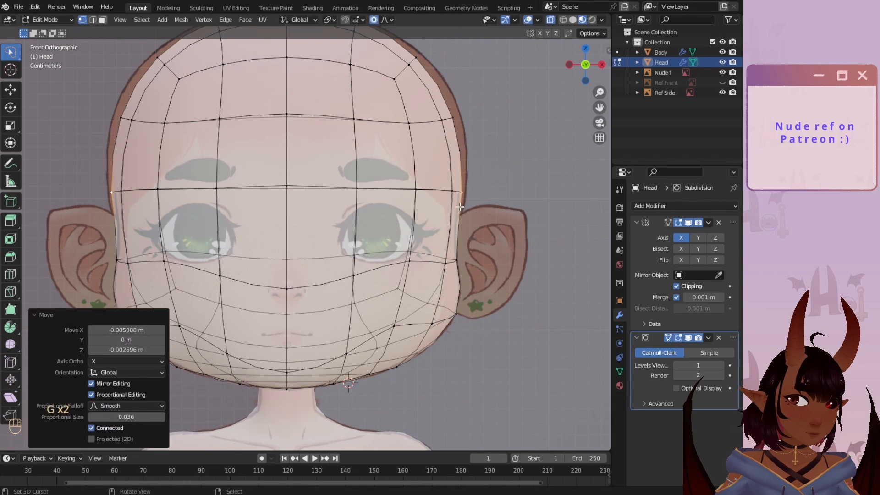
# - In front view, move the forehead's outer side vertex outward about 0.009 m and up about 0.007 m with a proportional size of 0.164 m
pyautogui.scroll(-3, 418, 174)
pyautogui.scroll(1, 418, 175)
pyautogui.scroll(-2, 418, 174)
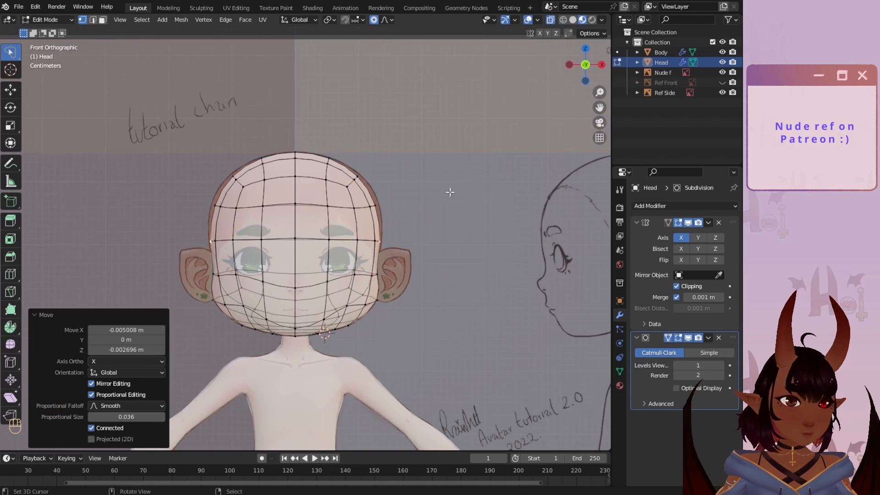
pyautogui.moveTo(450, 191); pyautogui.dragTo(298, 220, button='middle')
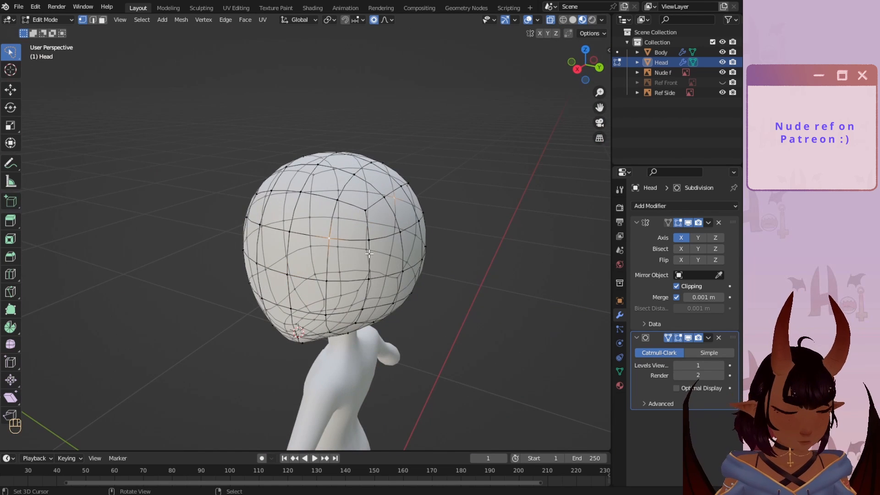
pyautogui.press('KP_1')
pyautogui.scroll(2, 374, 267)
pyautogui.press('g')
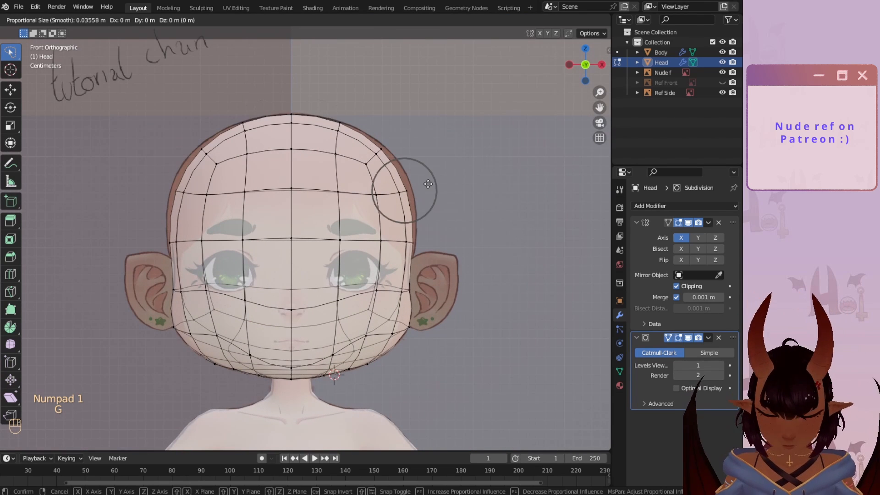
pyautogui.scroll(-10, 431, 181)
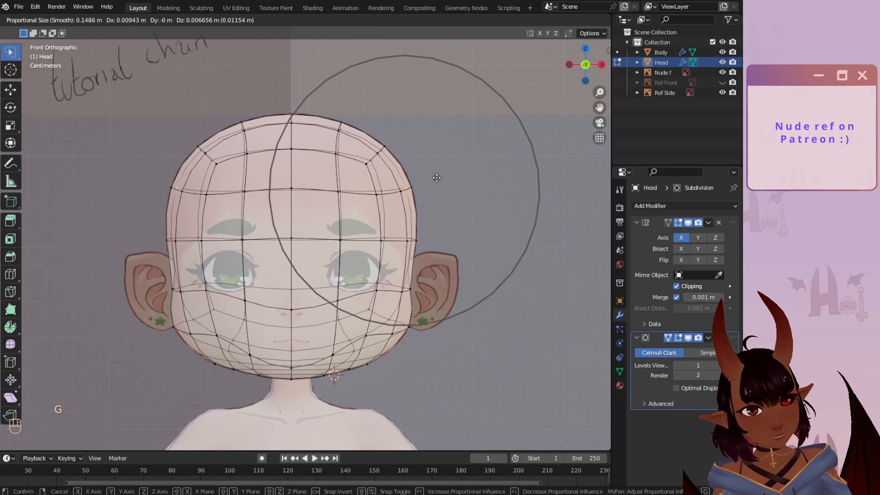
pyautogui.click(437, 178)
# - Move the mid-ear side vertex inward about 0.003 m and up about 0.002 m, and try a small outward move of the lower jaw vertex
pyautogui.scroll(3, 437, 178)
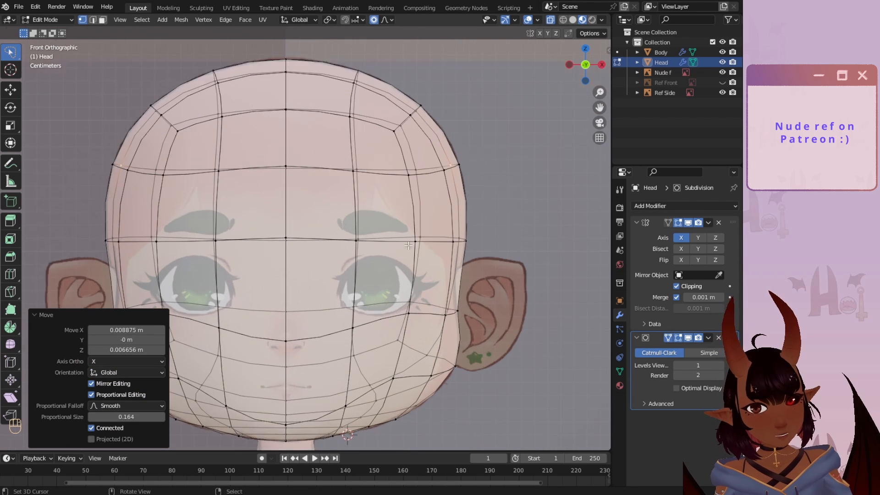
pyautogui.press('g')
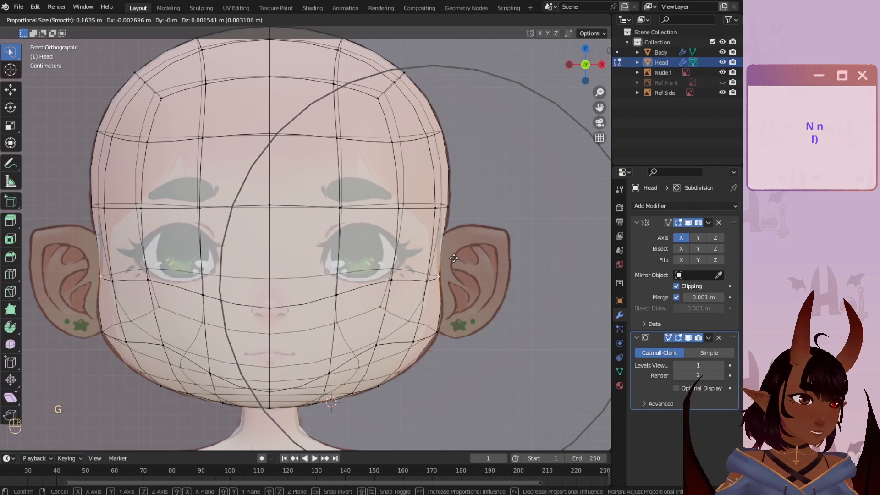
pyautogui.click(455, 259)
pyautogui.press('g')
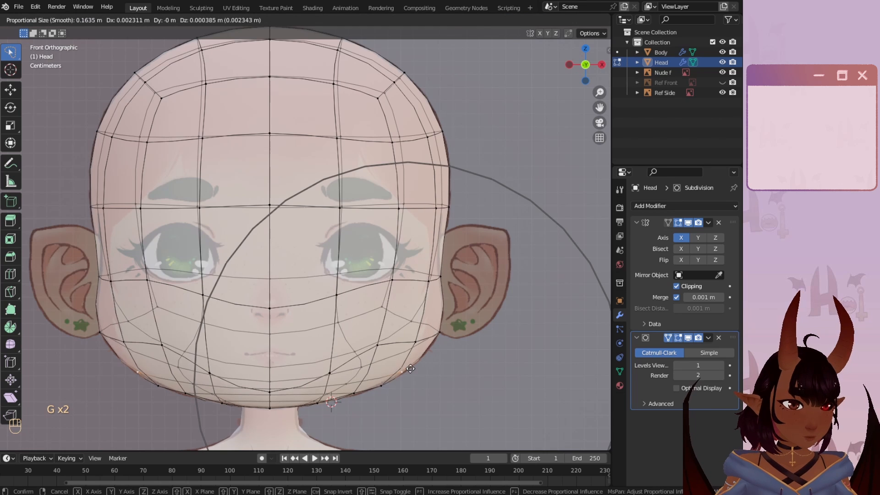
pyautogui.press('Escape')
# - Hide the Nude f reference and show Ref Front again, keeping the head visible in a three-quarter view
pyautogui.moveTo(412, 369); pyautogui.dragTo(310, 282, button='middle')
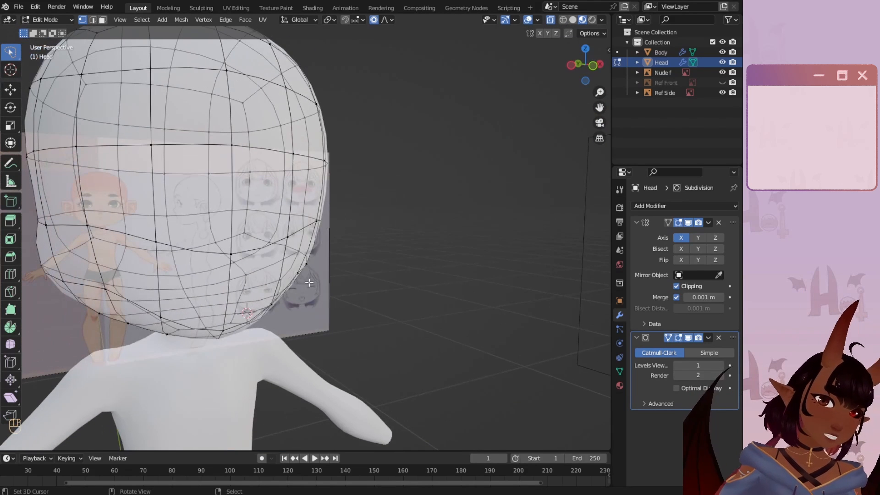
pyautogui.click(723, 72)
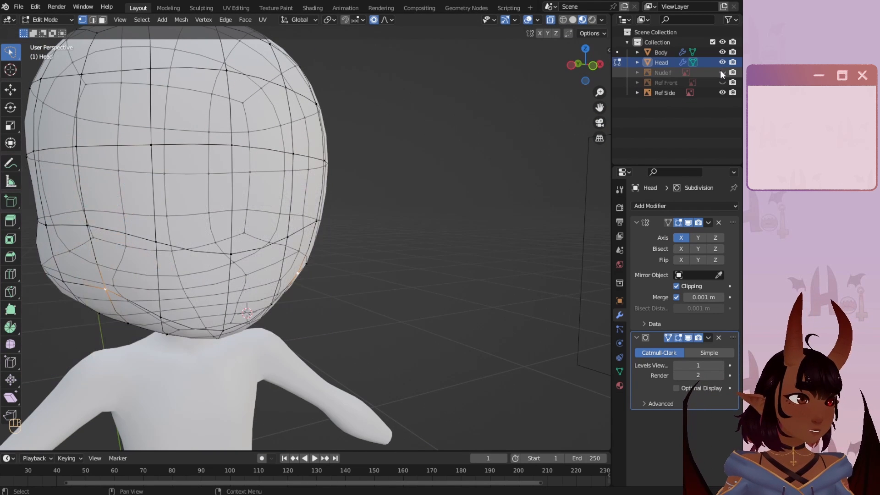
pyautogui.click(723, 62)
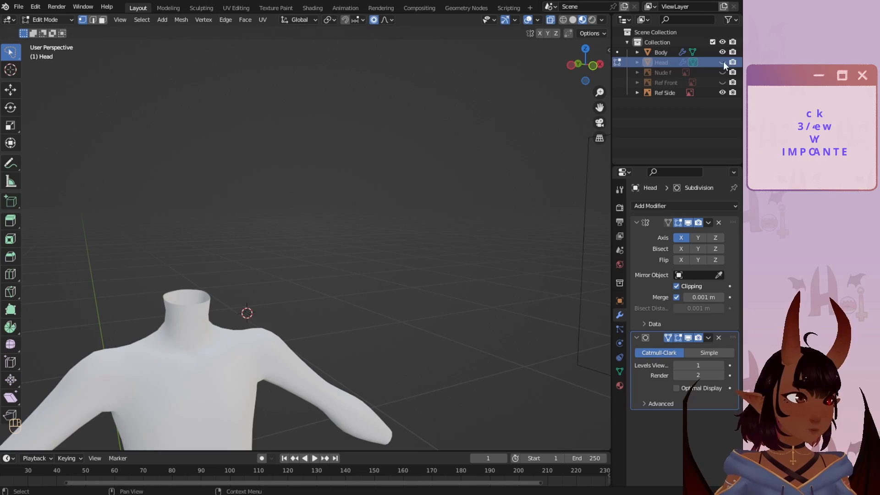
# - Move the selected lower jaw vertex forward about 0.017 m along Y with a proportional size of about 0.084 m, and refine it along Y from below
pyautogui.press('g')
pyautogui.press('y')
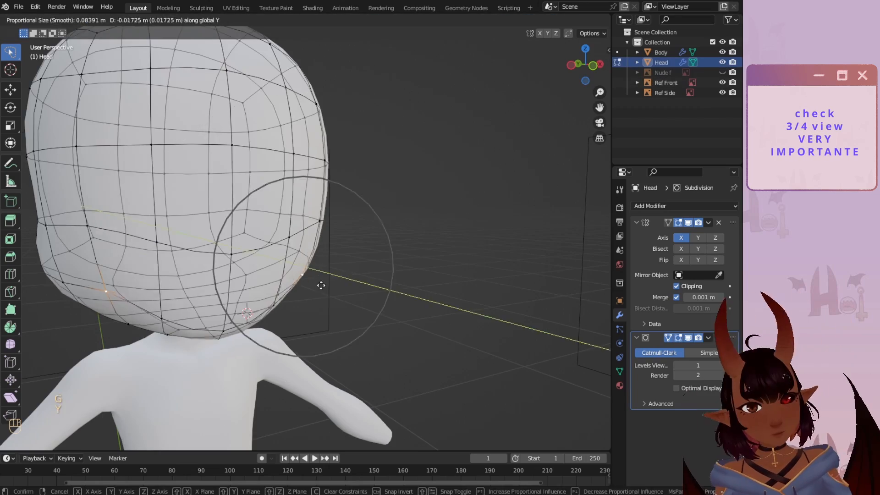
pyautogui.click(322, 283)
pyautogui.moveTo(321, 283); pyautogui.dragTo(316, 220, button='middle')
pyautogui.press('g')
pyautogui.press('y')
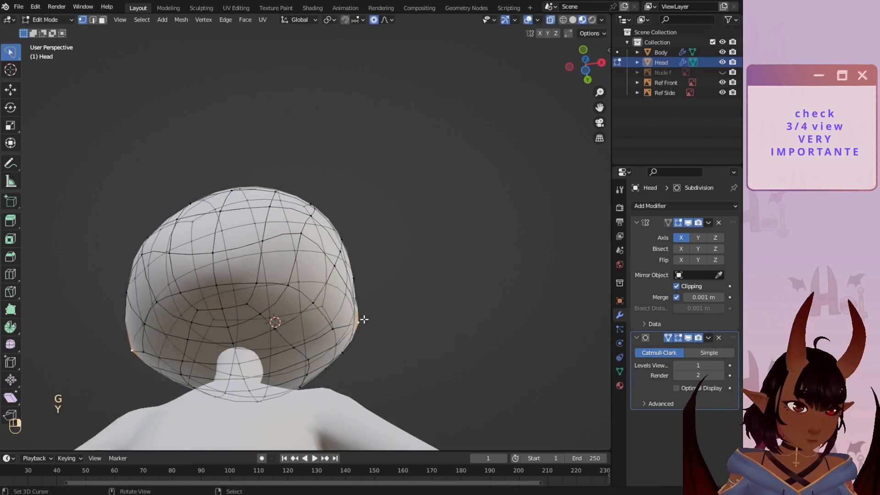
pyautogui.click(364, 319)
# - In right side view, reposition the lower jaw and cheek vertices to even out the mesh along the side reference's jawline
pyautogui.moveTo(364, 318); pyautogui.dragTo(361, 300, button='middle')
pyautogui.press('KP_3')
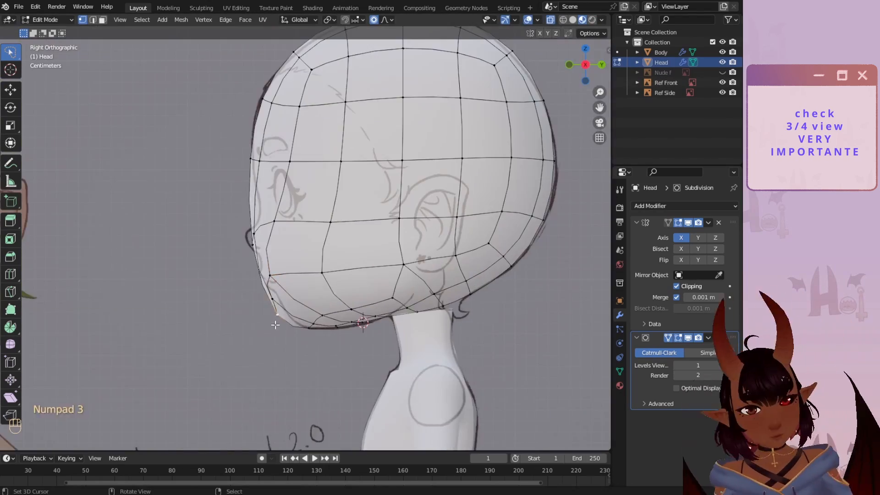
pyautogui.scroll(2, 275, 324)
pyautogui.press('g')
pyautogui.click(334, 344)
pyautogui.rightClick(316, 287)
pyautogui.press('g')
pyautogui.click(348, 294)
pyautogui.rightClick(336, 220)
pyautogui.rightClick(452, 280)
pyautogui.press('g')
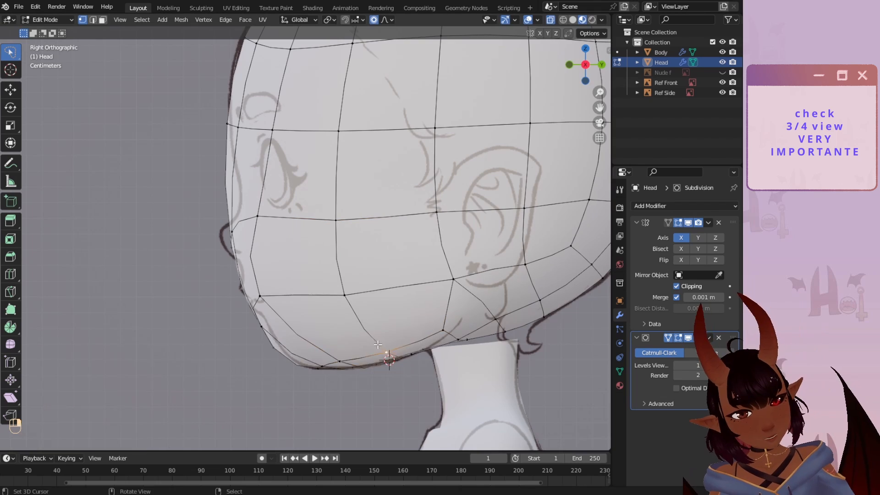
# - Move the cheek's outer vertex inward about 0.022 m along X with a proportional size of 0.039 m and check the face from several angles
pyautogui.moveTo(509, 305); pyautogui.dragTo(471, 323, button='middle')
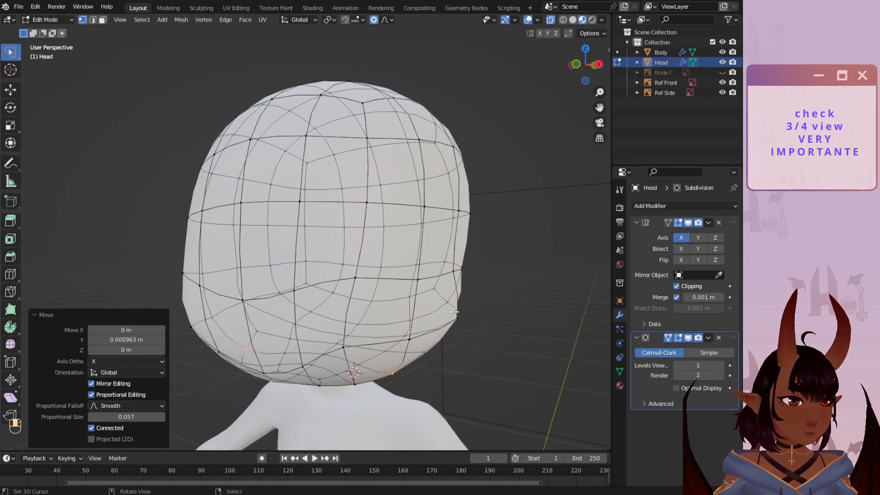
pyautogui.rightClick(471, 326)
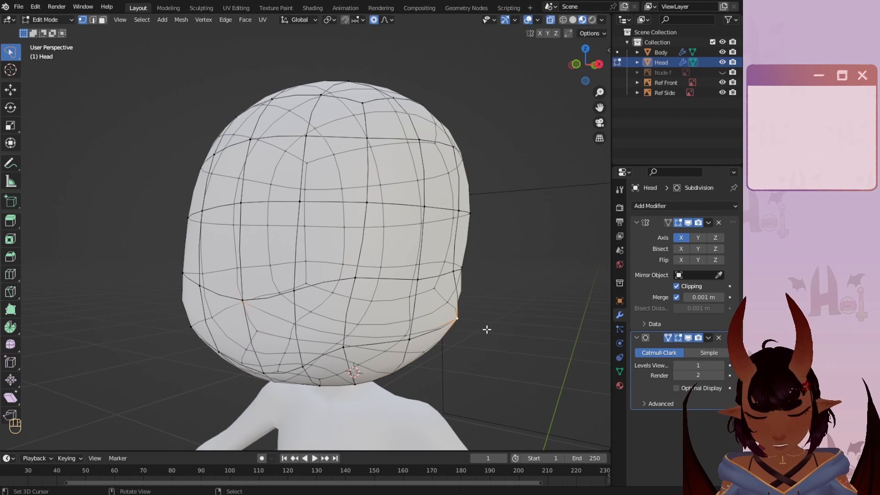
pyautogui.press('g')
pyautogui.press('x')
pyautogui.click(463, 324)
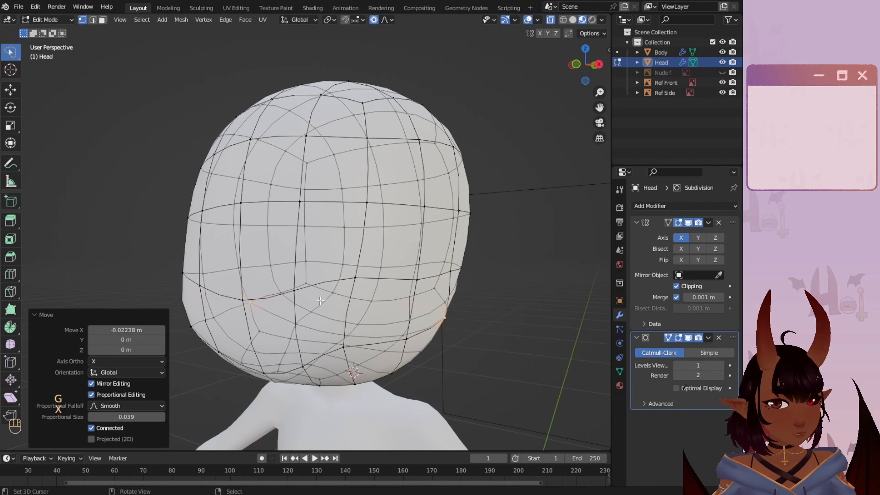
pyautogui.moveTo(463, 324); pyautogui.dragTo(384, 317, button='middle')
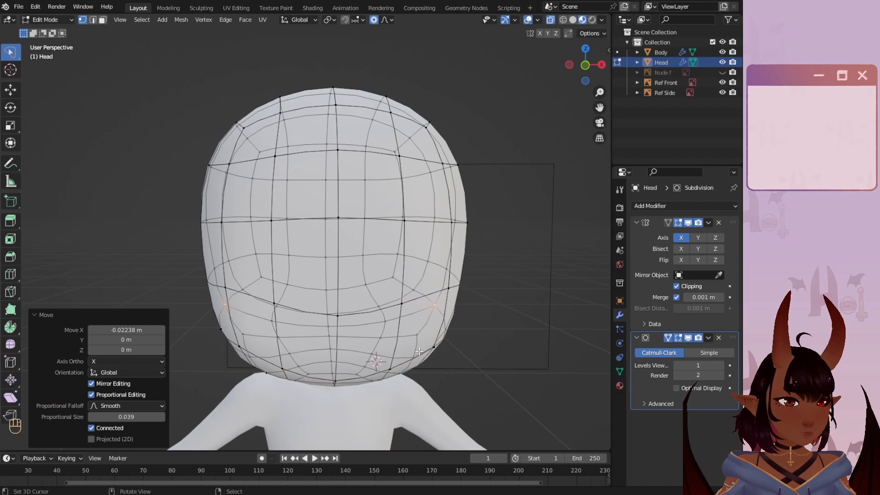
pyautogui.moveTo(419, 352); pyautogui.dragTo(424, 307, button='middle')
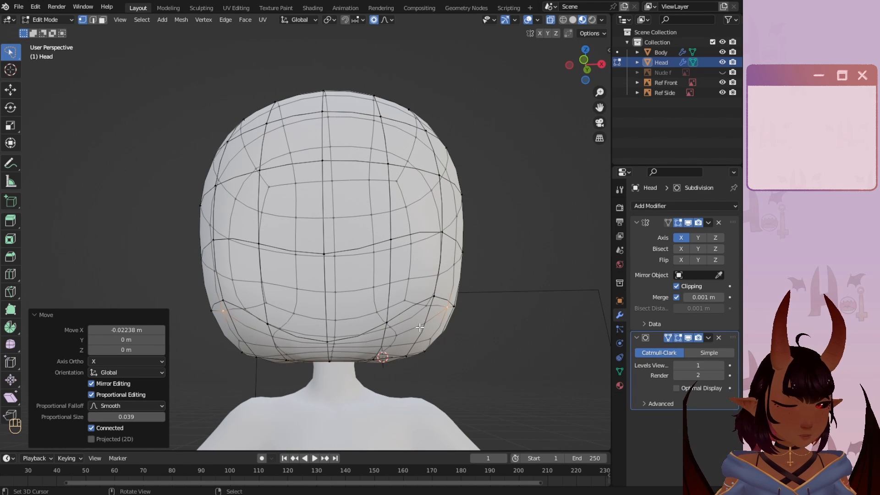
# - In front view, add one vertical loop cut beside the face's centre line and slide it toward the nose with a factor of 0.652
pyautogui.press('KP_1')
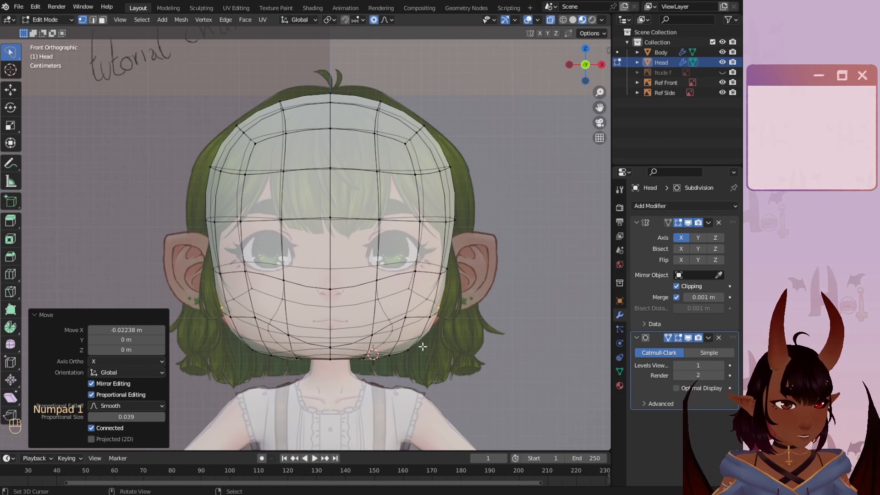
pyautogui.scroll(3, 404, 353)
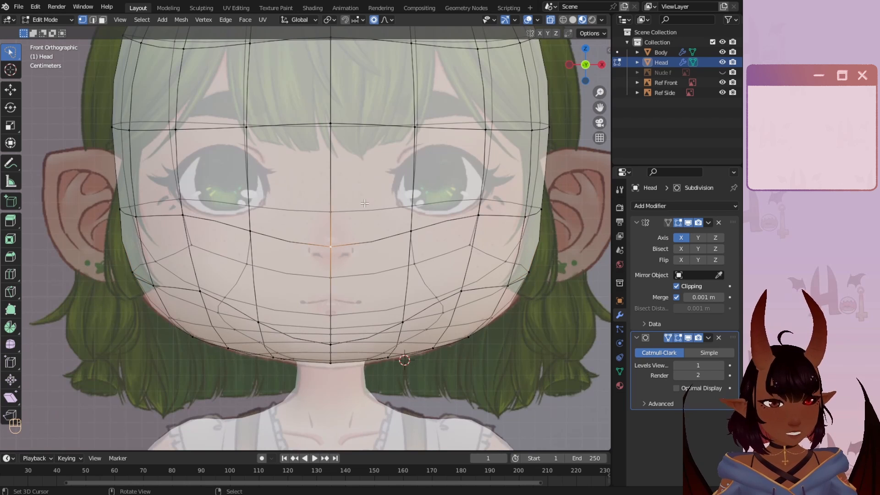
pyautogui.scroll(-2, 365, 203)
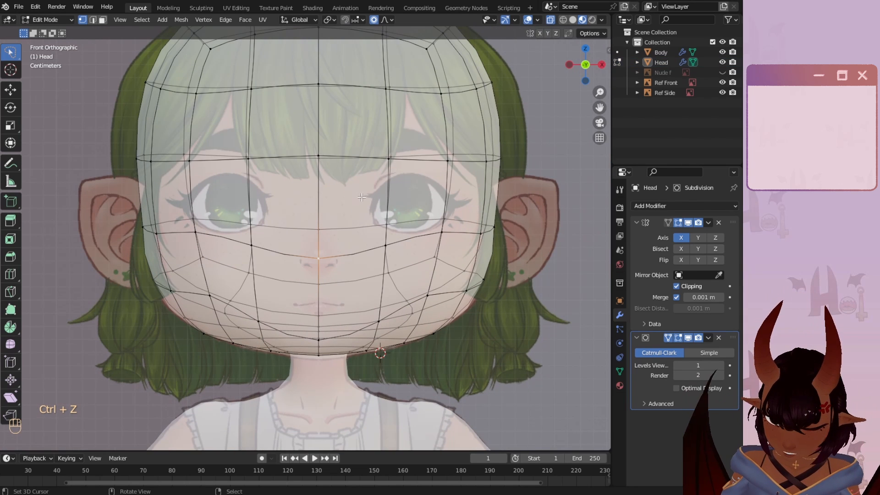
pyautogui.hotkey('ctrl', 'r')
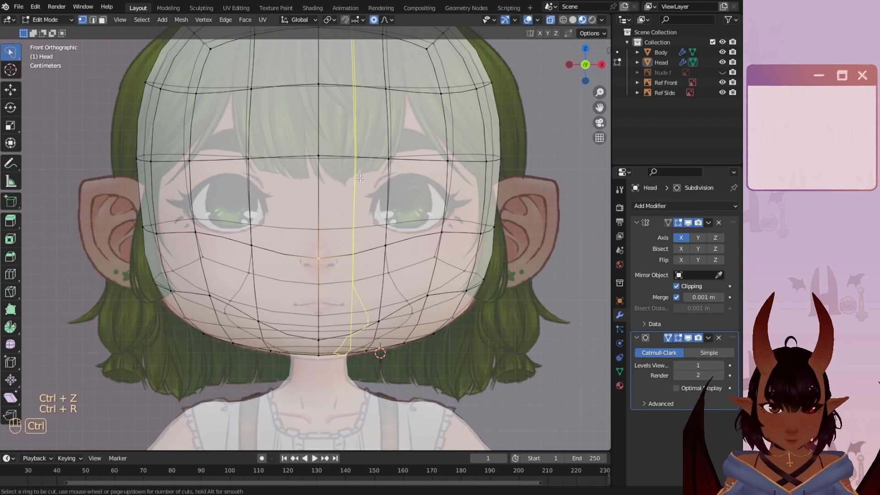
pyautogui.click(347, 163)
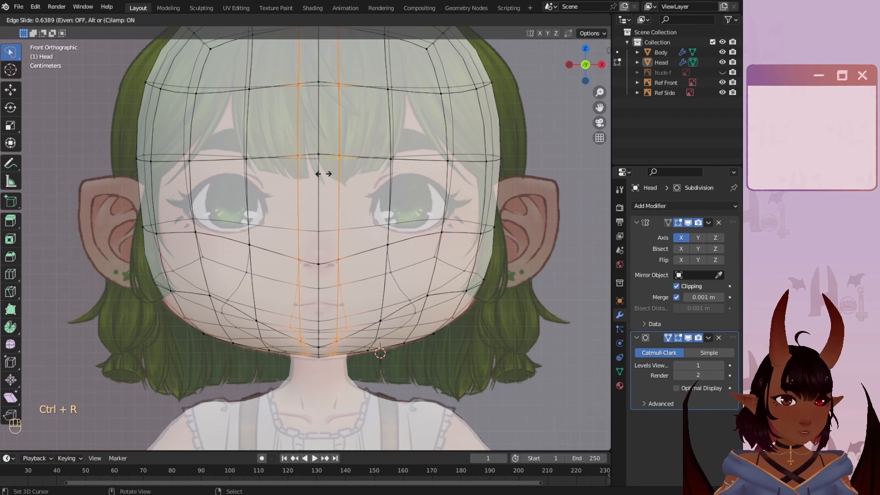
pyautogui.click(323, 174)
pyautogui.scroll(3, 304, 277)
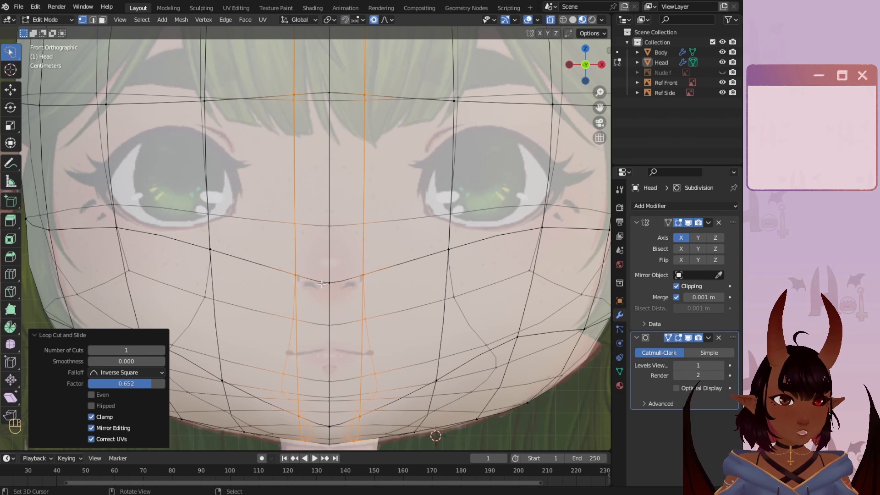
# - Edge-slide the vertices of the nose row beside the centre line downward to the base of the reference nose
pyautogui.click(322, 284)
pyautogui.press('g')
pyautogui.press('g')
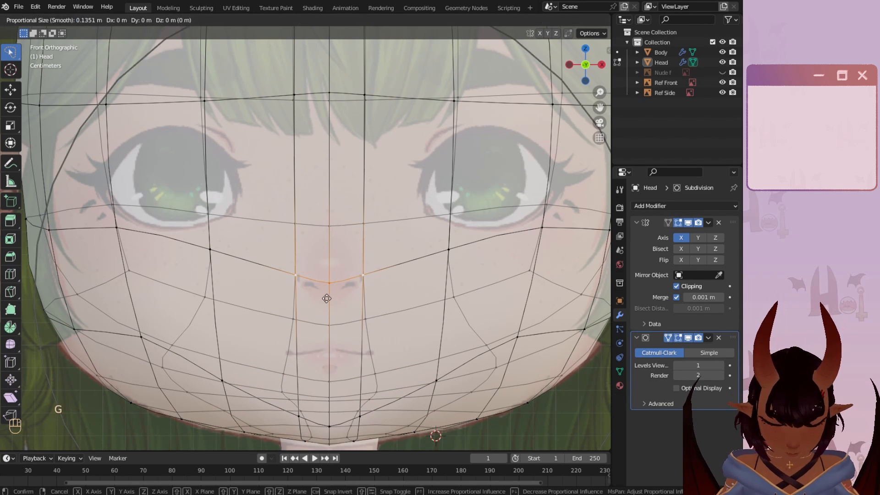
pyautogui.click(325, 321)
# - Rip and fill the centre vertex under the nose, pulling it about 0.013 m forward and 0.020 m up in side view
pyautogui.click(336, 296)
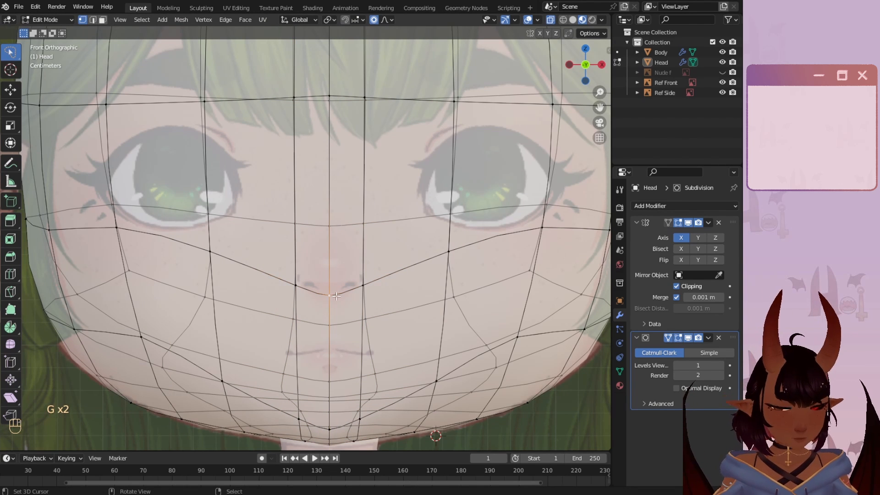
pyautogui.press('KP_3')
pyautogui.keyDown('shift'); pyautogui.moveTo(214, 305); pyautogui.dragTo(531, 297, button='middle'); pyautogui.keyUp('shift')
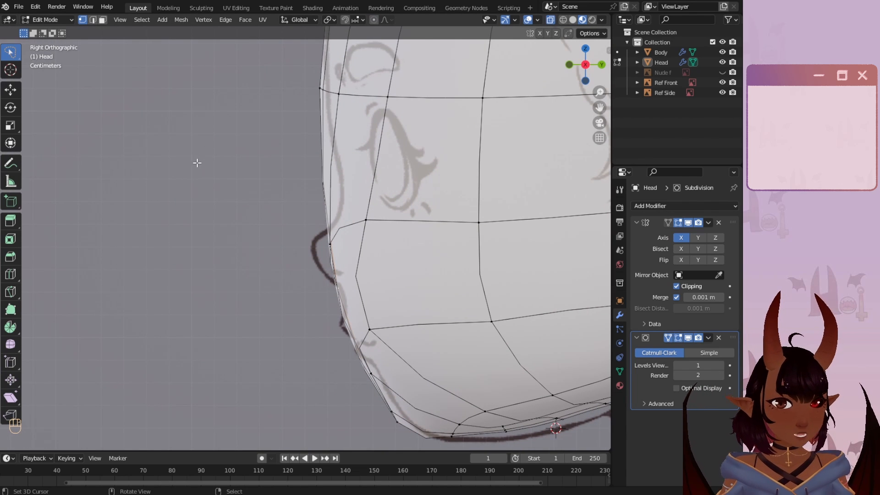
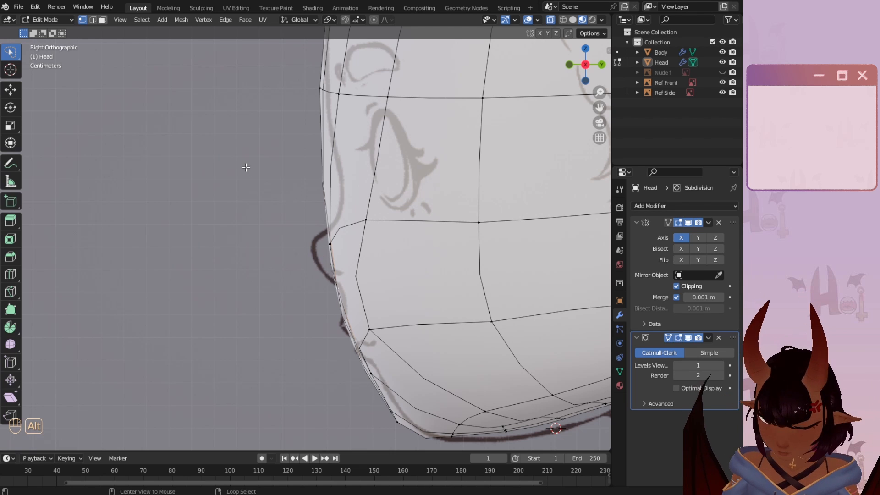
pyautogui.hotkey('alt', 'v')
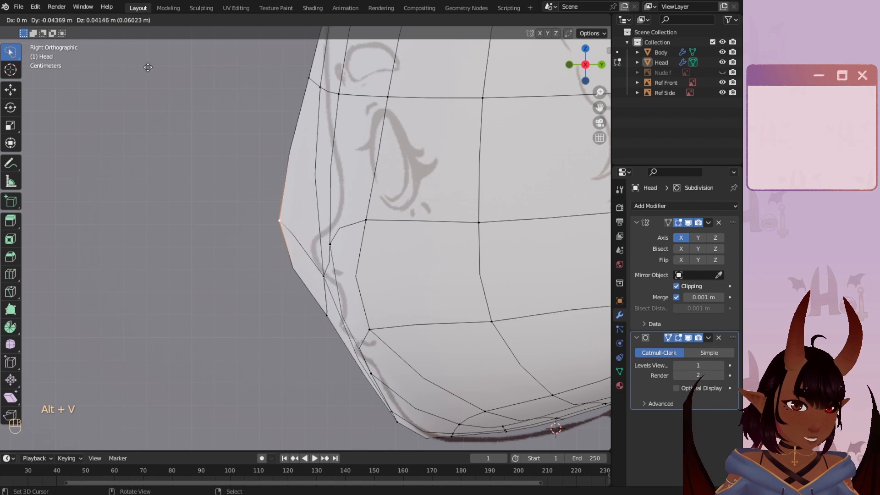
pyautogui.click(211, 108)
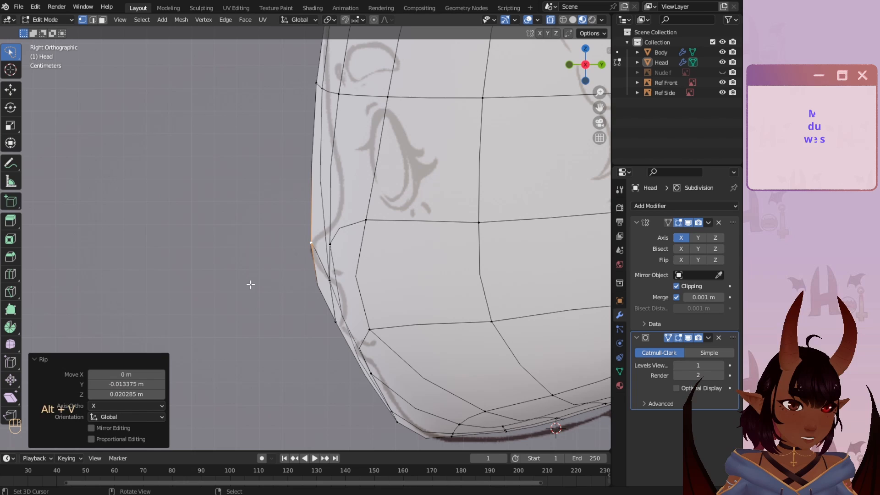
# - Move the lower centre vertex of the ripped nose opening up about 0.033 m along Z
pyautogui.moveTo(326, 319); pyautogui.dragTo(392, 277, button='middle')
pyautogui.click(318, 328)
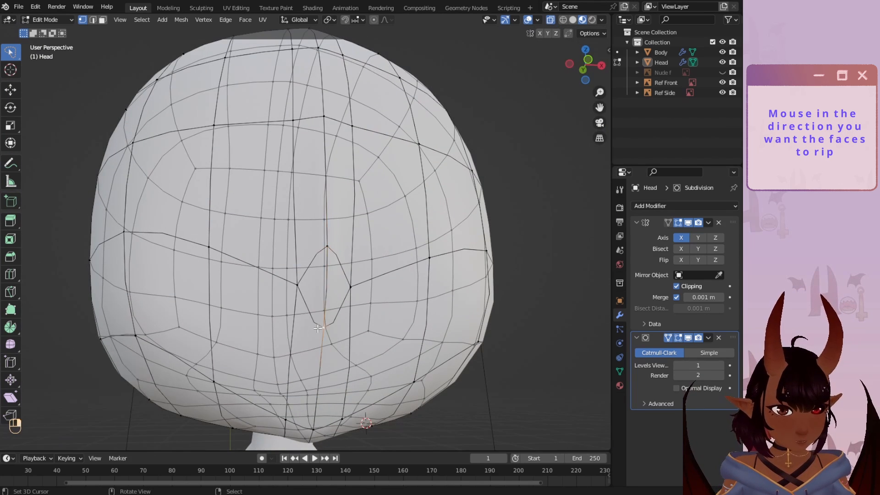
pyautogui.press('KP_3')
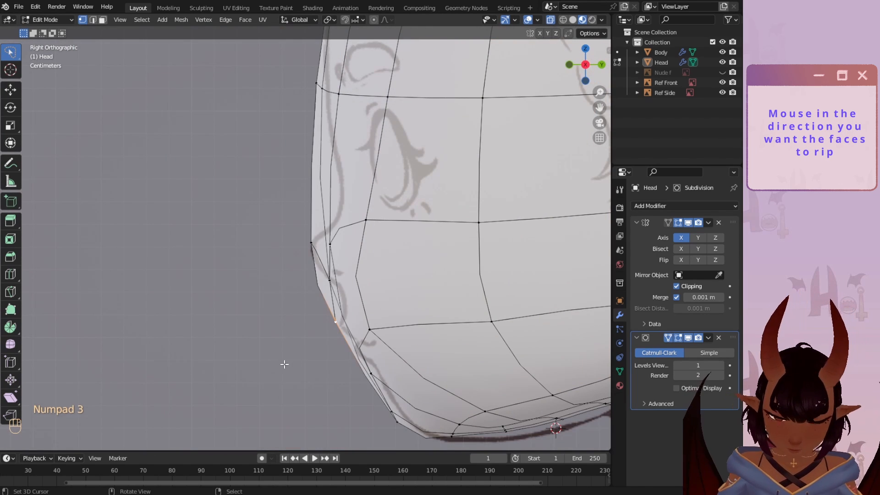
pyautogui.press('g')
pyautogui.press('z')
pyautogui.click(313, 258)
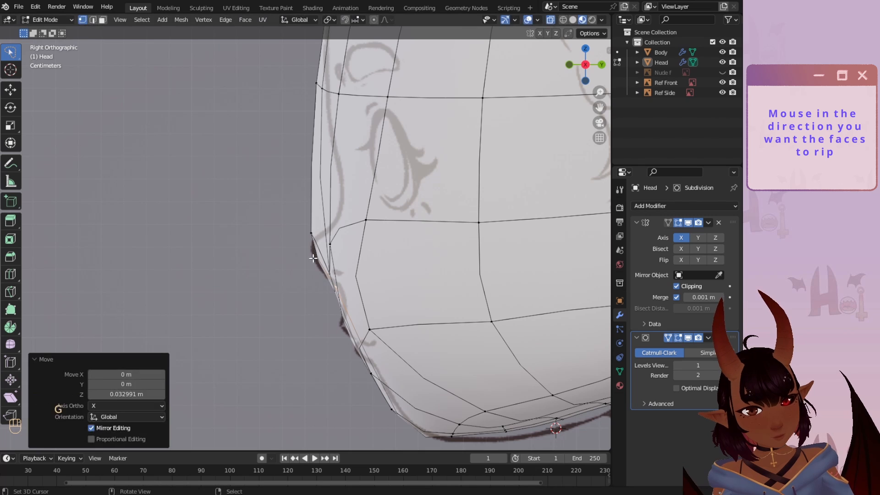
# - Move the nose tip vertex about 0.003 m forward and 0.008 m down to follow the side reference
pyautogui.press('g')
pyautogui.press('g')
pyautogui.click(309, 251)
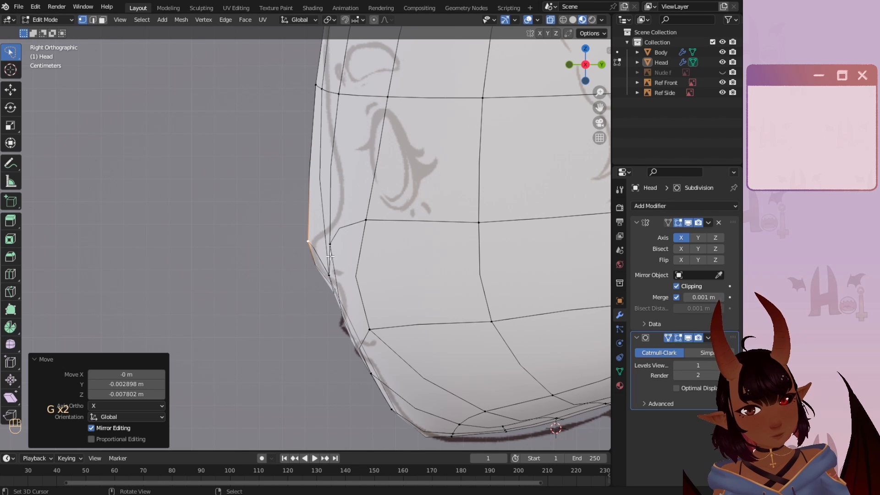
# - Move the inner cheek vertex below the eye about 0.004 m back along Y with a proportional size of 0.102 m
pyautogui.click(330, 248)
pyautogui.press('g')
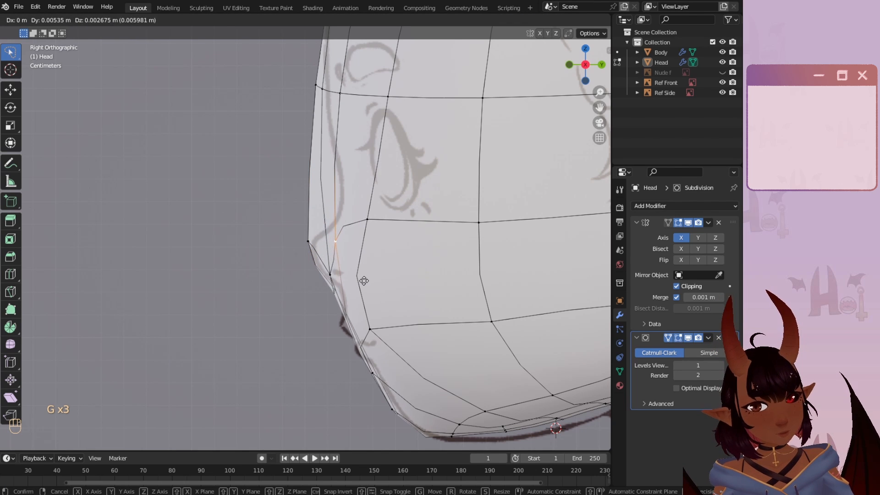
pyautogui.rightClick(364, 277)
pyautogui.press('g')
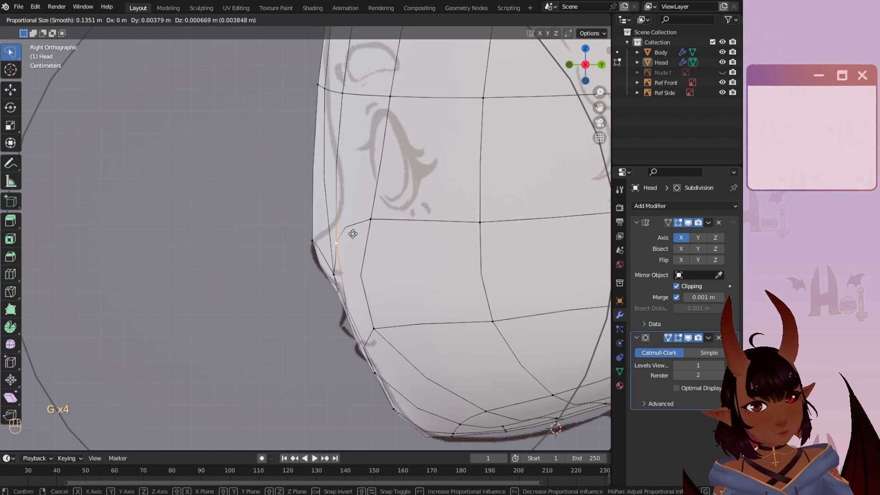
pyautogui.scroll(2, 353, 236)
pyautogui.click(354, 236)
# - In front view, turn off X-ray display and deselect the whole head mesh
pyautogui.press('KP_1')
pyautogui.scroll(1, 366, 252)
pyautogui.keyDown('shift'); pyautogui.moveTo(367, 252); pyautogui.dragTo(311, 263, button='middle'); pyautogui.keyUp('shift')
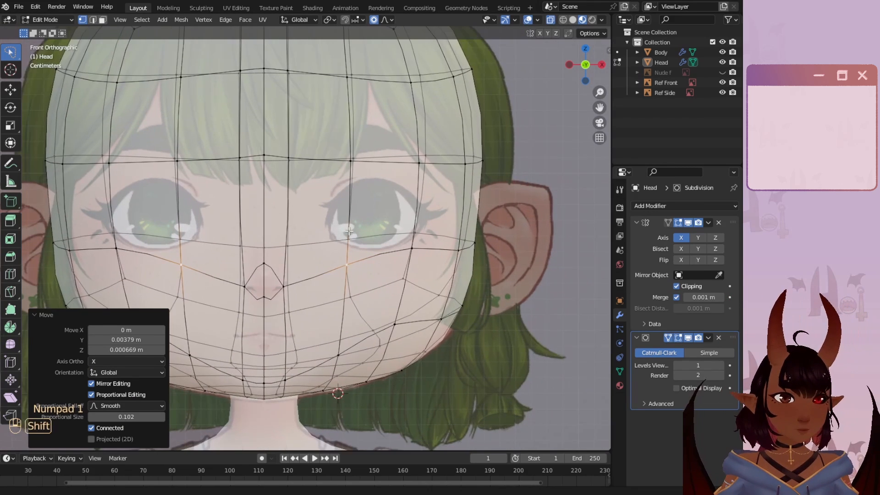
pyautogui.click(551, 20)
pyautogui.scroll(-2, 364, 261)
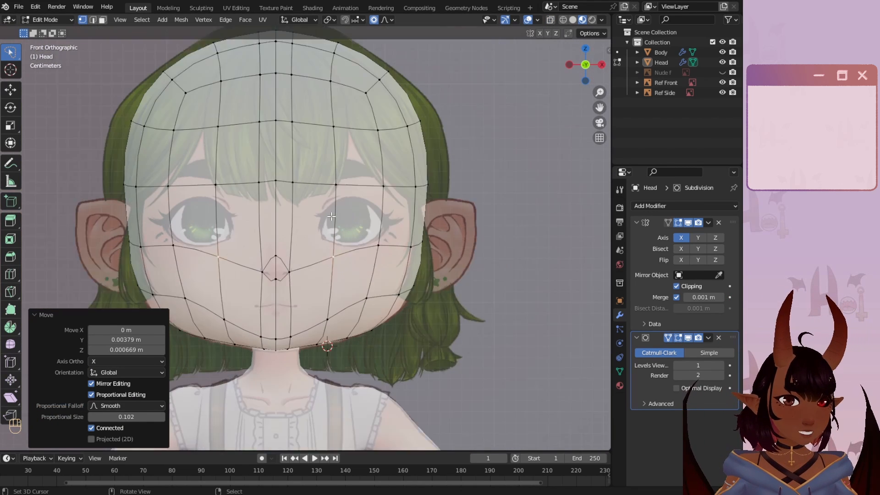
pyautogui.press('a')
pyautogui.press('a')
pyautogui.scroll(1, 364, 261)
pyautogui.keyDown('shift'); pyautogui.moveTo(364, 261); pyautogui.dragTo(341, 251, button='middle'); pyautogui.keyUp('shift')
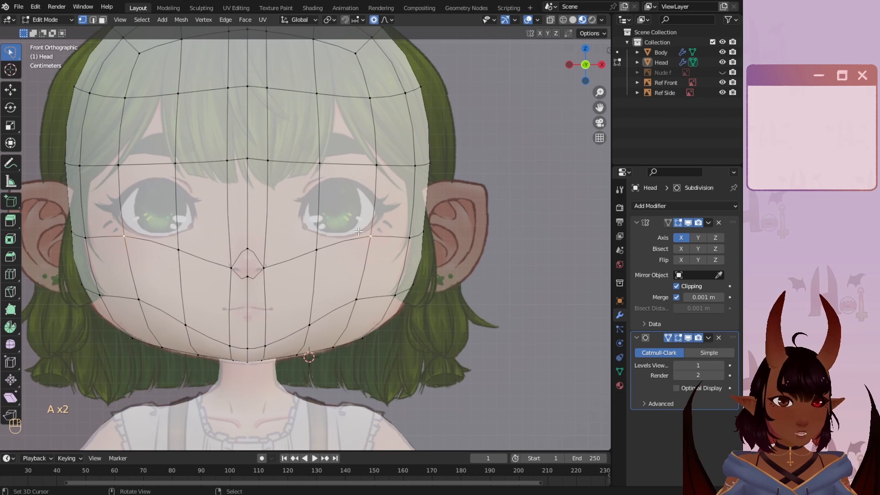
# - Lower the outer and inner vertices of the row beneath the eye with a proportional size of 0.063 m
pyautogui.click(362, 242)
pyautogui.press('g')
pyautogui.scroll(4, 360, 253)
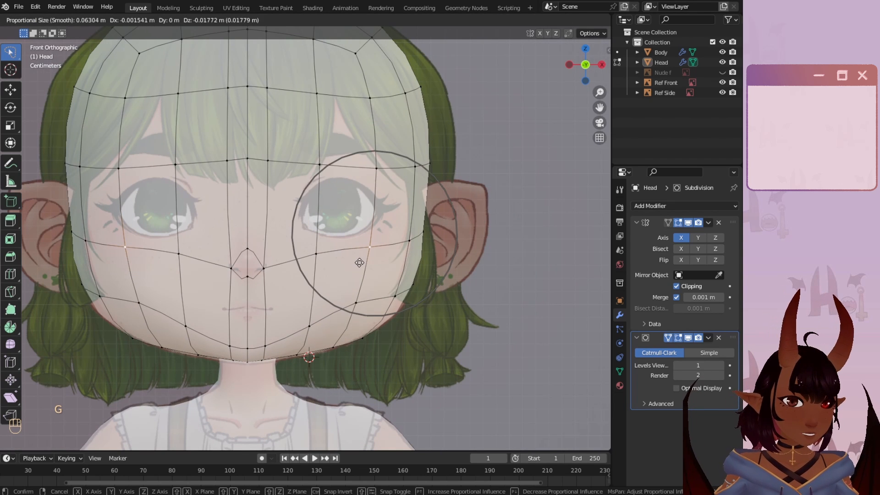
pyautogui.click(359, 258)
pyautogui.click(316, 253)
pyautogui.press('g')
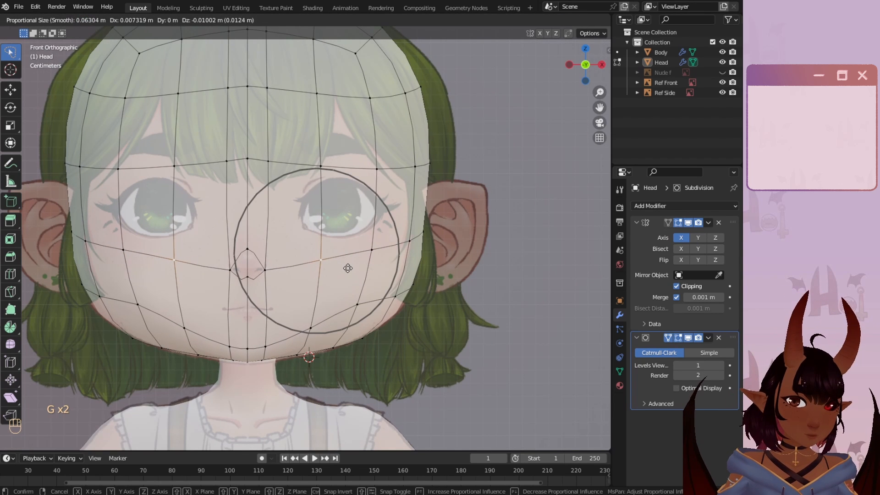
pyautogui.click(348, 267)
pyautogui.click(372, 253)
pyautogui.press('g')
pyautogui.click(372, 257)
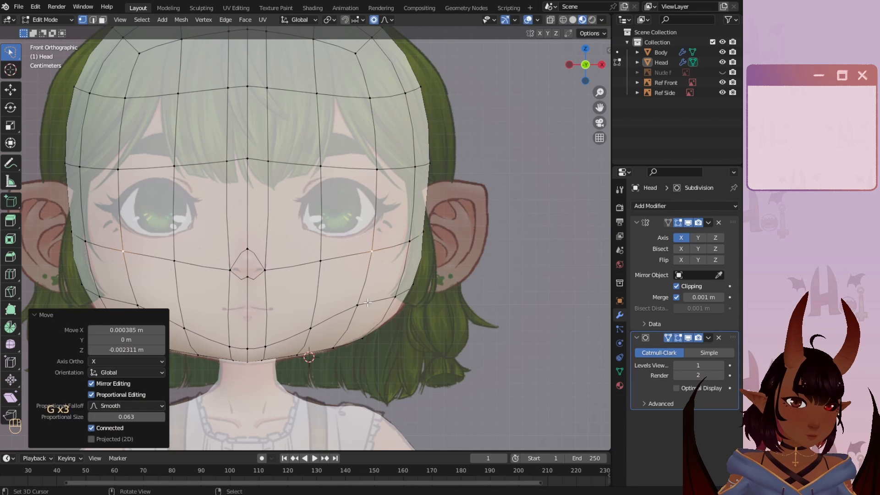
# - Move the outer jaw vertex down about 0.018 m with a proportional size of 0.047 m, and adjust the neighbouring inner jaw vertex
pyautogui.click(357, 305)
pyautogui.press('g')
pyautogui.scroll(3, 372, 316)
pyautogui.click(372, 326)
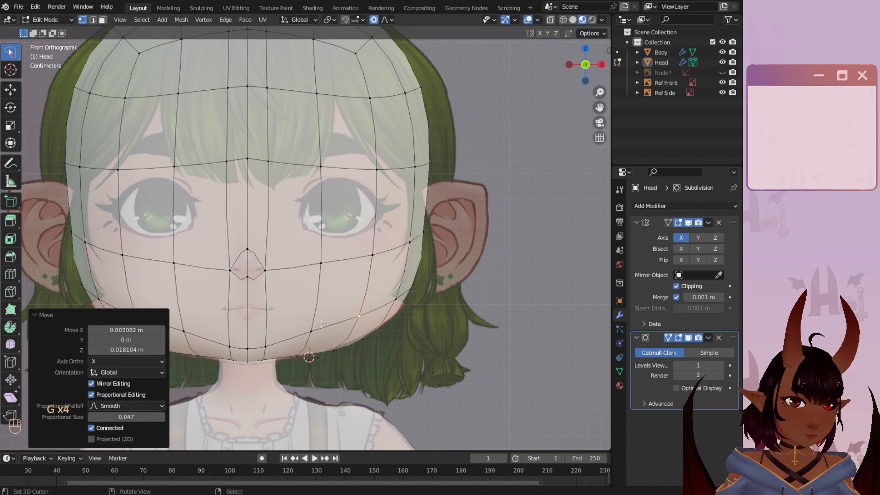
pyautogui.rightClick(319, 329)
pyautogui.press('g')
pyautogui.click(325, 327)
# - Pull the outer and lower jaw vertices onto the front reference's jawline, using a proportional size of 0.084 m for the chin-side vertex
pyautogui.rightClick(367, 309)
pyautogui.press('g')
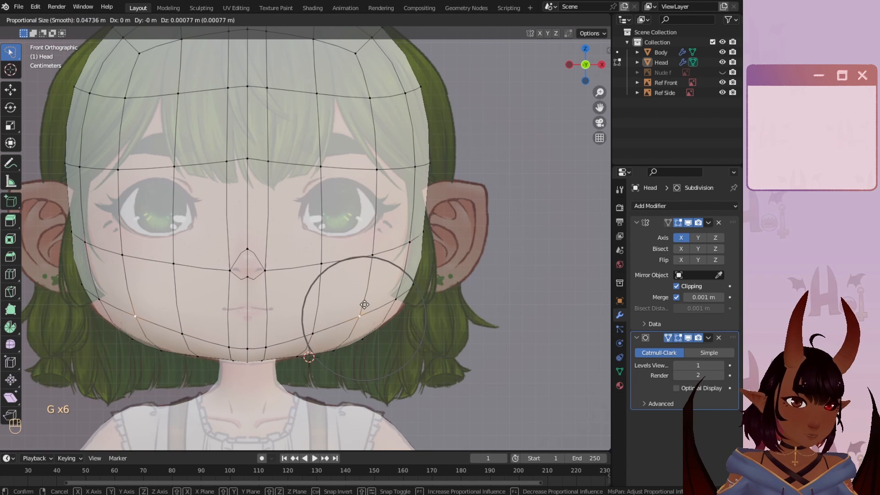
pyautogui.scroll(-3, 366, 310)
pyautogui.click(365, 342)
pyautogui.rightClick(341, 355)
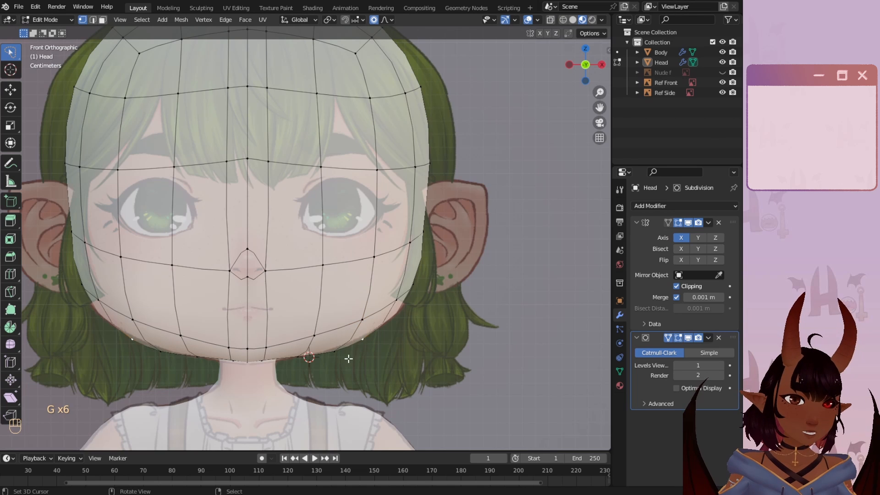
pyautogui.press('g')
pyautogui.click(316, 351)
pyautogui.rightClick(309, 356)
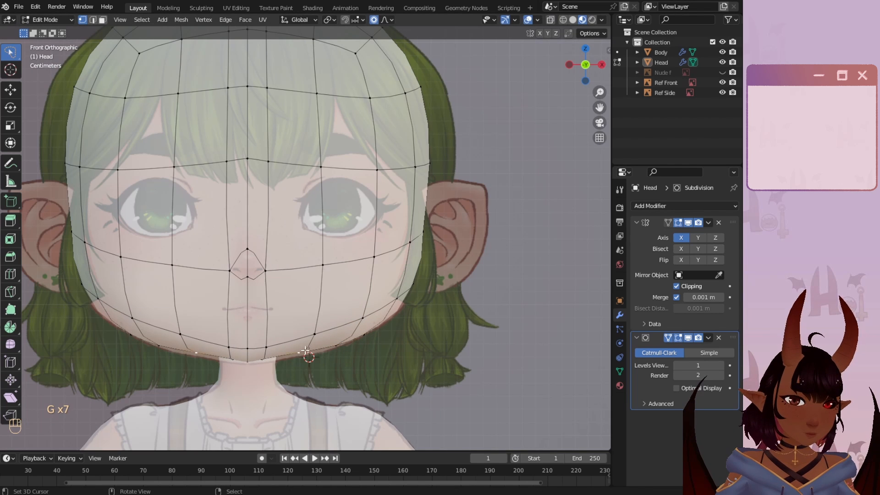
pyautogui.press('g')
pyautogui.click(309, 357)
# - Raise the outer and inner vertices of the row above the eye toward the reference eyebrow, using proportional editing
pyautogui.keyDown('shift'); pyautogui.moveTo(277, 253); pyautogui.dragTo(285, 284, button='middle'); pyautogui.keyUp('shift')
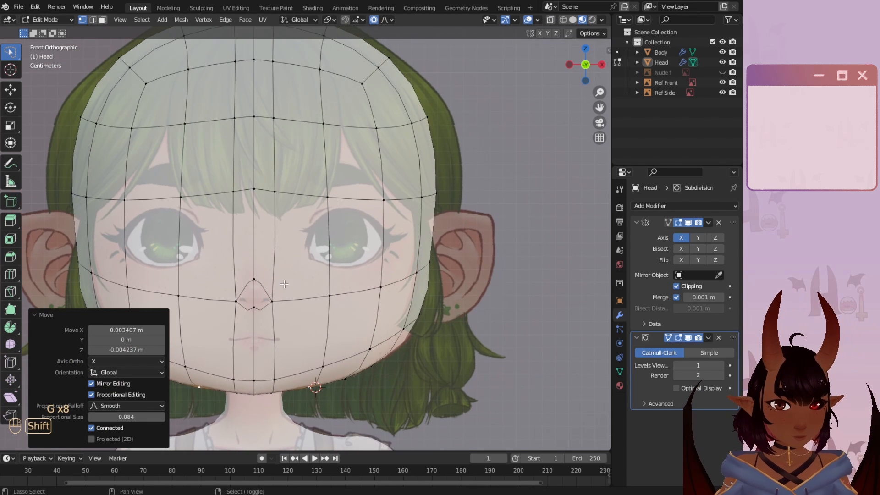
pyautogui.rightClick(376, 197)
pyautogui.press('g')
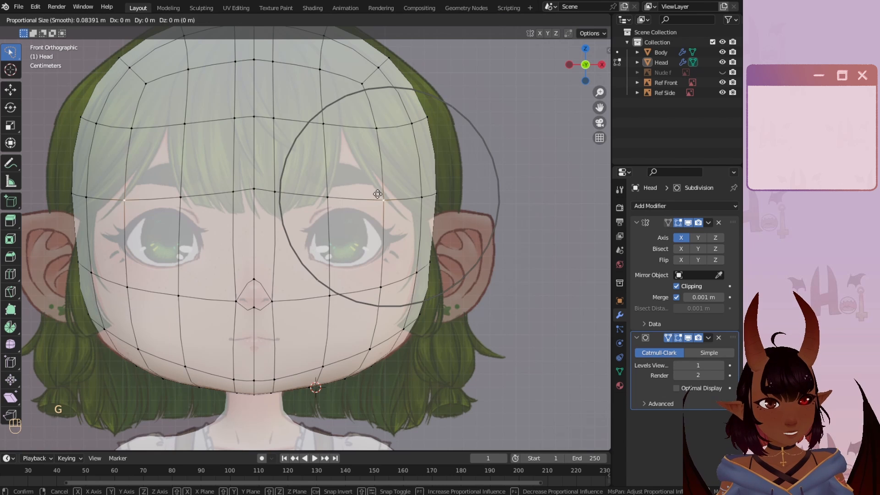
pyautogui.click(375, 161)
pyautogui.rightClick(325, 192)
pyautogui.press('g')
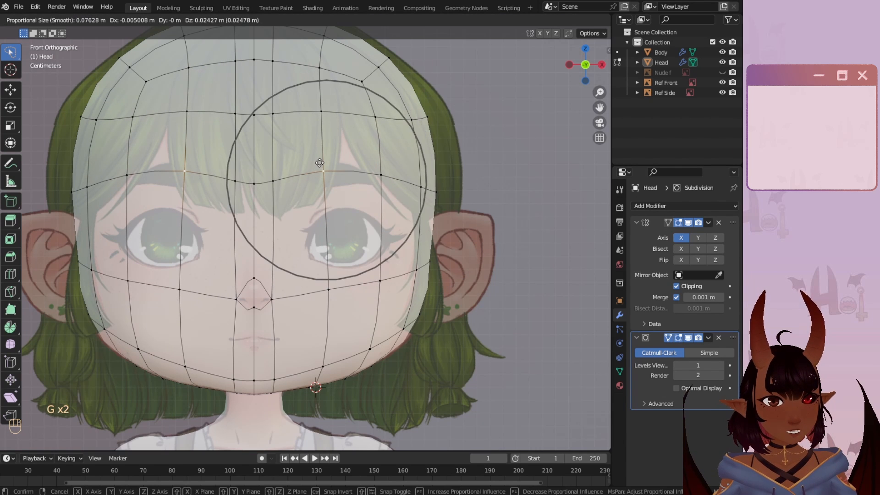
pyautogui.click(323, 172)
# - Edge-slide the centre vertex between the eyebrows downward with a factor of 0.275
pyautogui.rightClick(244, 189)
pyautogui.press('g')
pyautogui.press('g')
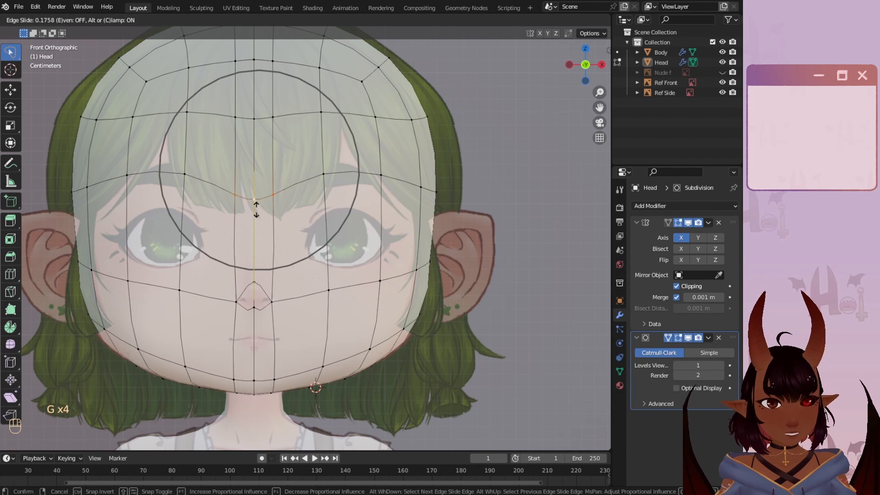
pyautogui.click(265, 218)
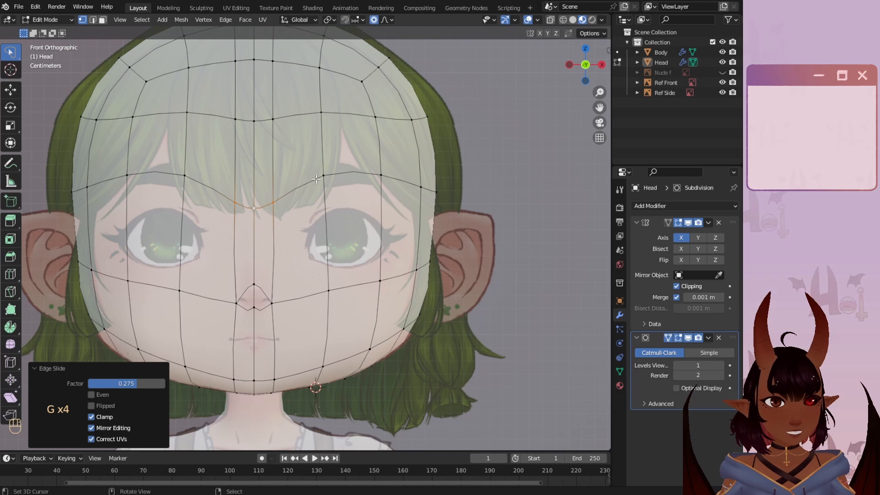
# - Adjust the outer brow vertex and the two vertices beneath the eye to shape an even mask-like outline around the eyes
pyautogui.rightClick(323, 175)
pyautogui.press('g')
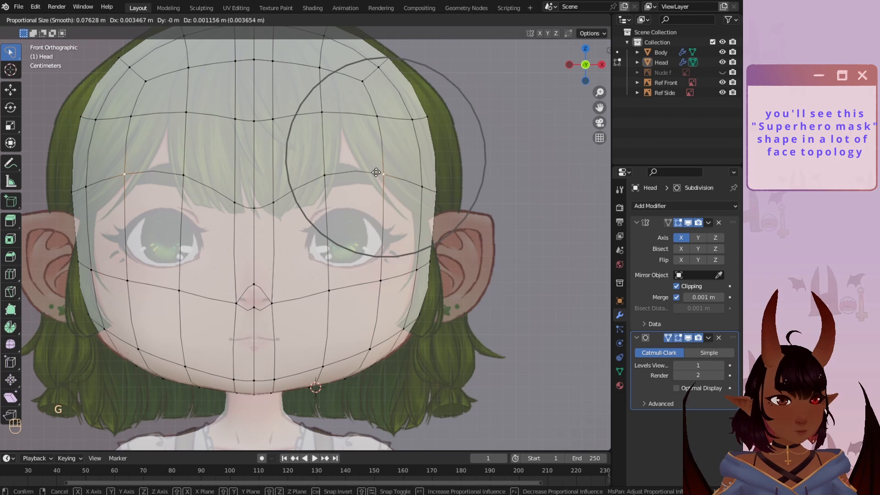
pyautogui.click(373, 174)
pyautogui.rightClick(381, 281)
pyautogui.press('g')
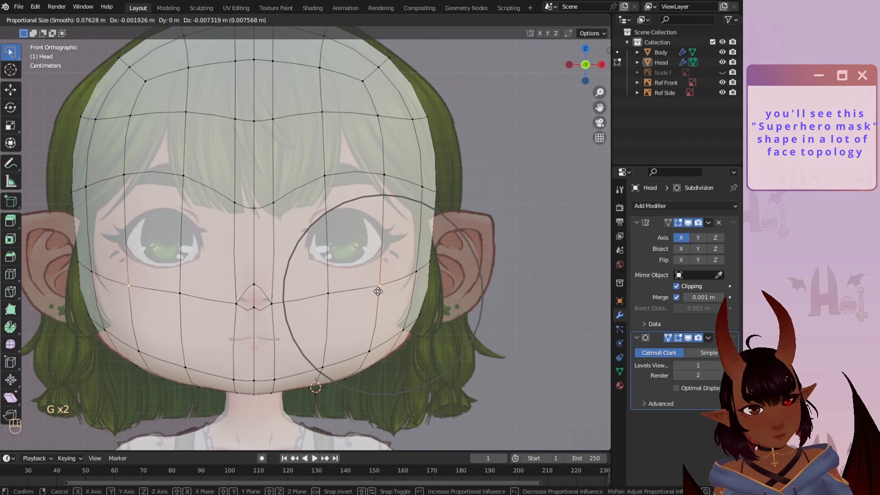
pyautogui.click(378, 289)
pyautogui.rightClick(329, 289)
pyautogui.press('g')
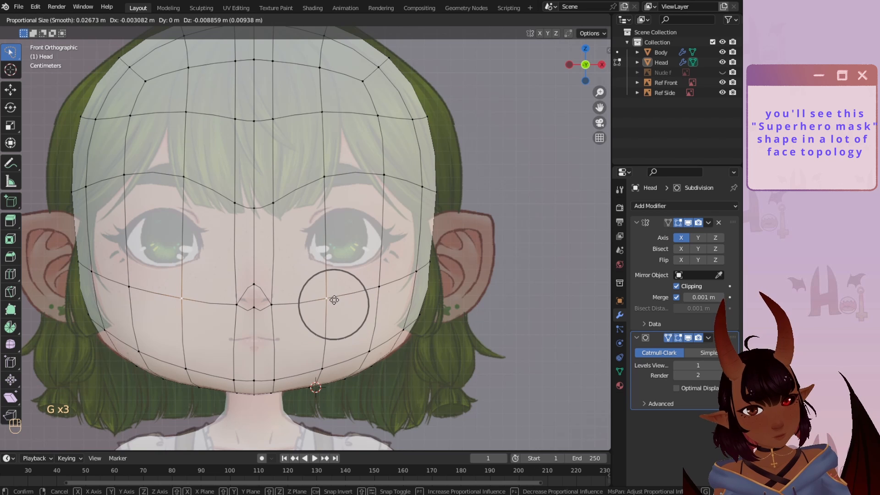
pyautogui.click(334, 299)
# - Move the nose's side vertex outward and up with a proportional size of about 0.017 m, slide its bottom centre vertex, and deselect everything
pyautogui.rightClick(271, 303)
pyautogui.press('g')
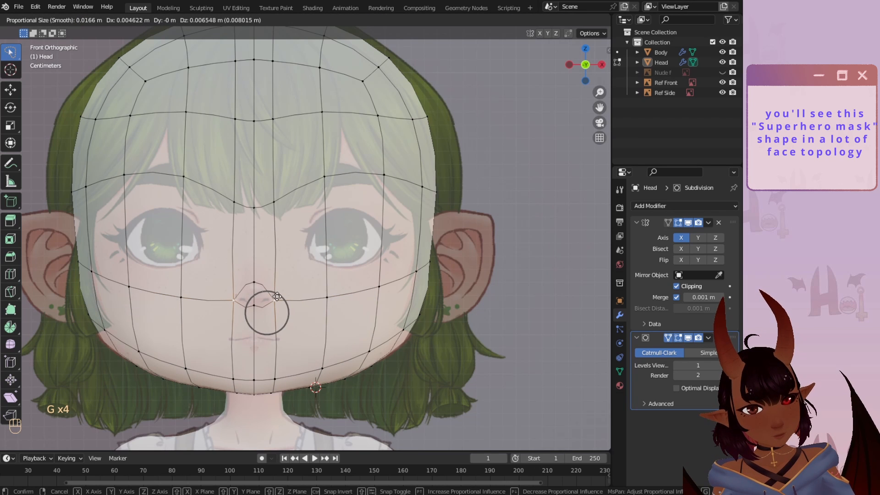
pyautogui.click(279, 293)
pyautogui.rightClick(254, 305)
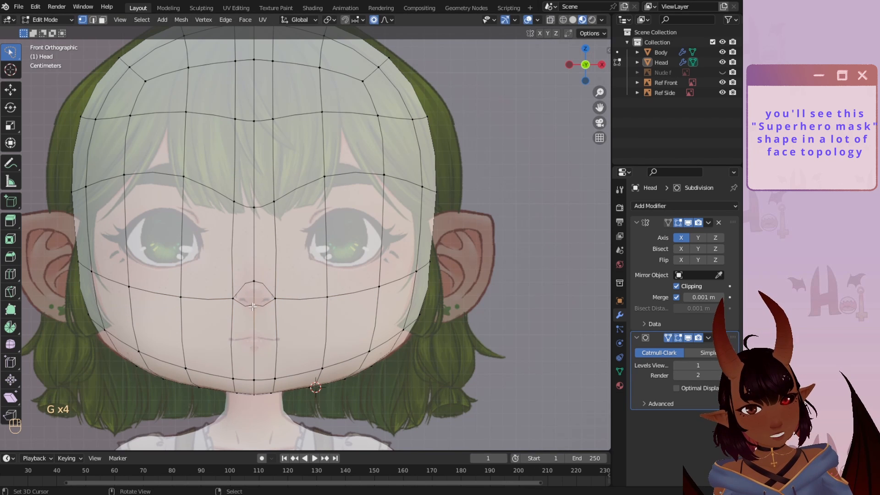
pyautogui.press('g')
pyautogui.press('g')
pyautogui.click(344, 320)
pyautogui.press('a')
pyautogui.press('a')
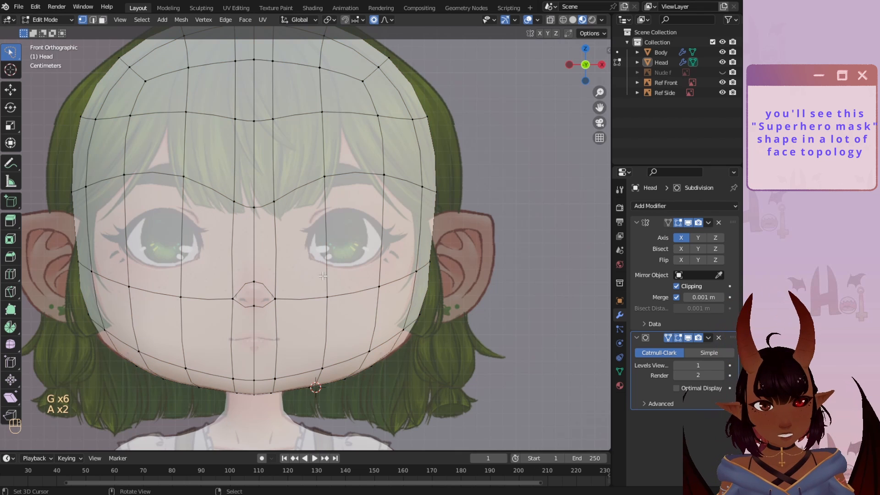
# - Select the three mirrored faces covering the eye and inset them together to form a loop around the eye
pyautogui.click(312, 243)
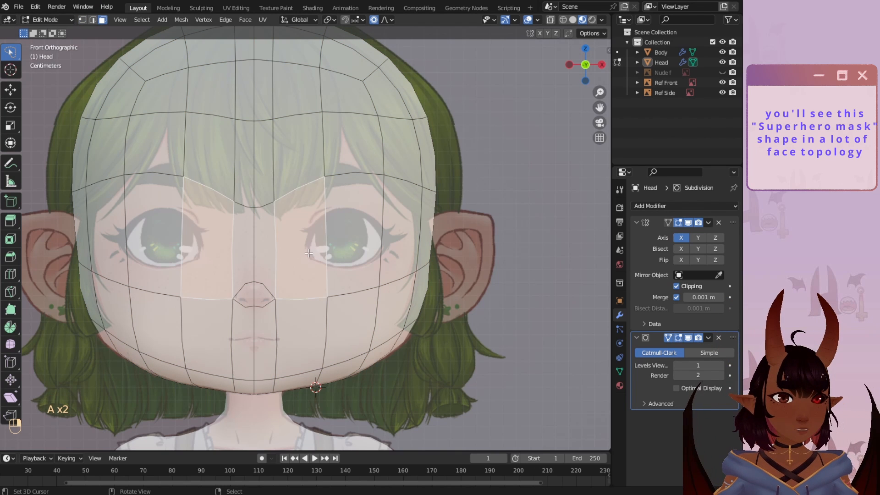
pyautogui.keyDown('shift'); pyautogui.click(354, 234); pyautogui.keyUp('shift')
pyautogui.keyDown('shift'); pyautogui.click(406, 218); pyautogui.keyUp('shift')
pyautogui.moveTo(465, 310); pyautogui.dragTo(382, 283, button='middle')
pyautogui.press('KP_3')
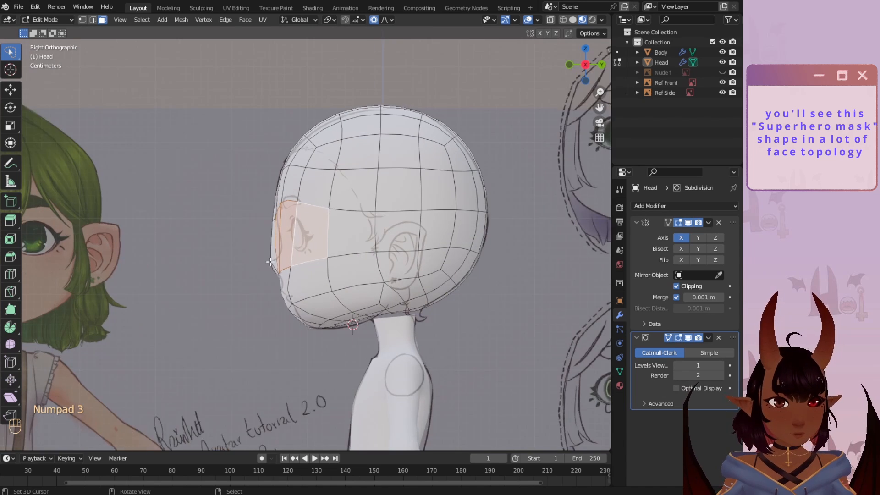
pyautogui.press('KP_1')
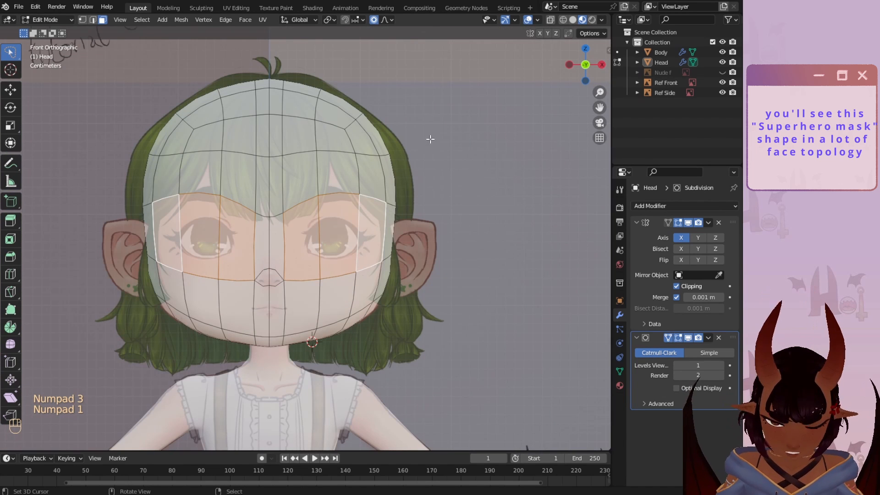
pyautogui.press('i')
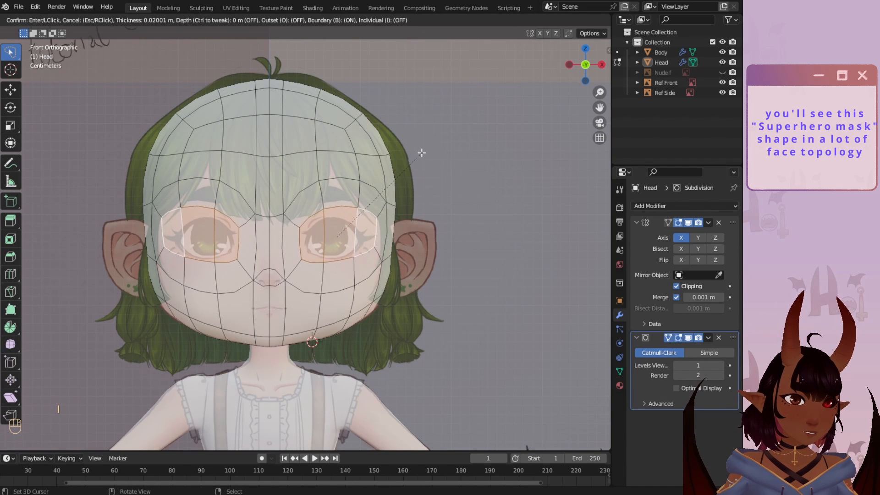
pyautogui.click(408, 163)
pyautogui.scroll(5, 367, 193)
pyautogui.keyDown('shift'); pyautogui.moveTo(338, 216); pyautogui.dragTo(269, 207, button='middle'); pyautogui.keyUp('shift')
pyautogui.click(85, 19)
pyautogui.scroll(1, 247, 229)
pyautogui.keyDown('shift'); pyautogui.moveTo(248, 248); pyautogui.dragTo(251, 216, button='middle'); pyautogui.keyUp('shift')
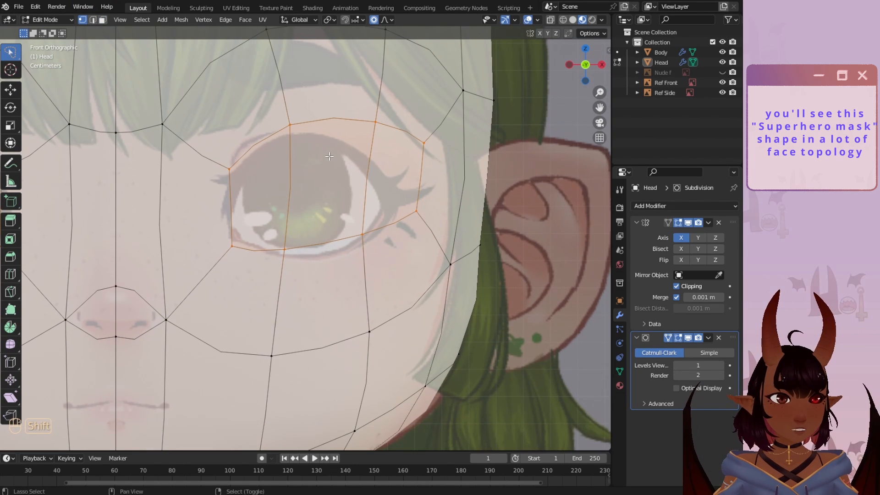
pyautogui.click(229, 169)
pyautogui.keyDown('shift'); pyautogui.click(232, 247); pyautogui.keyUp('shift')
pyautogui.keyDown('shift'); pyautogui.click(285, 250); pyautogui.keyUp('shift')
pyautogui.keyDown('shift'); pyautogui.click(362, 234); pyautogui.keyUp('shift')
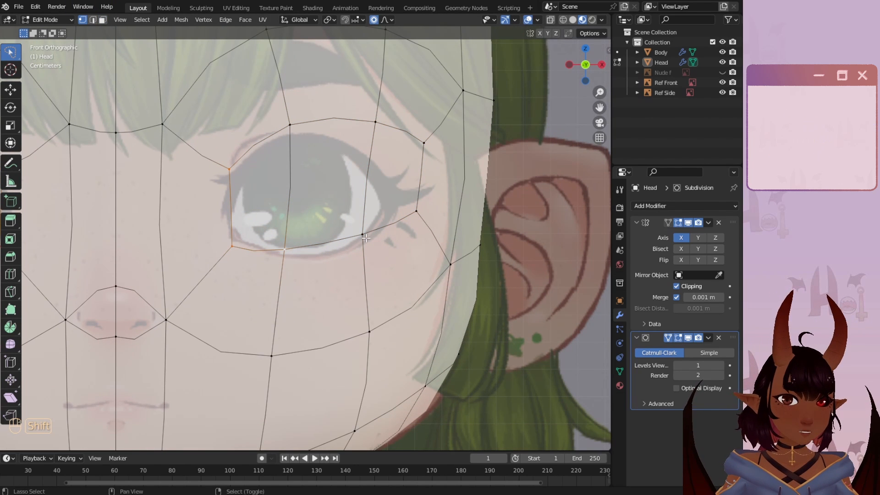
pyautogui.keyDown('shift'); pyautogui.click(417, 211); pyautogui.keyUp('shift')
pyautogui.keyDown('shift'); pyautogui.click(423, 144); pyautogui.keyUp('shift')
pyautogui.keyDown('shift'); pyautogui.click(376, 123); pyautogui.keyUp('shift')
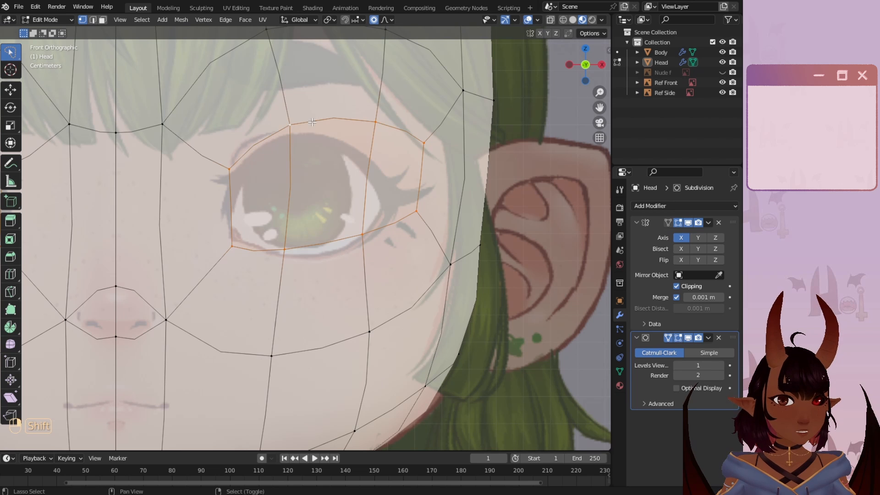
# - Select all the edges of the inset loop around the eye and crease them with a factor of 1.000
pyautogui.click(92, 20)
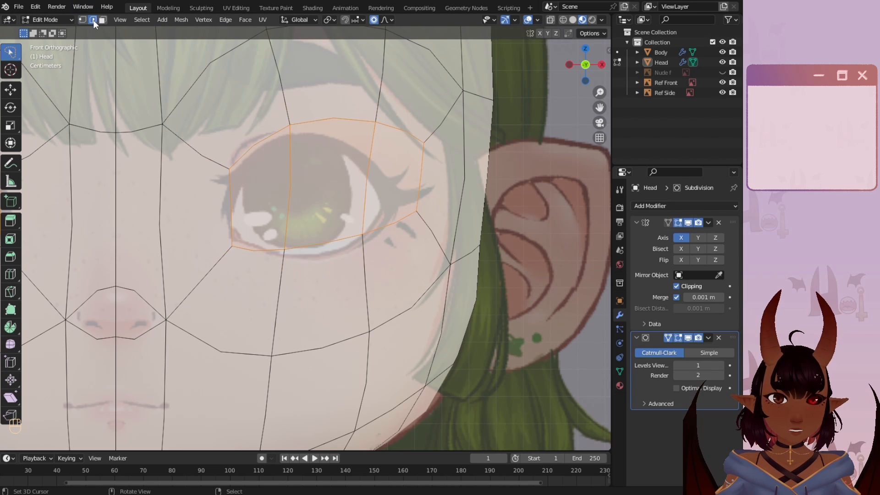
pyautogui.rightClick(257, 143)
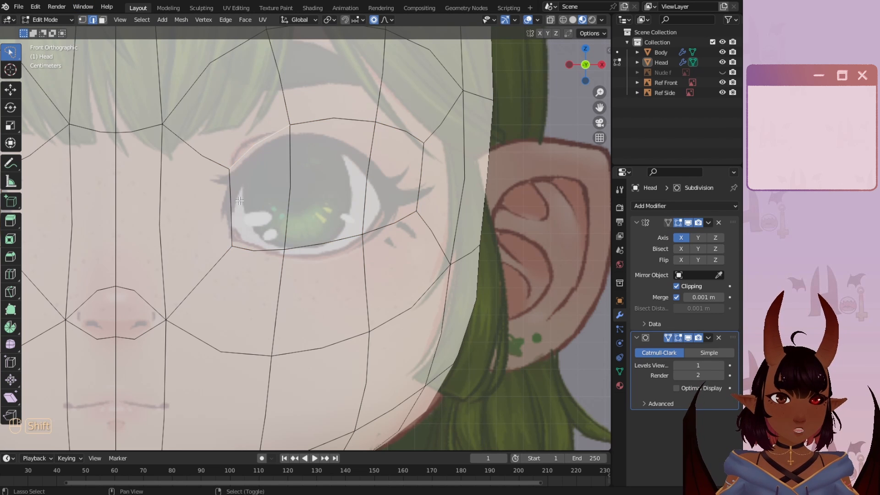
pyautogui.keyDown('shift'); pyautogui.rightClick(231, 206); pyautogui.keyUp('shift')
pyautogui.keyDown('shift'); pyautogui.rightClick(253, 243); pyautogui.keyUp('shift')
pyautogui.keyDown('shift'); pyautogui.rightClick(321, 242); pyautogui.keyUp('shift')
pyautogui.keyDown('shift'); pyautogui.rightClick(390, 223); pyautogui.keyUp('shift')
pyautogui.keyDown('shift'); pyautogui.rightClick(421, 179); pyautogui.keyUp('shift')
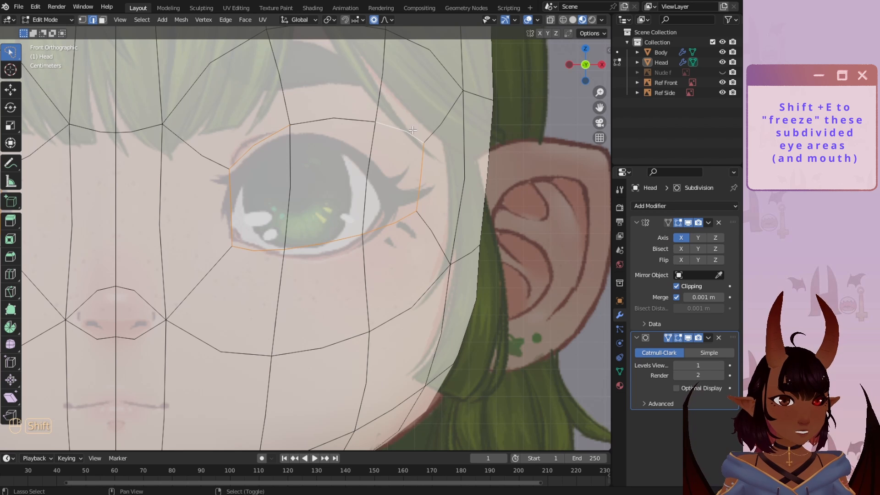
pyautogui.keyDown('shift'); pyautogui.rightClick(400, 131); pyautogui.keyUp('shift')
pyautogui.keyDown('shift'); pyautogui.rightClick(348, 120); pyautogui.keyUp('shift')
pyautogui.hotkey('shift', 'e')
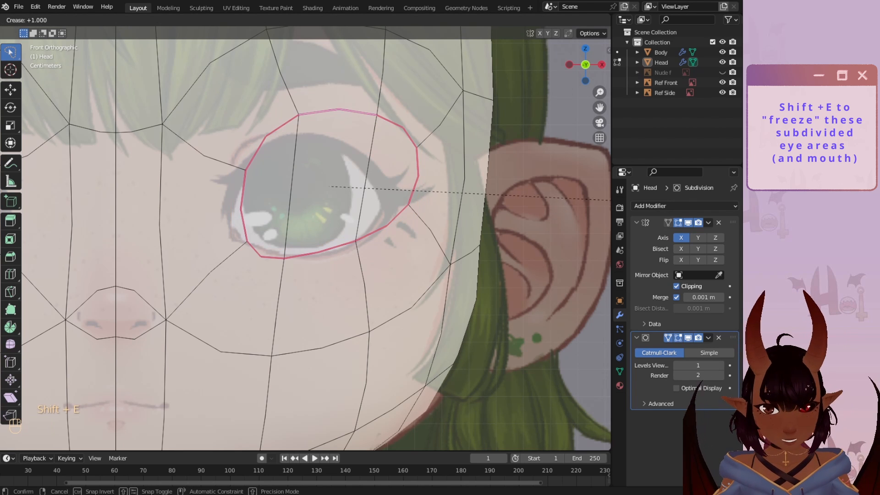
pyautogui.click(84, 192)
pyautogui.scroll(-4, 270, 171)
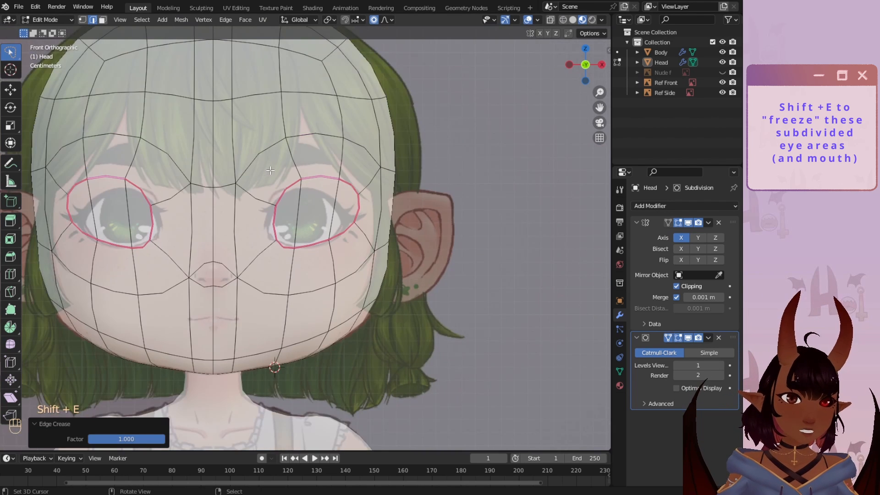
# - Move the eye loop's lower inner corner and inner bottom vertices onto the reference lower lid, using a proportional size of about 0.010 m
pyautogui.scroll(3, 271, 171)
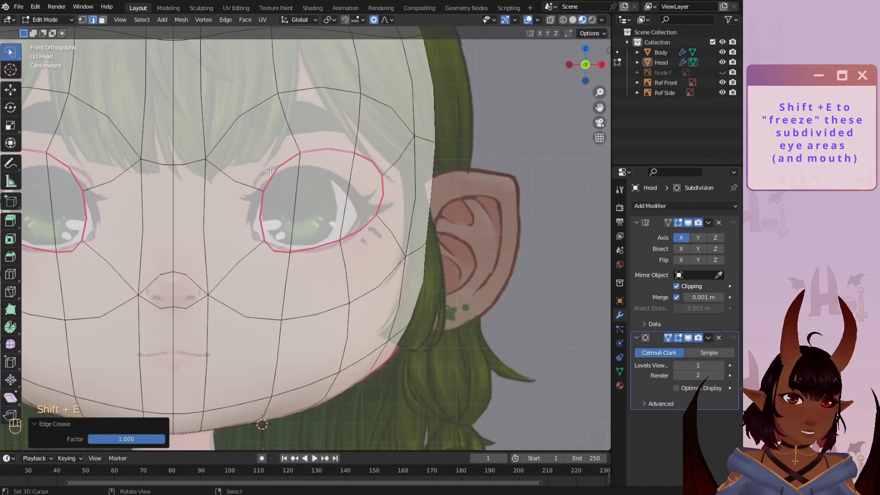
pyautogui.click(83, 20)
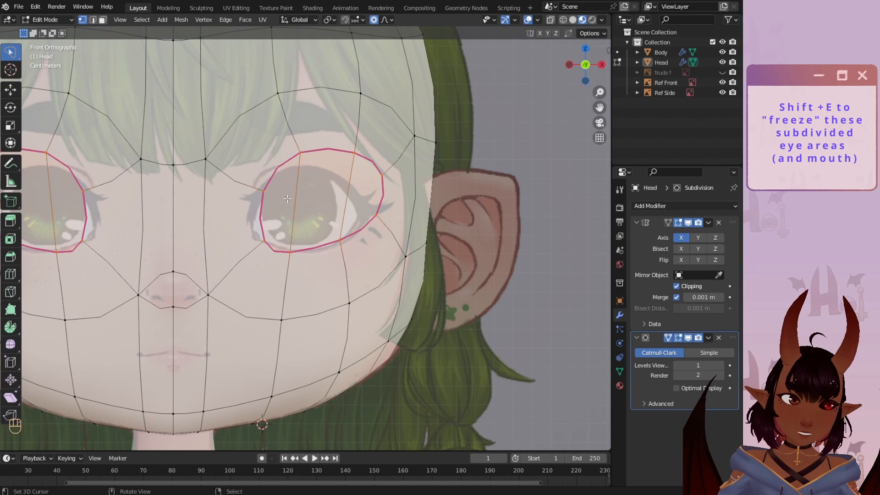
pyautogui.scroll(2, 287, 199)
pyautogui.hotkey('alt', 'a')
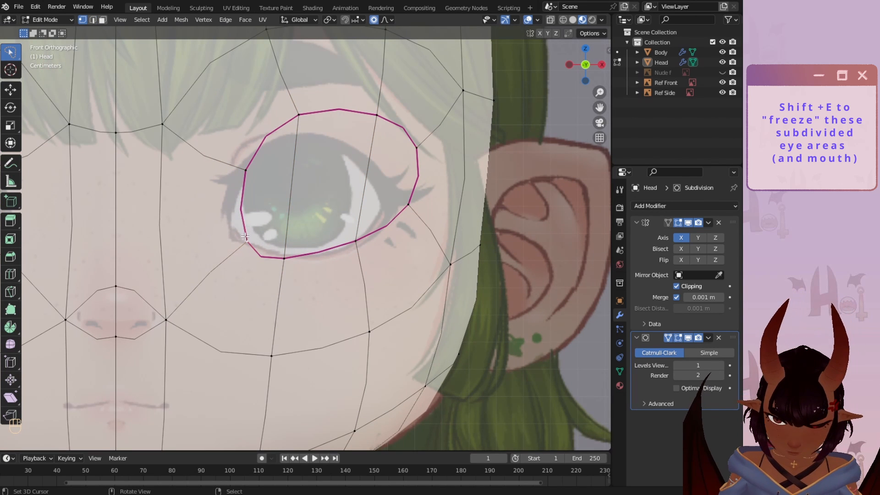
pyautogui.click(245, 236)
pyautogui.press('g')
pyautogui.click(235, 237)
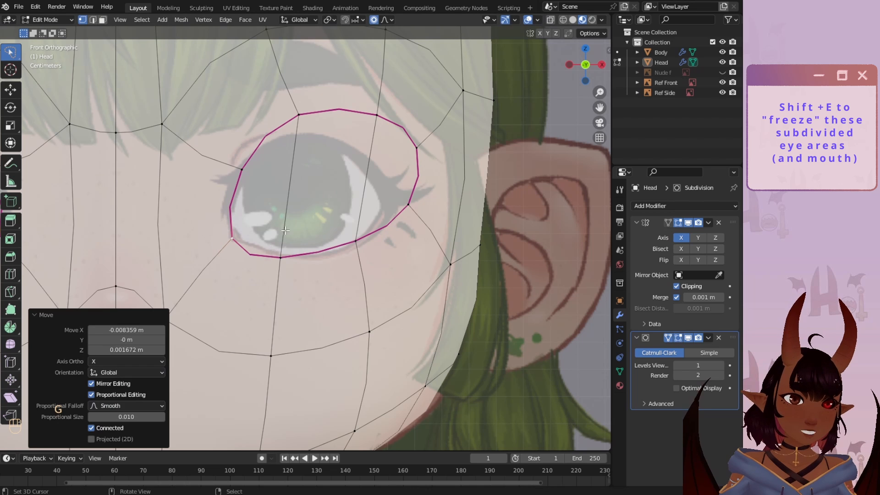
pyautogui.click(280, 258)
pyautogui.press('g')
pyautogui.click(290, 256)
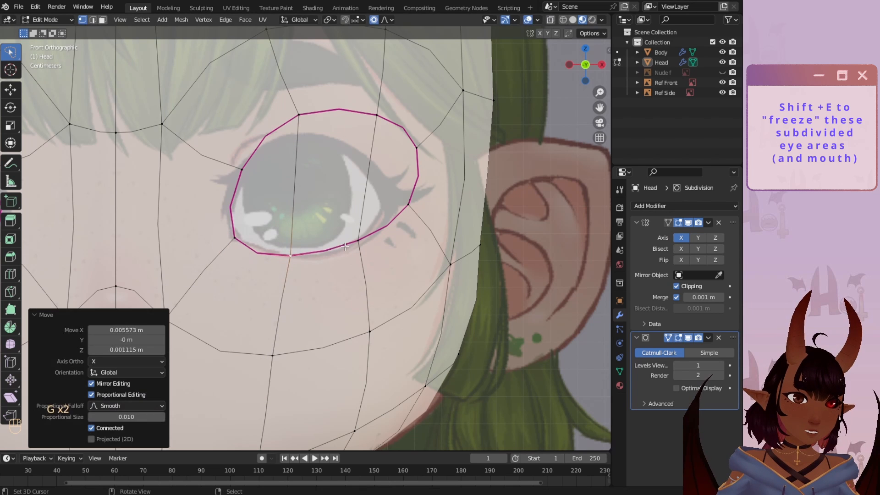
# - Move the eye loop's outer bottom vertex and the lower outer corner vertex onto the reference eye outline
pyautogui.click(358, 240)
pyautogui.press('g')
pyautogui.click(352, 250)
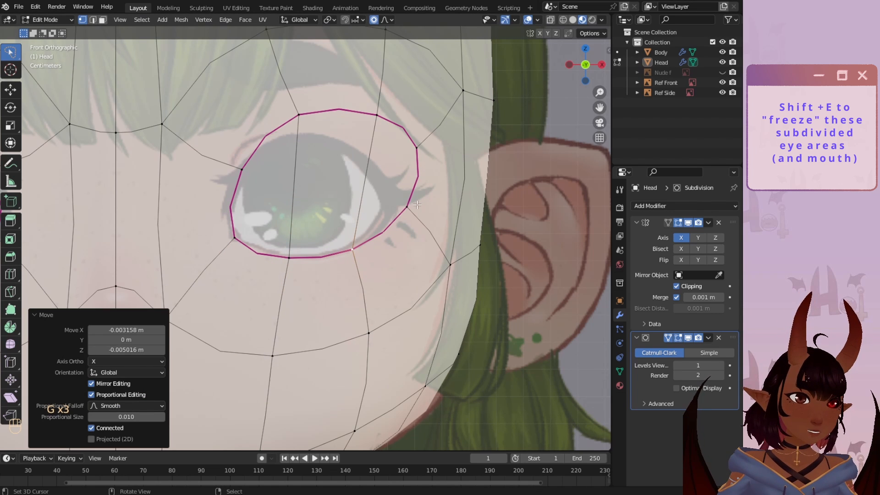
pyautogui.click(417, 205)
pyautogui.press('g')
pyautogui.click(401, 208)
# - Pull the eye loop's upper outer corner and outer top vertices down and inward onto the reference upper lid
pyautogui.click(406, 143)
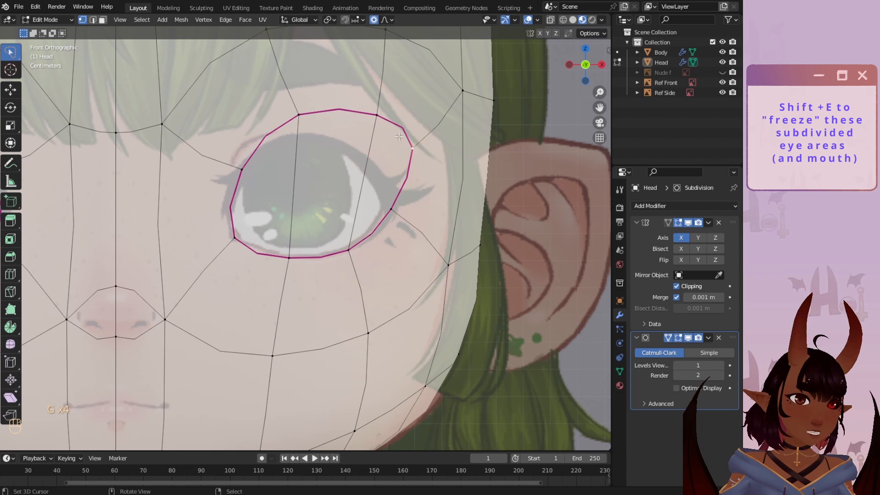
pyautogui.press('g')
pyautogui.click(359, 200)
pyautogui.rightClick(371, 129)
pyautogui.press('g')
pyautogui.click(337, 172)
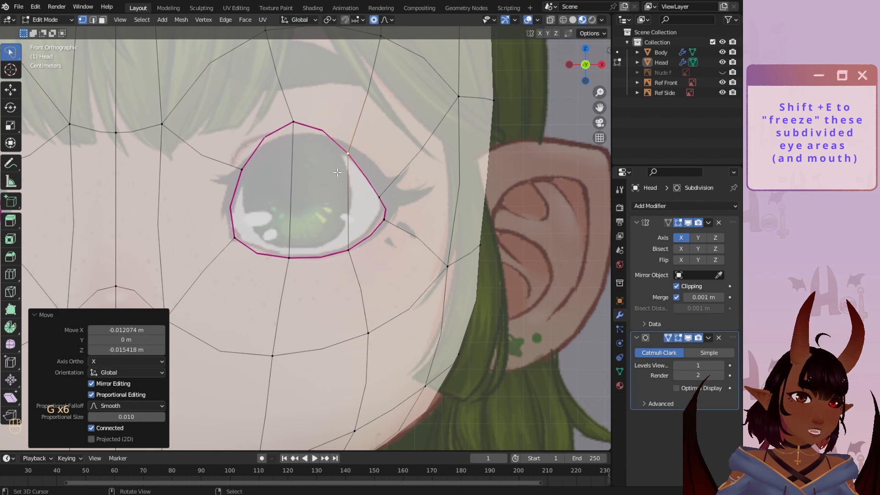
# - Lower the eye loop's inner top vertex and upper inner corner vertex onto the reference upper lid line
pyautogui.click(294, 122)
pyautogui.press('g')
pyautogui.click(288, 144)
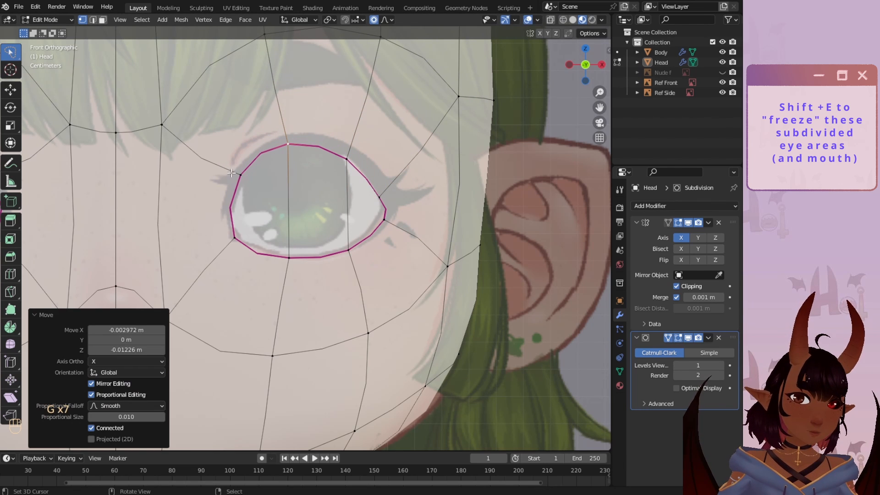
pyautogui.click(232, 173)
pyautogui.press('g')
pyautogui.click(228, 180)
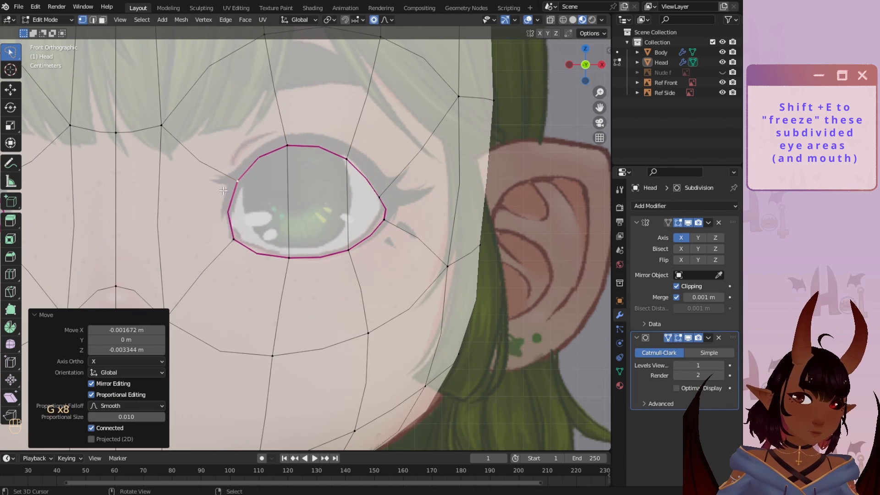
# - Add a horizontal edge loop across the nose bridge and through the middle of both eyes
pyautogui.hotkey('ctrl', 'r')
pyautogui.click(161, 213)
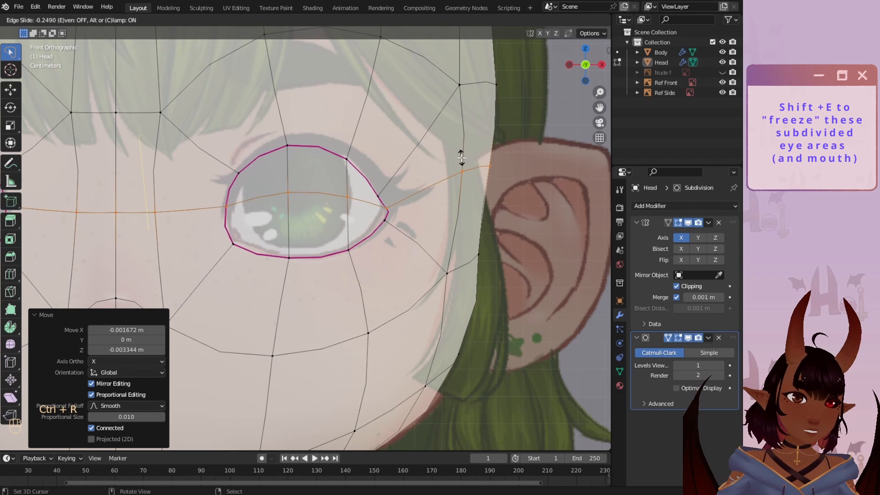
pyautogui.click(442, 177)
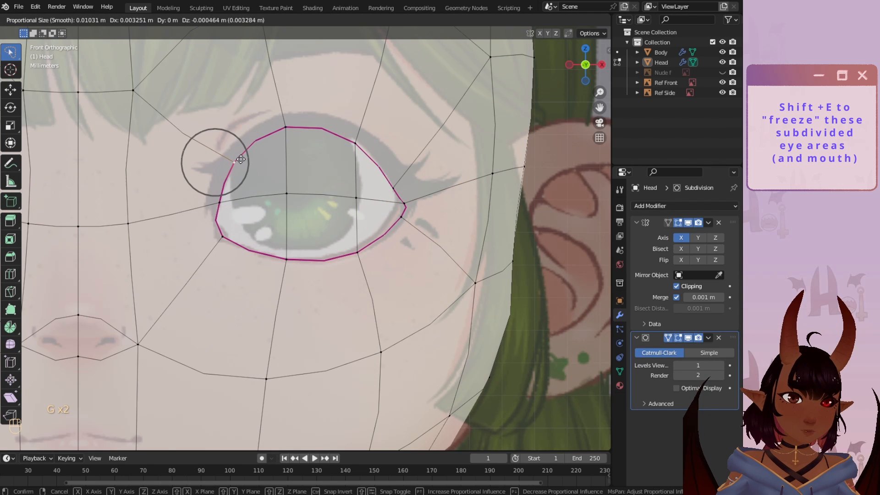
# - Shift the eye outline's upper inner vertex and outer top vertex slightly outward to round the upper lid
pyautogui.click(241, 157)
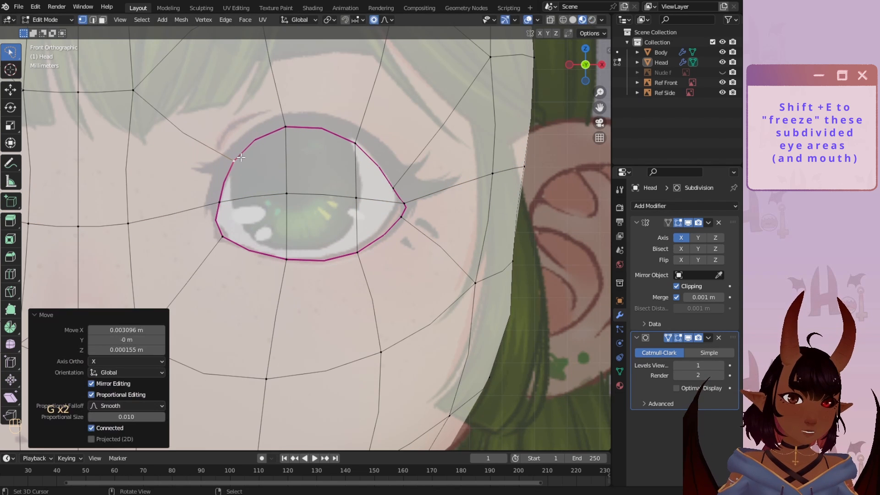
pyautogui.click(355, 143)
pyautogui.press('g')
pyautogui.click(363, 146)
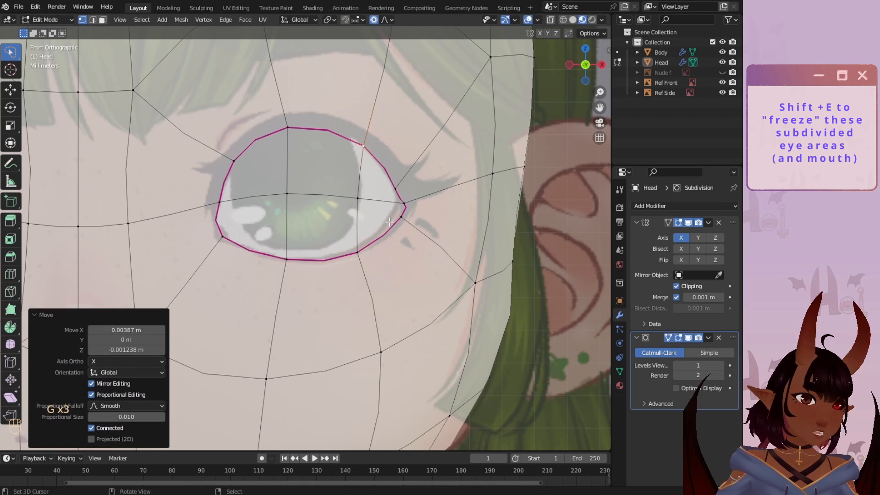
# - Reduce the proportional size to about 0.002 m, reposition the eye outline's lower outer and upper outer vertices, and turn X-ray off
pyautogui.click(356, 252)
pyautogui.press('g')
pyautogui.scroll(15, 362, 248)
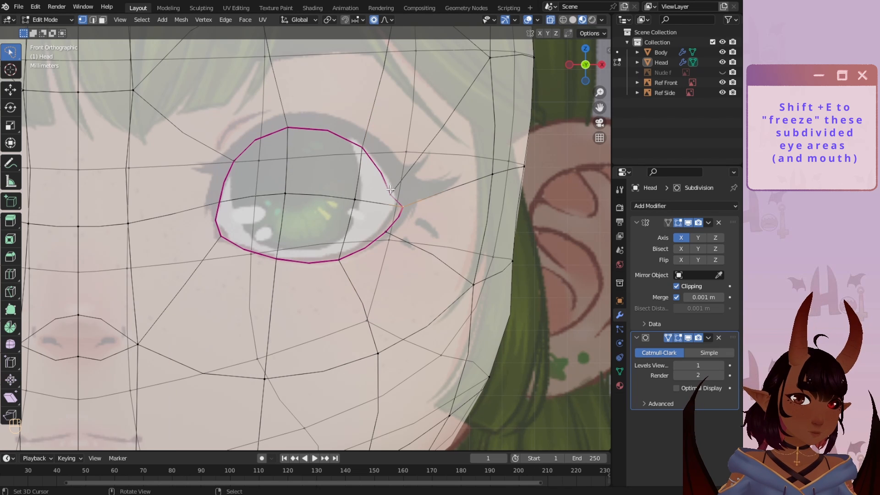
pyautogui.click(393, 166)
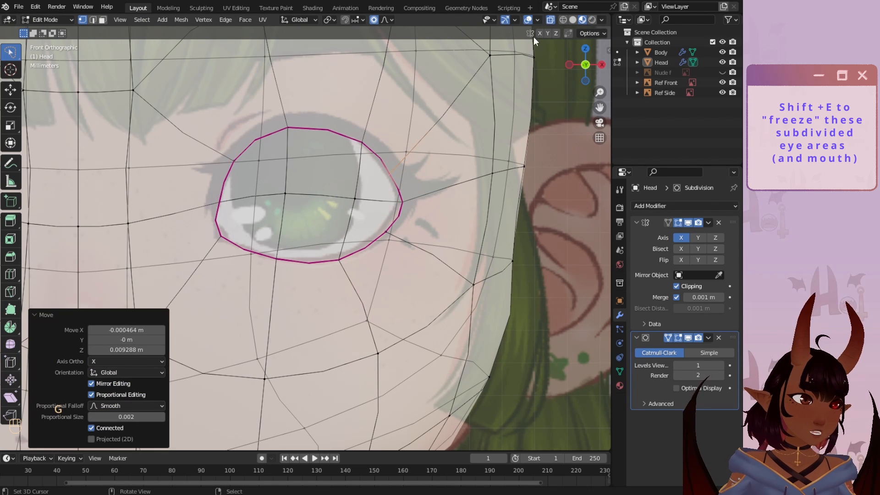
pyautogui.click(550, 19)
pyautogui.press('g')
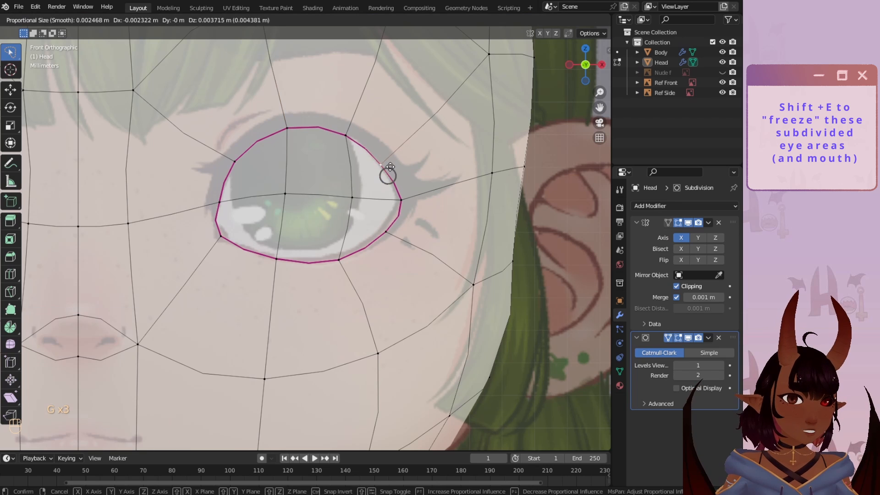
pyautogui.click(389, 163)
# - Nudge the eye's outer corner vertex inward and lower the vertex just beneath it to follow the reference outline
pyautogui.click(401, 199)
pyautogui.press('g')
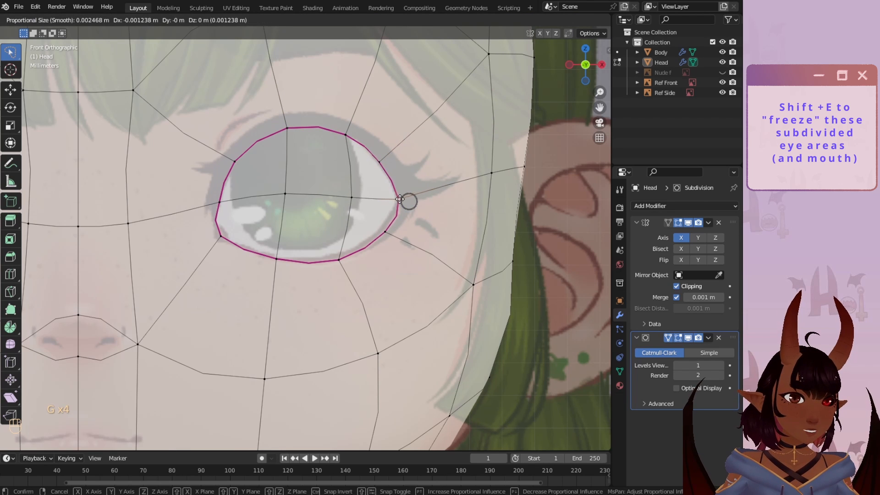
pyautogui.click(384, 236)
pyautogui.click(384, 237)
pyautogui.press('g')
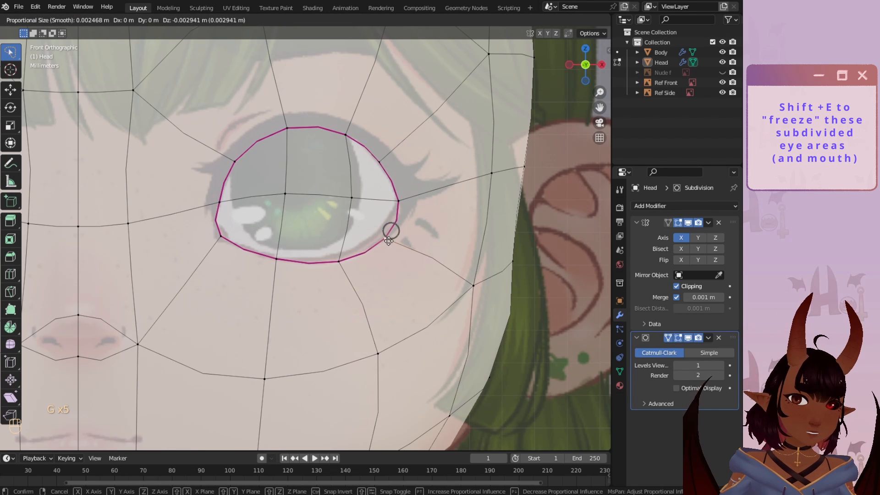
# - Refine the eye's outer corner, top and inner corner vertices, slide the lower inner vertex by a factor of 0.004, and deselect everything
pyautogui.click(389, 222)
pyautogui.press('g')
pyautogui.press('g')
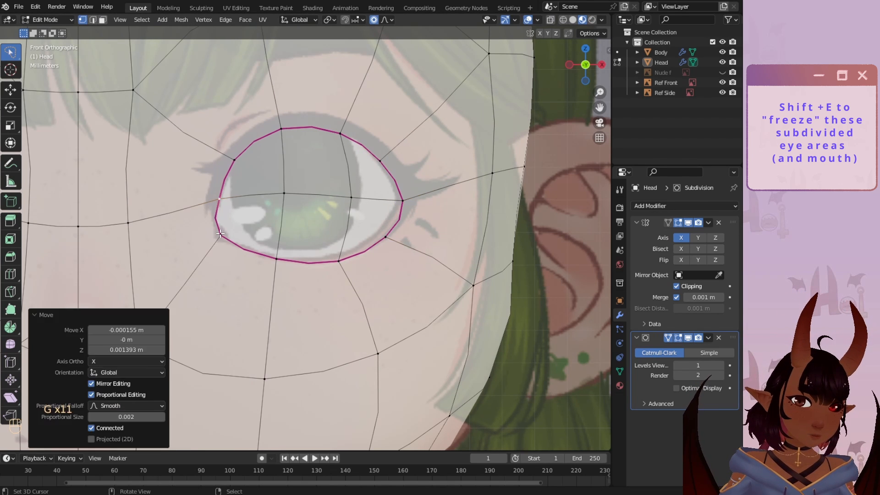
pyautogui.click(227, 242)
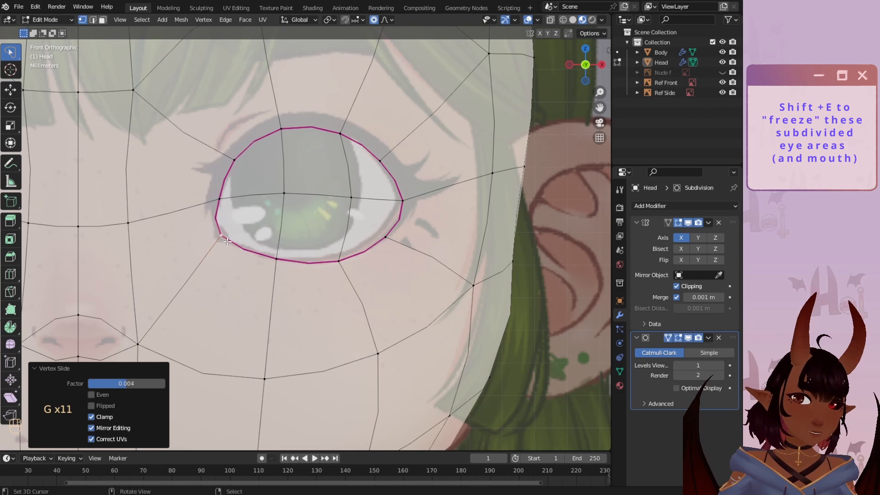
pyautogui.press('a')
pyautogui.press('a')
pyautogui.scroll(-5, 294, 259)
pyautogui.scroll(2, 294, 259)
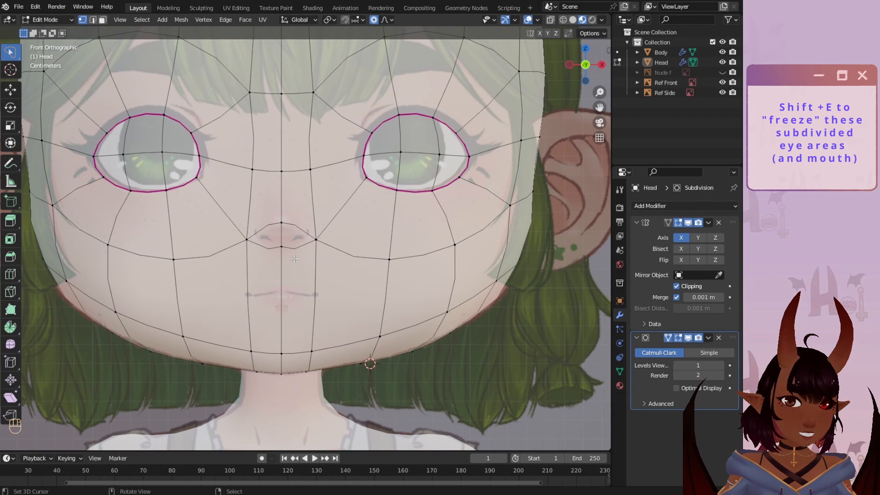
pyautogui.scroll(-2, 308, 236)
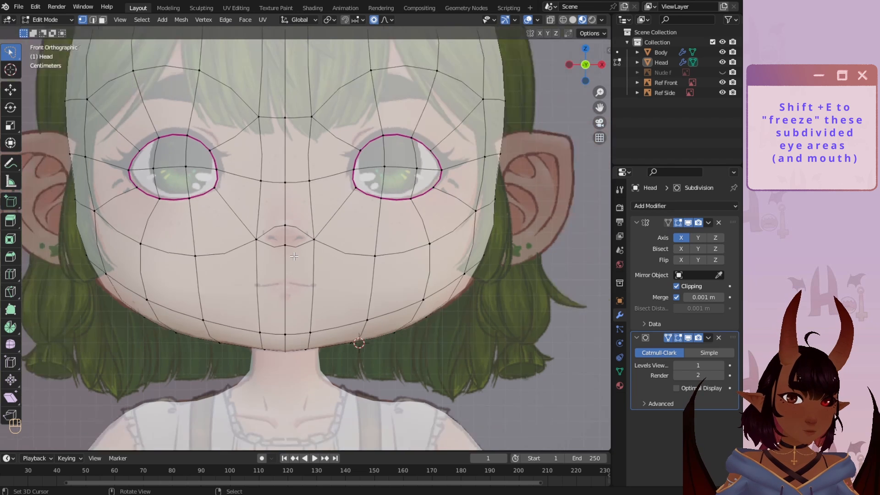
# - Select the faces covering the mouth and inset them with Boundary off and a thickness of about 0.0217 m
pyautogui.scroll(3, 309, 236)
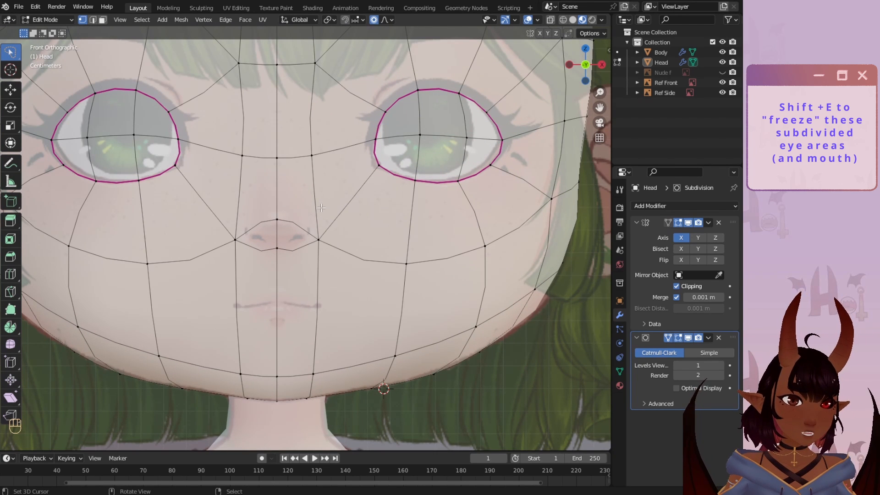
pyautogui.keyDown('shift'); pyautogui.moveTo(320, 208); pyautogui.dragTo(311, 165, button='middle'); pyautogui.keyUp('shift')
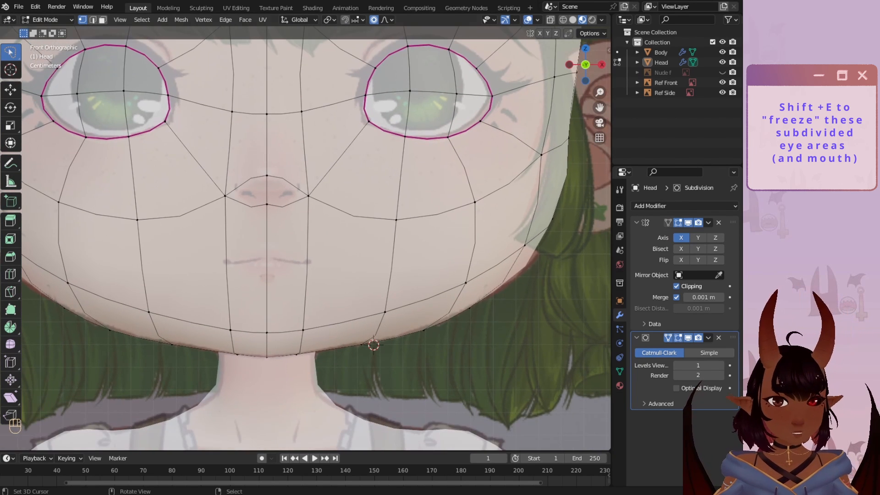
pyautogui.click(103, 19)
pyautogui.click(316, 262)
pyautogui.keyDown('shift'); pyautogui.click(289, 263); pyautogui.keyUp('shift')
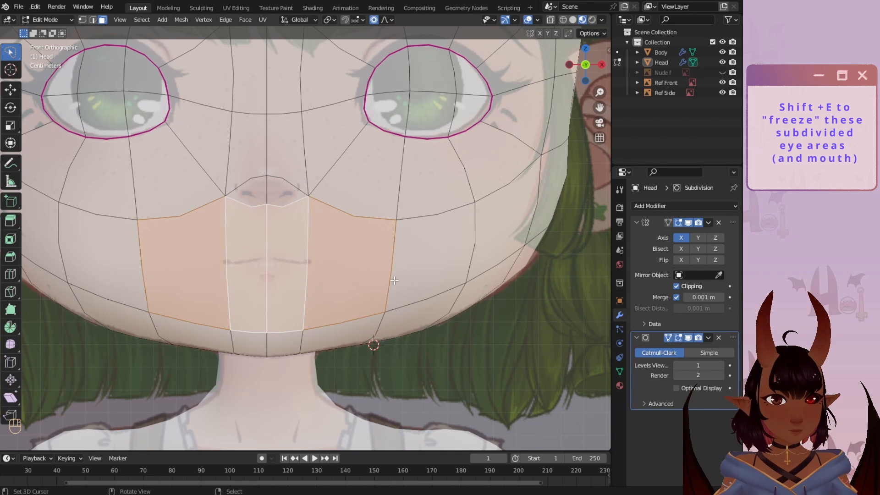
pyautogui.scroll(-3, 395, 281)
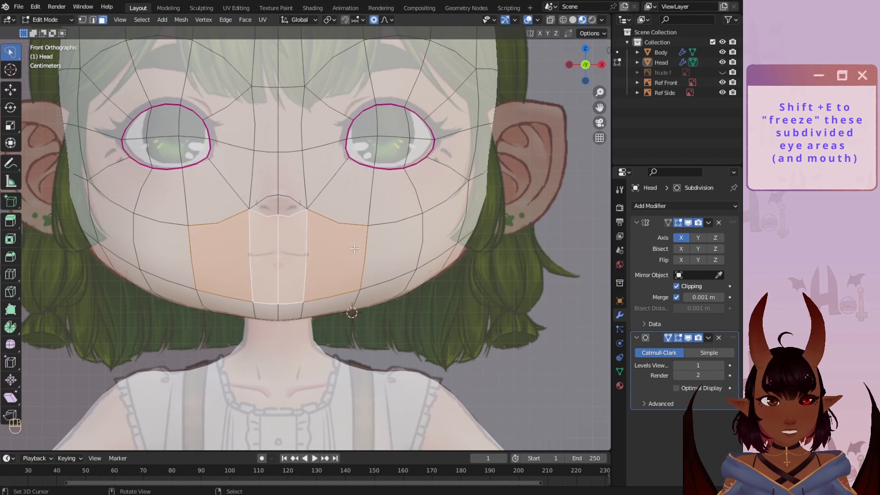
pyautogui.press('i')
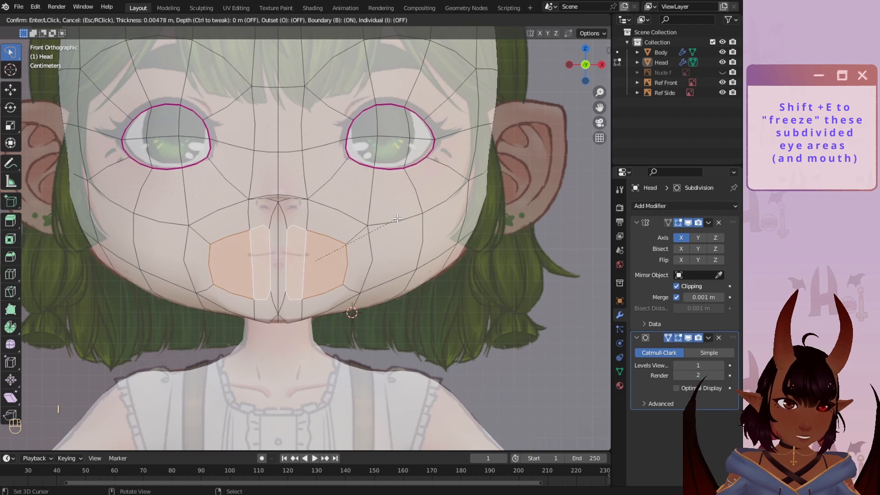
pyautogui.press('b')
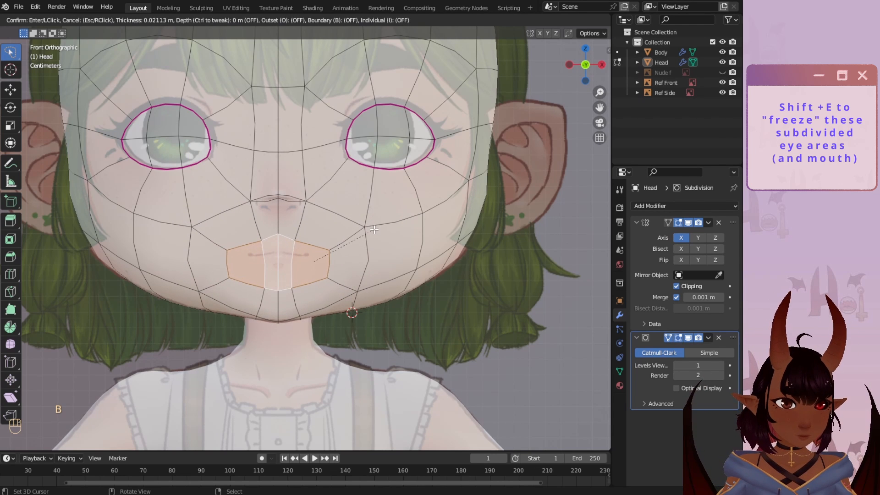
pyautogui.click(375, 229)
# - Flatten the inset mouth faces to 0.092 along Z, and scale them uniformly by 0.525 to approach the drawn mouth's width
pyautogui.scroll(2, 295, 231)
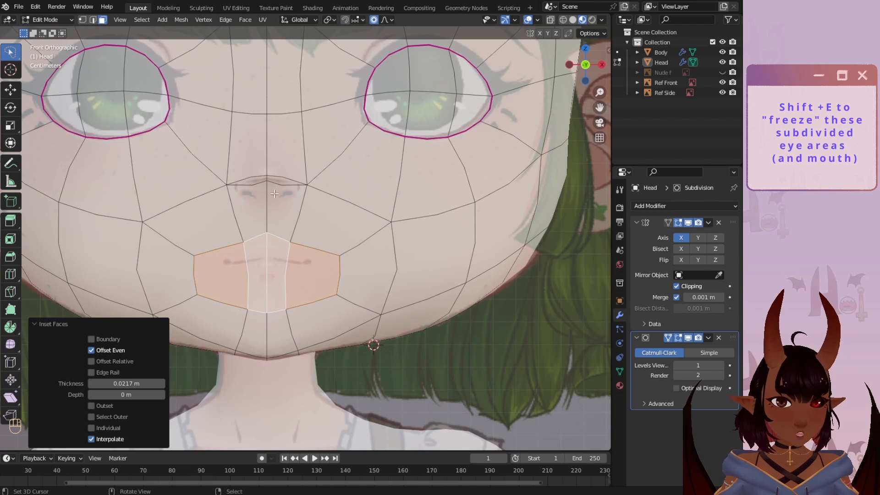
pyautogui.press('s')
pyautogui.press('z')
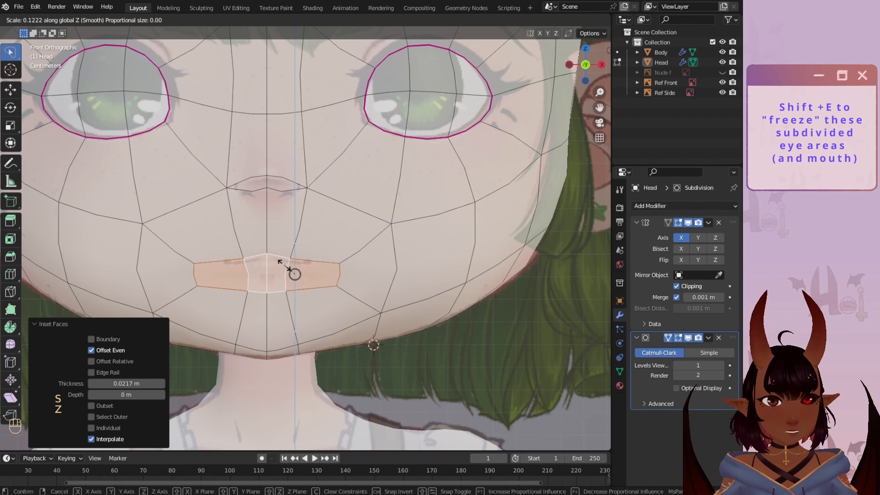
pyautogui.click(295, 272)
pyautogui.press('s')
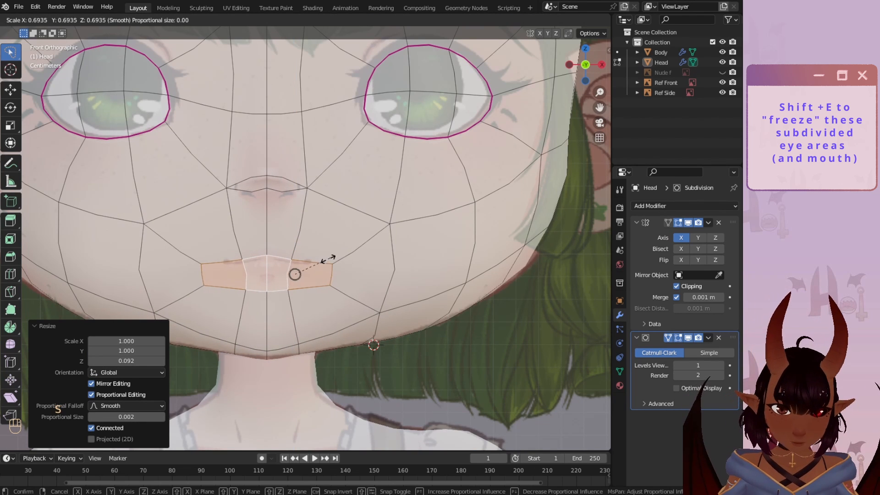
pyautogui.click(320, 265)
# - Raise the mouth faces about 0.0042 m onto the drawn mouth line and deselect everything
pyautogui.press('g')
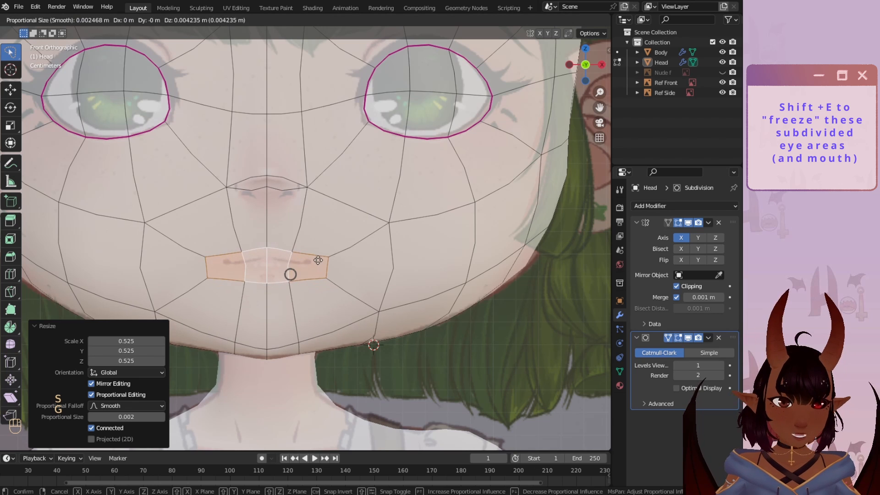
pyautogui.click(326, 263)
pyautogui.scroll(-2, 344, 237)
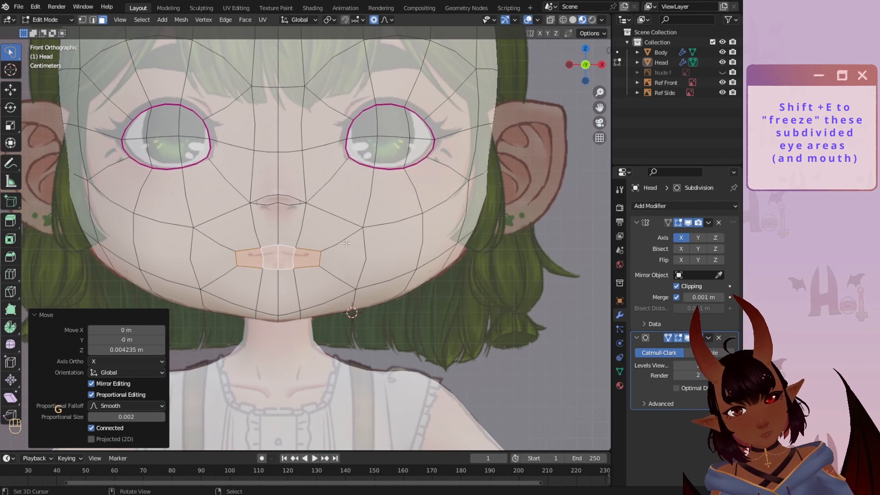
pyautogui.scroll(1, 346, 243)
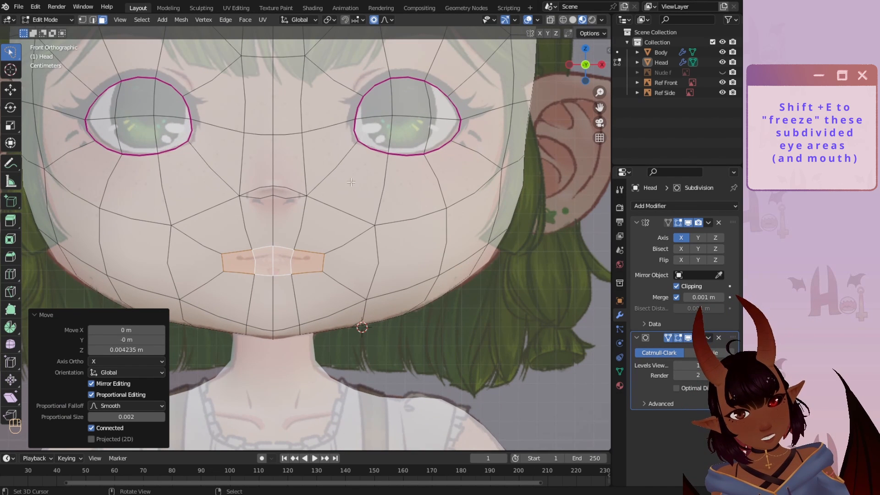
pyautogui.scroll(-2, 328, 244)
pyautogui.press('a')
pyautogui.press('a')
pyautogui.scroll(2, 334, 247)
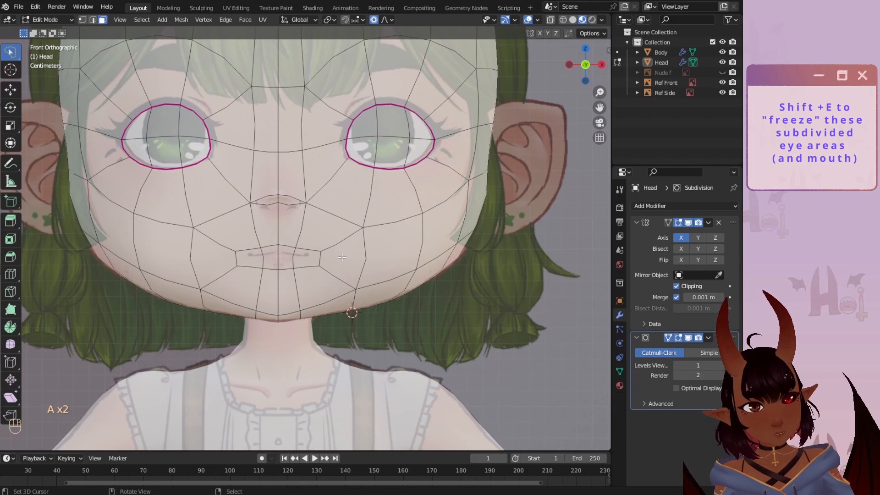
# - Add one edge loop around the mouth, midway through the surrounding ring of faces, and deselect everything
pyautogui.hotkey('ctrl', 'r')
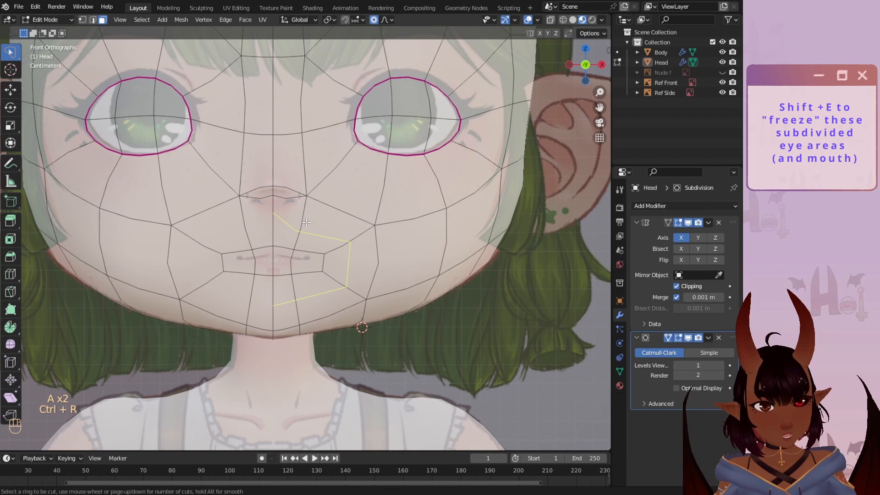
pyautogui.click(306, 222)
pyautogui.press('a')
pyautogui.press('a')
pyautogui.scroll(2, 318, 203)
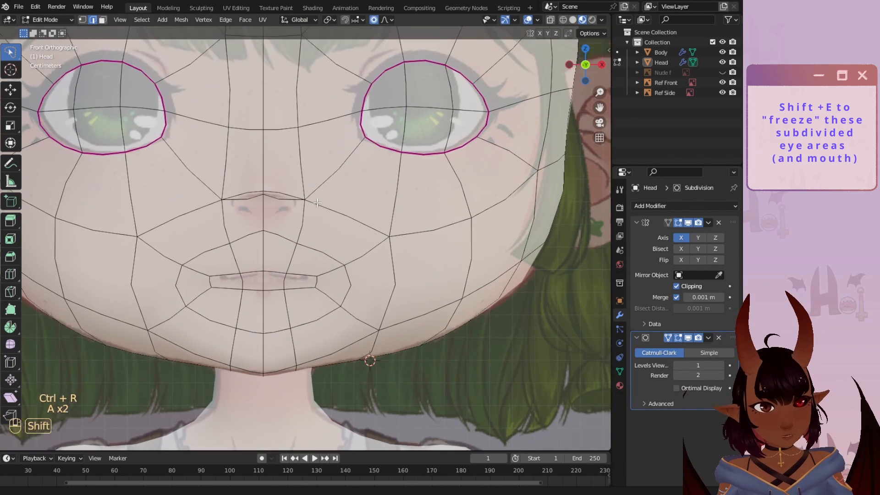
# - Knife a new edge from the centre of the nose bridge across to the cheek vertex beside the mouth, and deselect everything
pyautogui.scroll(1, 314, 209)
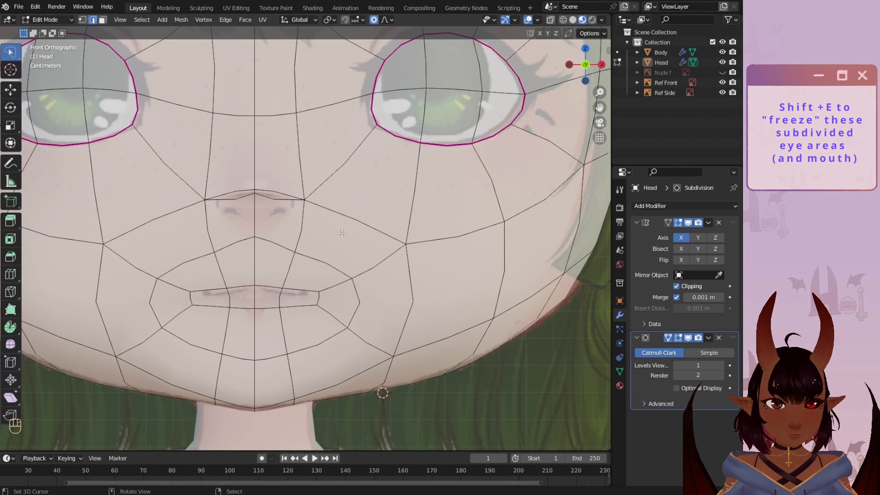
pyautogui.press('k')
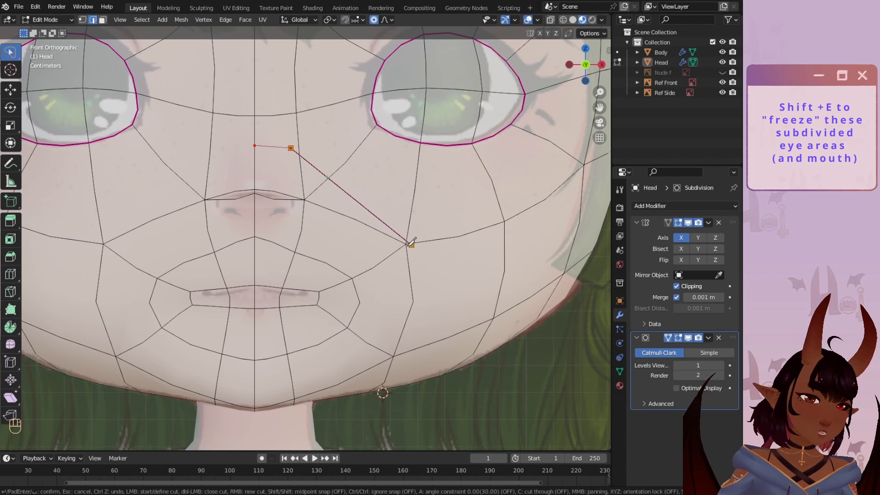
pyautogui.press('Return')
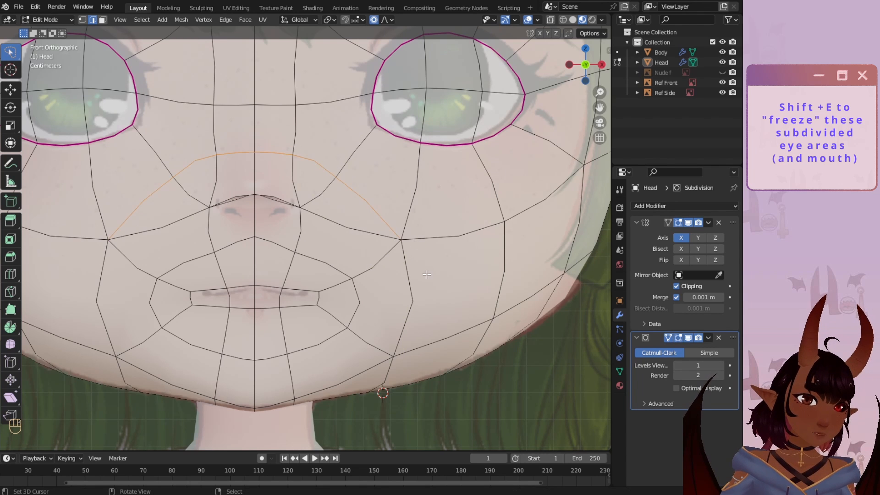
pyautogui.press('a')
pyautogui.press('a')
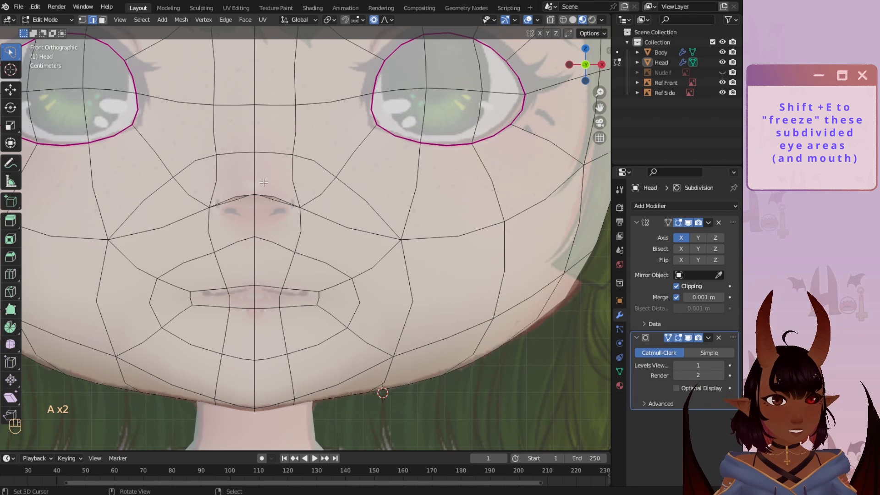
# - With X-ray temporarily on, slide the hidden centre vertex under the nose by a factor of 1.000, and deselect everything
pyautogui.click(82, 19)
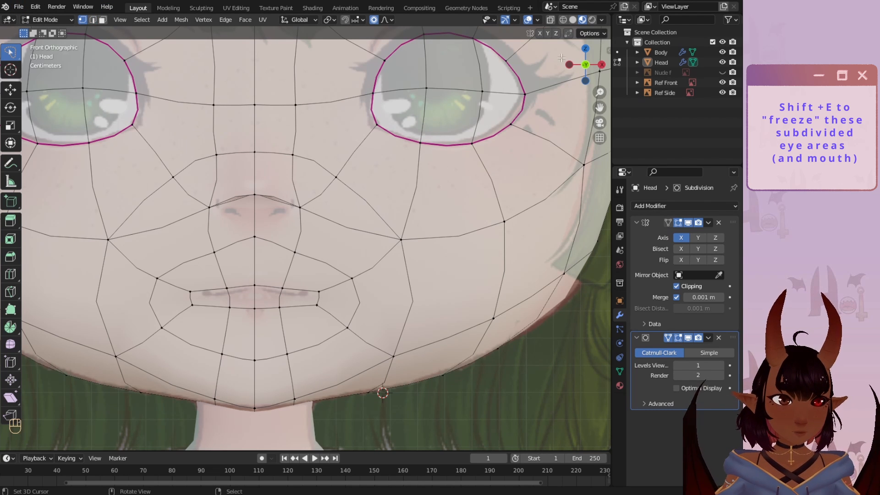
pyautogui.click(550, 20)
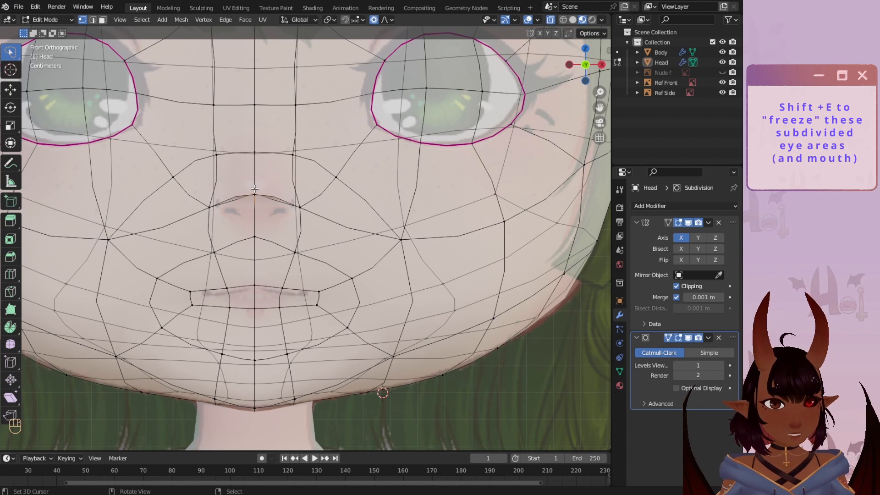
pyautogui.click(274, 210)
pyautogui.press('g')
pyautogui.press('g')
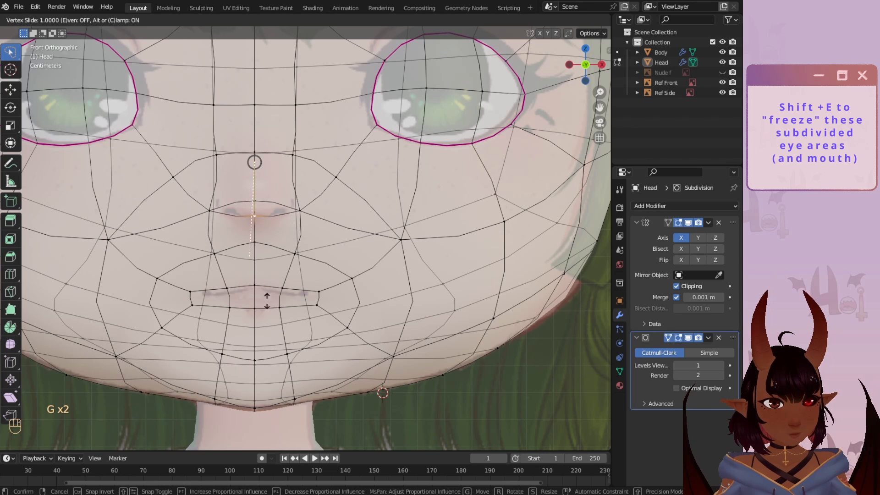
pyautogui.click(267, 300)
pyautogui.click(550, 20)
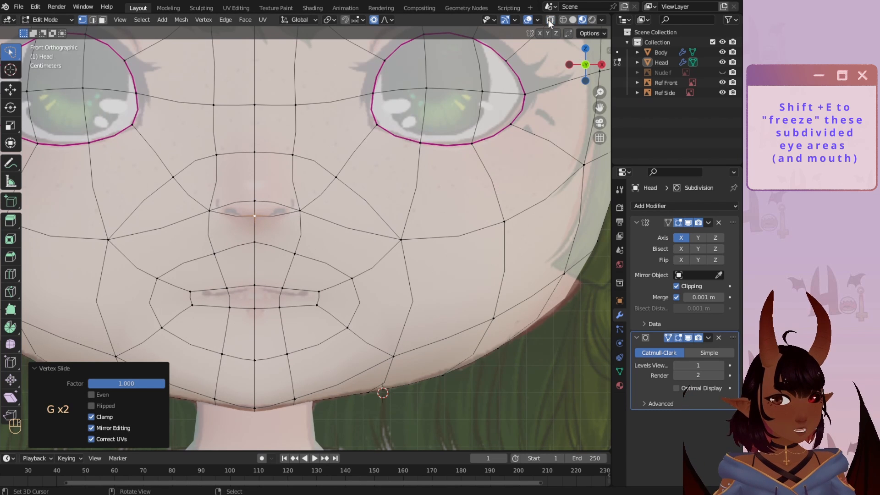
pyautogui.press('a')
pyautogui.press('a')
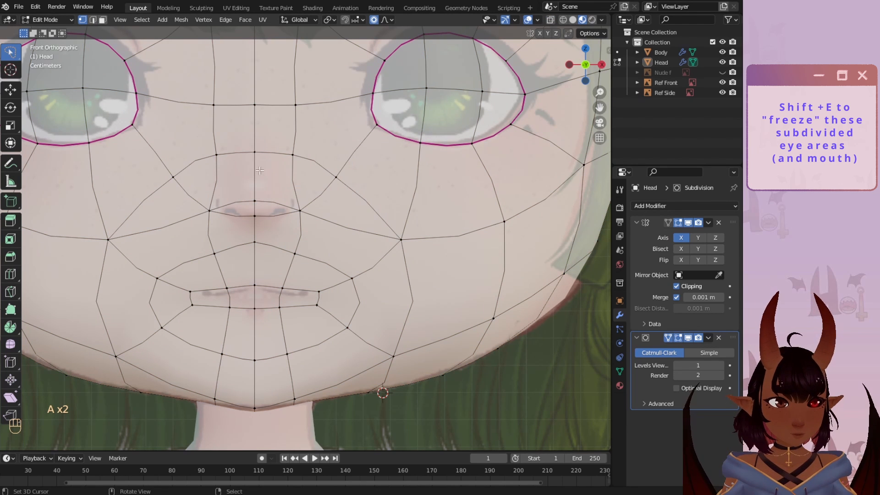
# - Dissolve the diagonal edge between the nose corner and the new cheek cut, and lower the vertex beside the nose bridge
pyautogui.press('x')
pyautogui.click(313, 199)
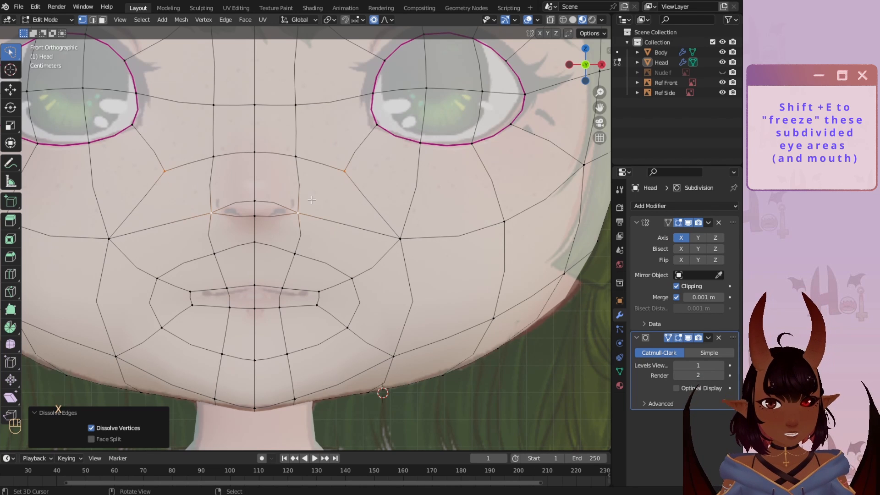
pyautogui.click(299, 155)
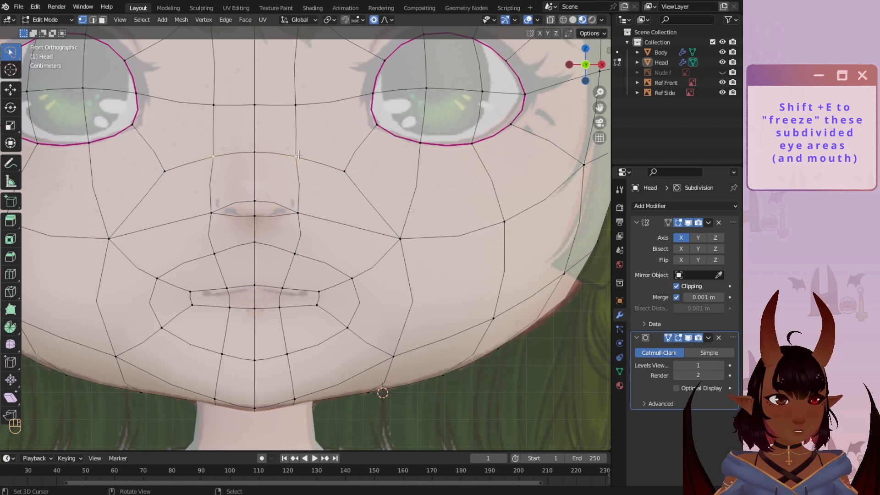
pyautogui.press('g')
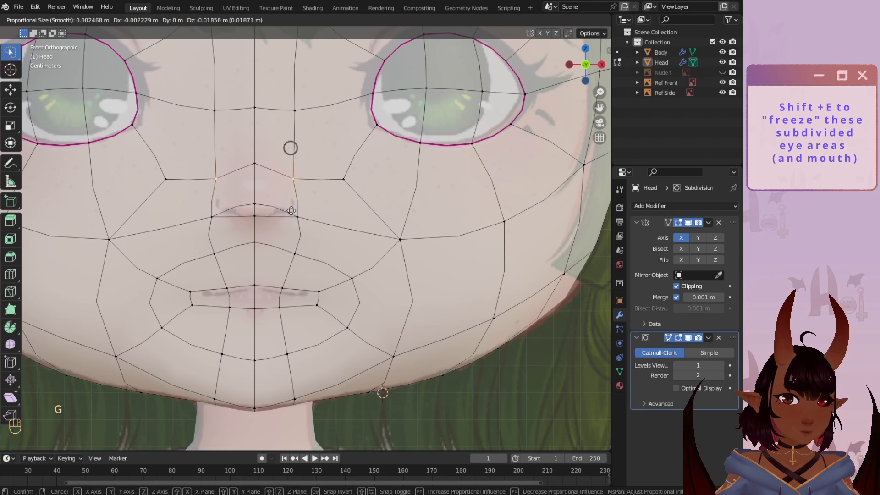
pyautogui.click(300, 222)
# - Move the nose corner vertex slightly outward and reposition the nose's centre vertex to follow the reference
pyautogui.press('g')
pyautogui.click(297, 214)
pyautogui.click(255, 216)
pyautogui.press('g')
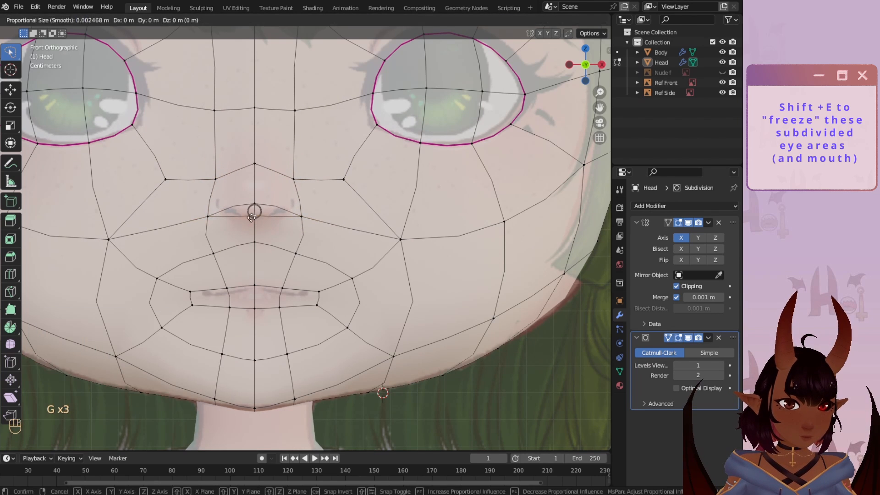
pyautogui.click(252, 235)
pyautogui.press('g')
pyautogui.click(252, 215)
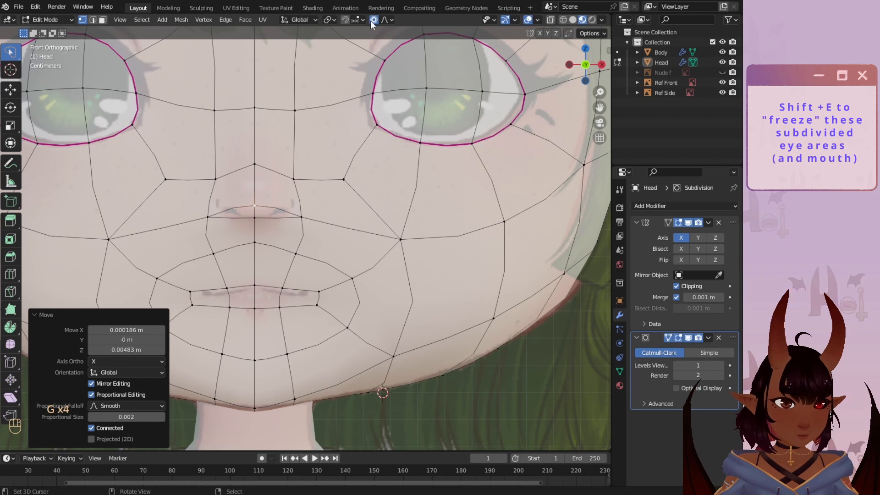
# - Turn proportional editing off and lower the bottom centre vertex of the nose by about 0.007 m
pyautogui.press('g')
pyautogui.press('g')
pyautogui.scroll(1, 266, 184)
pyautogui.click(249, 178)
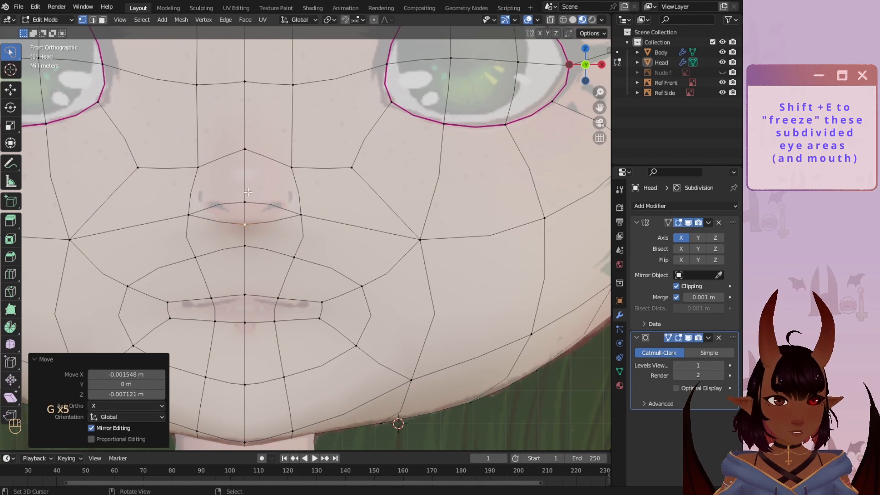
# - Move the nose corner vertex about 0.002 m inward and 0.006 m upward to match the reference nostril
pyautogui.rightClick(299, 216)
pyautogui.press('g')
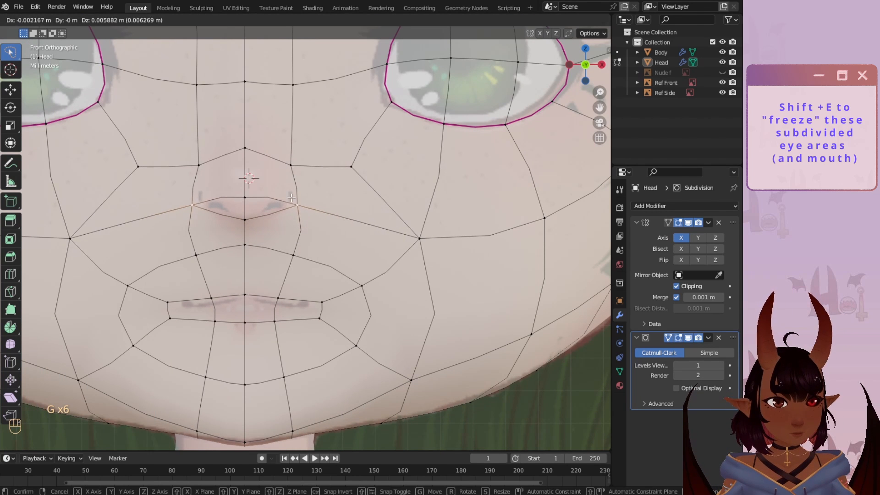
pyautogui.click(294, 205)
# - Knife a connecting edge from above the mouth corner to the edge between the nose corner and cheek, and deselect everything
pyautogui.scroll(-3, 321, 211)
pyautogui.keyDown('shift'); pyautogui.moveTo(354, 215); pyautogui.dragTo(352, 205, button='middle'); pyautogui.keyUp('shift')
pyautogui.scroll(1, 331, 201)
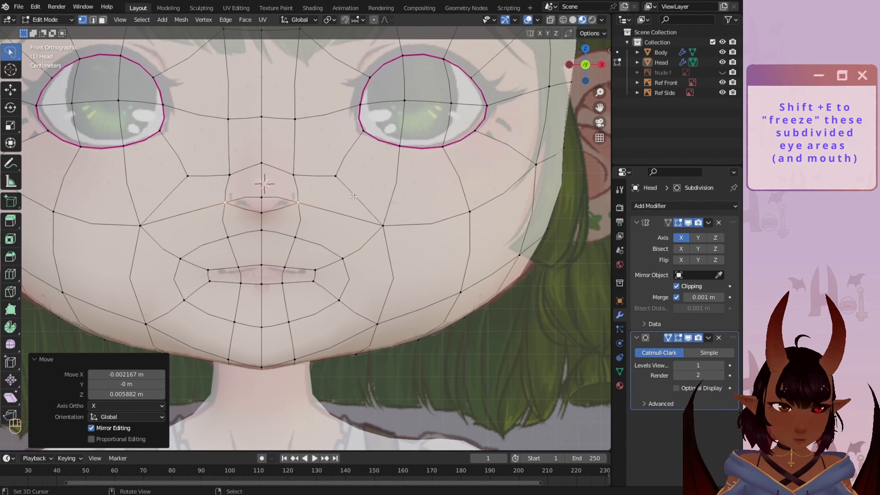
pyautogui.press('k')
pyautogui.click(315, 271)
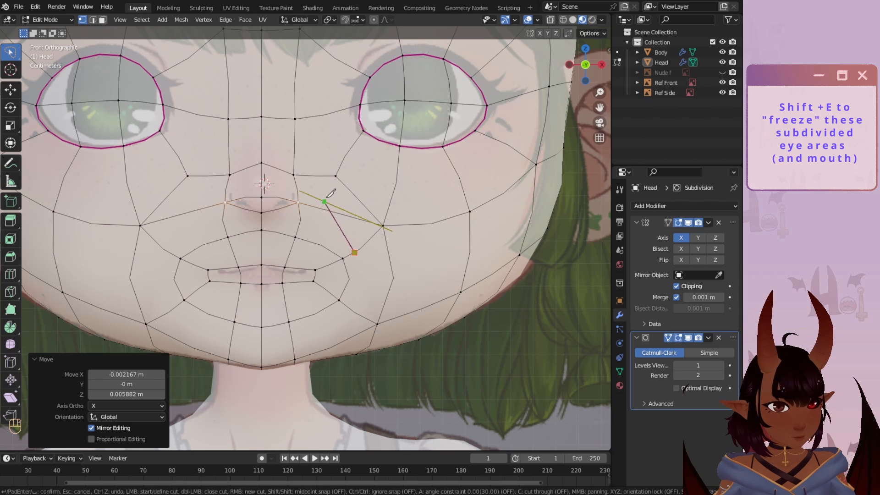
pyautogui.press('Return')
pyautogui.press('a')
pyautogui.press('a')
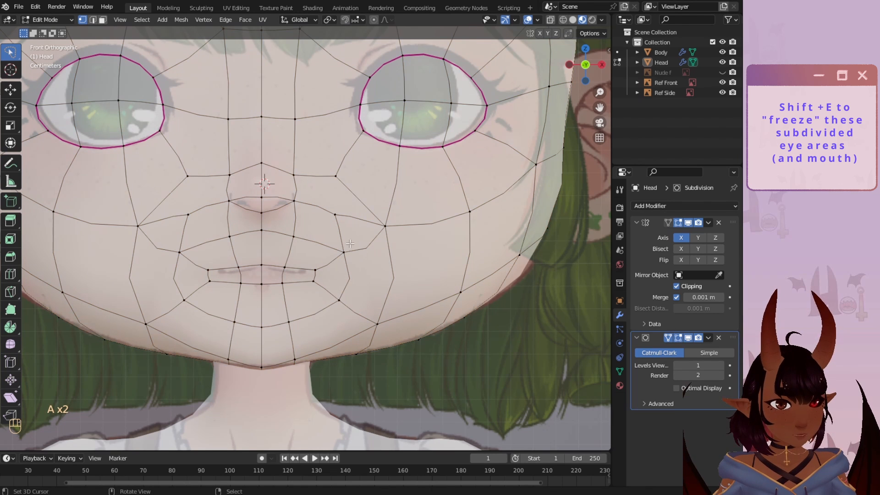
# - Begin a Knife cut at the horizontal edge beside the nose bridge
pyautogui.press('k')
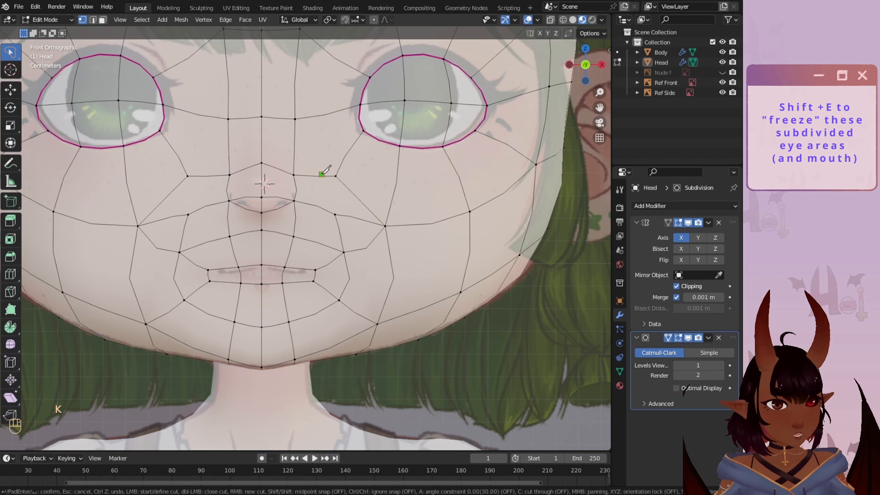
# - Finish the knife cut beside the nose and dissolve the edge connecting it to the cheek vertex on each side
pyautogui.press('Return')
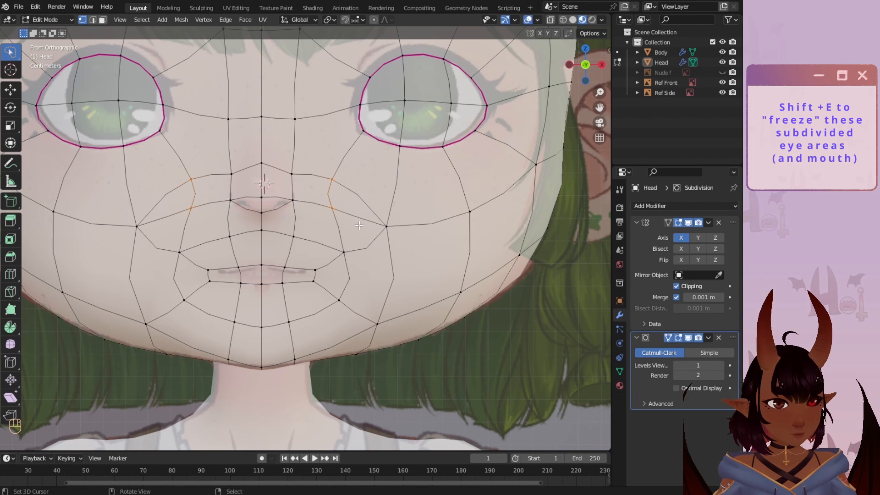
pyautogui.press('a')
pyautogui.press('a')
pyautogui.scroll(1, 350, 183)
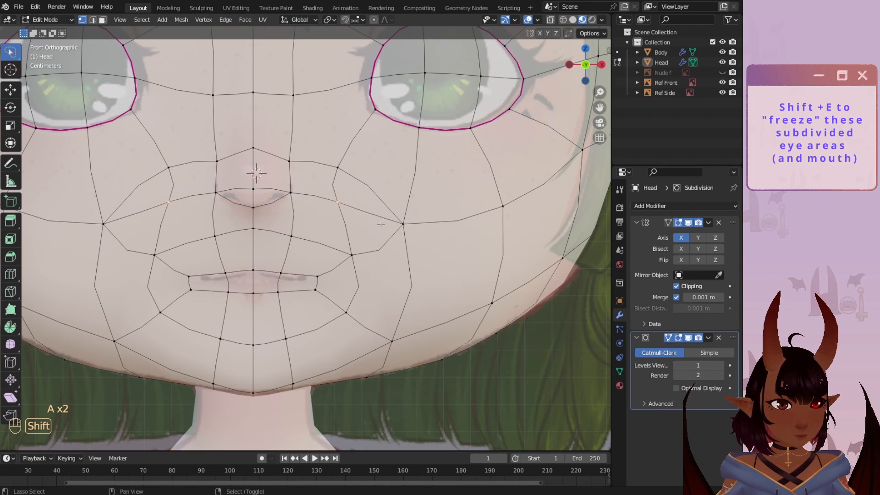
pyautogui.press('x')
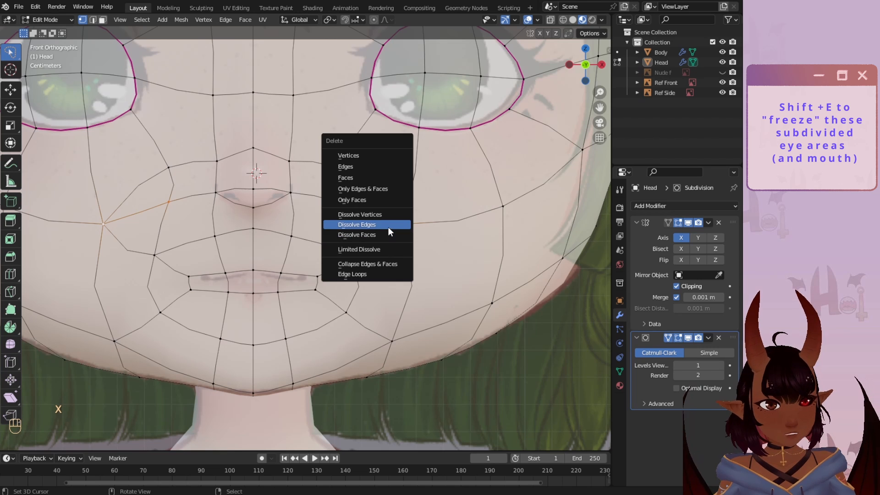
pyautogui.click(389, 227)
pyautogui.scroll(-1, 293, 266)
pyautogui.press('a')
pyautogui.press('a')
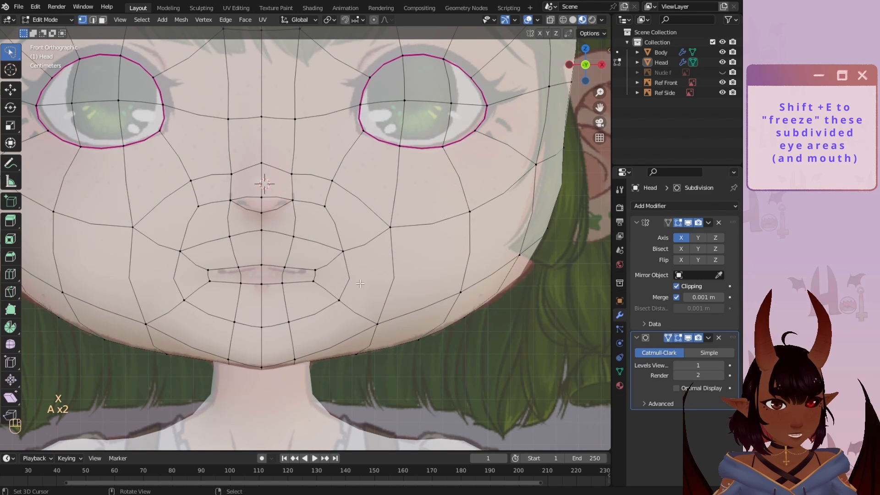
# - Raise the vertex at the upper side of the nose and vertex-slide its outer neighbour about 0.24 towards the inner eye
pyautogui.rightClick(298, 171)
pyautogui.press('g')
pyautogui.click(301, 154)
pyautogui.rightClick(334, 178)
pyautogui.press('g')
pyautogui.press('g')
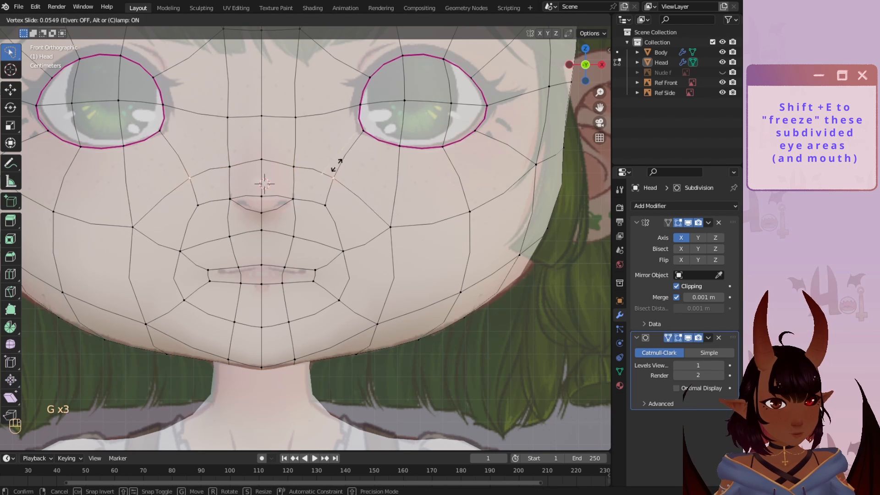
pyautogui.click(342, 160)
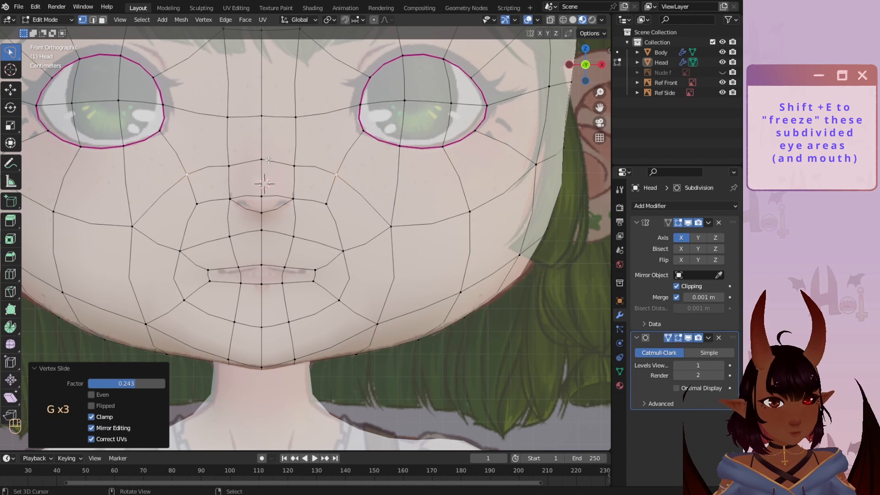
# - Raise the centre vertex above the nose and vertex-slide the vertex beside it up along the nose bridge
pyautogui.rightClick(267, 155)
pyautogui.press('g')
pyautogui.click(268, 145)
pyautogui.rightClick(294, 163)
pyautogui.press('g')
pyautogui.press('g')
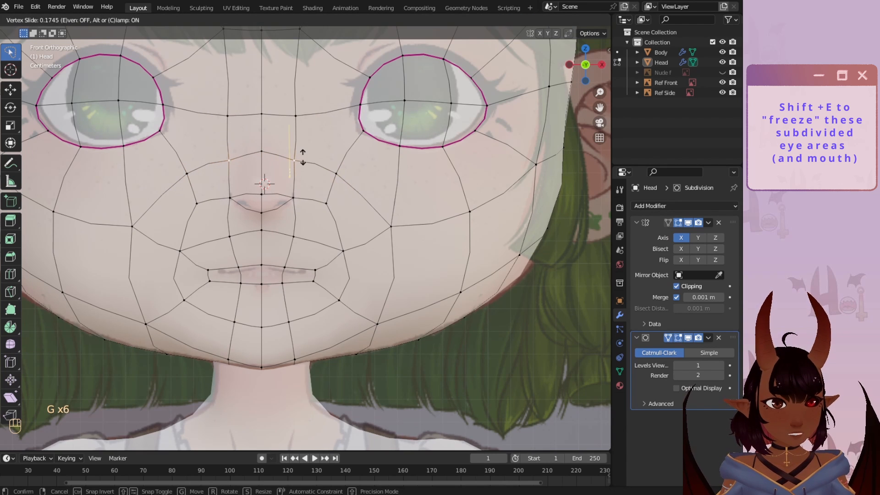
pyautogui.click(330, 172)
# - Move the two cheek vertices beside the nostril slightly down and outward to even out the loop around the nose
pyautogui.press('g')
pyautogui.click(337, 182)
pyautogui.rightClick(327, 204)
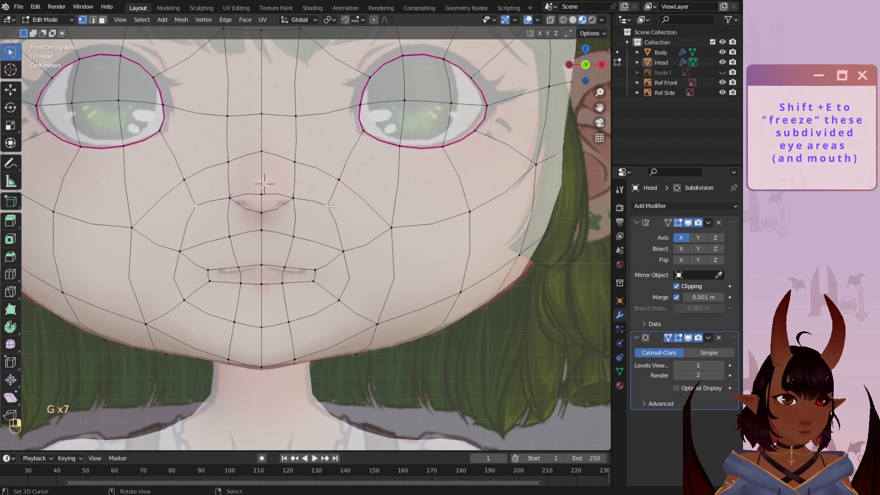
pyautogui.press('g')
pyautogui.click(334, 227)
# - Move the upper outer vertex of the loop around the mouth slightly outward and nudge the lower outer vertex
pyautogui.rightClick(344, 252)
pyautogui.press('g')
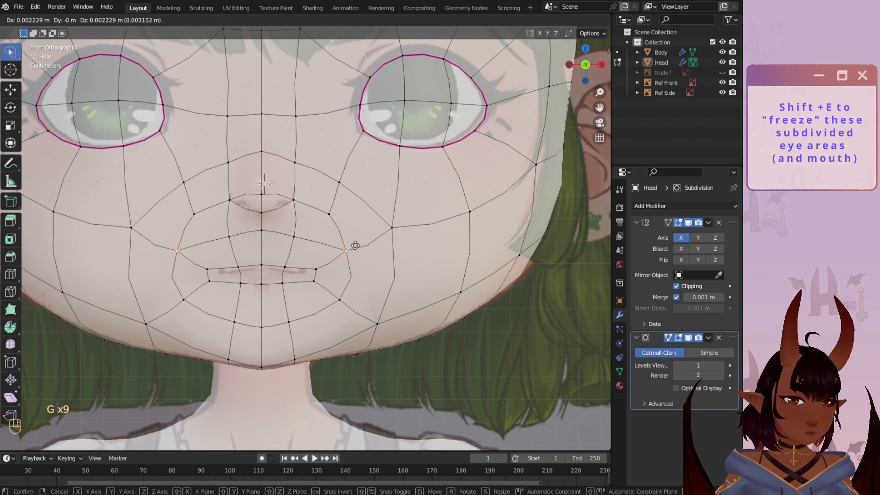
pyautogui.click(356, 245)
pyautogui.rightClick(339, 299)
pyautogui.press('g')
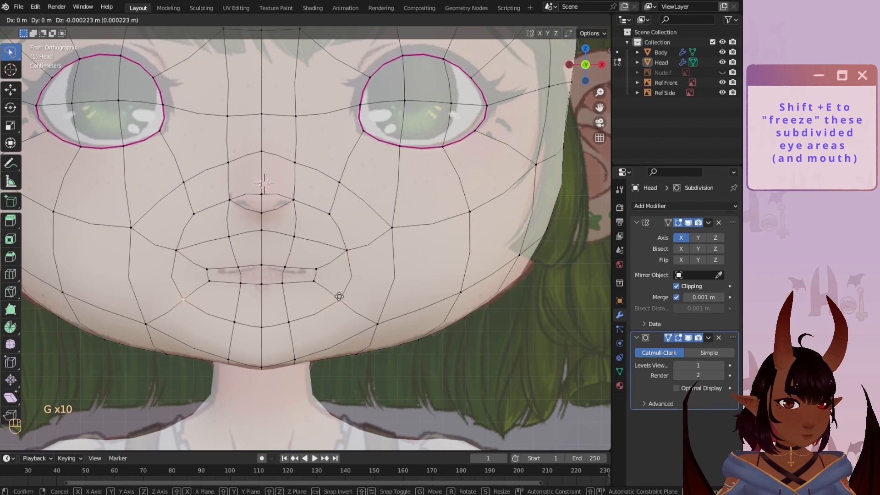
pyautogui.click(339, 298)
# - Select all edges outlining the mouth opening and crease them so subdivision keeps the mouth shape sharp
pyautogui.scroll(2, 339, 298)
pyautogui.keyDown('shift'); pyautogui.moveTo(266, 257); pyautogui.dragTo(326, 260, button='middle'); pyautogui.keyUp('shift')
pyautogui.scroll(1, 325, 261)
pyautogui.rightClick(223, 288)
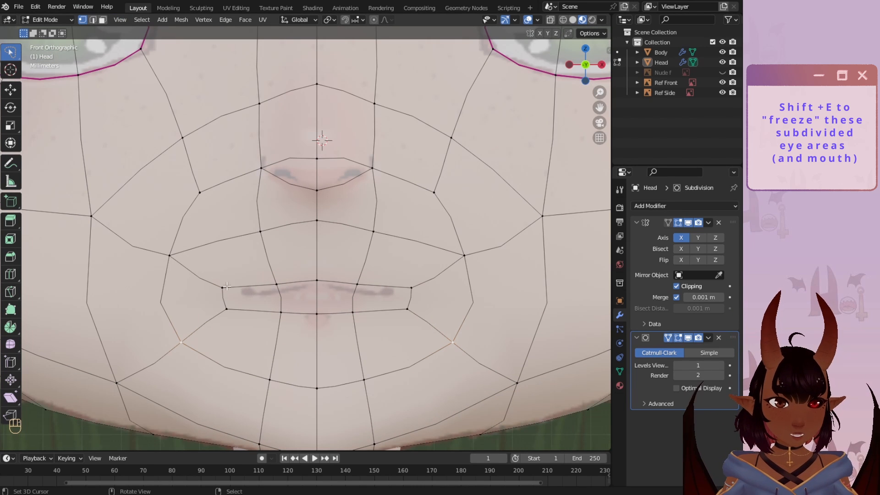
pyautogui.keyDown('shift'); pyautogui.rightClick(229, 307); pyautogui.keyUp('shift')
pyautogui.keyDown('shift'); pyautogui.rightClick(288, 313); pyautogui.keyUp('shift')
pyautogui.keyDown('shift'); pyautogui.rightClick(318, 314); pyautogui.keyUp('shift')
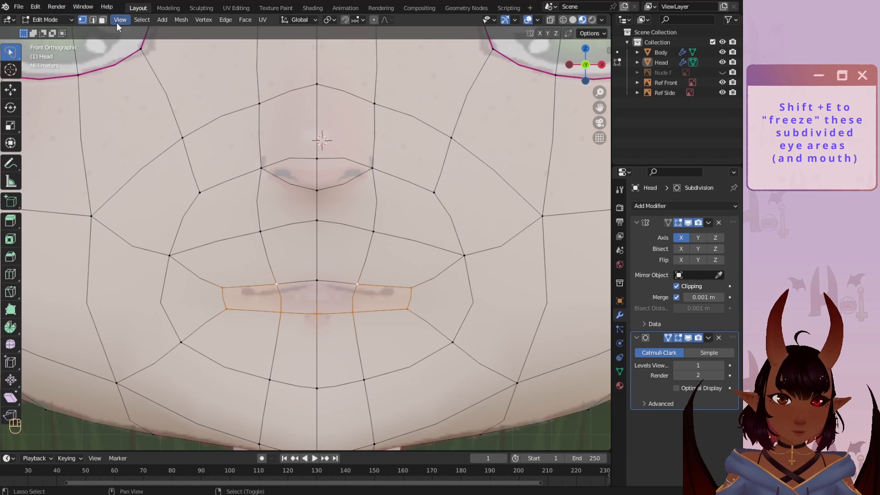
pyautogui.click(93, 20)
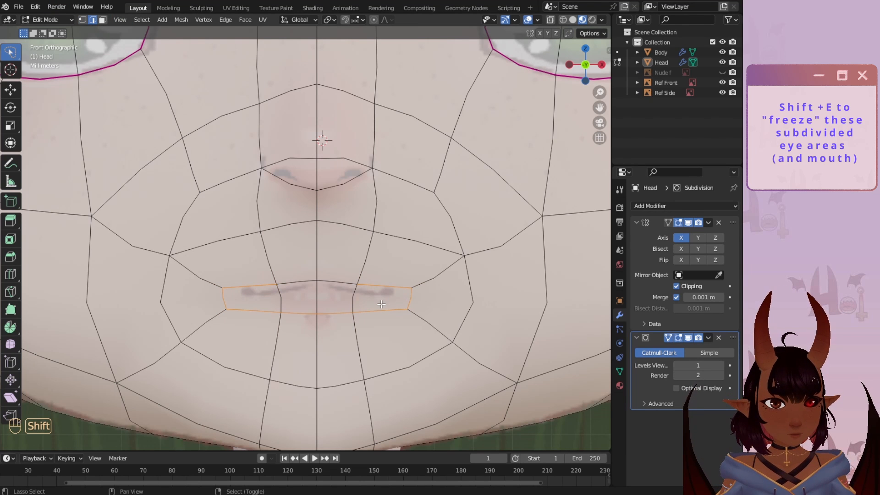
pyautogui.keyDown('shift'); pyautogui.rightClick(347, 286); pyautogui.keyUp('shift')
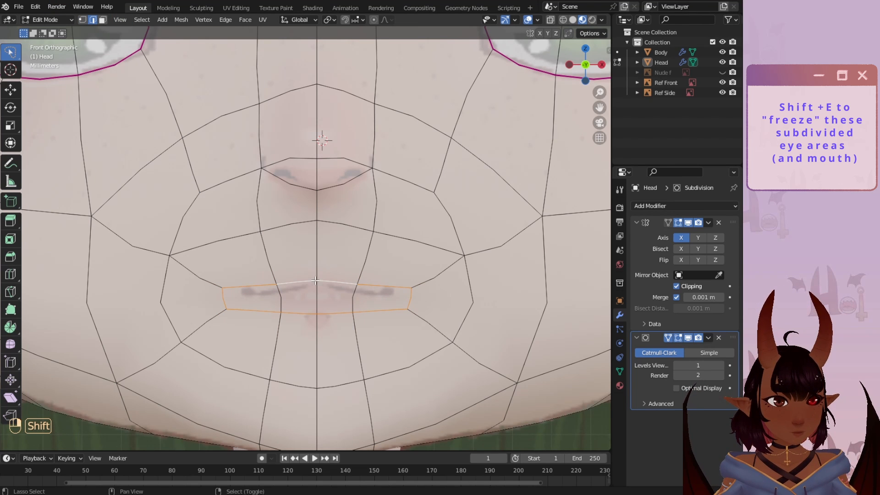
pyautogui.click(320, 188)
# - Merge the centre vertex above the upper lip into the vertex at the bottom of the nose using At Last
pyautogui.scroll(-5, 418, 257)
pyautogui.scroll(3, 392, 242)
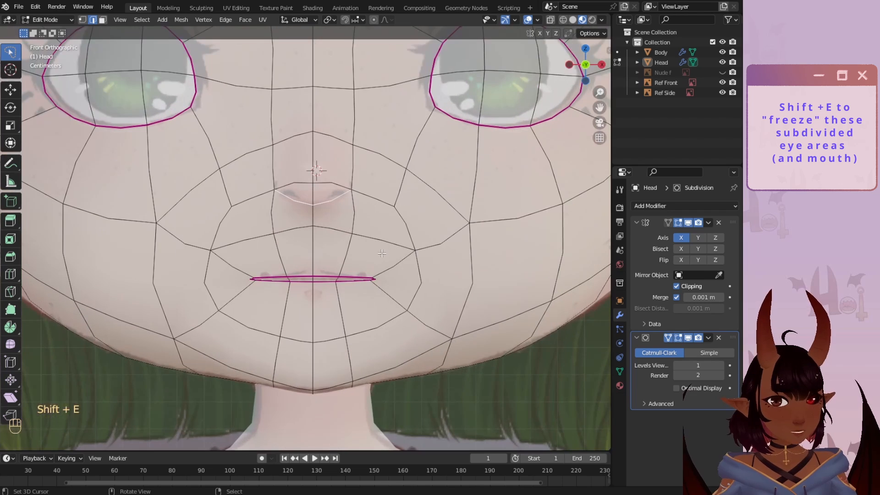
pyautogui.keyDown('shift'); pyautogui.moveTo(288, 241); pyautogui.dragTo(235, 241, button='middle'); pyautogui.keyUp('shift')
pyautogui.scroll(1, 236, 241)
pyautogui.scroll(-2, 235, 241)
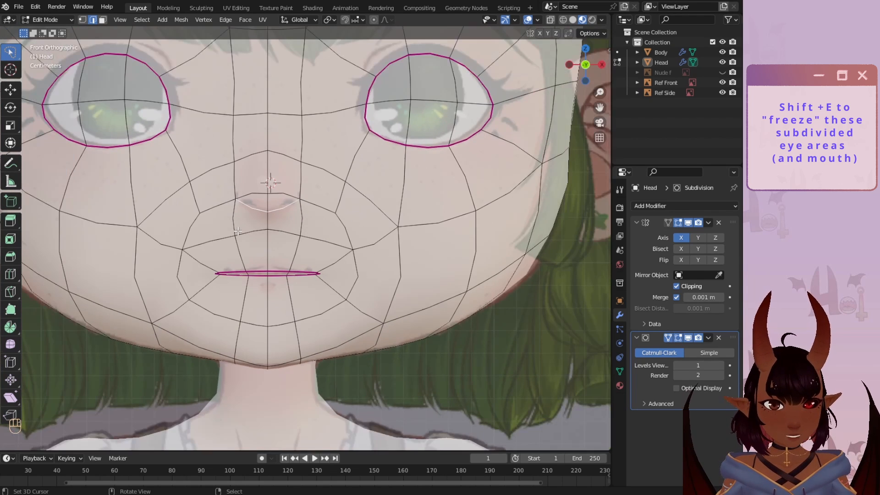
pyautogui.scroll(2, 282, 223)
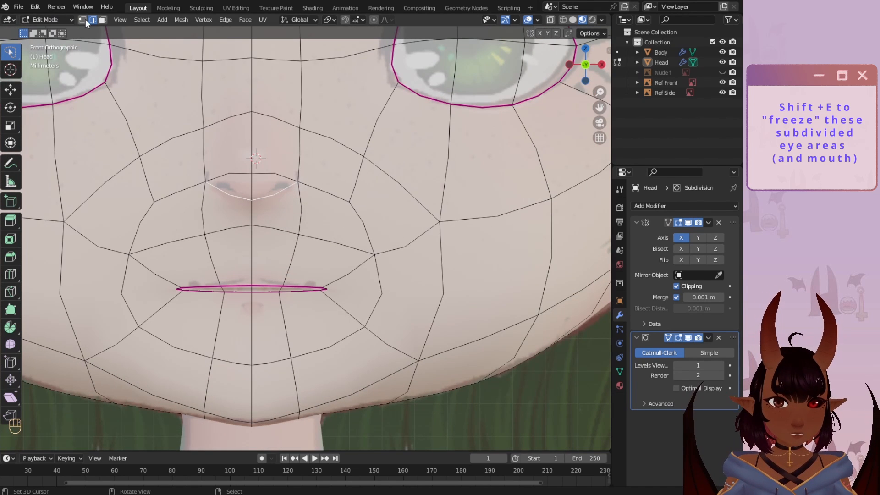
pyautogui.click(83, 20)
pyautogui.click(252, 226)
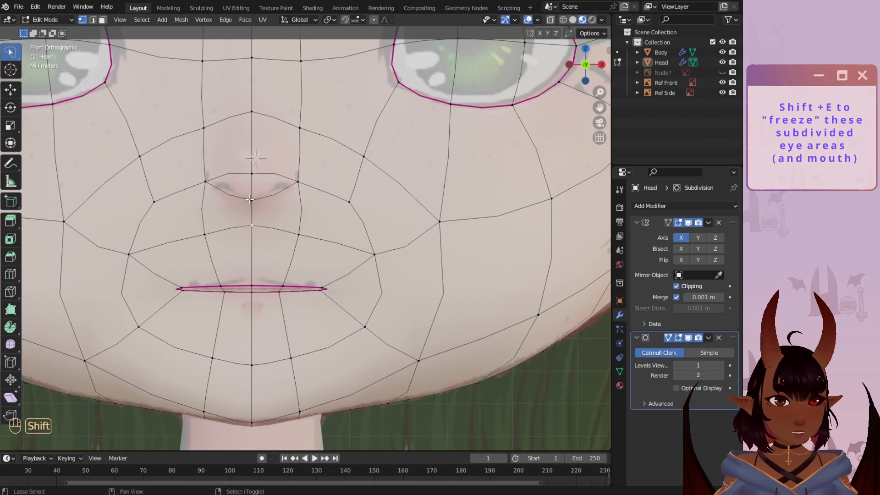
pyautogui.press('m')
pyautogui.click(251, 198)
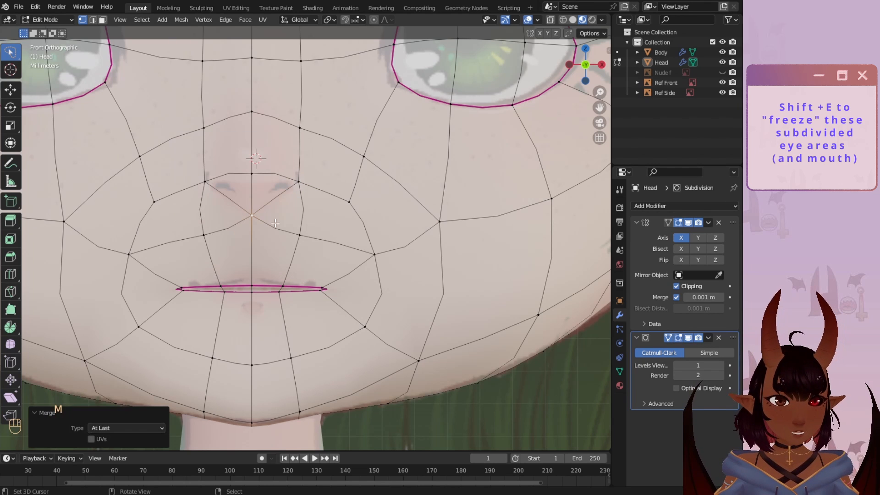
# - Merge the vertex below the nose's outer corner into that corner vertex using At Last
pyautogui.keyDown('shift'); pyautogui.click(290, 190); pyautogui.keyUp('shift')
pyautogui.press('m')
pyautogui.click(291, 188)
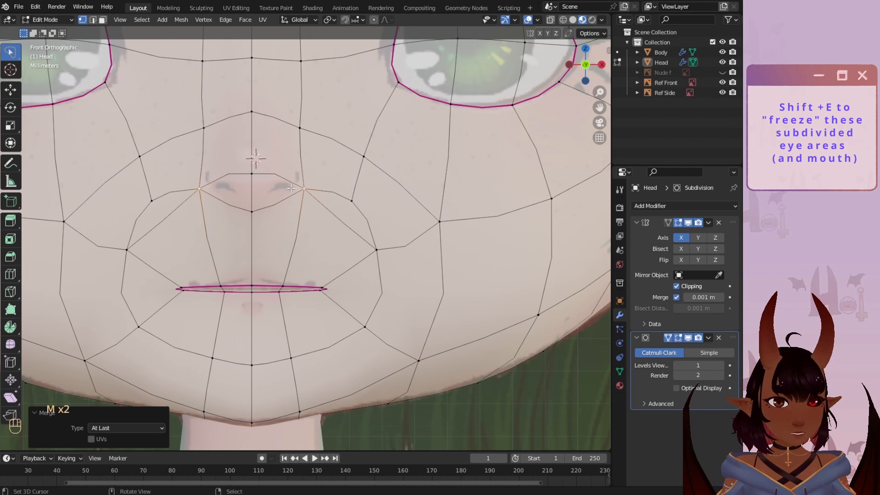
# - Dissolve the edges running from the inner eye down beside the nose to the loop around the mouth
pyautogui.scroll(-1, 376, 251)
pyautogui.press('3')
pyautogui.press('a')
pyautogui.press('a')
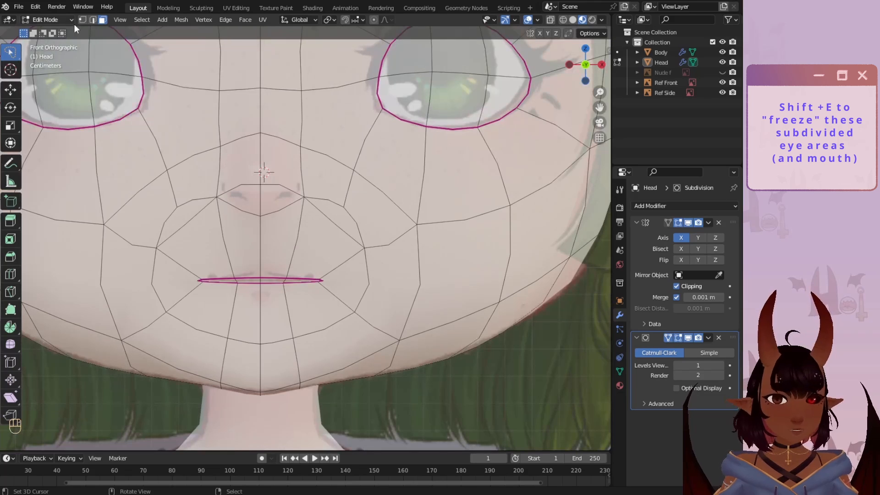
pyautogui.click(92, 20)
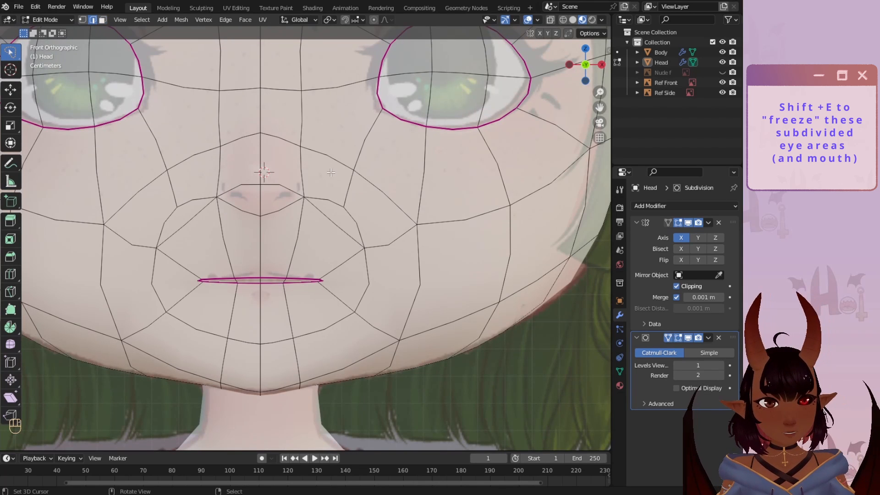
pyautogui.press('x')
pyautogui.click(357, 147)
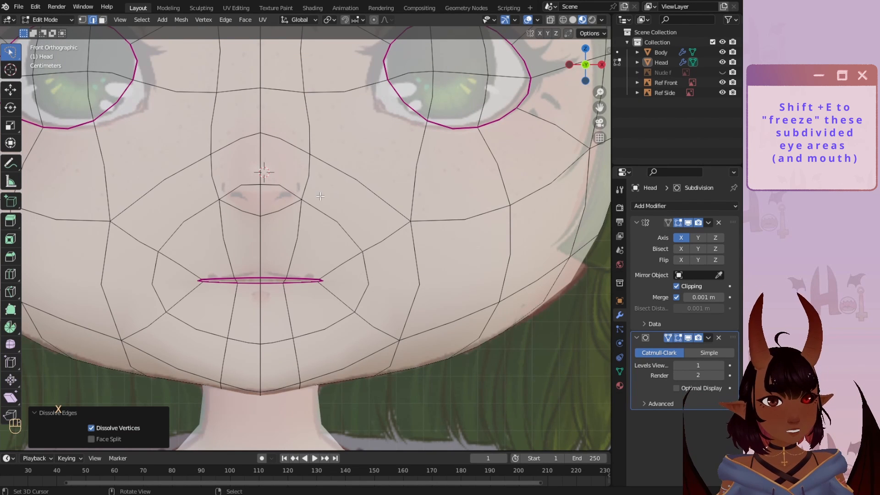
pyautogui.scroll(-3, 321, 196)
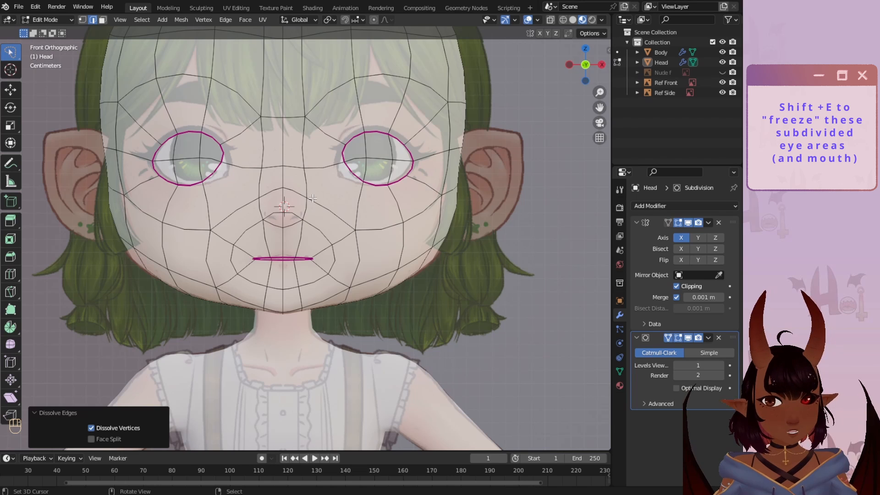
pyautogui.press('a')
pyautogui.press('a')
pyautogui.press('a')
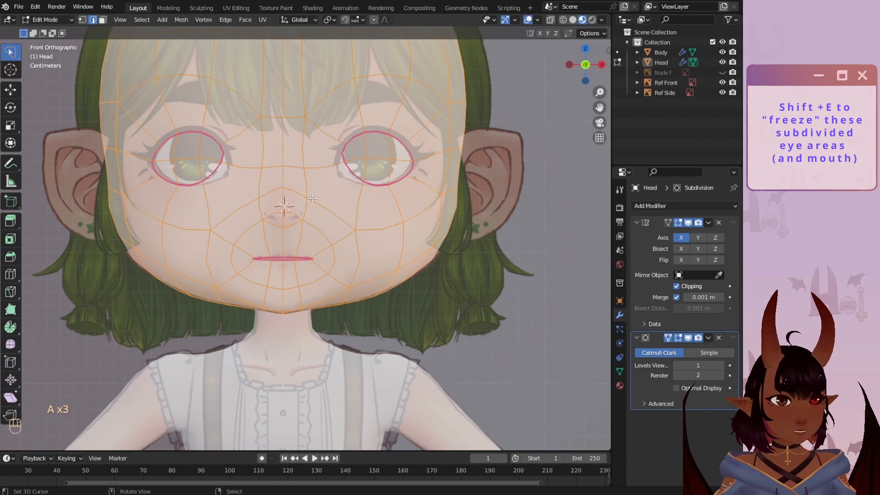
pyautogui.press('a')
pyautogui.press('a')
# - Select the faces filling the mouth outline and delete them to open the mouth
pyautogui.scroll(4, 303, 238)
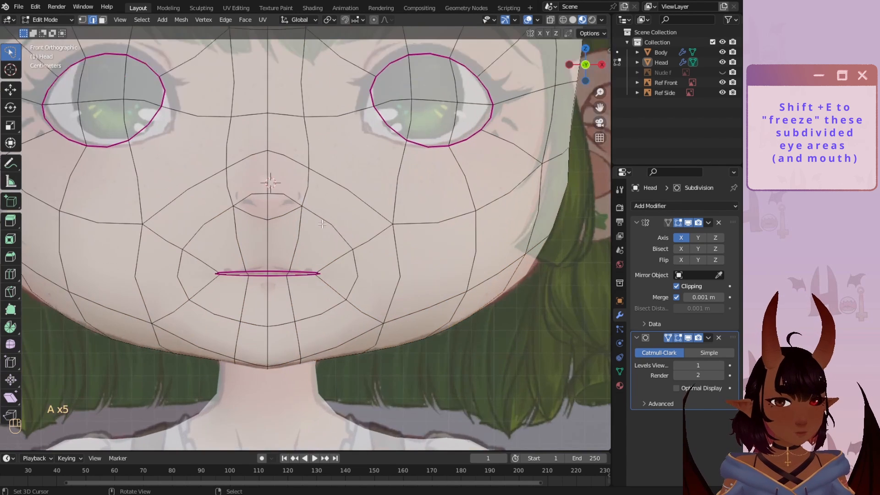
pyautogui.click(103, 20)
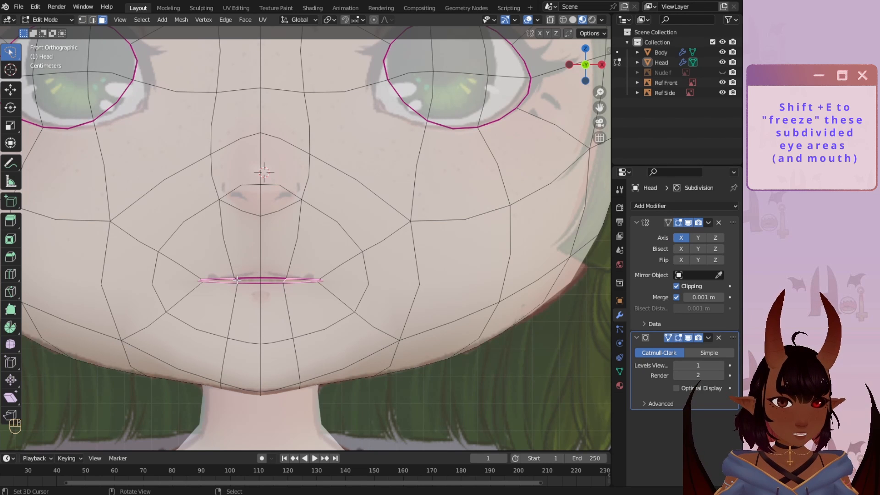
pyautogui.keyDown('shift'); pyautogui.click(264, 280); pyautogui.keyUp('shift')
pyautogui.press('x')
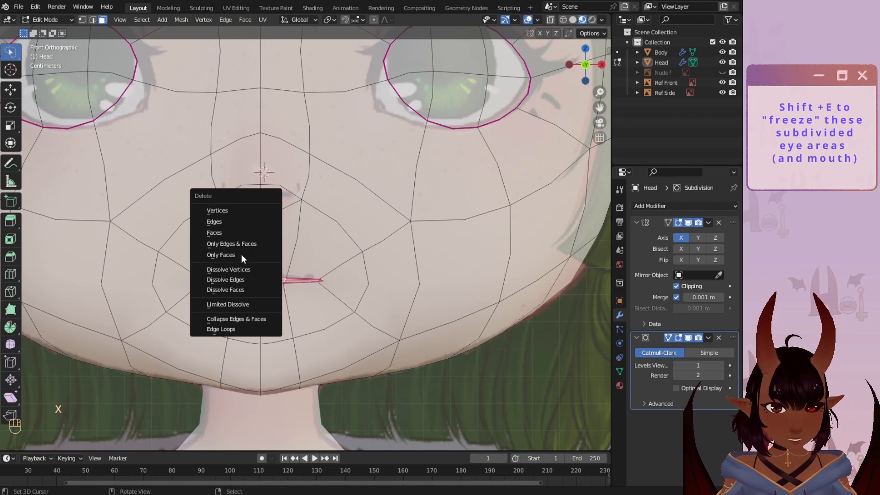
pyautogui.click(224, 230)
# - Select all six faces inside the eye outline and delete them to open the eye sockets
pyautogui.scroll(-1, 349, 202)
pyautogui.keyDown('shift'); pyautogui.moveTo(444, 128); pyautogui.dragTo(420, 192, button='middle'); pyautogui.keyUp('shift')
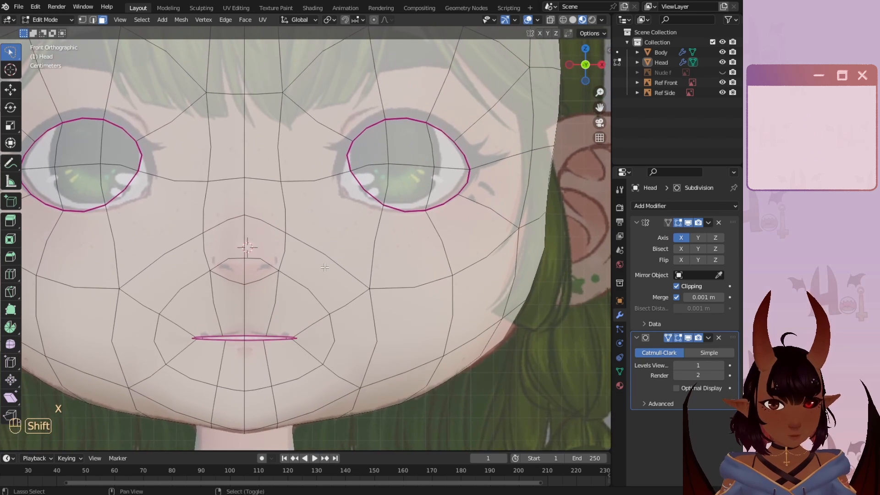
pyautogui.click(377, 176)
pyautogui.keyDown('shift'); pyautogui.click(382, 148); pyautogui.keyUp('shift')
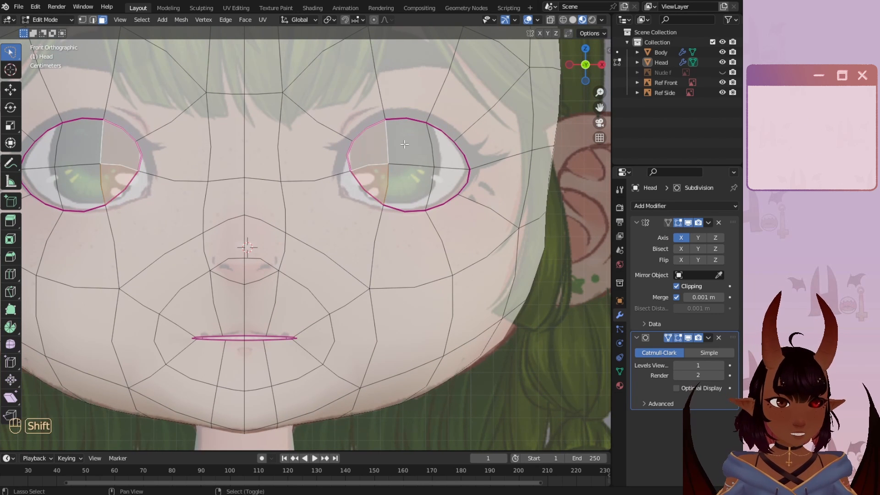
pyautogui.keyDown('shift'); pyautogui.rightClick(408, 151); pyautogui.keyUp('shift')
pyautogui.keyDown('shift'); pyautogui.rightClick(412, 182); pyautogui.keyUp('shift')
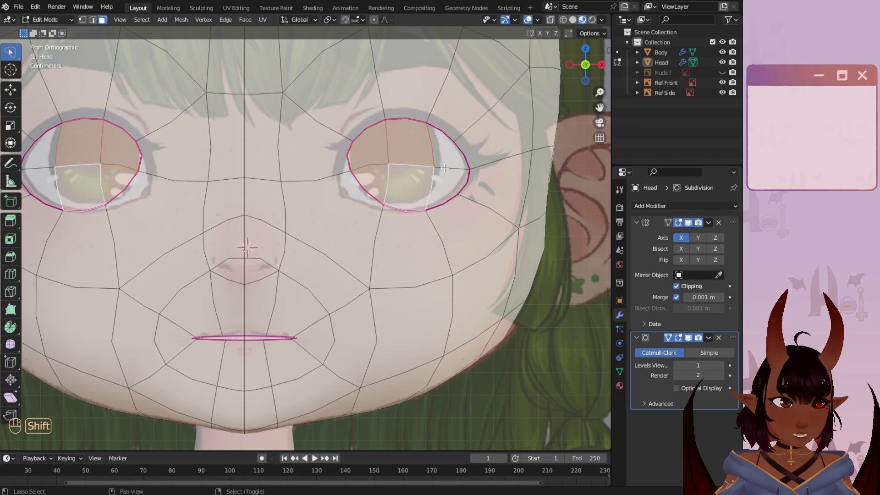
pyautogui.keyDown('shift'); pyautogui.rightClick(444, 176); pyautogui.keyUp('shift')
pyautogui.keyDown('shift'); pyautogui.rightClick(443, 176); pyautogui.keyUp('shift')
pyautogui.keyDown('shift'); pyautogui.rightClick(442, 156); pyautogui.keyUp('shift')
pyautogui.press('x')
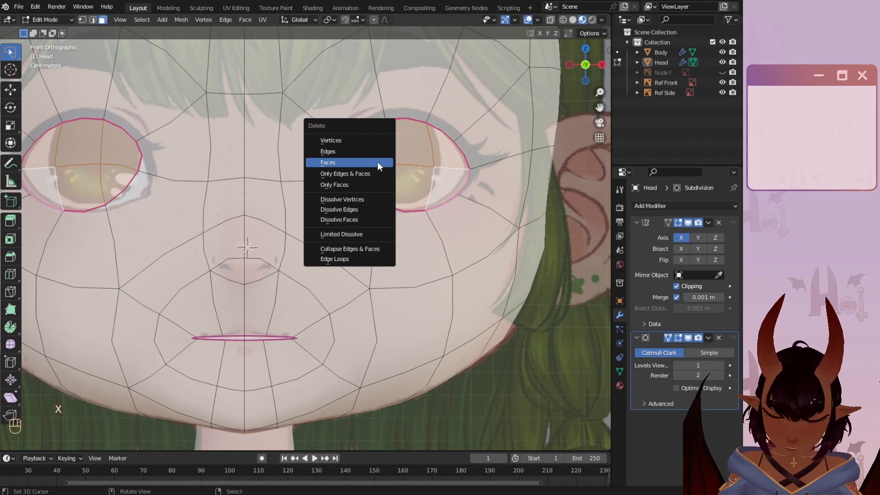
pyautogui.click(370, 163)
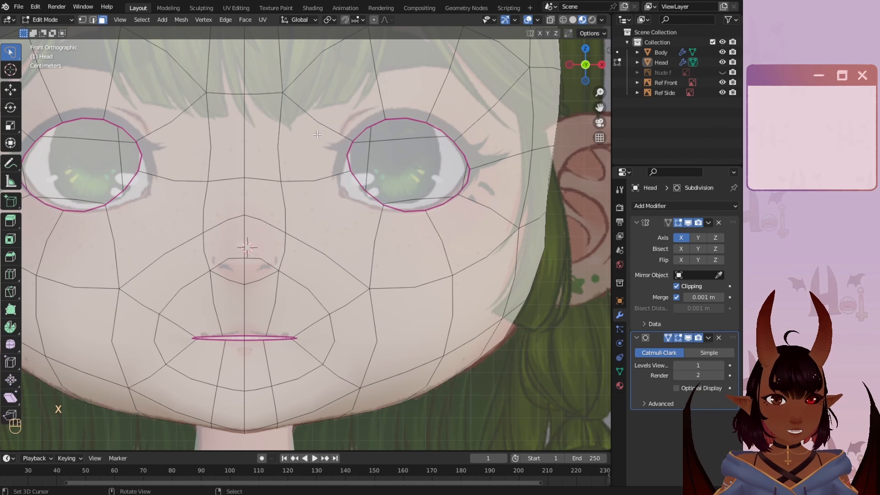
# - In vertex selection, move an eye-outline vertex about -0.0075 m in X and -0.006 m in Z
pyautogui.click(83, 19)
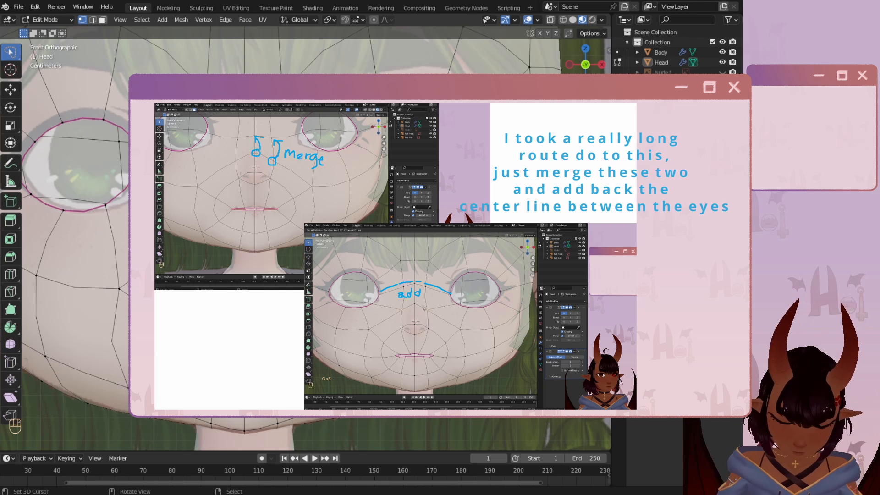
pyautogui.press('g')
pyautogui.press('Return')
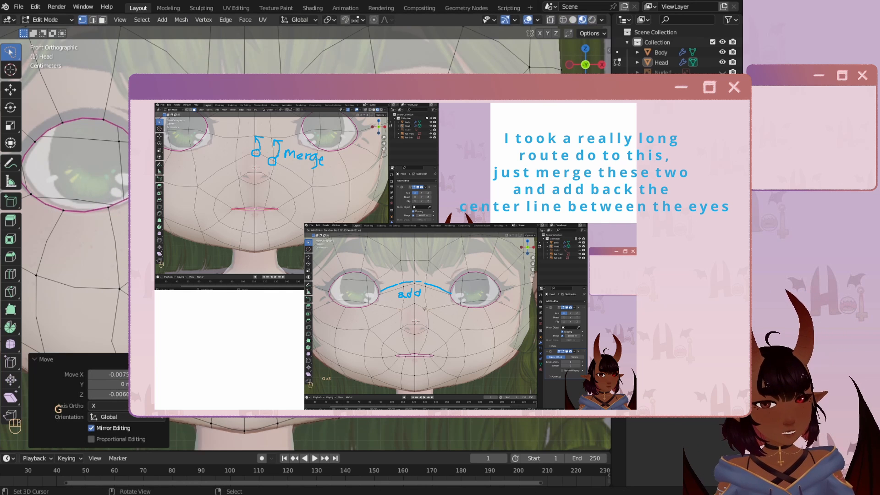
# - Add a single-cut edge loop on the face and start a knife cut beside it
pyautogui.hotkey('ctrl', 'r')
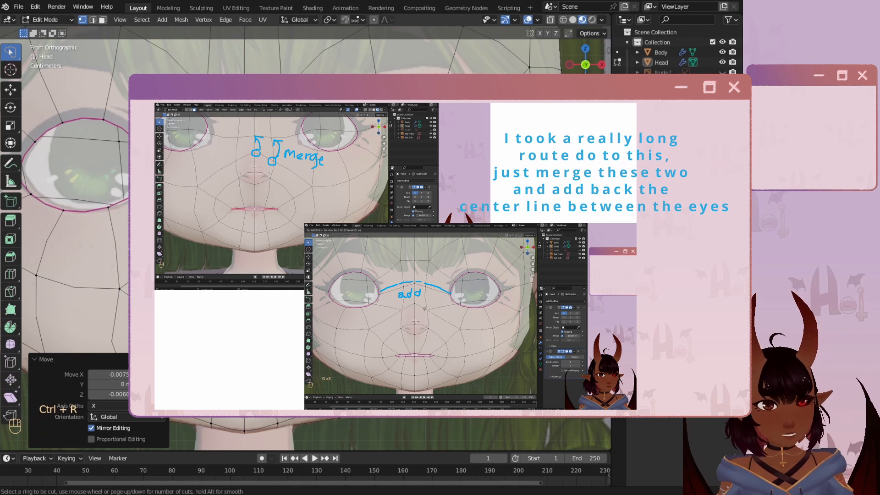
pyautogui.press('Return')
pyautogui.press('Return')
pyautogui.scroll(2, 306, 243)
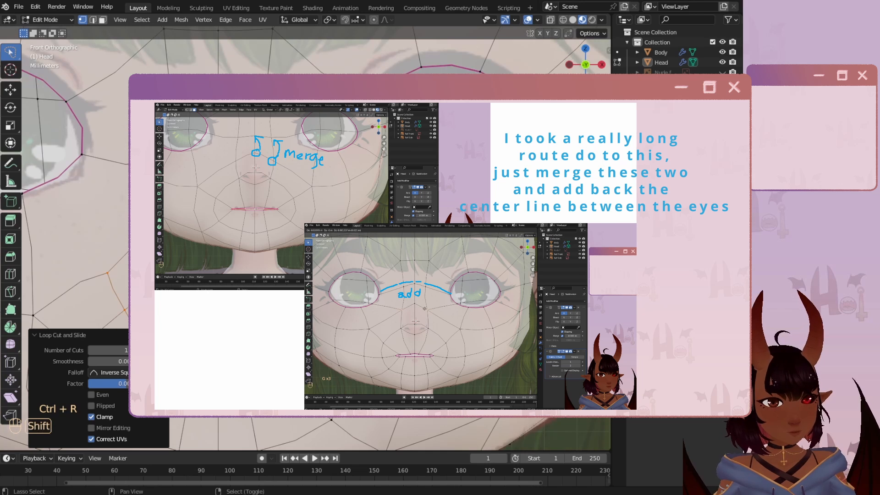
pyautogui.moveTo(306, 243)
pyautogui.keyDown('shift'); pyautogui.mouseDown(button='middle')
pyautogui.moveTo(296, 221)
pyautogui.moveTo(295, 244)
pyautogui.mouseUp(button='middle'); pyautogui.keyUp('shift')
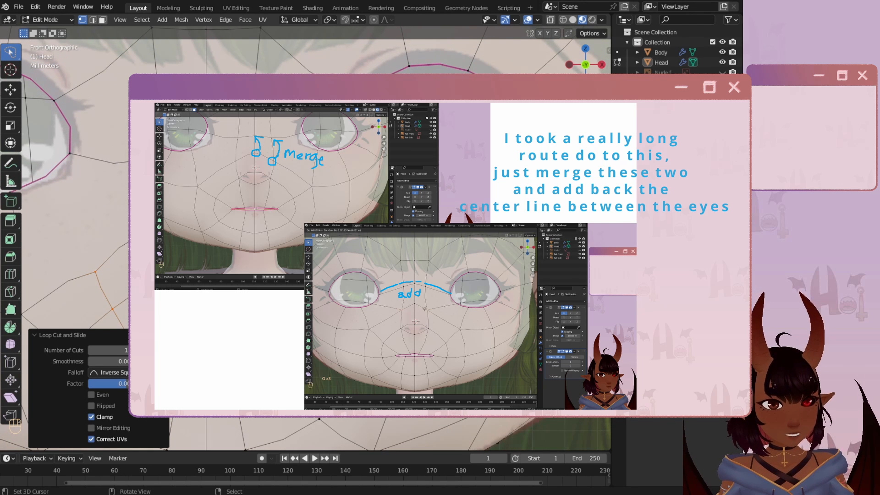
pyautogui.press('k')
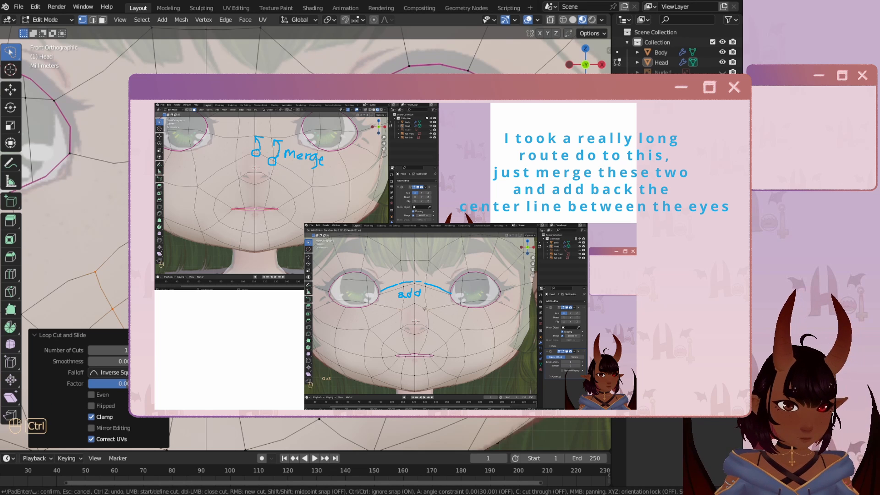
pyautogui.press('shift')
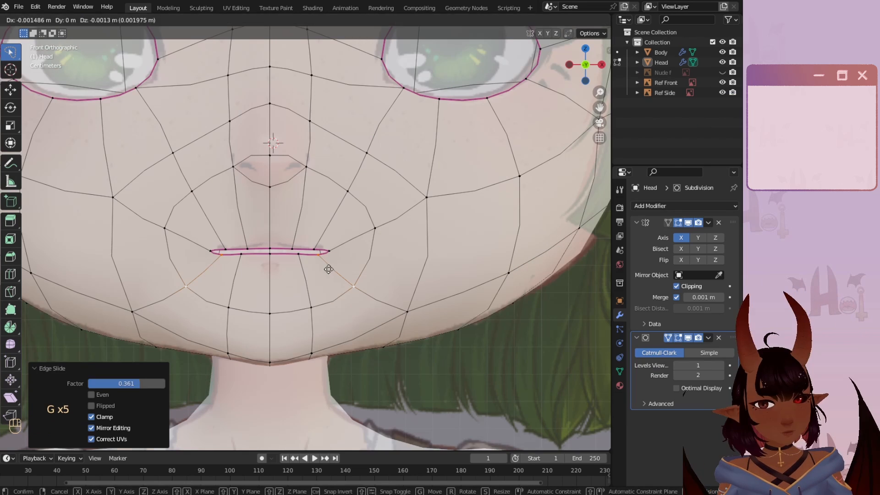
# - Move the vertex below the mouth corner about -0.0015 m in X and -0.0013 m in Z, and add a loop cut running outward from the mouth corner
pyautogui.click(326, 271)
pyautogui.press('ctrl')
pyautogui.hotkey('ctrl', 'r')
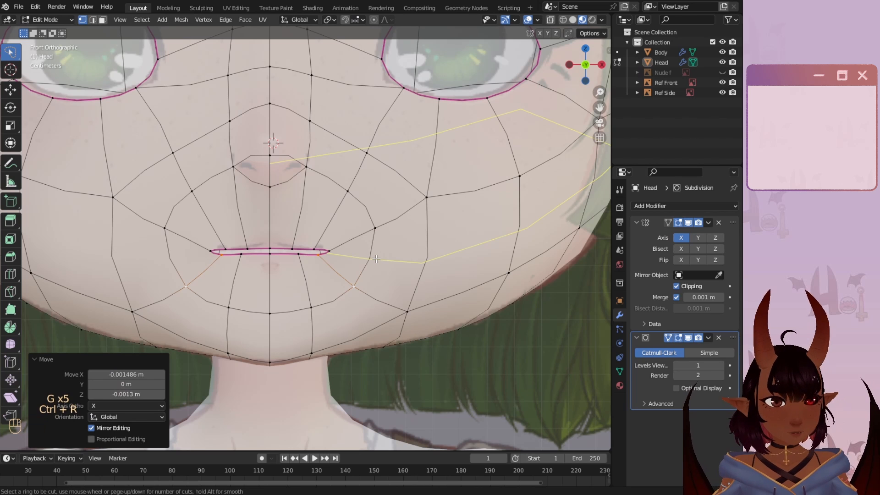
pyautogui.click(377, 259)
pyautogui.rightClick(440, 244)
pyautogui.press('a')
pyautogui.press('a')
pyautogui.scroll(6, 304, 238)
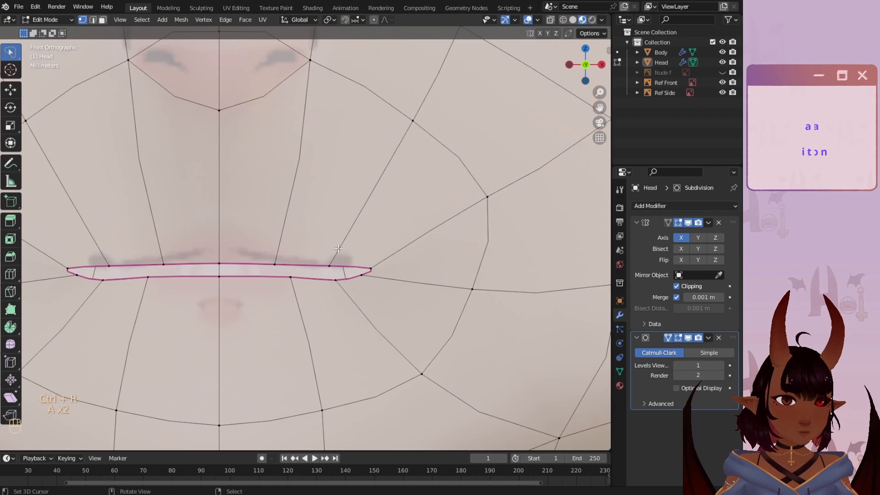
# - Reshape the upper lip, moving its end vertex about -0.0057 m in X, raising the centre about 0.0012 m, and pushing the mouth corner about 0.0029 m outward
pyautogui.click(265, 263)
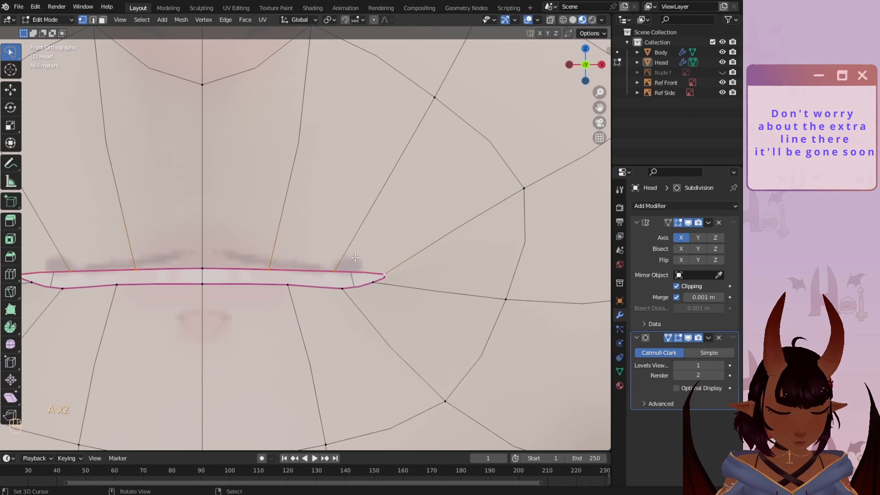
pyautogui.press('g')
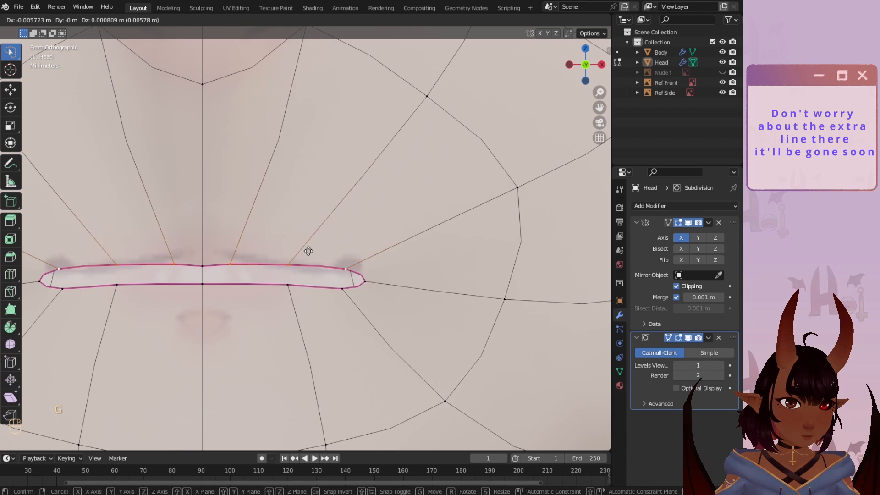
pyautogui.click(309, 252)
pyautogui.click(202, 266)
pyautogui.press('g')
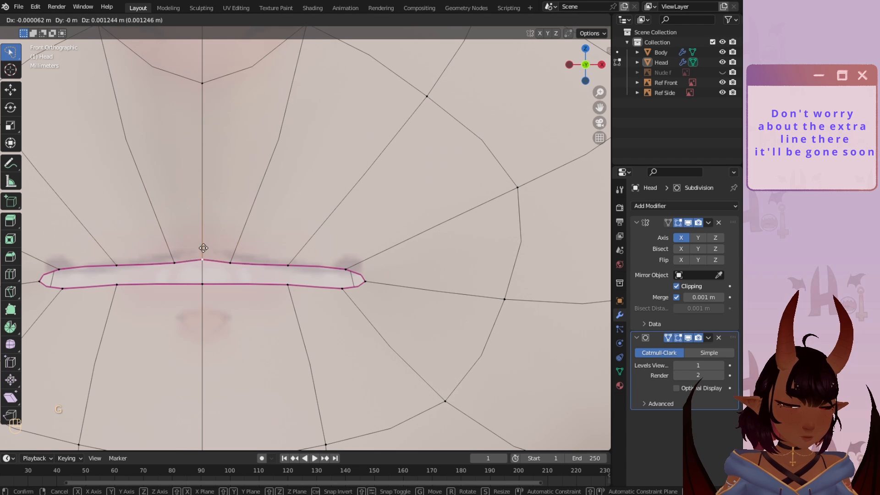
pyautogui.click(208, 250)
pyautogui.press('g')
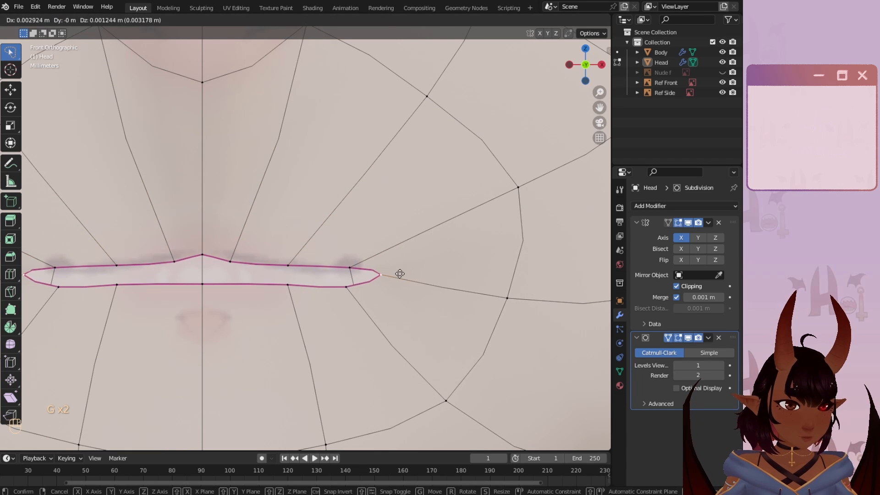
pyautogui.click(399, 273)
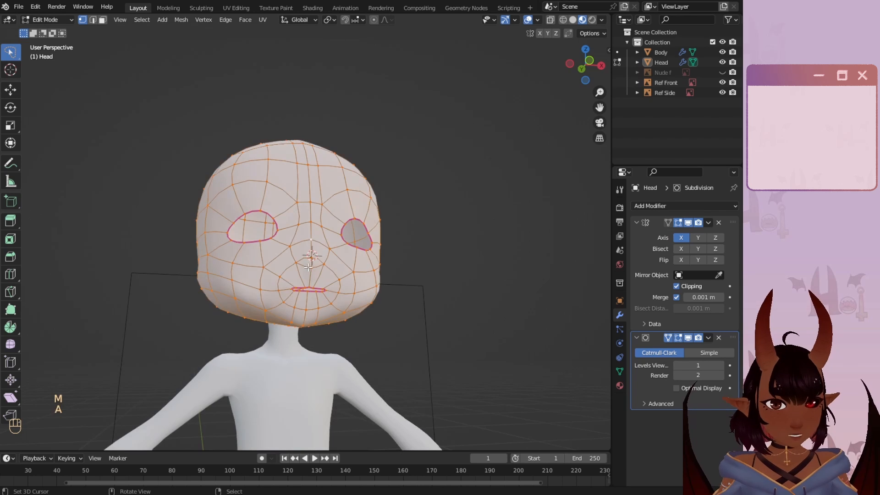
# - Move the upper-lip vertex beside the centre about 0.0096 m in X and -0.0004 m in Z
pyautogui.press('a')
pyautogui.moveTo(316, 239); pyautogui.dragTo(276, 227, button='middle')
pyautogui.scroll(5, 220, 286)
pyautogui.moveTo(220, 286); pyautogui.dragTo(263, 272, button='middle')
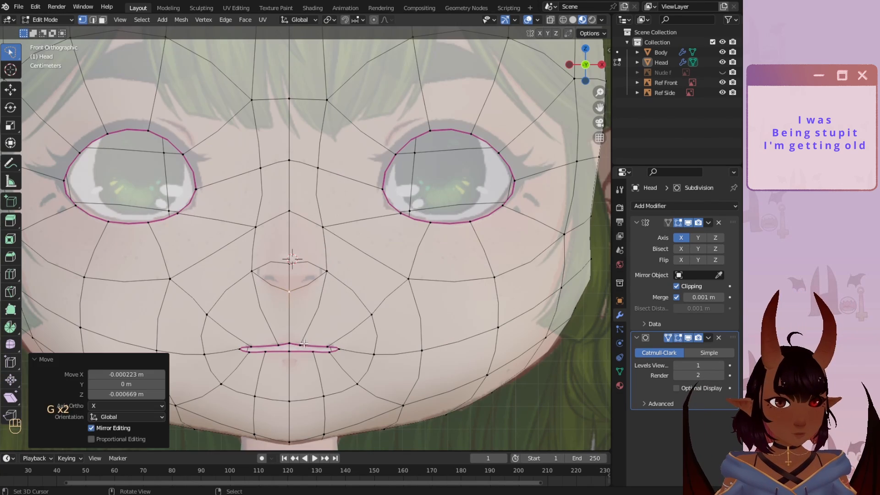
pyautogui.rightClick(303, 342)
pyautogui.press('g')
pyautogui.click(324, 343)
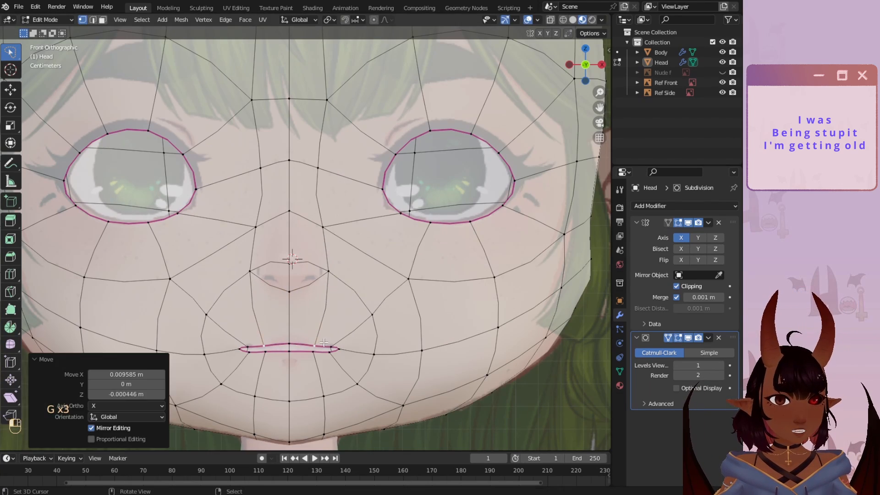
# - Raise the lower-lip vertices to meet the upper lip, moving the one near the mouth corner about 0.0009 m in X and 0.0026 m in Z
pyautogui.scroll(4, 298, 330)
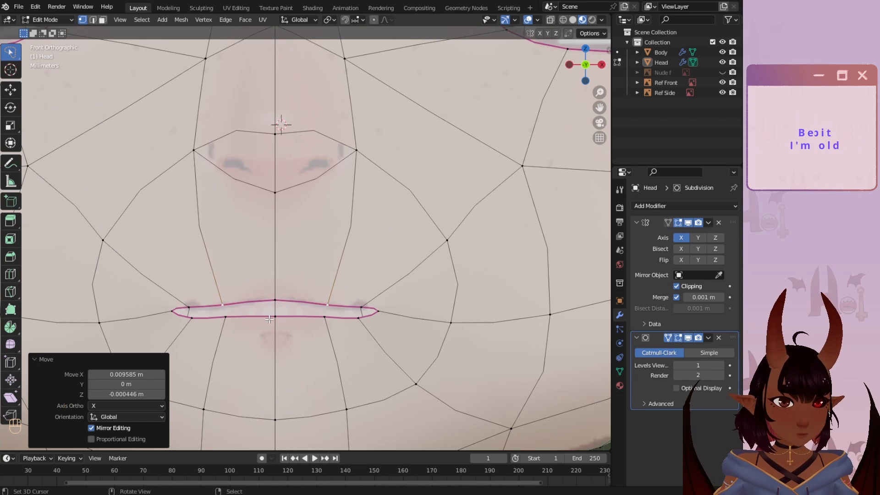
pyautogui.rightClick(221, 319)
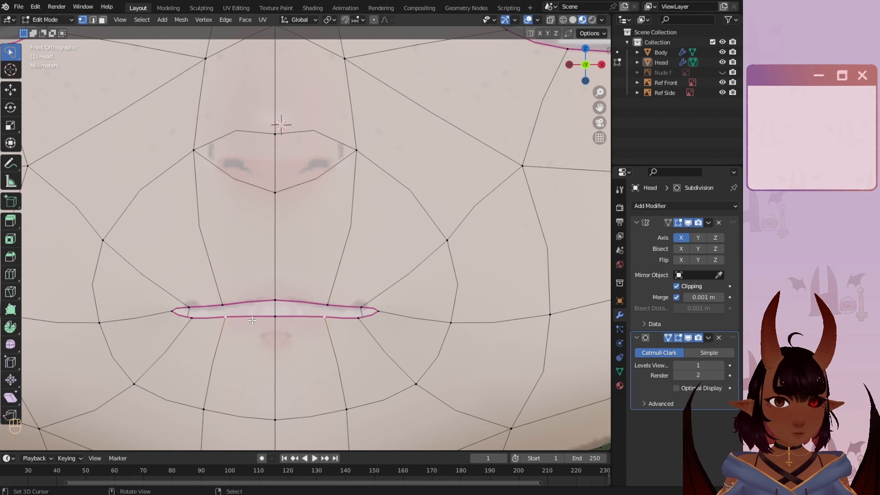
pyautogui.press('g')
pyautogui.click(275, 313)
pyautogui.press('g')
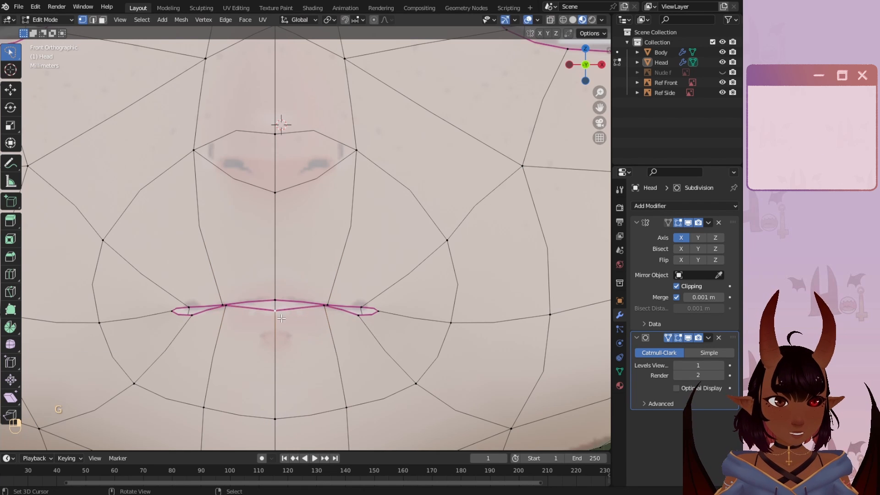
pyautogui.click(302, 307)
pyautogui.press('g')
pyautogui.press('g')
pyautogui.click(365, 314)
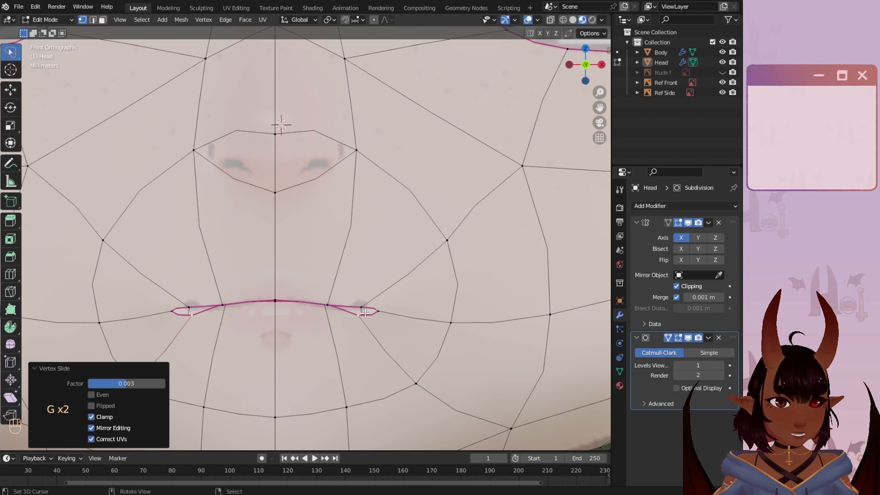
pyautogui.press('g')
pyautogui.click(365, 316)
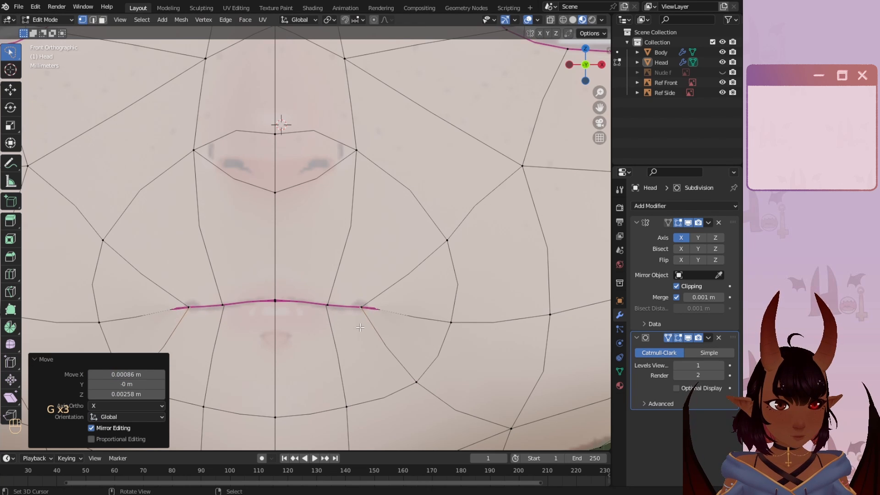
# - Move the lower lip's centre vertex and its neighbour forward along Y to meet the upper lip
pyautogui.scroll(-5, 364, 316)
pyautogui.scroll(1, 364, 316)
pyautogui.keyDown('shift'); pyautogui.moveTo(370, 231); pyautogui.dragTo(367, 304, button='middle'); pyautogui.keyUp('shift')
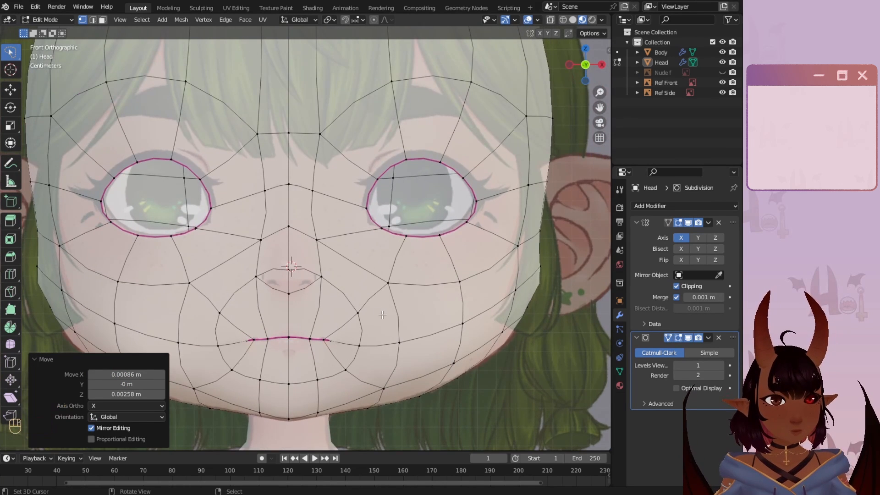
pyautogui.moveTo(442, 345); pyautogui.dragTo(277, 238, button='middle')
pyautogui.press('g')
pyautogui.press('y')
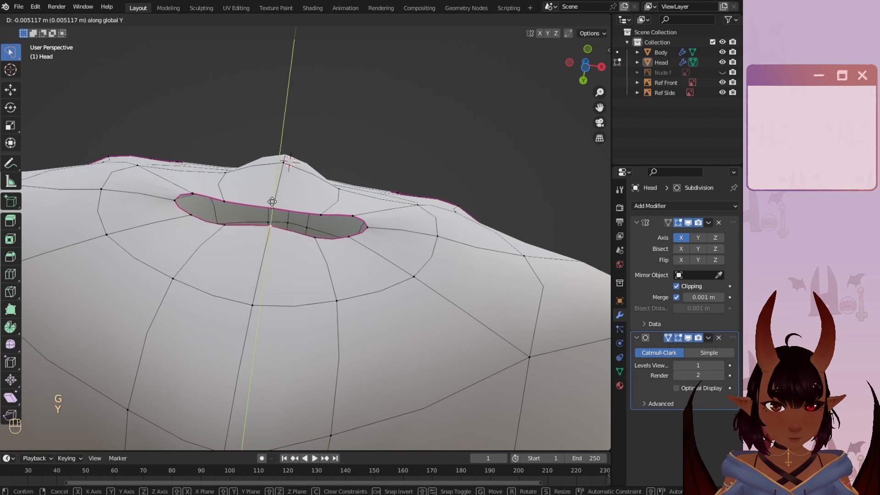
pyautogui.click(275, 190)
pyautogui.click(326, 240)
pyautogui.press('g')
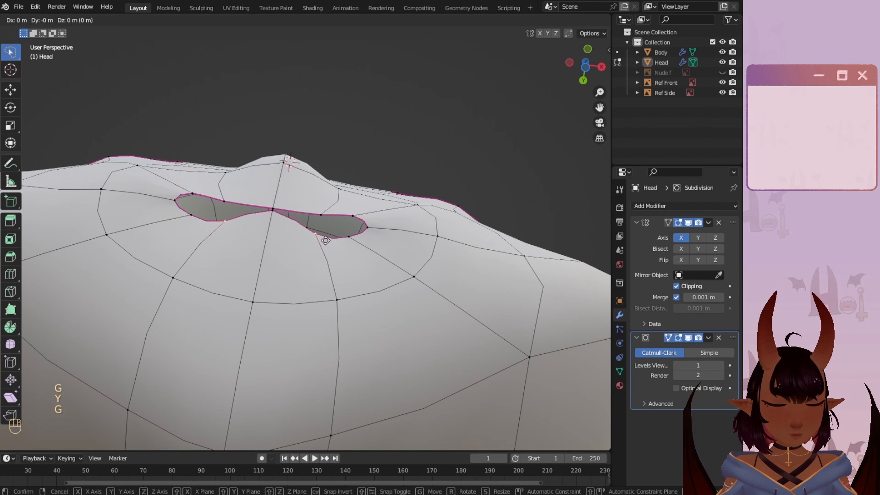
pyautogui.press('y')
pyautogui.click(286, 201)
# - Readjust the lip's centre vertex along Y and move the lower-lip vertex near the mouth corner about -0.0049 m along Y
pyautogui.click(274, 201)
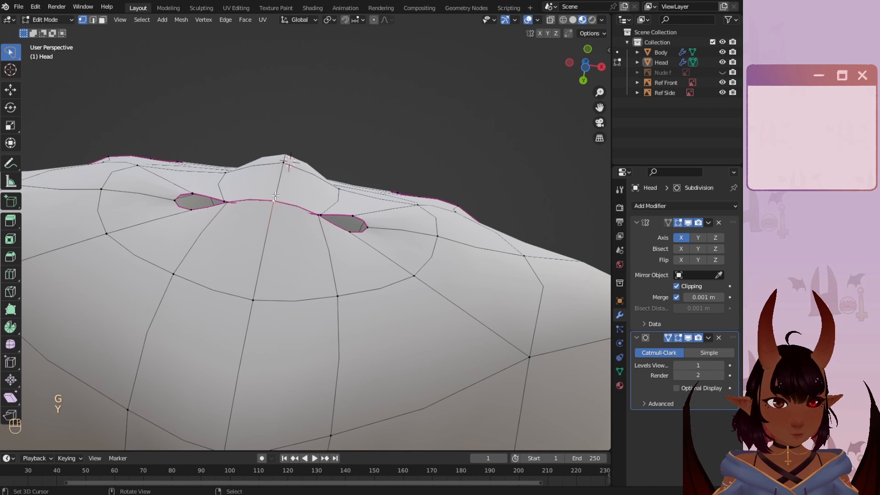
pyautogui.press('g')
pyautogui.press('y')
pyautogui.click(274, 206)
pyautogui.click(353, 216)
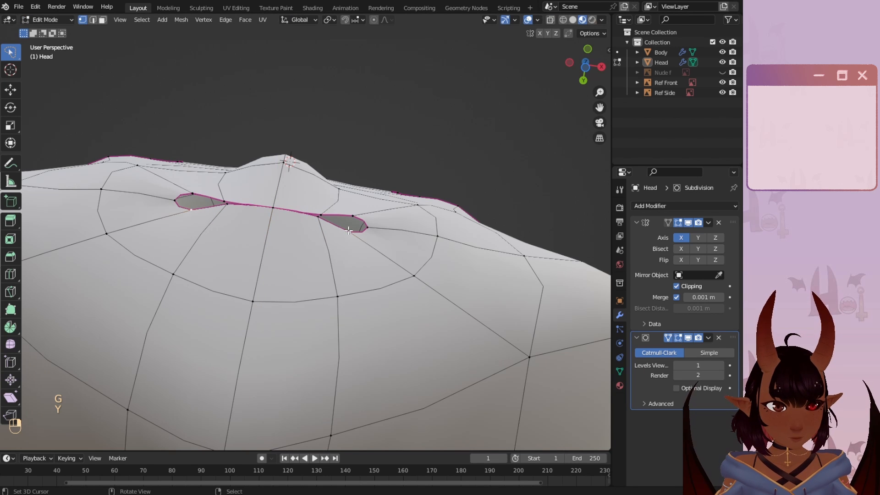
pyautogui.press('g')
pyautogui.press('y')
pyautogui.click(354, 211)
# - In the right side view, move the inner eye-outline vertices back along Y to round the eye opening toward the side reference
pyautogui.moveTo(355, 215); pyautogui.dragTo(401, 294, button='middle')
pyautogui.scroll(-5, 401, 293)
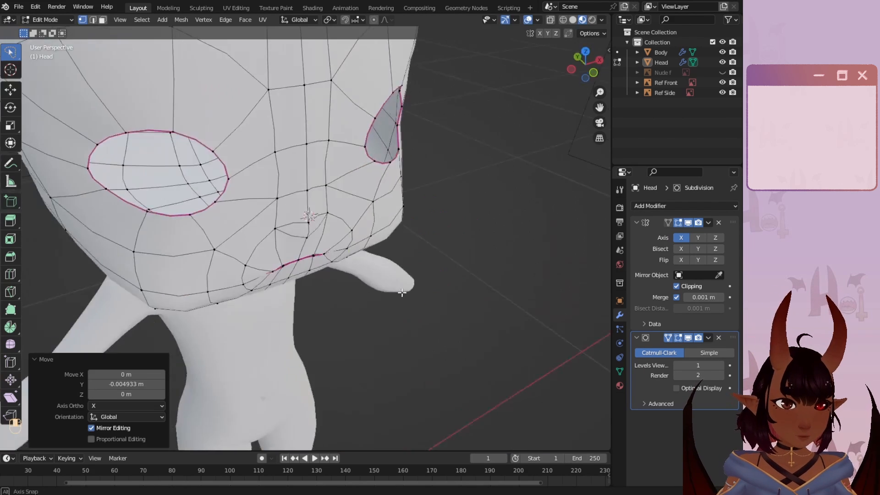
pyautogui.scroll(3, 348, 257)
pyautogui.press('KP_3')
pyautogui.hotkey('alt', 'z')
pyautogui.press('g')
pyautogui.press('y')
pyautogui.click(316, 242)
pyautogui.press('g')
pyautogui.press('y')
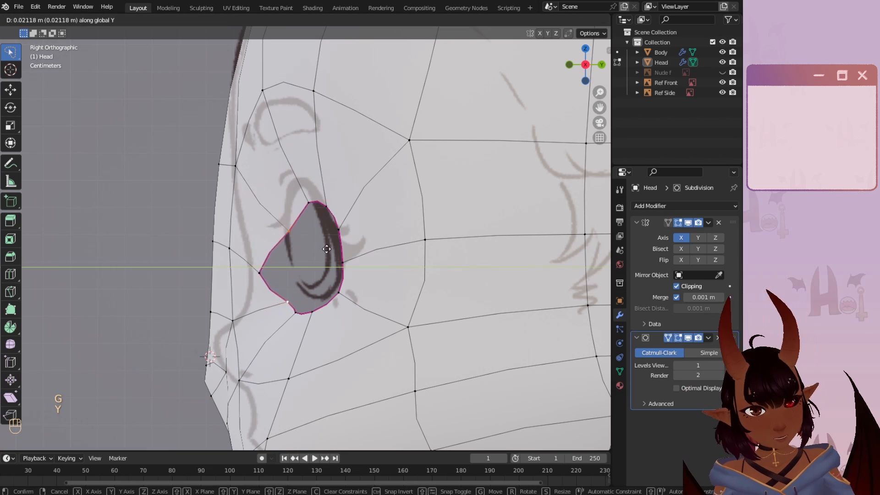
pyautogui.click(335, 247)
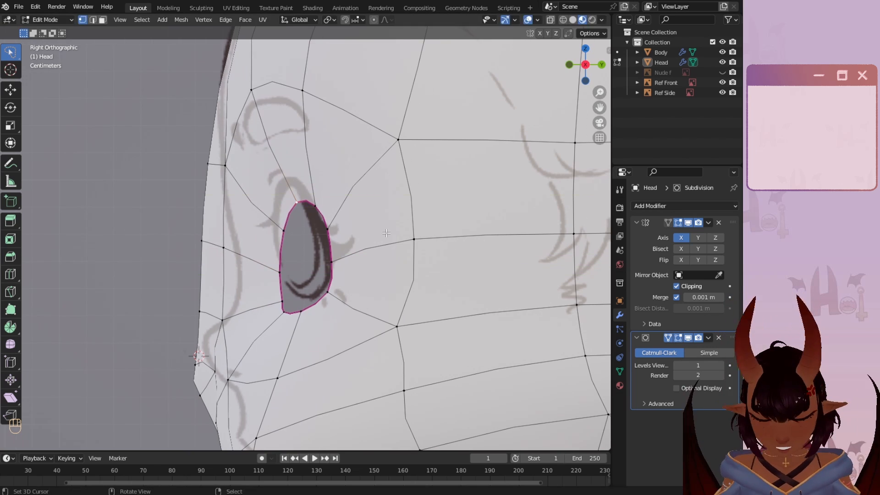
# - Enable proportional editing and shift the eye outline's top and bottom vertices along Y in the side view
pyautogui.press('o')
pyautogui.press('g')
pyautogui.press('y')
pyautogui.click(355, 206)
pyautogui.click(293, 315)
pyautogui.press('g')
pyautogui.press('y')
pyautogui.scroll(-1, 305, 315)
pyautogui.click(308, 315)
# - Move the upper eye-outline vertex about -0.003 m along Y with a proportional size of 0.027 m
pyautogui.rightClick(305, 206)
pyautogui.press('g')
pyautogui.press('y')
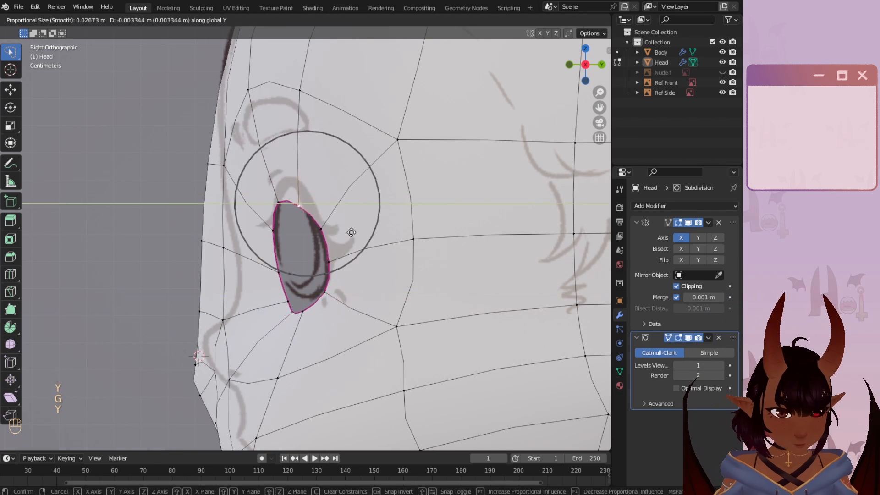
pyautogui.click(300, 206)
# - Pull the outer upper-eyelid vertices forward along Y with proportional editing, moving the outermost one about -0.0029 m
pyautogui.moveTo(301, 207)
pyautogui.mouseDown(button='middle')
pyautogui.moveTo(313, 209)
pyautogui.moveTo(276, 238)
pyautogui.moveTo(291, 260)
pyautogui.moveTo(360, 284)
pyautogui.mouseUp(button='middle')
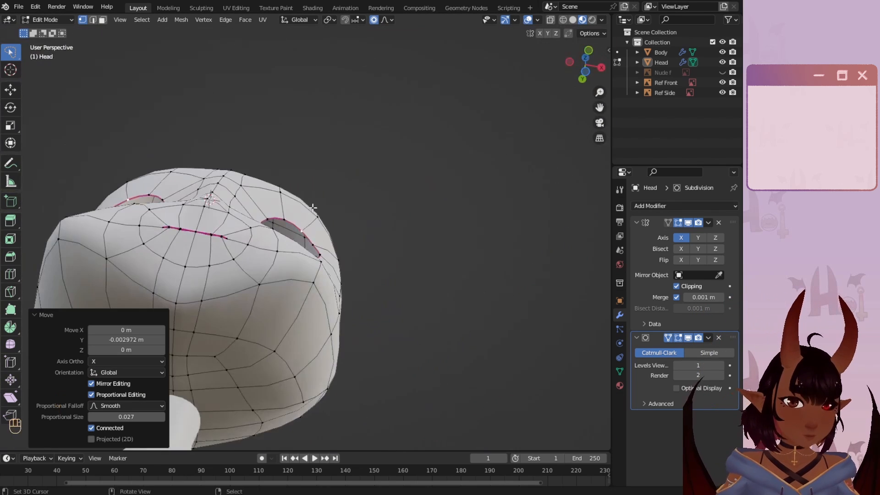
pyautogui.scroll(4, 312, 209)
pyautogui.press('g')
pyautogui.press('y')
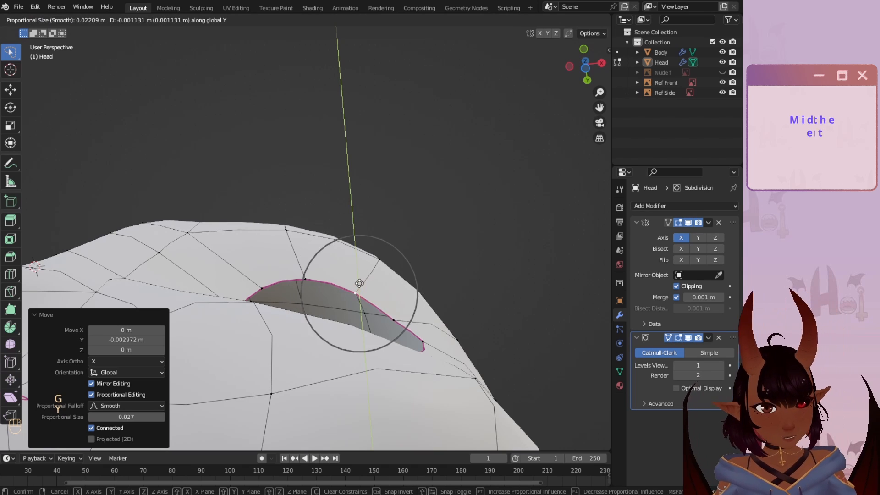
pyautogui.click(402, 318)
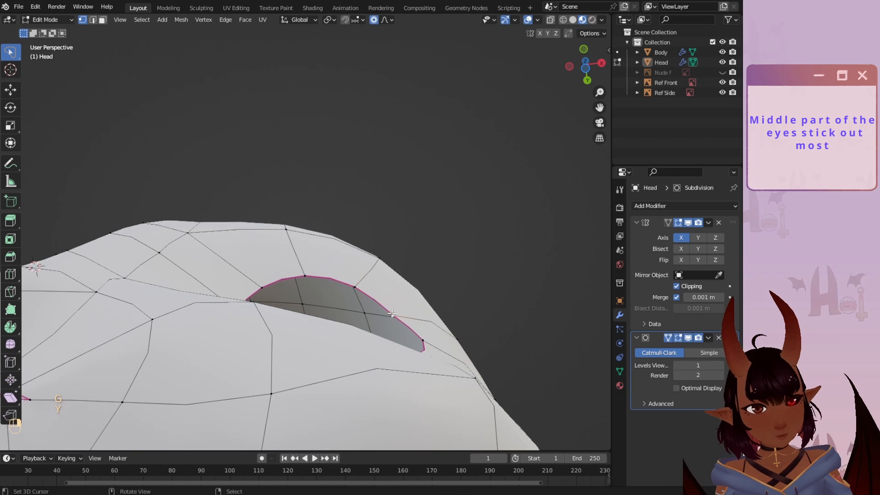
pyautogui.press('g')
pyautogui.press('y')
pyautogui.click(390, 306)
# - Move the lower eyelid's middle vertex about -0.0028 m along Y and shift the inner eye-corner vertex back along Y with a smaller proportional size
pyautogui.moveTo(391, 307); pyautogui.dragTo(304, 225, button='middle')
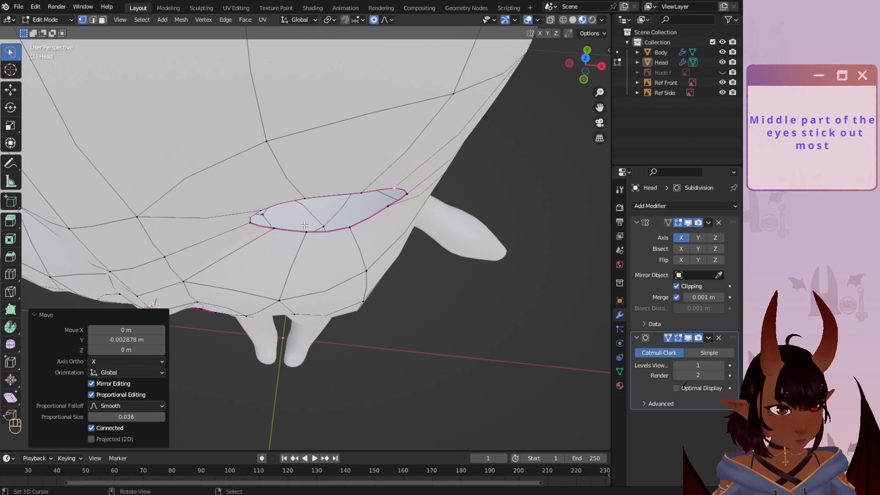
pyautogui.press('g')
pyautogui.scroll(3, 321, 225)
pyautogui.press('y')
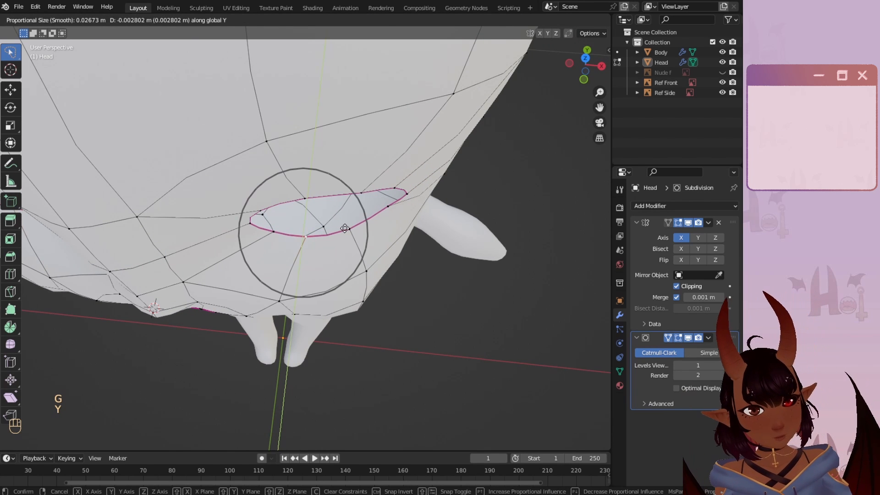
pyautogui.click(345, 228)
pyautogui.press('g')
pyautogui.scroll(-5, 256, 217)
pyautogui.press('y')
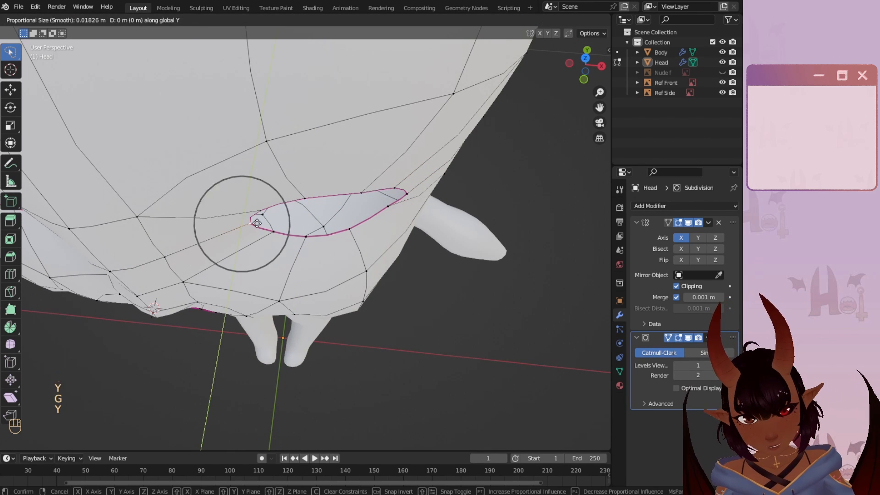
pyautogui.click(260, 218)
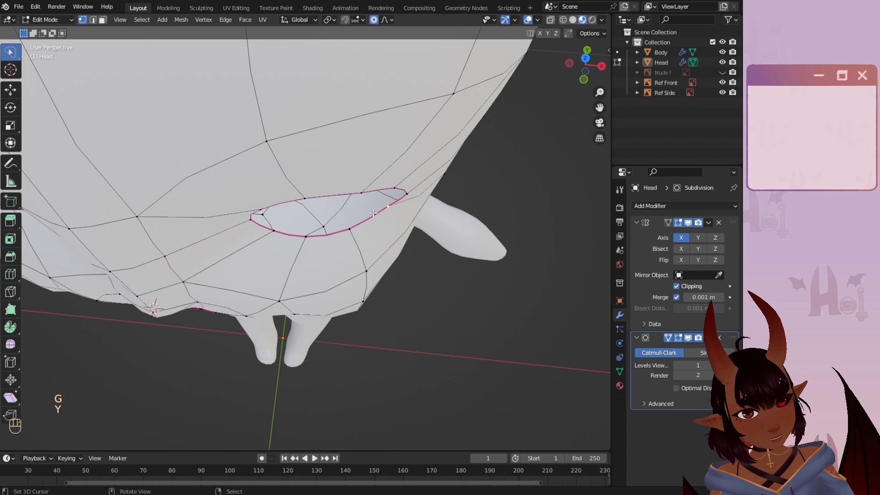
# - Move the outer vertex of the eye outline about -0.0034 m along Y with a proportional size of 0.017 m
pyautogui.press('h')
pyautogui.hotkey('alt', 'h')
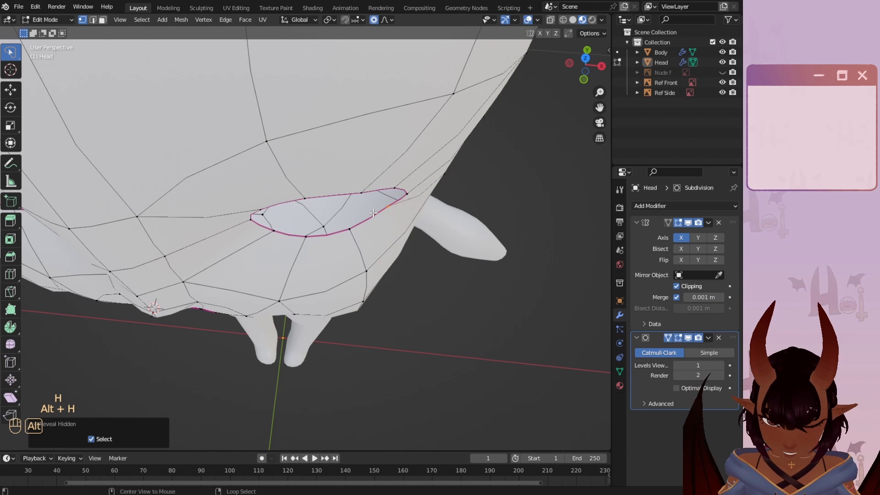
pyautogui.press('g')
pyautogui.press('y')
pyautogui.click(372, 220)
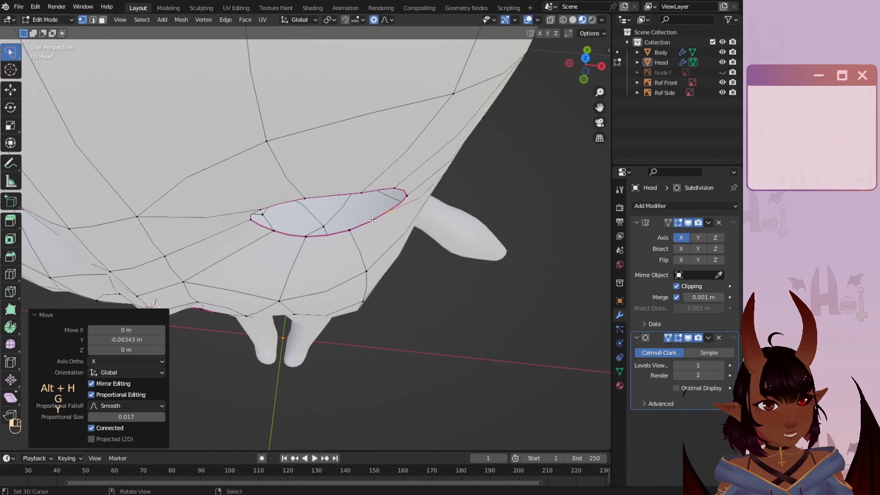
pyautogui.scroll(-5, 273, 124)
pyautogui.moveTo(386, 184); pyautogui.dragTo(257, 216, button='middle')
pyautogui.scroll(3, 256, 238)
pyautogui.press('KP_3')
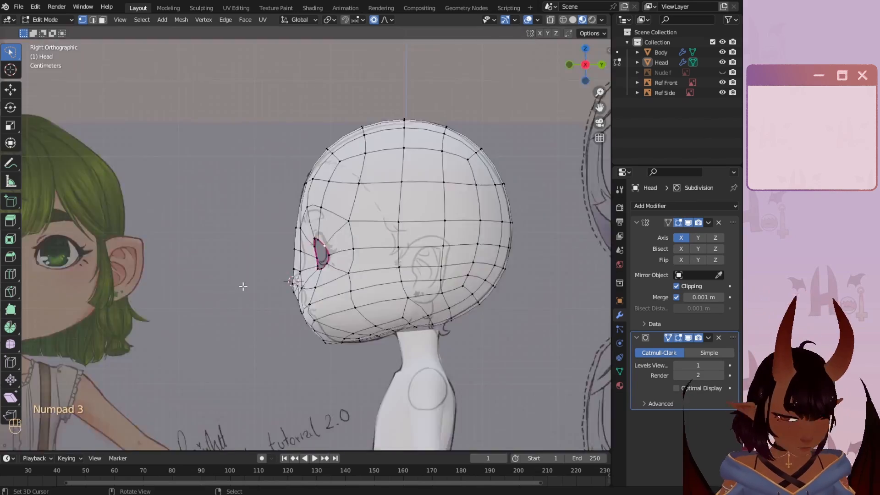
# - Nudge the lower-face profile vertices around the mouth and chin in the side view with a 0.047 m proportional size to follow the reference
pyautogui.scroll(6, 293, 247)
pyautogui.rightClick(271, 275)
pyautogui.press('g')
pyautogui.click(313, 308)
pyautogui.press('g')
pyautogui.click(292, 320)
pyautogui.keyDown('shift'); pyautogui.moveTo(316, 349); pyautogui.dragTo(299, 260, button='middle'); pyautogui.keyUp('shift')
pyautogui.press('g')
pyautogui.click(337, 288)
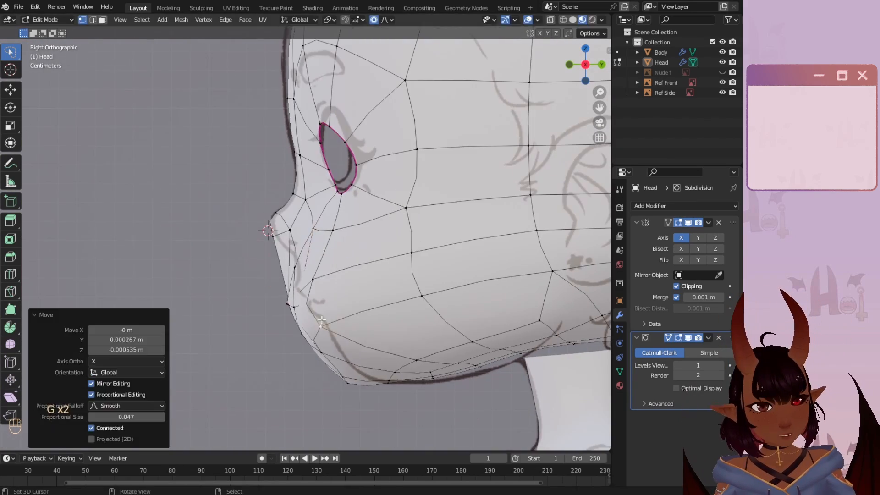
# - Reposition the lip and chin profile vertices with proportional editing to fit the side reference outline
pyautogui.press('g')
pyautogui.scroll(-7, 369, 321)
pyautogui.click(374, 322)
pyautogui.scroll(4, 348, 294)
pyautogui.keyDown('shift'); pyautogui.moveTo(348, 293); pyautogui.dragTo(370, 231, button='middle'); pyautogui.keyUp('shift')
pyautogui.press('g')
pyautogui.click(367, 360)
# - Move the vertices of the nose and the area under it with a proportional size of about 0.007 m to fit the side reference
pyautogui.press('g')
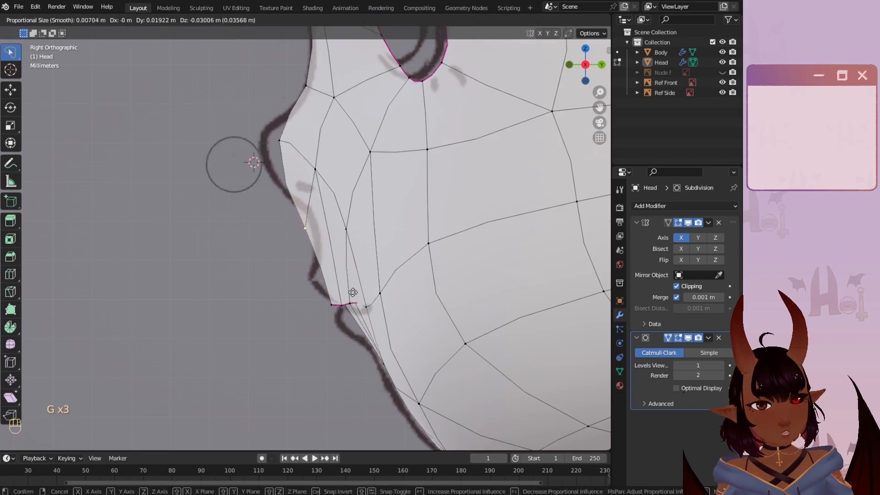
pyautogui.click(247, 158)
pyautogui.press('g')
pyautogui.click(297, 113)
pyautogui.click(315, 198)
pyautogui.press('g')
pyautogui.click(332, 204)
# - Shift the lower lip's centre vertex along Y in the side view
pyautogui.scroll(-6, 312, 227)
pyautogui.moveTo(205, 224); pyautogui.dragTo(303, 119, button='middle')
pyautogui.scroll(4, 302, 183)
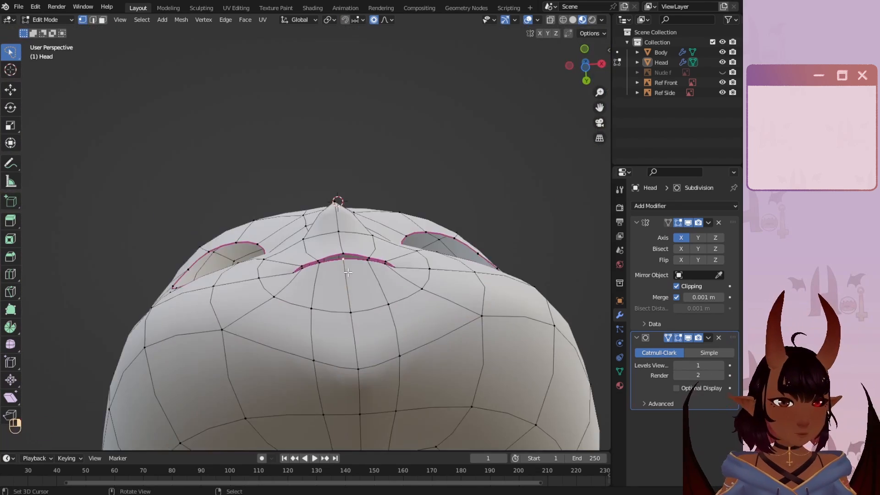
pyautogui.press('KP_3')
pyautogui.press('g')
pyautogui.press('y')
pyautogui.click(409, 293)
# - Move the vertex before the ear about 0.017 m along Y and one above it about 0.011 m, using a 0.063 m proportional size
pyautogui.scroll(-2, 371, 207)
pyautogui.moveTo(229, 230); pyautogui.dragTo(184, 281, button='middle')
pyautogui.press('KP_3')
pyautogui.click(319, 233)
pyautogui.press('g')
pyautogui.scroll(-10, 326, 236)
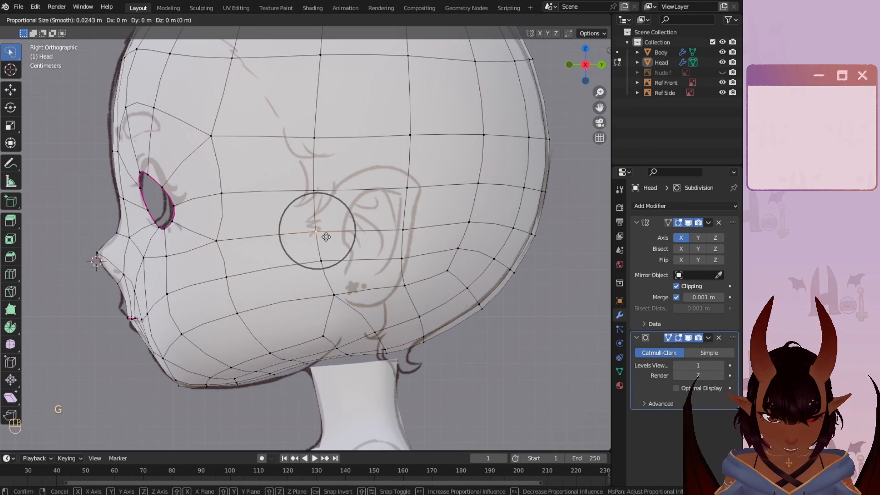
pyautogui.scroll(-4, 337, 235)
pyautogui.click(350, 234)
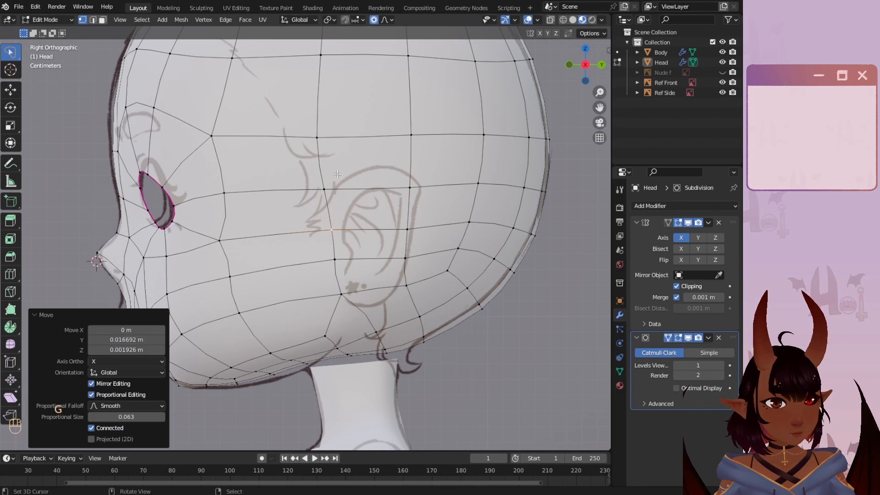
pyautogui.click(329, 149)
pyautogui.press('g')
pyautogui.click(338, 149)
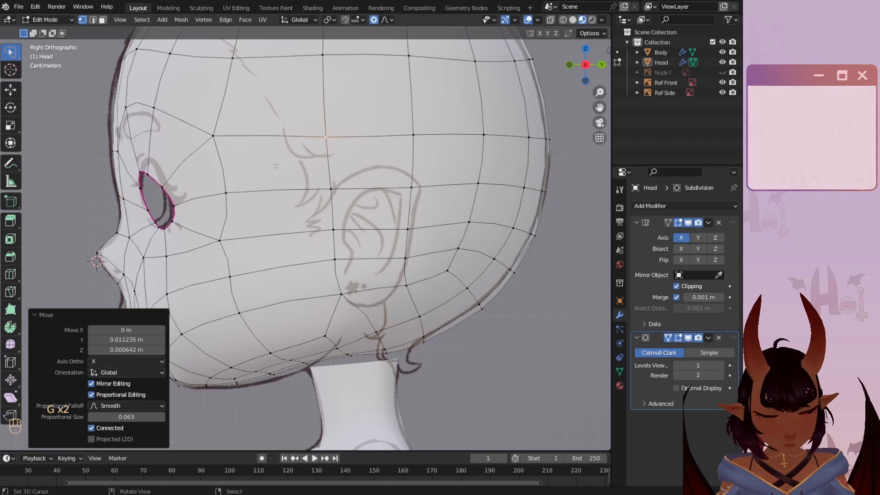
# - Add one centred vertical loop cut on the side of the head between the eye and the ear
pyautogui.hotkey('ctrl', 'r')
pyautogui.click(277, 123)
pyautogui.rightClick(277, 123)
pyautogui.scroll(2, 311, 273)
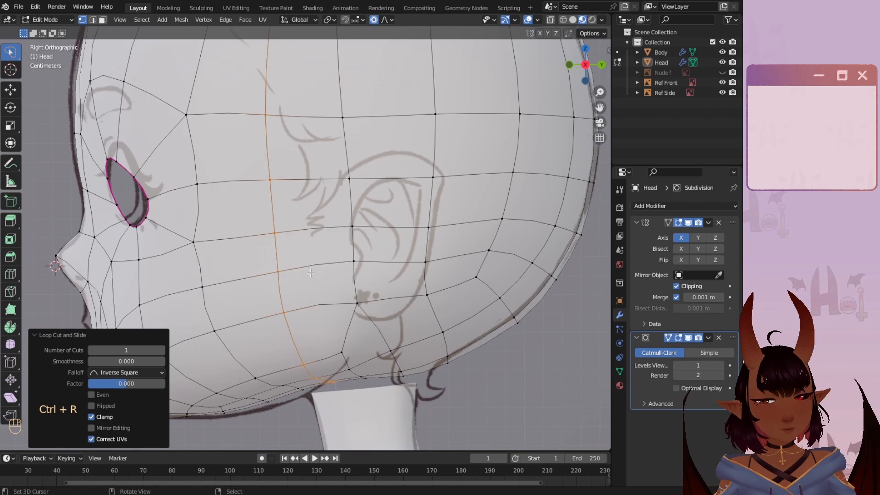
# - Knife-cut an edge from the new loop on the cheek to the vertex at the earlobe and dissolve the old edge above it
pyautogui.press('k')
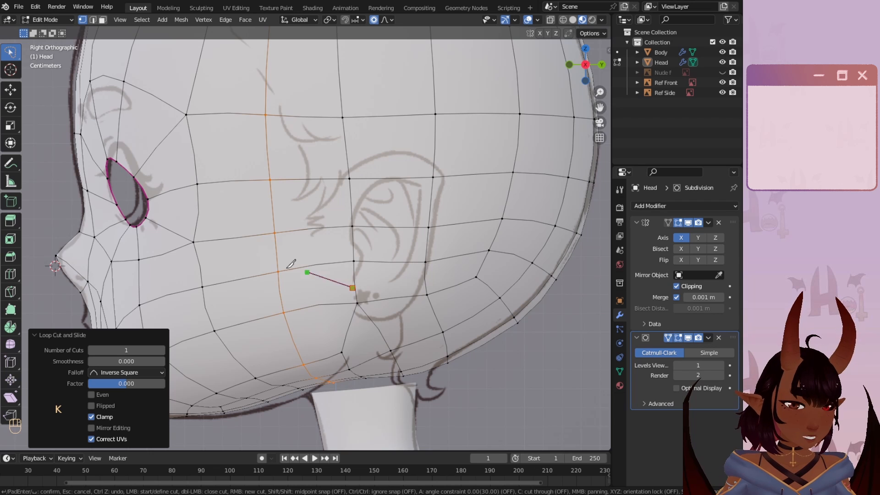
pyautogui.press('Return')
pyautogui.press('a')
pyautogui.press('a')
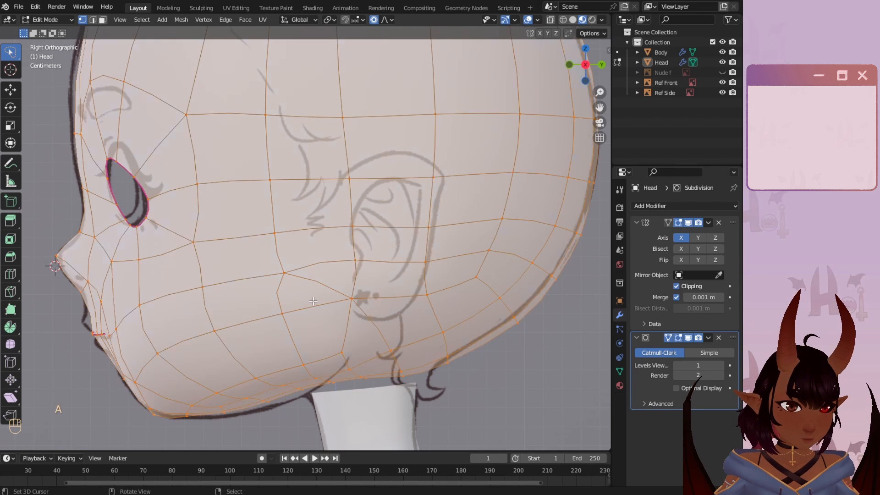
pyautogui.press('x')
pyautogui.click(331, 260)
# - Dissolve only the lower part of the new vertical loop, from the cheek vertex down to the underside of the jaw
pyautogui.keyDown('alt'); pyautogui.click(292, 335); pyautogui.keyUp('alt')
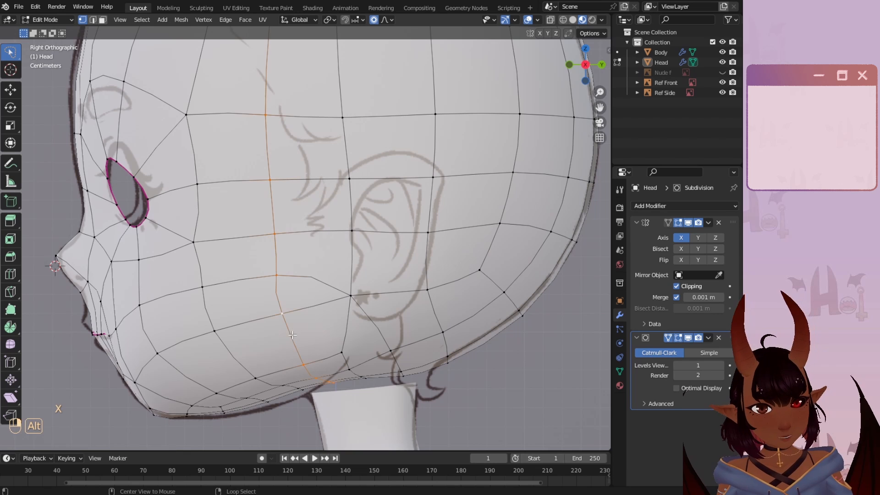
pyautogui.press('x')
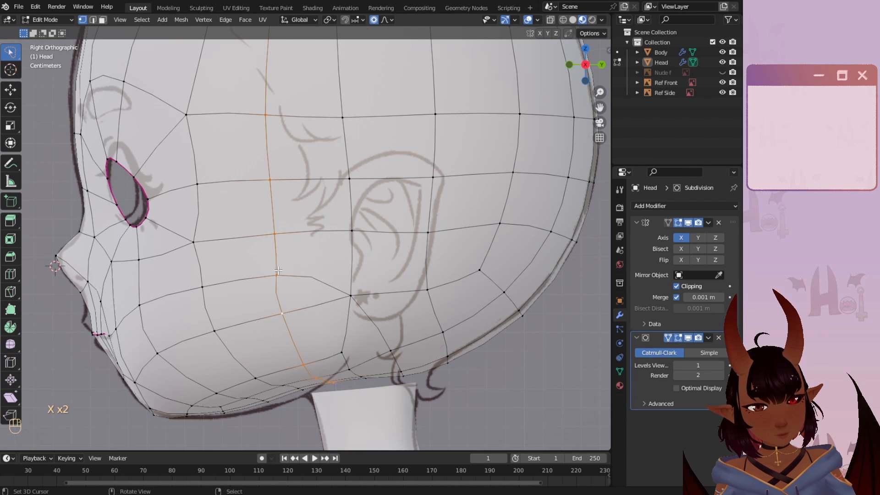
pyautogui.scroll(-4, 277, 271)
pyautogui.moveTo(302, 252)
pyautogui.keyDown('shift'); pyautogui.mouseDown()
pyautogui.moveTo(214, 160)
pyautogui.moveTo(389, 29)
pyautogui.mouseUp(); pyautogui.keyUp('shift')
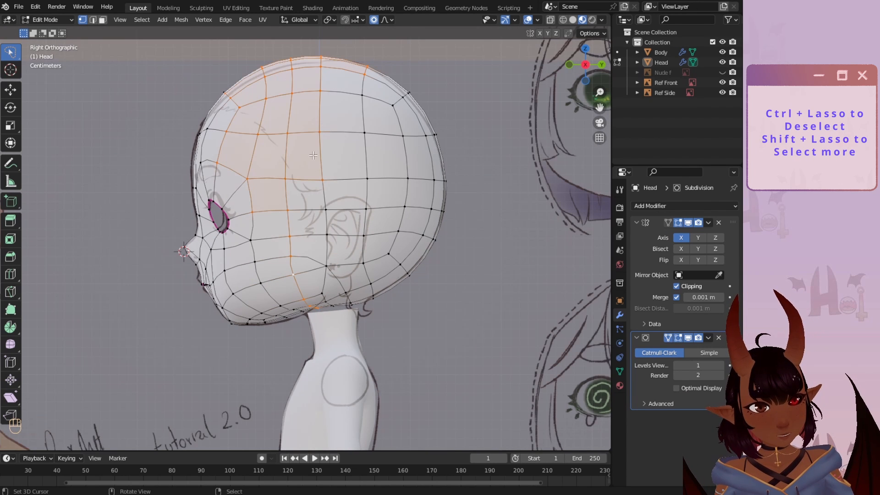
pyautogui.hotkey('ctrl', 'z')
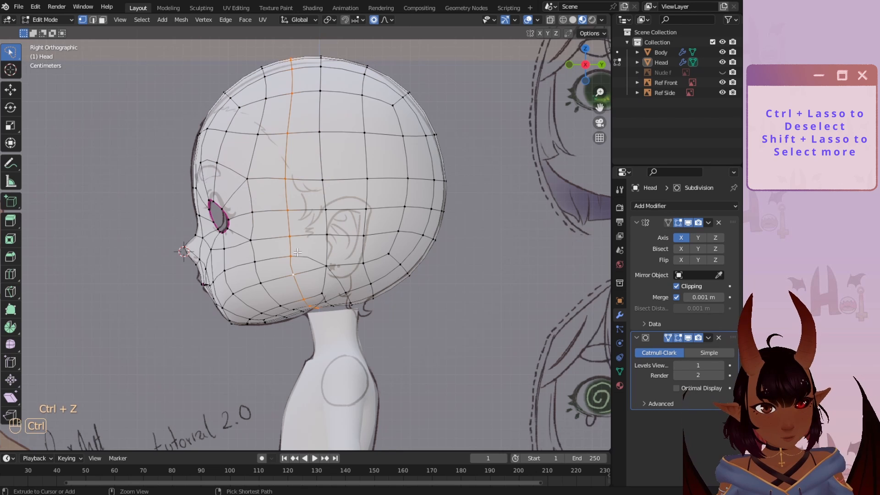
pyautogui.keyDown('ctrl'); pyautogui.click(417, 170); pyautogui.keyUp('ctrl')
pyautogui.hotkey('ctrl', 'z')
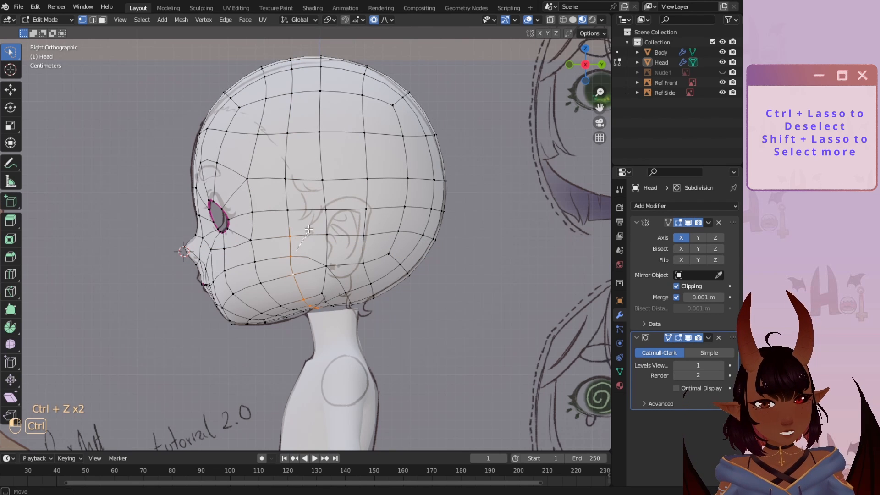
pyautogui.scroll(2, 288, 281)
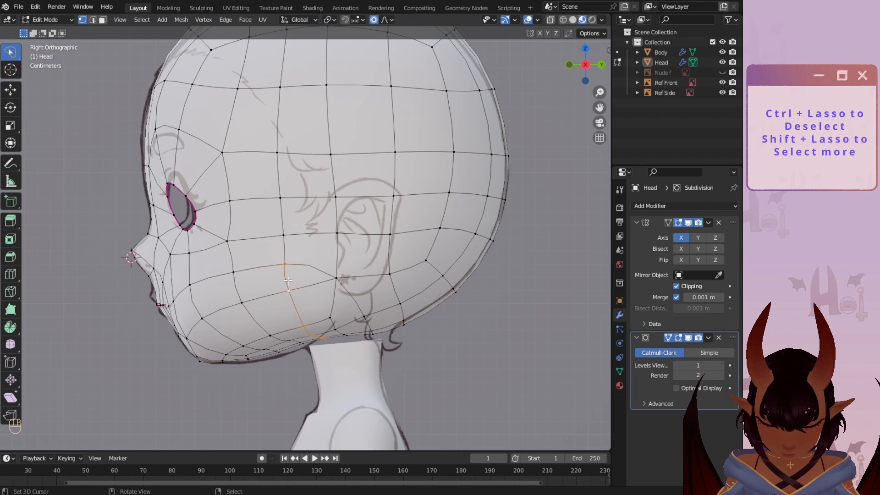
pyautogui.press('x')
pyautogui.click(289, 281)
pyautogui.scroll(-2, 336, 297)
pyautogui.press('a')
pyautogui.press('a')
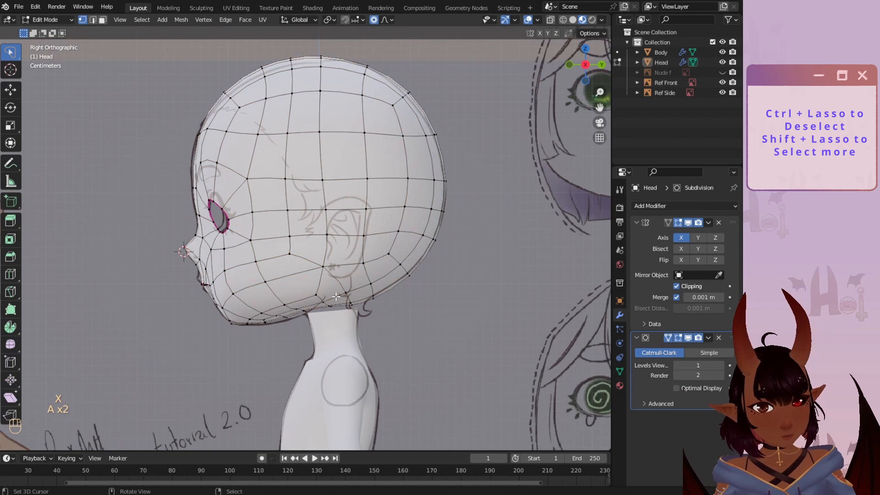
# - Merge the crown vertices around the centre line into one using Merge At Last
pyautogui.moveTo(336, 296); pyautogui.dragTo(317, 166, button='middle')
pyautogui.keyDown('shift'); pyautogui.click(343, 176); pyautogui.keyUp('shift')
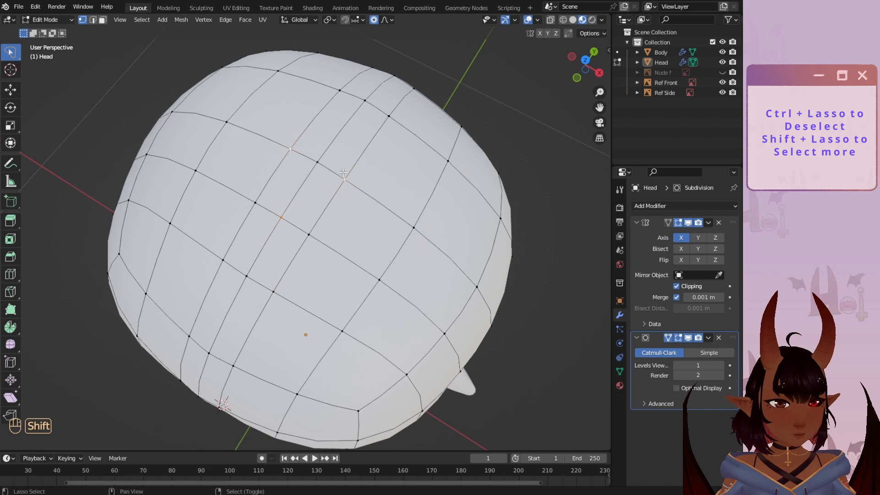
pyautogui.press('m')
pyautogui.click(315, 152)
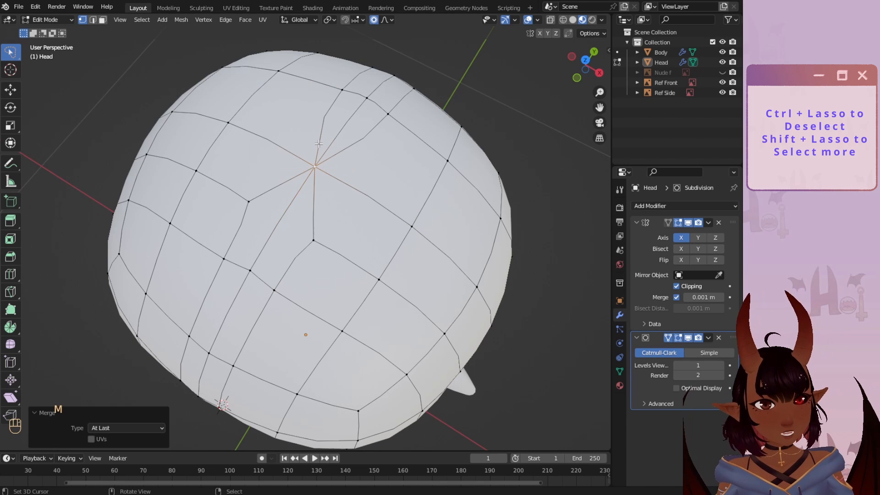
# - Hide the Body and dissolve the edge line beside the head's centre line, from the underside over the back to the crown
pyautogui.scroll(-3, 310, 209)
pyautogui.moveTo(311, 208); pyautogui.dragTo(458, 151, button='middle')
pyautogui.scroll(5, 458, 151)
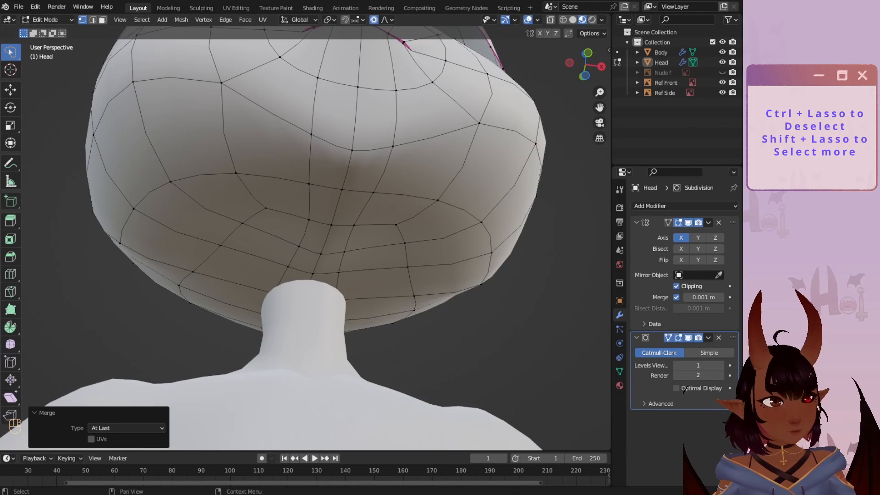
pyautogui.click(722, 52)
pyautogui.moveTo(304, 211); pyautogui.dragTo(284, 176, button='middle')
pyautogui.rightClick(281, 143)
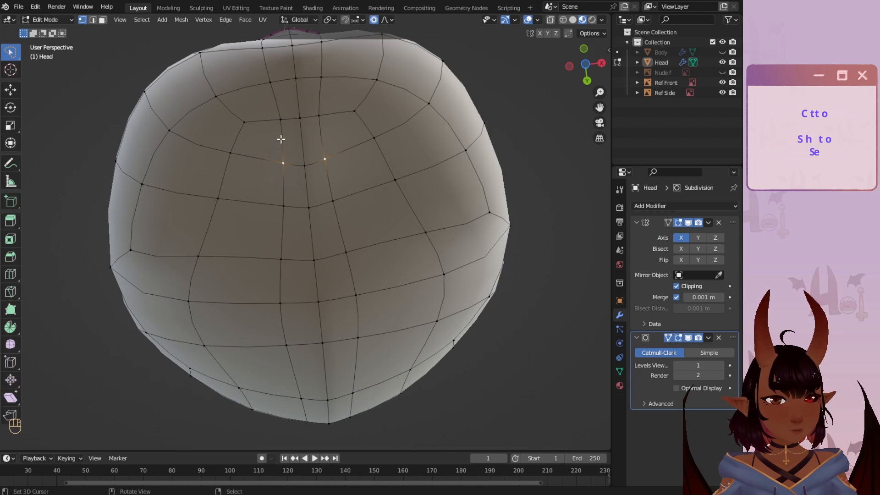
pyautogui.keyDown('shift'); pyautogui.rightClick(282, 130); pyautogui.keyUp('shift')
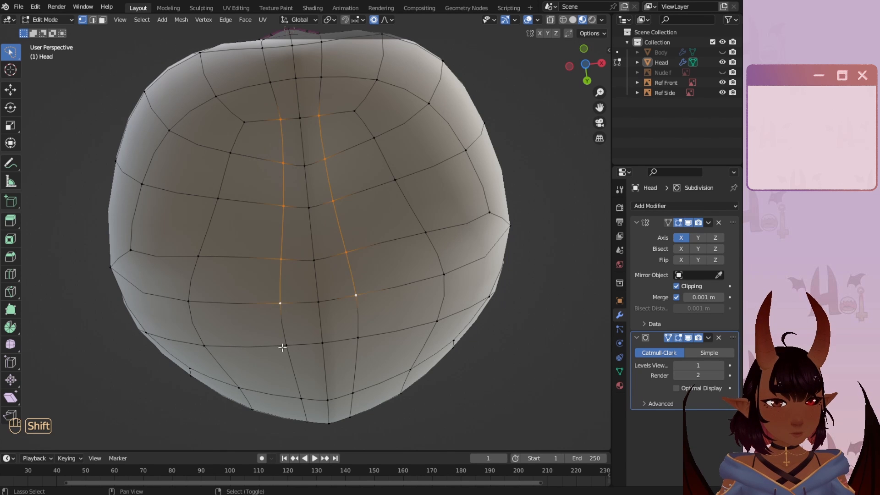
pyautogui.moveTo(303, 396); pyautogui.dragTo(365, 187, button='middle')
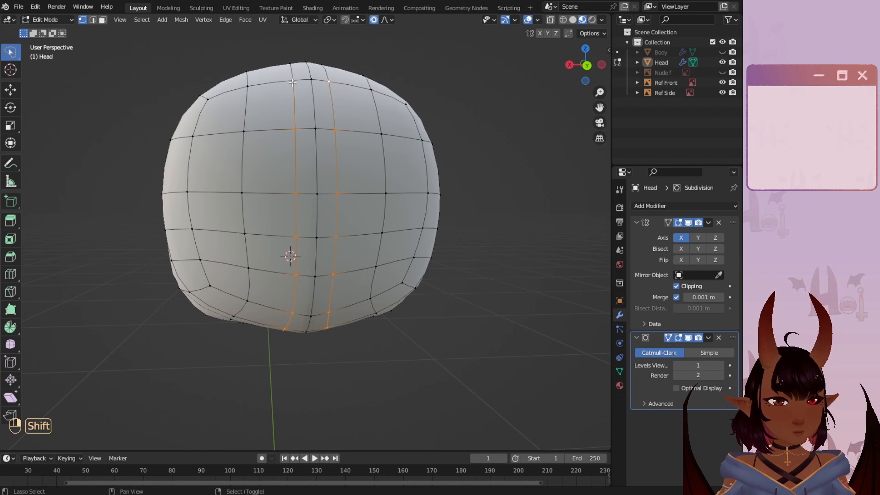
pyautogui.moveTo(292, 83); pyautogui.dragTo(298, 171, button='middle')
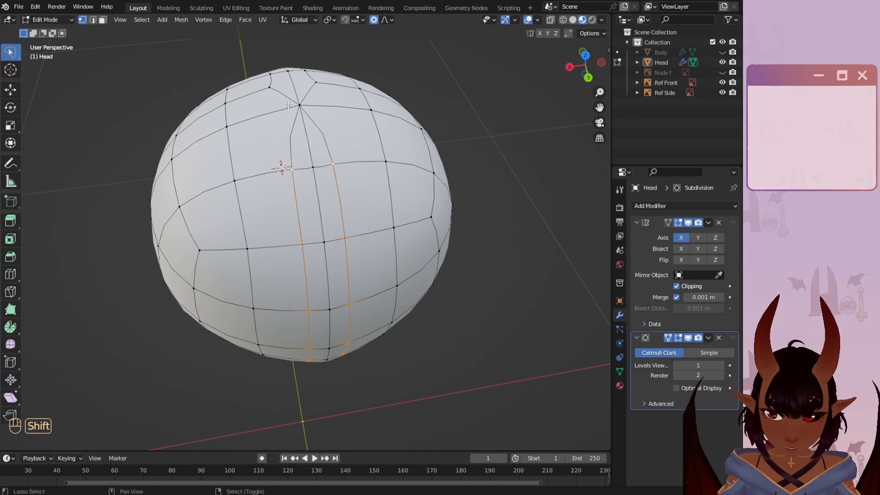
pyautogui.click(304, 155)
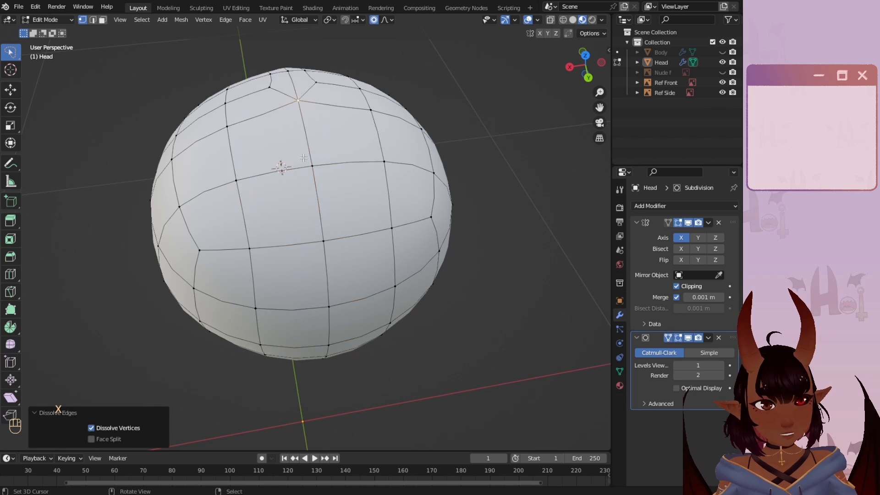
# - Slide the centre vertex and its side neighbour on the head's underside forward along their edges towards the chin
pyautogui.moveTo(312, 147); pyautogui.dragTo(424, 110, button='middle')
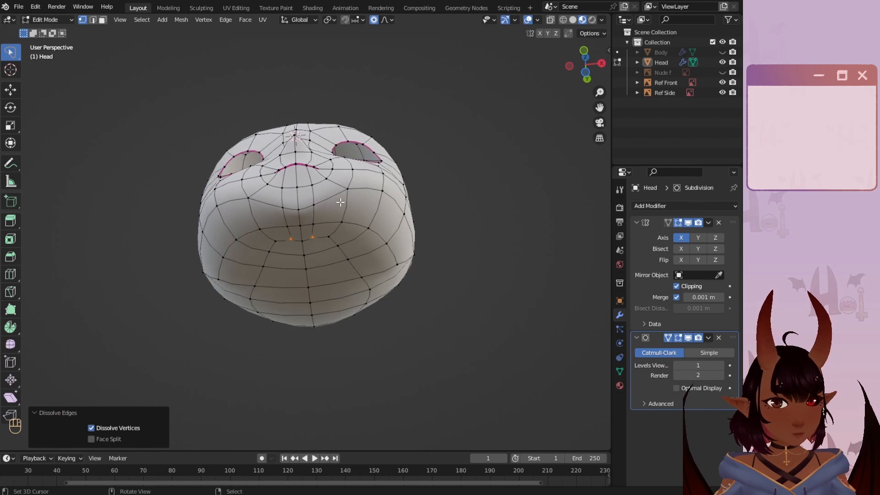
pyautogui.scroll(5, 340, 202)
pyautogui.keyDown('shift'); pyautogui.scroll(4, 329, 152); pyautogui.keyUp('shift')
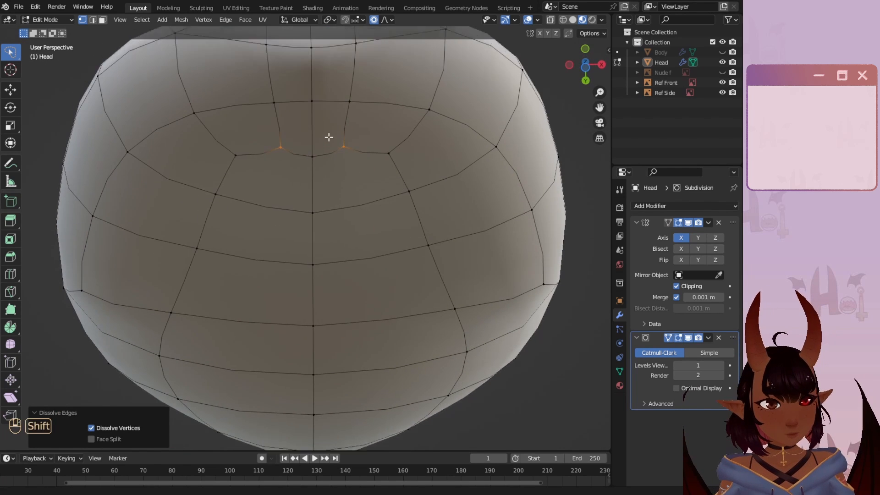
pyautogui.keyDown('shift'); pyautogui.click(312, 181); pyautogui.keyUp('shift')
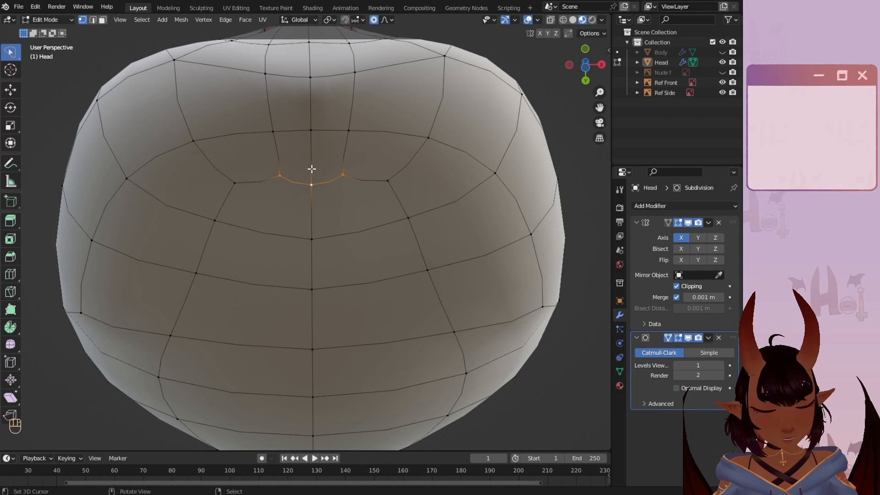
pyautogui.press('g')
pyautogui.press('g')
pyautogui.rightClick(344, 180)
pyautogui.press('a')
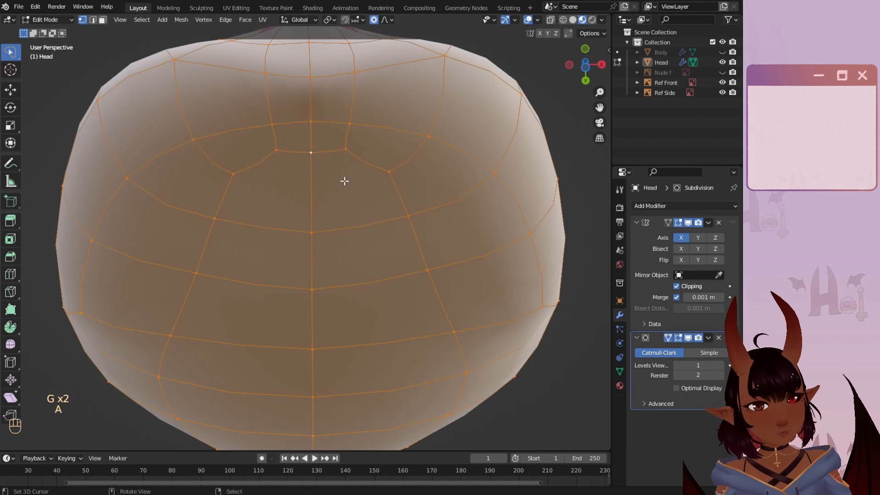
pyautogui.press('a')
# - Knife-cut an edge across the head's underside from the side corner vertex to the centre line, just behind the slid vertices
pyautogui.press('k')
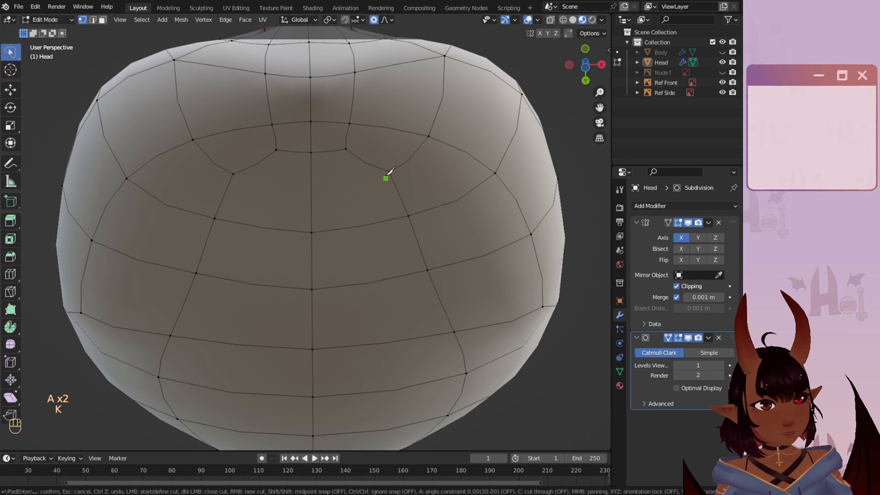
pyautogui.click(312, 192)
pyautogui.press('Return')
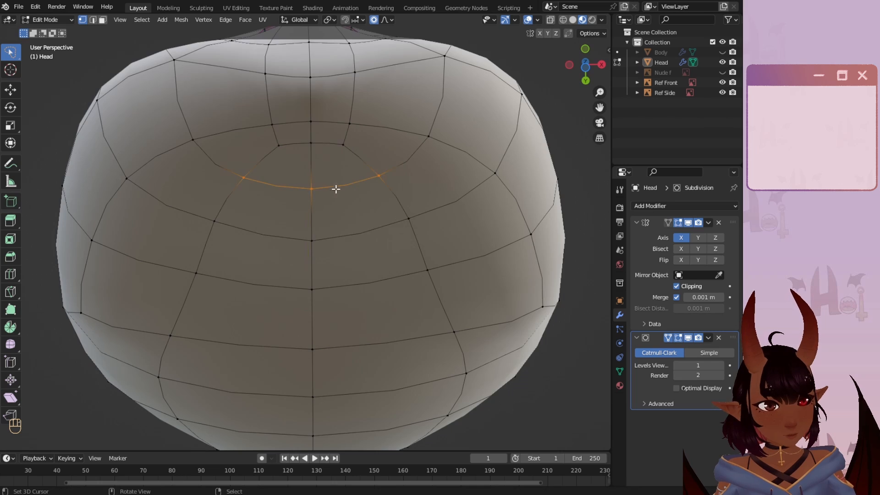
pyautogui.scroll(-4, 334, 174)
pyautogui.press('a')
pyautogui.press('a')
pyautogui.moveTo(331, 131); pyautogui.dragTo(407, 224, button='middle')
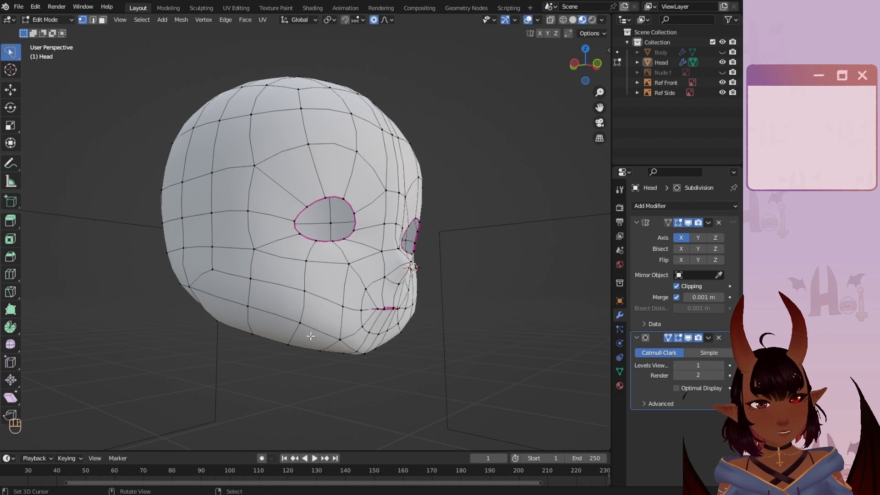
pyautogui.moveTo(152, 253); pyautogui.dragTo(232, 249, button='middle')
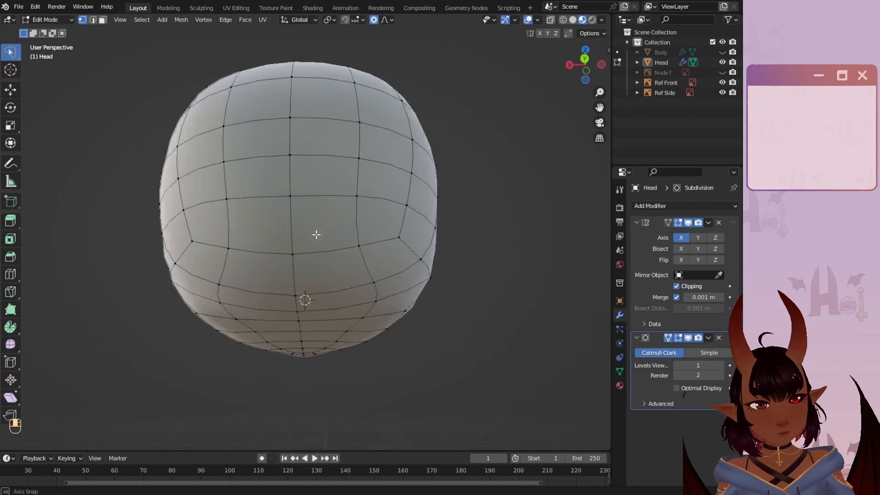
# - Adjust the vertices around the mouth in the front view to follow the face reference
pyautogui.press('a')
pyautogui.press('a')
pyautogui.press('KP_1')
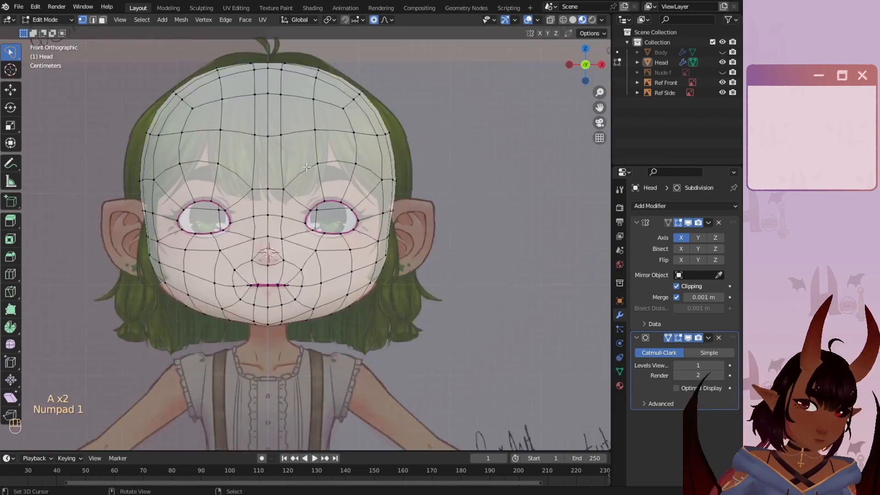
pyautogui.scroll(4, 270, 336)
pyautogui.press('g')
pyautogui.click(275, 293)
pyautogui.press('g')
# - Slide vertices on the head's underside along their edges to even out the spacing of the loops
pyautogui.moveTo(387, 293); pyautogui.dragTo(312, 146, button='middle')
pyautogui.keyDown('shift'); pyautogui.rightClick(312, 146); pyautogui.keyUp('shift')
pyautogui.rightClick(345, 204)
pyautogui.press('g')
pyautogui.press('g')
pyautogui.press('g')
pyautogui.press('g')
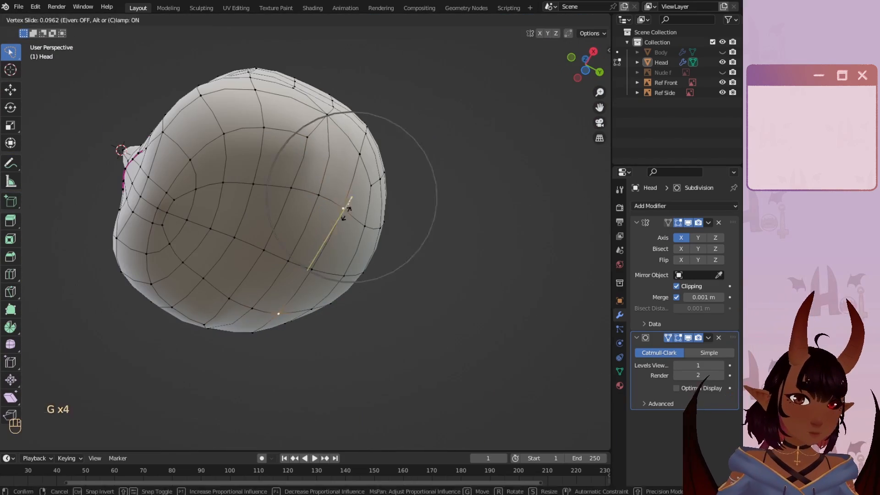
pyautogui.keyDown('ctrl'); pyautogui.rightClick(203, 278); pyautogui.keyUp('ctrl')
pyautogui.press('g')
pyautogui.press('g')
pyautogui.click(178, 193)
# - Slide the crown vertices along their edges to space the faces around the merged crown more evenly
pyautogui.press('a')
pyautogui.press('a')
pyautogui.moveTo(179, 194); pyautogui.dragTo(340, 192, button='middle')
pyautogui.rightClick(340, 193)
pyautogui.press('g')
pyautogui.press('g')
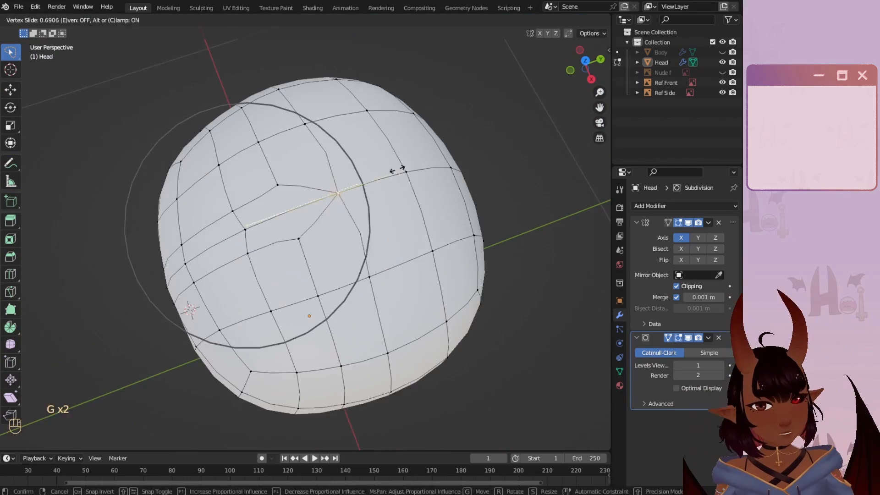
pyautogui.click(393, 173)
pyautogui.moveTo(392, 173); pyautogui.dragTo(471, 52, button='middle')
pyautogui.press('g')
pyautogui.press('g')
pyautogui.click(295, 179)
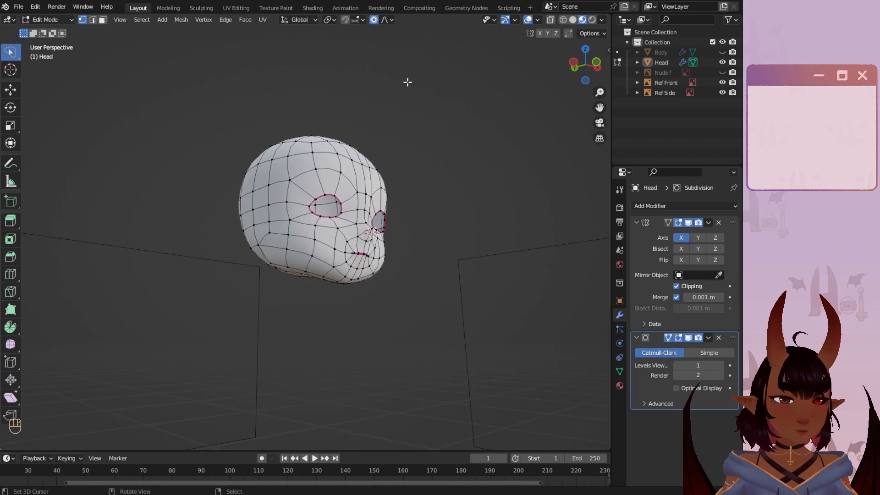
# - Save the blend file
pyautogui.moveTo(330, 108); pyautogui.dragTo(320, 92, button='middle')
pyautogui.click(20, 5)
pyautogui.click(30, 73)
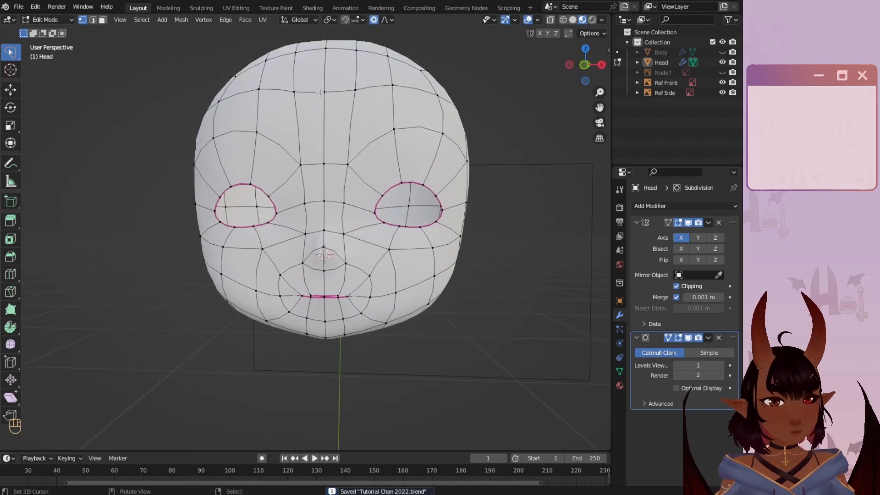
# - Add one centred loop cut around the mouth, between the lip line and the surrounding mouth loop
pyautogui.keyDown('shift'); pyautogui.moveTo(369, 214); pyautogui.dragTo(362, 128, button='middle'); pyautogui.keyUp('shift')
pyautogui.scroll(3, 279, 174)
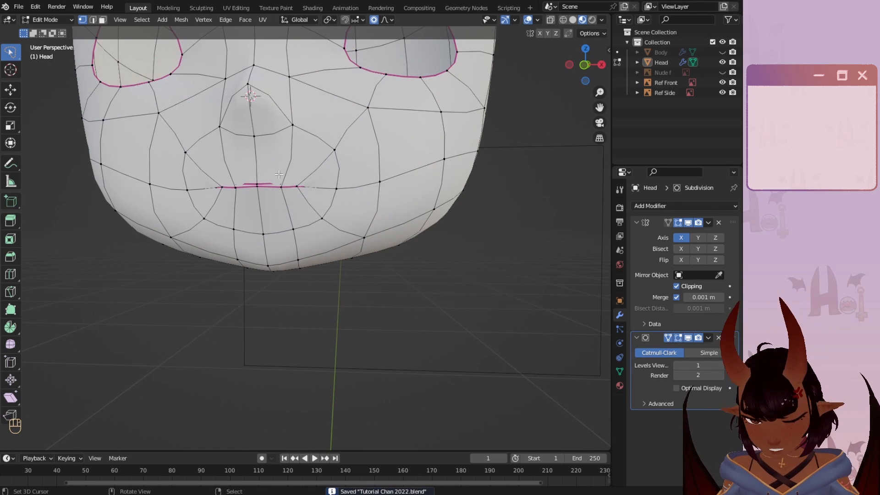
pyautogui.hotkey('ctrl', 'r')
pyautogui.click(282, 166)
pyautogui.rightClick(281, 166)
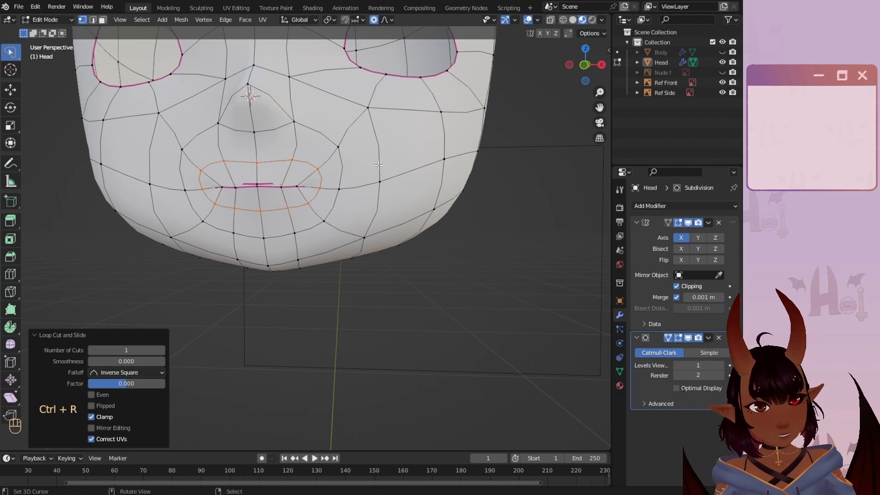
# - Move the new lip loop forward along Y in the side view, towards the lips of the reference
pyautogui.press('KP_3')
pyautogui.scroll(1, 281, 171)
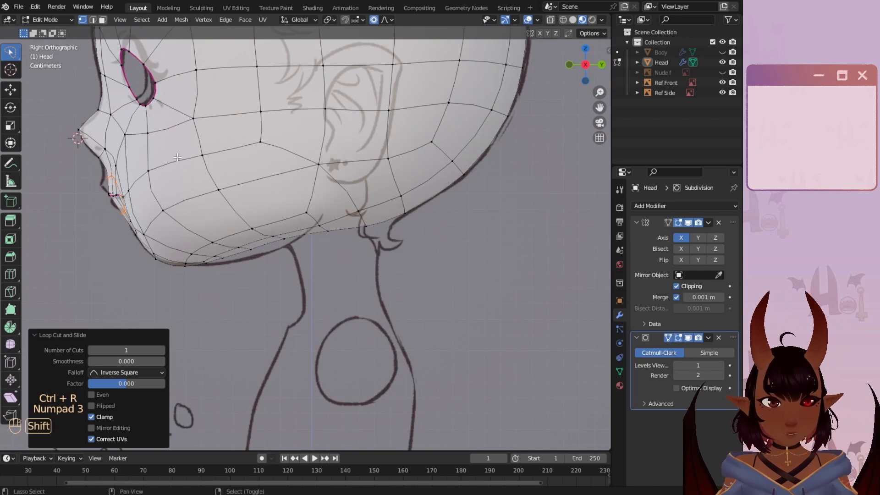
pyautogui.scroll(6, 358, 218)
pyautogui.keyDown('shift'); pyautogui.moveTo(153, 181); pyautogui.dragTo(357, 246, button='middle'); pyautogui.keyUp('shift')
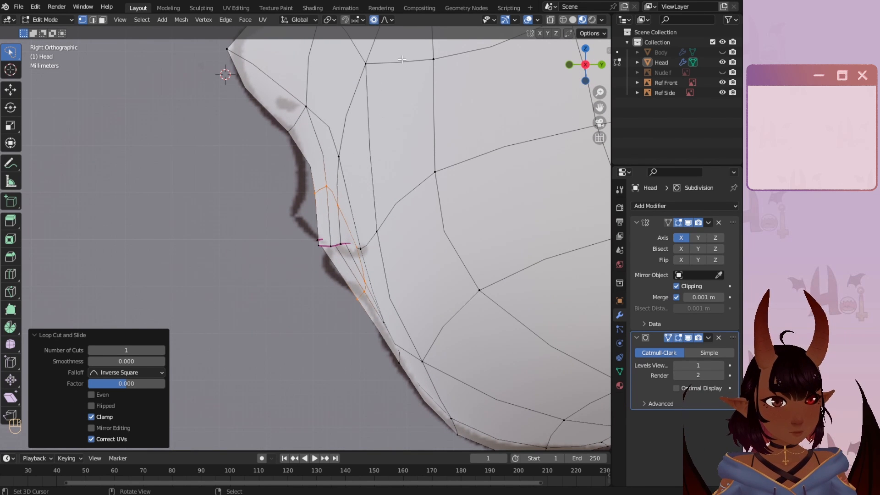
pyautogui.press('g')
pyautogui.press('y')
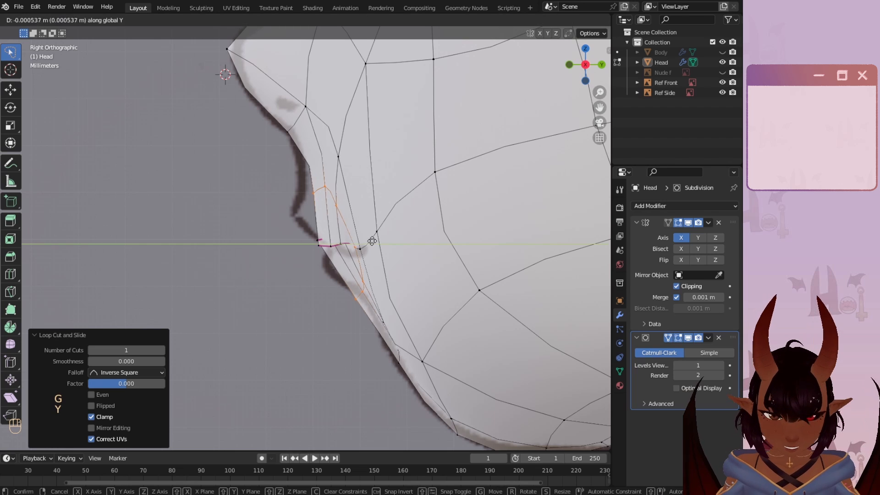
pyautogui.click(335, 222)
# - Rotate the lip loop 14.1° about Z and shift it about 0.0023 m back along Y and 0.0004 m down
pyautogui.press('r')
pyautogui.press('z')
pyautogui.click(435, 232)
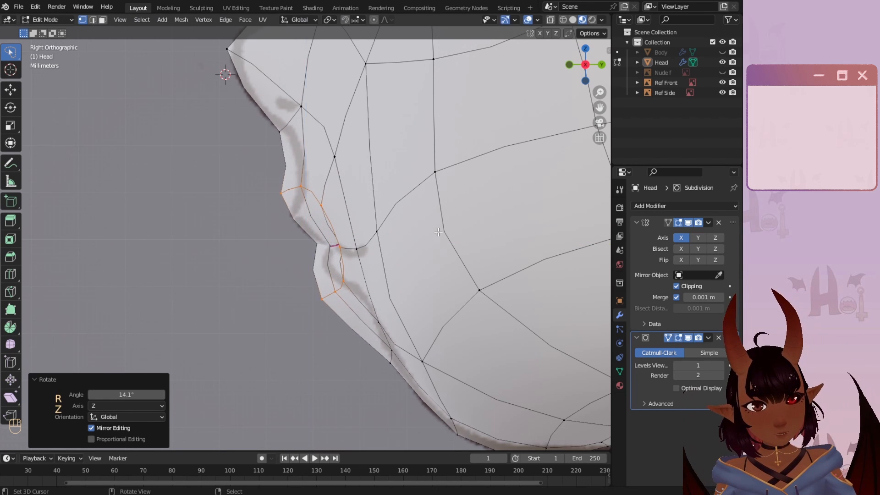
pyautogui.press('g')
pyautogui.click(402, 243)
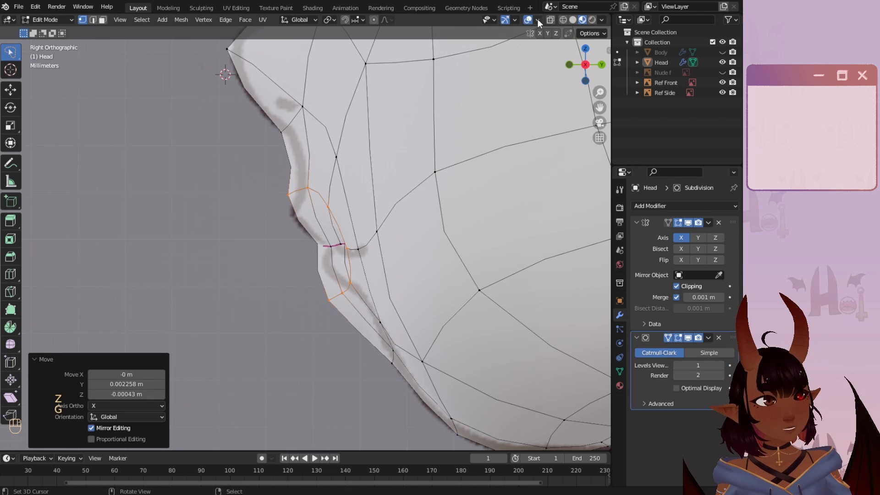
# - Reposition the mouth corner vertex in the side view with proportional editing to fit the reference's mouth line
pyautogui.scroll(1, 333, 175)
pyautogui.keyDown('shift'); pyautogui.moveTo(375, 241); pyautogui.dragTo(343, 216, button='middle'); pyautogui.keyUp('shift')
pyautogui.rightClick(343, 215)
pyautogui.click(374, 20)
pyautogui.press('g')
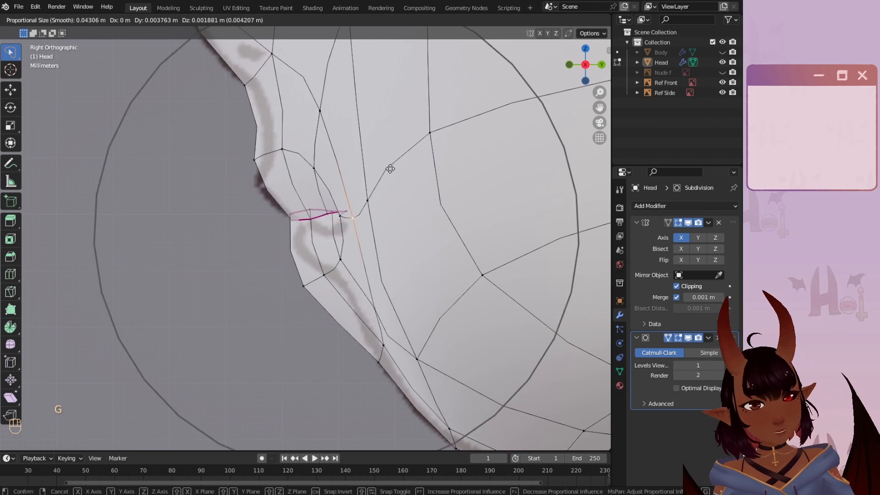
pyautogui.scroll(18, 373, 197)
pyautogui.click(358, 222)
pyautogui.scroll(1, 373, 214)
pyautogui.click(339, 229)
# - Move the centre vertices of the mouth line and upper lip onto the lip outline of the side reference
pyautogui.rightClick(294, 221)
pyautogui.press('g')
pyautogui.click(310, 226)
pyautogui.rightClick(229, 151)
pyautogui.press('g')
pyautogui.click(234, 175)
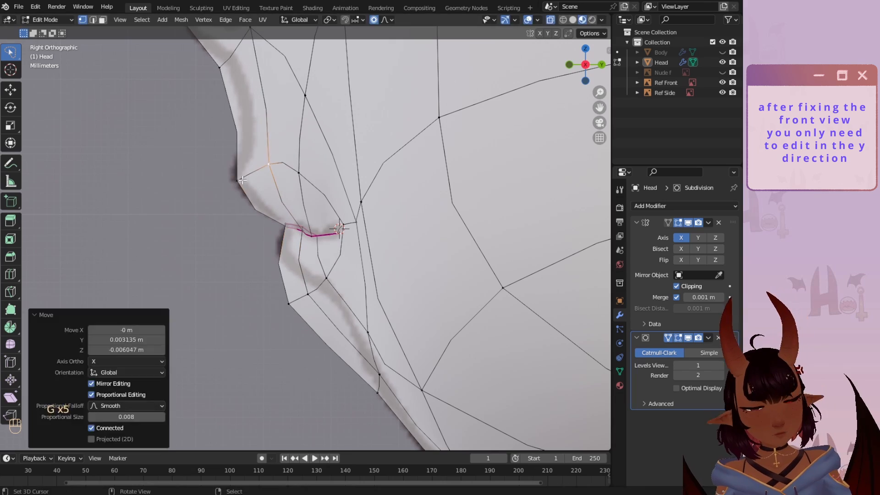
# - Move the lower lip vertices and those just beneath them onto the profile line of the side reference
pyautogui.rightClick(288, 303)
pyautogui.press('g')
pyautogui.press('g')
pyautogui.click(346, 315)
pyautogui.press('g')
pyautogui.click(346, 317)
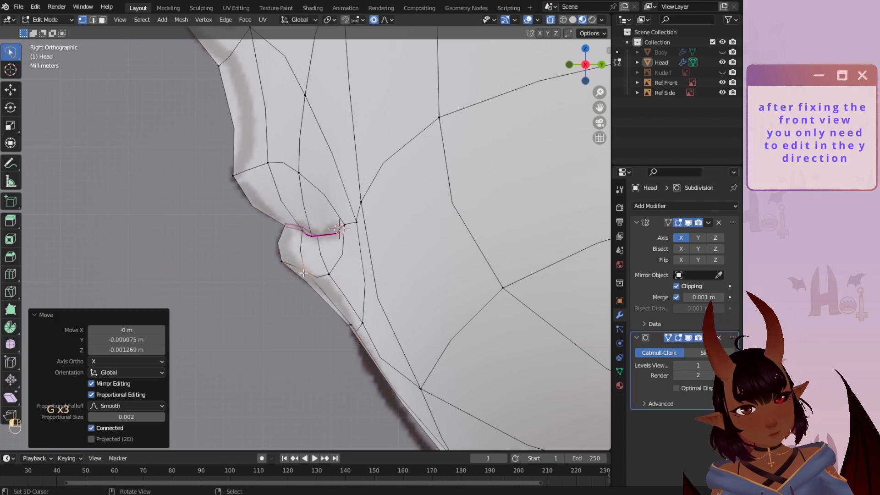
# - Fit the profile vertices at the chin and between lip and nose to the side reference outline
pyautogui.scroll(-2, 358, 316)
pyautogui.keyDown('shift'); pyautogui.moveTo(367, 339); pyautogui.dragTo(316, 238, button='middle'); pyautogui.keyUp('shift')
pyautogui.press('g')
pyautogui.click(383, 344)
pyautogui.keyDown('shift'); pyautogui.moveTo(257, 92); pyautogui.dragTo(350, 330, button='middle'); pyautogui.keyUp('shift')
pyautogui.press('g')
pyautogui.click(242, 207)
pyautogui.keyDown('shift'); pyautogui.moveTo(241, 207); pyautogui.dragTo(276, 362, button='middle'); pyautogui.keyUp('shift')
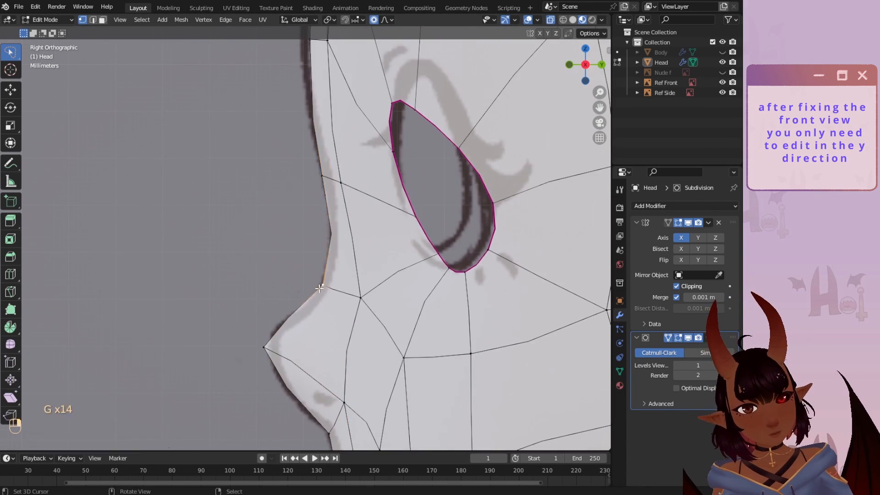
# - Slide a vertex on the upper face profile and move the lower eyelid vertex about 0.002 m forward along Y
pyautogui.scroll(-4, 321, 193)
pyautogui.rightClick(321, 143)
pyautogui.press('g')
pyautogui.press('g')
pyautogui.click(320, 167)
pyautogui.scroll(-3, 424, 191)
pyautogui.scroll(2, 421, 238)
pyautogui.press('g')
pyautogui.press('y')
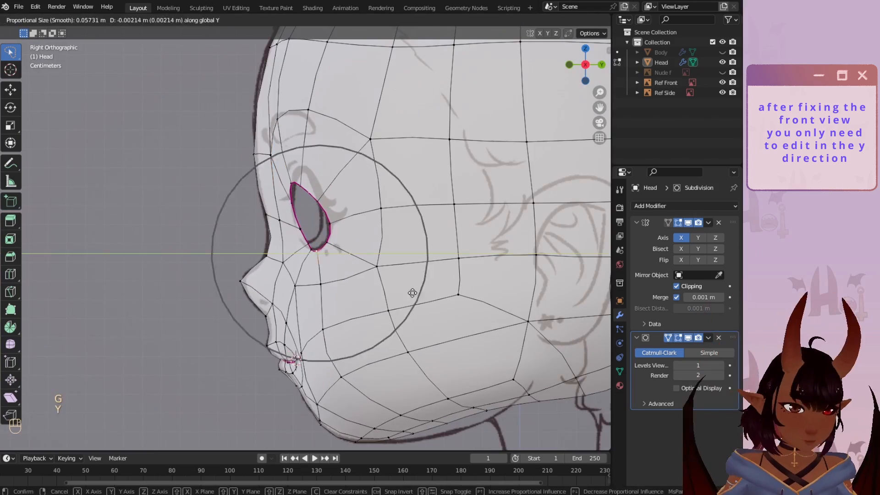
pyautogui.click(412, 293)
# - Slide a vertex of the lower lip loop along its edge towards the mouth line in the front view
pyautogui.press('a')
pyautogui.press('a')
pyautogui.moveTo(221, 276); pyautogui.dragTo(385, 279, button='middle')
pyautogui.press('KP_1')
pyautogui.scroll(8, 386, 257)
pyautogui.press('g')
pyautogui.press('g')
pyautogui.click(291, 270)
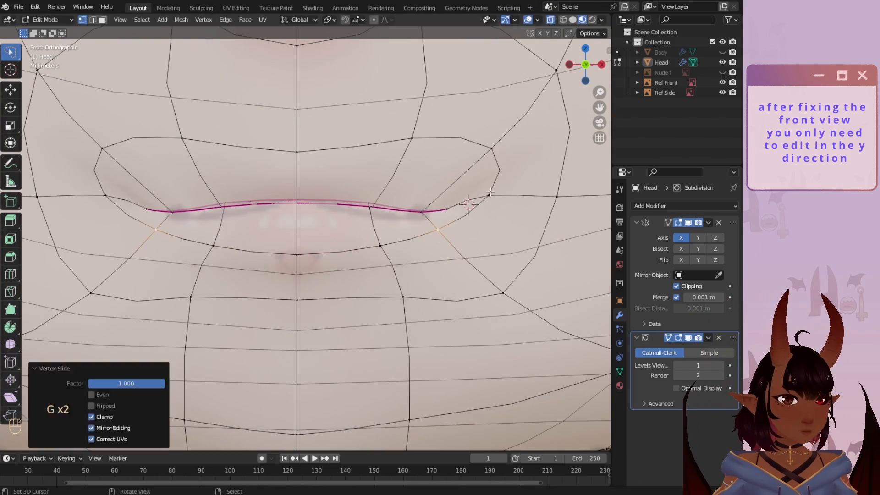
# - Lower the upper lip loop's centre vertex and adjust the centre vertex below the lower lip
pyautogui.click(289, 159)
pyautogui.press('g')
pyautogui.click(298, 175)
pyautogui.scroll(-4, 303, 239)
pyautogui.click(303, 276)
pyautogui.press('g')
pyautogui.click(302, 288)
# - Slide the vertex beside the mouth corner outward and even out the vertices below the mouth along their edges
pyautogui.click(425, 220)
pyautogui.press('g')
pyautogui.press('g')
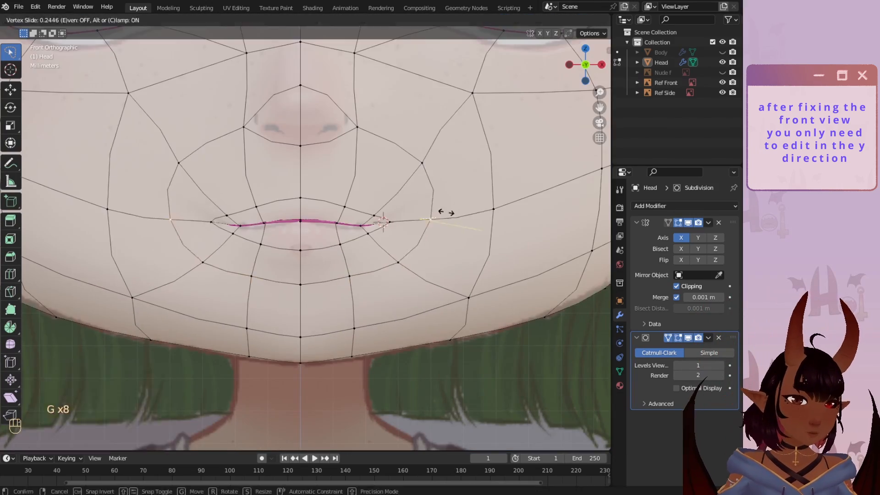
pyautogui.click(446, 210)
pyautogui.scroll(-4, 316, 238)
pyautogui.press('g')
pyautogui.press('g')
pyautogui.click(324, 317)
pyautogui.moveTo(330, 303)
pyautogui.mouseDown()
pyautogui.moveTo(325, 343)
pyautogui.moveTo(331, 321)
pyautogui.mouseUp()
pyautogui.press('g')
pyautogui.press('g')
pyautogui.click(327, 321)
# - Check the mouth from an angle and fine-tune a vertex of the mouth loops in the front view
pyautogui.moveTo(326, 321)
pyautogui.mouseDown(button='middle')
pyautogui.moveTo(326, 230)
pyautogui.moveTo(319, 252)
pyautogui.moveTo(230, 261)
pyautogui.mouseUp(button='middle')
pyautogui.press('KP_1')
pyautogui.press('a')
pyautogui.press('a')
pyautogui.press('g')
pyautogui.press('g')
pyautogui.rightClick(317, 265)
pyautogui.press('g')
pyautogui.click(320, 268)
# - Move the vertex beside the mouth about 0.0007 m outward and 0.0006 m down with proportional editing
pyautogui.scroll(2, 320, 267)
pyautogui.scroll(1, 230, 261)
pyautogui.click(373, 21)
pyautogui.rightClick(445, 228)
pyautogui.press('g')
pyautogui.click(449, 238)
pyautogui.scroll(-4, 348, 174)
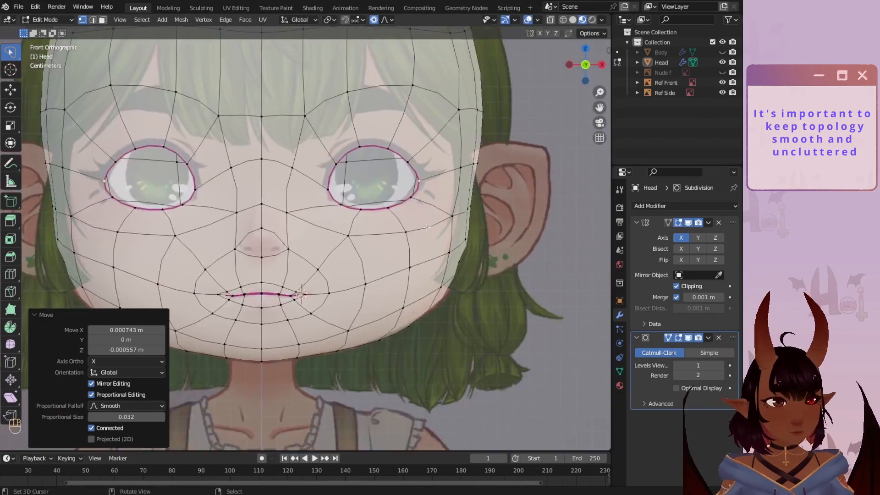
# - Move the lip vertices along Y in the side view, without proportional editing, to round out the lips
pyautogui.press('KP_3')
pyautogui.scroll(8, 390, 275)
pyautogui.rightClick(349, 282)
pyautogui.press('o')
pyautogui.press('g')
pyautogui.press('y')
pyautogui.click(369, 276)
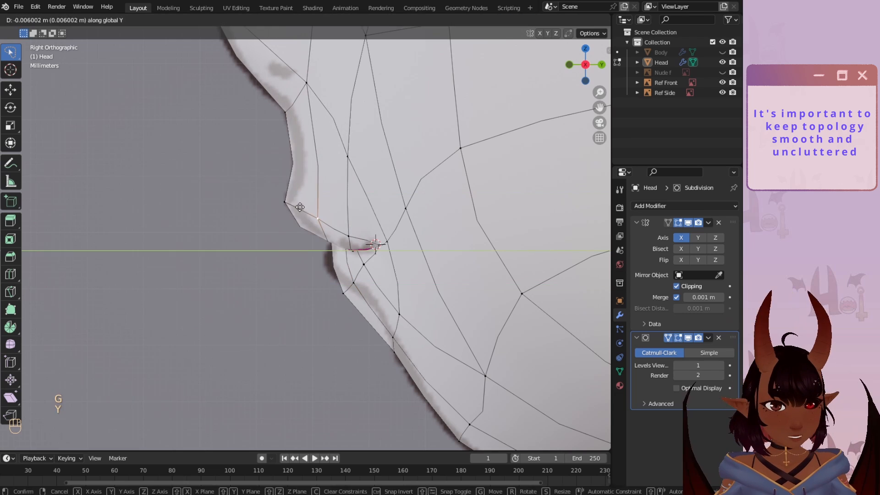
pyautogui.scroll(1, 374, 335)
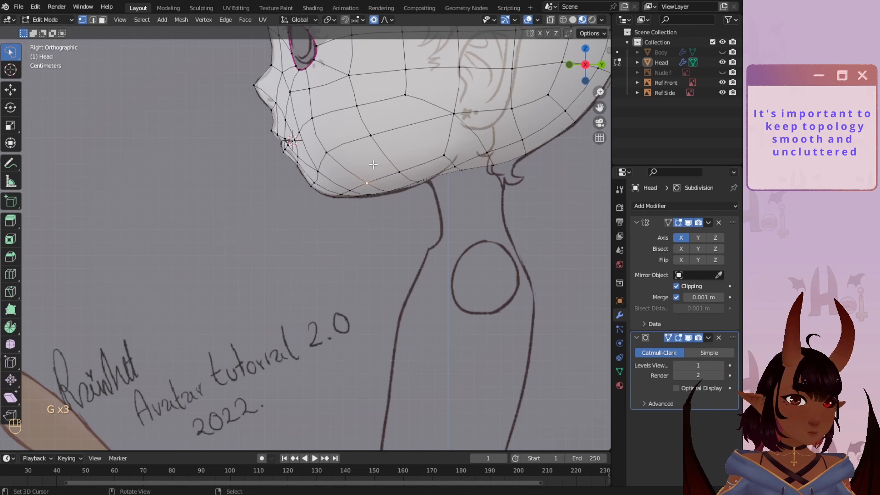
# - Lower two vertices along the jaw's underside with proportional editing to match the side reference
pyautogui.press('g')
pyautogui.scroll(-4, 375, 171)
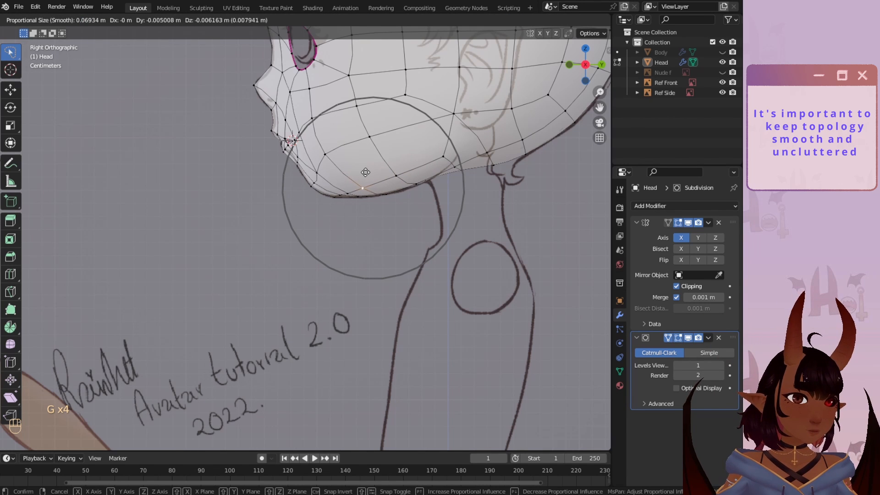
pyautogui.click(365, 172)
pyautogui.click(395, 177)
pyautogui.press('g')
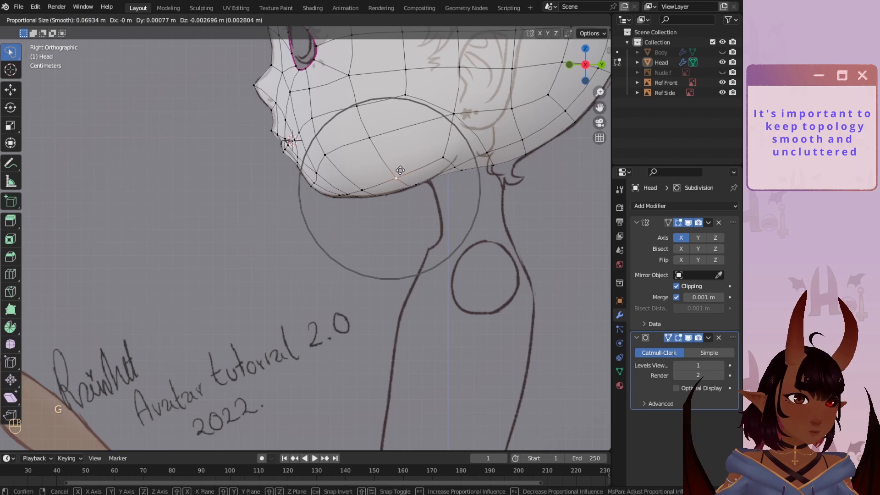
pyautogui.click(400, 171)
# - Lower the vertex beneath the chin by about 0.0019 m with a proportional size of 0.039
pyautogui.click(344, 189)
pyautogui.press('g')
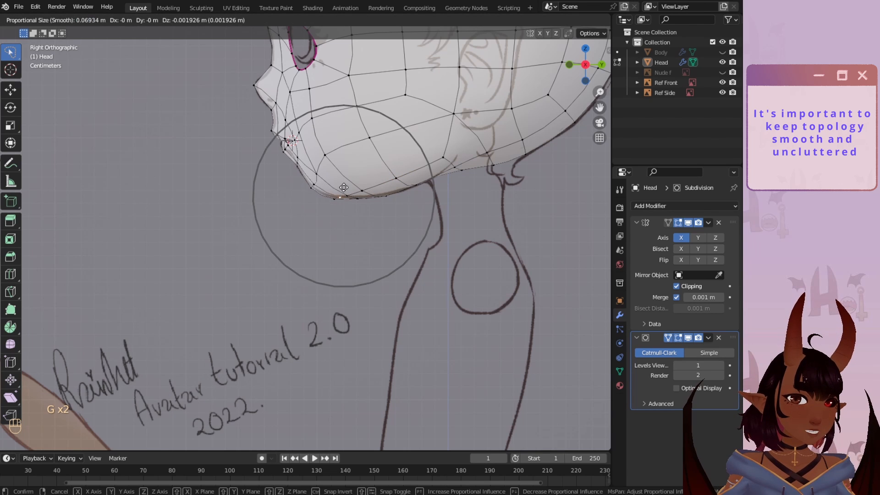
pyautogui.scroll(3, 344, 190)
pyautogui.click(348, 191)
pyautogui.scroll(-2, 404, 185)
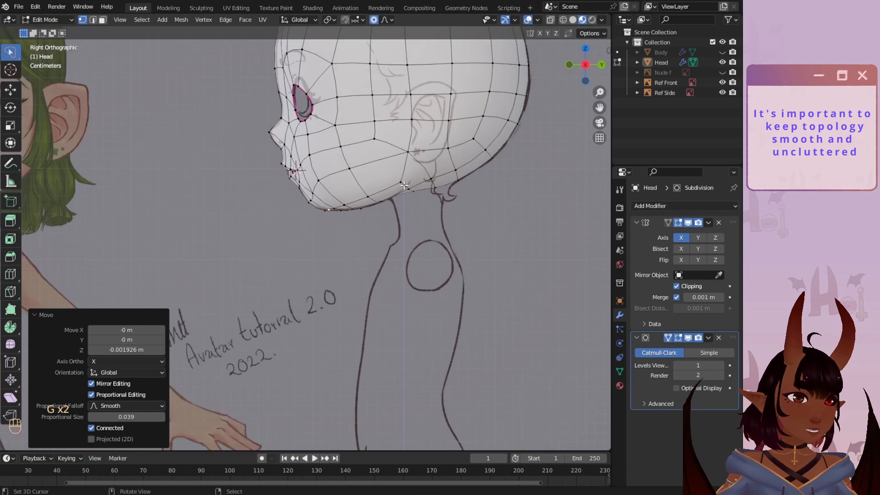
# - Turn on X-ray in the front view and raise the jaw's underside vertices about 0.0139 m along Z with proportional size 0.084
pyautogui.press('KP_1')
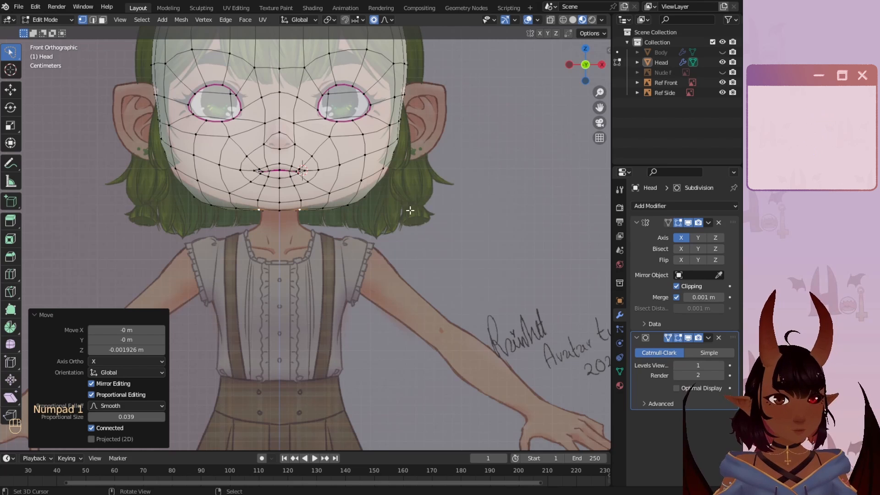
pyautogui.scroll(2, 316, 207)
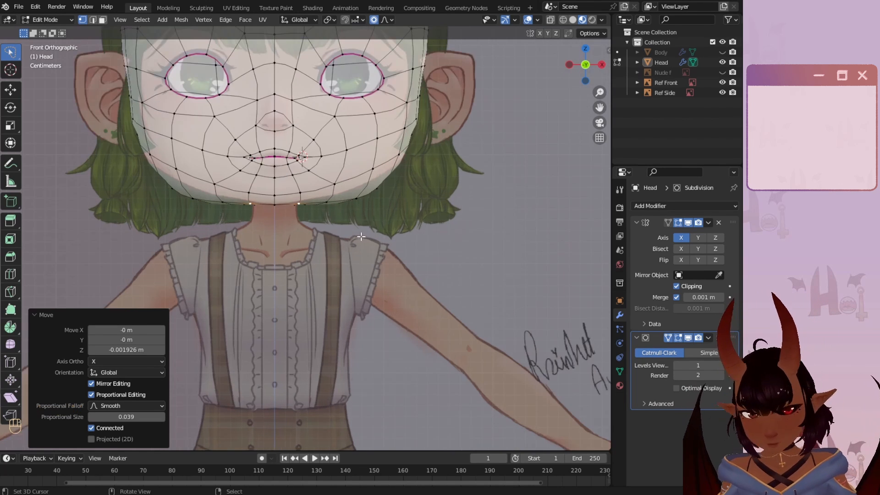
pyautogui.keyDown('shift'); pyautogui.moveTo(382, 180); pyautogui.dragTo(394, 263, button='middle'); pyautogui.keyUp('shift')
pyautogui.click(397, 271)
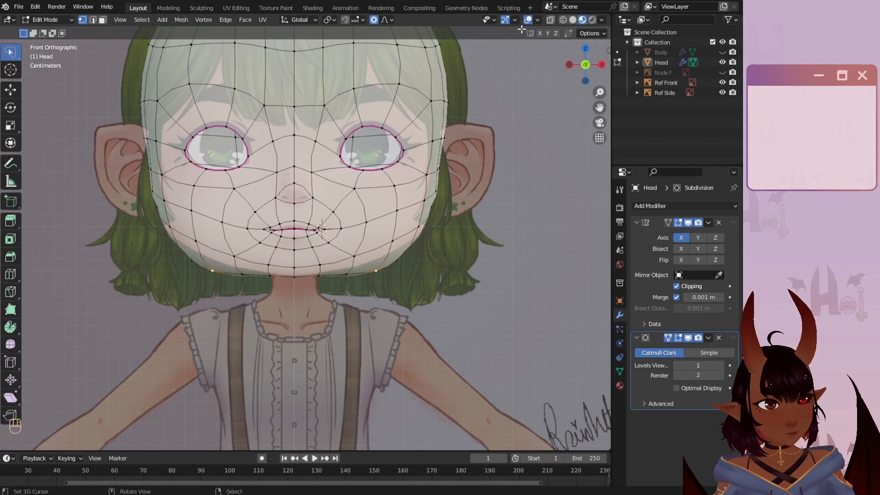
pyautogui.click(551, 20)
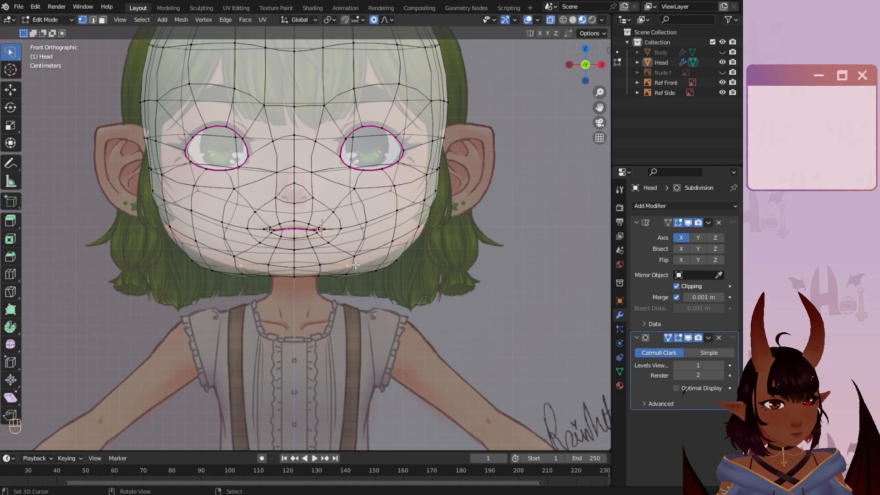
pyautogui.press('g')
pyautogui.press('z')
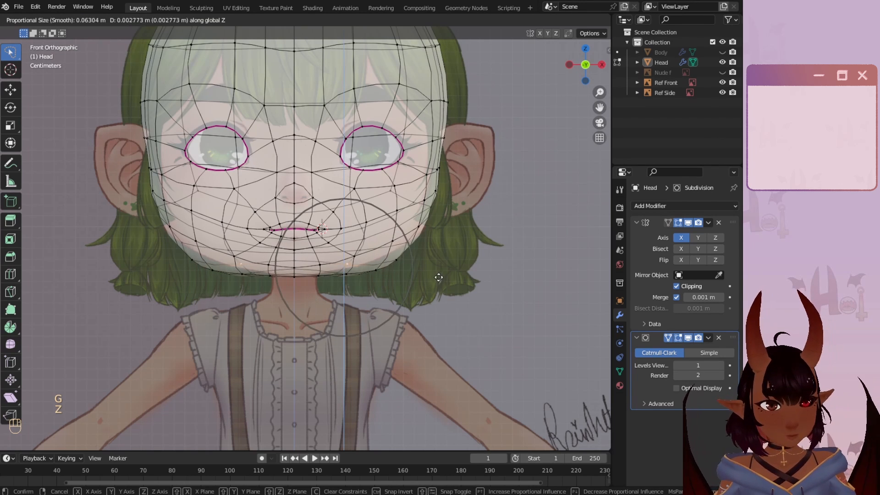
pyautogui.scroll(-5, 439, 270)
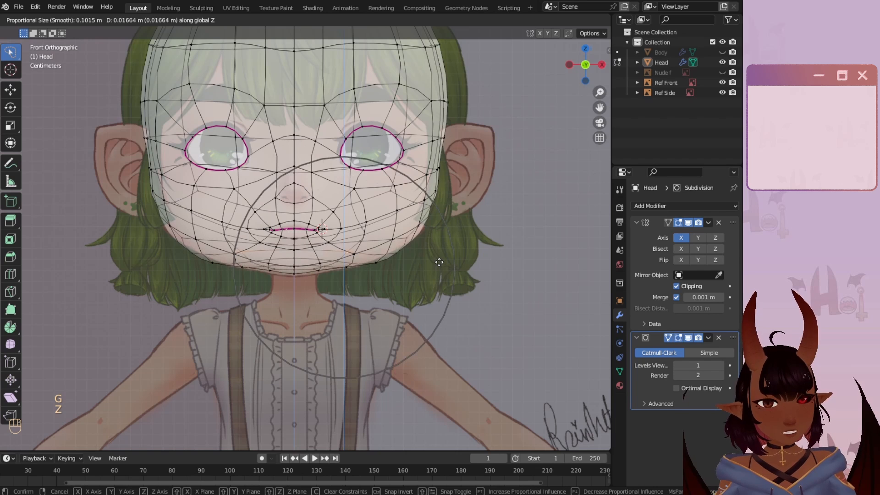
pyautogui.scroll(2, 439, 261)
pyautogui.click(438, 263)
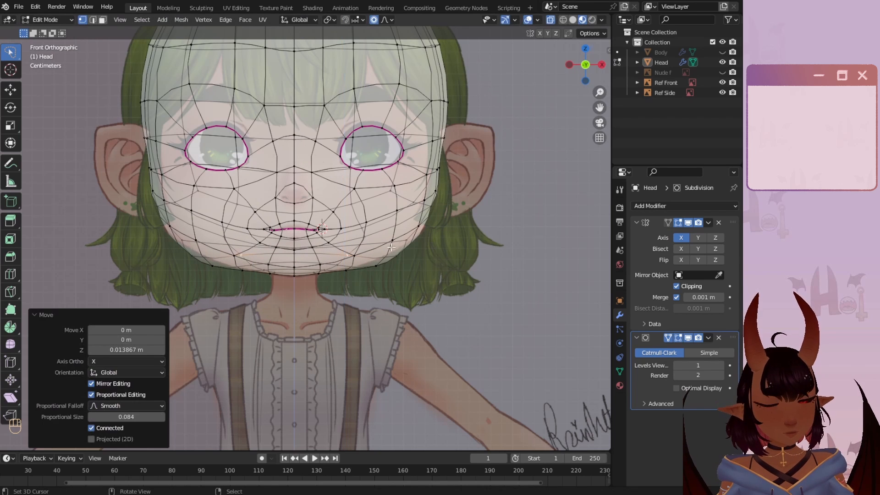
# - Raise the lower jaw vertices about 0.009 m along Z and shift the jaw-corner vertices about 0.004 m outward and downward with proportional size 0.112
pyautogui.press('g')
pyautogui.press('z')
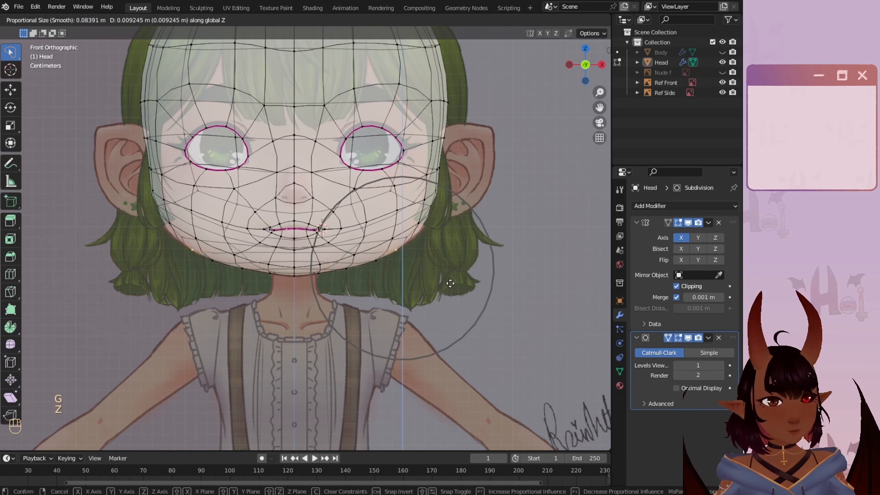
pyautogui.click(451, 281)
pyautogui.press('g')
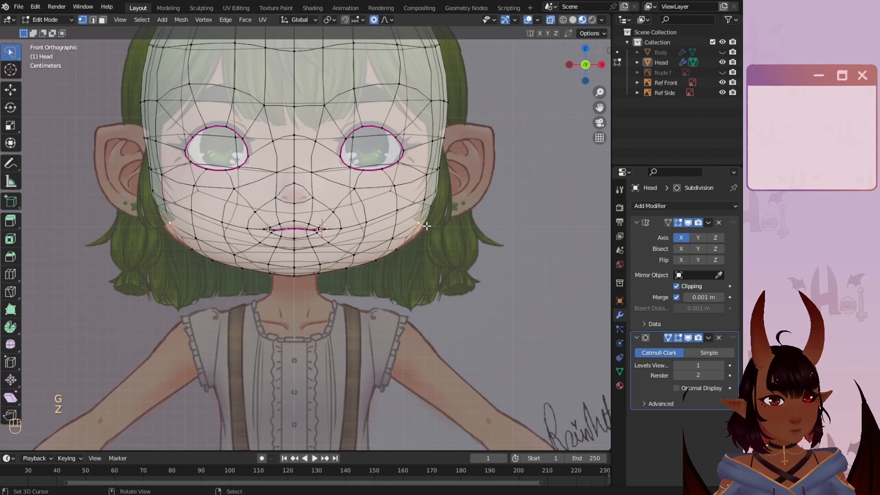
pyautogui.scroll(-3, 428, 232)
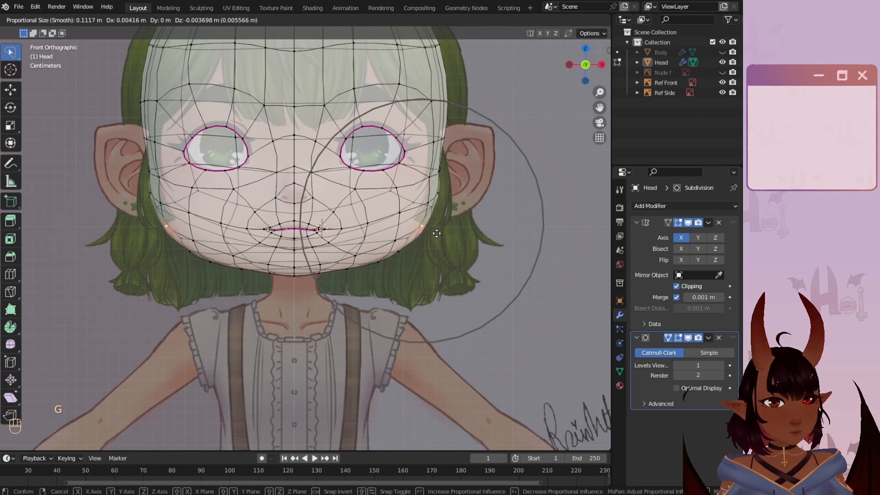
pyautogui.click(436, 234)
# - In the right side view, move the vertex under the jaw about 0.0072 m down and 0.0016 m back with proportional size 0.112
pyautogui.press('KP_3')
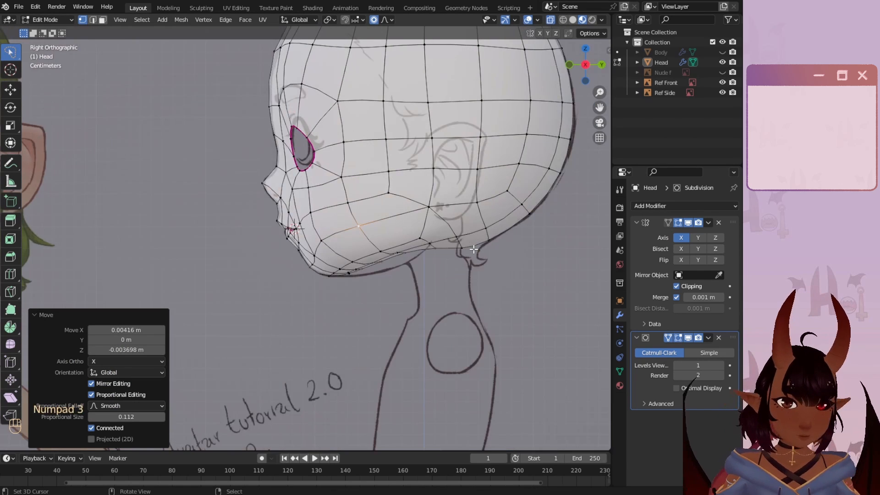
pyautogui.scroll(-2, 406, 209)
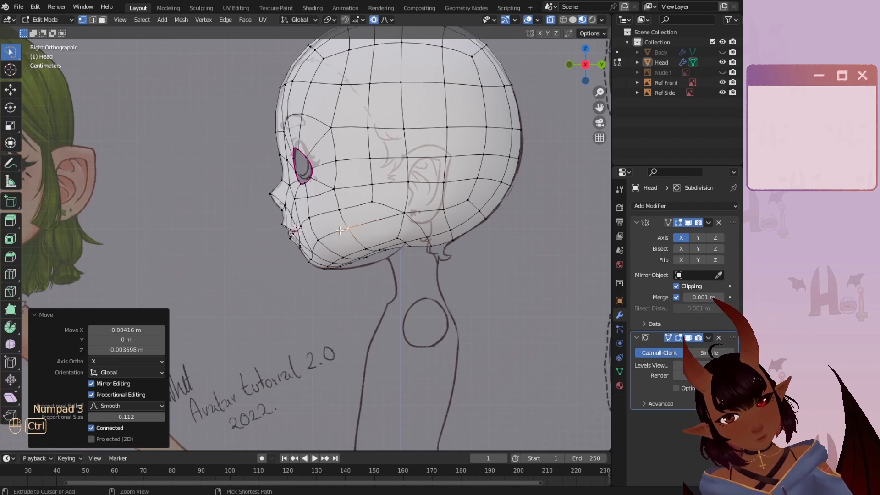
pyautogui.scroll(2, 366, 227)
pyautogui.scroll(-1, 388, 223)
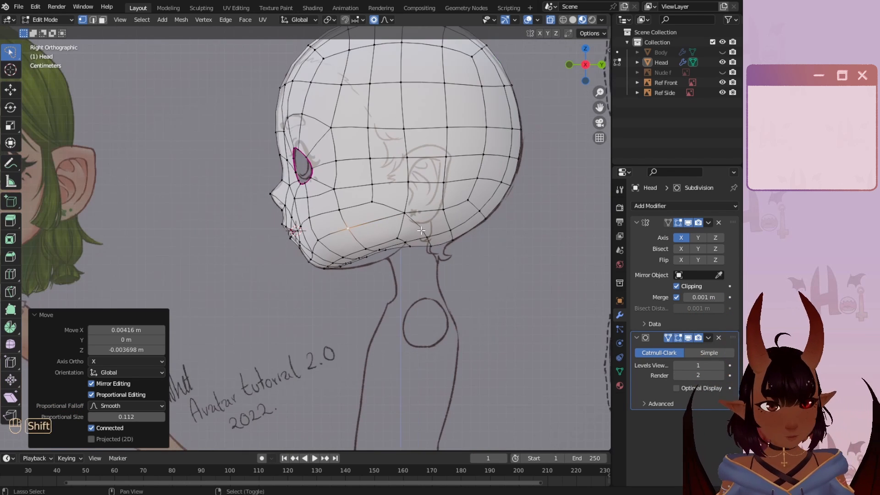
pyautogui.keyDown('shift'); pyautogui.moveTo(389, 249); pyautogui.dragTo(353, 273, button='middle'); pyautogui.keyUp('shift')
pyautogui.scroll(2, 353, 273)
pyautogui.rightClick(341, 301)
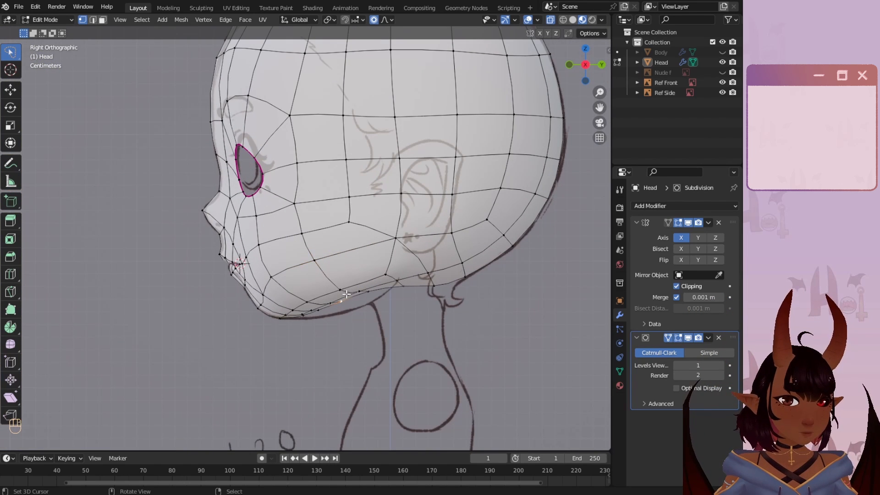
pyautogui.press('g')
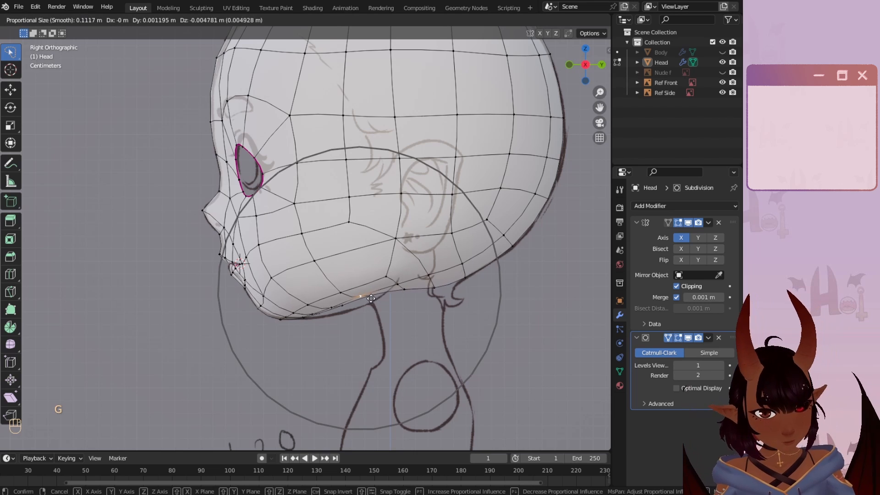
pyautogui.click(371, 301)
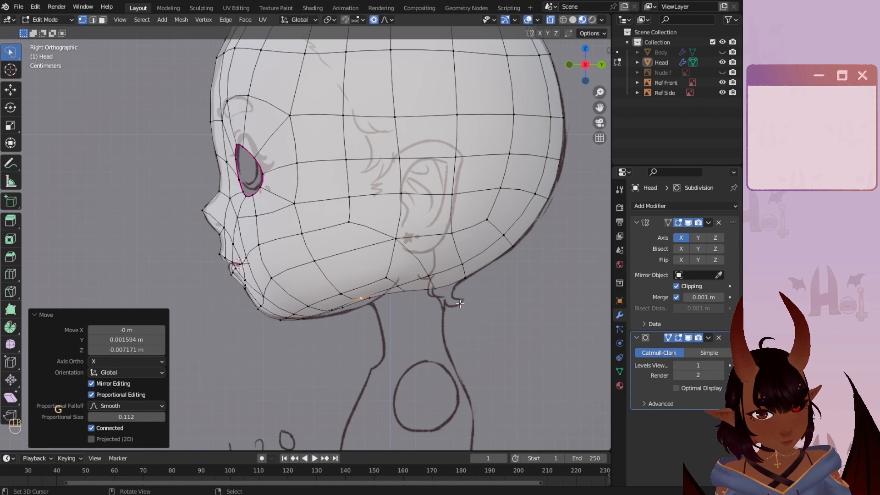
# - In the front view, raise the lower jaw-corner vertices about 0.004 m with proportional size 0.112 and compare the jaw with the side reference
pyautogui.press('KP_1')
pyautogui.click(416, 298)
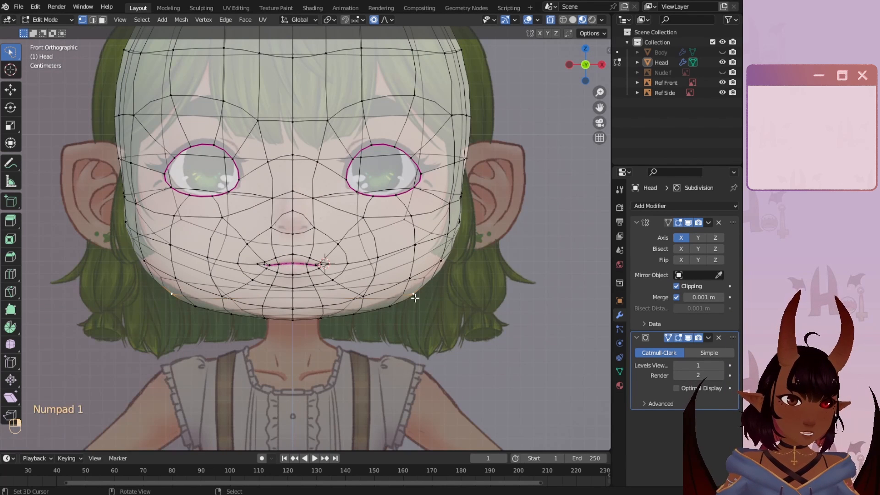
pyautogui.press('g')
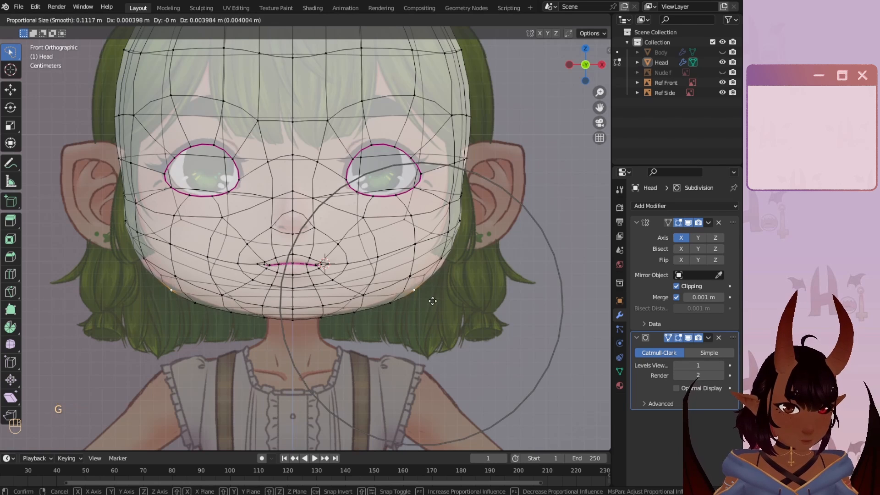
pyautogui.click(432, 302)
pyautogui.press('KP_3')
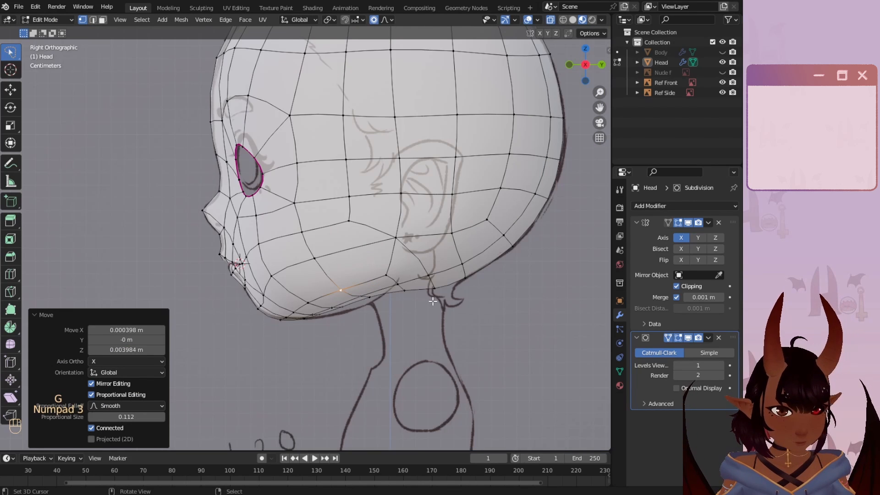
pyautogui.press('KP_1')
pyautogui.press('KP_3')
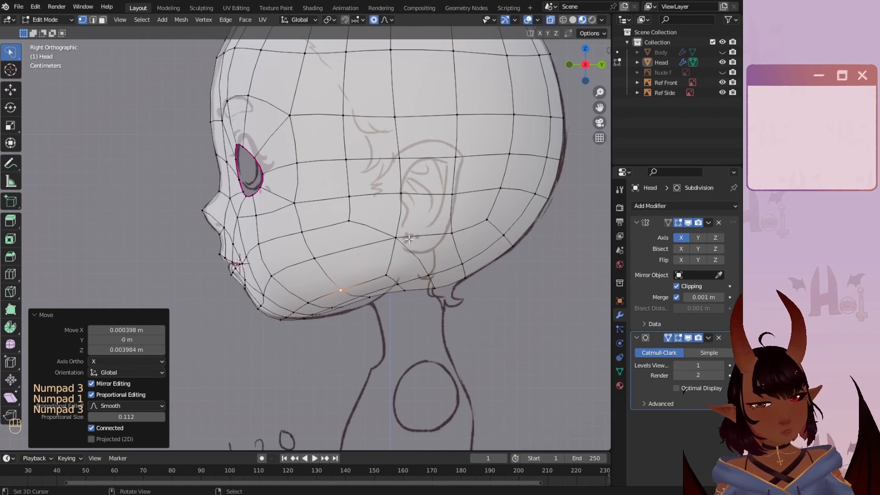
pyautogui.keyDown('shift'); pyautogui.moveTo(412, 265); pyautogui.dragTo(374, 257, button='middle'); pyautogui.keyUp('shift')
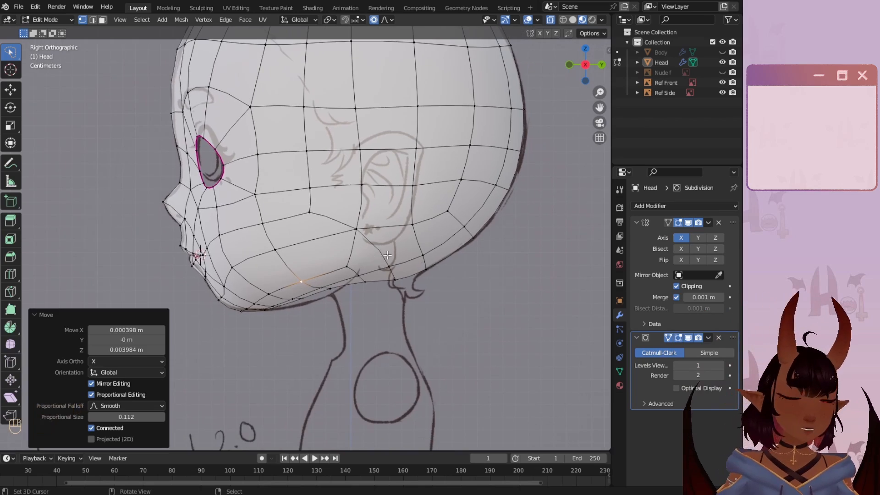
# - Clear the vertex selection, turn off X-ray on the head mesh and save the file
pyautogui.click(408, 306)
pyautogui.scroll(-5, 394, 313)
pyautogui.moveTo(393, 313); pyautogui.dragTo(610, 246, button='middle')
pyautogui.scroll(4, 363, 256)
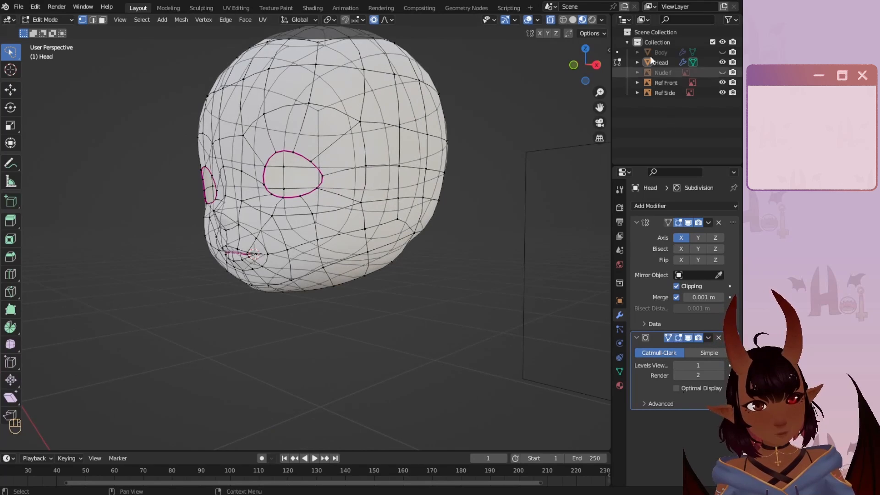
pyautogui.scroll(-3, 541, 46)
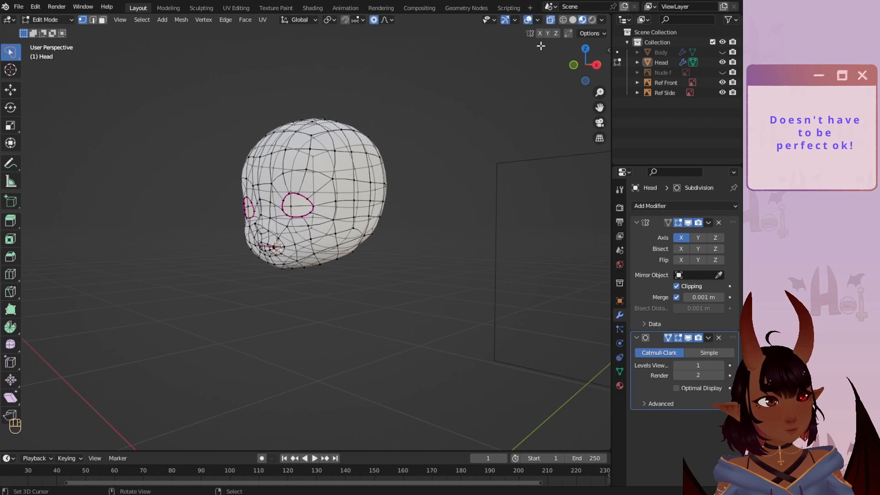
pyautogui.hotkey('ctrl', 's')
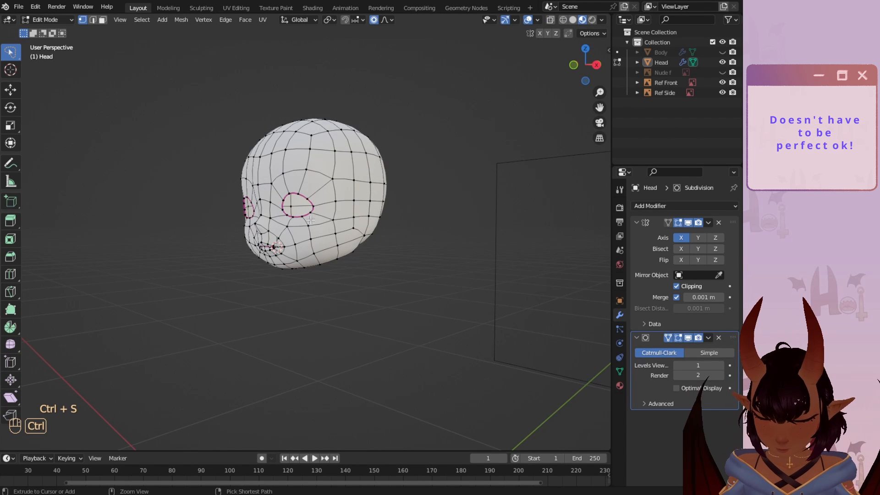
# - Raise the centre vertex on top of the head about 0.009 m along Z with a proportional size of about 0.036
pyautogui.scroll(2, 202, 287)
pyautogui.moveTo(202, 287); pyautogui.dragTo(334, 298, button='middle')
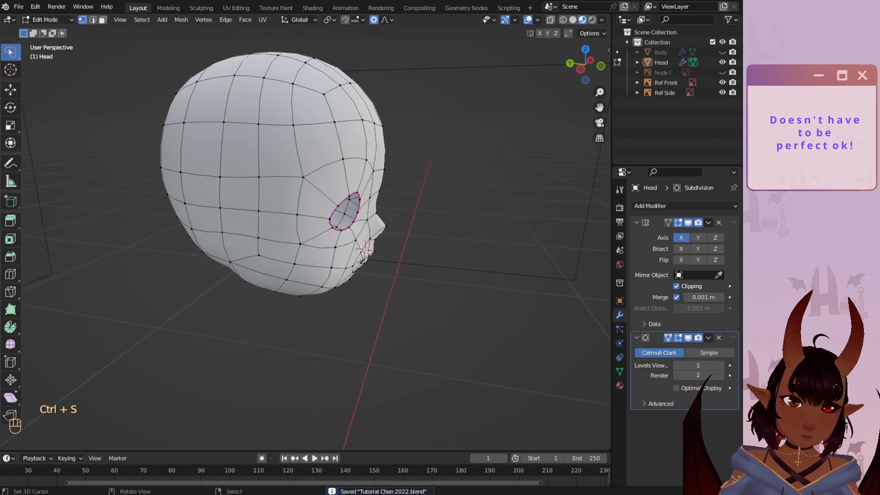
pyautogui.moveTo(425, 154); pyautogui.dragTo(246, 214, button='middle')
pyautogui.scroll(-2, 252, 182)
pyautogui.scroll(2, 245, 215)
pyautogui.moveTo(248, 117); pyautogui.dragTo(252, 120, button='middle')
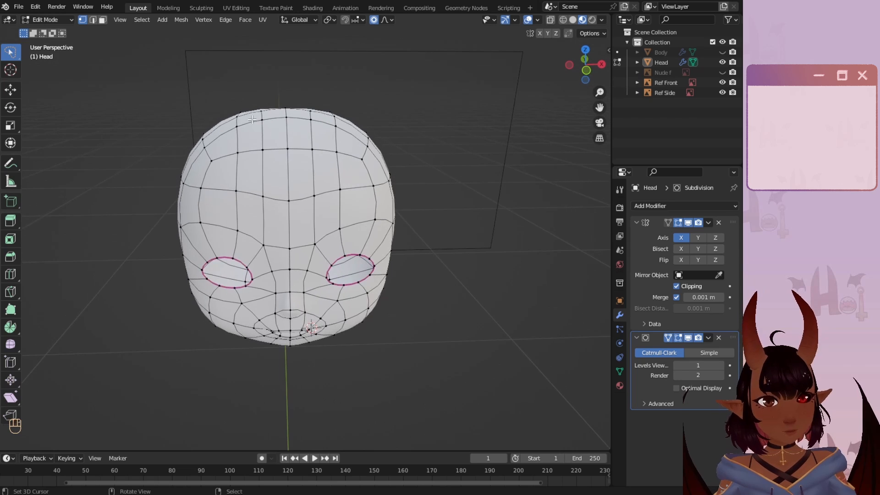
pyautogui.press('g')
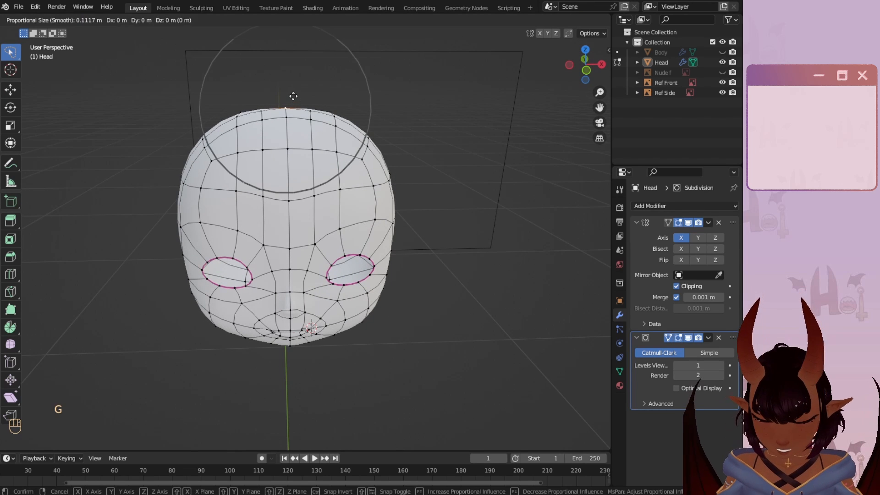
pyautogui.scroll(12, 294, 96)
pyautogui.press('z')
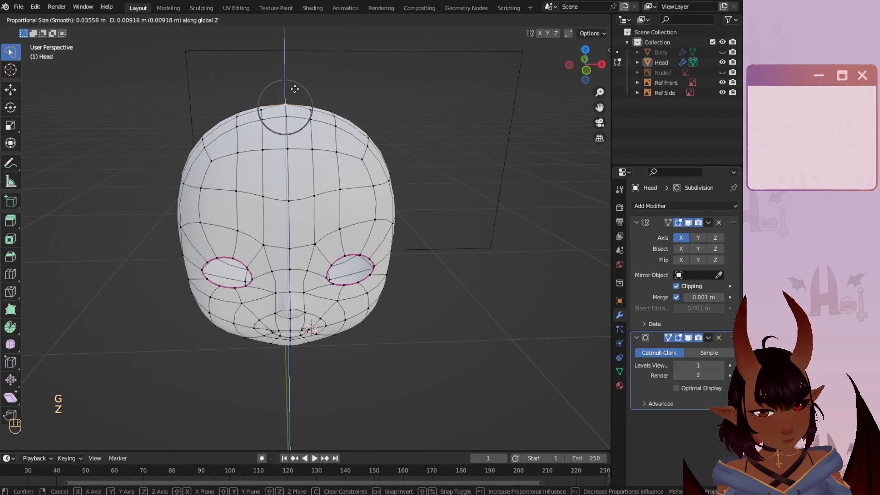
pyautogui.click(295, 89)
pyautogui.scroll(-5, 349, 255)
# - Show the whole character in the front view and save the file
pyautogui.press('KP_1')
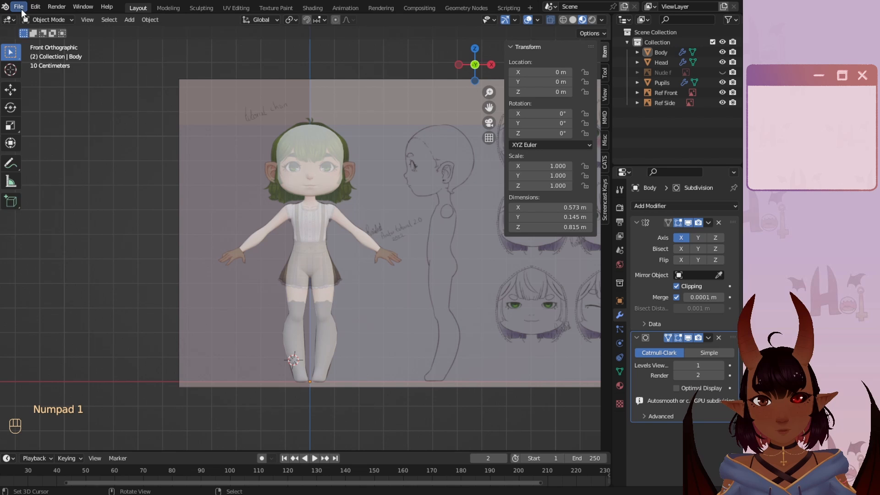
pyautogui.click(19, 7)
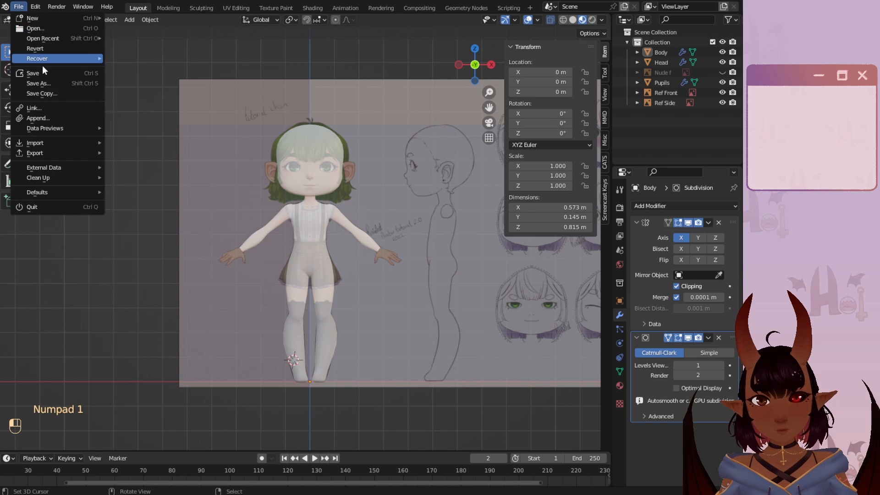
pyautogui.click(41, 72)
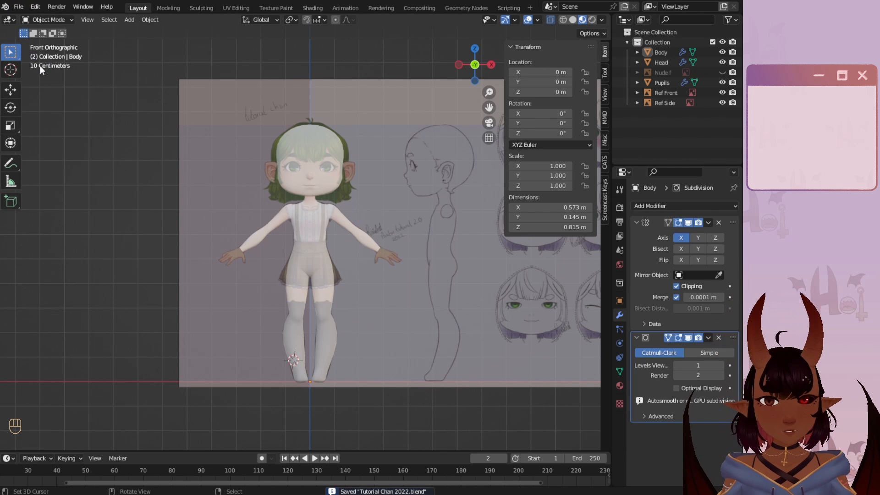
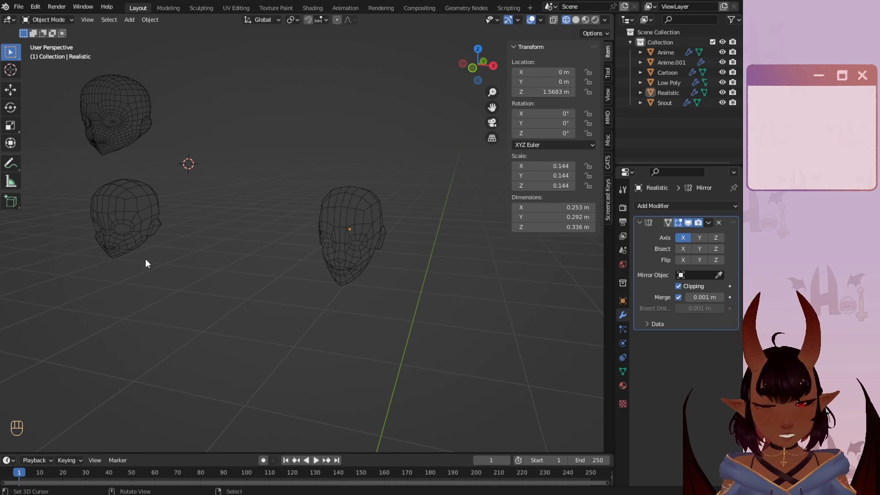
# - Hide the sidebar and examine the wireframe topology of the Realistic example head around the eyes, nose, mouth and jaw
pyautogui.scroll(-5, 271, 231)
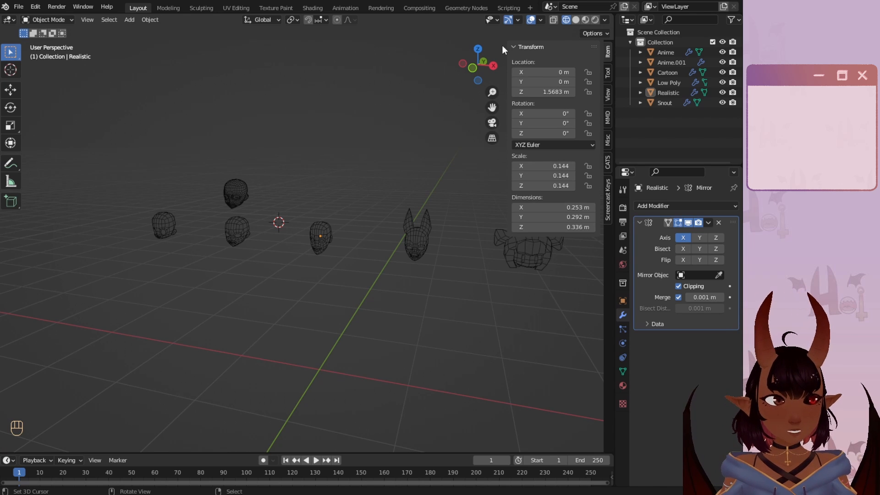
pyautogui.moveTo(506, 48); pyautogui.dragTo(624, 52)
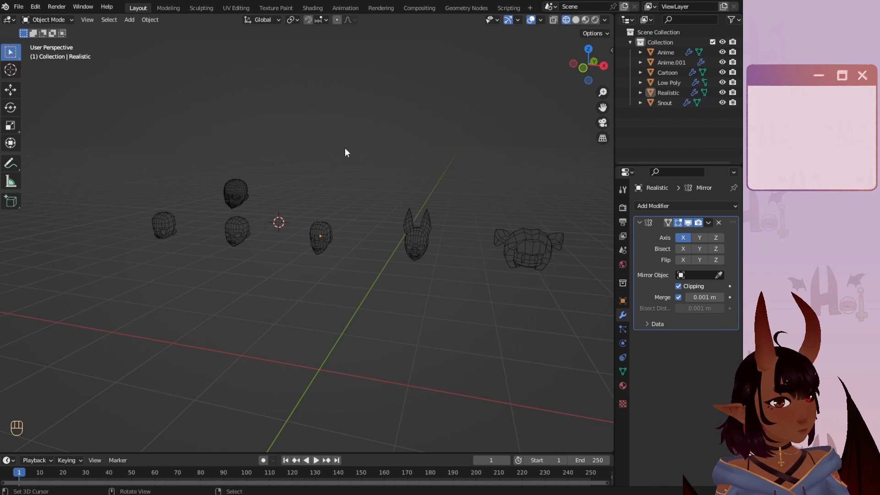
pyautogui.scroll(5, 205, 243)
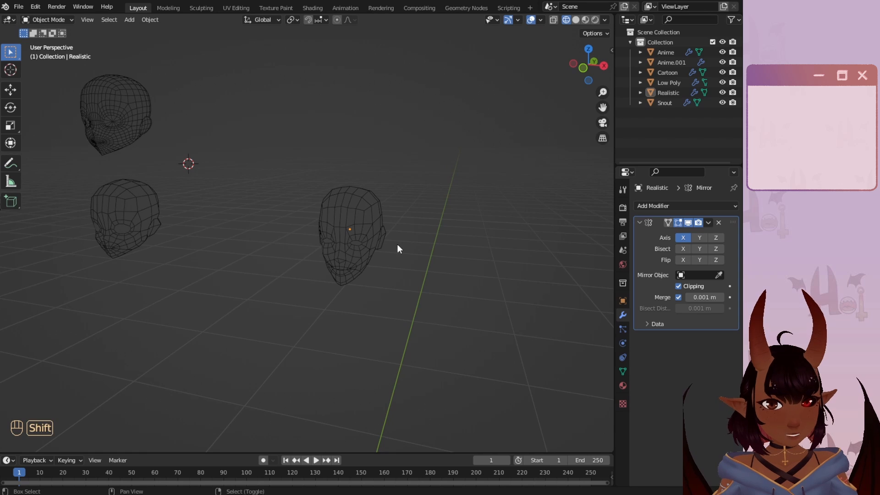
pyautogui.scroll(6, 400, 252)
pyautogui.keyDown('shift'); pyautogui.moveTo(400, 252); pyautogui.dragTo(332, 186, button='middle'); pyautogui.keyUp('shift')
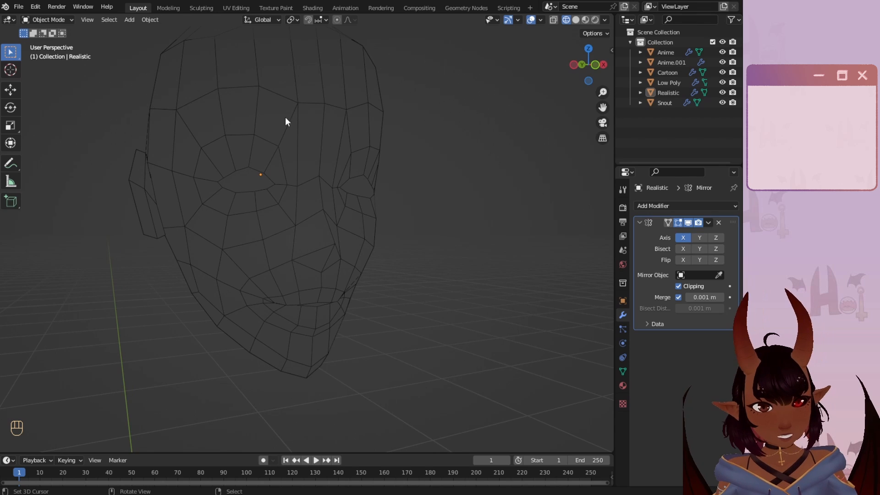
pyautogui.moveTo(368, 147); pyautogui.dragTo(170, 351, button='middle')
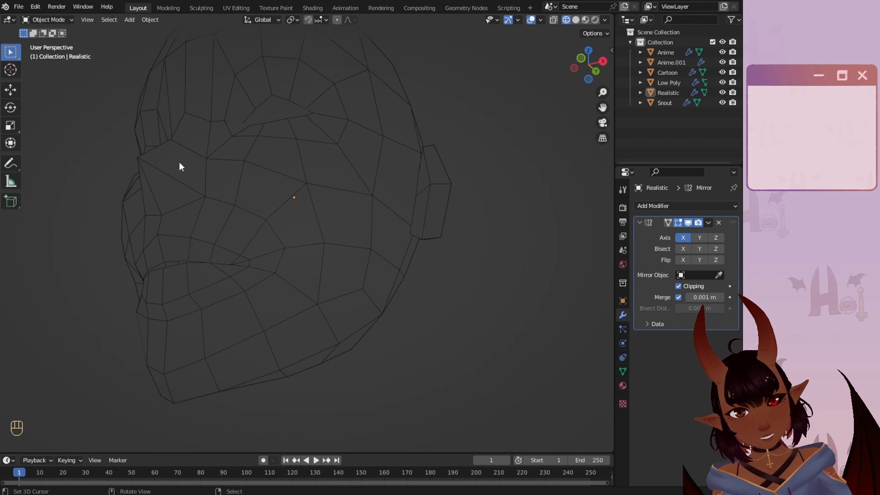
pyautogui.scroll(5, 232, 216)
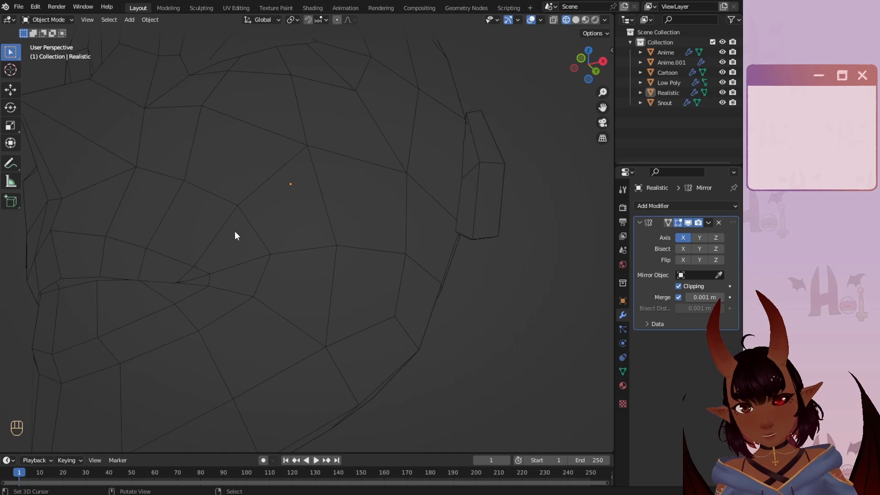
pyautogui.moveTo(230, 246); pyautogui.dragTo(279, 255, button='middle')
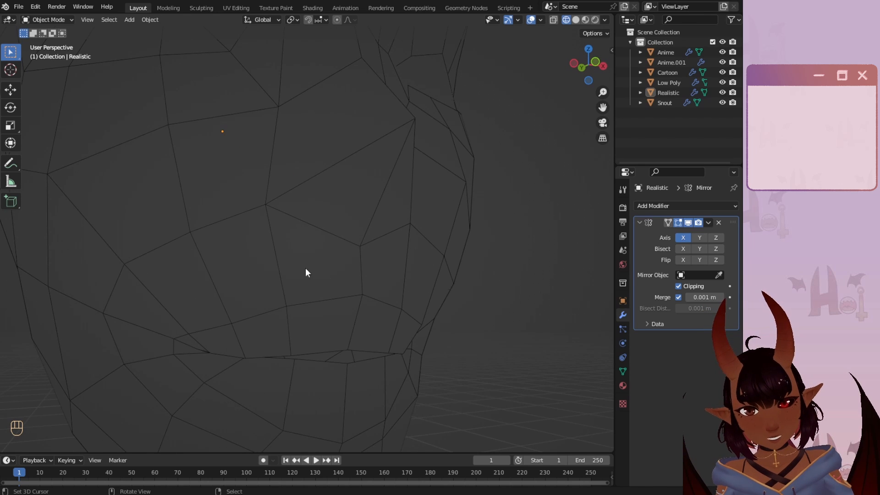
pyautogui.scroll(-6, 306, 268)
# - Select the Realistic example head and switch it to Edit Mode
pyautogui.click(279, 243)
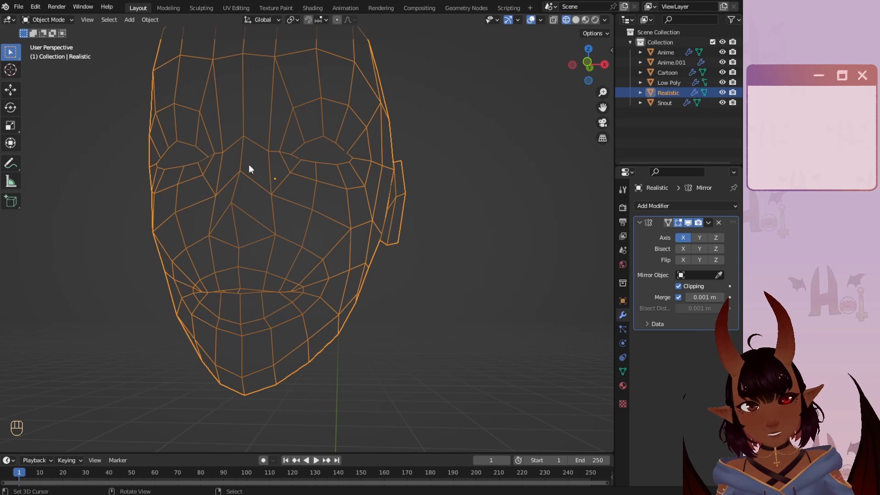
pyautogui.scroll(-3, 249, 169)
pyautogui.click(46, 19)
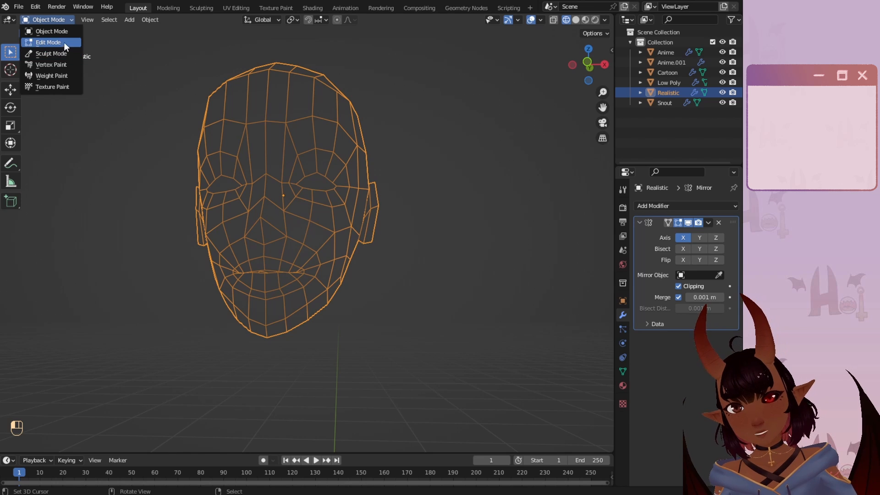
pyautogui.click(64, 43)
pyautogui.scroll(2, 452, 142)
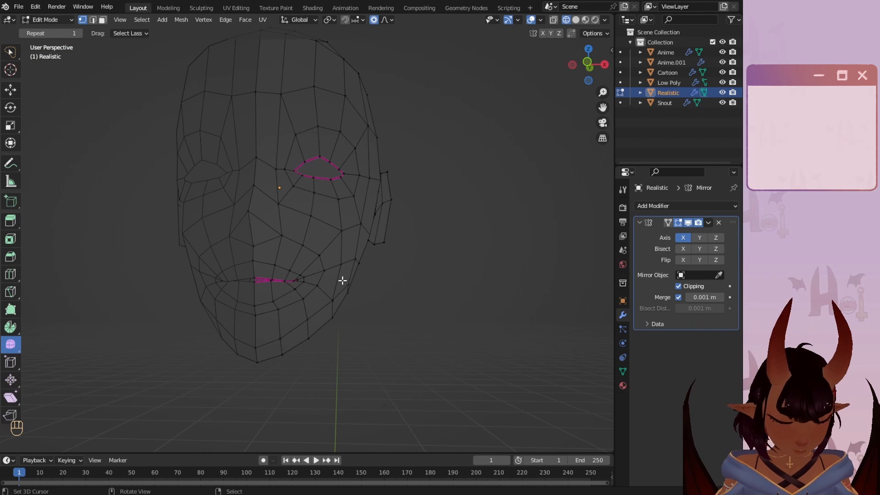
# - Try to pull the Realistic head's upper-lip vertex upward in the front view with proportional editing
pyautogui.press('KP_1')
pyautogui.scroll(3, 291, 284)
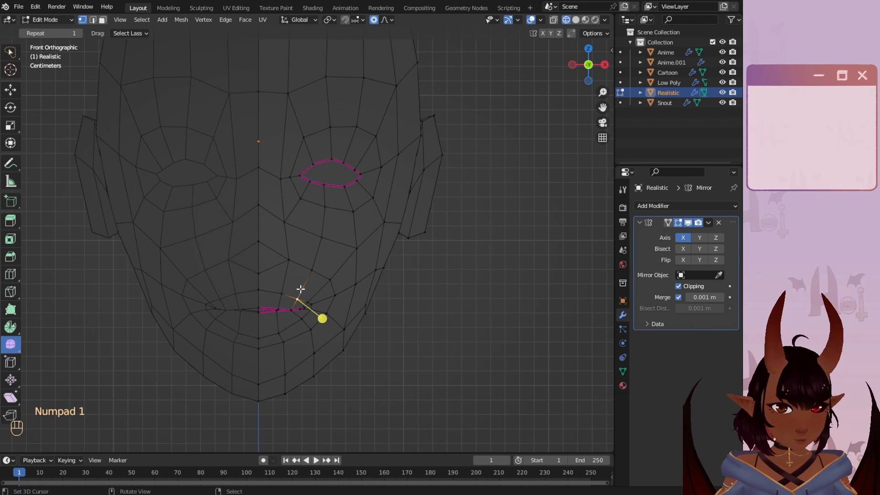
pyautogui.press('g')
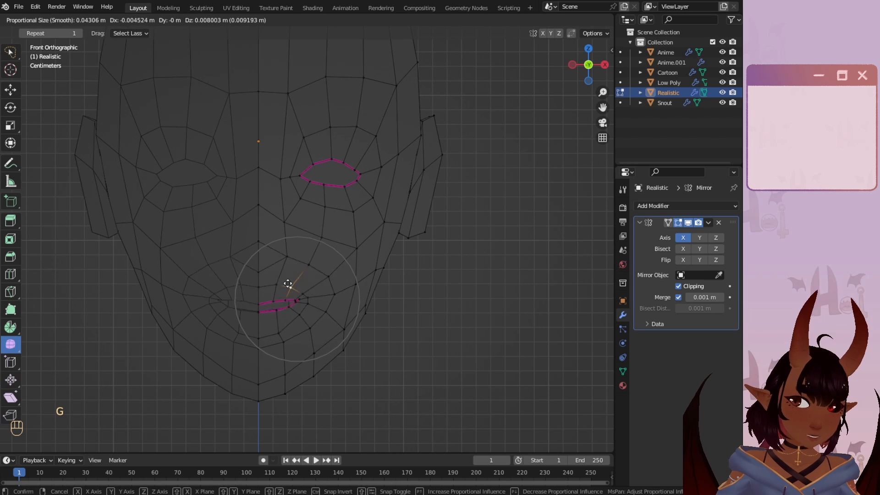
pyautogui.click(322, 318)
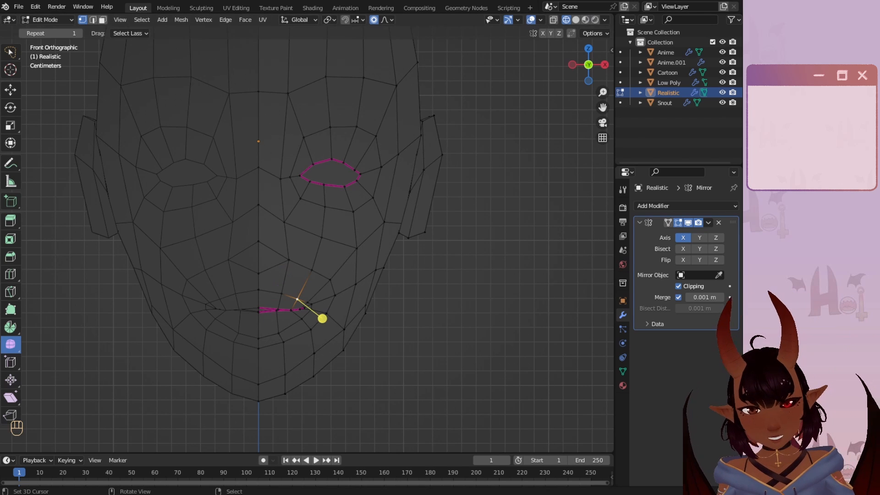
# - Return the Realistic head to Object Mode and show the whole head
pyautogui.click(52, 20)
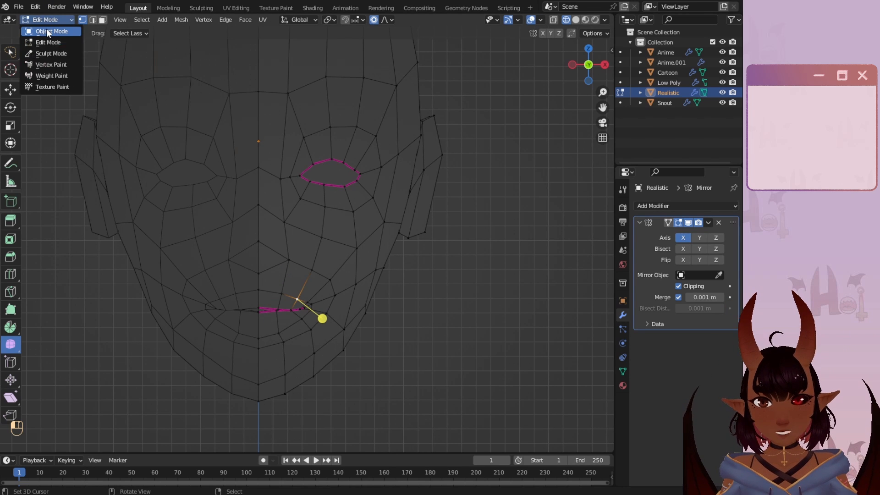
pyautogui.click(47, 31)
pyautogui.scroll(-8, 212, 122)
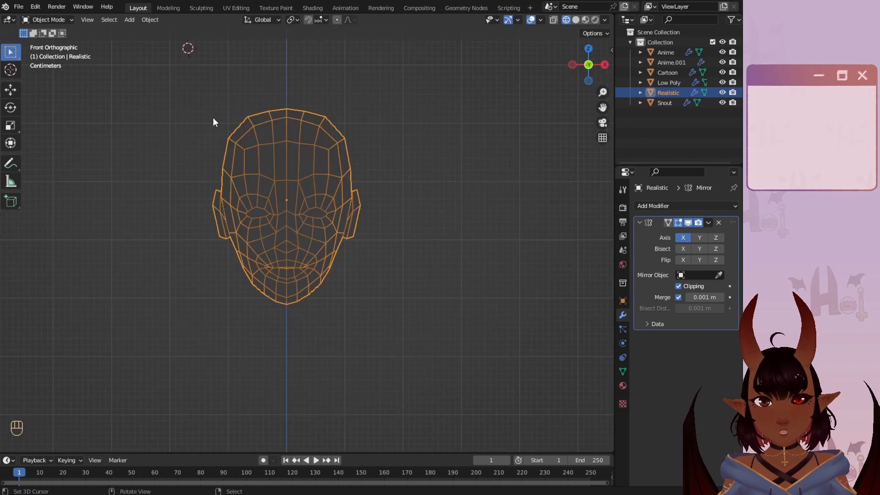
# - Put the subdivided cube with the mouth slit into Edit Mode and save the file
pyautogui.click(53, 20)
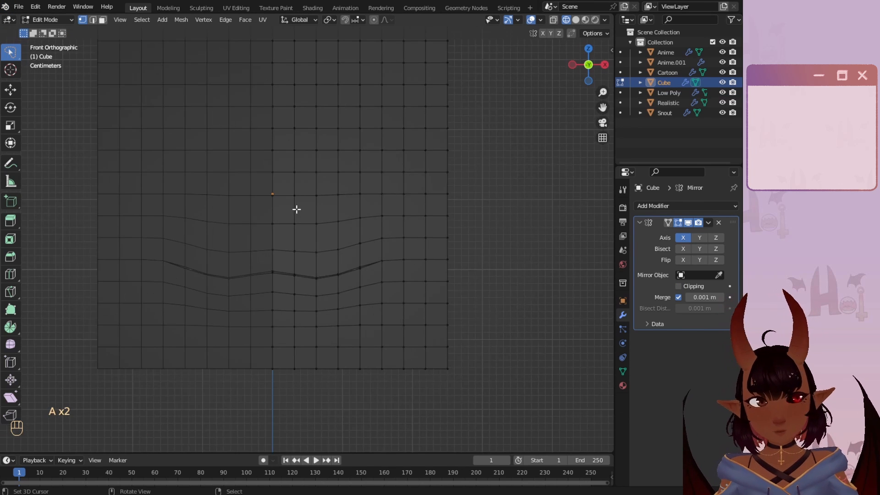
pyautogui.scroll(1, 297, 209)
pyautogui.click(19, 6)
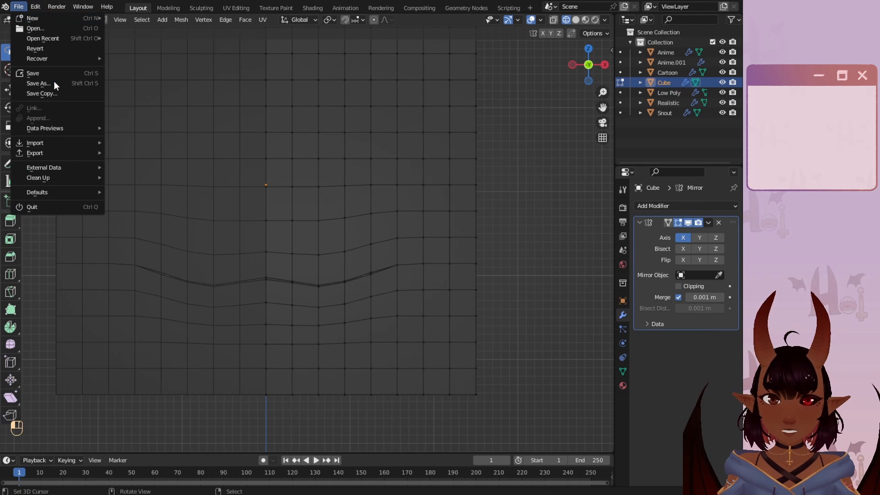
pyautogui.click(53, 76)
# - Select a vertex on the slit's upper edge next to the centre and enable Clipping in the cube's Mirror modifier
pyautogui.click(313, 268)
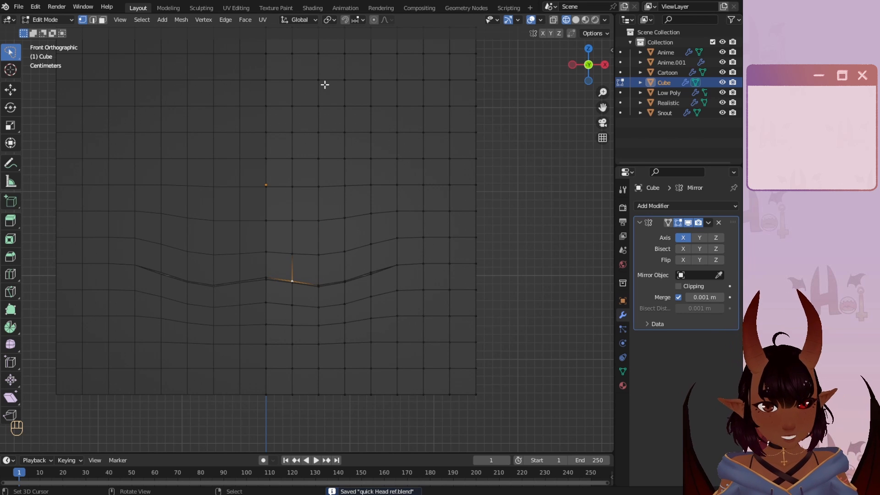
pyautogui.press('g')
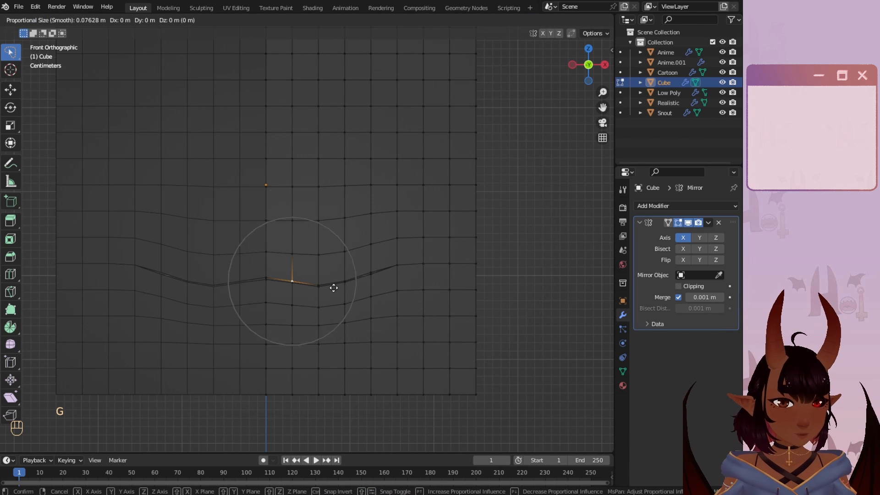
pyautogui.rightClick(340, 235)
pyautogui.click(679, 286)
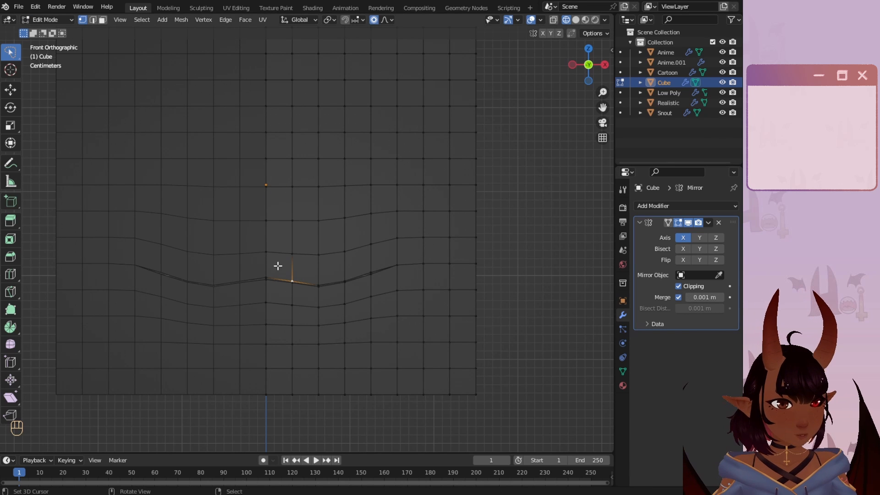
# - Open the slit by raising its upper-edge vertex about 0.058 m and pulling the lower-edge vertex down, with a proportional size of about 0.12
pyautogui.press('g')
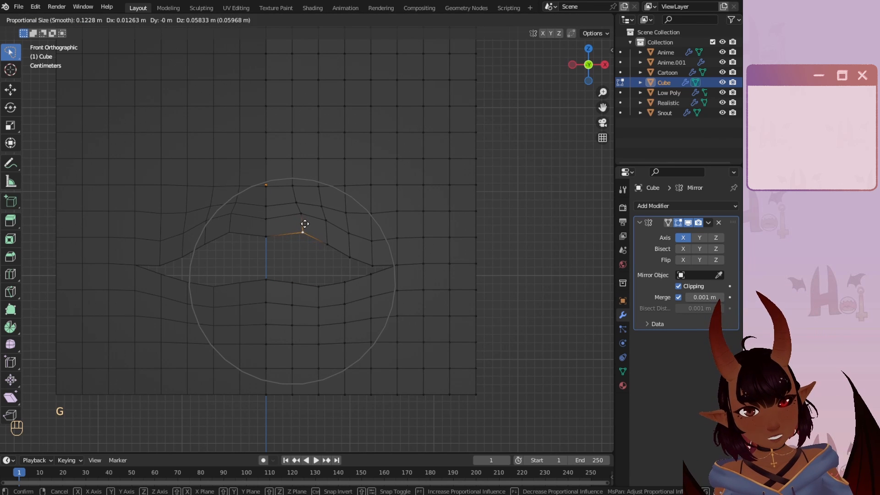
pyautogui.click(305, 224)
pyautogui.click(293, 289)
pyautogui.press('g')
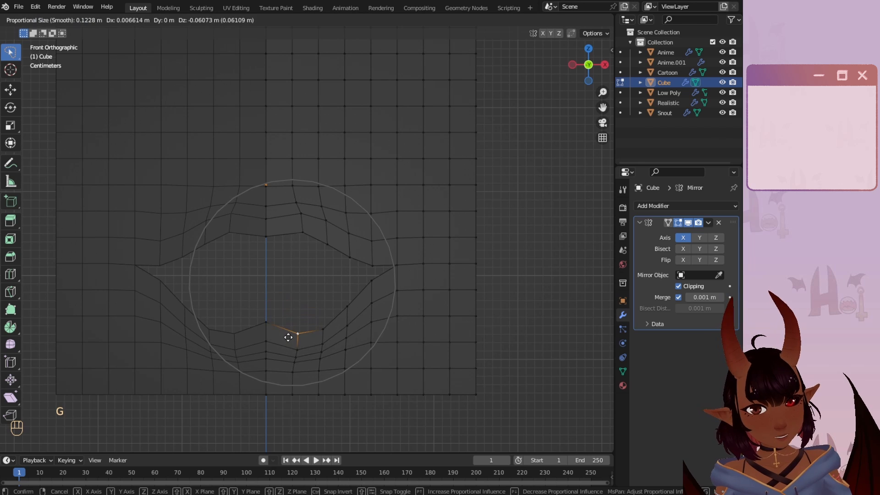
pyautogui.click(289, 327)
# - Pull the lower vertex near the opening's corner down and move the upper one about 0.02 m outward and 0.026 m up
pyautogui.click(363, 279)
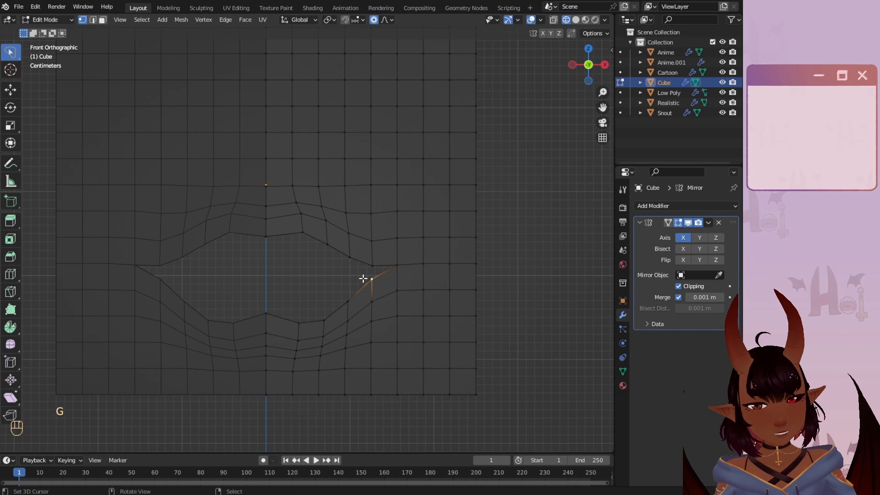
pyautogui.press('g')
pyautogui.click(367, 309)
pyautogui.click(370, 268)
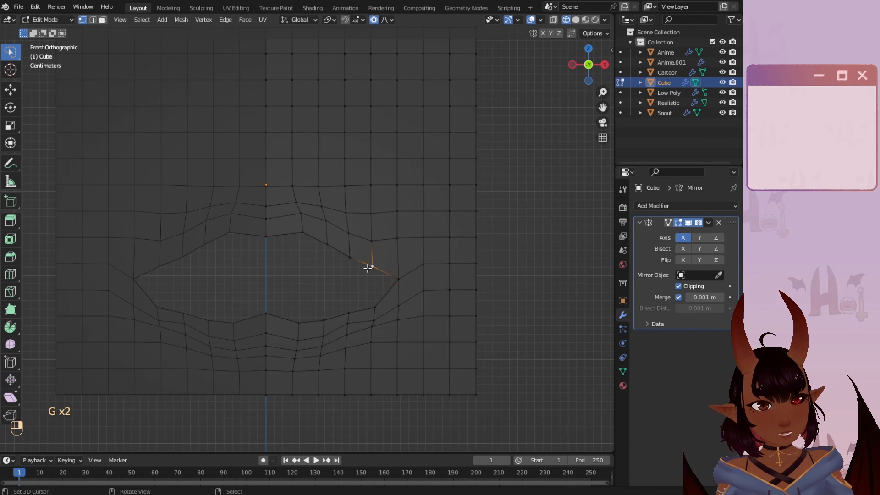
pyautogui.press('g')
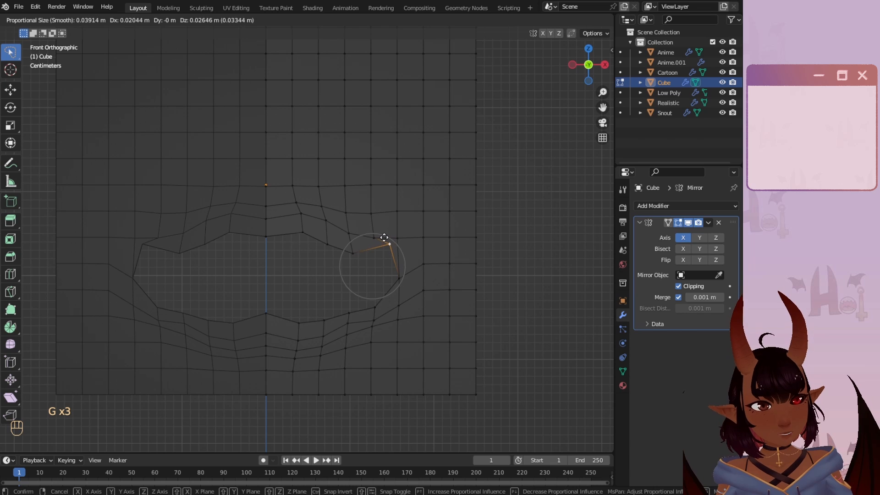
pyautogui.click(384, 237)
# - Round the opening's upper edge by moving the vertex above it up and outward and pulling the upper corner vertex down and inward
pyautogui.click(330, 244)
pyautogui.press('g')
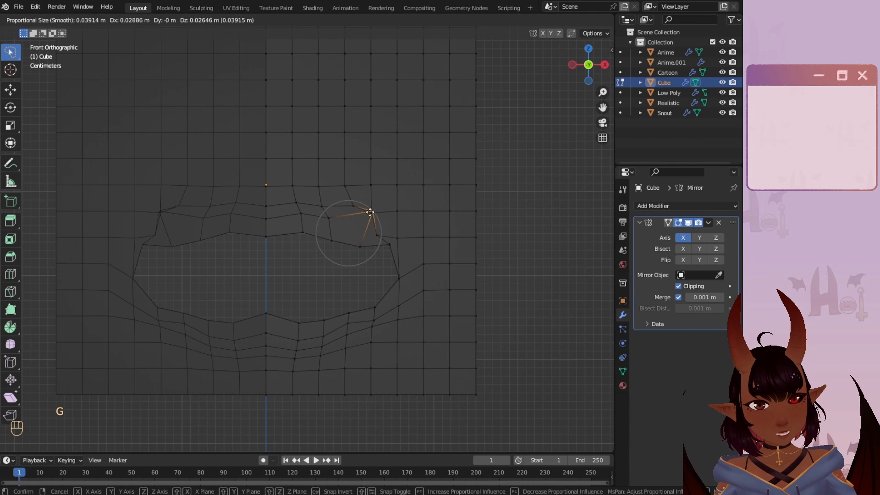
pyautogui.scroll(-6, 368, 212)
pyautogui.click(370, 209)
pyautogui.click(398, 239)
pyautogui.press('g')
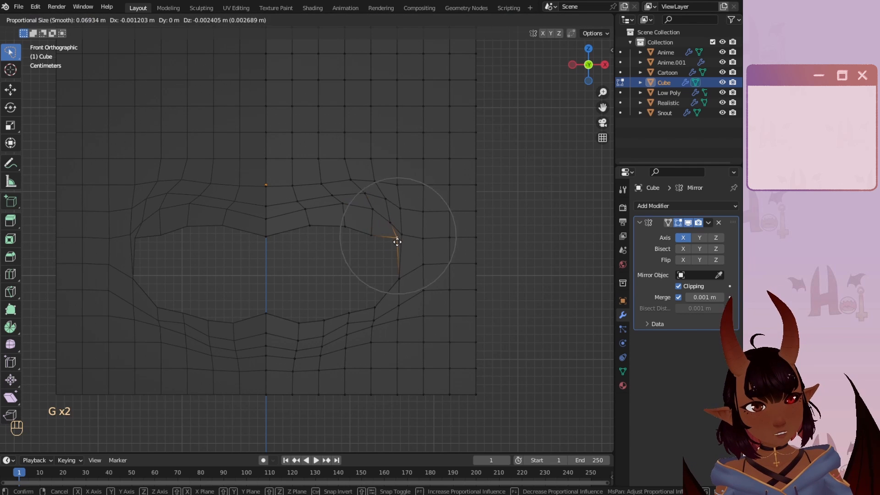
pyautogui.scroll(7, 385, 255)
pyautogui.click(385, 254)
# - Move the opening's lower-edge vertex about 0.007 m along X and -0.019 m along Z with a proportional size of 0.092
pyautogui.click(347, 316)
pyautogui.press('g')
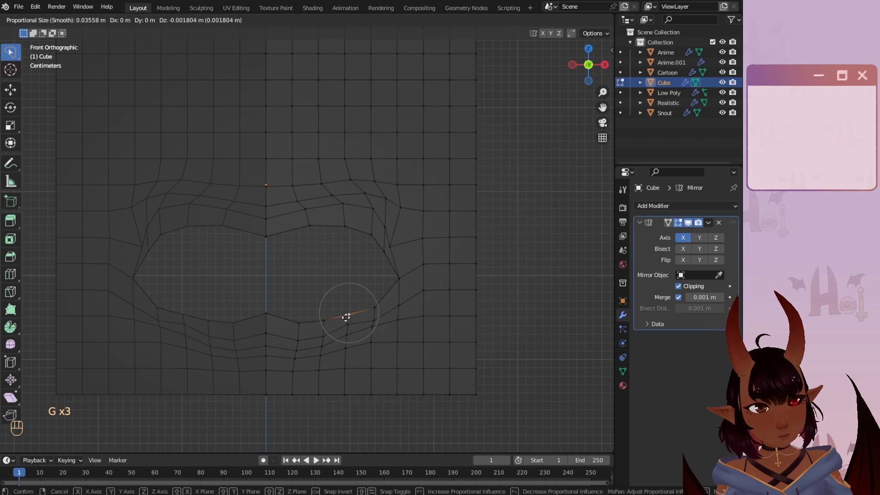
pyautogui.click(349, 328)
# - Leave Edit Mode on the cube, select the Realistic head and switch it to Edit Mode
pyautogui.scroll(-6, 294, 275)
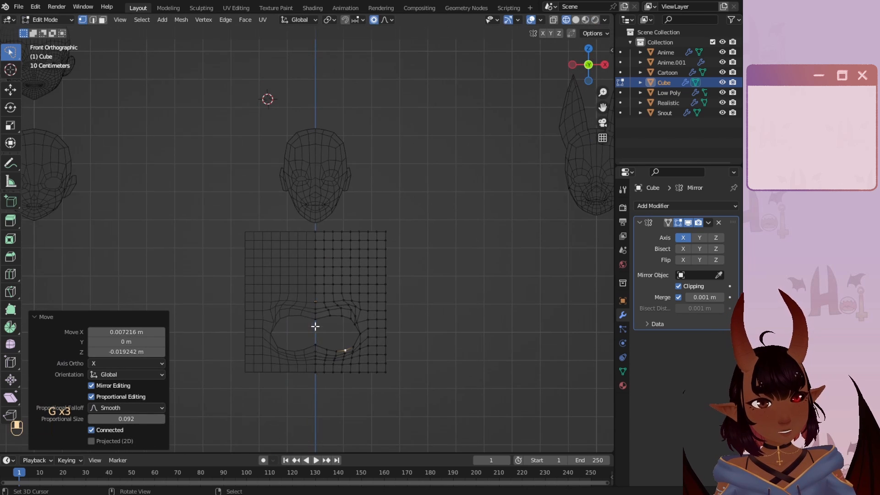
pyautogui.click(60, 22)
pyautogui.click(51, 32)
pyautogui.scroll(4, 293, 169)
pyautogui.click(318, 169)
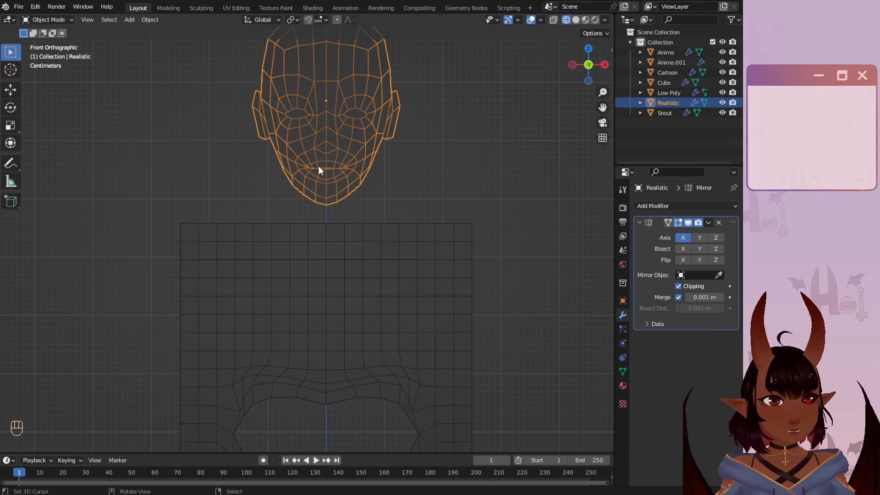
pyautogui.click(57, 19)
pyautogui.click(51, 41)
# - Move the upper-lip vertex about 0.002 m along X and 0.013 m along Z with a proportional size of 0.027
pyautogui.scroll(4, 313, 139)
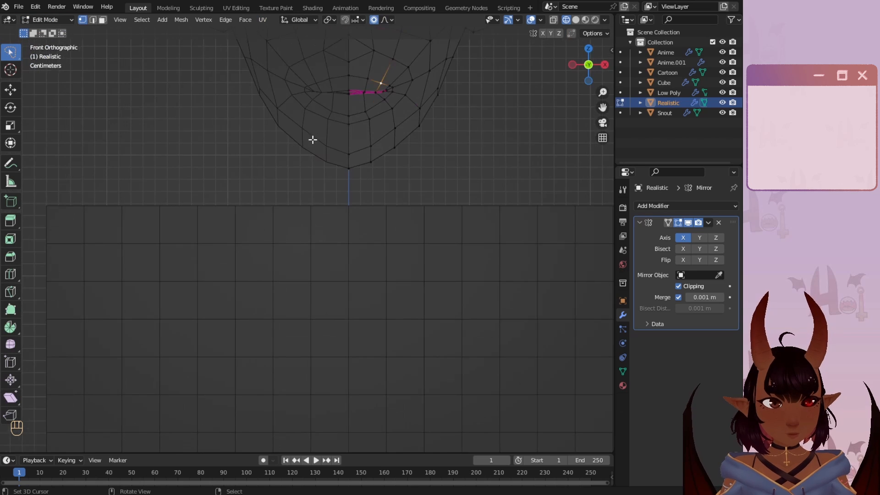
pyautogui.keyDown('shift'); pyautogui.moveTo(312, 139); pyautogui.dragTo(300, 251, button='middle'); pyautogui.keyUp('shift')
pyautogui.scroll(4, 276, 234)
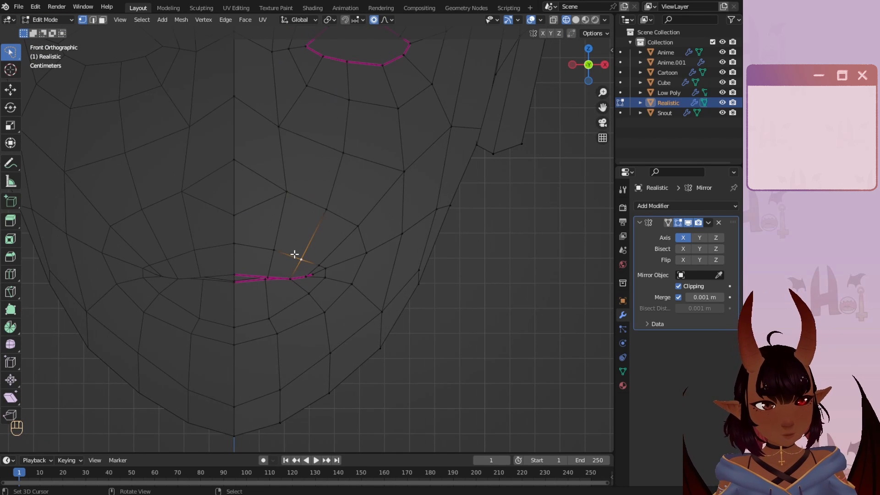
pyautogui.press('g')
pyautogui.scroll(6, 299, 243)
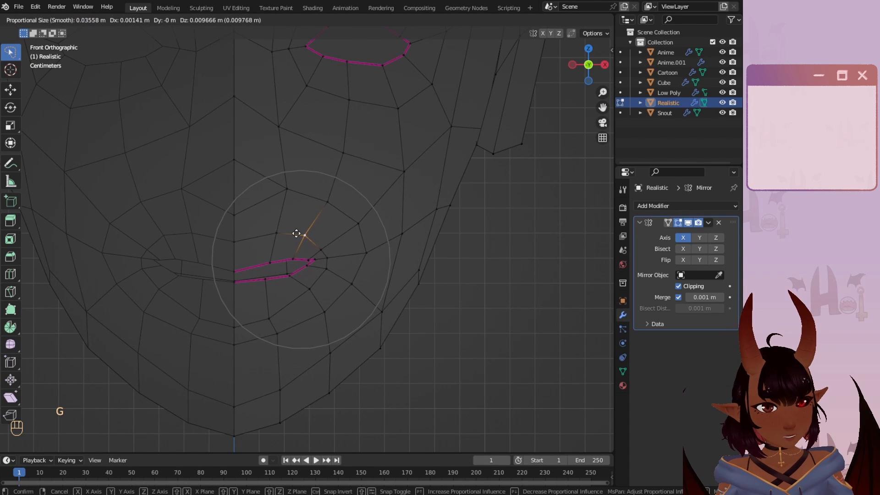
pyautogui.click(299, 226)
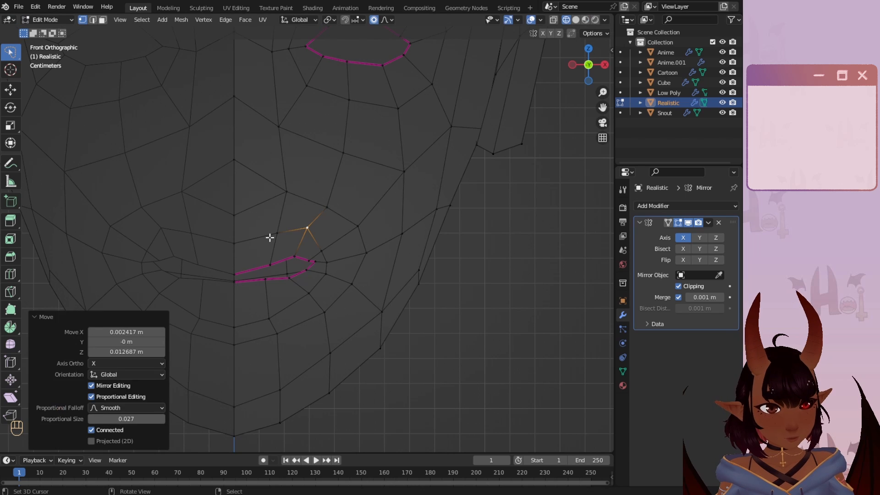
# - Raise the mouth's upper inner-edge vertex nearest the centre about 0.008 m along Z with a proportional size of about 0.027
pyautogui.click(277, 232)
pyautogui.press('g')
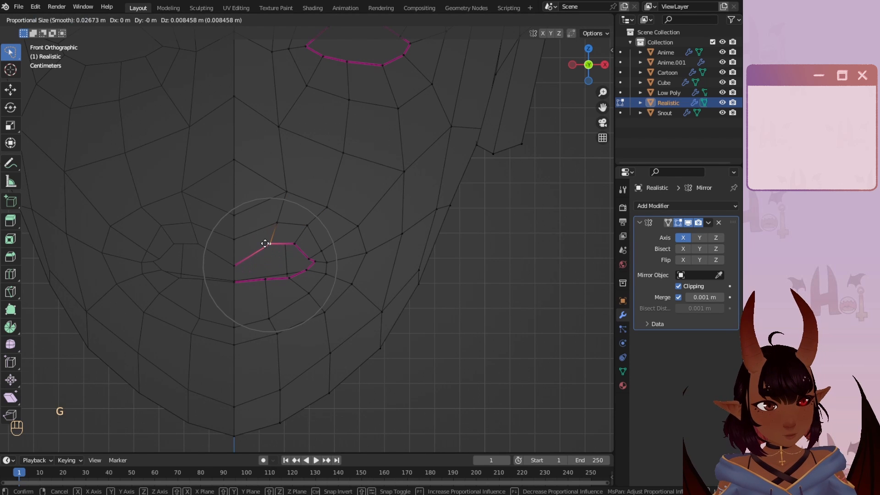
pyautogui.click(265, 243)
# - Pull the mouth's lower inner-edge vertex nearest the centre downward with proportional editing to open the lips
pyautogui.scroll(2, 279, 271)
pyautogui.keyDown('shift'); pyautogui.moveTo(258, 293); pyautogui.dragTo(292, 271, button='middle'); pyautogui.keyUp('shift')
pyautogui.click(283, 275)
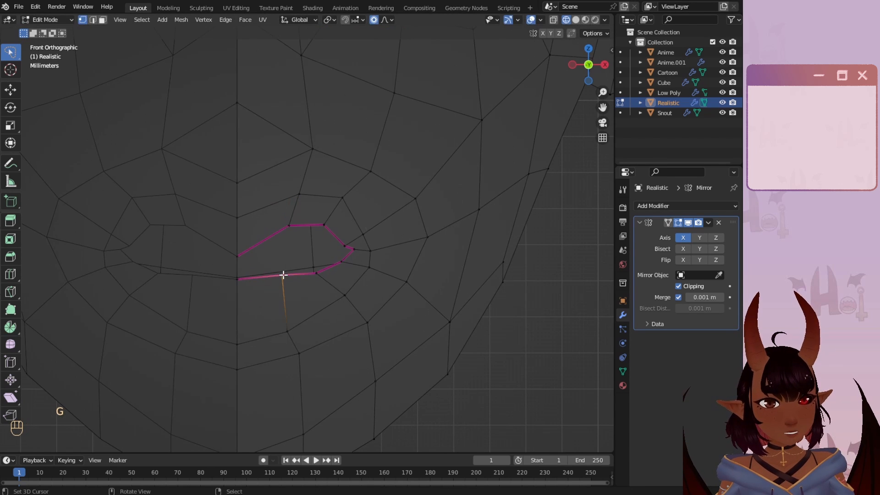
pyautogui.press('g')
pyautogui.scroll(-5, 283, 287)
pyautogui.click(283, 304)
# - Widen the mouth corner by lowering the inner-edge vertex below it and raising the one above it
pyautogui.click(346, 277)
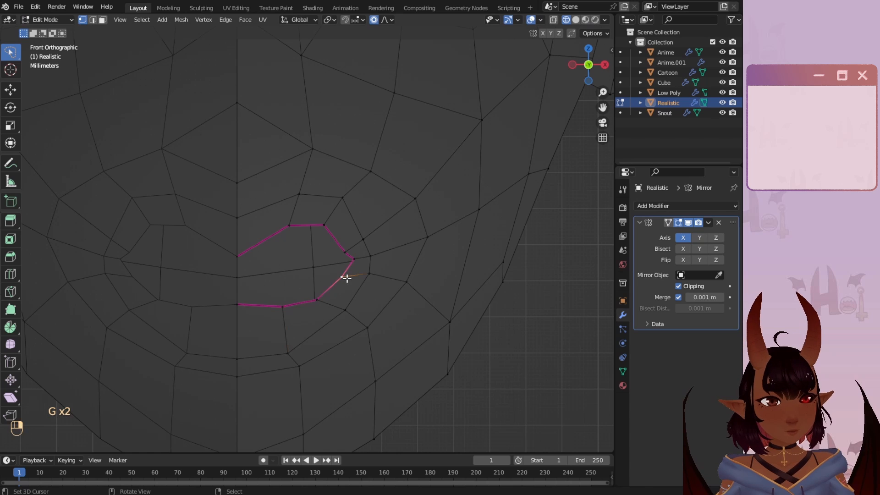
pyautogui.press('g')
pyautogui.scroll(4, 349, 286)
pyautogui.click(350, 287)
pyautogui.click(348, 260)
pyautogui.press('g')
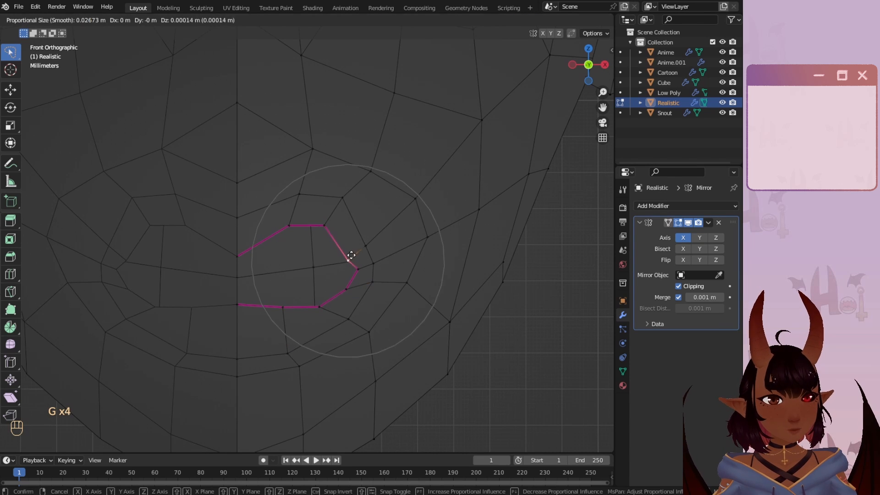
pyautogui.scroll(3, 352, 250)
pyautogui.click(355, 242)
# - Move the mouth corner vertex about -0.002 m along X and -0.001 m along Z with a proportional size of 0.007
pyautogui.scroll(3, 345, 273)
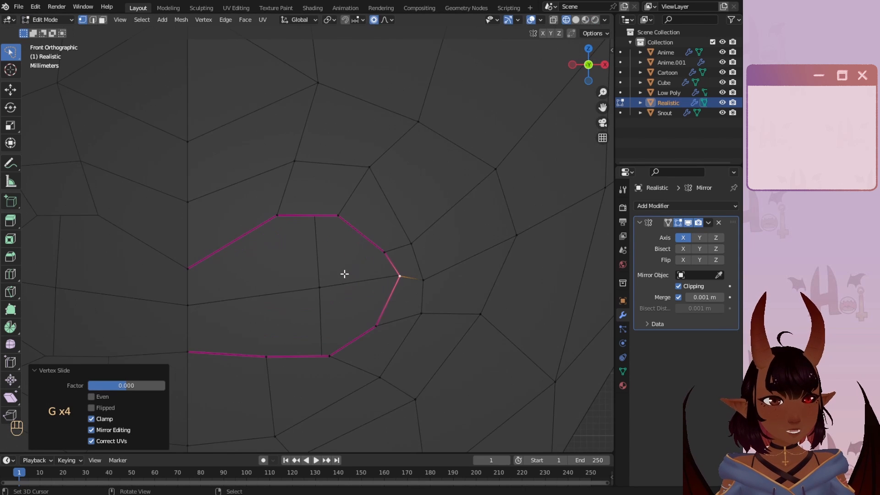
pyautogui.press('g')
pyautogui.scroll(1, 380, 281)
pyautogui.click(380, 284)
# - Deselect everything and examine the edge loops around the opened mouth and down to the chin
pyautogui.scroll(-3, 321, 315)
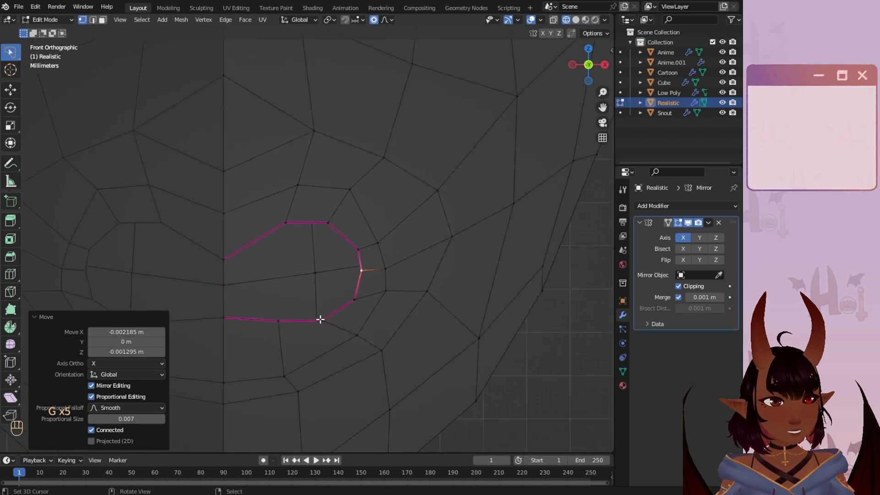
pyautogui.press('a')
pyautogui.press('a')
pyautogui.scroll(4, 334, 300)
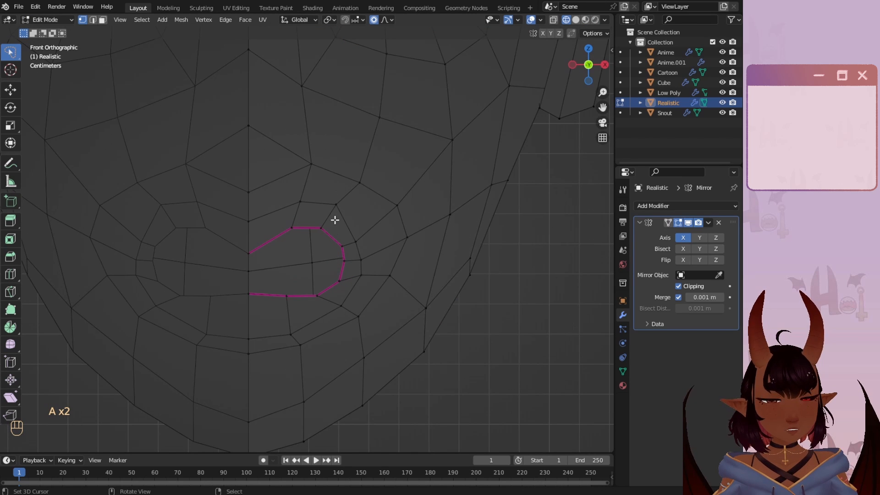
pyautogui.keyDown('shift'); pyautogui.moveTo(338, 245); pyautogui.dragTo(417, 176, button='middle'); pyautogui.keyUp('shift')
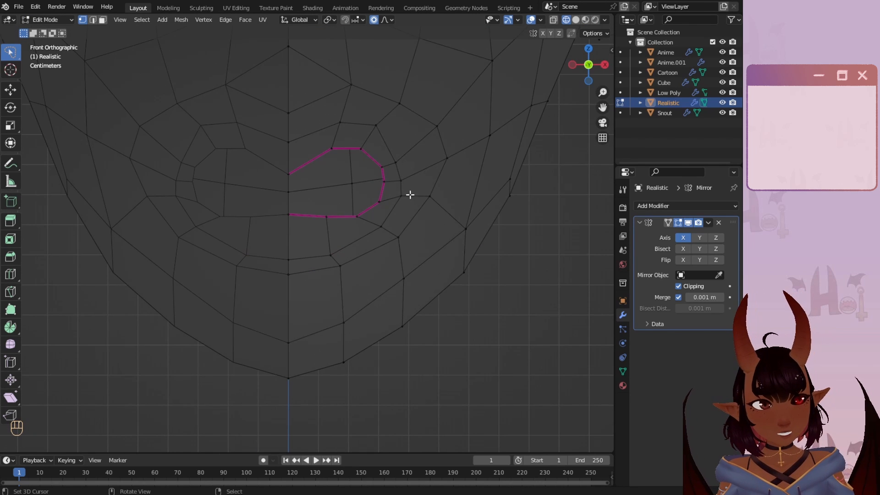
pyautogui.scroll(-4, 382, 220)
pyautogui.scroll(1, 359, 230)
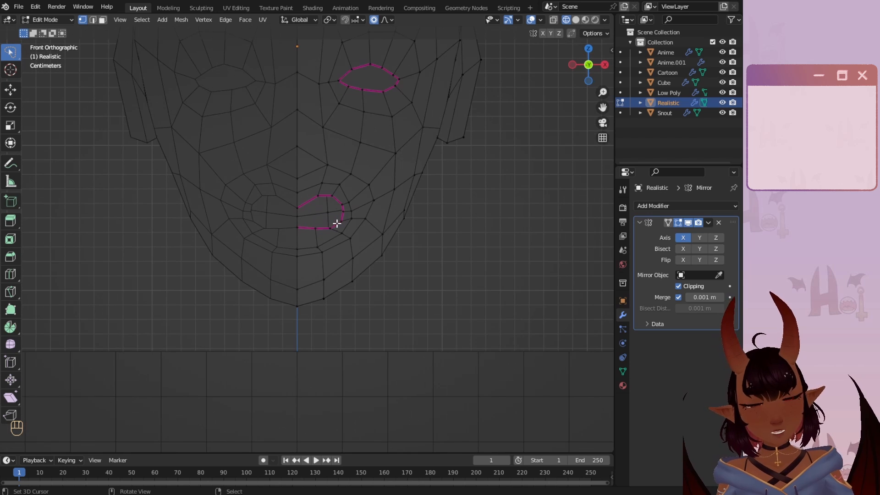
pyautogui.scroll(2, 334, 220)
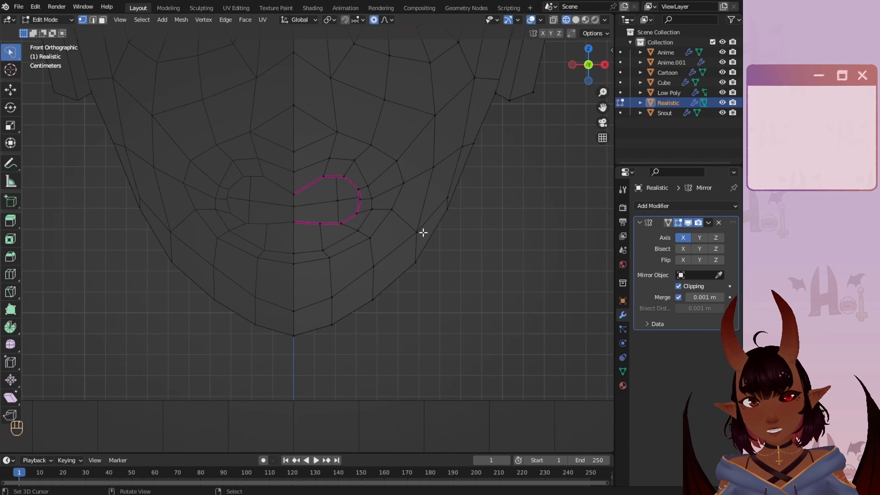
pyautogui.scroll(-4, 360, 190)
pyautogui.scroll(4, 337, 204)
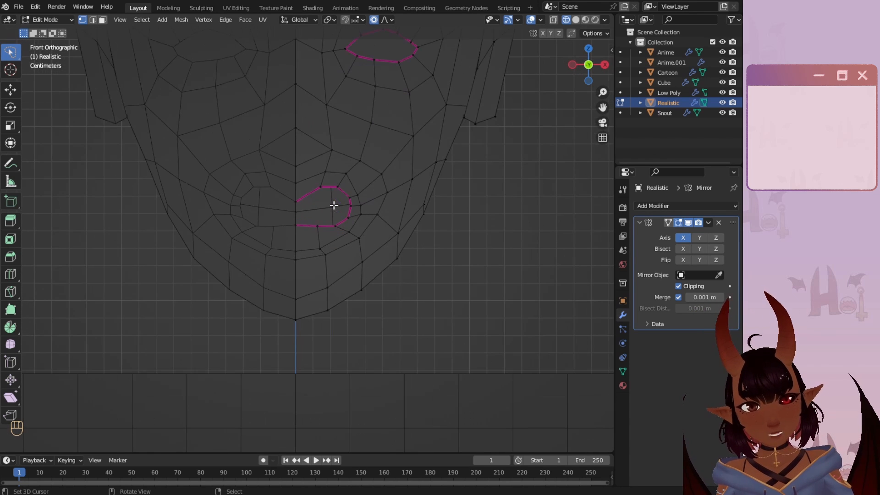
# - Compare the opened mouth on the grid cube with the opened mouth on the Realistic head
pyautogui.scroll(-6, 394, 236)
pyautogui.keyDown('shift'); pyautogui.moveTo(379, 350); pyautogui.dragTo(356, 177, button='middle'); pyautogui.keyUp('shift')
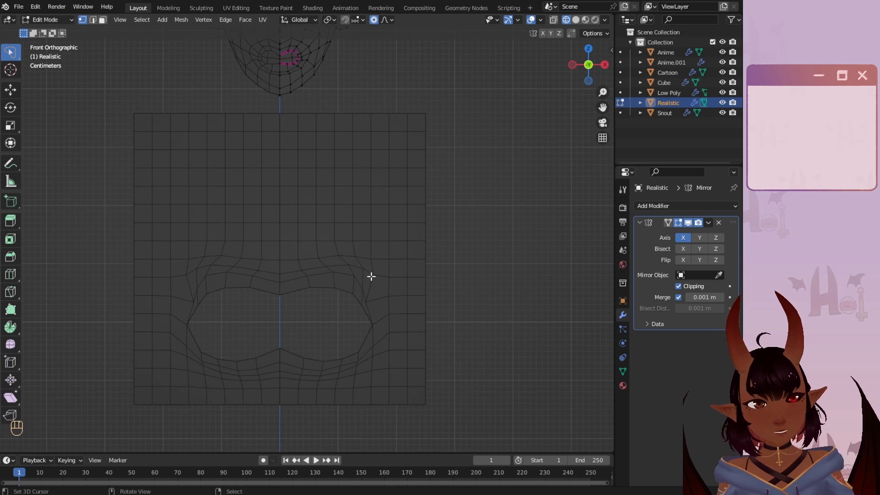
pyautogui.scroll(1, 373, 301)
pyautogui.scroll(-5, 367, 307)
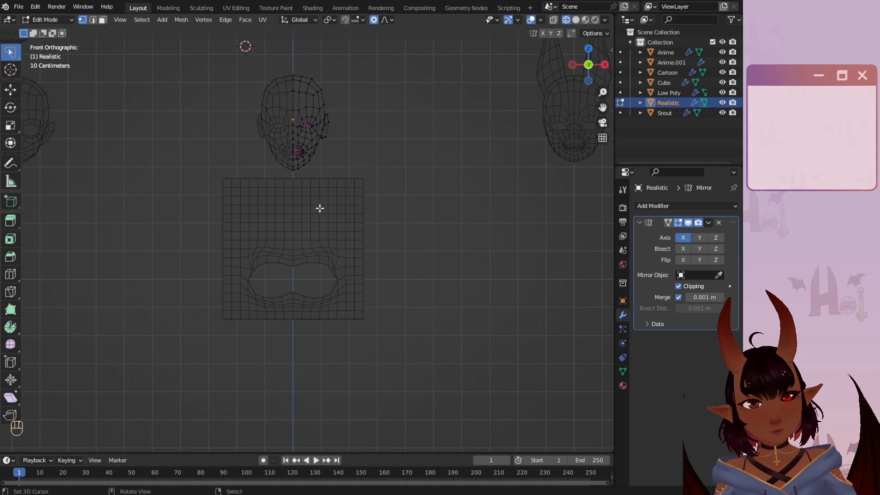
pyautogui.keyDown('shift'); pyautogui.moveTo(318, 208); pyautogui.dragTo(287, 340, button='middle'); pyautogui.keyUp('shift')
pyautogui.scroll(1, 287, 340)
pyautogui.scroll(4, 193, 162)
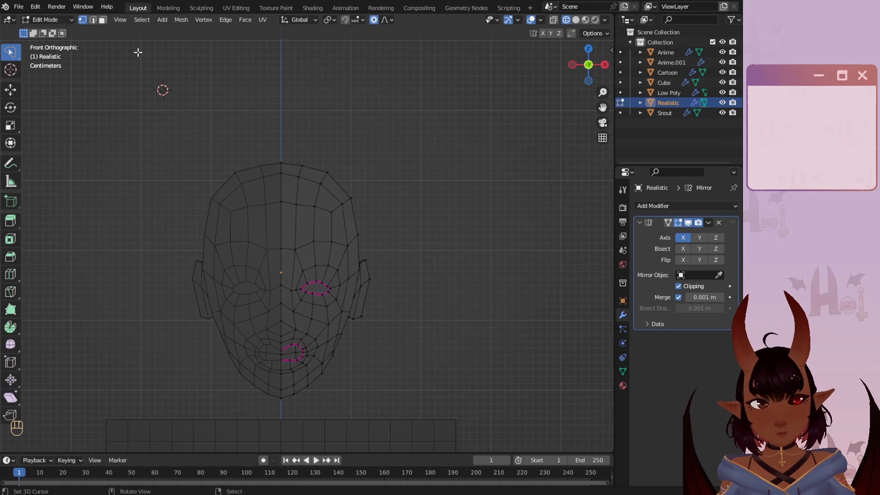
# - Revert the file to its last saved version, discarding the mouth-opening edits and the grid cube
pyautogui.click(18, 6)
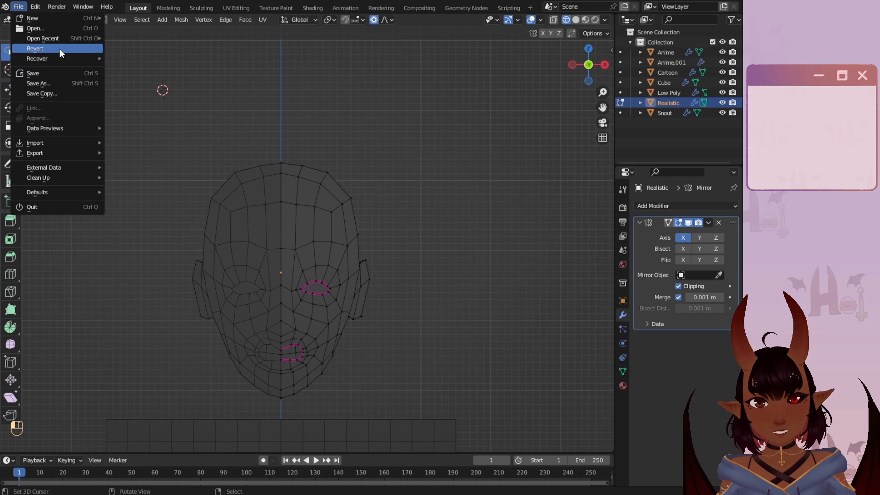
pyautogui.scroll(-6, 248, 156)
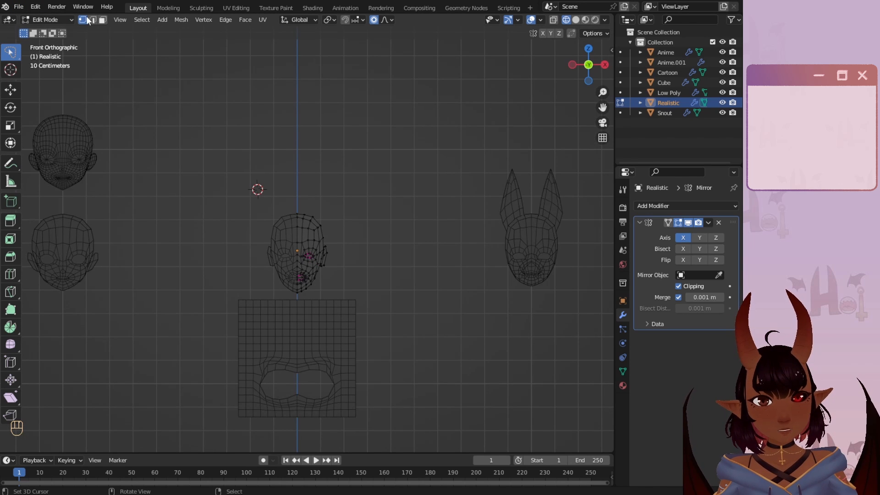
pyautogui.click(23, 10)
pyautogui.click(35, 50)
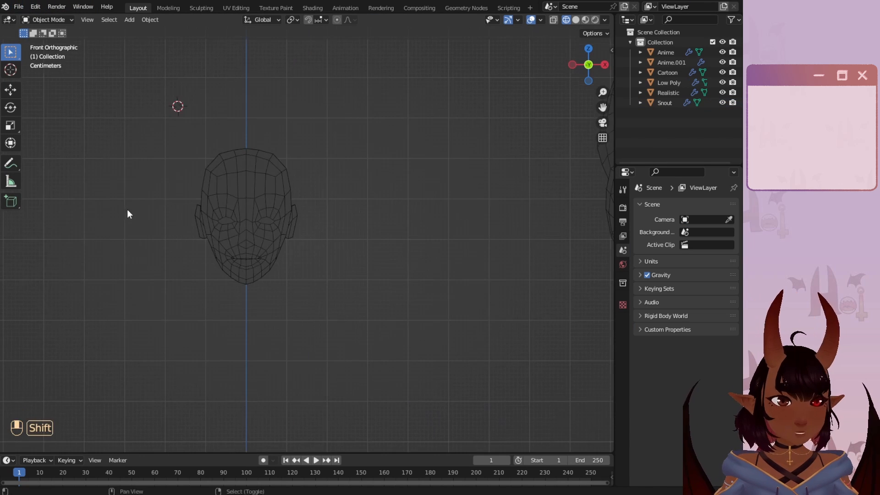
# - Examine the Realistic head's wireframe from both sides and from below, following the edge flow along the cheek, jaw and underside
pyautogui.scroll(2, 217, 231)
pyautogui.keyDown('shift'); pyautogui.moveTo(203, 202); pyautogui.dragTo(397, 286, button='middle'); pyautogui.keyUp('shift')
pyautogui.scroll(-2, 243, 279)
pyautogui.scroll(4, 282, 248)
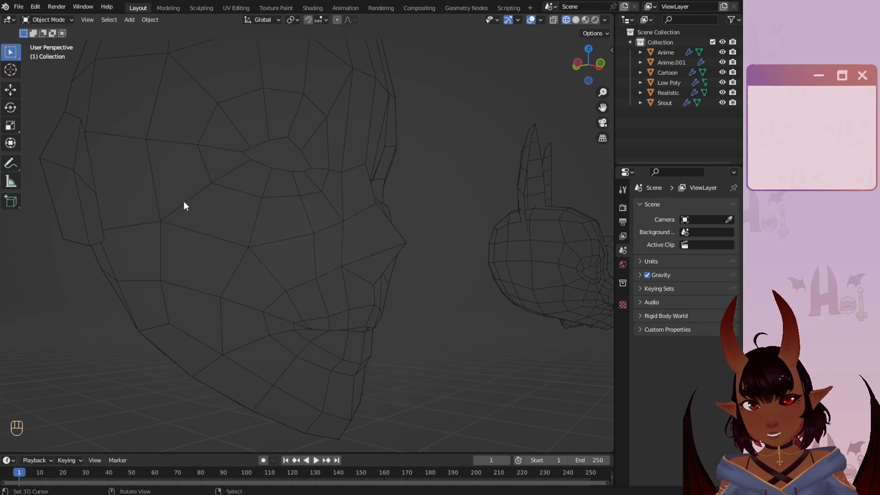
pyautogui.scroll(-5, 188, 226)
pyautogui.moveTo(189, 226); pyautogui.dragTo(429, 238, button='middle')
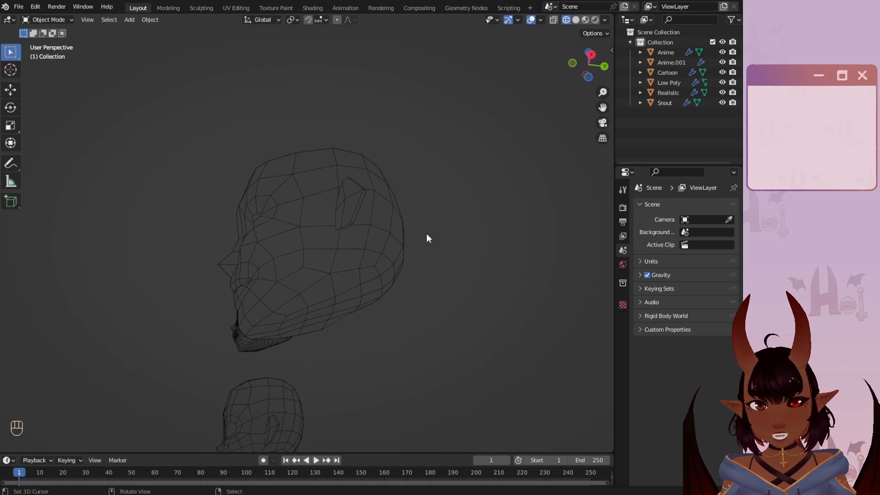
pyautogui.scroll(2, 344, 252)
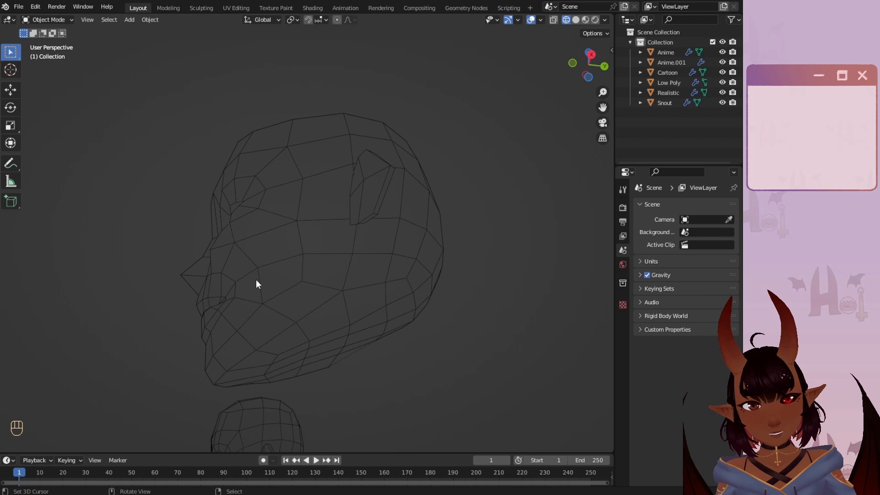
pyautogui.moveTo(256, 284); pyautogui.dragTo(383, 234, button='middle')
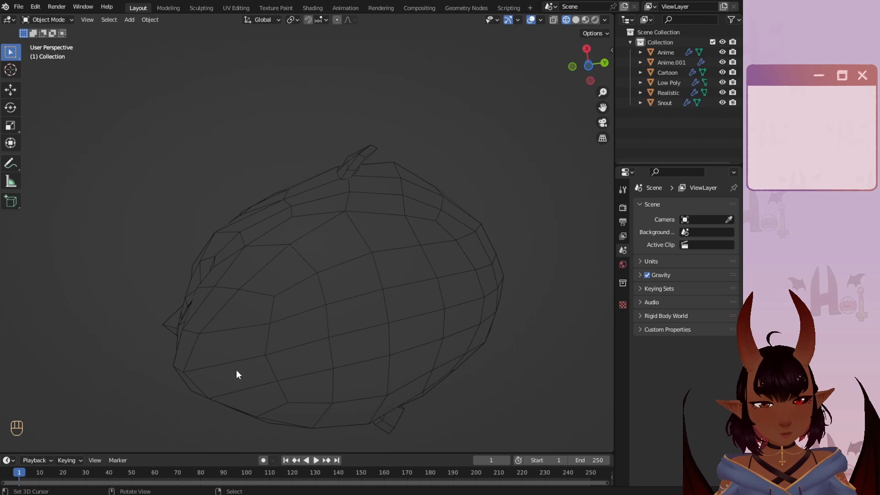
pyautogui.scroll(-6, 337, 264)
# - Examine the lower anime head's wireframe from the side and front, following the loops around the eyes, mouth and cheeks
pyautogui.moveTo(337, 264); pyautogui.dragTo(313, 254, button='middle')
pyautogui.scroll(-4, 223, 249)
pyautogui.scroll(3, 409, 263)
pyautogui.moveTo(408, 264); pyautogui.dragTo(431, 259, button='middle')
pyautogui.keyDown('shift'); pyautogui.moveTo(451, 259); pyautogui.dragTo(373, 255, button='middle'); pyautogui.keyUp('shift')
pyautogui.keyDown('shift'); pyautogui.moveTo(519, 315); pyautogui.dragTo(362, 316, button='middle'); pyautogui.keyUp('shift')
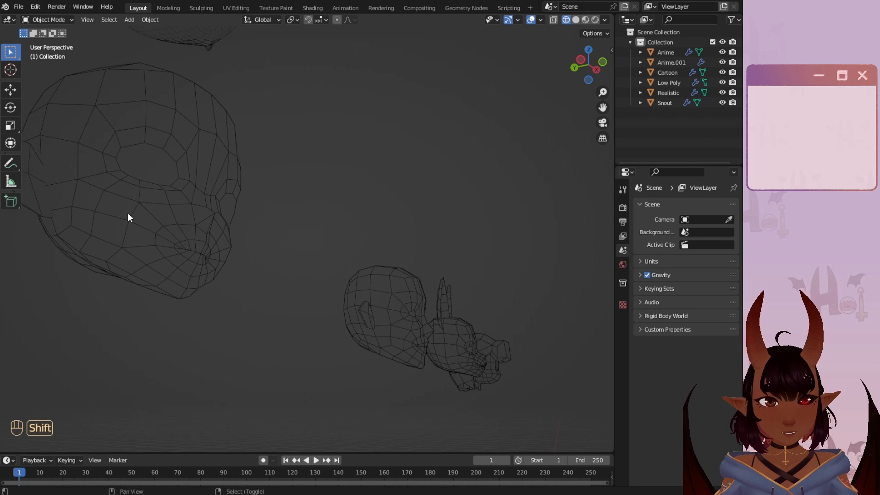
pyautogui.keyDown('shift'); pyautogui.moveTo(128, 216); pyautogui.dragTo(285, 194, button='middle'); pyautogui.keyUp('shift')
pyautogui.scroll(3, 298, 192)
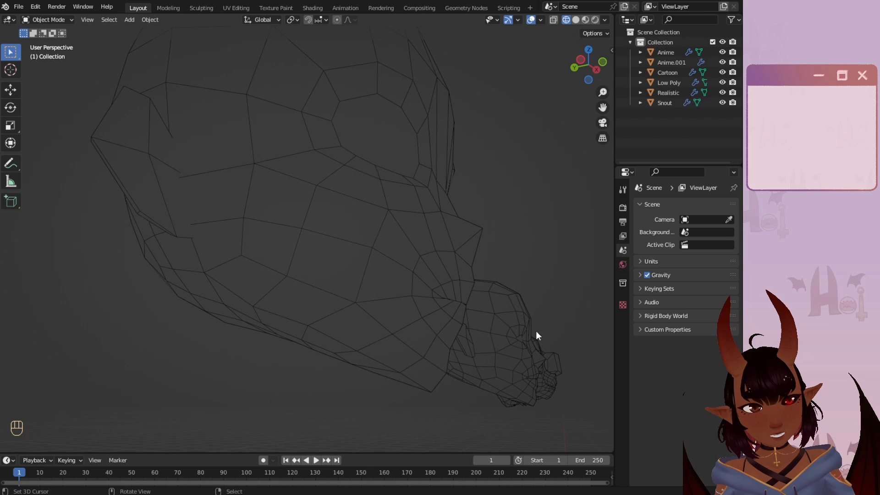
pyautogui.scroll(-4, 535, 331)
pyautogui.moveTo(373, 290); pyautogui.dragTo(271, 243, button='middle')
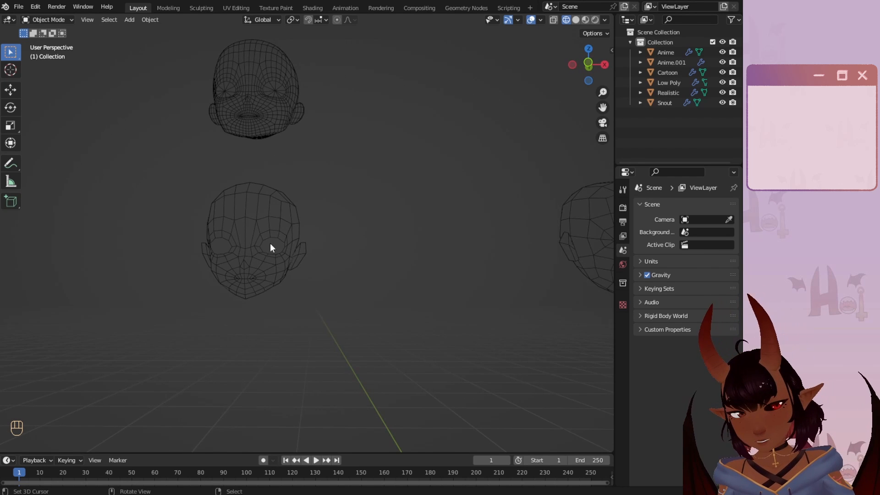
pyautogui.scroll(5, 271, 243)
pyautogui.keyDown('shift'); pyautogui.moveTo(221, 289); pyautogui.dragTo(335, 261, button='middle'); pyautogui.keyUp('shift')
pyautogui.moveTo(408, 268); pyautogui.dragTo(347, 309, button='middle')
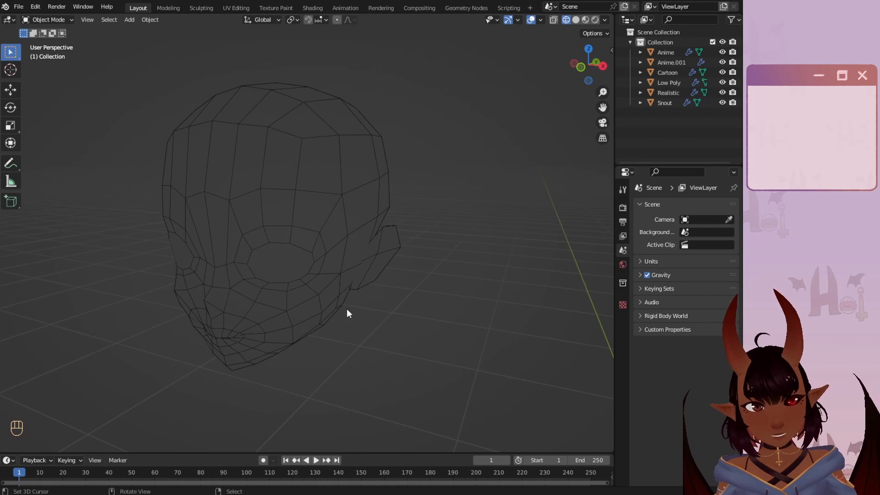
pyautogui.scroll(-5, 298, 279)
pyautogui.moveTo(296, 262); pyautogui.dragTo(215, 241, button='middle')
pyautogui.scroll(5, 229, 255)
pyautogui.moveTo(254, 269); pyautogui.dragTo(225, 250, button='middle')
pyautogui.scroll(-5, 202, 243)
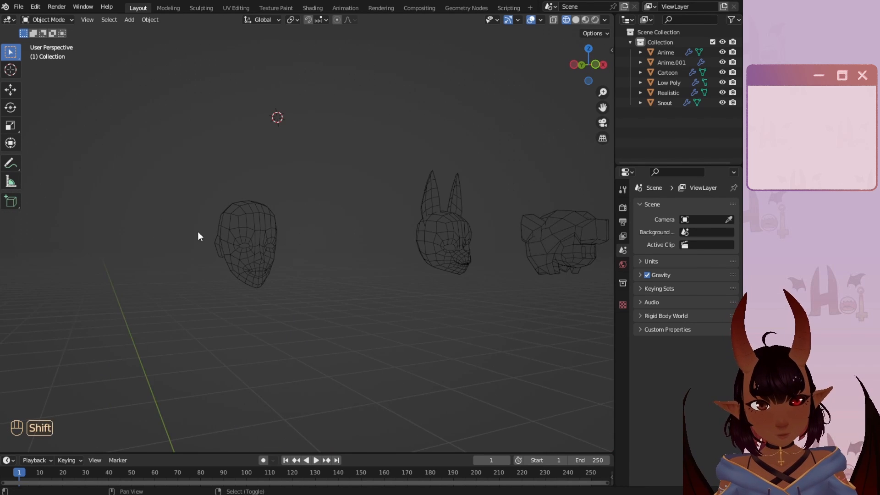
# - Open the subdivided Anime.001 head in Edit Mode and clear its vertex selection
pyautogui.scroll(-3, 198, 232)
pyautogui.keyDown('shift'); pyautogui.moveTo(138, 215); pyautogui.dragTo(222, 274, button='middle'); pyautogui.keyUp('shift')
pyautogui.scroll(5, 227, 281)
pyautogui.keyDown('shift'); pyautogui.moveTo(232, 327); pyautogui.dragTo(328, 222, button='middle'); pyautogui.keyUp('shift')
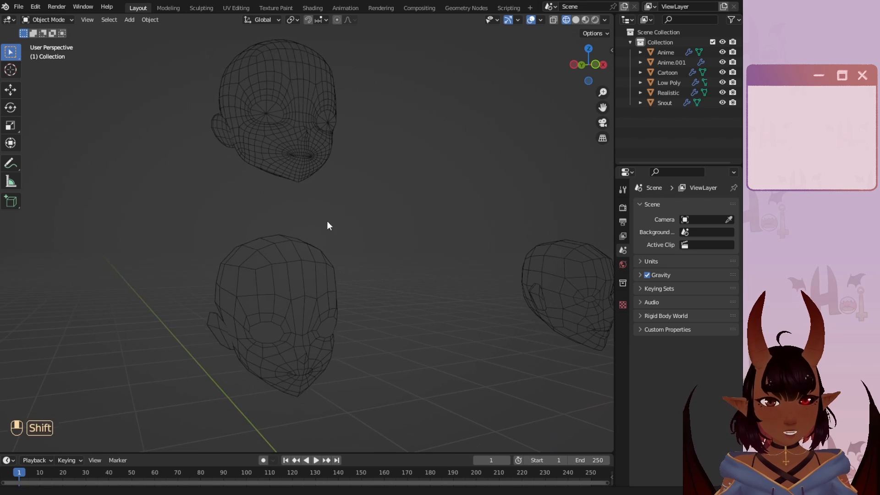
pyautogui.click(301, 85)
pyautogui.scroll(2, 298, 92)
pyautogui.moveTo(290, 126); pyautogui.dragTo(325, 133, button='middle')
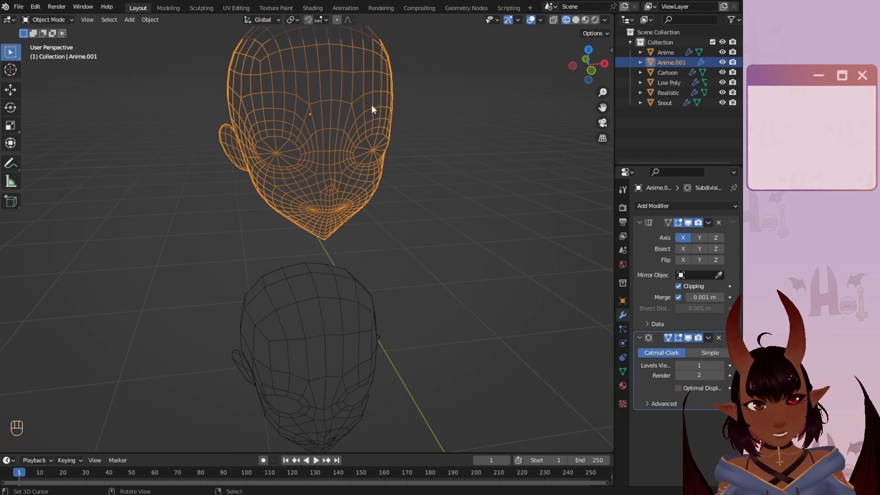
pyautogui.click(46, 20)
pyautogui.click(59, 43)
pyautogui.moveTo(191, 114); pyautogui.dragTo(346, 177, button='middle')
pyautogui.scroll(2, 346, 177)
pyautogui.press('a')
pyautogui.press('a')
# - Examine the marked edges along Anime.001's jaw, nose, mouth and eyes, and return to Object Mode
pyautogui.moveTo(230, 188); pyautogui.dragTo(207, 178, button='middle')
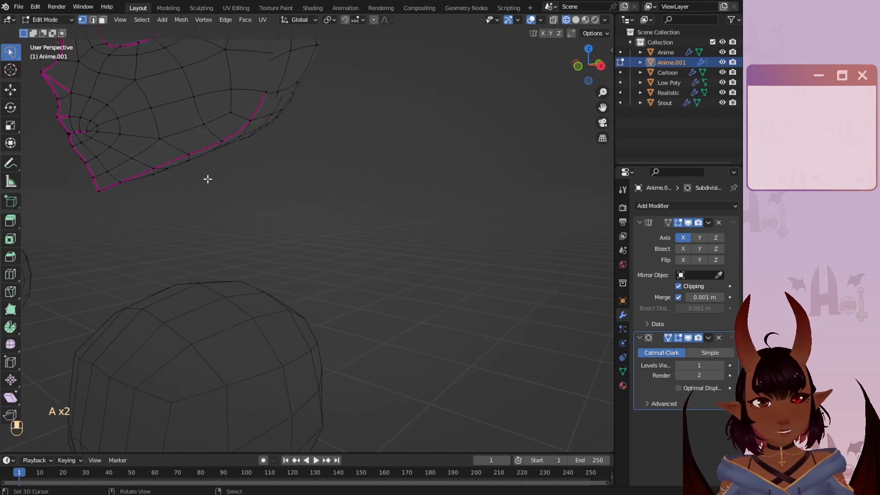
pyautogui.keyDown('shift'); pyautogui.moveTo(187, 146); pyautogui.dragTo(227, 184, button='middle'); pyautogui.keyUp('shift')
pyautogui.scroll(1, 201, 177)
pyautogui.scroll(-1, 196, 175)
pyautogui.scroll(2, 180, 286)
pyautogui.scroll(-4, 331, 246)
pyautogui.moveTo(337, 228); pyautogui.dragTo(337, 141, button='middle')
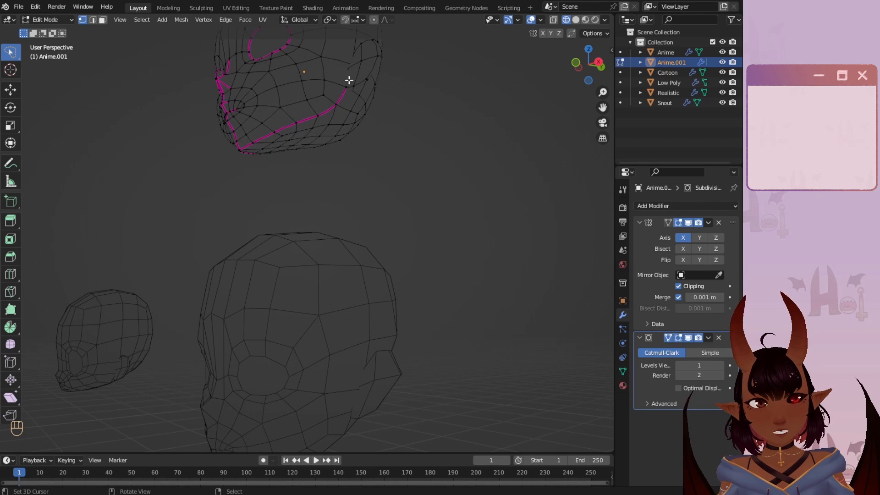
pyautogui.moveTo(284, 115); pyautogui.dragTo(350, 198, button='middle')
pyautogui.scroll(2, 344, 206)
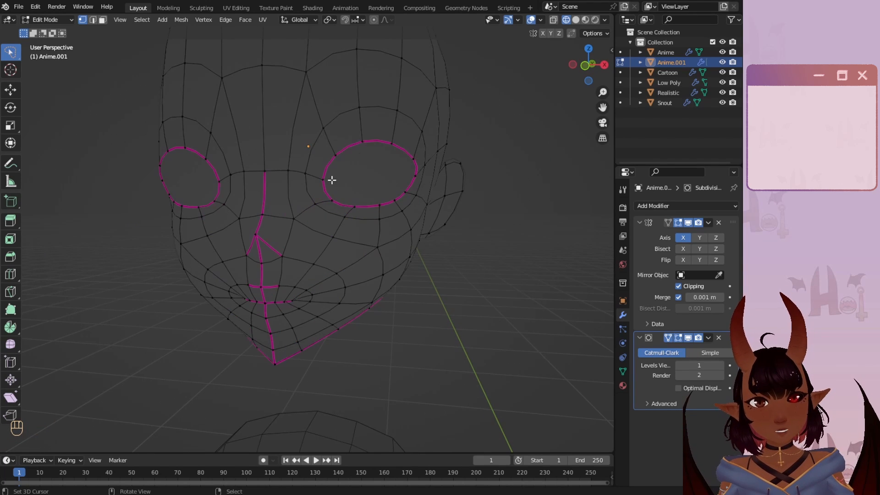
pyautogui.scroll(-4, 332, 180)
pyautogui.scroll(-1, 265, 241)
pyautogui.scroll(2, 266, 252)
pyautogui.keyDown('shift'); pyautogui.moveTo(266, 252); pyautogui.dragTo(307, 208, button='middle'); pyautogui.keyUp('shift')
pyautogui.click(47, 21)
pyautogui.click(51, 31)
# - Examine the big-eyed cartoon head's topology from the front, side and below, following its eye, mouth and jaw loops
pyautogui.scroll(-3, 270, 181)
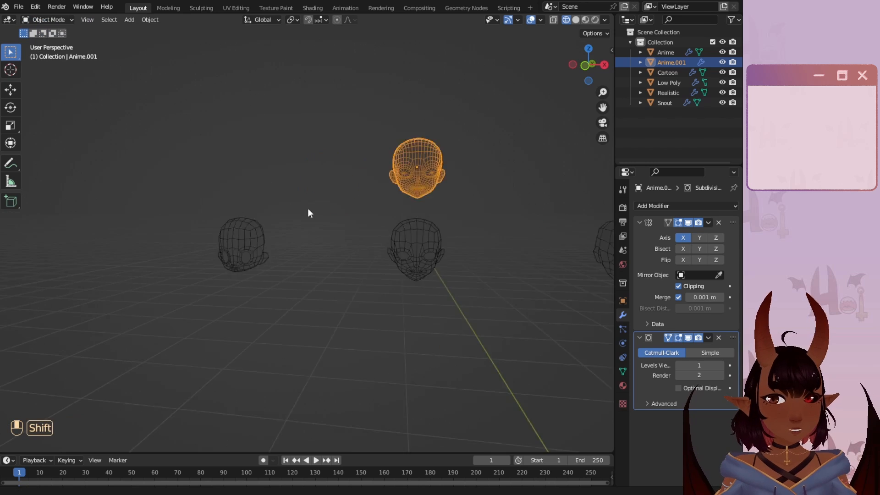
pyautogui.scroll(4, 255, 241)
pyautogui.scroll(5, 255, 240)
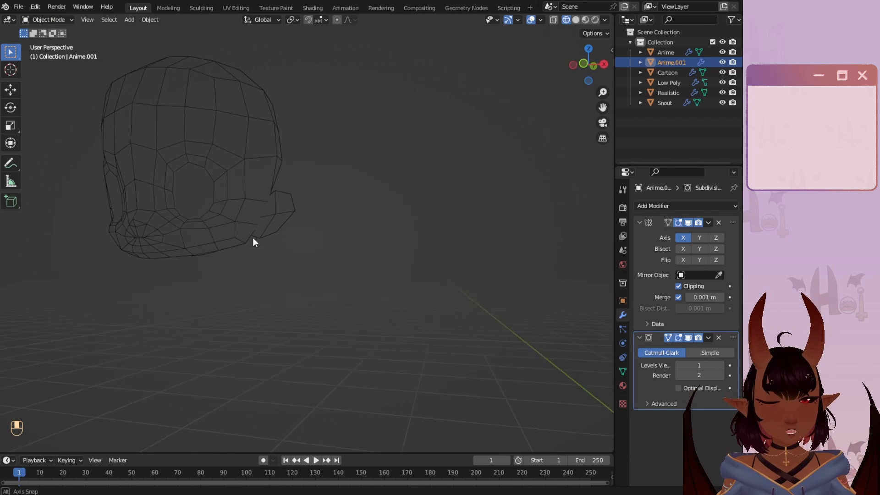
pyautogui.keyDown('shift'); pyautogui.moveTo(250, 209); pyautogui.dragTo(355, 210, button='middle'); pyautogui.keyUp('shift')
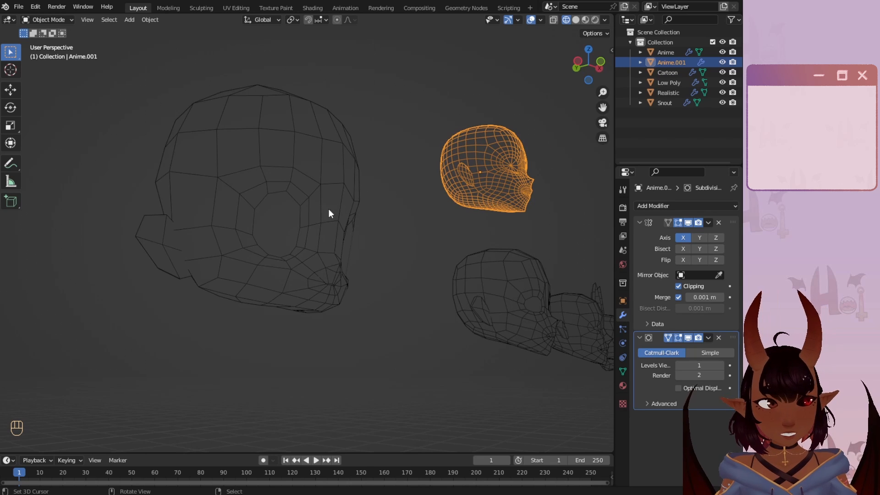
pyautogui.scroll(2, 329, 213)
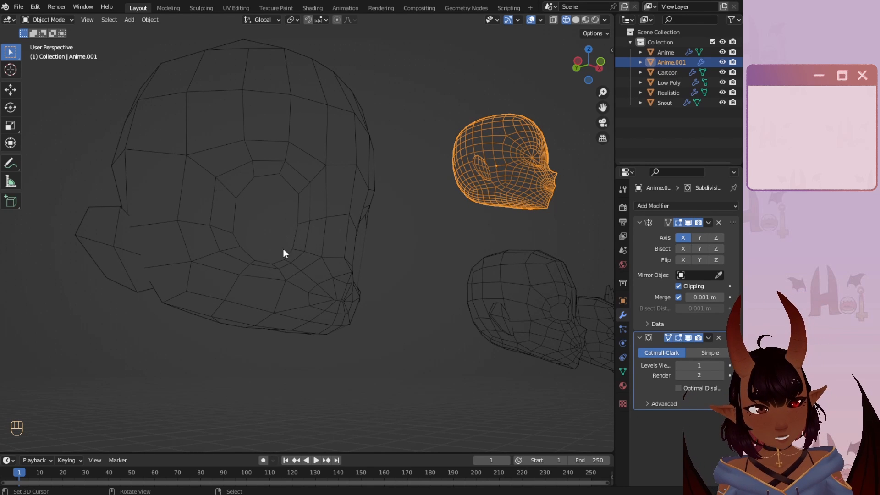
pyautogui.moveTo(283, 253); pyautogui.dragTo(256, 299, button='middle')
pyautogui.moveTo(171, 316); pyautogui.dragTo(229, 344, button='middle')
pyautogui.keyDown('shift'); pyautogui.moveTo(331, 309); pyautogui.dragTo(269, 317, button='middle'); pyautogui.keyUp('shift')
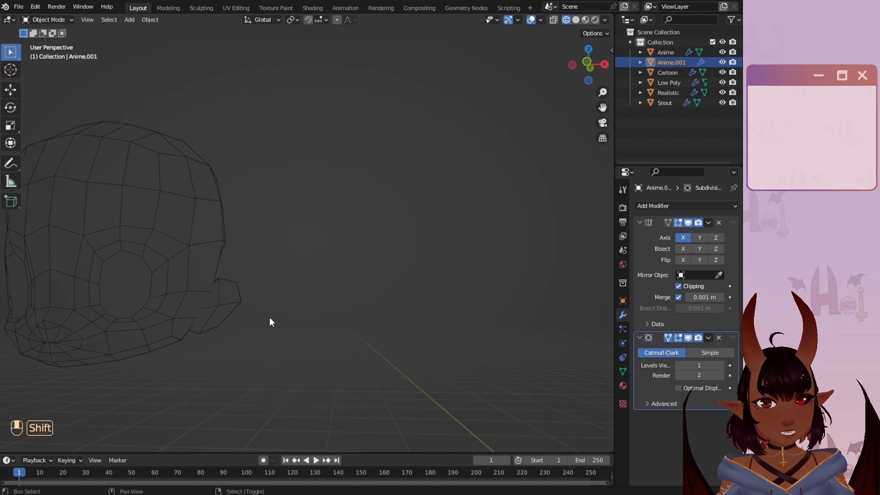
pyautogui.scroll(-2, 274, 285)
pyautogui.moveTo(274, 284); pyautogui.dragTo(340, 303, button='middle')
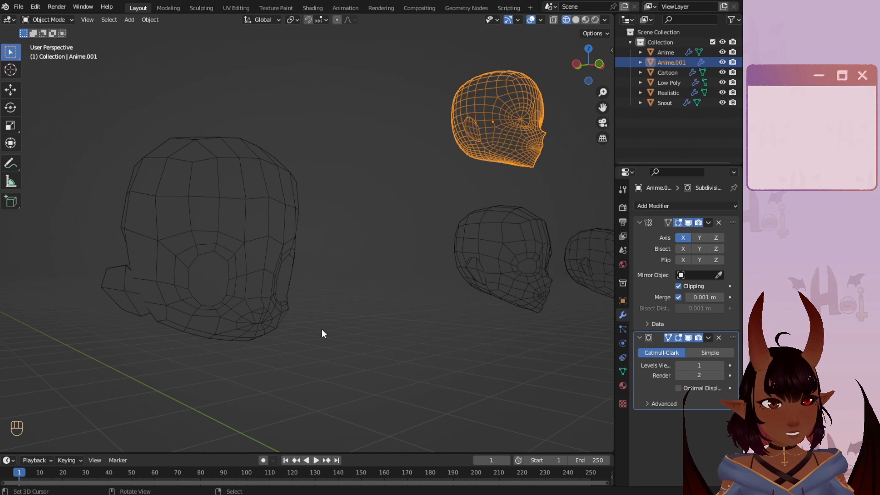
pyautogui.moveTo(322, 330)
pyautogui.mouseDown(button='middle')
pyautogui.moveTo(306, 345)
pyautogui.moveTo(322, 326)
pyautogui.moveTo(294, 329)
pyautogui.moveTo(308, 333)
pyautogui.mouseUp(button='middle')
pyautogui.scroll(1, 276, 327)
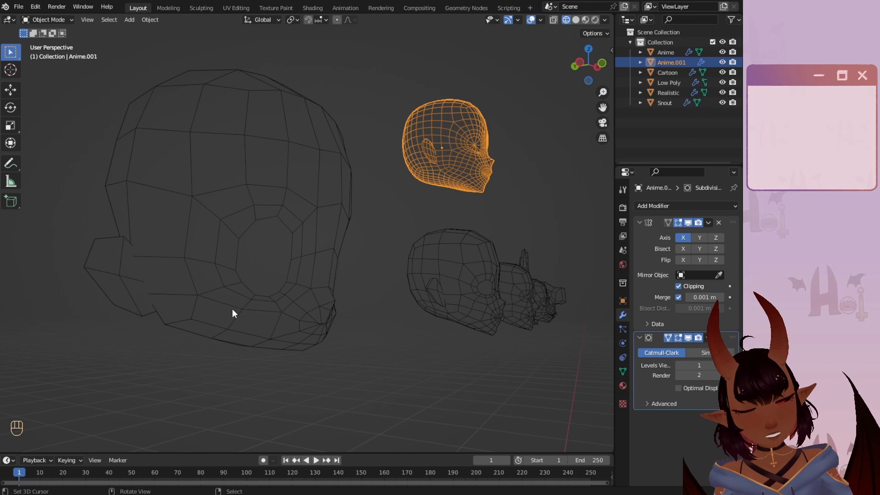
pyautogui.moveTo(270, 317); pyautogui.dragTo(305, 280, button='middle')
pyautogui.scroll(1, 262, 279)
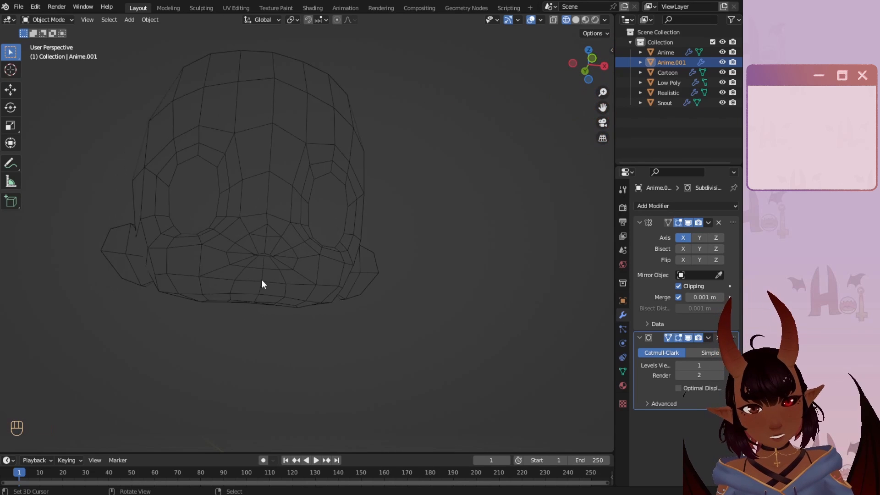
pyautogui.scroll(3, 262, 281)
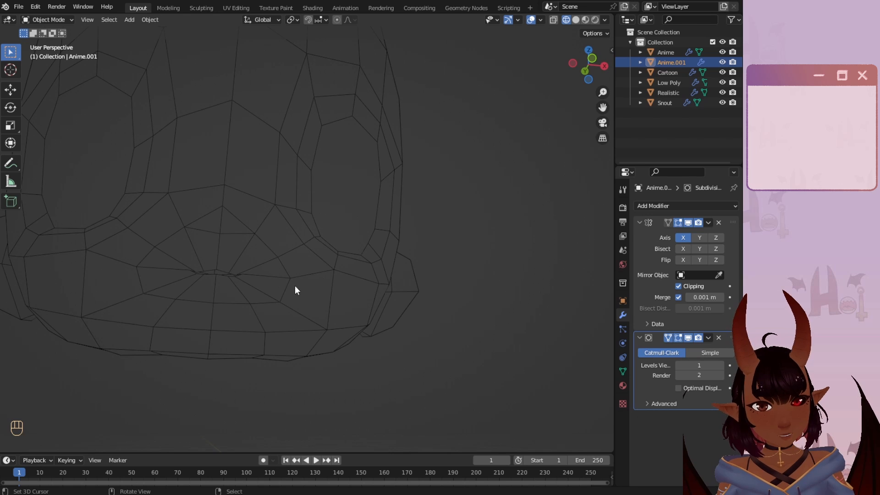
pyautogui.scroll(-4, 173, 252)
pyautogui.moveTo(175, 252); pyautogui.dragTo(239, 314, button='middle')
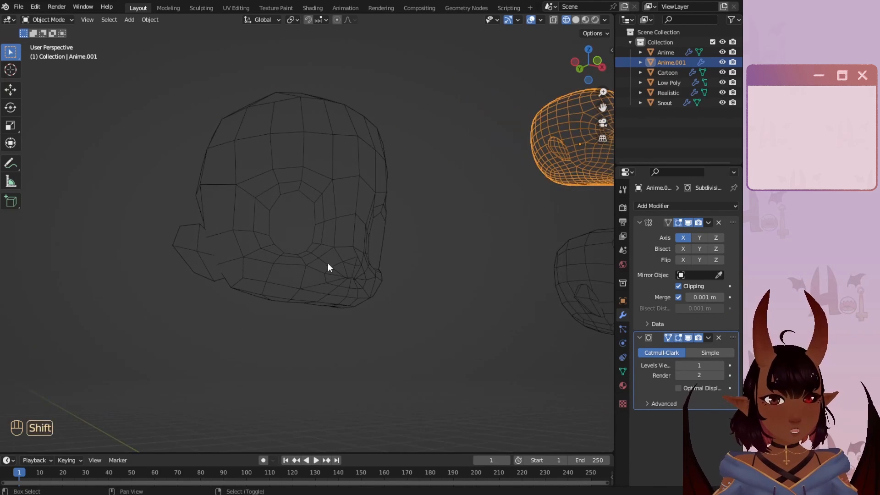
# - Deselect all objects and examine the long-eared animal head's loops around the eyes, muzzle and mouth
pyautogui.keyDown('shift'); pyautogui.moveTo(328, 268); pyautogui.dragTo(95, 354, button='middle'); pyautogui.keyUp('shift')
pyautogui.scroll(-1, 85, 334)
pyautogui.keyDown('shift'); pyautogui.moveTo(283, 326); pyautogui.dragTo(130, 298, button='middle'); pyautogui.keyUp('shift')
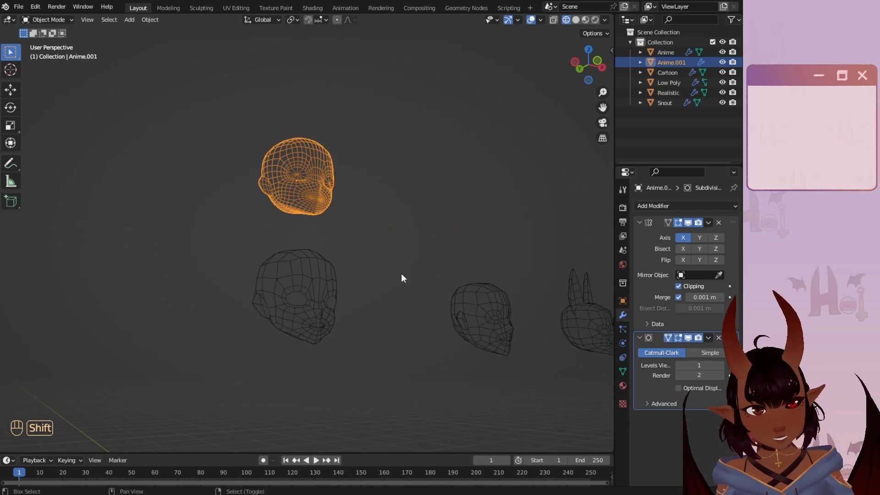
pyautogui.keyDown('shift'); pyautogui.moveTo(401, 274); pyautogui.dragTo(247, 301, button='middle'); pyautogui.keyUp('shift')
pyautogui.scroll(-2, 239, 284)
pyautogui.moveTo(417, 290); pyautogui.dragTo(367, 313, button='middle')
pyautogui.keyDown('shift'); pyautogui.moveTo(443, 251); pyautogui.dragTo(120, 277, button='middle'); pyautogui.keyUp('shift')
pyautogui.scroll(3, 129, 277)
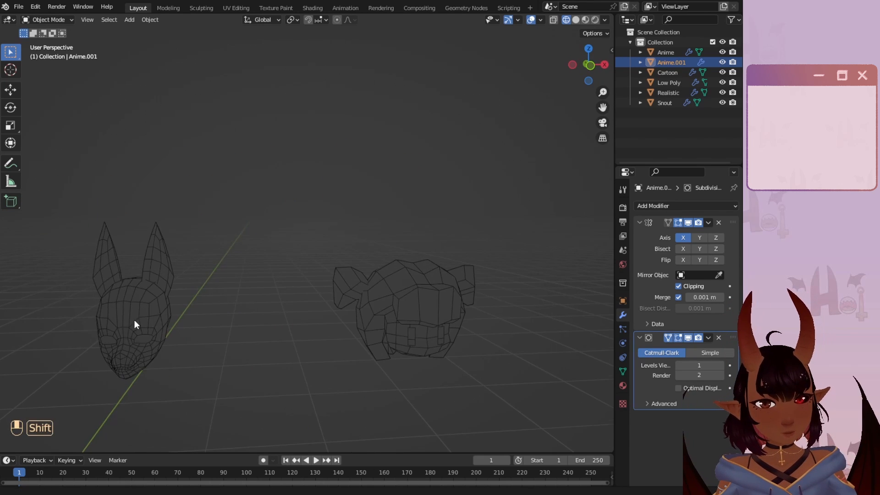
pyautogui.keyDown('shift'); pyautogui.moveTo(134, 320); pyautogui.dragTo(185, 280, button='middle'); pyautogui.keyUp('shift')
pyautogui.keyDown('shift'); pyautogui.moveTo(348, 255); pyautogui.dragTo(243, 257, button='middle'); pyautogui.keyUp('shift')
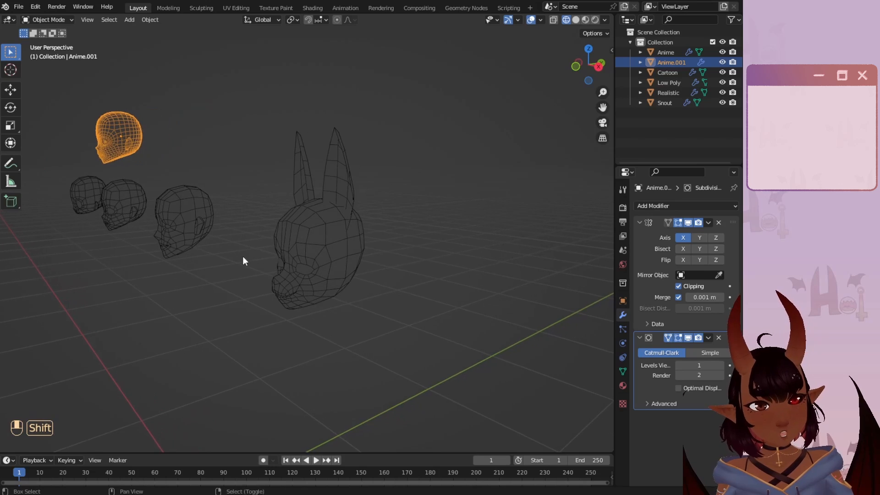
pyautogui.scroll(3, 298, 298)
pyautogui.moveTo(349, 335); pyautogui.dragTo(315, 306, button='middle')
pyautogui.keyDown('shift'); pyautogui.moveTo(403, 377); pyautogui.dragTo(86, 209, button='middle'); pyautogui.keyUp('shift')
pyautogui.moveTo(367, 418)
pyautogui.keyDown('shift'); pyautogui.mouseDown(button='middle')
pyautogui.moveTo(134, 279)
pyautogui.moveTo(278, 246)
pyautogui.moveTo(224, 252)
pyautogui.moveTo(244, 285)
pyautogui.moveTo(307, 257)
pyautogui.moveTo(321, 233)
pyautogui.mouseUp(button='middle'); pyautogui.keyUp('shift')
pyautogui.press('a')
pyautogui.press('a')
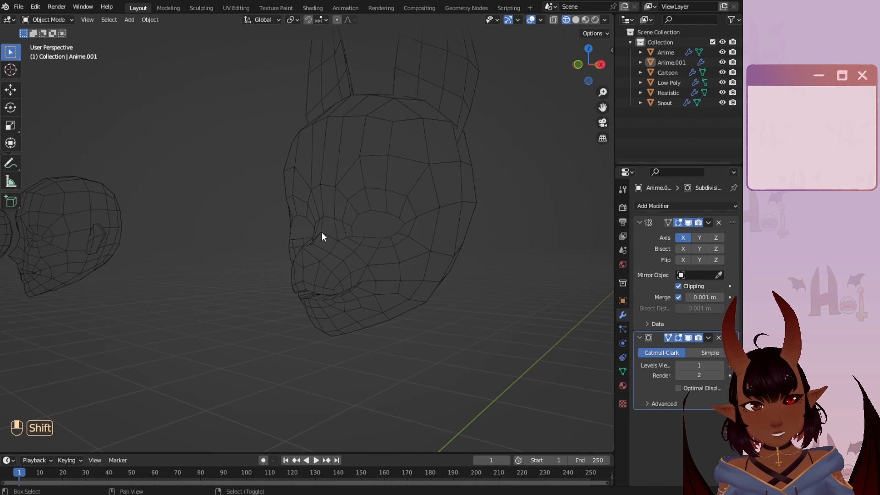
pyautogui.moveTo(369, 287); pyautogui.dragTo(419, 287, button='middle')
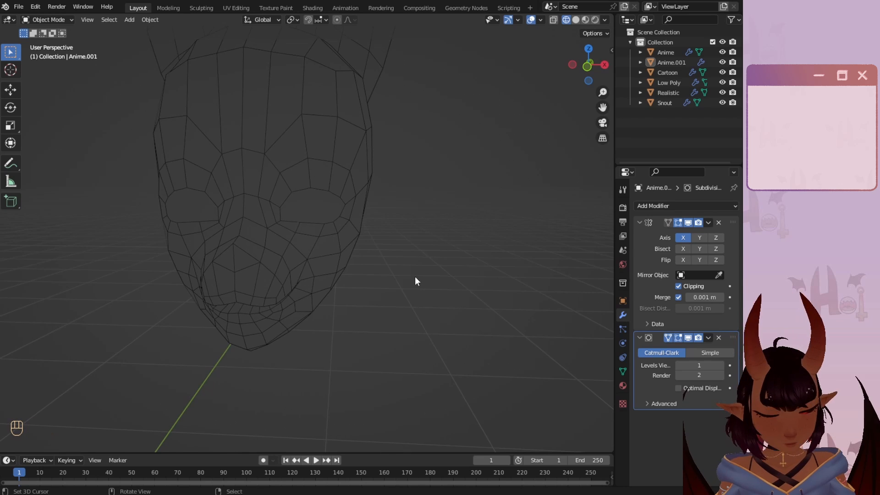
# - View the long-eared Snout head from the front and open it in Edit Mode with face selection
pyautogui.press('KP_1')
pyautogui.scroll(-3, 240, 311)
pyautogui.keyDown('shift'); pyautogui.moveTo(257, 309); pyautogui.dragTo(323, 214, button='middle'); pyautogui.keyUp('shift')
pyautogui.scroll(1, 231, 267)
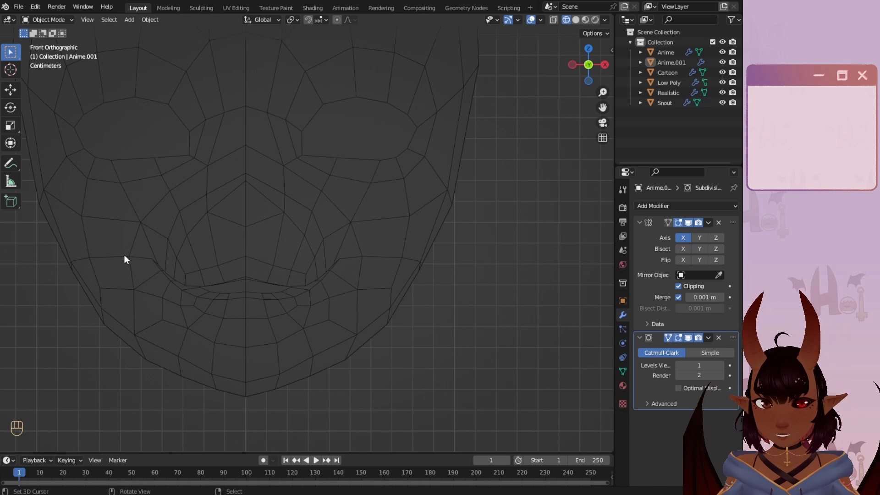
pyautogui.scroll(-2, 287, 230)
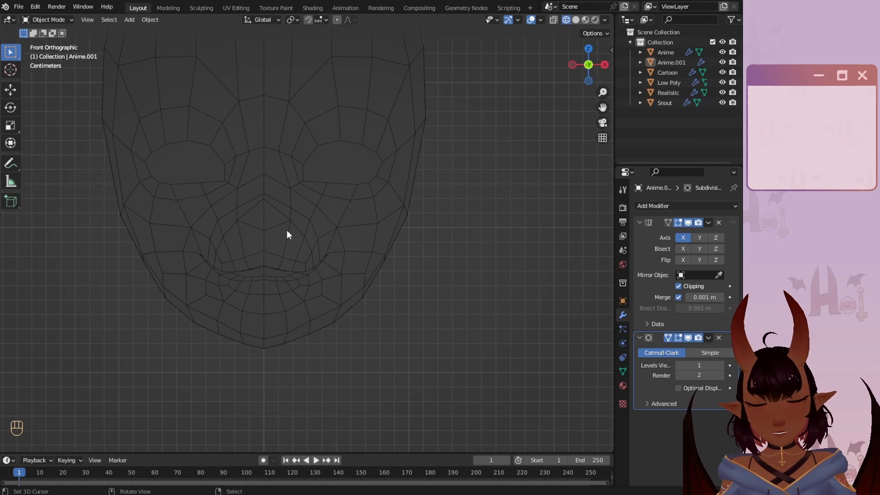
pyautogui.scroll(3, 287, 230)
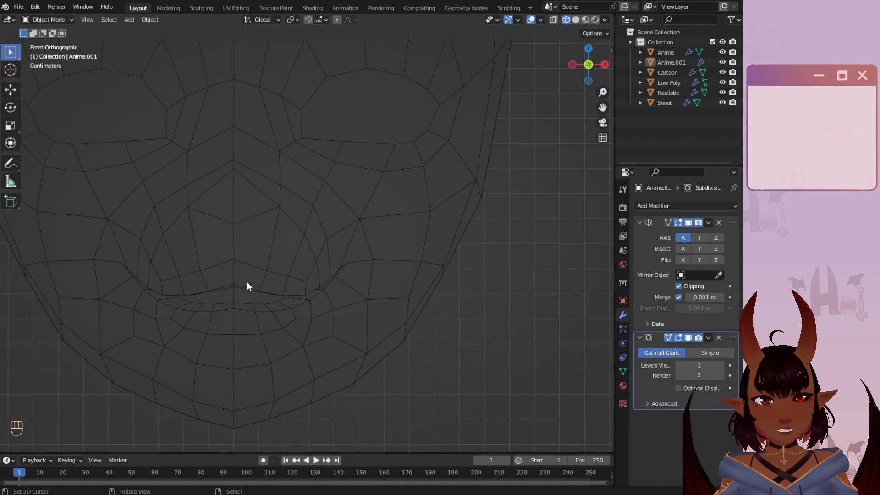
pyautogui.scroll(1, 238, 285)
pyautogui.click(224, 283)
pyautogui.click(37, 20)
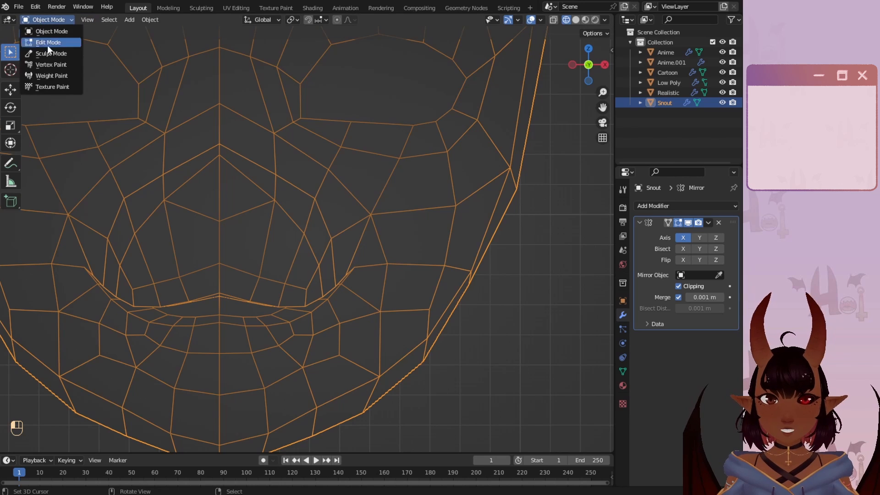
pyautogui.click(48, 45)
pyautogui.click(102, 21)
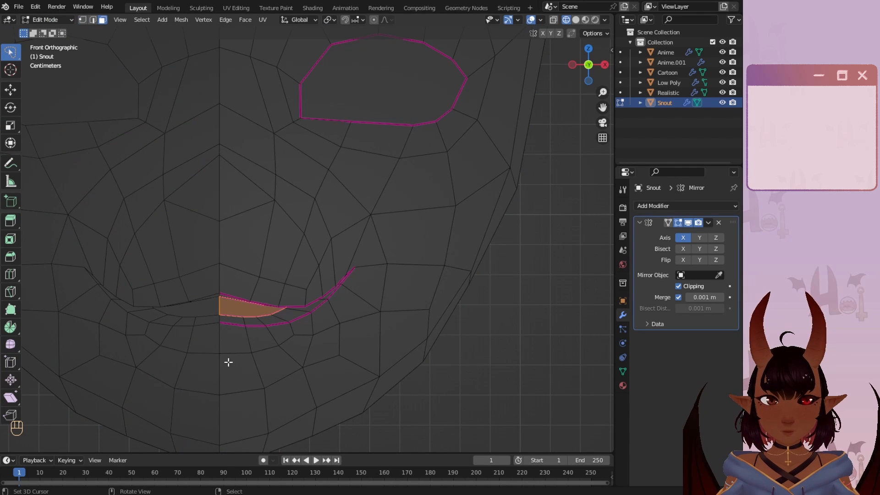
# - Clear the selection and select the face loop encircling the Snout head's mouth
pyautogui.press('a')
pyautogui.press('a')
pyautogui.keyDown('alt'); pyautogui.click(250, 291); pyautogui.keyUp('alt')
pyautogui.scroll(-4, 270, 275)
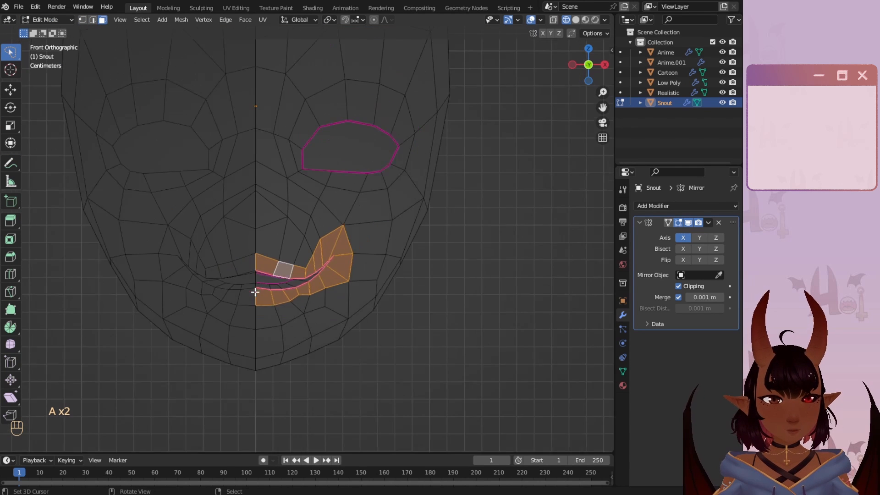
pyautogui.scroll(-4, 288, 294)
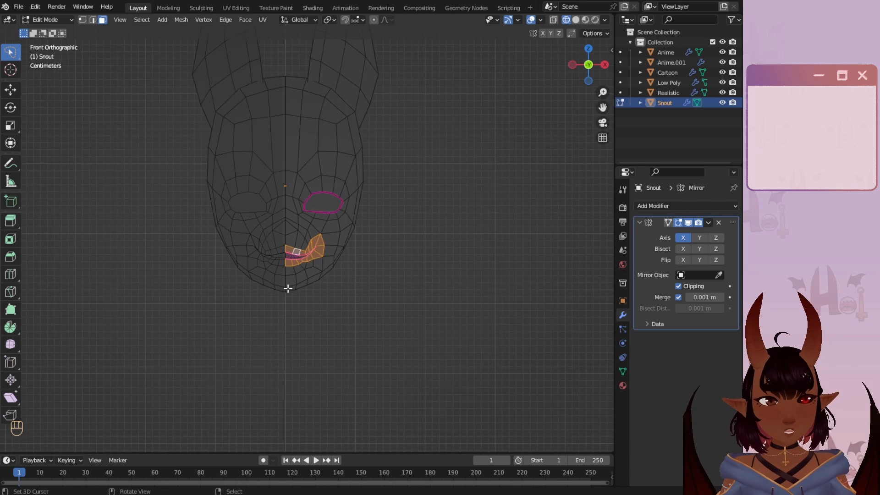
# - Examine the selected mouth loop along the Snout head's muzzle from the side and three-quarter angles
pyautogui.moveTo(376, 223); pyautogui.dragTo(284, 253, button='middle')
pyautogui.keyDown('shift'); pyautogui.moveTo(451, 244); pyautogui.dragTo(265, 261, button='middle'); pyautogui.keyUp('shift')
pyautogui.scroll(5, 309, 262)
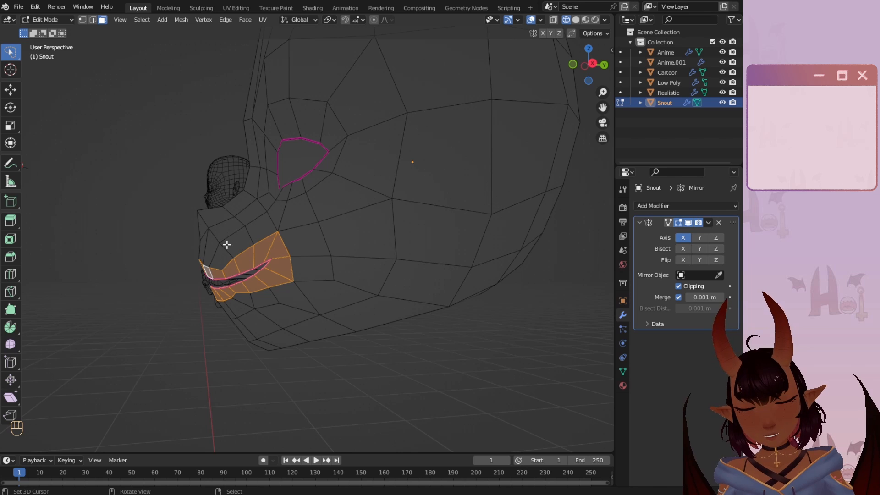
pyautogui.scroll(3, 296, 295)
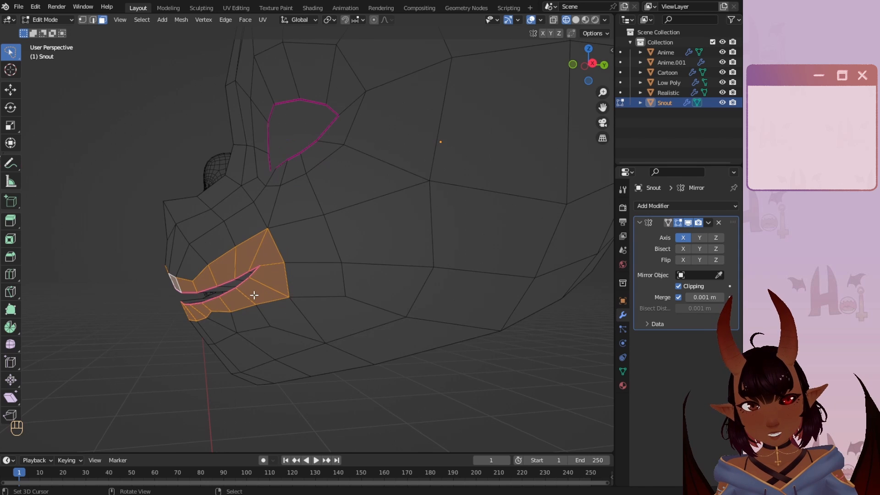
pyautogui.click(592, 62)
pyautogui.scroll(-4, 257, 216)
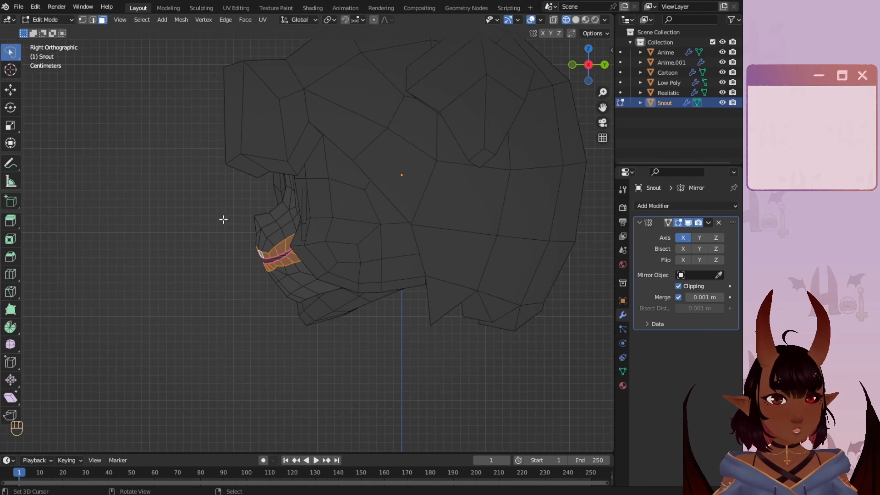
pyautogui.moveTo(222, 218); pyautogui.dragTo(257, 192, button='middle')
pyautogui.scroll(3, 259, 261)
pyautogui.scroll(1, 259, 260)
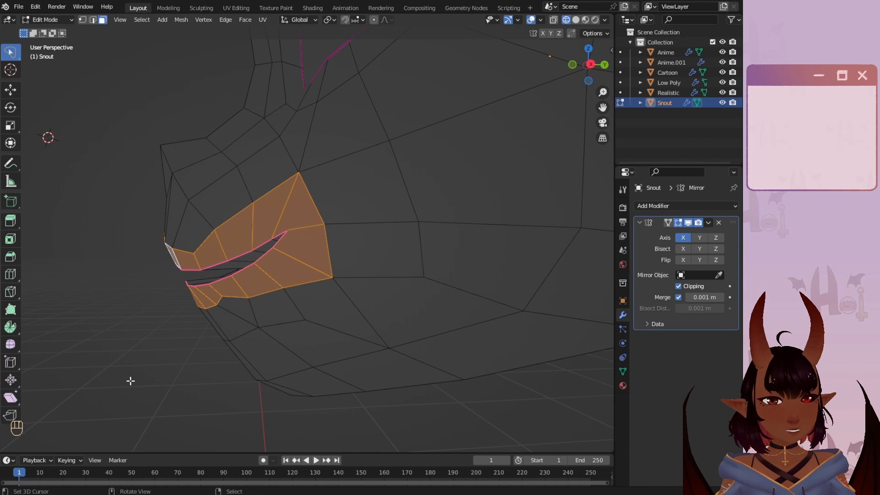
pyautogui.moveTo(308, 231); pyautogui.dragTo(303, 201, button='middle')
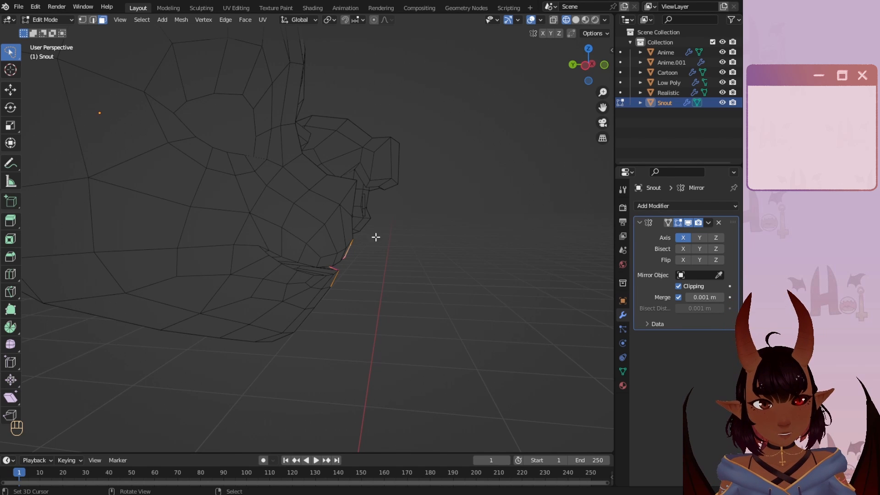
pyautogui.moveTo(376, 237); pyautogui.dragTo(291, 210, button='middle')
# - Leave Edit Mode on the Snout head and open the Realistic head in Edit Mode
pyautogui.scroll(-8, 291, 211)
pyautogui.keyDown('shift'); pyautogui.moveTo(210, 243); pyautogui.dragTo(426, 251, button='middle'); pyautogui.keyUp('shift')
pyautogui.scroll(3, 306, 263)
pyautogui.scroll(6, 321, 280)
pyautogui.moveTo(327, 296); pyautogui.dragTo(387, 283, button='middle')
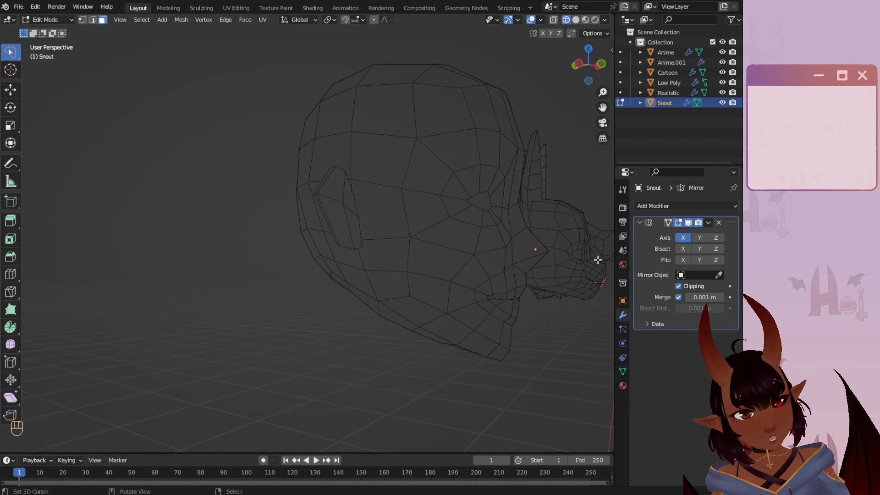
pyautogui.scroll(-2, 552, 281)
pyautogui.moveTo(538, 287); pyautogui.dragTo(393, 272, button='middle')
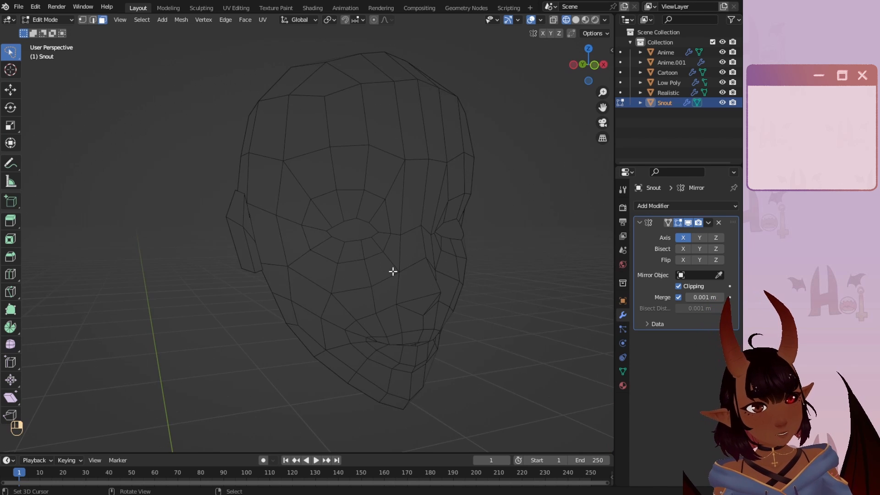
pyautogui.click(34, 19)
pyautogui.click(37, 29)
pyautogui.click(353, 224)
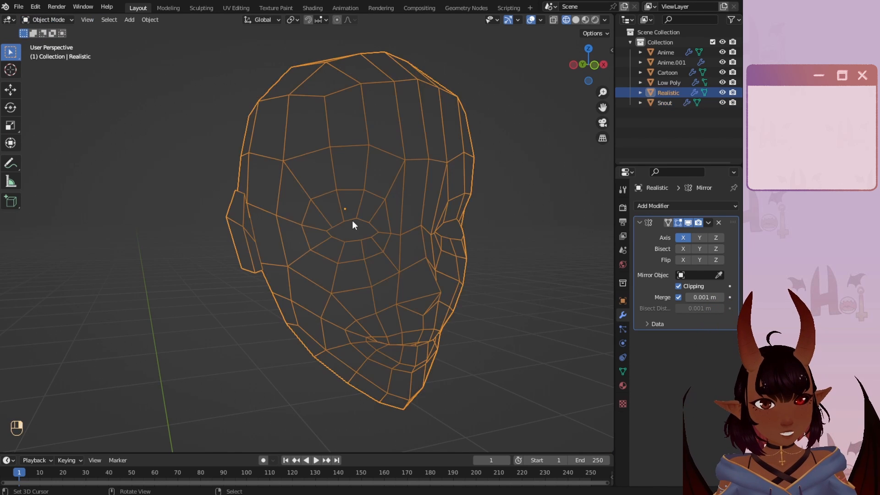
pyautogui.click(55, 20)
pyautogui.click(54, 41)
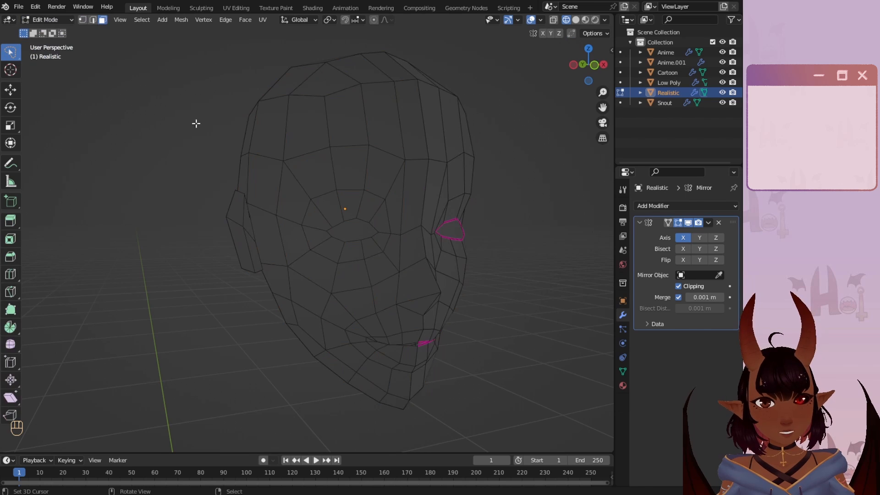
# - Select the faces around the Realistic head's nose, mouth and cheek, leaving the eye and outer jaw unselected
pyautogui.moveTo(391, 291); pyautogui.dragTo(368, 285, button='middle')
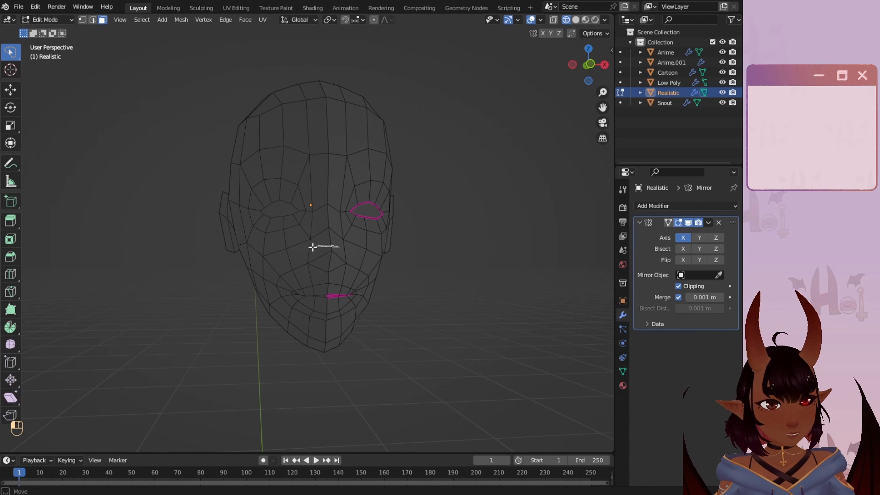
pyautogui.moveTo(290, 291); pyautogui.dragTo(343, 314)
pyautogui.moveTo(344, 315); pyautogui.dragTo(218, 222, button='middle')
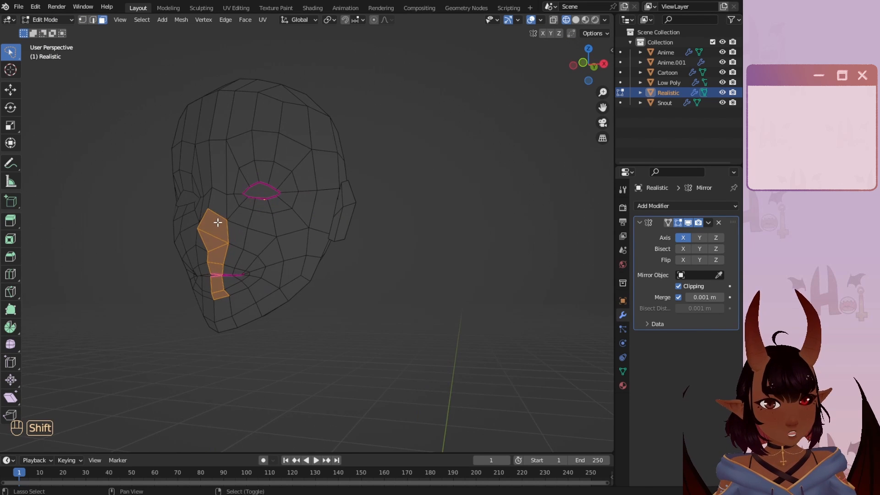
pyautogui.moveTo(259, 282)
pyautogui.keyDown('shift'); pyautogui.mouseDown()
pyautogui.moveTo(212, 304)
pyautogui.moveTo(266, 269)
pyautogui.mouseUp(); pyautogui.keyUp('shift')
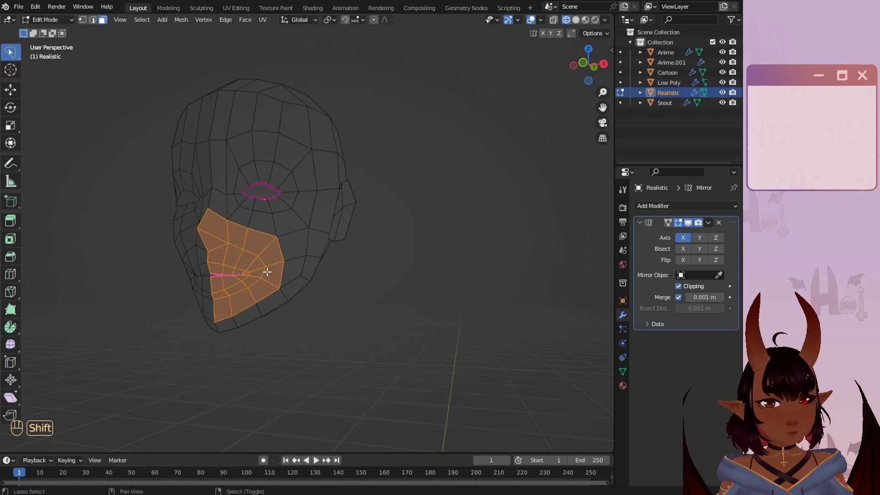
pyautogui.moveTo(265, 269)
pyautogui.mouseDown(button='middle')
pyautogui.moveTo(181, 265)
pyautogui.moveTo(277, 249)
pyautogui.moveTo(387, 204)
pyautogui.moveTo(387, 146)
pyautogui.moveTo(413, 186)
pyautogui.mouseUp(button='middle')
pyautogui.moveTo(413, 186)
pyautogui.keyDown('ctrl'); pyautogui.mouseDown()
pyautogui.moveTo(317, 221)
pyautogui.moveTo(445, 289)
pyautogui.mouseUp(); pyautogui.keyUp('ctrl')
pyautogui.moveTo(445, 289)
pyautogui.mouseDown(button='middle')
pyautogui.moveTo(362, 289)
pyautogui.moveTo(181, 334)
pyautogui.moveTo(95, 304)
pyautogui.moveTo(215, 306)
pyautogui.moveTo(193, 296)
pyautogui.moveTo(289, 296)
pyautogui.moveTo(323, 277)
pyautogui.moveTo(448, 287)
pyautogui.moveTo(321, 302)
pyautogui.moveTo(281, 273)
pyautogui.moveTo(367, 267)
pyautogui.moveTo(360, 291)
pyautogui.moveTo(340, 300)
pyautogui.moveTo(364, 271)
pyautogui.mouseUp(button='middle')
# - Try to extrude the selected nose and mouth faces forward into a snout, and clear the selection
pyautogui.press('e')
pyautogui.click(180, 287)
pyautogui.press('a')
pyautogui.press('a')
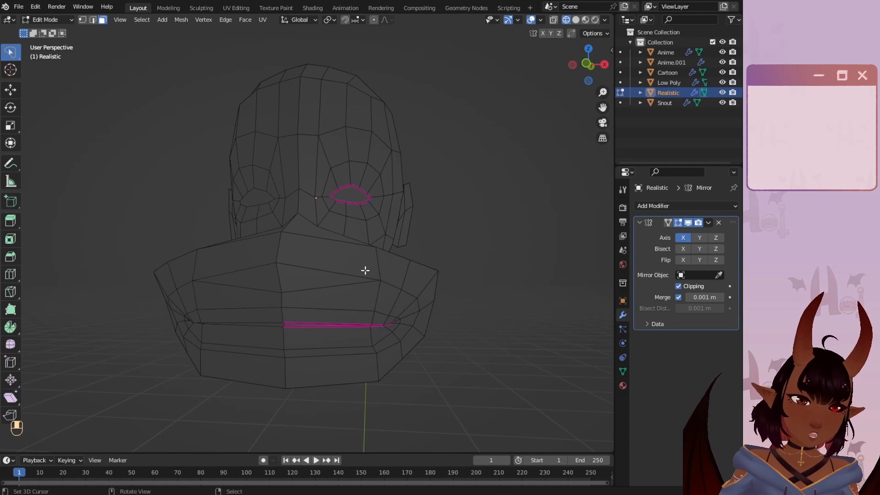
# - Undo the deselection and the snout extrusion on the Realistic head
pyautogui.hotkey('ctrl', 'z')
pyautogui.hotkey('ctrl', 'z')
pyautogui.hotkey('ctrl', 'z')
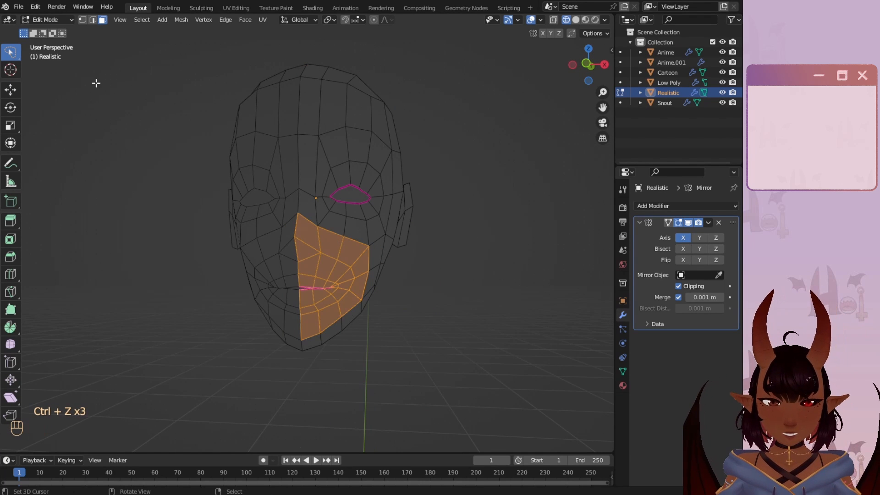
# - Return to Object Mode, deselect everything and examine the long-eared head's muzzle from the front and side
pyautogui.click(49, 20)
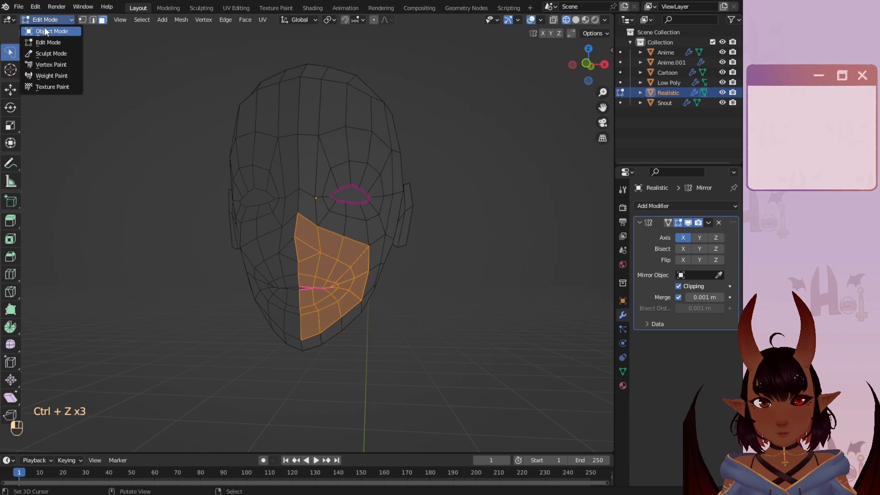
pyautogui.click(44, 27)
pyautogui.scroll(-3, 238, 122)
pyautogui.scroll(-2, 426, 241)
pyautogui.keyDown('shift'); pyautogui.moveTo(426, 240); pyautogui.dragTo(156, 275, button='middle'); pyautogui.keyUp('shift')
pyautogui.scroll(4, 337, 315)
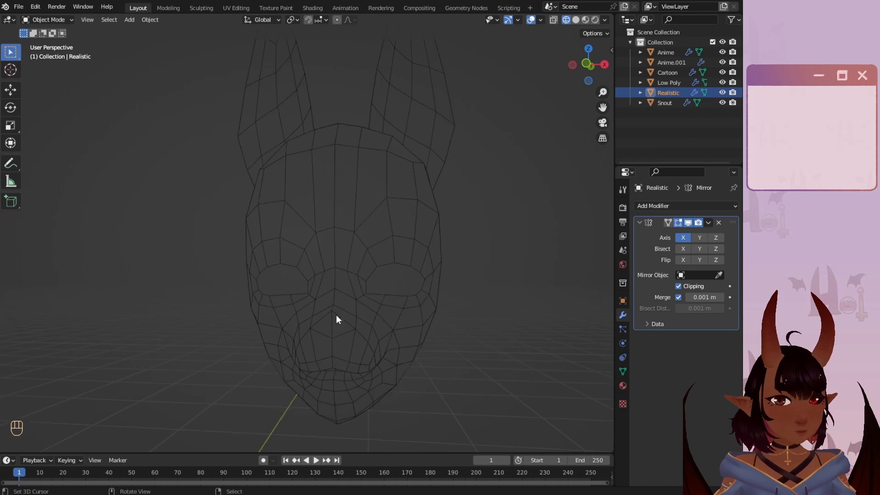
pyautogui.moveTo(337, 315); pyautogui.dragTo(315, 269, button='middle')
pyautogui.scroll(-3, 277, 302)
pyautogui.click(297, 332)
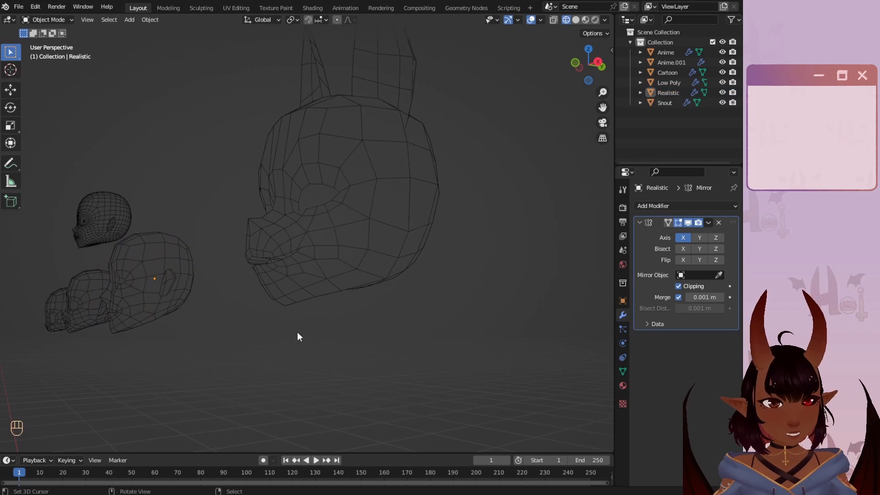
pyautogui.scroll(3, 276, 323)
pyautogui.moveTo(258, 294); pyautogui.dragTo(216, 259, button='middle')
pyautogui.scroll(-3, 379, 246)
# - Open the Low Poly head in Edit Mode and clear its face selection
pyautogui.scroll(4, 267, 262)
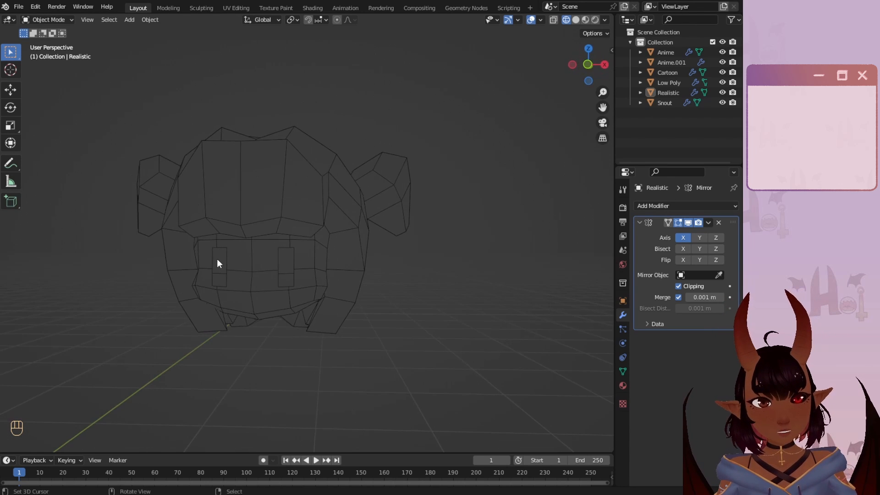
pyautogui.scroll(-4, 217, 257)
pyautogui.scroll(4, 312, 226)
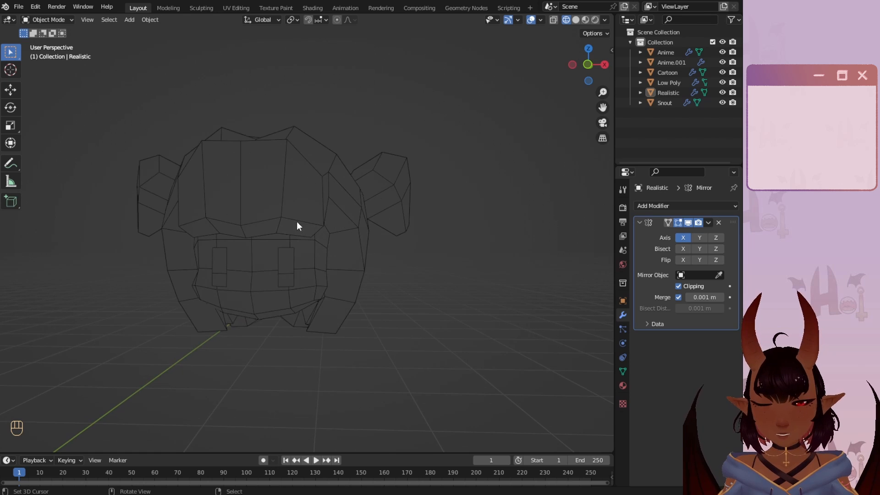
pyautogui.rightClick(253, 215)
pyautogui.scroll(-8, 252, 215)
pyautogui.scroll(3, 254, 192)
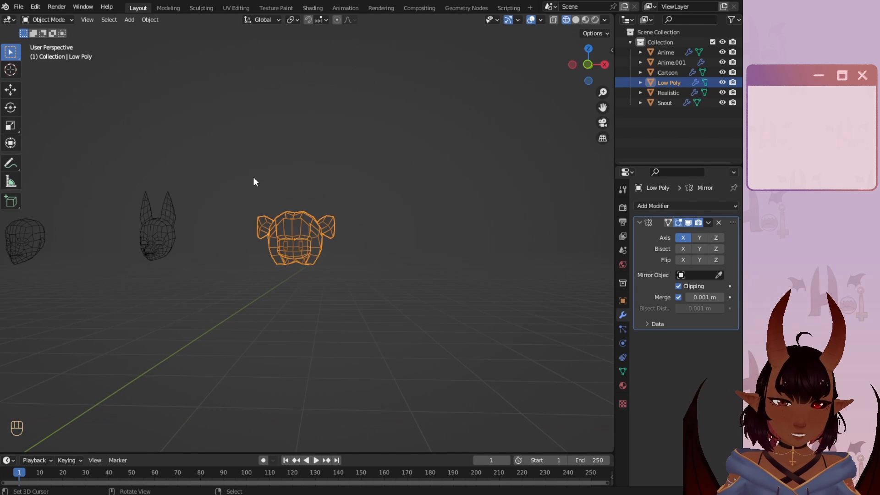
pyautogui.scroll(4, 257, 247)
pyautogui.click(55, 19)
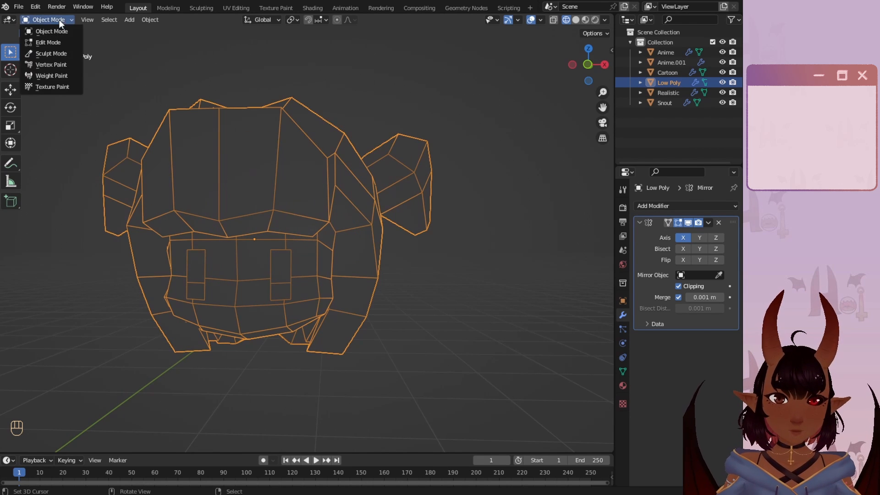
pyautogui.click(48, 42)
pyautogui.scroll(-2, 281, 254)
pyautogui.press('a')
pyautogui.press('a')
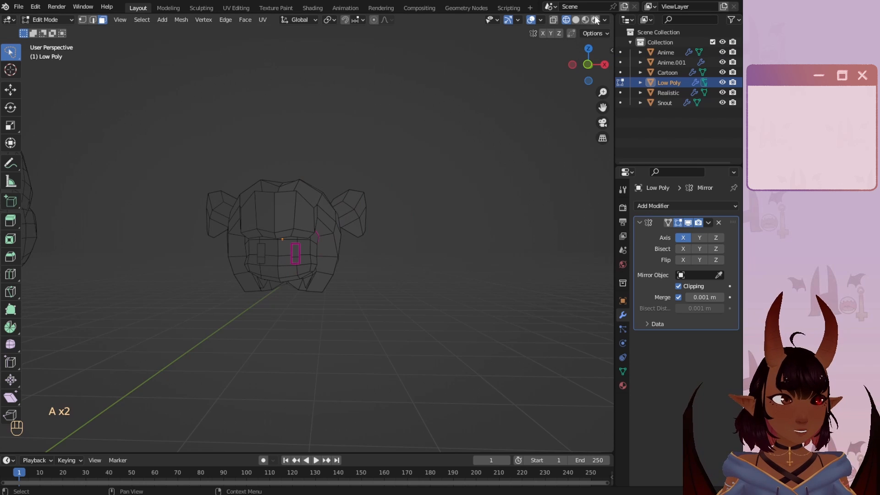
# - Show the Low Poly head in Material Preview shading with X-ray enabled
pyautogui.hotkey('alt', 'z')
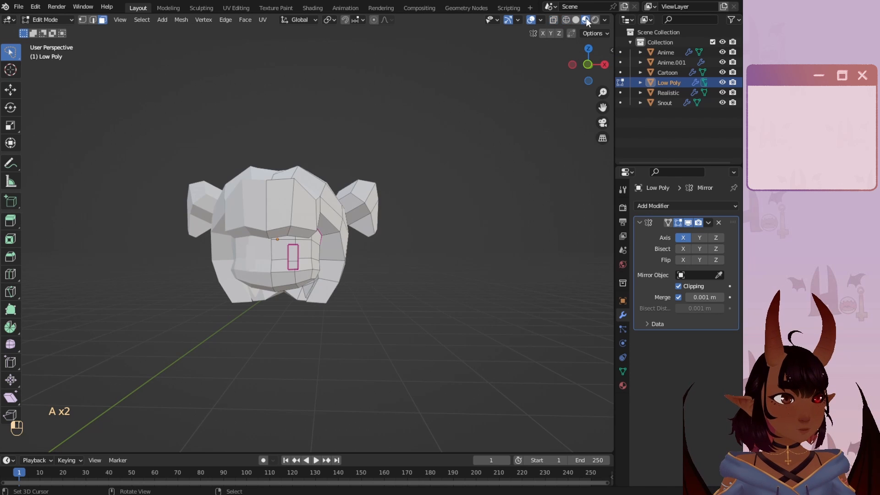
pyautogui.scroll(2, 351, 178)
pyautogui.moveTo(350, 178); pyautogui.dragTo(278, 206, button='middle')
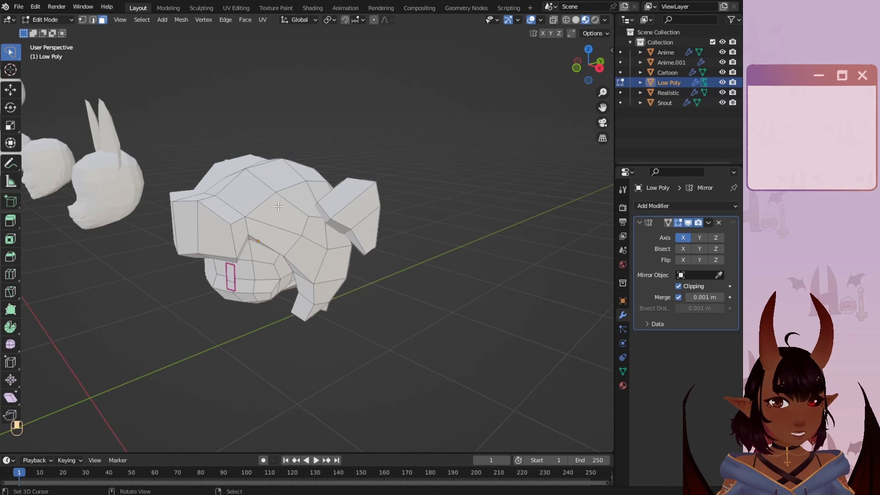
pyautogui.click(553, 20)
pyautogui.scroll(3, 320, 155)
pyautogui.moveTo(320, 156); pyautogui.dragTo(406, 213, button='middle')
# - Turn off the Mirror modifier's viewport display and examine the Low Poly head's rectangular eye and face seam
pyautogui.click(688, 223)
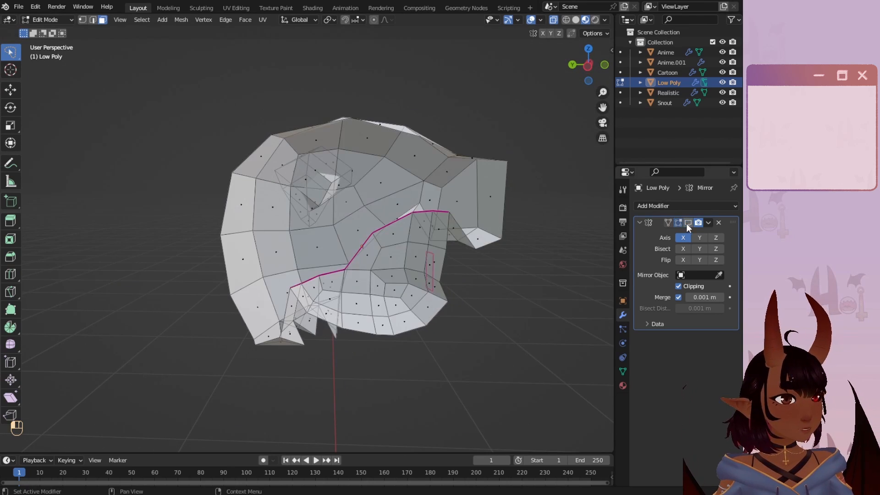
pyautogui.moveTo(348, 193); pyautogui.dragTo(223, 177, button='middle')
pyautogui.scroll(2, 222, 176)
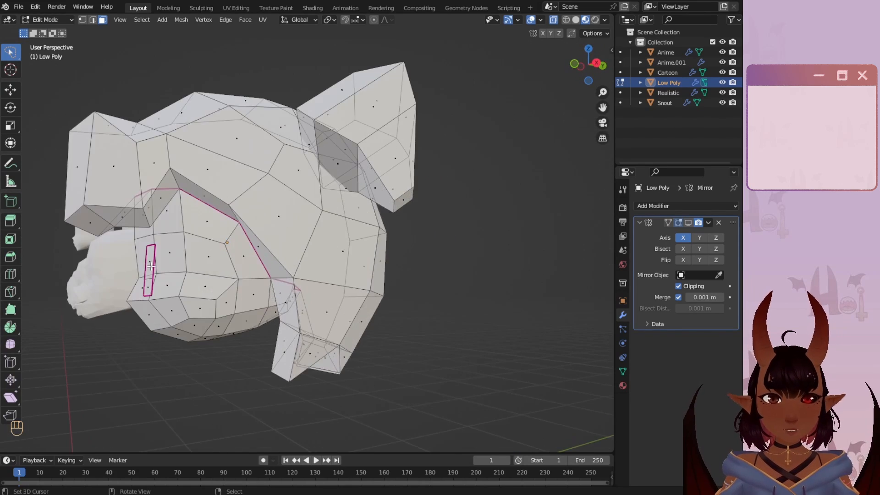
pyautogui.keyDown('shift'); pyautogui.moveTo(158, 271); pyautogui.dragTo(259, 263, button='middle'); pyautogui.keyUp('shift')
pyautogui.scroll(2, 260, 284)
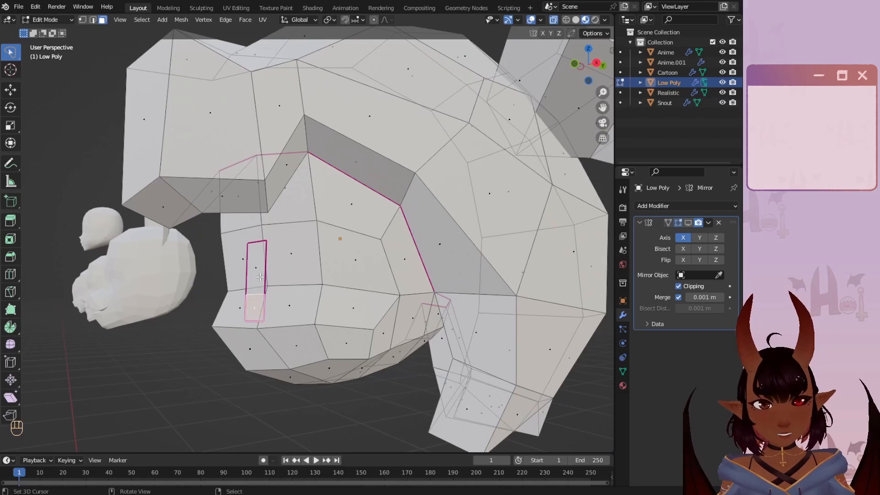
pyautogui.moveTo(270, 298); pyautogui.dragTo(348, 262, button='middle')
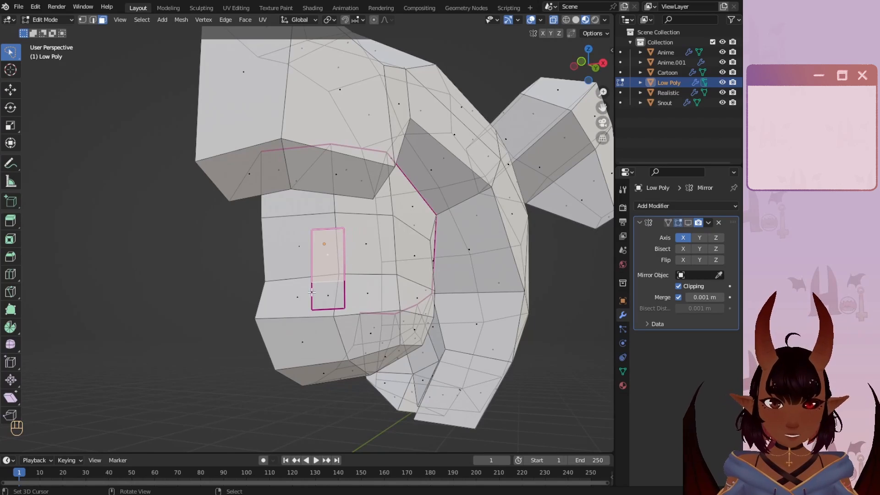
# - Turn the Low Poly head's Mirror modifier display back on in the viewport
pyautogui.scroll(-6, 310, 243)
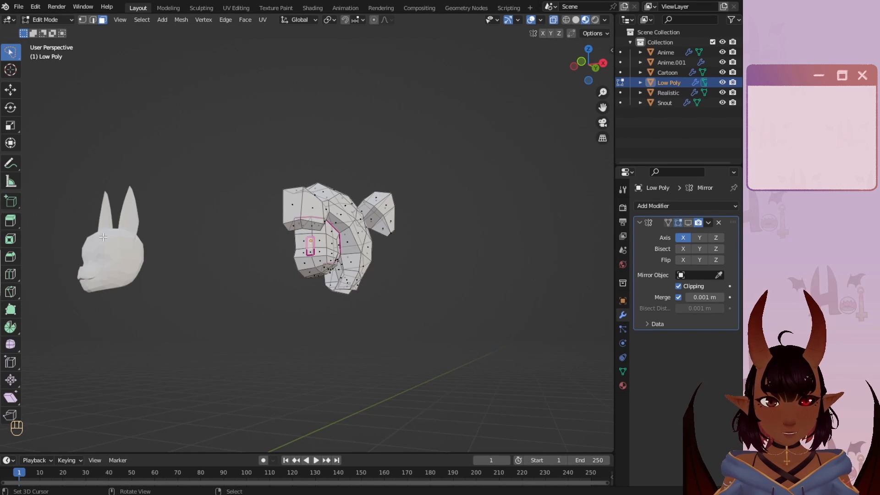
pyautogui.scroll(6, 432, 304)
pyautogui.moveTo(123, 171); pyautogui.dragTo(501, 222, button='middle')
pyautogui.scroll(-5, 440, 230)
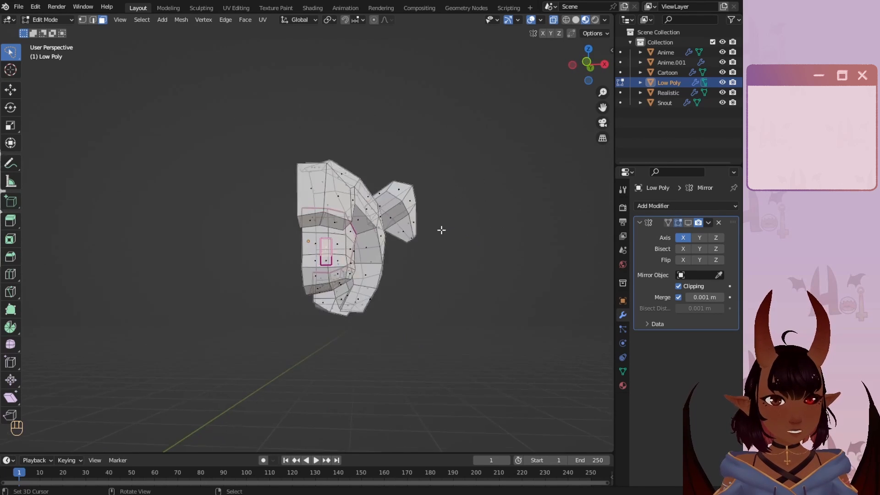
pyautogui.click(689, 222)
pyautogui.scroll(-3, 226, 238)
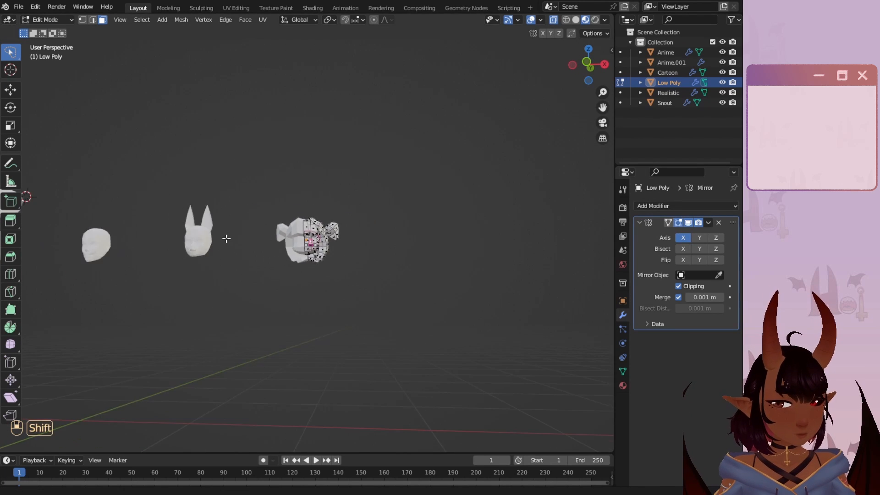
pyautogui.keyDown('shift'); pyautogui.moveTo(226, 238); pyautogui.dragTo(418, 223, button='middle'); pyautogui.keyUp('shift')
# - Return to Object Mode, deselect the Low Poly head and view the whole row of example heads
pyautogui.click(45, 20)
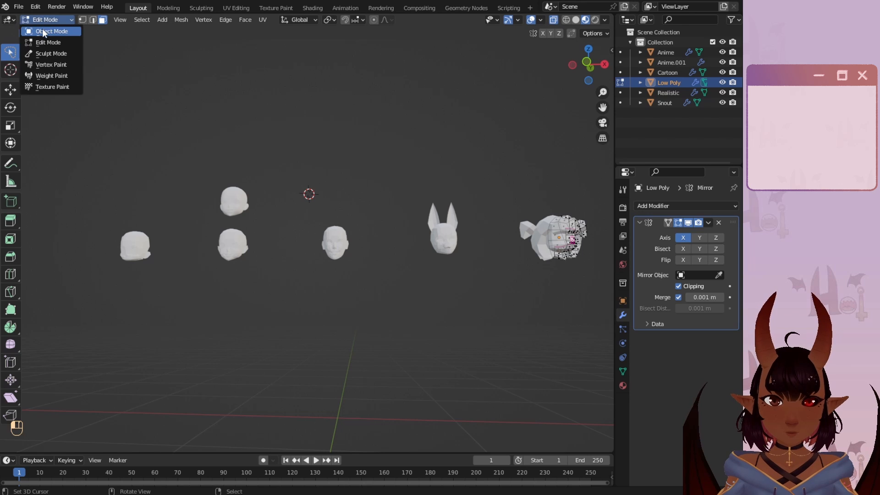
pyautogui.click(42, 28)
pyautogui.moveTo(391, 85); pyautogui.dragTo(314, 134, button='middle')
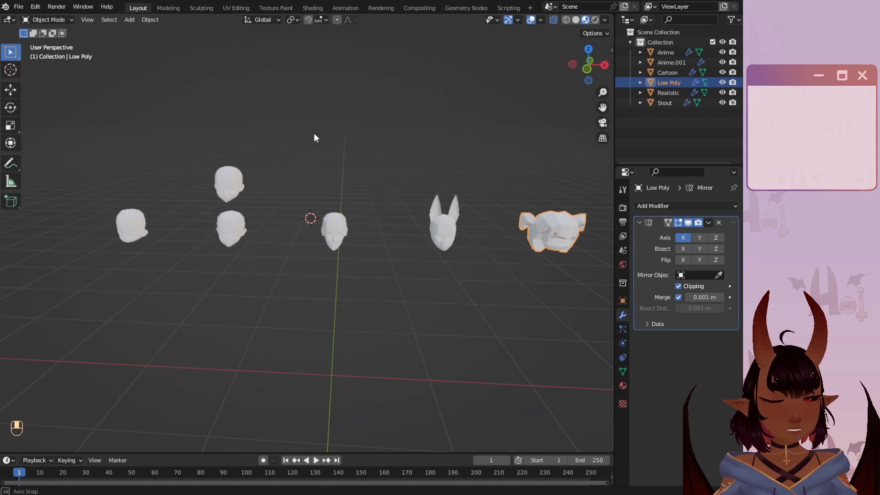
pyautogui.click(377, 383)
pyautogui.moveTo(326, 311)
pyautogui.mouseDown(button='middle')
pyautogui.moveTo(359, 310)
pyautogui.moveTo(337, 301)
pyautogui.mouseUp(button='middle')
pyautogui.moveTo(408, 334); pyautogui.dragTo(403, 274, button='middle')
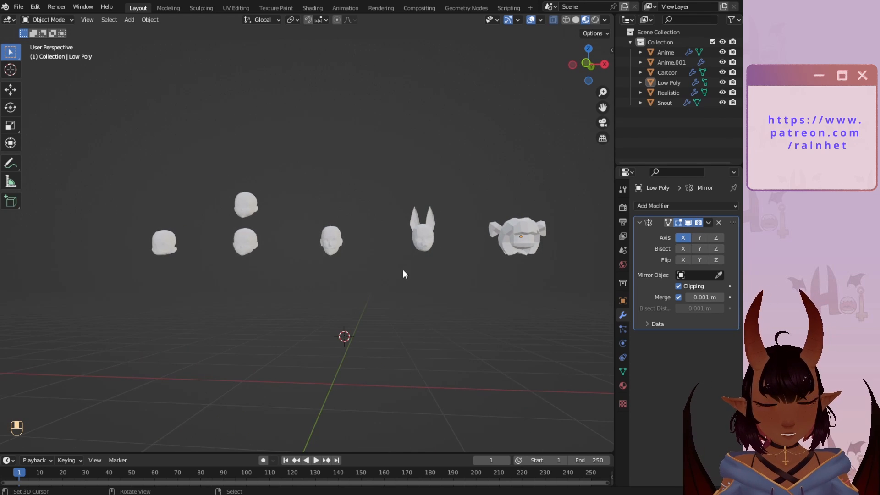
# - Open the recent file Tutorial Chan 2022.blend without saving the changes to quick Head ref.blend
pyautogui.click(18, 7)
pyautogui.moveTo(92, 40)
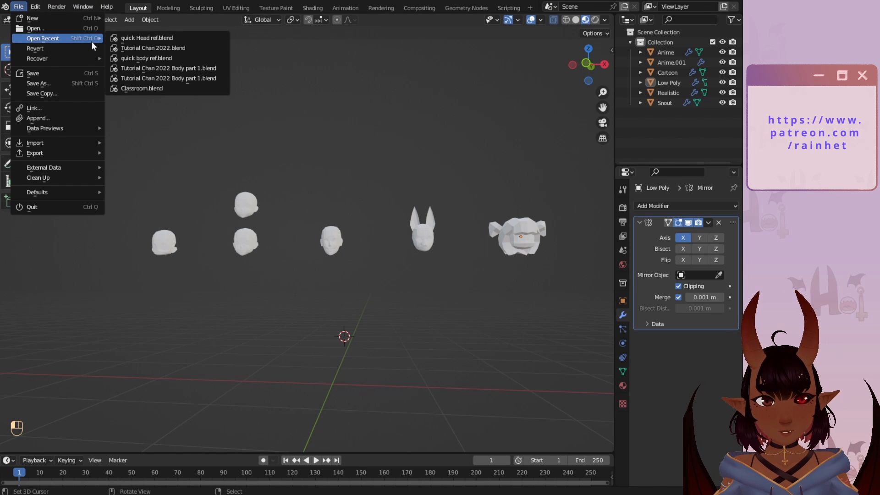
pyautogui.click(131, 58)
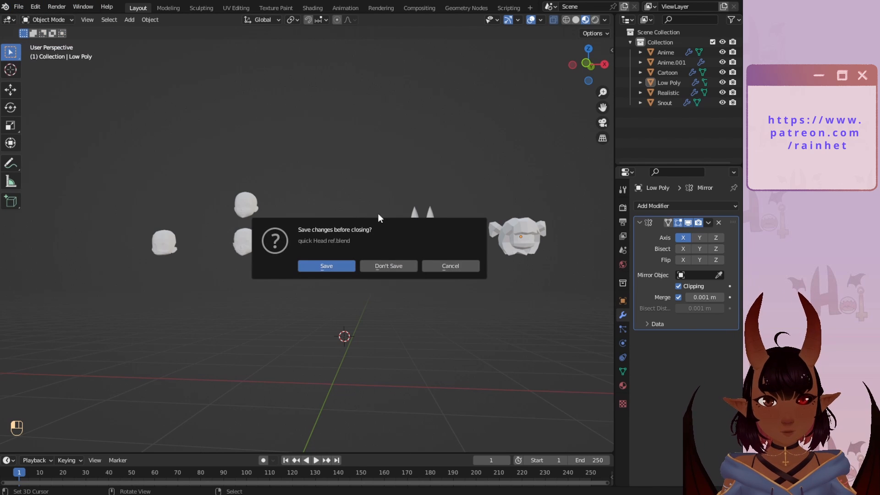
pyautogui.click(375, 265)
pyautogui.scroll(-5, 281, 228)
pyautogui.keyDown('shift'); pyautogui.moveTo(302, 214); pyautogui.dragTo(357, 232, button='middle'); pyautogui.keyUp('shift')
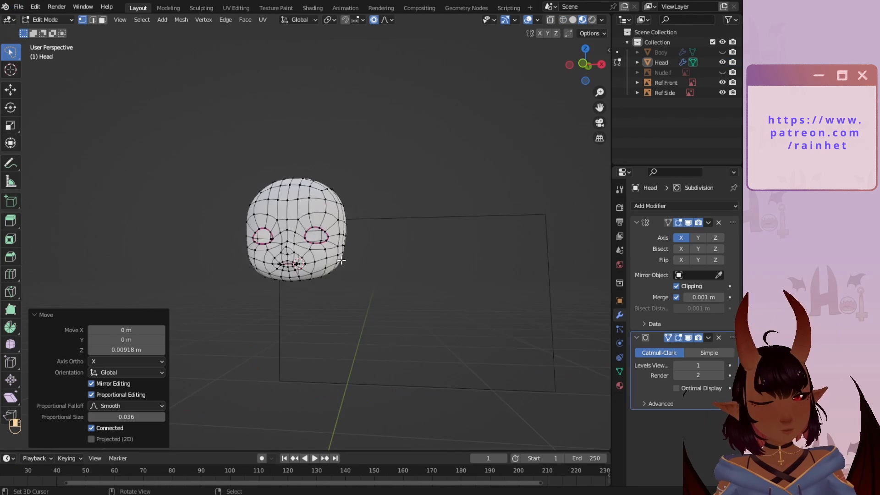
# - Clear the head mesh's vertex selection and view it from the front against the reference drawing
pyautogui.scroll(5, 310, 215)
pyautogui.press('a')
pyautogui.press('a')
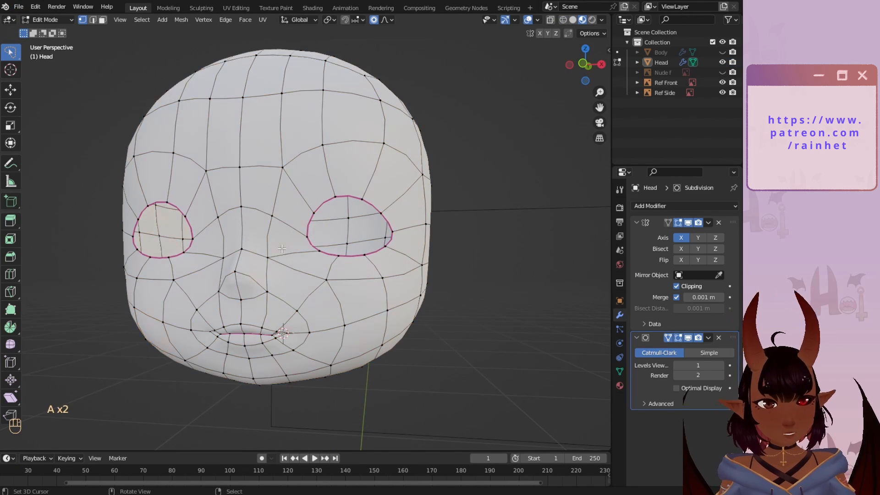
pyautogui.moveTo(310, 215); pyautogui.dragTo(299, 221, button='middle')
pyautogui.press('KP_1')
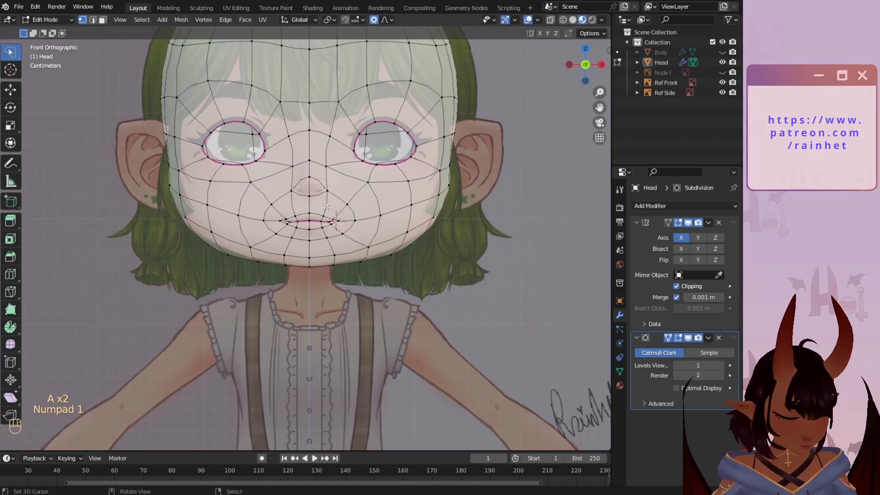
# - Move the edge loop between the lips down about 0.00037 m along Z with proportional editing
pyautogui.scroll(8, 330, 197)
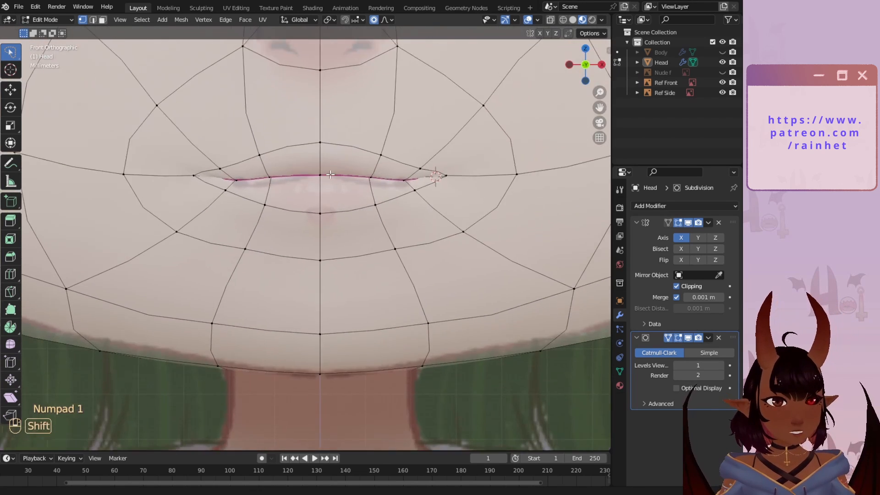
pyautogui.press('g')
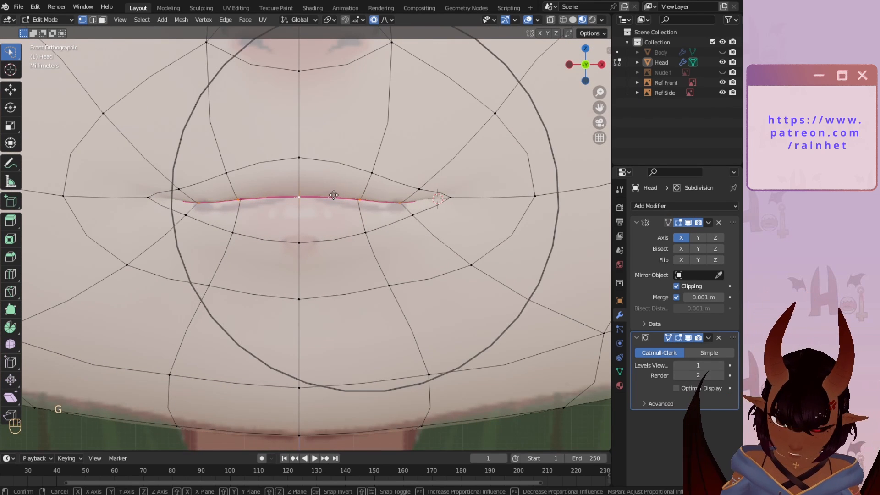
pyautogui.press('z')
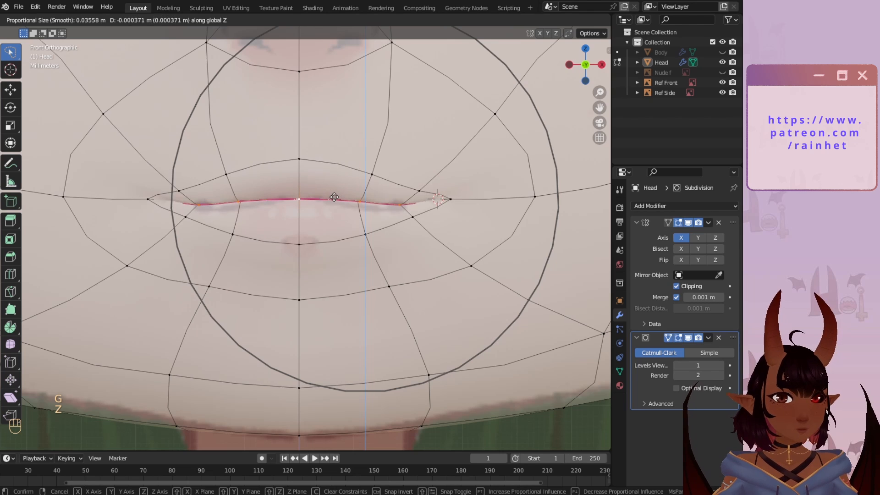
pyautogui.click(331, 201)
pyautogui.scroll(-3, 316, 212)
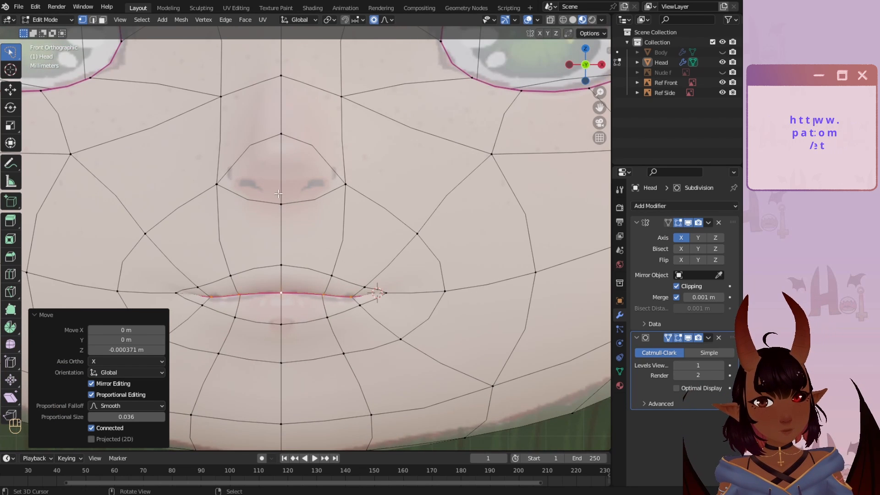
pyautogui.scroll(-2, 279, 182)
pyautogui.scroll(-1, 280, 182)
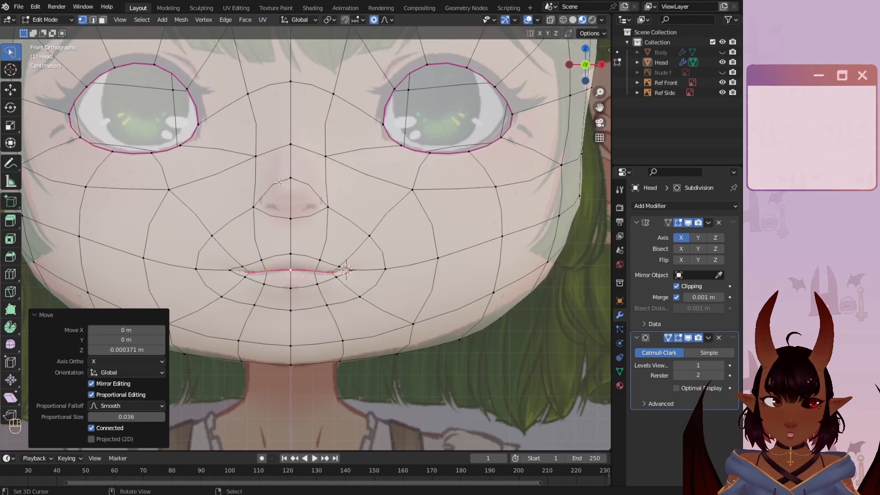
pyautogui.scroll(-2, 275, 183)
pyautogui.scroll(1, 271, 186)
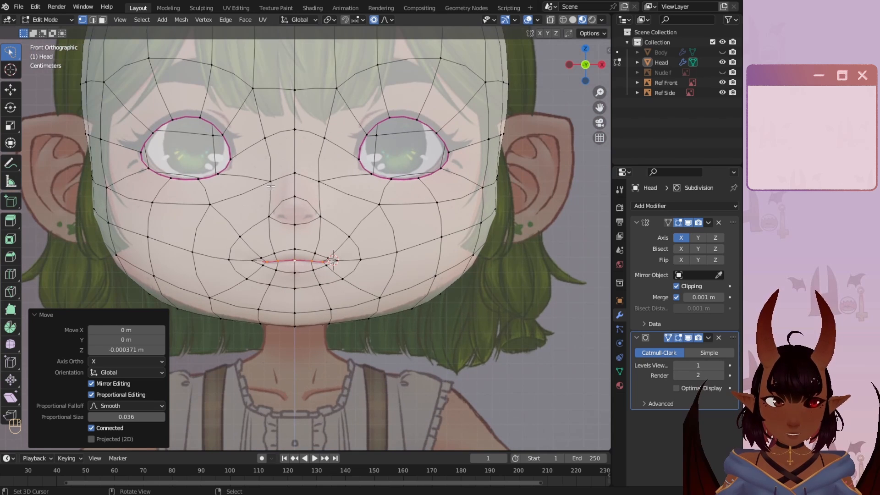
# - Show the Nude f reference and move the head's side vertex inward about 0.011 m along X with a 0.057 proportional size
pyautogui.click(722, 72)
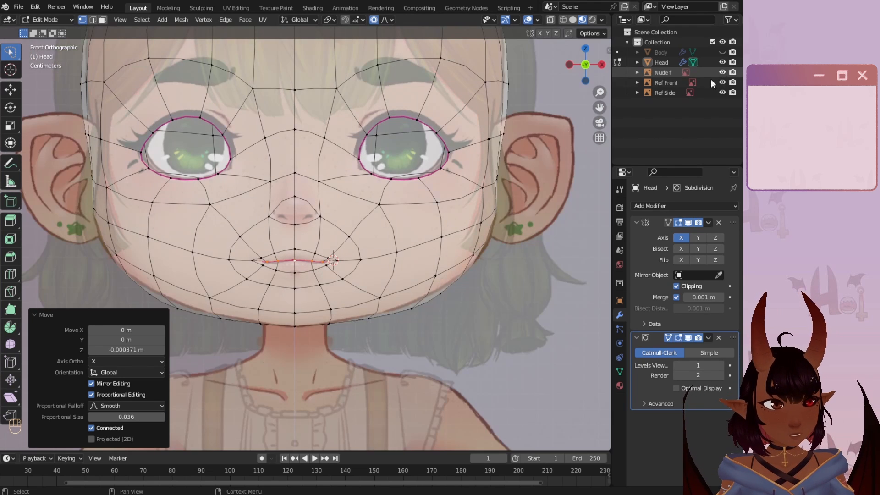
pyautogui.keyDown('shift'); pyautogui.moveTo(543, 122); pyautogui.dragTo(474, 182, button='middle'); pyautogui.keyUp('shift')
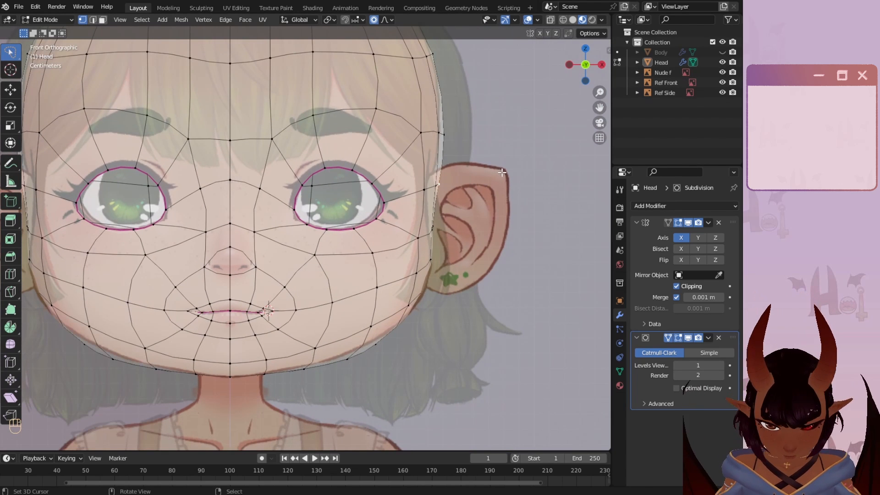
pyautogui.press('g')
pyautogui.press('x')
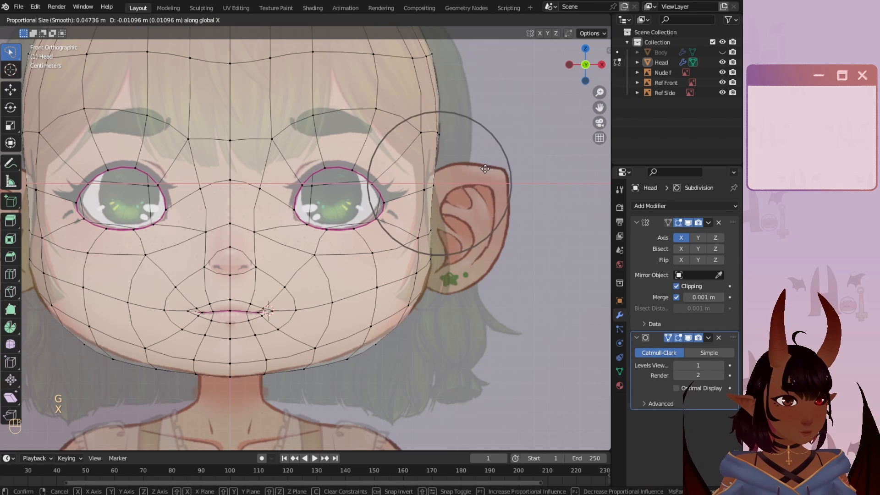
pyautogui.scroll(-2, 485, 169)
pyautogui.click(485, 169)
pyautogui.scroll(-4, 485, 169)
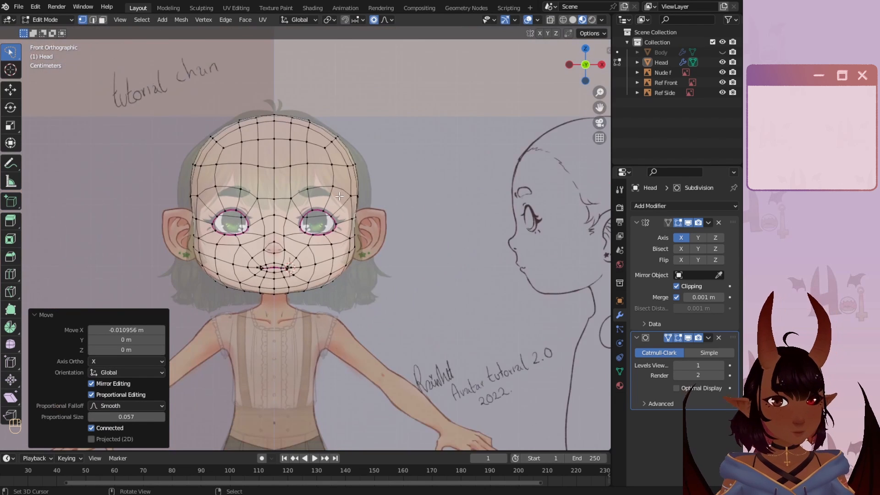
# - Move the head's upper corner vertex inward 0.001434 m and down 0.00239 m with a 0.092 proportional size
pyautogui.scroll(3, 381, 70)
pyautogui.keyDown('shift'); pyautogui.moveTo(381, 70); pyautogui.dragTo(391, 107, button='middle'); pyautogui.keyUp('shift')
pyautogui.rightClick(375, 104)
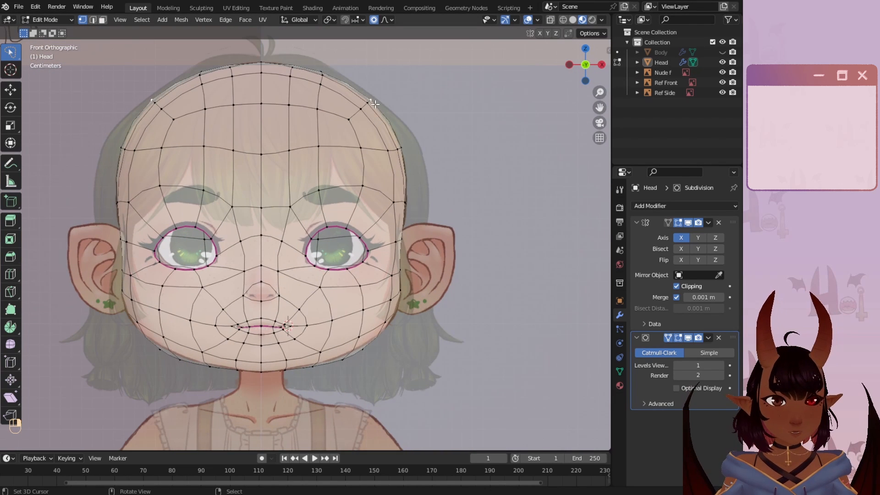
pyautogui.press('g')
pyautogui.scroll(-3, 407, 112)
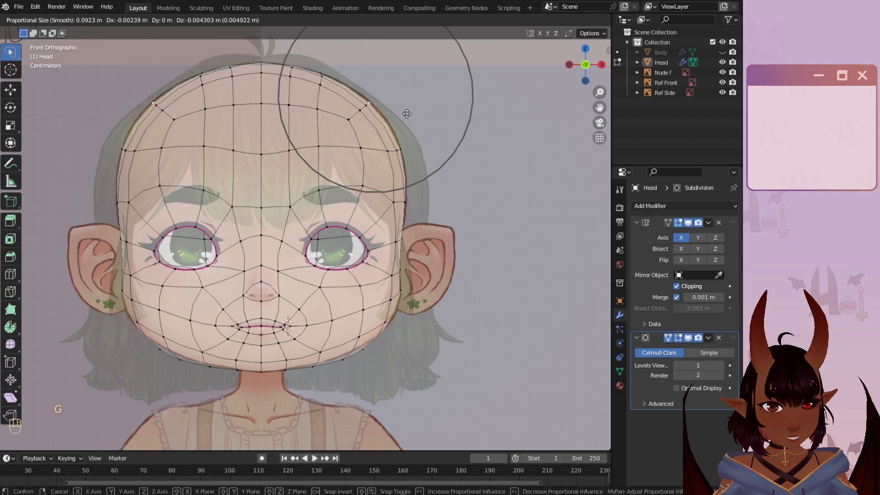
pyautogui.click(408, 112)
# - Select the face under the nose tip in face selection mode and save the file
pyautogui.scroll(6, 289, 246)
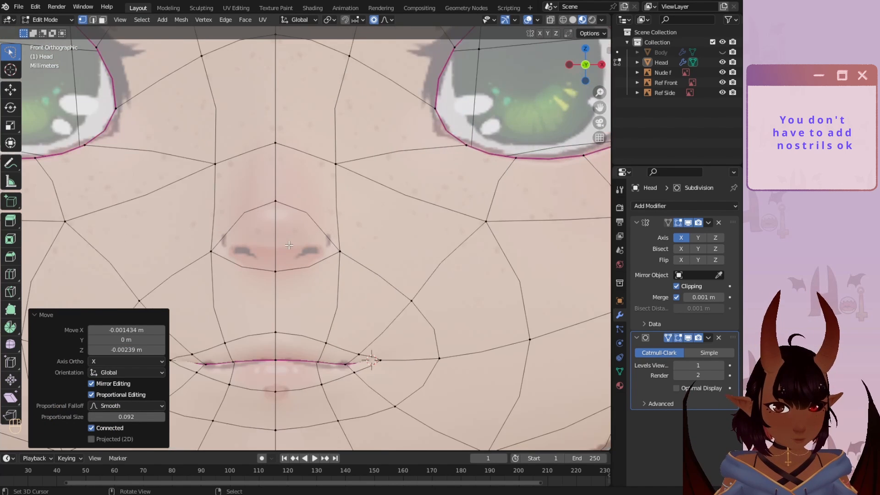
pyautogui.scroll(1, 244, 156)
pyautogui.click(103, 19)
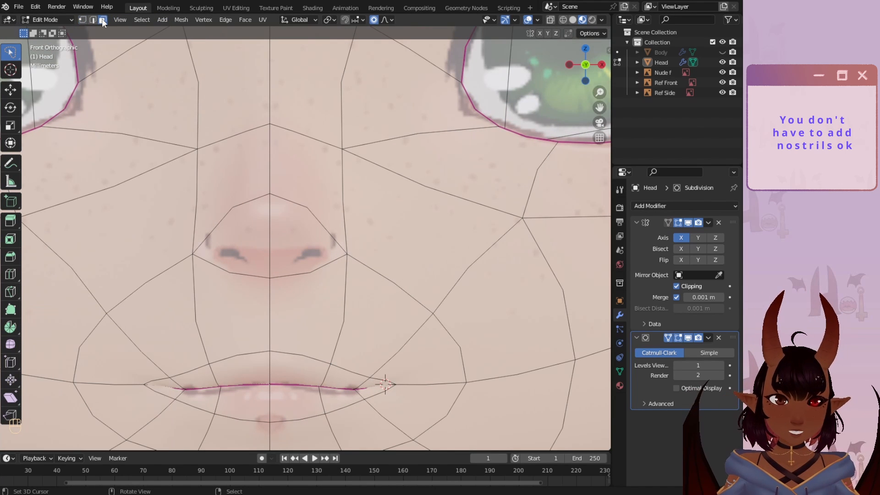
pyautogui.click(291, 253)
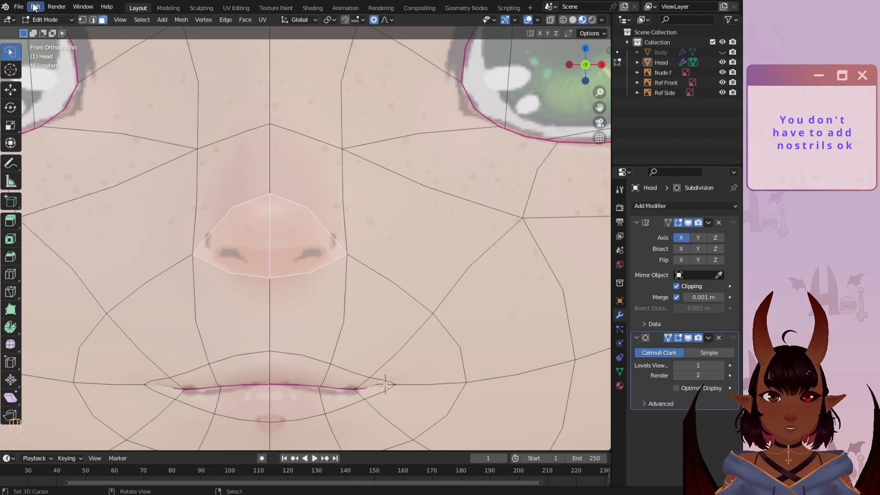
pyautogui.click(19, 6)
pyautogui.click(43, 74)
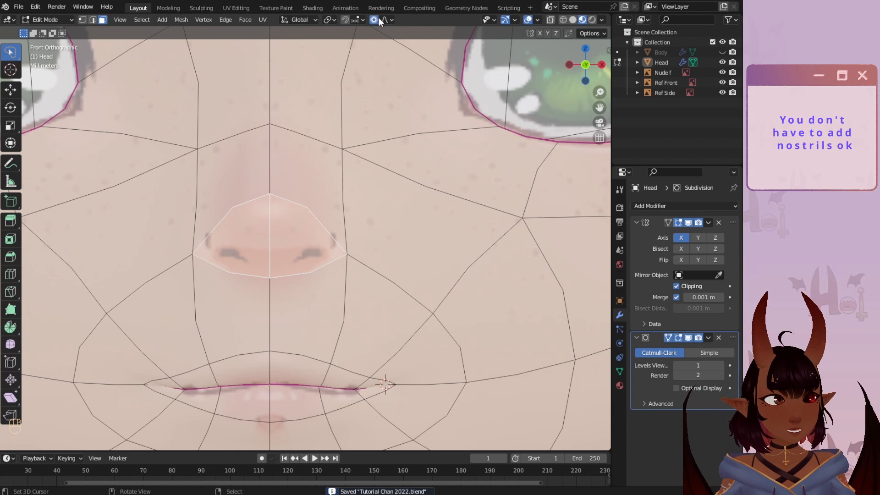
# - With proportional editing off, inset the nose face 0.00899 m with Boundary on and move the new nostril face down 0.002224 m
pyautogui.press('i')
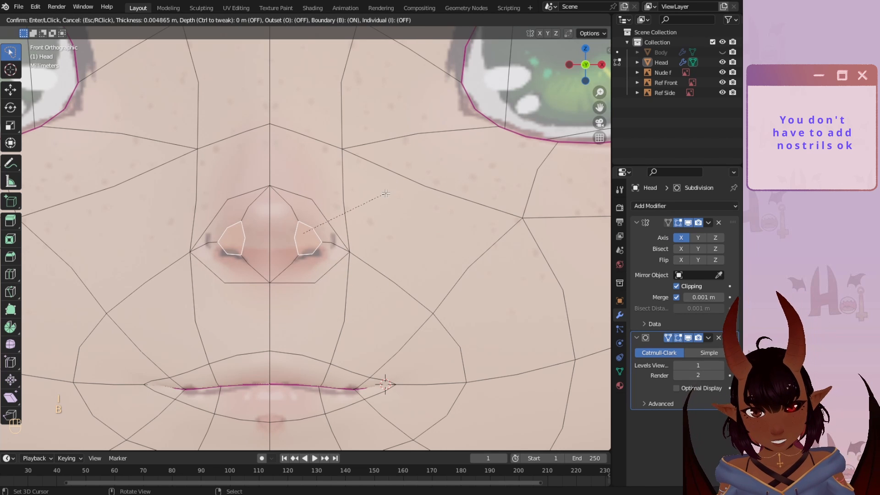
pyautogui.click(370, 201)
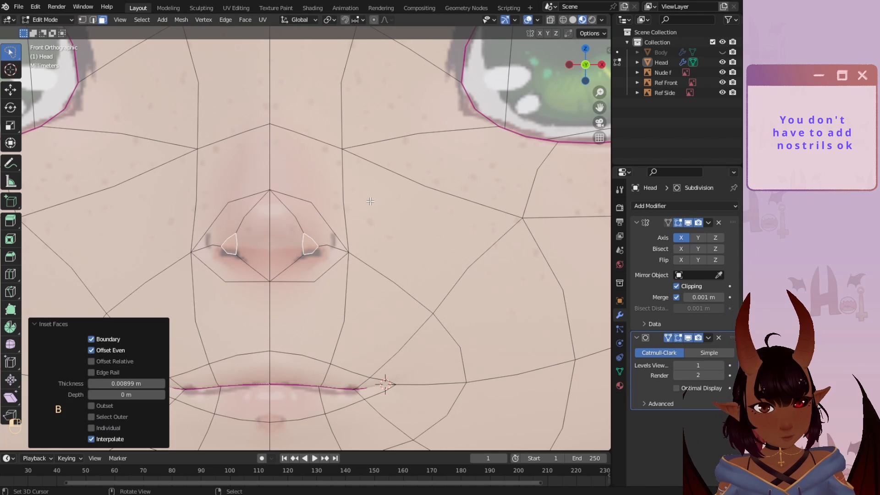
pyautogui.press('g')
pyautogui.click(345, 208)
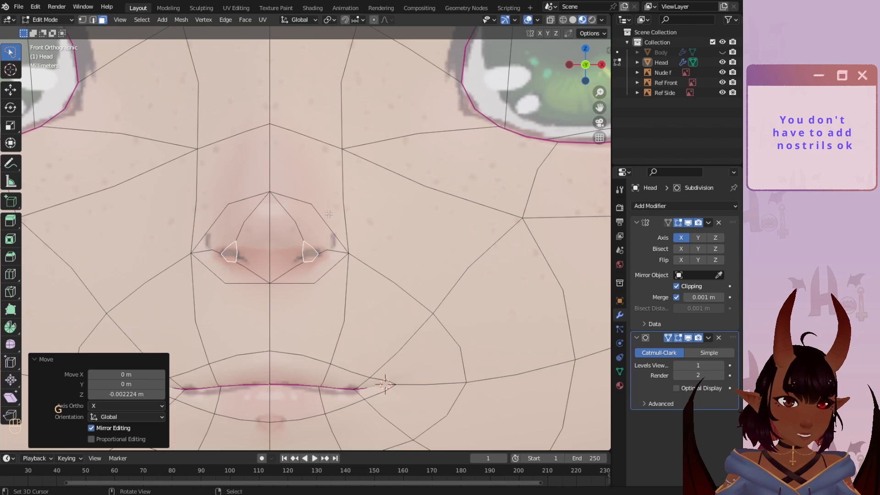
# - In the right side view, scale the nostril face to 0.076 along Y and rotate it by -73.9°
pyautogui.scroll(-4, 344, 198)
pyautogui.press('KP_3')
pyautogui.scroll(1, 316, 186)
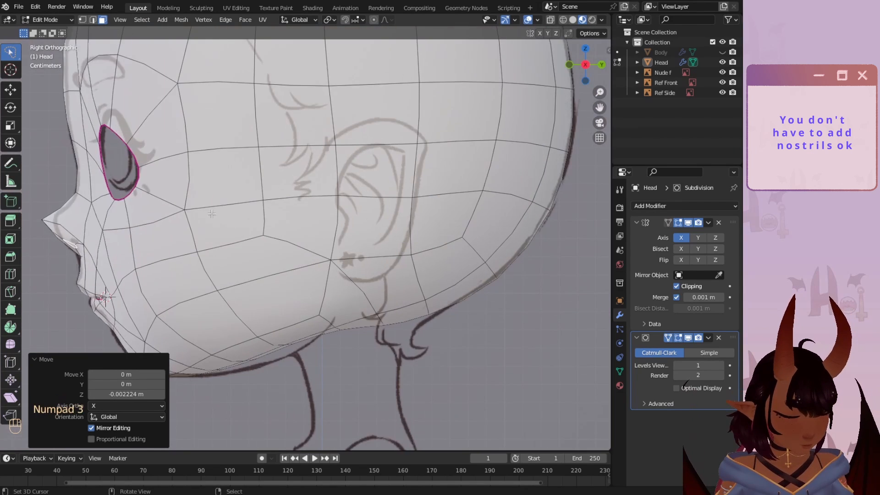
pyautogui.scroll(3, 316, 186)
pyautogui.scroll(3, 316, 185)
pyautogui.keyDown('shift'); pyautogui.scroll(3, 316, 183); pyautogui.keyUp('shift')
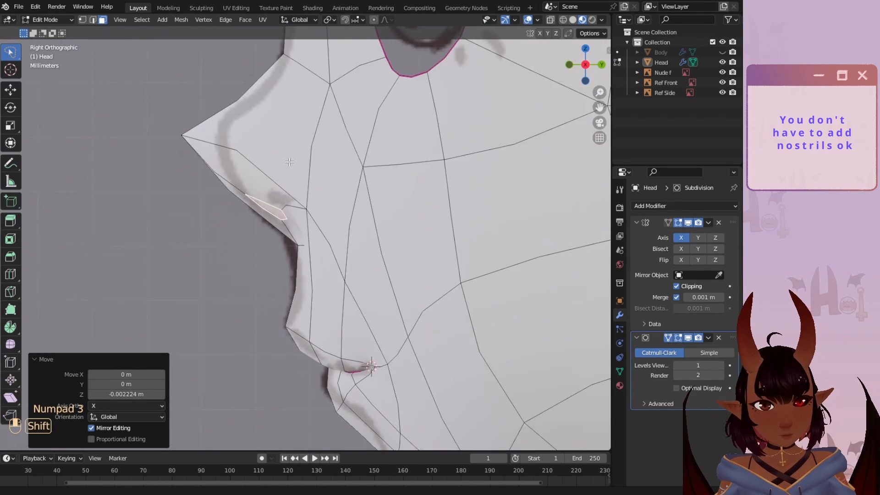
pyautogui.press('s')
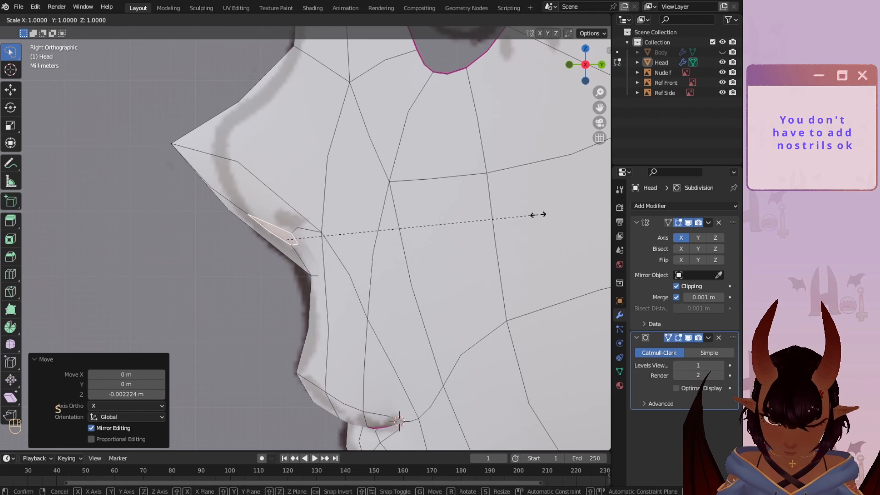
pyautogui.press('y')
pyautogui.click(296, 225)
pyautogui.press('r')
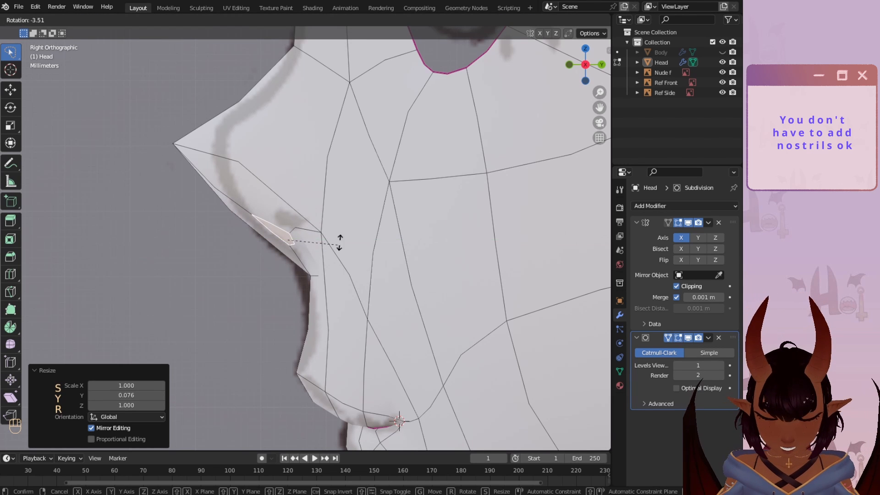
pyautogui.click(320, 169)
# - Extrude the nostril face 0.016609 m up into the nose, then with X-ray on move it down 0.008416 m and 0.000618 m along Y
pyautogui.press('e')
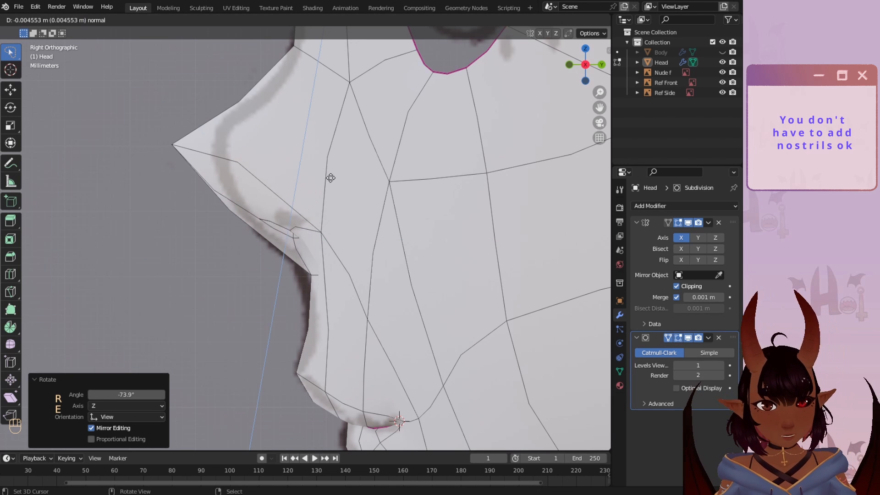
pyautogui.click(393, 111)
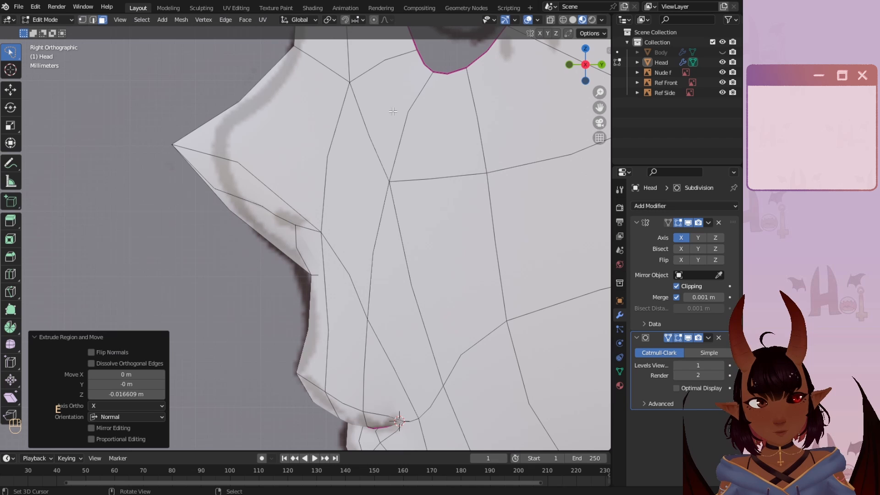
pyautogui.click(551, 19)
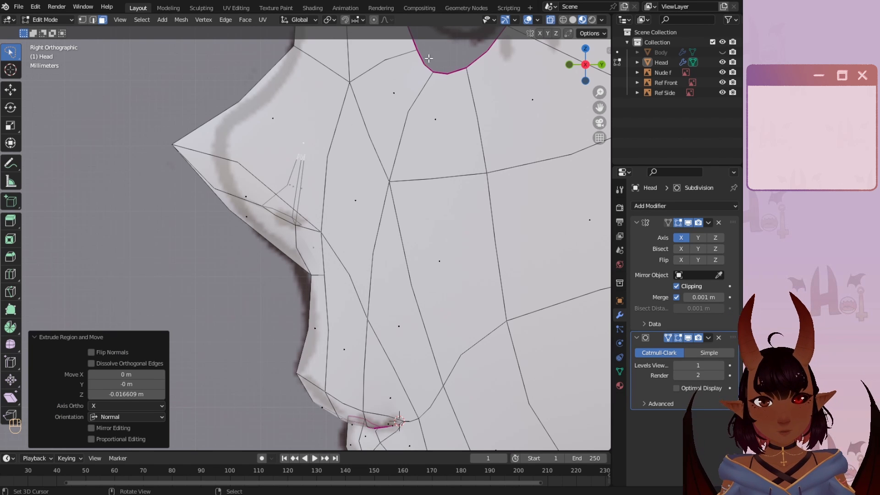
pyautogui.press('g')
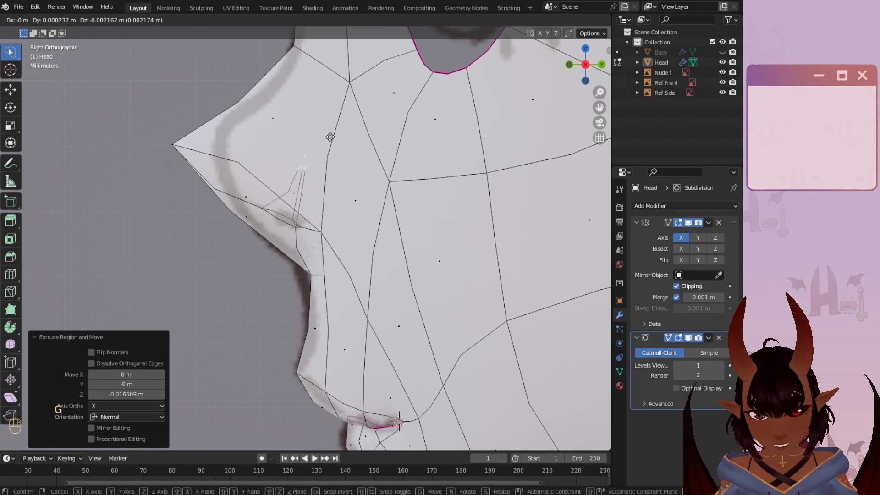
pyautogui.click(333, 175)
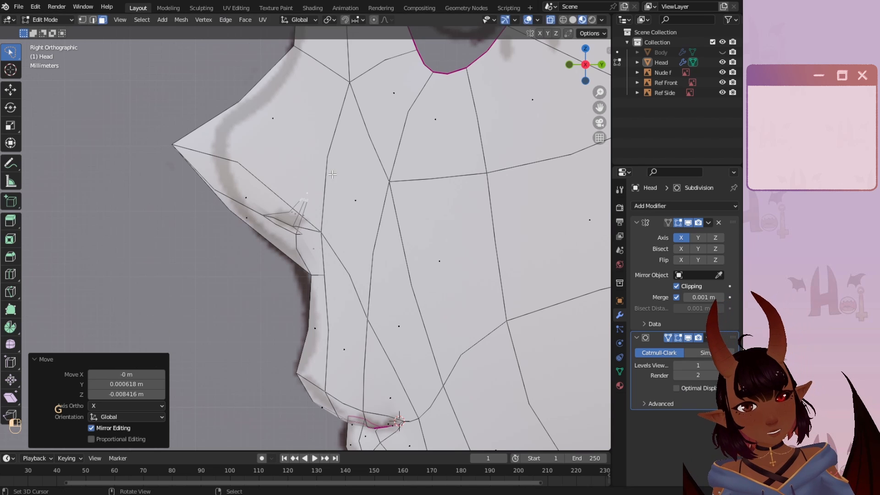
# - Scale the extruded nostril face to 3.349 and move it down 0.000695 m and 0.000077 m along Y
pyautogui.press('s')
pyautogui.click(410, 156)
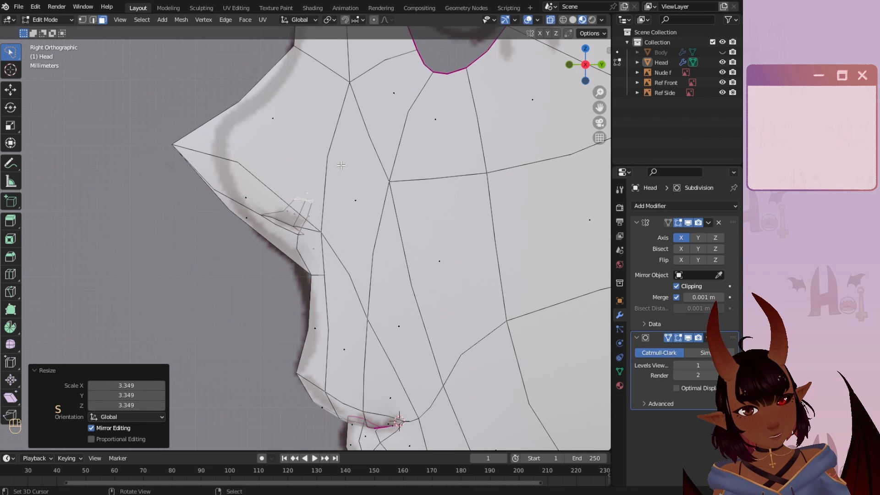
pyautogui.press('g')
pyautogui.click(326, 170)
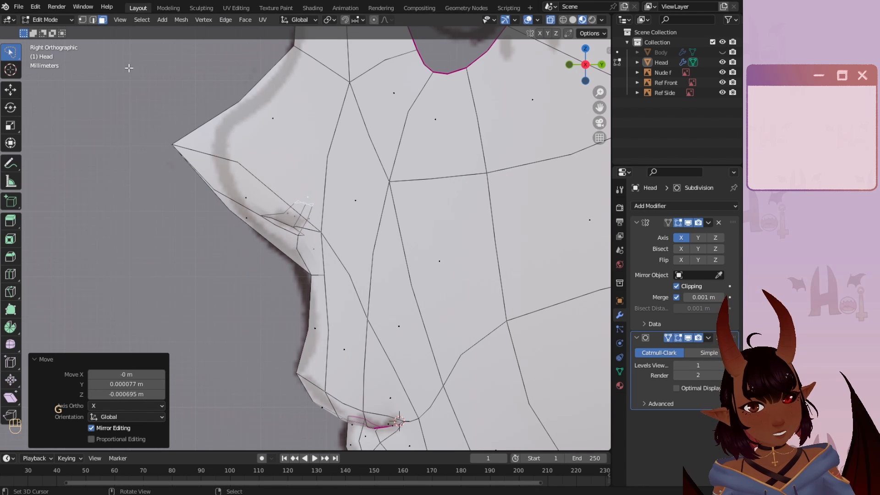
# - Switch to vertex selection mode and check the nostrils in front view with the overlays hidden, restoring the overlays when done
pyautogui.click(83, 20)
pyautogui.scroll(-8, 166, 140)
pyautogui.moveTo(165, 141); pyautogui.dragTo(321, 156, button='middle')
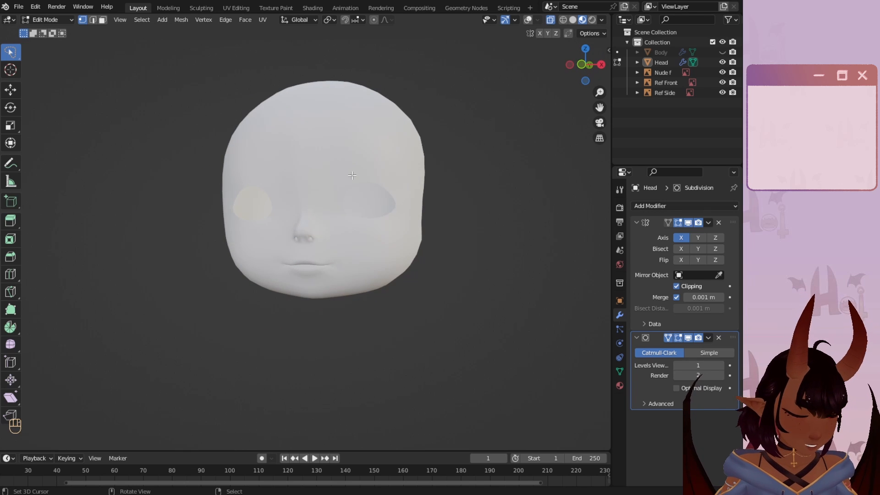
pyautogui.press('KP_1')
pyautogui.scroll(5, 440, 116)
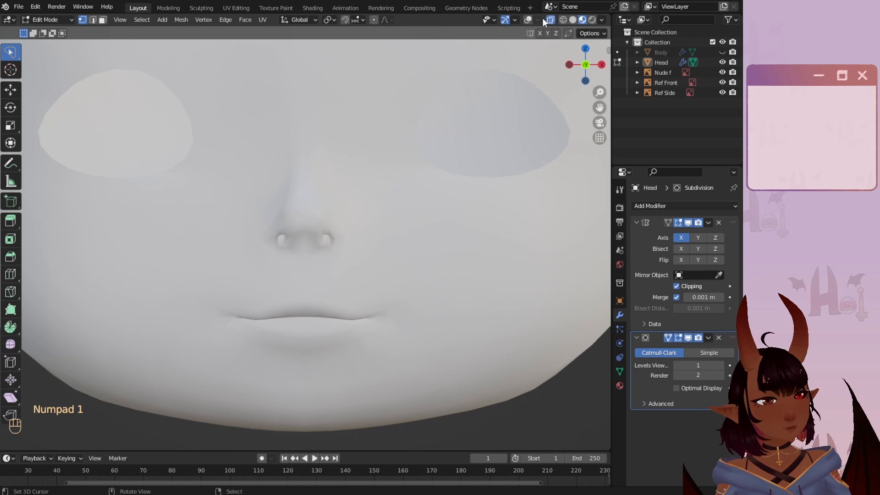
pyautogui.click(527, 21)
pyautogui.scroll(5, 290, 163)
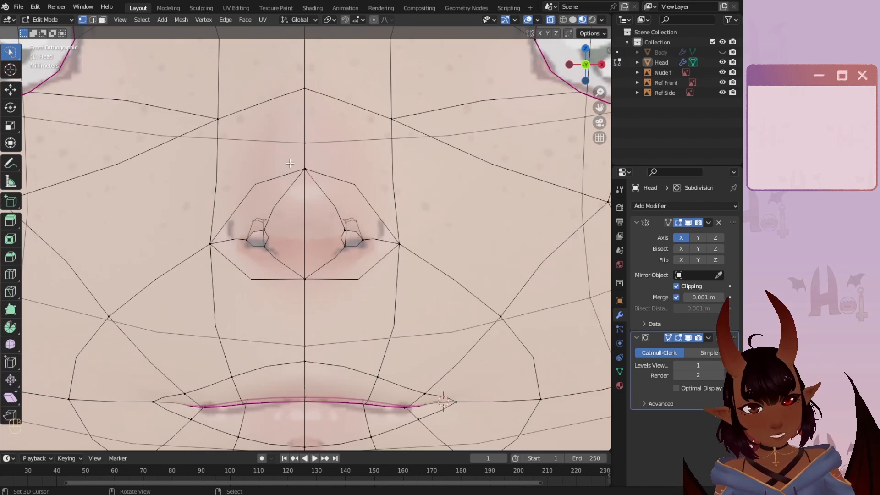
# - With X-ray off and nothing selected, knife-cut an edge from the nostril's upper inner corner to the nose's centre line
pyautogui.click(548, 18)
pyautogui.scroll(3, 263, 249)
pyautogui.press('a')
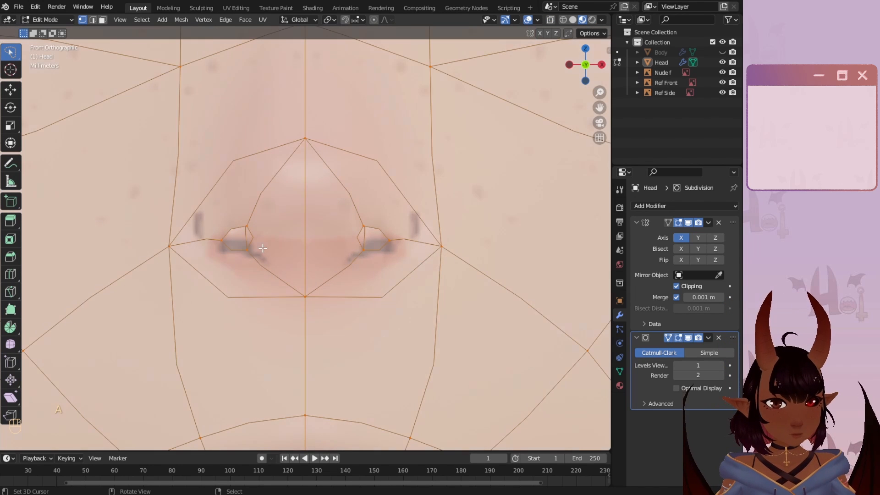
pyautogui.press('a')
pyautogui.press('k')
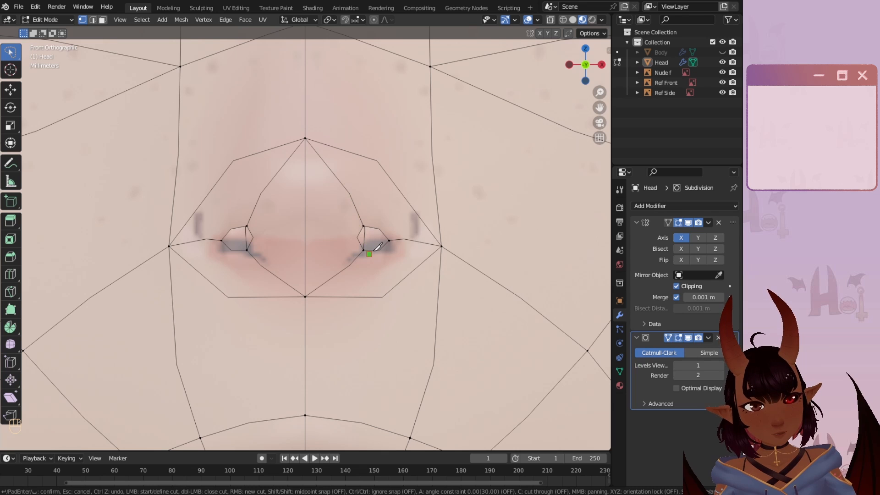
pyautogui.click(359, 232)
pyautogui.click(305, 235)
pyautogui.press('Return')
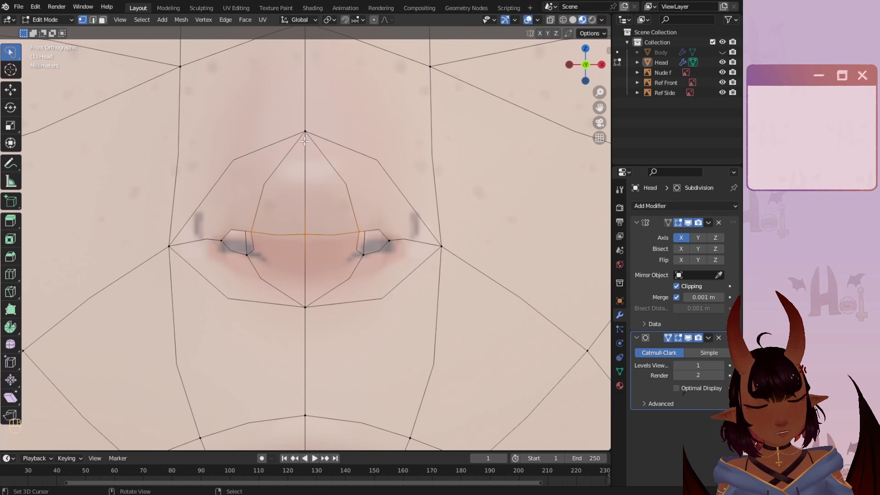
pyautogui.scroll(-2, 313, 155)
pyautogui.press('a')
pyautogui.press('a')
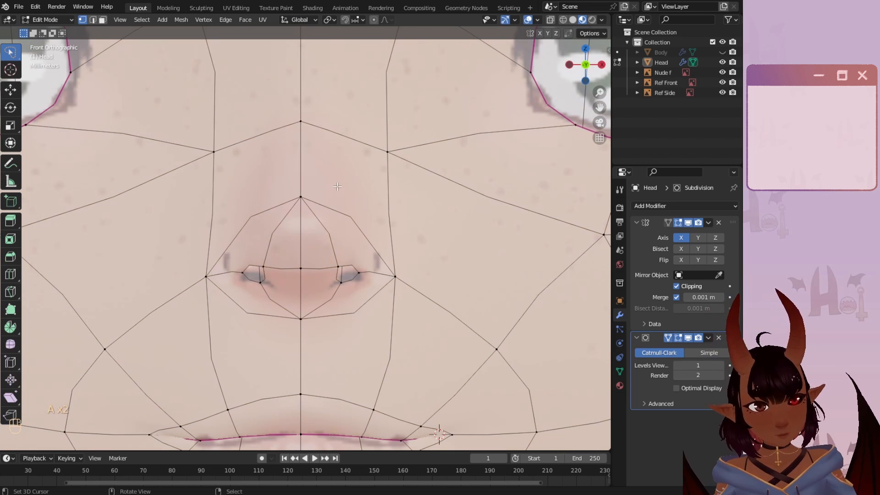
pyautogui.press('k')
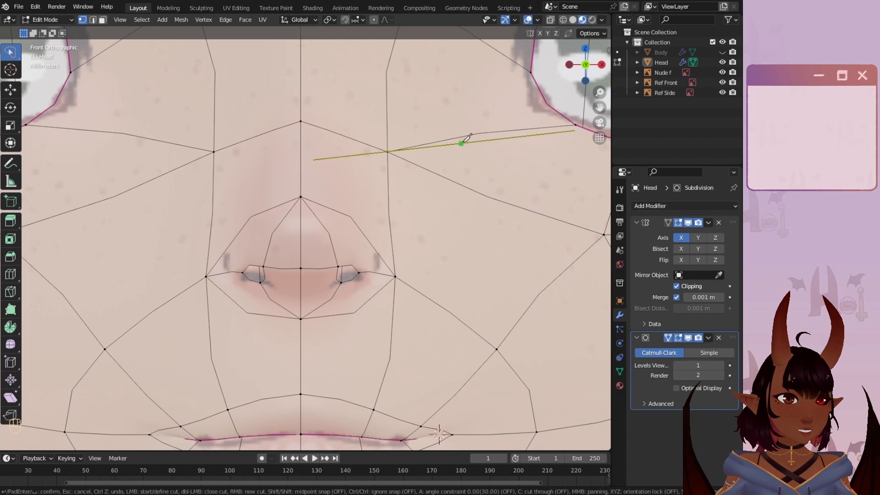
pyautogui.press('Escape')
pyautogui.click(669, 337)
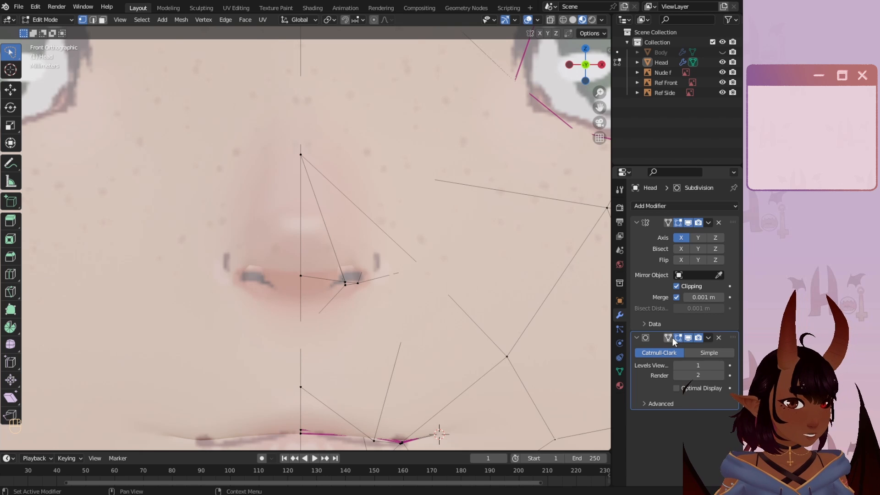
pyautogui.scroll(-4, 349, 191)
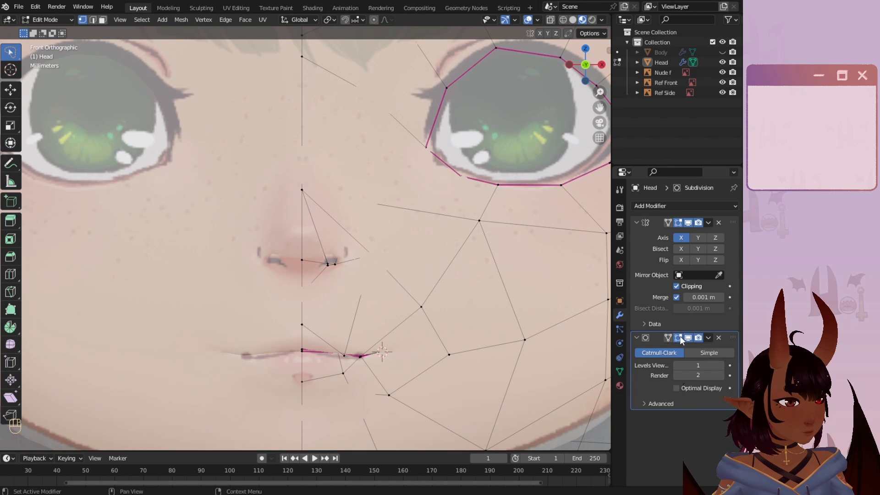
pyautogui.click(669, 339)
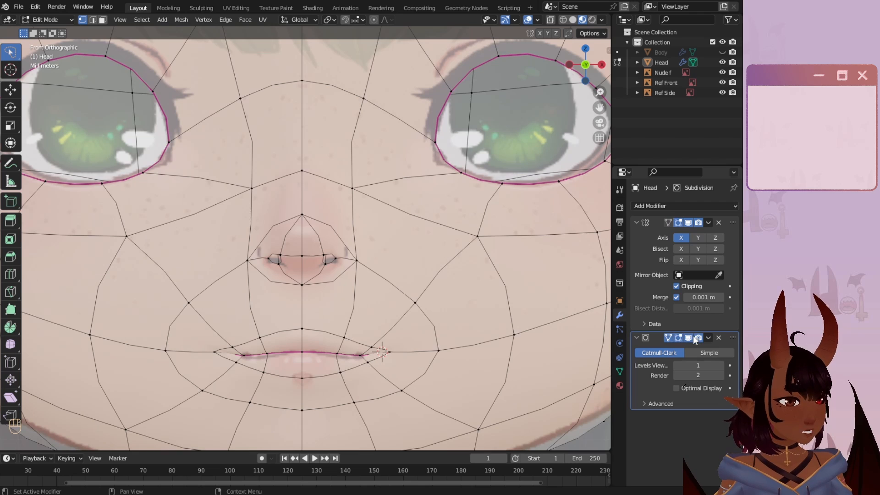
# - Hide the Subdivision modifier in the viewport and knife-cut from the vertex beside the nose bridge to the edge between nose tip and nostril wing
pyautogui.click(689, 338)
pyautogui.scroll(-6, 349, 275)
pyautogui.moveTo(349, 275); pyautogui.dragTo(343, 196, button='middle')
pyautogui.scroll(5, 327, 229)
pyautogui.press('k')
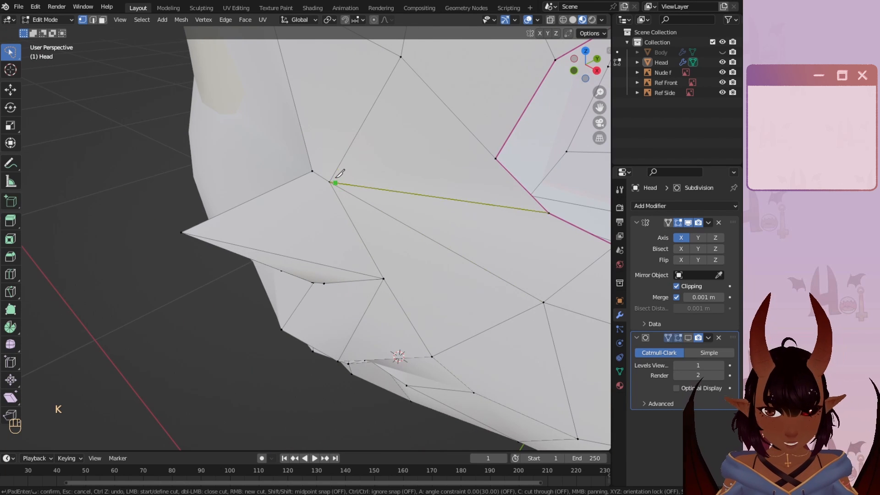
pyautogui.click(293, 216)
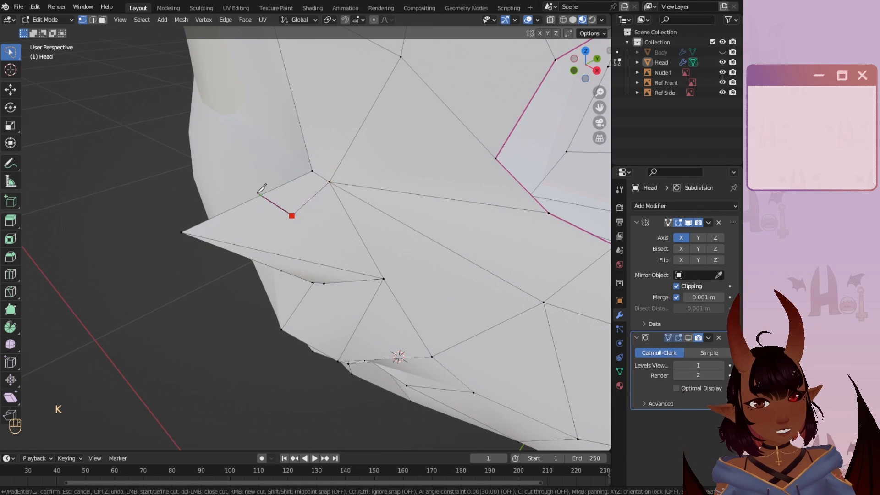
pyautogui.moveTo(264, 193); pyautogui.dragTo(344, 183, button='middle')
pyautogui.press('k')
pyautogui.scroll(4, 350, 247)
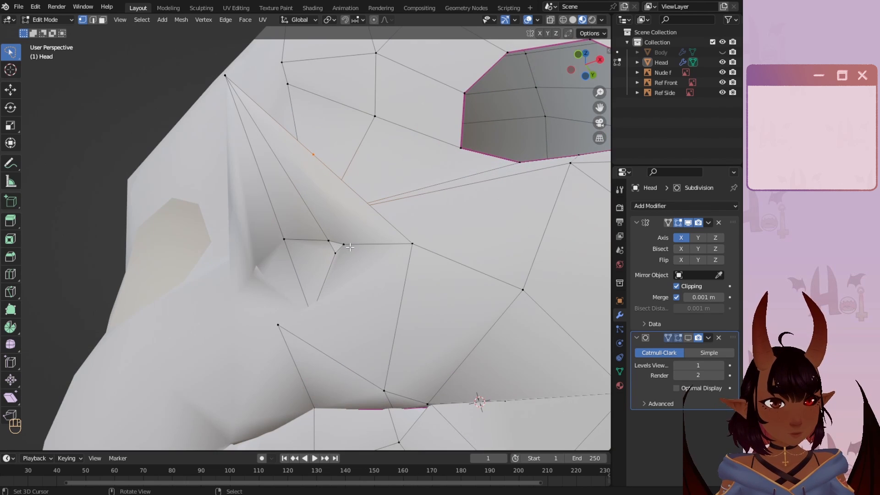
# - Show the Subdivision modifier again and knife-cut from the new vertex on the nose's side edge down to the nostril's inner corner
pyautogui.moveTo(348, 245); pyautogui.dragTo(350, 301, button='middle')
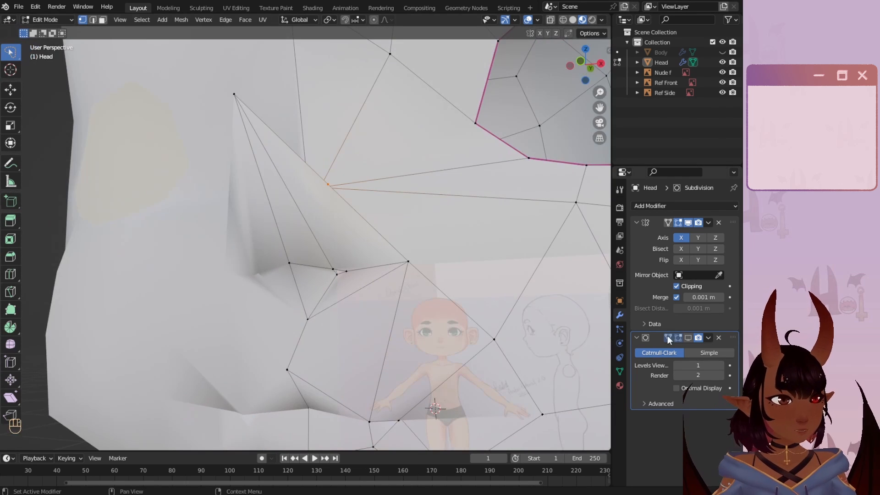
pyautogui.click(688, 338)
pyautogui.scroll(-2, 321, 193)
pyautogui.moveTo(321, 186); pyautogui.dragTo(312, 162, button='middle')
pyautogui.scroll(3, 307, 227)
pyautogui.moveTo(321, 207); pyautogui.dragTo(321, 185, button='middle')
pyautogui.press('k')
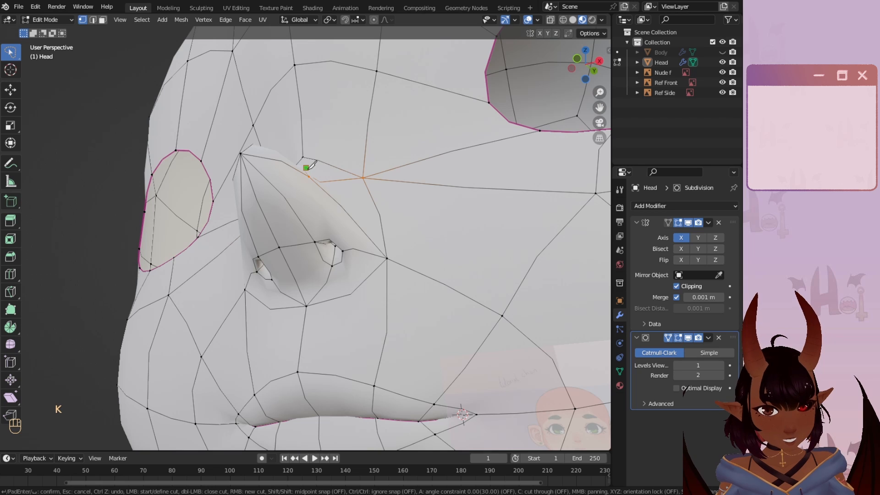
pyautogui.click(307, 167)
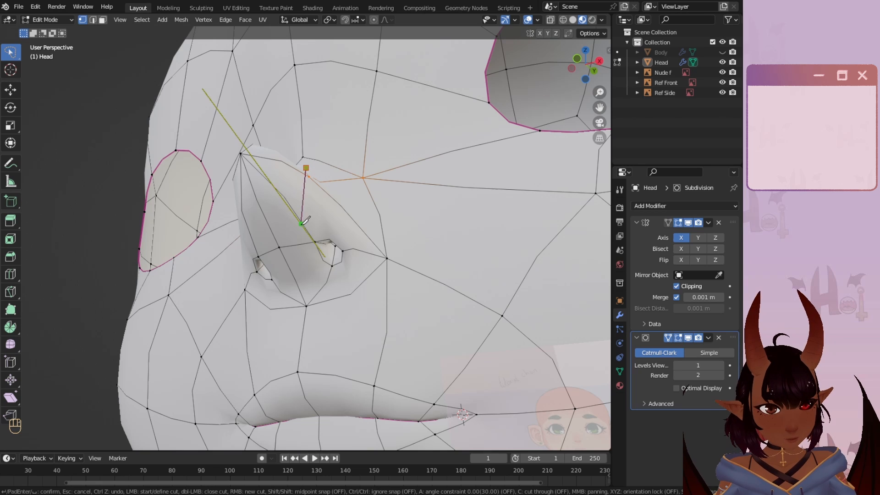
pyautogui.click(319, 248)
pyautogui.press('Return')
# - Dissolve the edge running from the nose tip to the nostril's upper inner corner
pyautogui.moveTo(330, 205); pyautogui.dragTo(341, 251, button='middle')
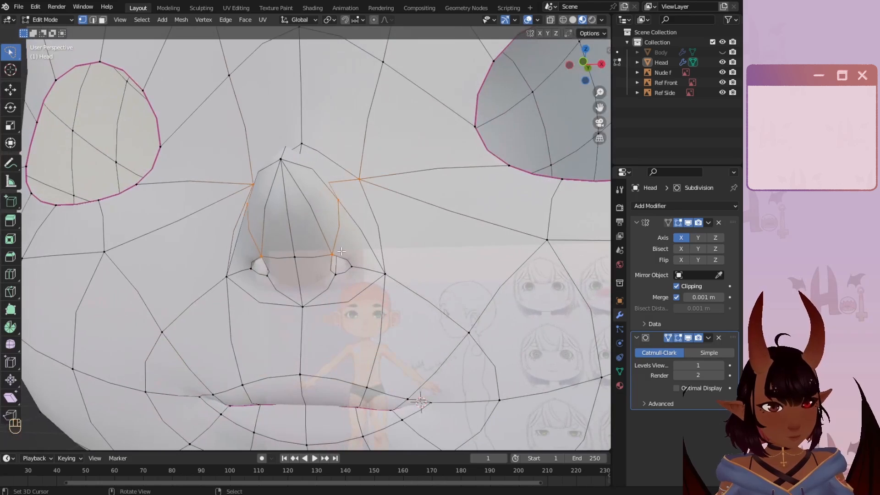
pyautogui.keyDown('shift'); pyautogui.click(281, 160); pyautogui.keyUp('shift')
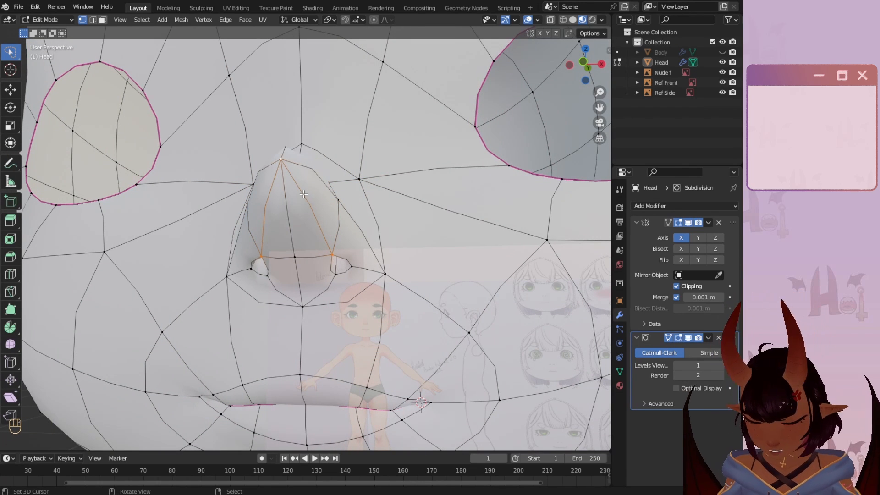
pyautogui.press('x')
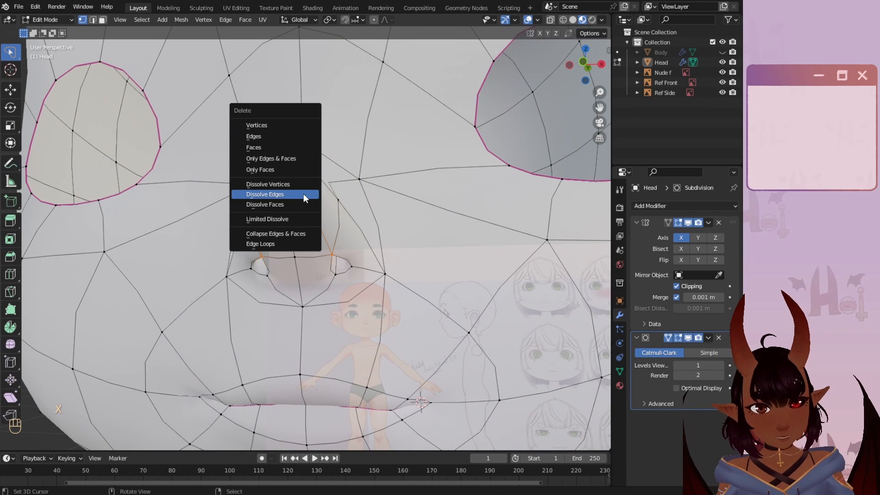
pyautogui.click(303, 194)
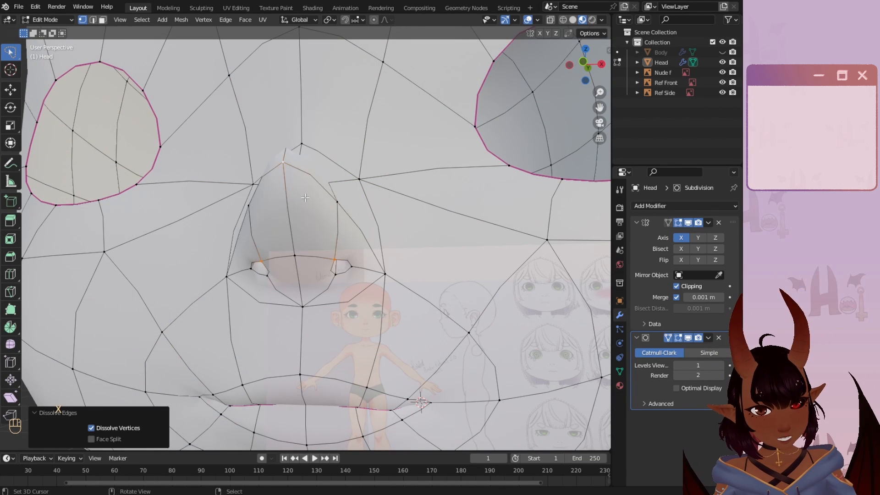
# - Move the side vertex of the nose, just behind the tip, back about 0.010 m and down about 0.003 m in side view
pyautogui.moveTo(304, 194); pyautogui.dragTo(216, 220, button='middle')
pyautogui.scroll(3, 200, 229)
pyautogui.press('a')
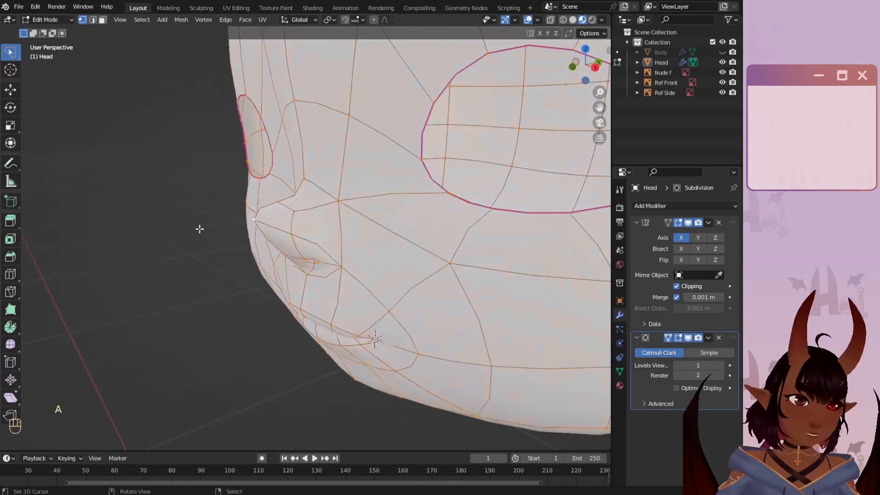
pyautogui.press('a')
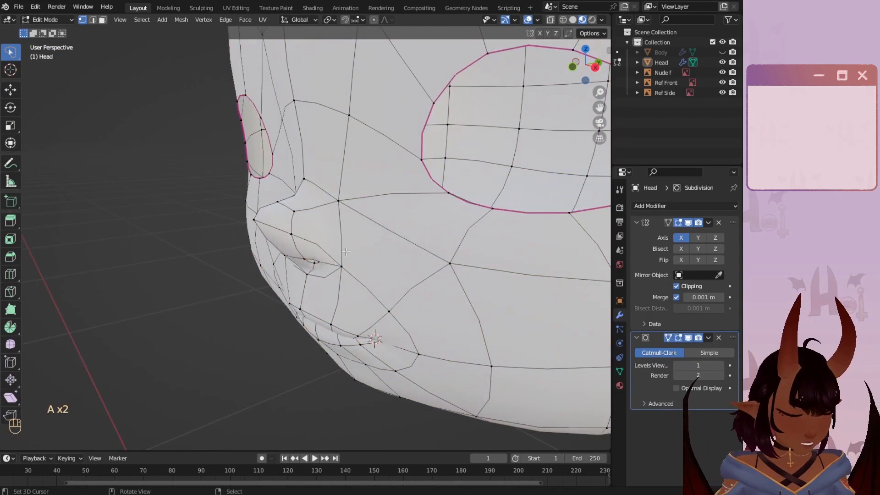
pyautogui.press('KP_3')
pyautogui.scroll(3, 243, 211)
pyautogui.click(237, 216)
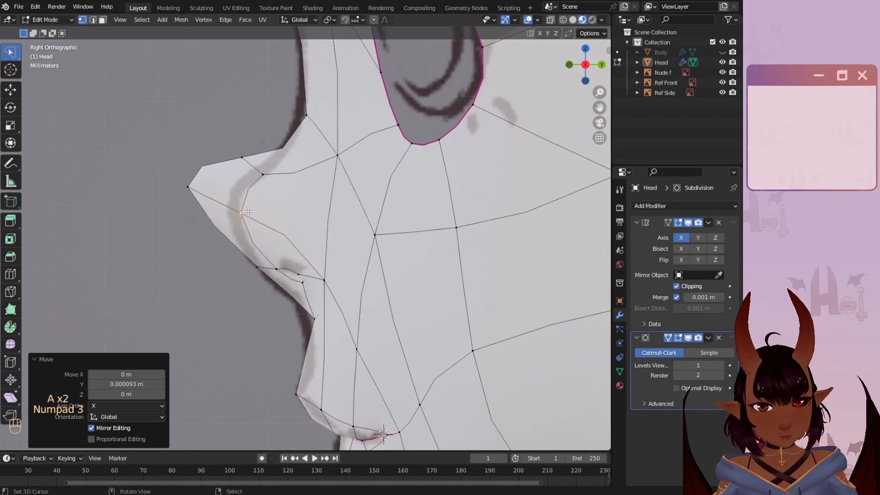
pyautogui.press('g')
pyautogui.click(310, 223)
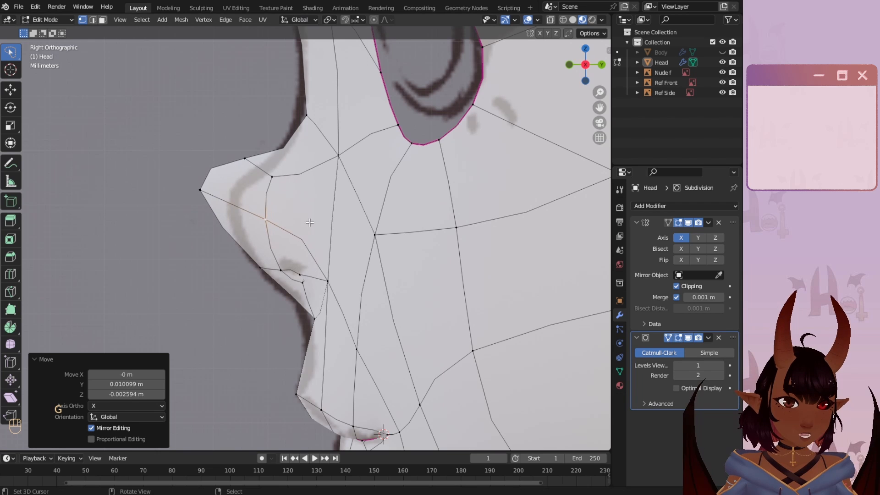
# - Move the upper nose vertices back inside the side reference and shift the nose bridge vertex forward and up onto its outline
pyautogui.moveTo(244, 134); pyautogui.dragTo(248, 137)
pyautogui.press('g')
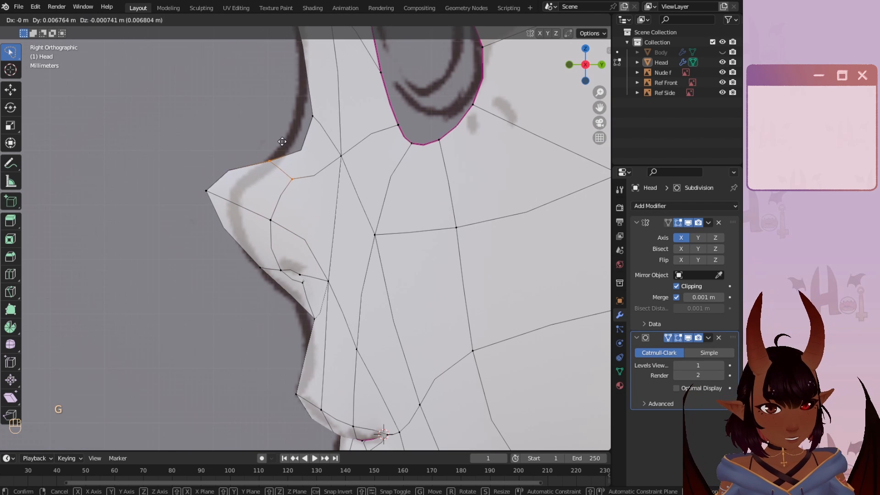
pyautogui.click(325, 113)
pyautogui.press('g')
pyautogui.click(298, 98)
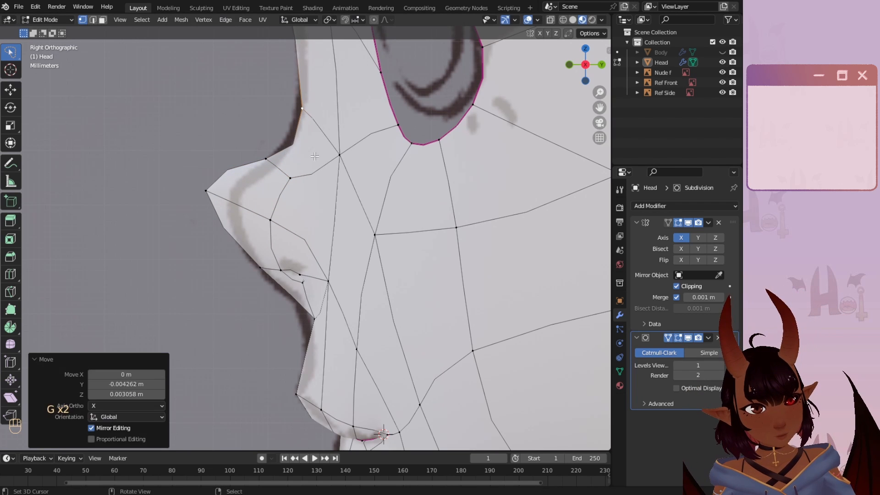
# - Raise the vertex behind the nose bridge slightly and move the nose tip back about 0.008 m and down about 0.004 m
pyautogui.click(340, 156)
pyautogui.press('g')
pyautogui.click(337, 151)
pyautogui.click(207, 190)
pyautogui.press('g')
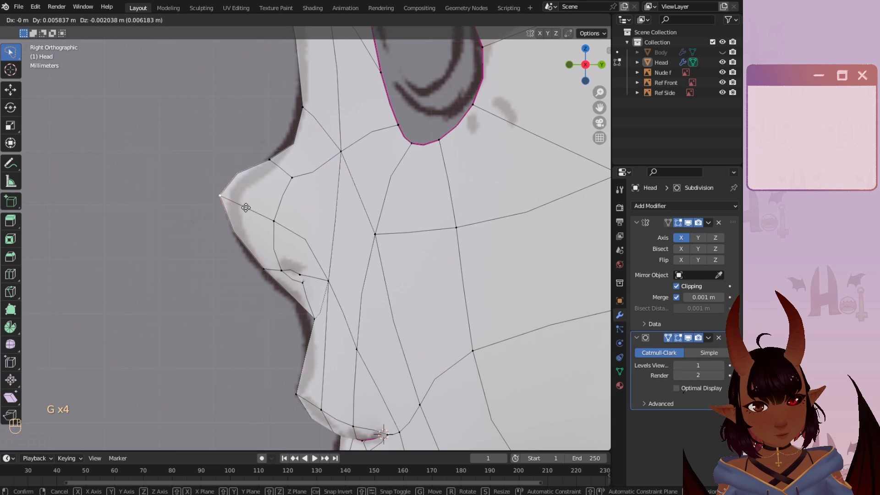
pyautogui.click(233, 205)
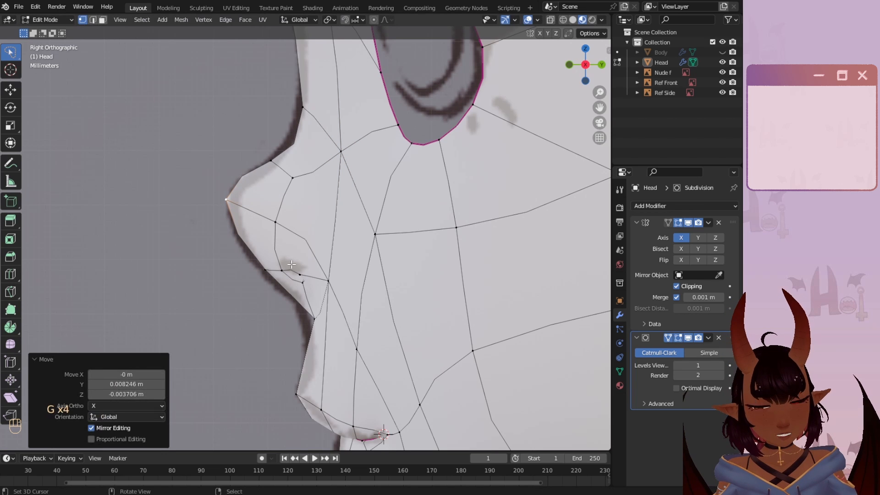
# - Move the nose underside vertex and the nose base vertex forward and up onto the side reference outline
pyautogui.click(265, 271)
pyautogui.press('g')
pyautogui.click(249, 272)
pyautogui.click(312, 313)
pyautogui.press('g')
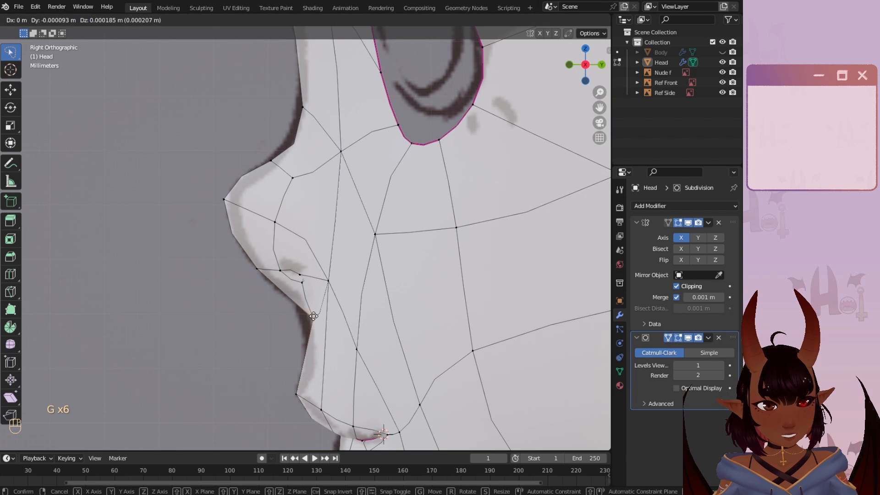
pyautogui.click(301, 297)
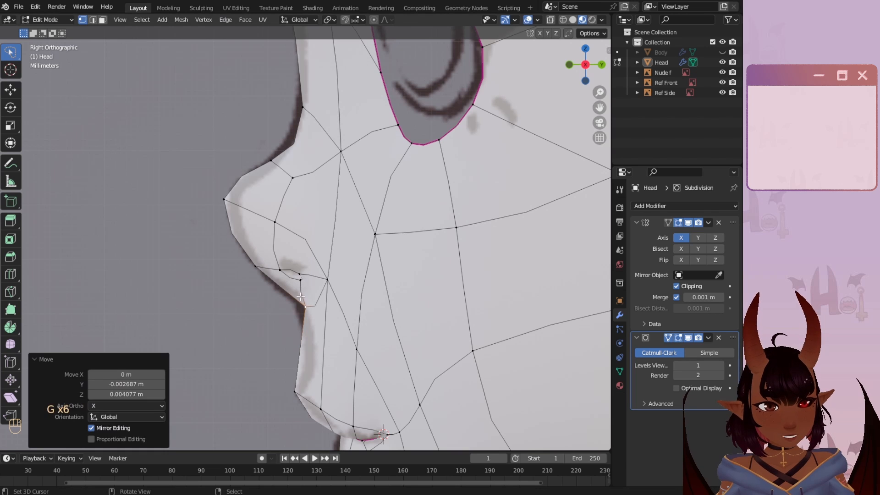
# - Nudge the upper lip's profile vertex back about 0.0008 m and up about 0.0003 m
pyautogui.click(298, 384)
pyautogui.press('g')
pyautogui.click(302, 383)
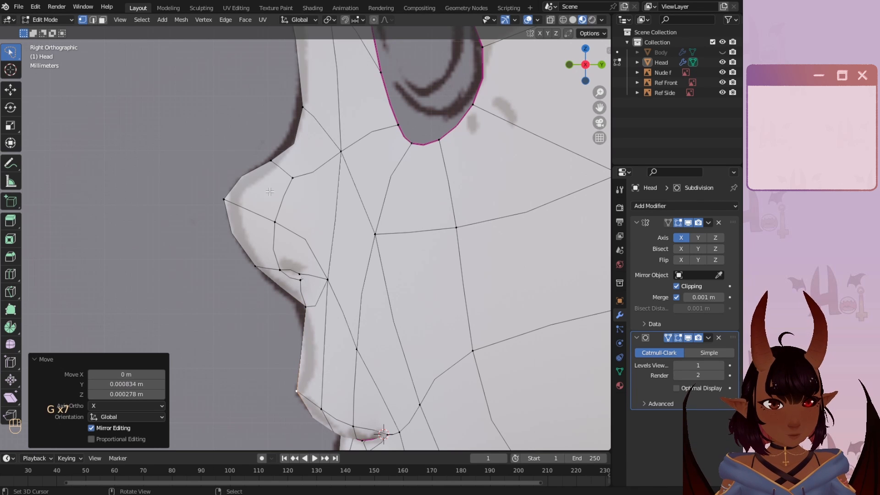
# - Raise the upper nose profile vertex and the nose bridge vertex along the side reference outline
pyautogui.click(271, 160)
pyautogui.press('g')
pyautogui.click(274, 155)
pyautogui.click(302, 107)
pyautogui.press('g')
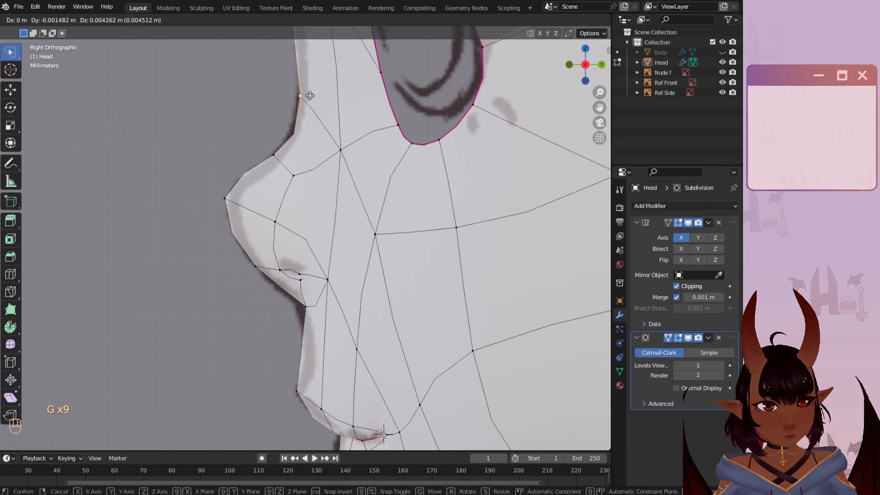
pyautogui.click(310, 96)
# - Lower the upper side vertex of the nose and fine-tune the upper nose profile vertex against the side reference
pyautogui.rightClick(300, 178)
pyautogui.press('g')
pyautogui.click(305, 190)
pyautogui.rightClick(273, 156)
pyautogui.press('g')
pyautogui.press('g')
pyautogui.click(270, 153)
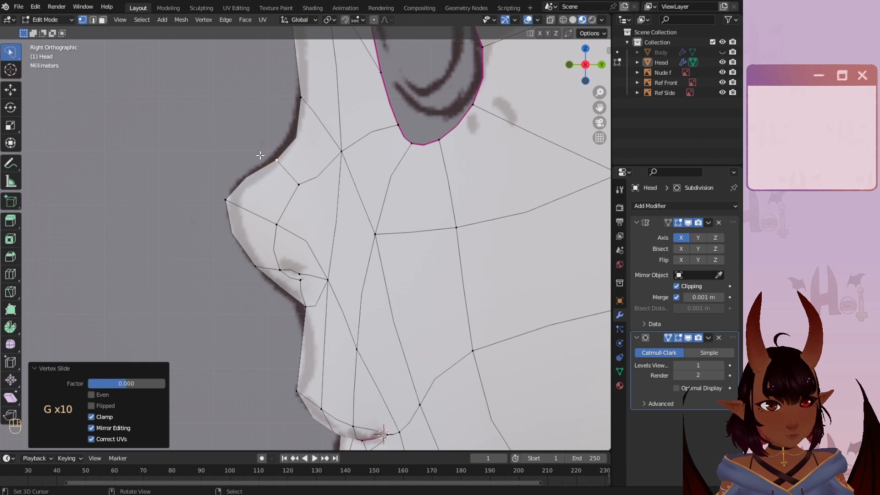
pyautogui.press('g')
pyautogui.click(272, 157)
# - Move the side vertices of the nose outward along X by about 0.007 m
pyautogui.moveTo(283, 163); pyautogui.dragTo(318, 231, button='middle')
pyautogui.scroll(3, 321, 233)
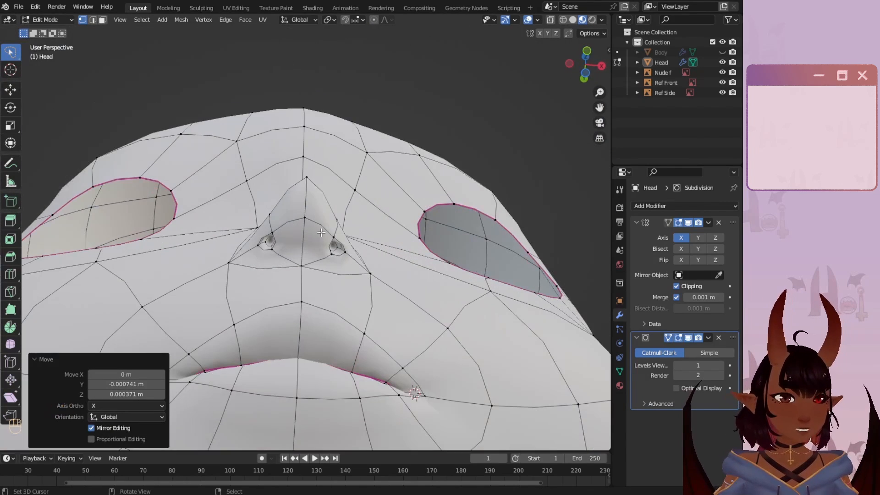
pyautogui.rightClick(343, 213)
pyautogui.press('g')
pyautogui.press('x')
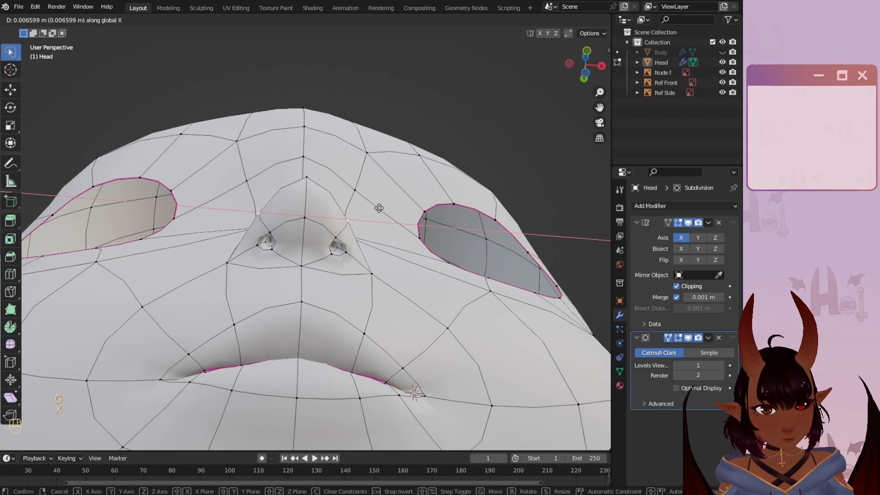
pyautogui.click(380, 208)
# - Move the upper side vertices of the nose outward along X by about 0.005 m
pyautogui.moveTo(380, 208); pyautogui.dragTo(344, 318, button='middle')
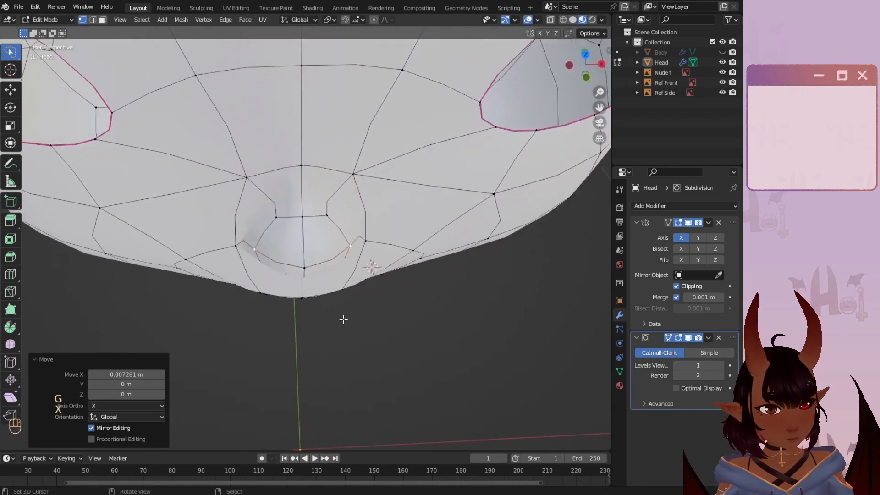
pyautogui.scroll(3, 335, 206)
pyautogui.press('g')
pyautogui.press('x')
pyautogui.click(382, 191)
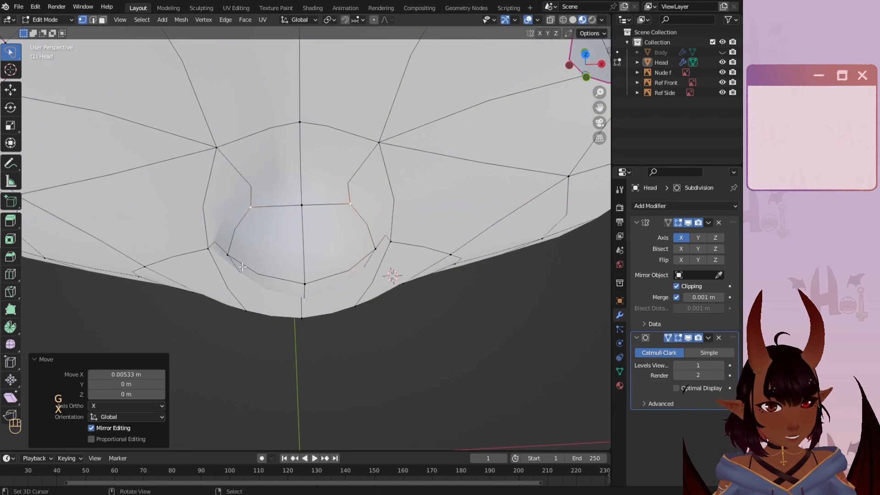
# - Move the outer vertices beside the nostrils inward along X by about 0.002 m
pyautogui.moveTo(382, 191); pyautogui.dragTo(226, 230, button='middle')
pyautogui.scroll(4, 298, 231)
pyautogui.moveTo(372, 233); pyautogui.dragTo(382, 155, button='middle')
pyautogui.press('g')
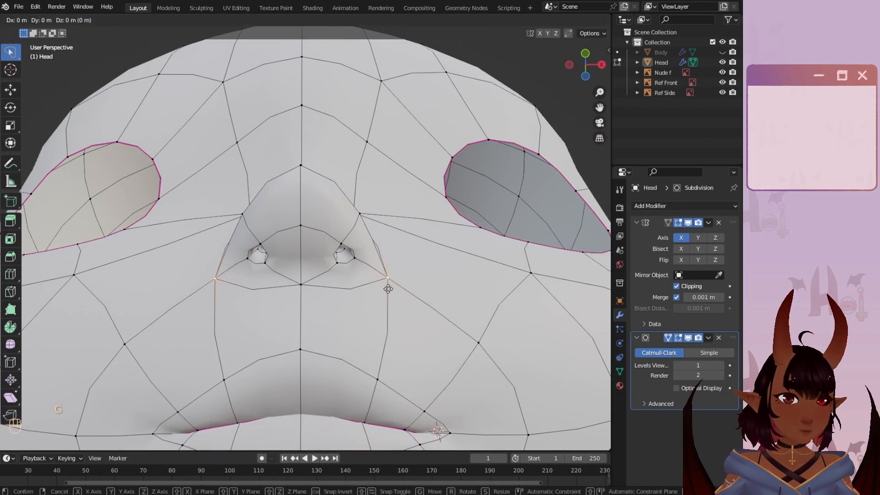
pyautogui.press('x')
pyautogui.click(378, 286)
# - Select only the nose faces in front view and scale them narrower along X to fit the front reference
pyautogui.press('KP_1')
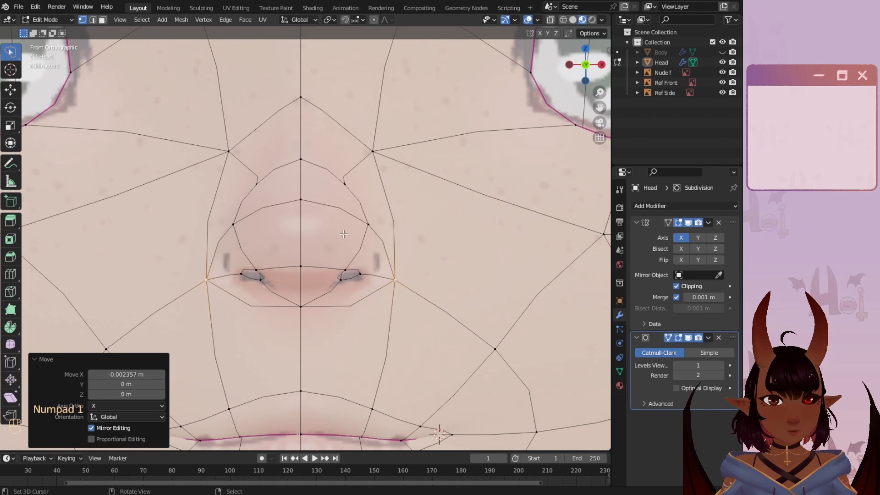
pyautogui.click(551, 20)
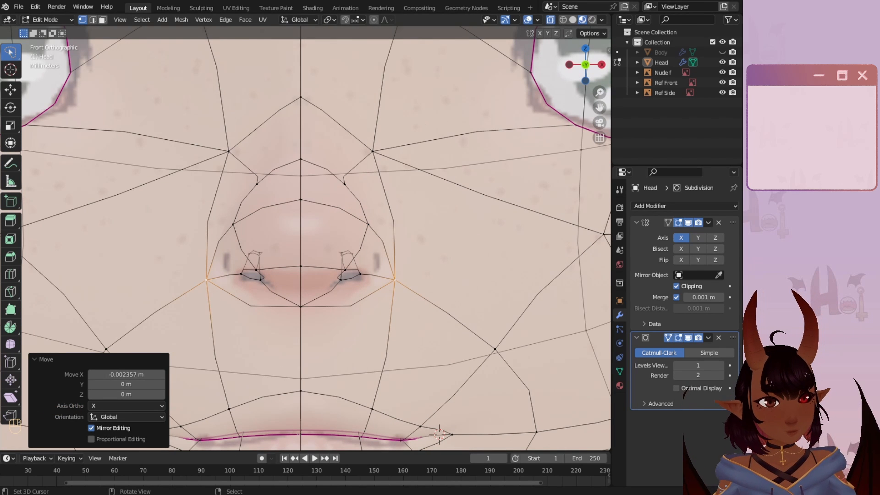
pyautogui.click(552, 21)
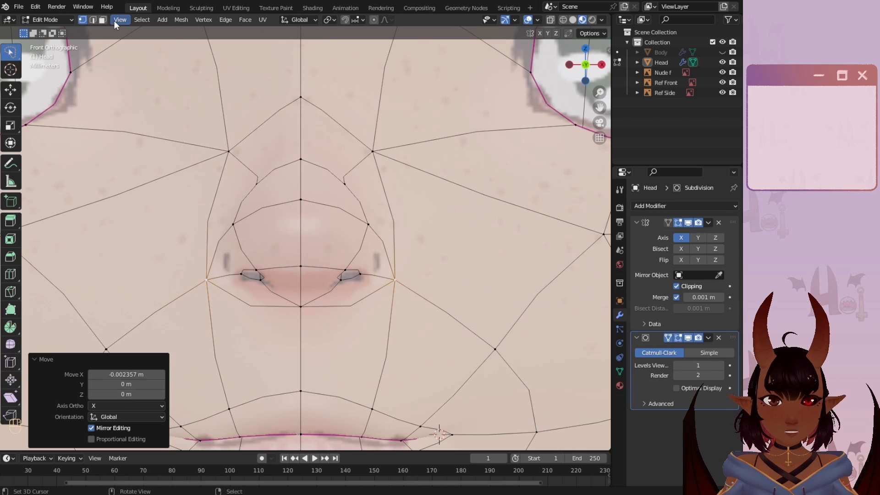
pyautogui.click(103, 20)
pyautogui.moveTo(377, 173)
pyautogui.keyDown('ctrl'); pyautogui.mouseDown(button='right')
pyautogui.moveTo(305, 137)
pyautogui.moveTo(227, 243)
pyautogui.moveTo(302, 306)
pyautogui.moveTo(390, 267)
pyautogui.mouseUp(button='right'); pyautogui.keyUp('ctrl')
pyautogui.scroll(-2, 386, 255)
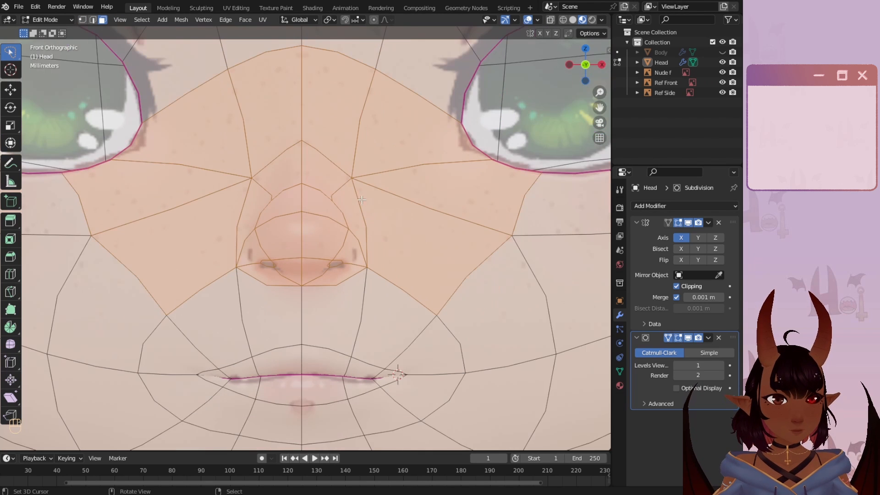
pyautogui.moveTo(346, 186)
pyautogui.mouseDown()
pyautogui.moveTo(325, 179)
pyautogui.moveTo(285, 271)
pyautogui.moveTo(353, 242)
pyautogui.mouseUp()
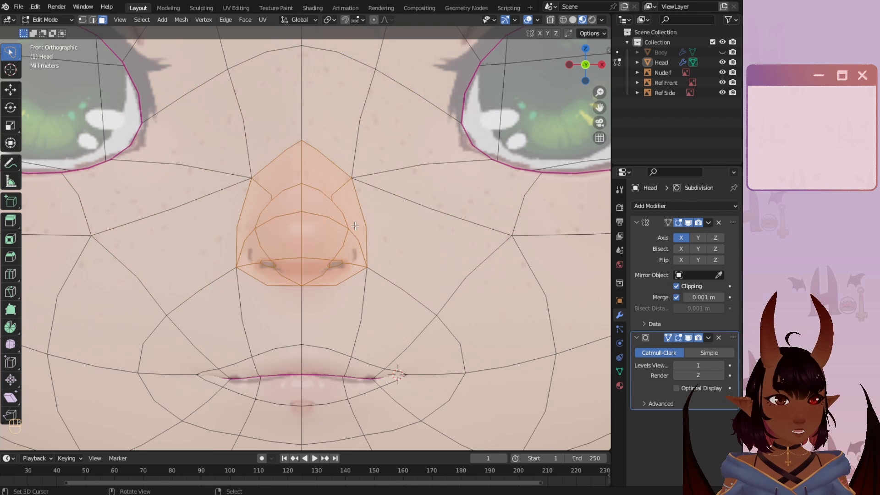
pyautogui.press('s')
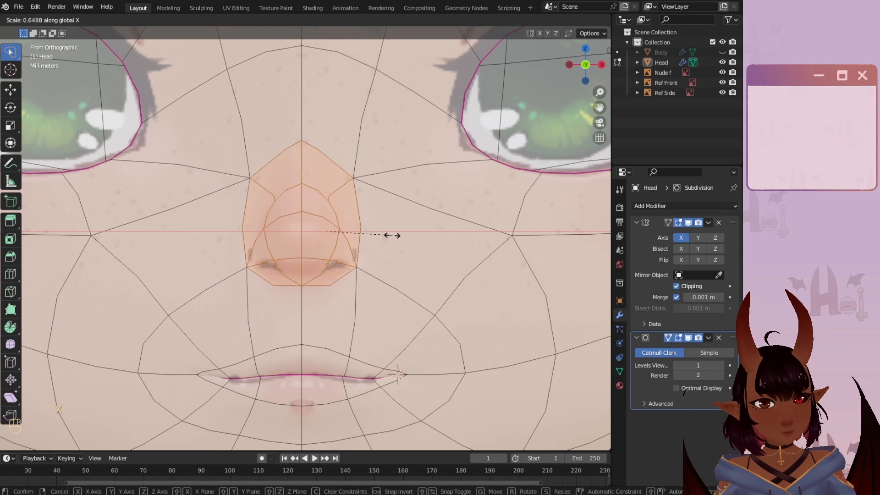
# - Move the vertices between the nose and inner eye corners outward about 0.017 m and down about 0.003 m
pyautogui.press('g')
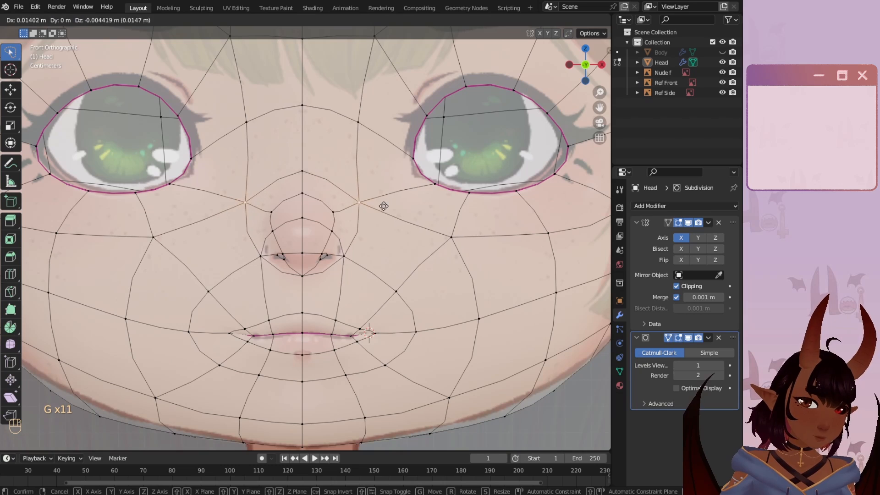
pyautogui.click(392, 205)
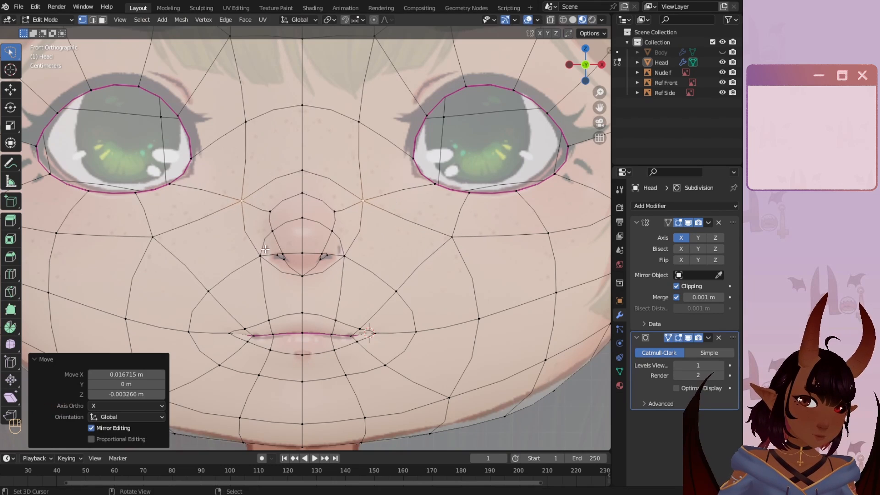
# - Examine the reshaped nose and the overall face topology from the front, up close and from below
pyautogui.moveTo(392, 205); pyautogui.dragTo(298, 213, button='middle')
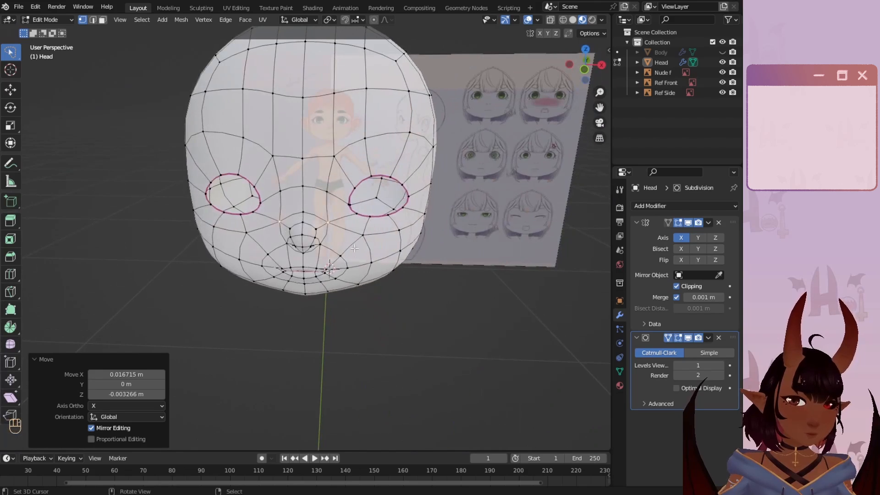
pyautogui.scroll(6, 298, 214)
pyautogui.scroll(4, 298, 213)
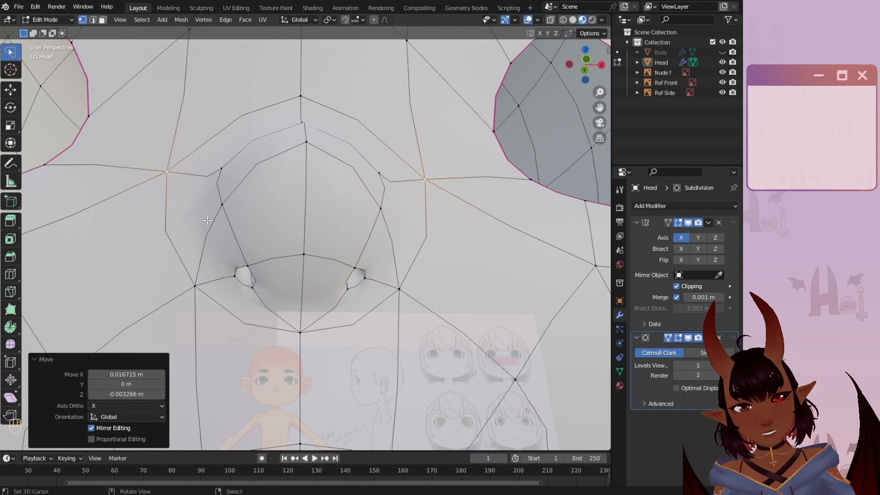
pyautogui.moveTo(270, 190); pyautogui.dragTo(310, 184, button='middle')
pyautogui.press('a')
pyautogui.scroll(-6, 281, 252)
pyautogui.press('a')
pyautogui.press('a')
pyautogui.press('a')
pyautogui.scroll(3, 281, 252)
pyautogui.scroll(3, 310, 183)
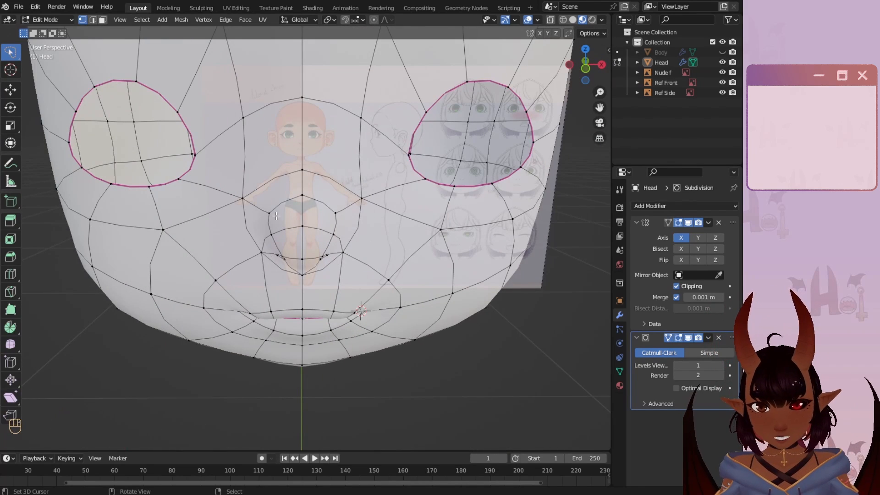
pyautogui.scroll(-2, 233, 255)
pyautogui.scroll(4, 233, 256)
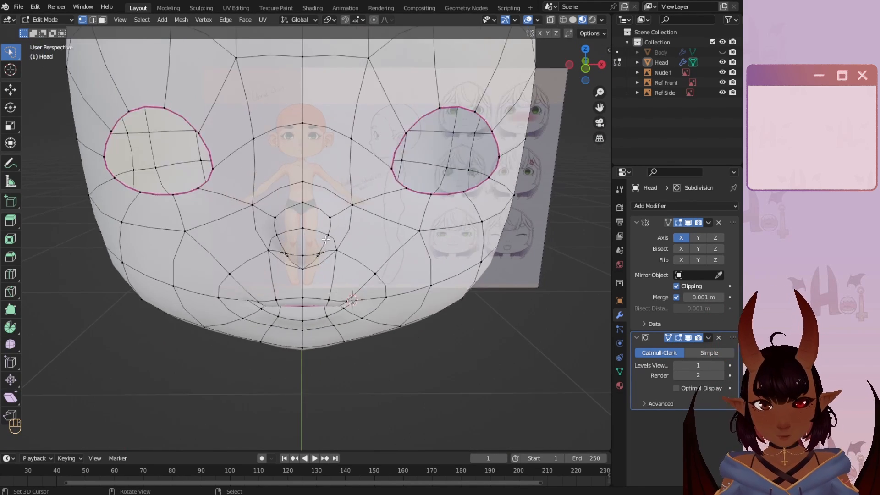
pyautogui.scroll(-5, 385, 276)
pyautogui.moveTo(385, 276); pyautogui.dragTo(374, 206, button='middle')
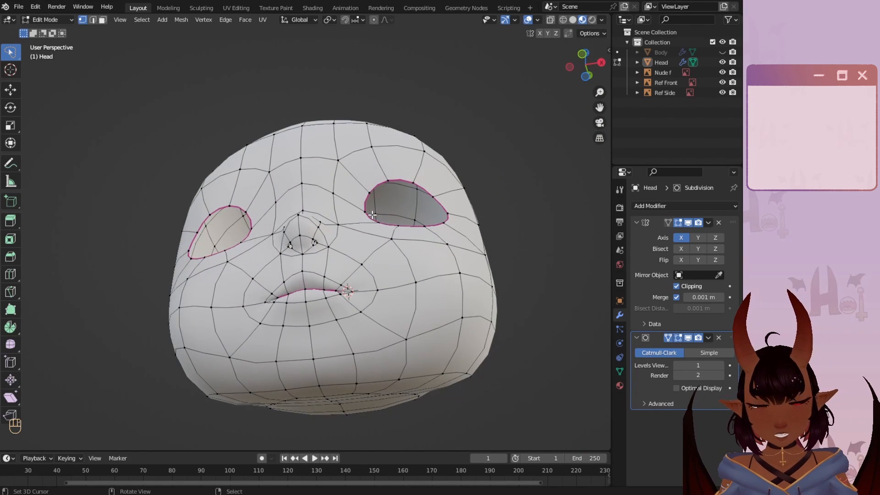
pyautogui.scroll(-2, 372, 215)
pyautogui.scroll(5, 385, 224)
# - Extrude the eye opening border loops back into the head along Y by about 0.038 m
pyautogui.moveTo(489, 179); pyautogui.dragTo(290, 277, button='middle')
pyautogui.scroll(4, 305, 281)
pyautogui.scroll(-4, 320, 281)
pyautogui.scroll(4, 290, 277)
pyautogui.moveTo(367, 253); pyautogui.dragTo(293, 311, button='middle')
pyautogui.press('e')
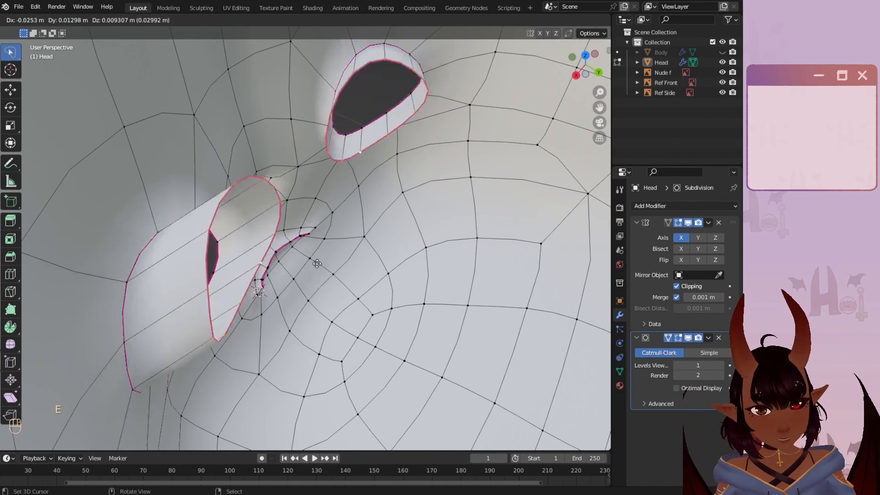
pyautogui.press('y')
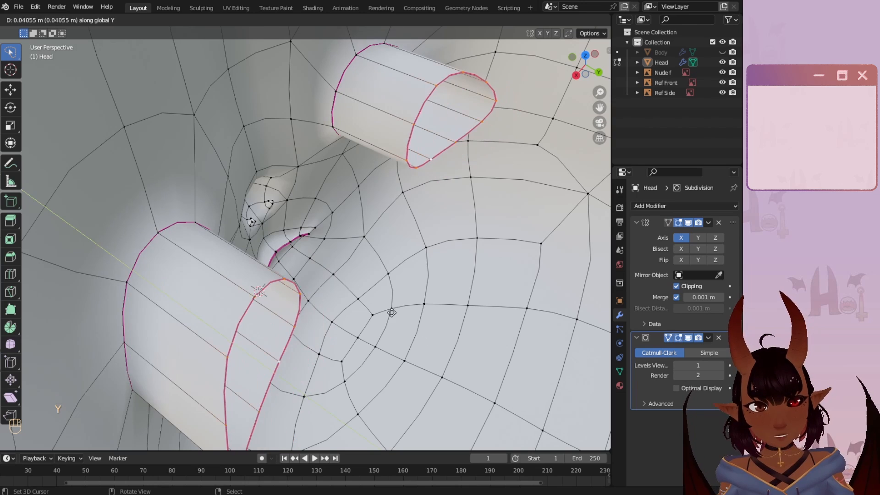
pyautogui.click(391, 310)
# - Extrude the rear edge loops of the eye sockets again and scale the new loops to 0.266
pyautogui.moveTo(391, 311); pyautogui.dragTo(349, 261, button='middle')
pyautogui.press('e')
pyautogui.press('s')
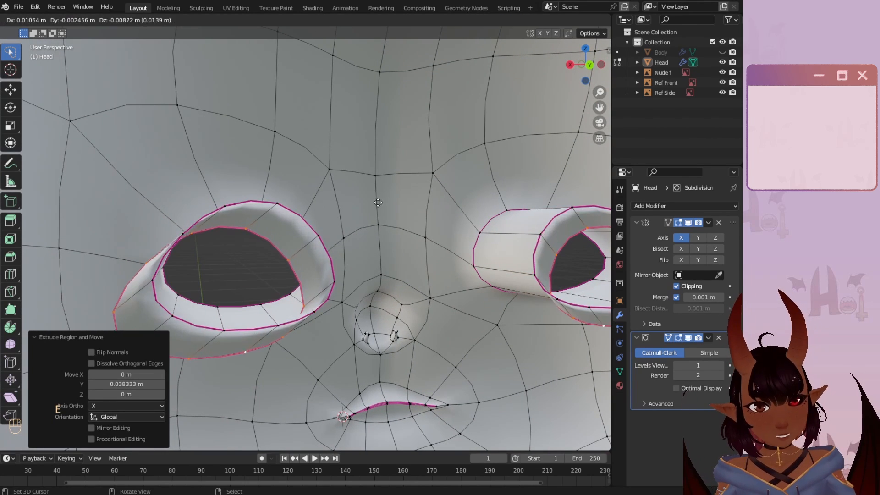
pyautogui.click(298, 253)
pyautogui.moveTo(298, 253); pyautogui.dragTo(262, 250, button='middle')
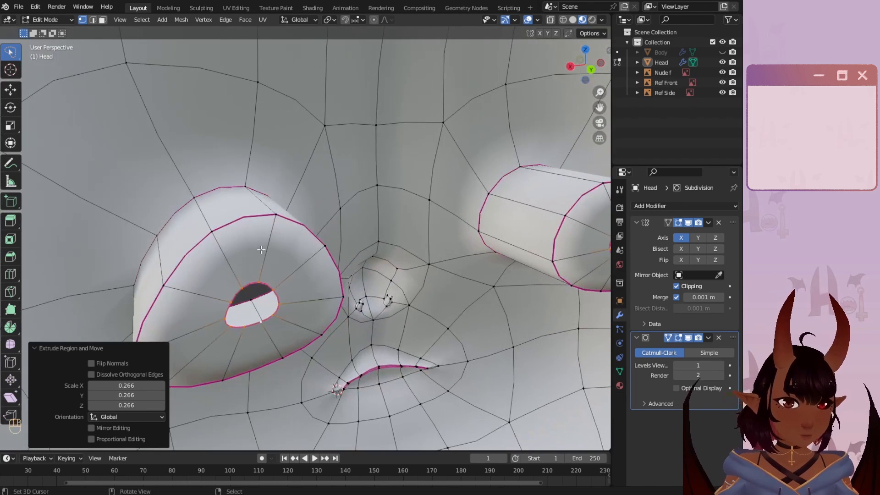
# - Set the mean crease of the rear eye socket edge loop to 0 and clear the selection
pyautogui.keyDown('alt'); pyautogui.keyDown('shift'); pyautogui.click(261, 215); pyautogui.keyUp('shift'); pyautogui.keyUp('alt')
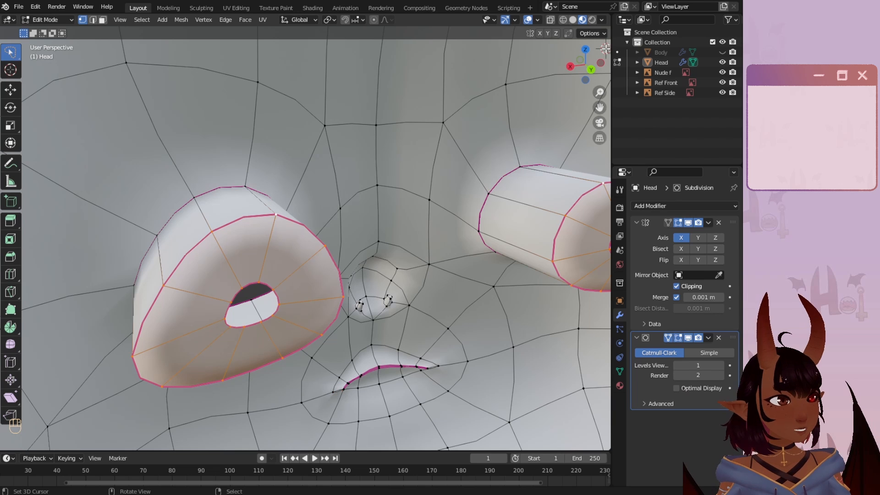
pyautogui.click(606, 50)
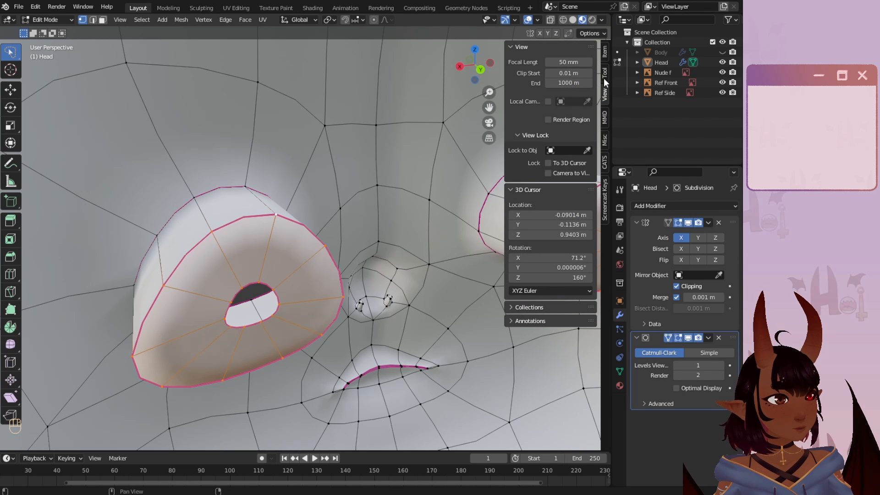
pyautogui.click(605, 73)
pyautogui.click(604, 51)
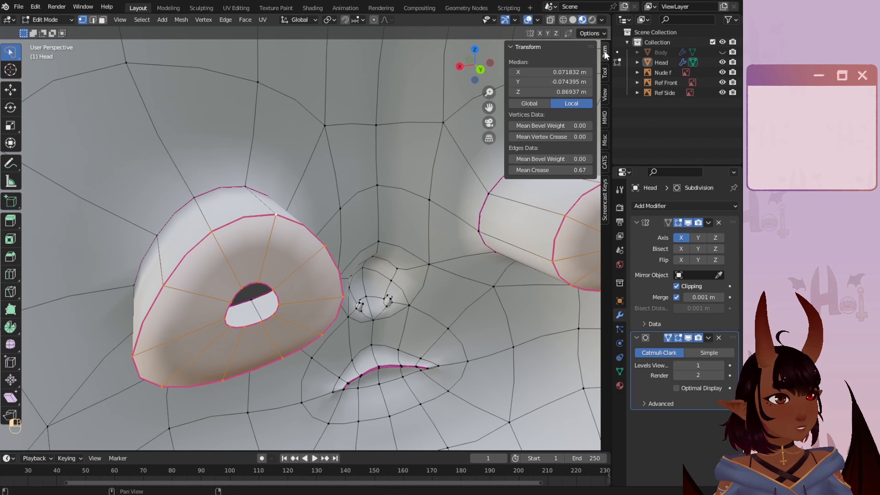
pyautogui.moveTo(562, 170); pyautogui.dragTo(510, 170)
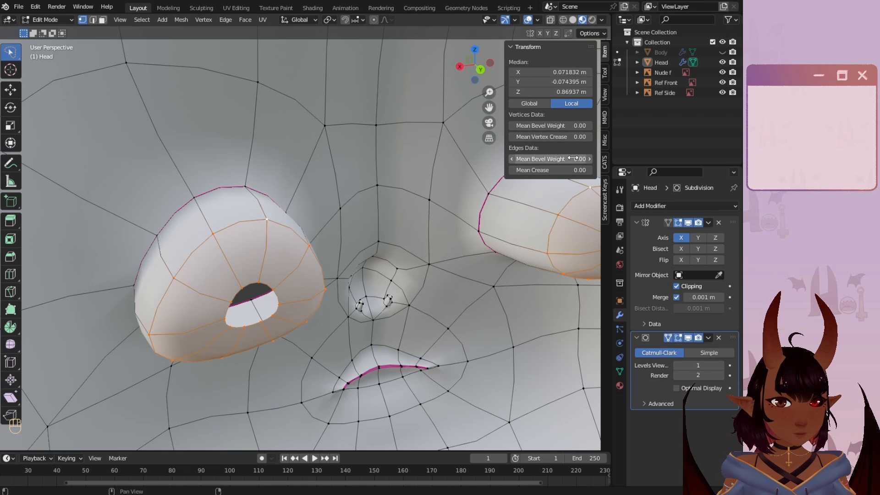
pyautogui.press('a')
pyautogui.press('a')
# - Fill most of the eye socket's rear opening with three side-by-side faces, starting from its middle upper and lower edges
pyautogui.scroll(5, 213, 258)
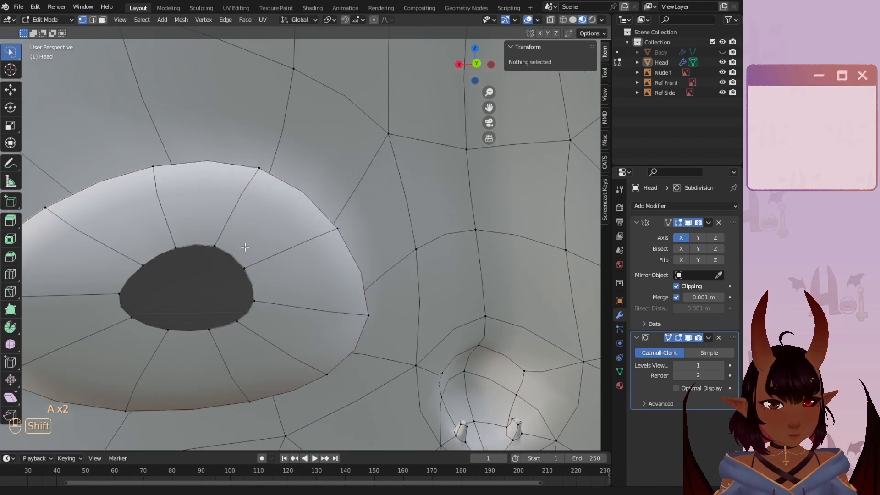
pyautogui.keyDown('alt'); pyautogui.click(256, 233); pyautogui.keyUp('alt')
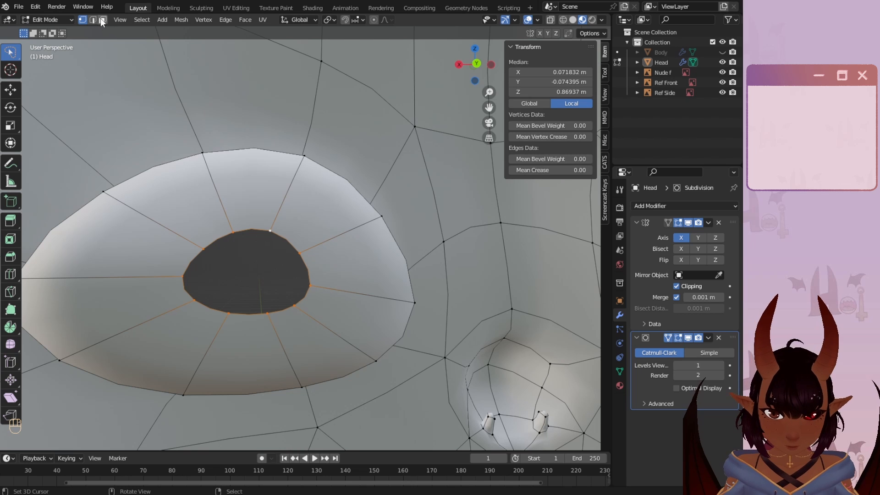
pyautogui.click(103, 21)
pyautogui.click(255, 229)
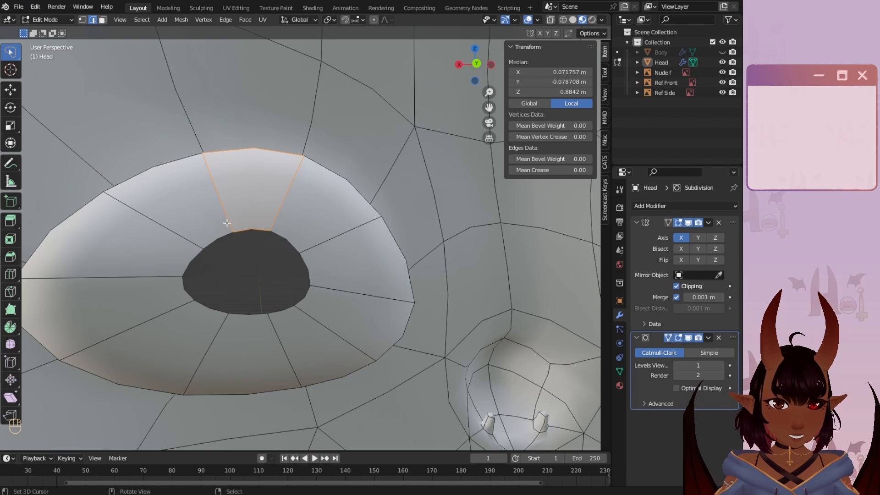
pyautogui.keyDown('shift'); pyautogui.click(247, 314); pyautogui.keyUp('shift')
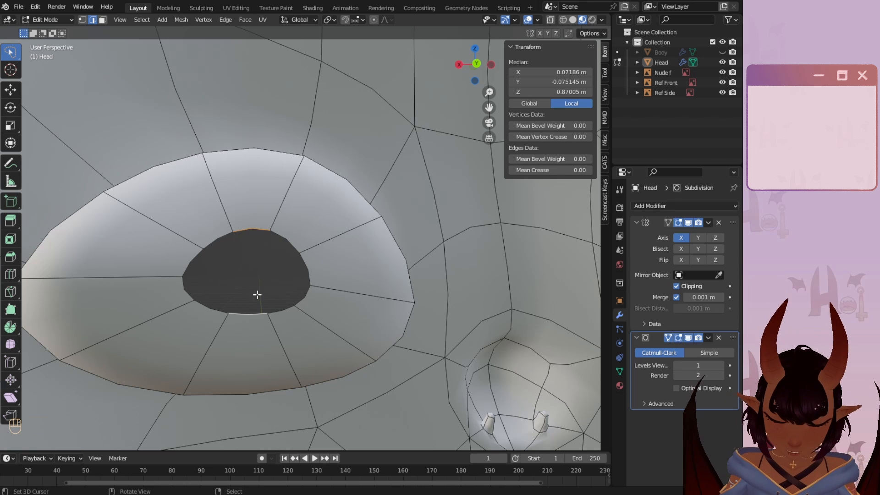
pyautogui.press('f')
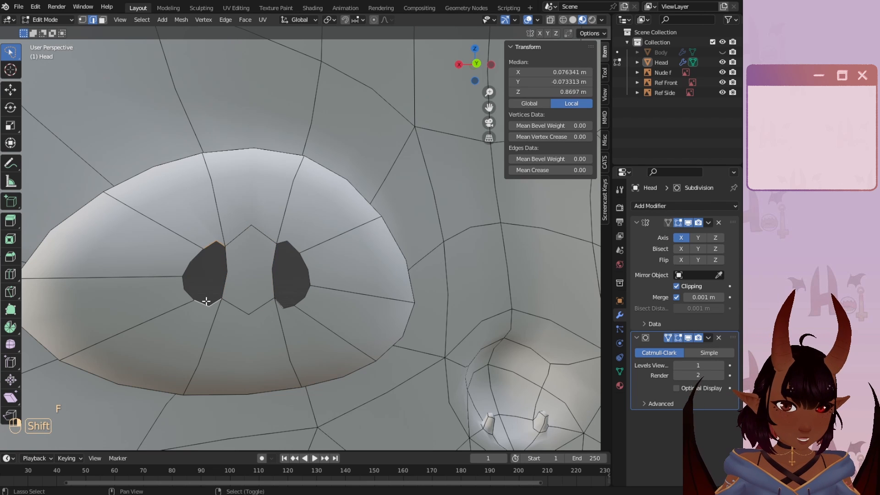
pyautogui.press('f')
pyautogui.press('f')
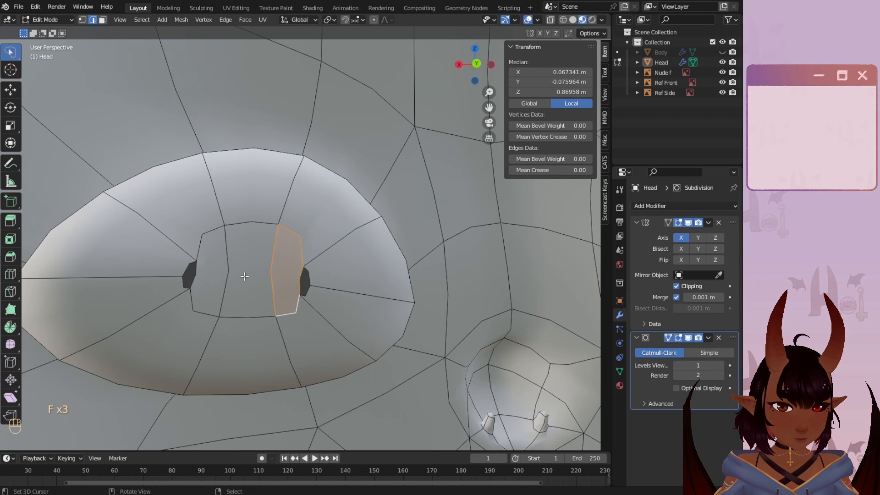
# - Cut a centered horizontal loop through the three fill faces and merge each end vertex with its neighboring rim vertex at center
pyautogui.click(233, 280)
pyautogui.rightClick(233, 280)
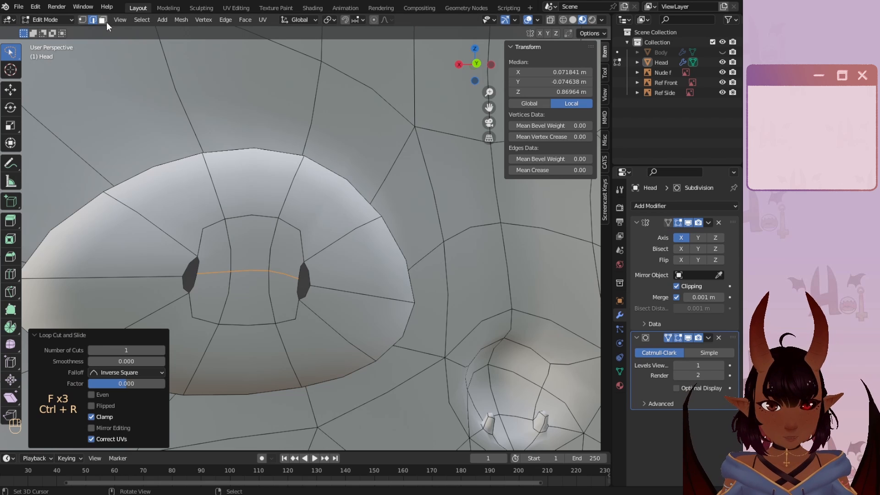
pyautogui.click(82, 20)
pyautogui.rightClick(196, 273)
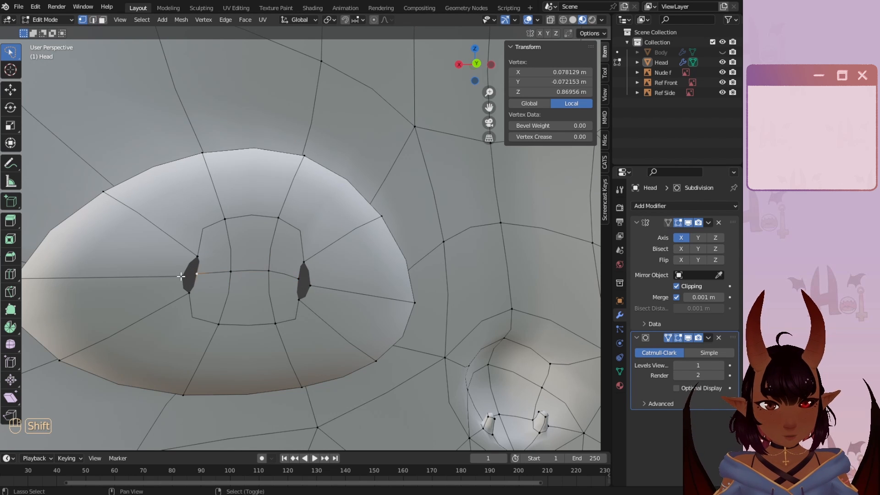
pyautogui.keyDown('shift'); pyautogui.rightClick(185, 277); pyautogui.keyUp('shift')
pyautogui.press('m')
pyautogui.click(165, 230)
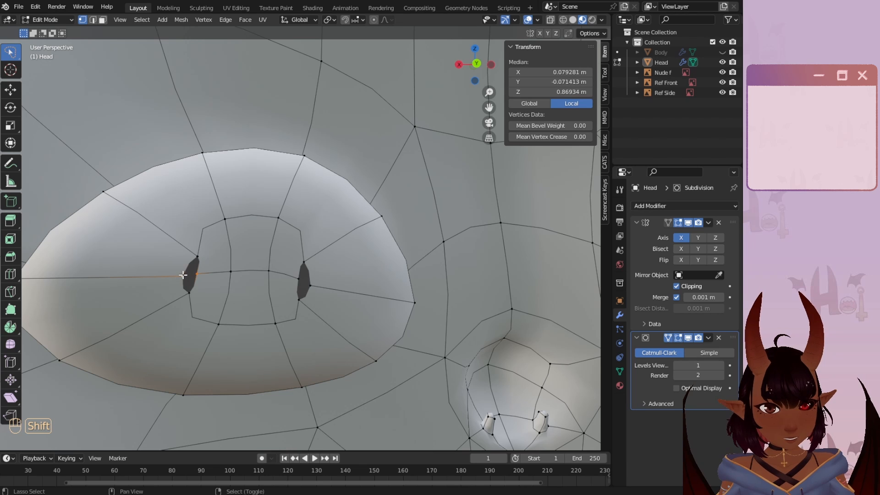
pyautogui.press('m')
pyautogui.click(146, 229)
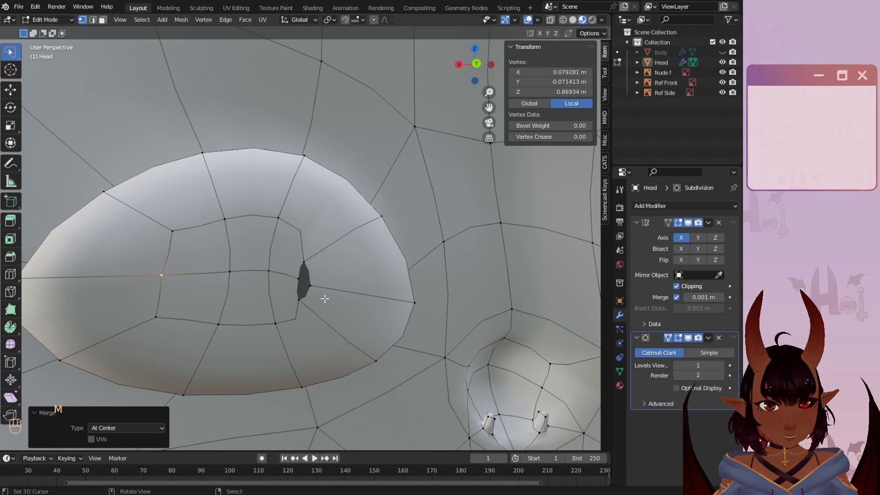
pyautogui.rightClick(309, 283)
pyautogui.press('m')
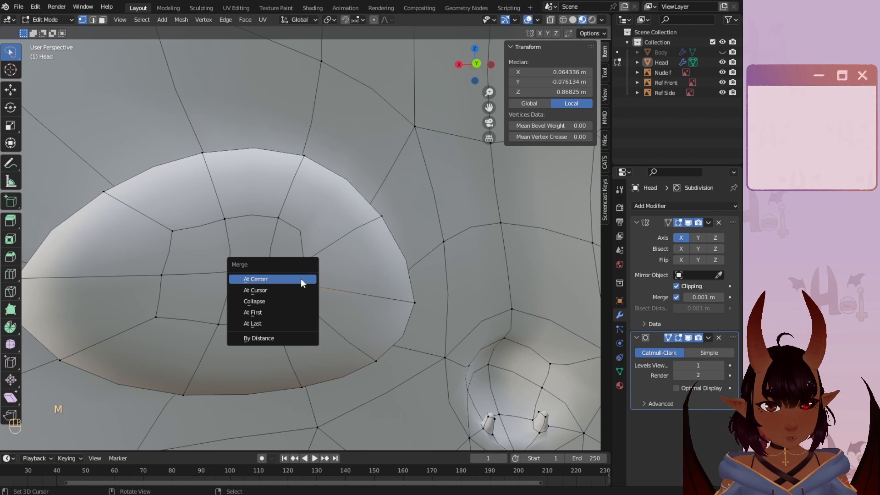
pyautogui.click(301, 279)
# - Smooth the vertices of the filled patch at the back of the eye socket with the Smooth tool
pyautogui.scroll(3, 253, 284)
pyautogui.scroll(-6, 249, 283)
pyautogui.moveTo(249, 284); pyautogui.dragTo(115, 358, button='middle')
pyautogui.scroll(1, 281, 269)
pyautogui.scroll(-4, 281, 268)
pyautogui.moveTo(295, 344); pyautogui.dragTo(305, 250, button='middle')
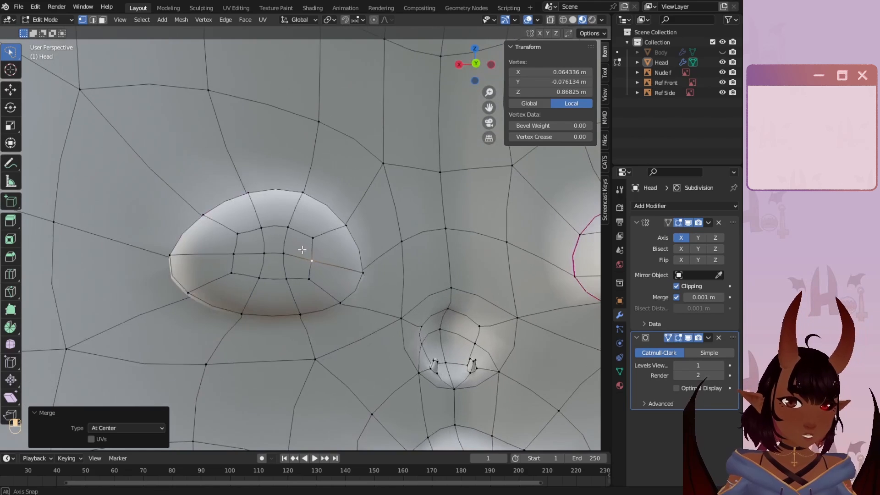
pyautogui.moveTo(218, 234)
pyautogui.keyDown('ctrl'); pyautogui.mouseDown(button='right')
pyautogui.moveTo(251, 291)
pyautogui.moveTo(333, 266)
pyautogui.mouseUp(button='right'); pyautogui.keyUp('ctrl')
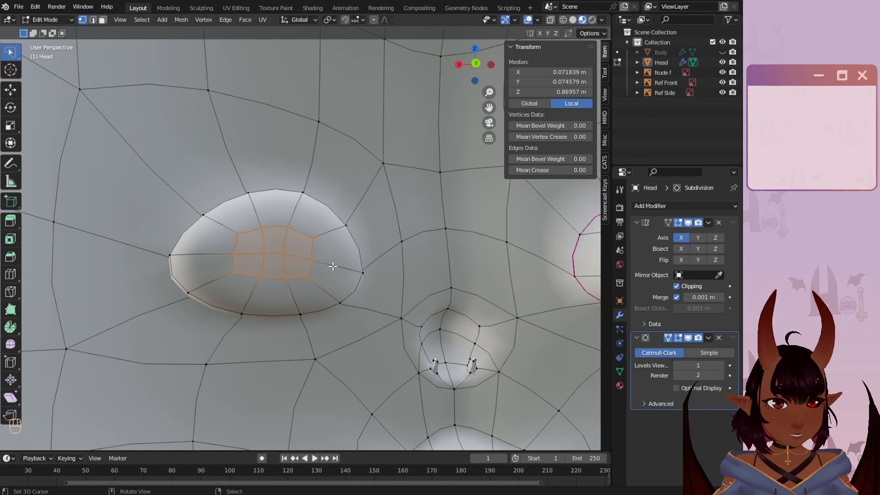
pyautogui.click(13, 351)
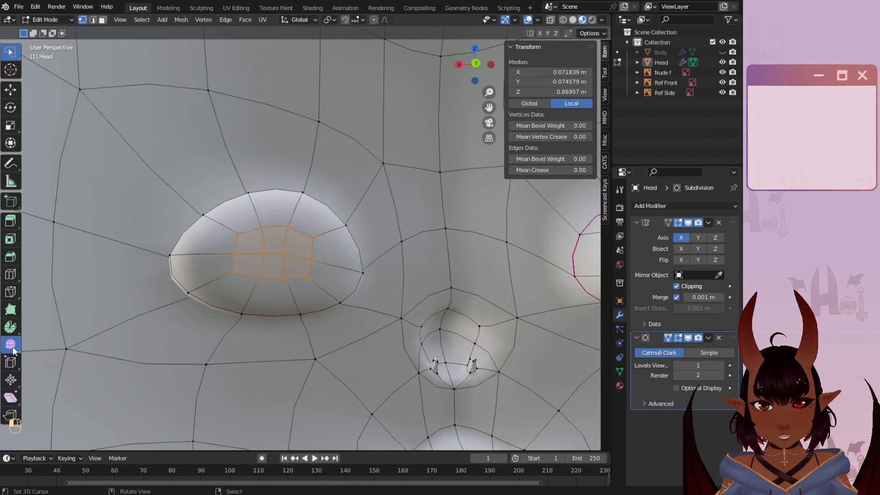
pyautogui.moveTo(261, 265); pyautogui.dragTo(267, 262)
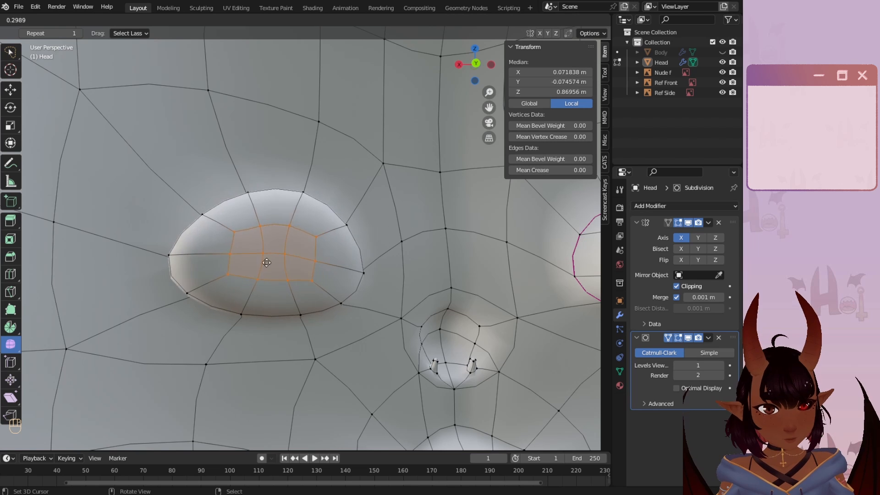
pyautogui.moveTo(79, 296); pyautogui.dragTo(527, 226)
# - Move the patch's two middle vertices back 0.005475 m along Y with proportional editing, smooth falloff and size 0.022
pyautogui.moveTo(526, 225); pyautogui.dragTo(297, 232, button='middle')
pyautogui.scroll(2, 299, 340)
pyautogui.rightClick(252, 258)
pyautogui.keyDown('shift'); pyautogui.rightClick(288, 239); pyautogui.keyUp('shift')
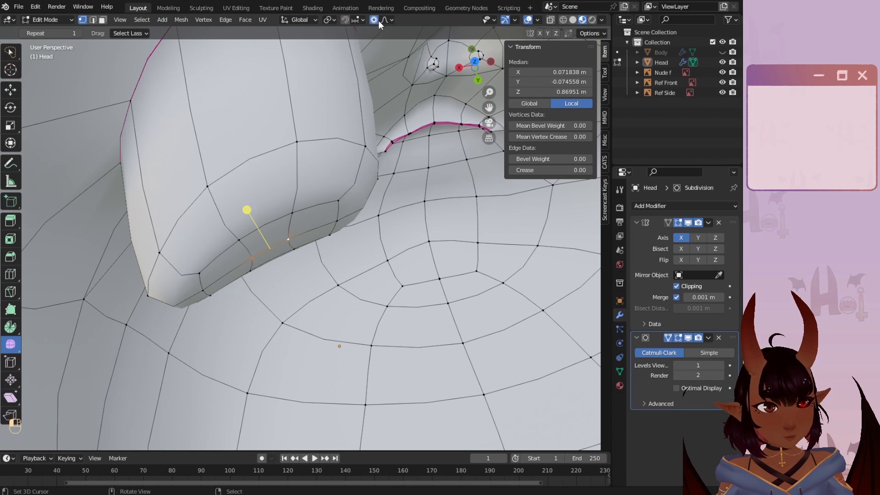
pyautogui.press('g')
pyautogui.press('y')
pyautogui.scroll(5, 328, 215)
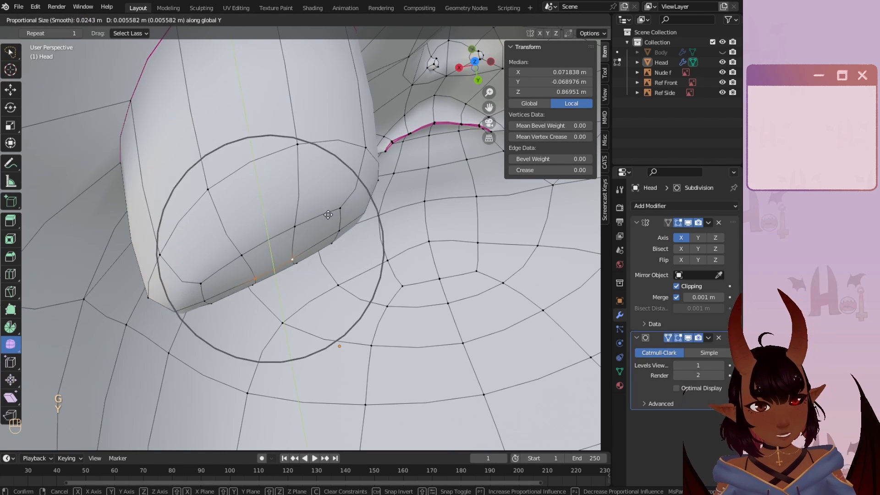
pyautogui.scroll(1, 329, 215)
pyautogui.click(327, 213)
# - Smooth the edge loop around the rear of the eye socket in repeated passes, ending with a smoothing value of 0.309
pyautogui.moveTo(229, 202); pyautogui.dragTo(310, 181, button='middle')
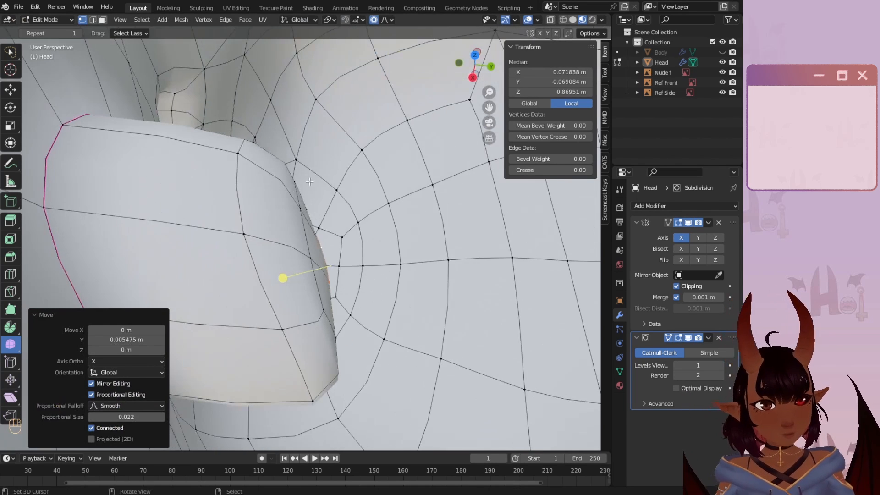
pyautogui.keyDown('alt'); pyautogui.click(233, 188); pyautogui.keyUp('alt')
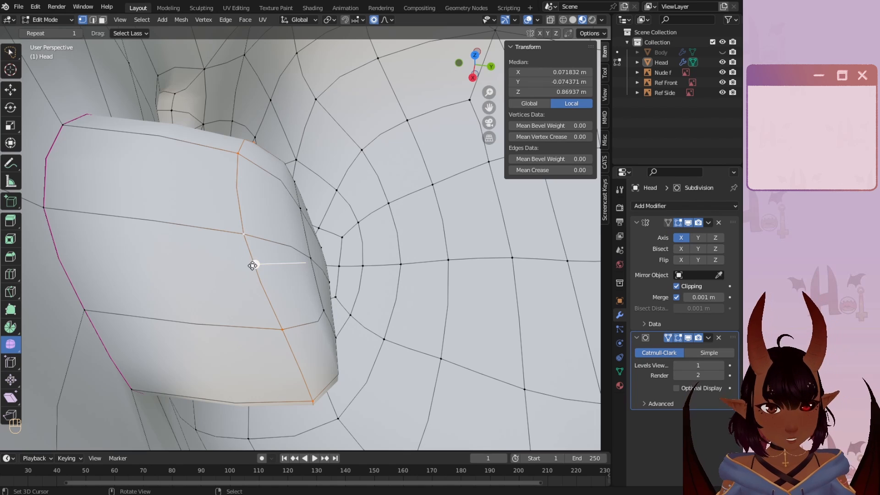
pyautogui.moveTo(255, 260); pyautogui.dragTo(293, 204)
pyautogui.moveTo(303, 197); pyautogui.dragTo(251, 229, button='middle')
pyautogui.moveTo(260, 224); pyautogui.dragTo(308, 184)
pyautogui.moveTo(392, 224); pyautogui.dragTo(417, 325, button='middle')
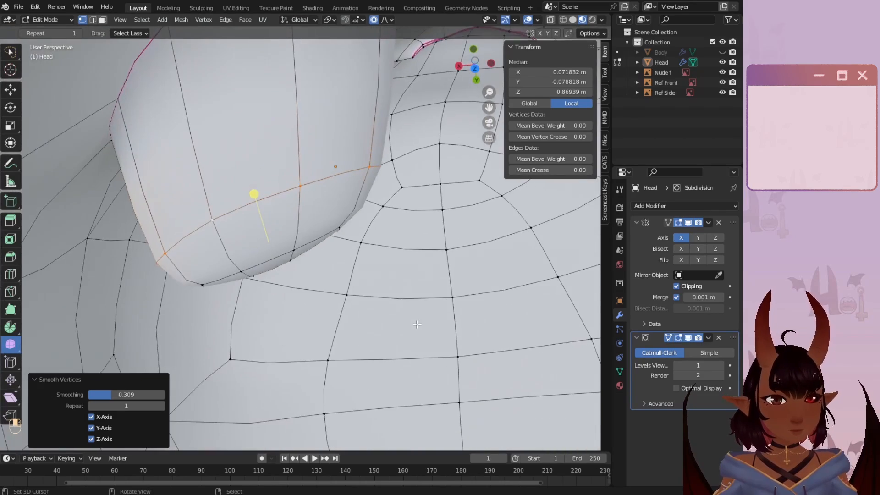
# - Add a centered edge loop around the eye socket wall and scale it up with proportional editing off to widen the socket
pyautogui.moveTo(284, 242); pyautogui.dragTo(214, 151, button='middle')
pyautogui.hotkey('ctrl', 'r')
pyautogui.click(212, 143)
pyautogui.rightClick(212, 142)
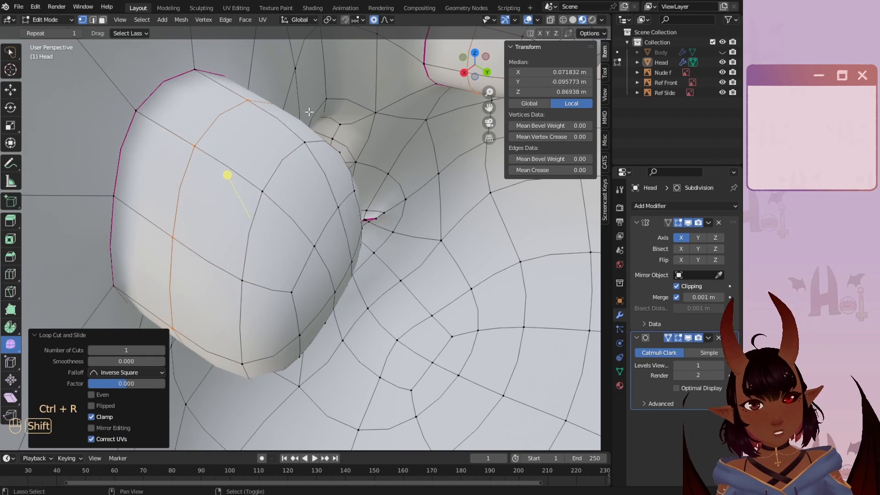
pyautogui.keyDown('shift'); pyautogui.moveTo(308, 112); pyautogui.dragTo(321, 170, button='middle'); pyautogui.keyUp('shift')
pyautogui.moveTo(321, 170); pyautogui.dragTo(368, 51, button='middle')
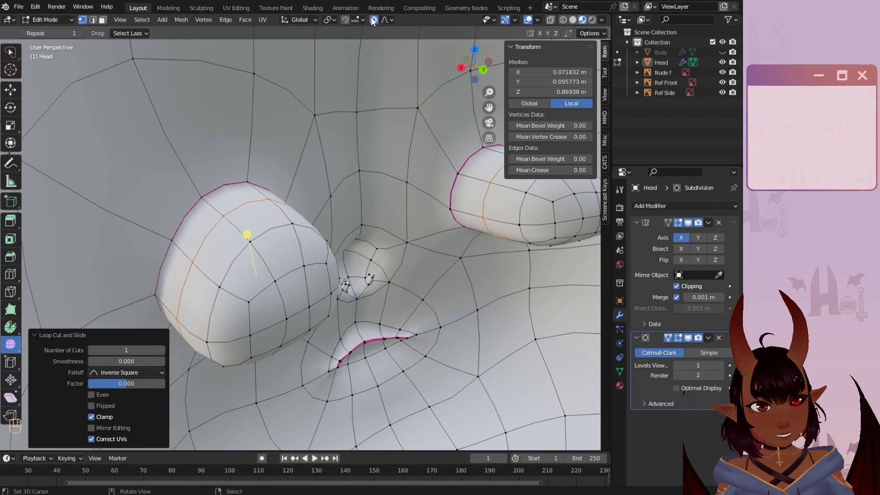
pyautogui.press('s')
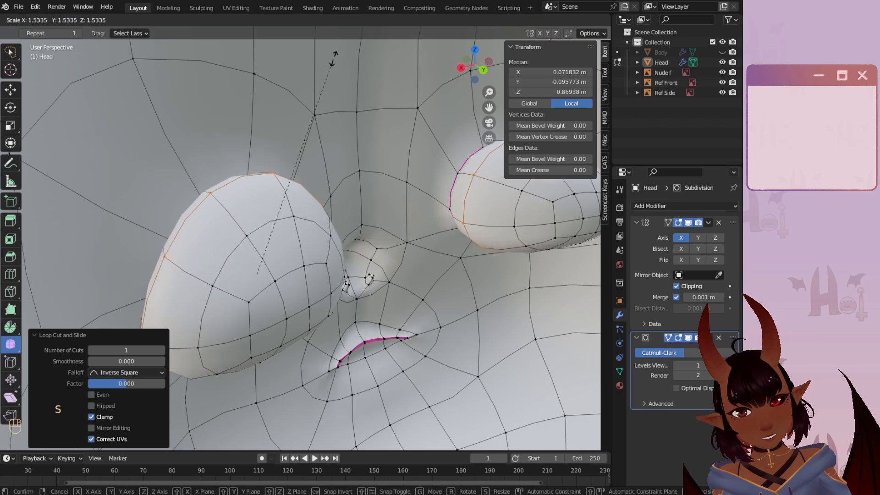
pyautogui.click(342, 40)
# - Rip the creased eye opening loop with fill and move the new loop 0.001753 m inward along Y
pyautogui.moveTo(287, 112); pyautogui.dragTo(453, 143, button='middle')
pyautogui.scroll(-6, 339, 119)
pyautogui.scroll(7, 421, 231)
pyautogui.moveTo(357, 260); pyautogui.dragTo(203, 233, button='middle')
pyautogui.keyDown('alt'); pyautogui.click(210, 270); pyautogui.keyUp('alt')
pyautogui.scroll(5, 203, 233)
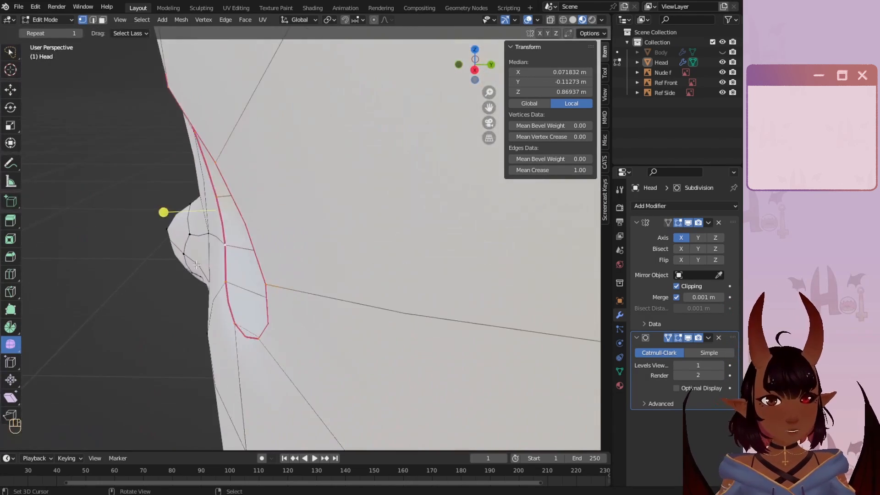
pyautogui.keyDown('shift'); pyautogui.moveTo(179, 288); pyautogui.dragTo(299, 260, button='middle'); pyautogui.keyUp('shift')
pyautogui.scroll(-6, 299, 259)
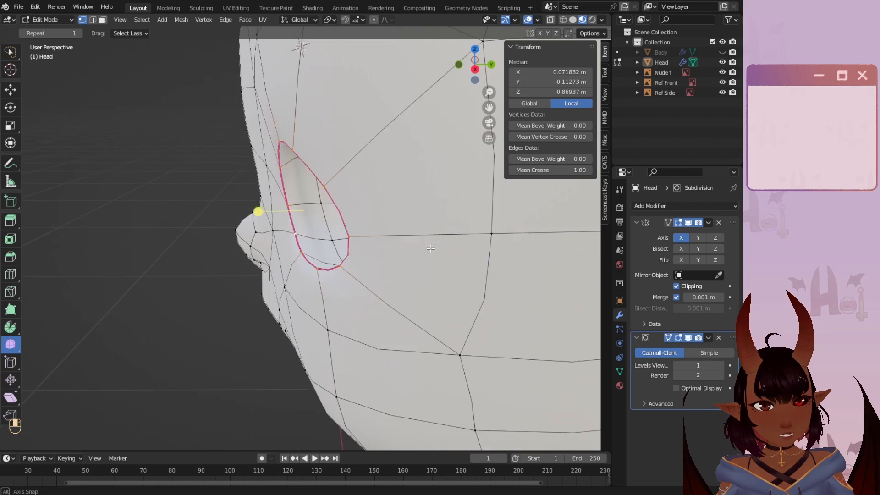
pyautogui.moveTo(430, 249); pyautogui.dragTo(461, 200, button='middle')
pyautogui.moveTo(352, 143); pyautogui.dragTo(279, 238, button='middle')
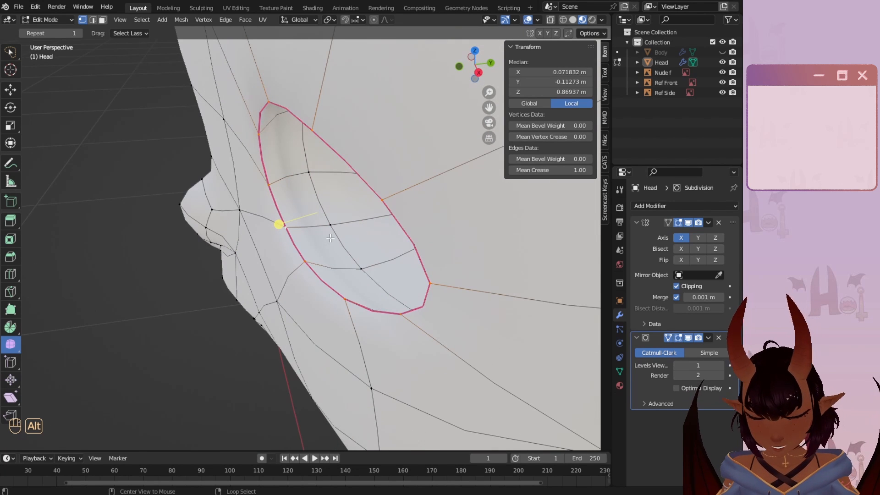
pyautogui.hotkey('alt', 'v')
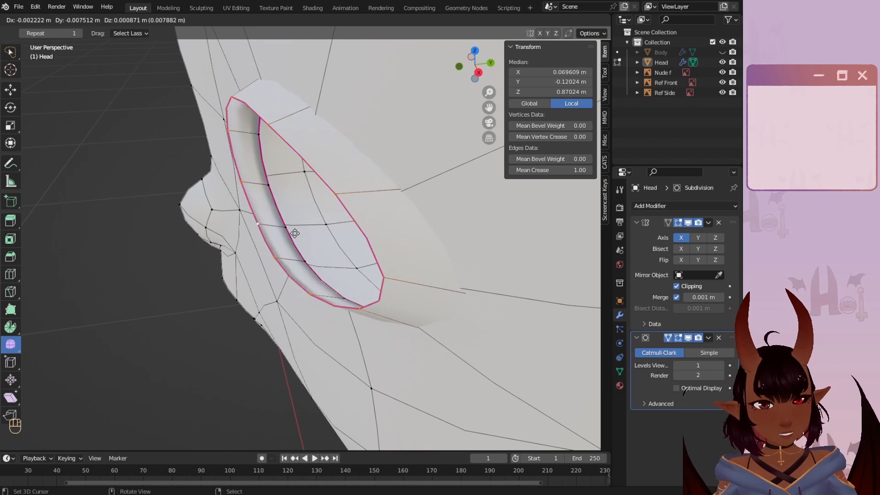
pyautogui.press('y')
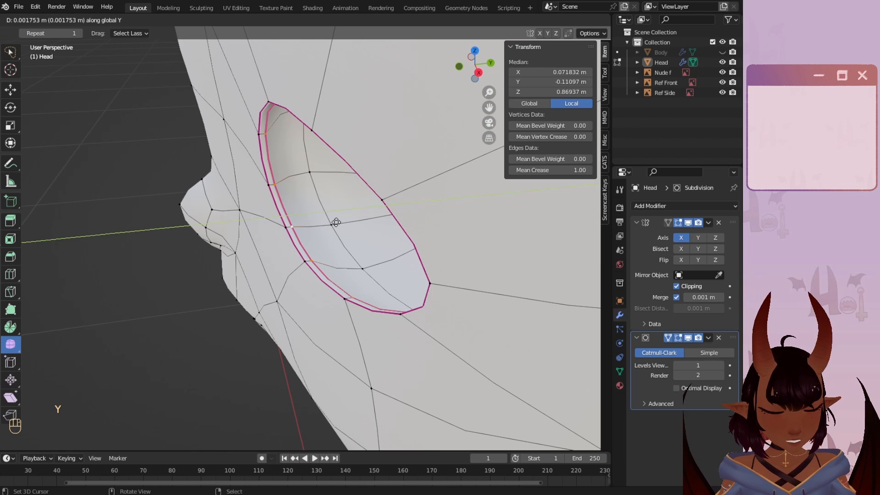
pyautogui.click(336, 222)
# - In front view, move the inner eye opening loop -0.001853 m along X and 0.00054 m along Z
pyautogui.press('KP_1')
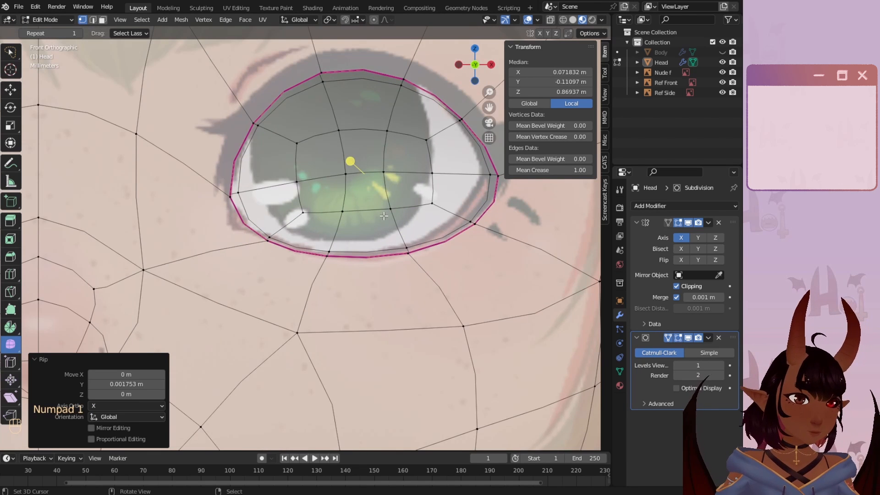
pyautogui.scroll(2, 384, 212)
pyautogui.keyDown('shift'); pyautogui.moveTo(399, 198); pyautogui.dragTo(301, 278, button='middle'); pyautogui.keyUp('shift')
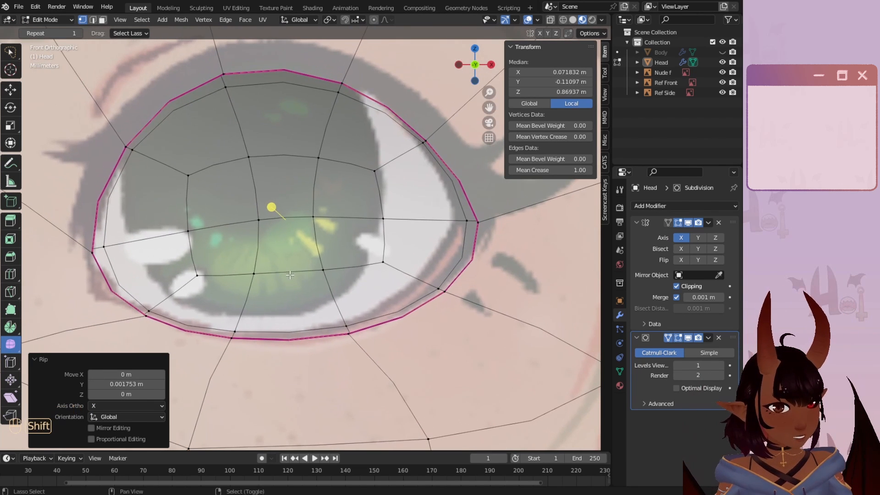
pyautogui.press('g')
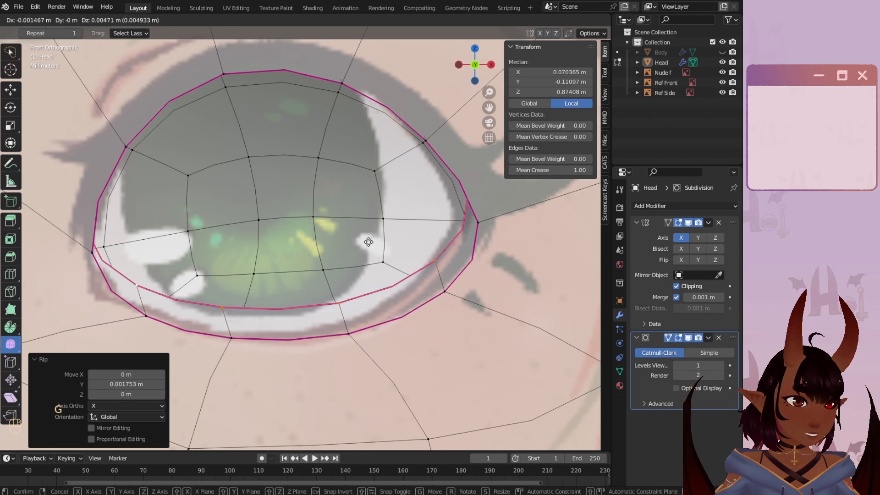
pyautogui.click(373, 263)
pyautogui.press('g')
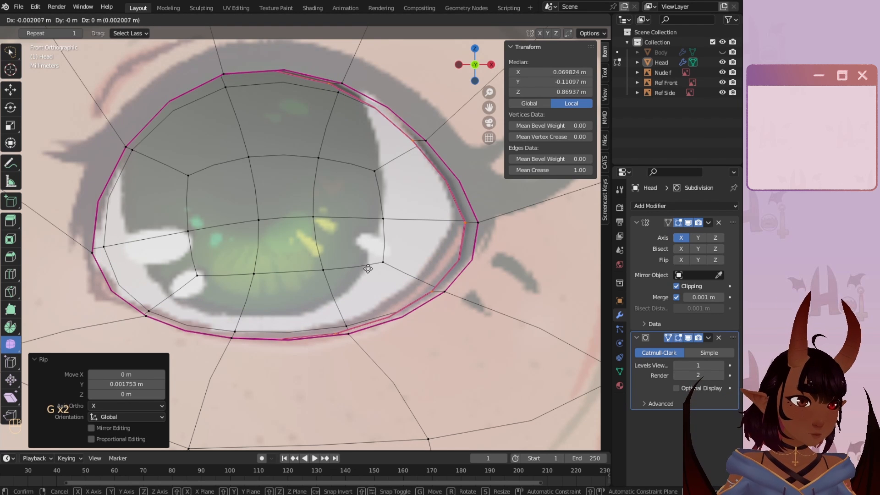
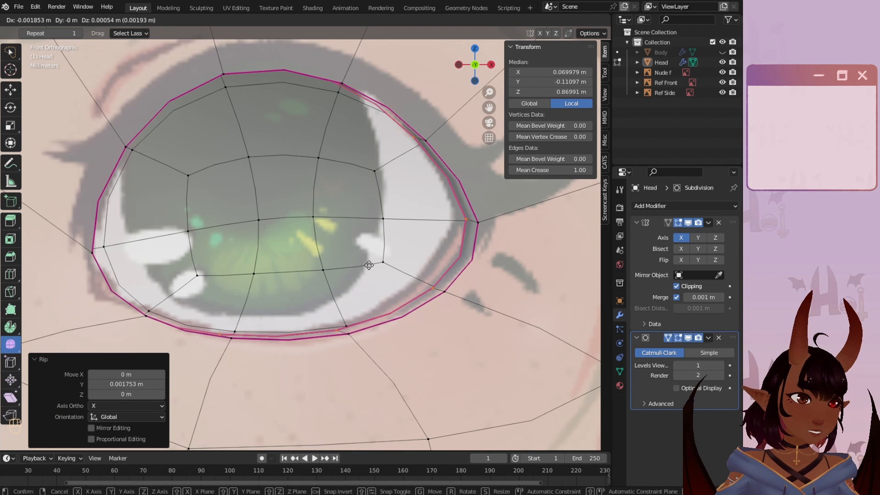
pyautogui.click(369, 265)
# - Clear the mesh selection and save the Blender file
pyautogui.scroll(-6, 362, 252)
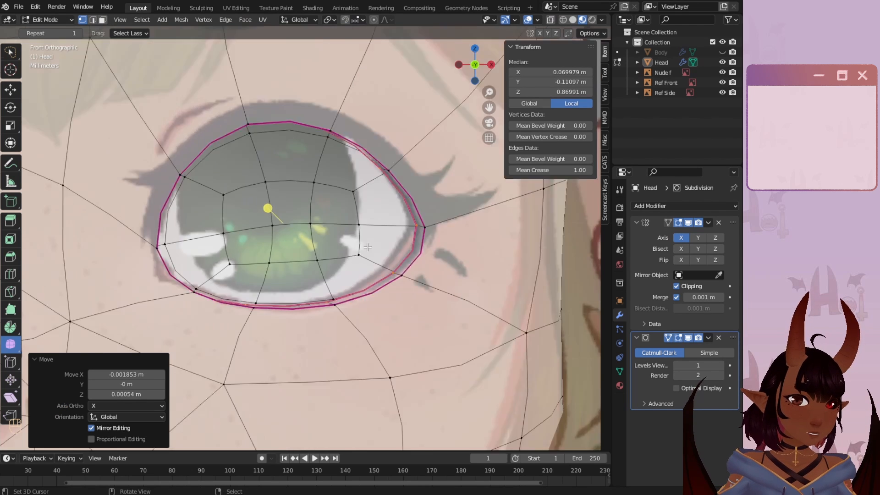
pyautogui.press('a')
pyautogui.press('a')
pyautogui.scroll(8, 304, 239)
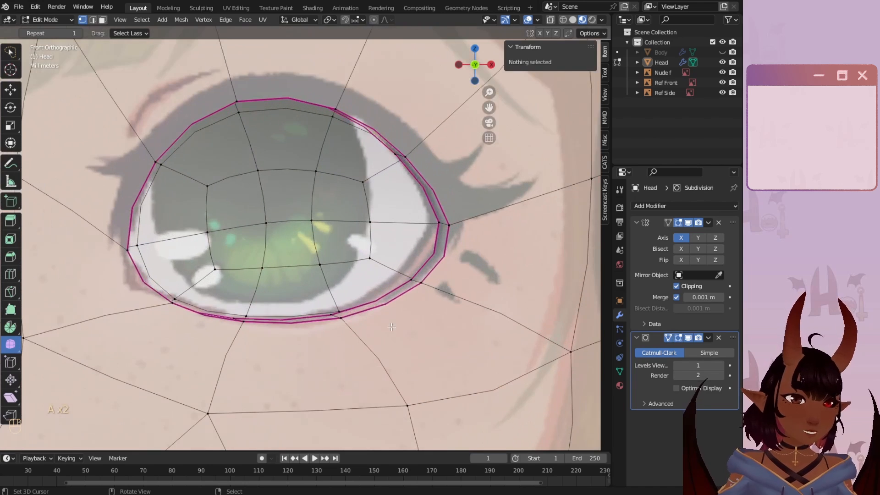
pyautogui.click(18, 7)
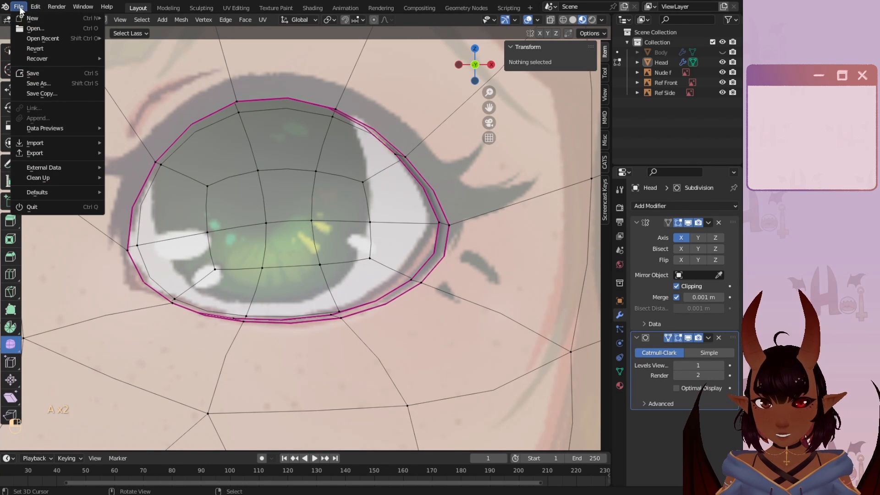
pyautogui.click(32, 73)
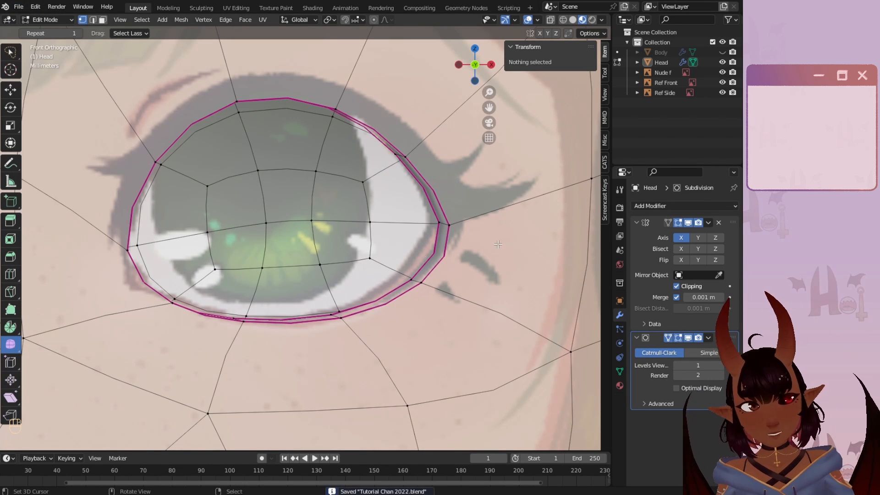
# - Move the outer eye corner vertices -0.001668 m in X and 0.002038 m in Z with smooth proportional editing, size 0.022, then deselect them
pyautogui.click(435, 225)
pyautogui.keyDown('shift'); pyautogui.click(418, 281); pyautogui.keyUp('shift')
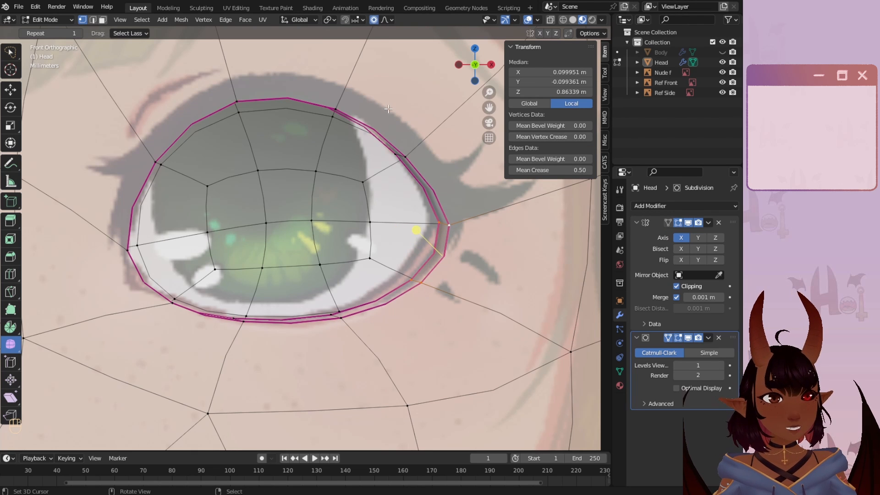
pyautogui.press('g')
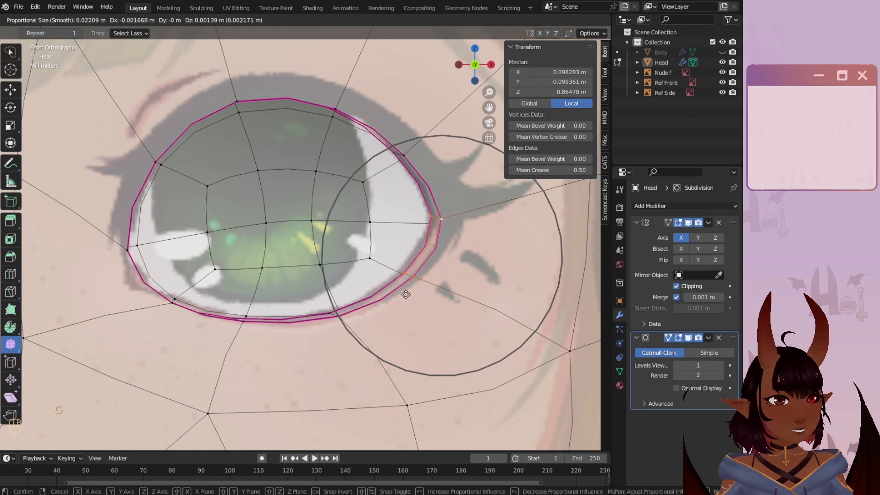
pyautogui.click(406, 292)
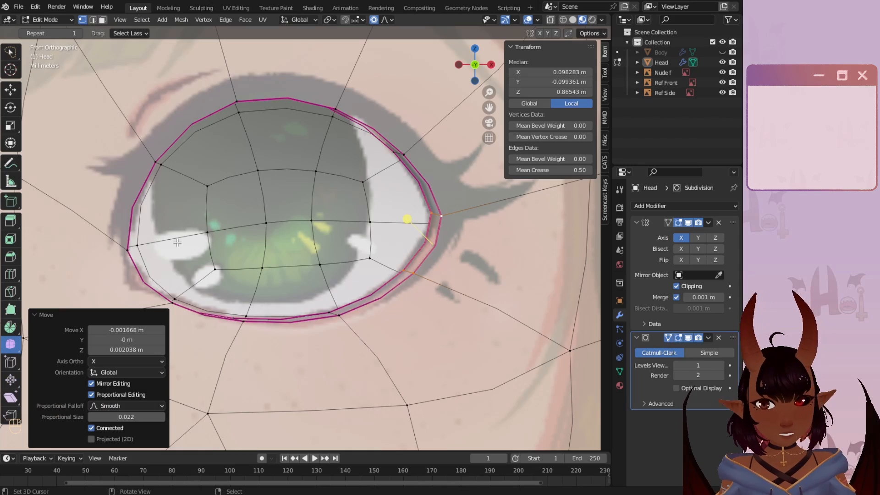
pyautogui.scroll(-5, 197, 211)
pyautogui.press('a')
pyautogui.press('a')
# - Hide the Nude f reference image and mark the outer edge loop of the eye opening as sharp
pyautogui.moveTo(196, 211); pyautogui.dragTo(351, 242, button='middle')
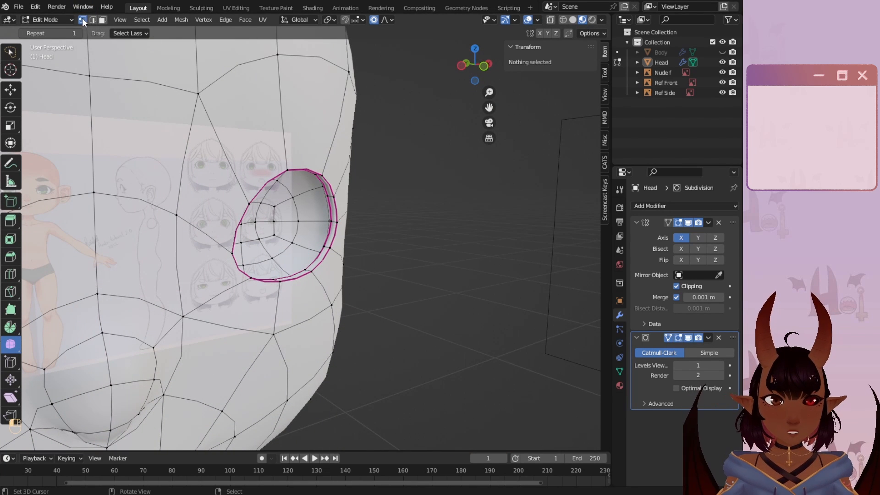
pyautogui.click(723, 72)
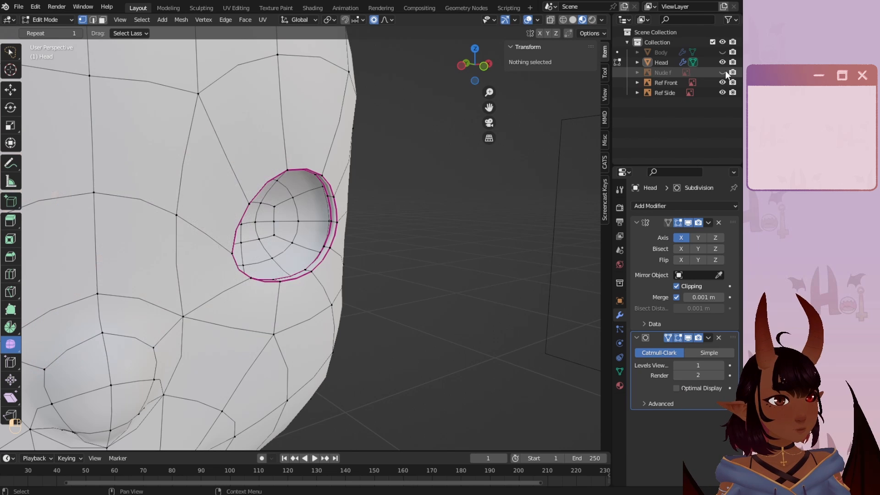
pyautogui.click(103, 19)
pyautogui.scroll(2, 239, 255)
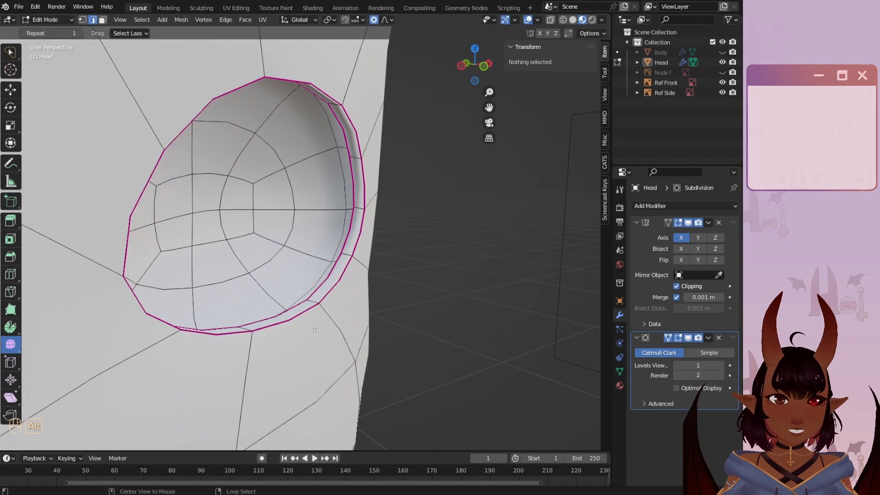
pyautogui.keyDown('alt'); pyautogui.click(308, 319); pyautogui.keyUp('alt')
pyautogui.hotkey('ctrl', 'e')
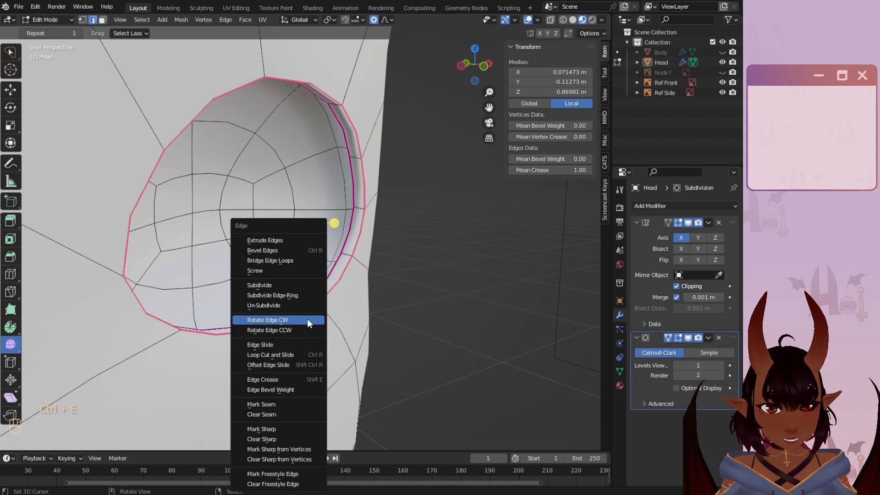
pyautogui.click(257, 431)
pyautogui.scroll(2, 341, 276)
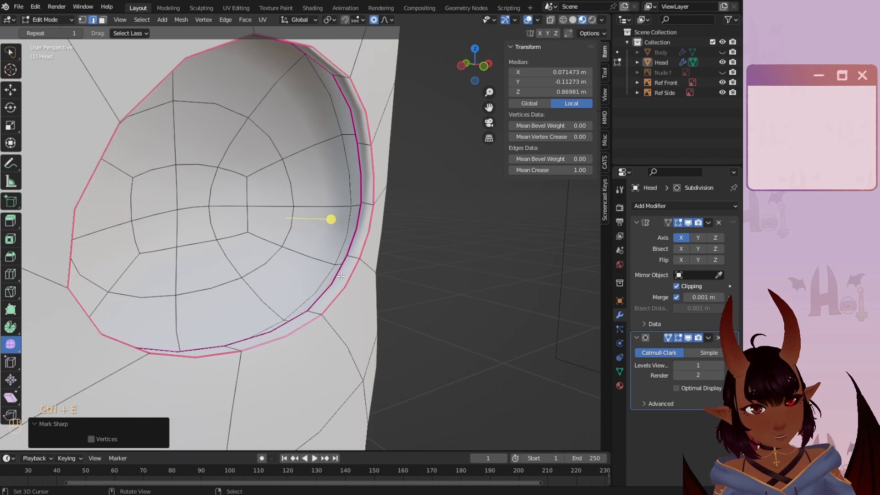
# - Mark the inner edge loop of the eye opening as sharp and clear the selection
pyautogui.keyDown('alt'); pyautogui.click(342, 280); pyautogui.keyUp('alt')
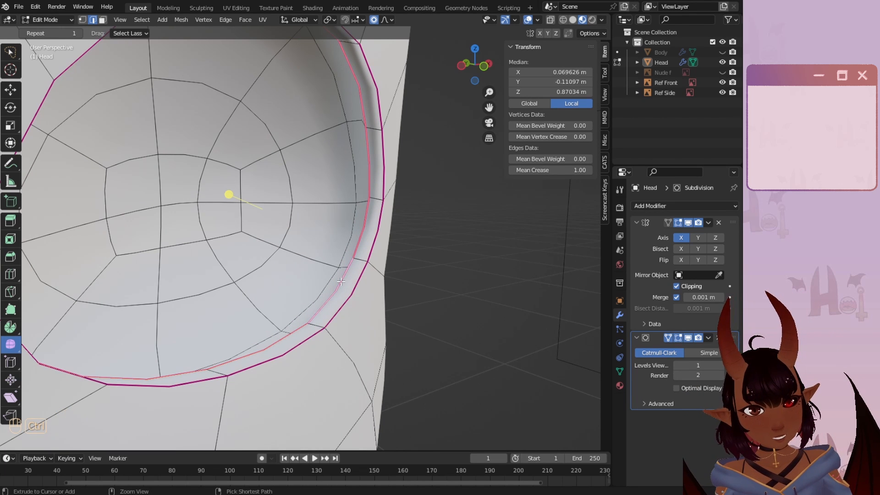
pyautogui.hotkey('ctrl', 'e')
pyautogui.click(340, 282)
pyautogui.scroll(-5, 340, 280)
pyautogui.press('a')
pyautogui.press('a')
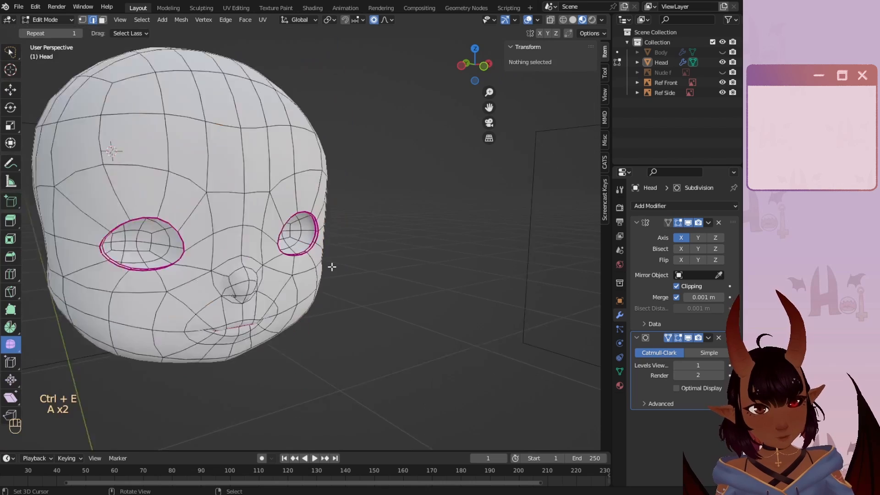
# - Select the creased edge loop along the lip line from inside the head and save the file
pyautogui.scroll(-1, 331, 267)
pyautogui.keyDown('shift'); pyautogui.moveTo(329, 265); pyautogui.dragTo(428, 179, button='middle'); pyautogui.keyUp('shift')
pyautogui.scroll(2, 412, 183)
pyautogui.moveTo(357, 201); pyautogui.dragTo(95, 221, button='middle')
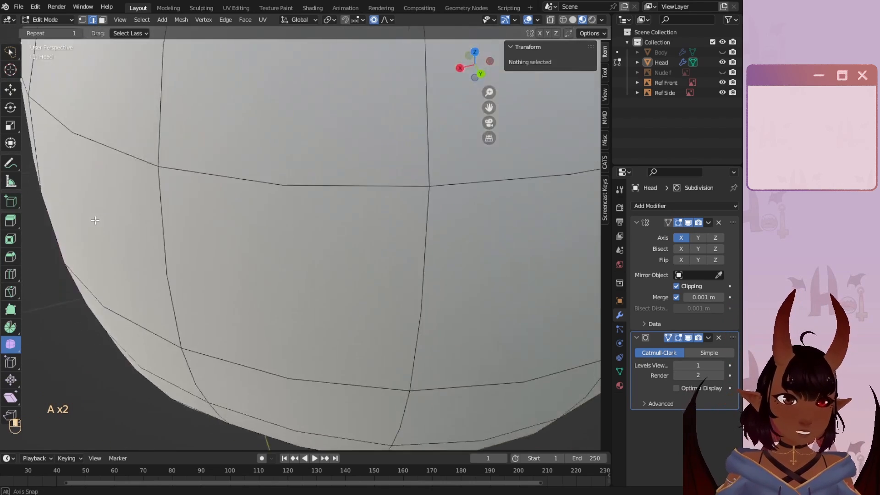
pyautogui.scroll(2, 95, 221)
pyautogui.moveTo(118, 186); pyautogui.dragTo(124, 169, button='middle')
pyautogui.scroll(6, 211, 188)
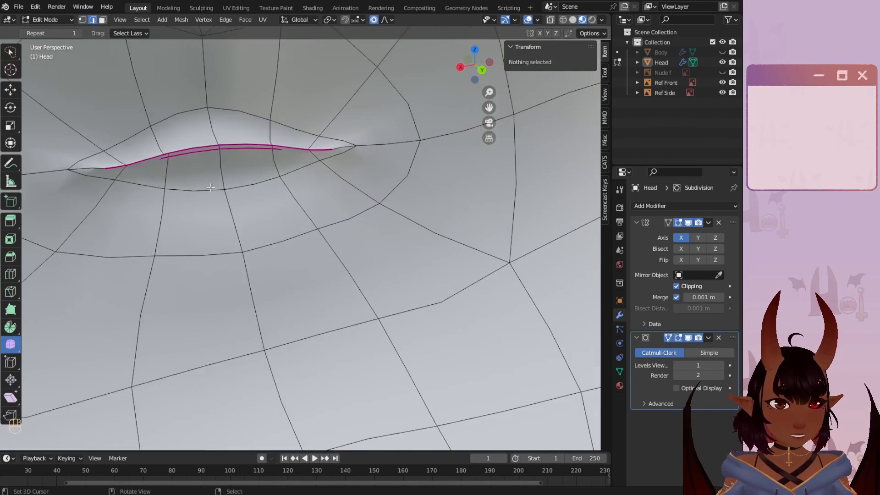
pyautogui.scroll(2, 210, 187)
pyautogui.moveTo(210, 187); pyautogui.dragTo(275, 207, button='middle')
pyautogui.keyDown('alt'); pyautogui.click(275, 207); pyautogui.keyUp('alt')
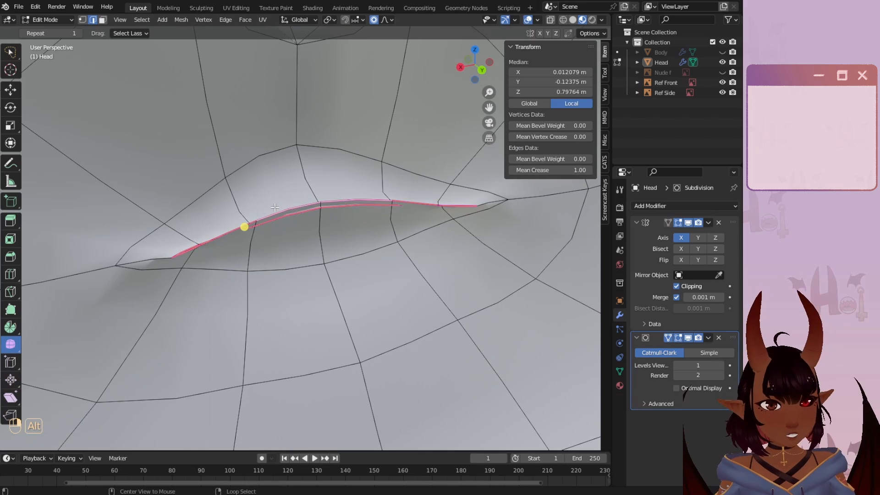
pyautogui.scroll(-2, 274, 207)
pyautogui.moveTo(220, 215); pyautogui.dragTo(278, 199, button='middle')
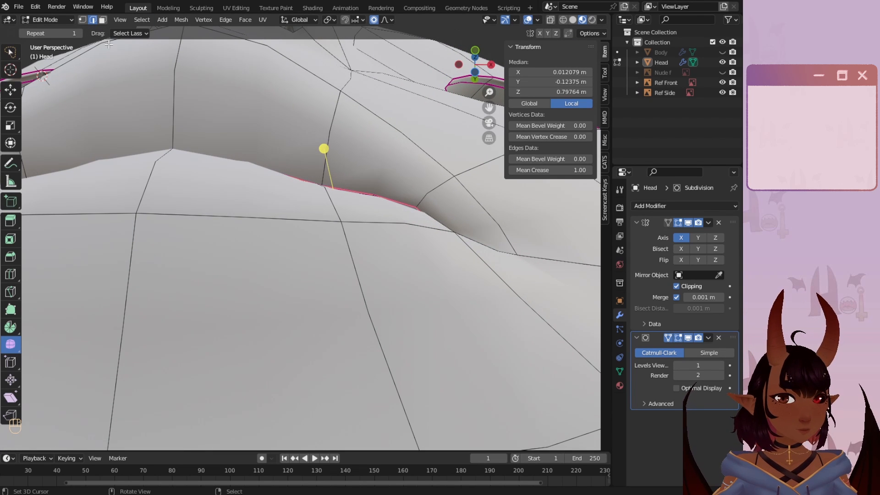
pyautogui.click(13, 7)
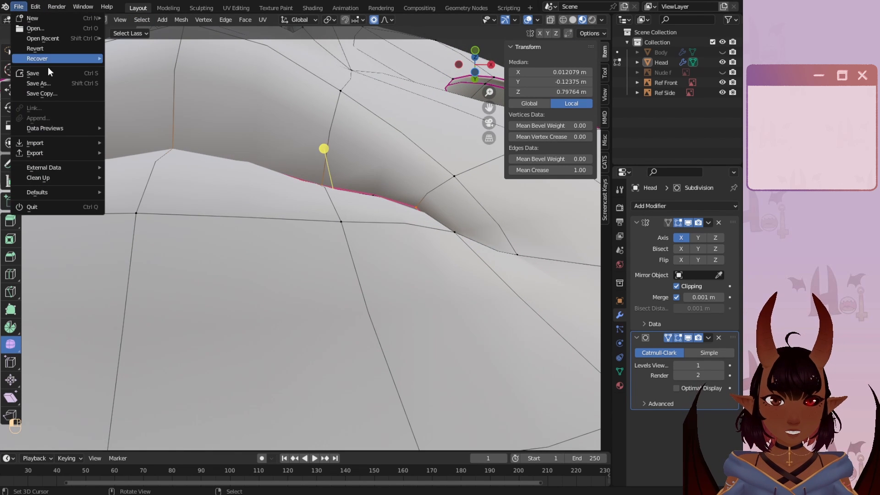
pyautogui.click(28, 73)
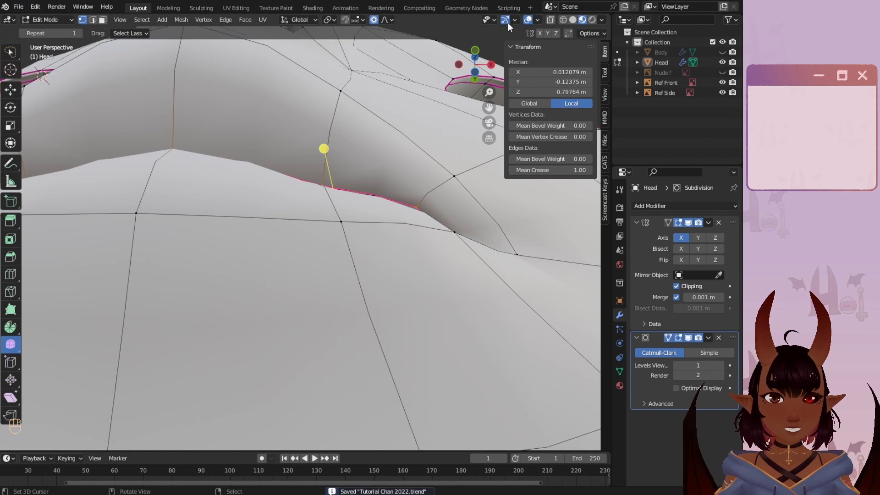
# - Turn on X-ray display and select the lip line vertex near the mouth corner
pyautogui.click(551, 20)
pyautogui.moveTo(350, 181); pyautogui.dragTo(367, 189, button='middle')
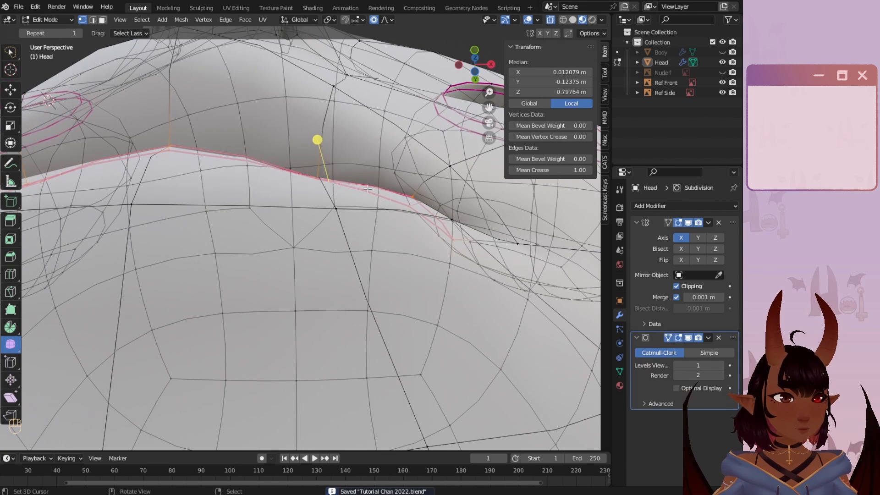
pyautogui.click(423, 189)
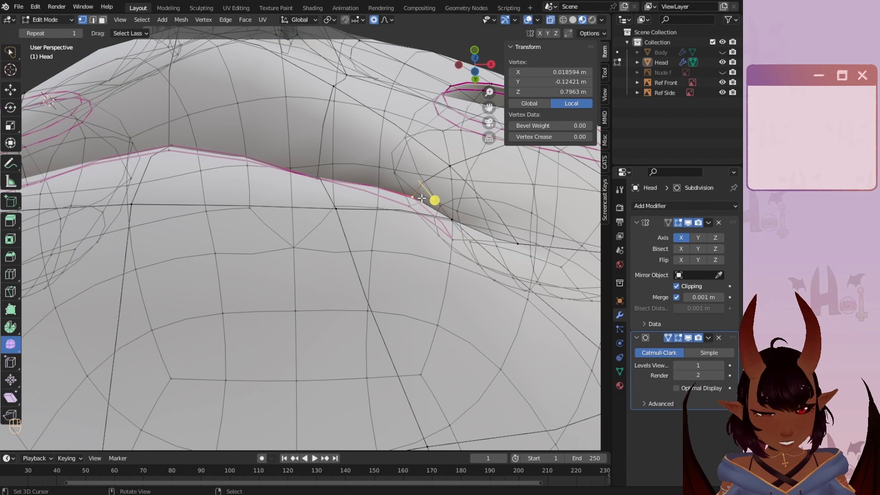
# - Try to move the mouth corner vertex inward along X with smooth proportional editing at a size of about 0.015 m
pyautogui.press('g')
pyautogui.press('x')
pyautogui.scroll(4, 406, 202)
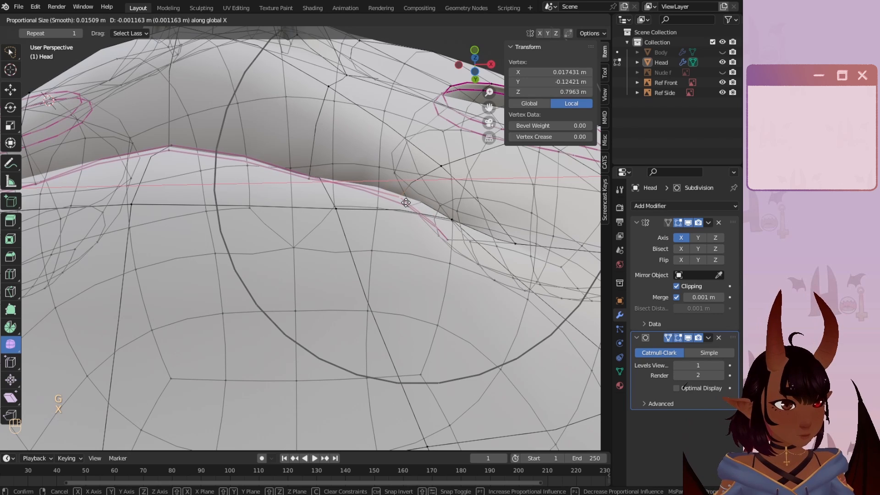
pyautogui.click(407, 202)
pyautogui.hotkey('ctrl', 'z')
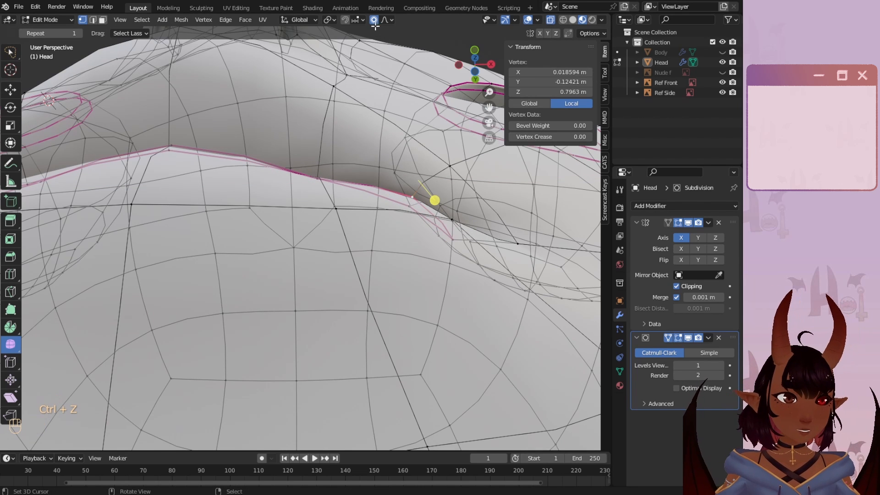
# - With proportional editing off, move the mouth corner vertex inward to X 0.017546 m and 0.000825 m back along Y
pyautogui.press('g')
pyautogui.press('x')
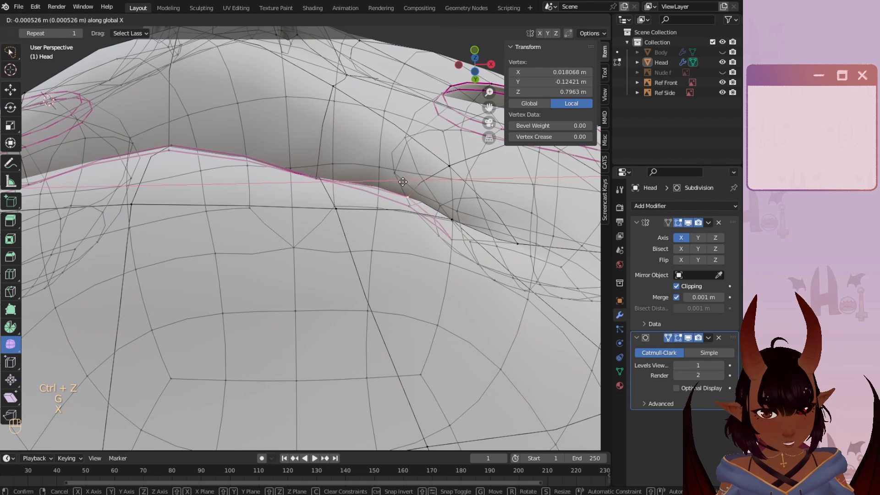
pyautogui.click(396, 182)
pyautogui.press('g')
pyautogui.press('y')
pyautogui.click(422, 222)
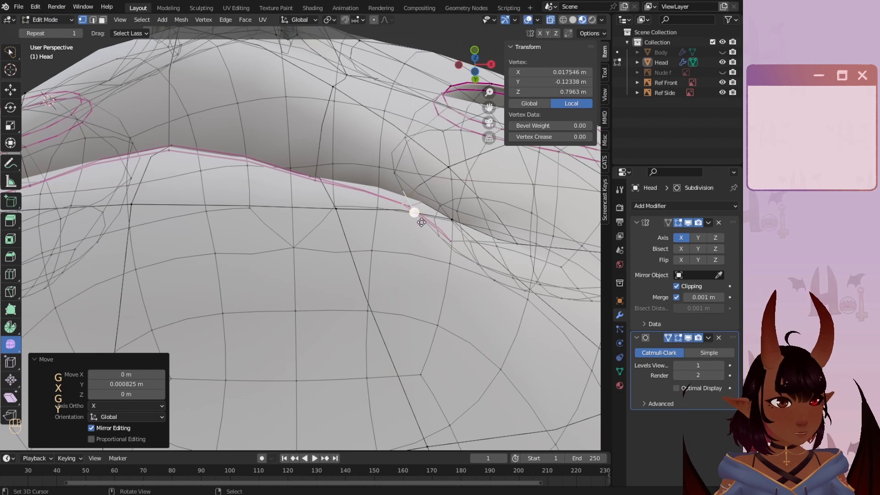
# - Select the lip line vertices between the mouth's center and corner and move them -0.002222 m along Y
pyautogui.moveTo(291, 183); pyautogui.dragTo(288, 178)
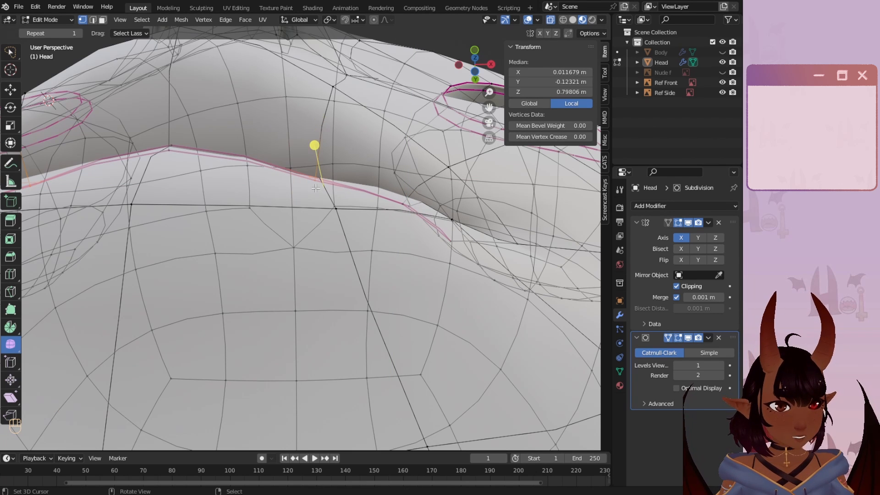
pyautogui.press('g')
pyautogui.press('y')
pyautogui.click(317, 189)
# - In front view, select the lip line vertices between the mouth's center and corner and move them -0.001823 m along Z
pyautogui.moveTo(316, 189); pyautogui.dragTo(266, 210, button='middle')
pyautogui.press('KP_1')
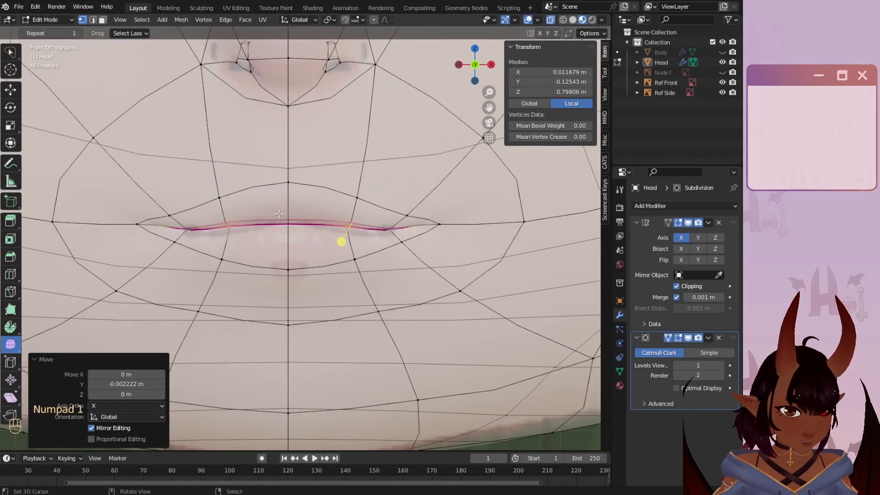
pyautogui.scroll(3, 279, 213)
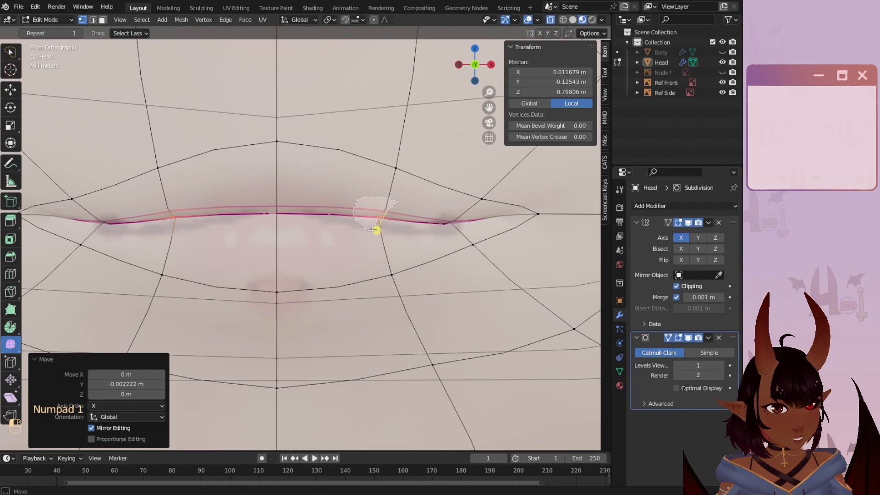
pyautogui.moveTo(374, 230); pyautogui.dragTo(387, 219)
pyautogui.press('g')
pyautogui.press('z')
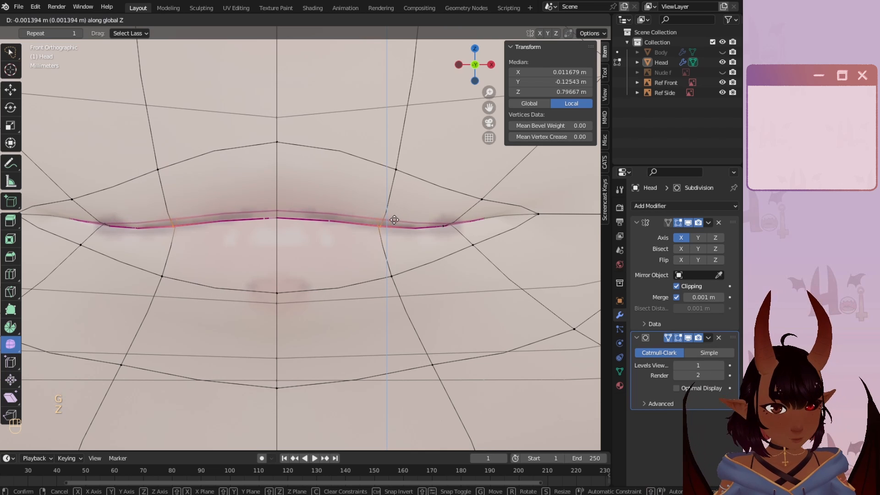
pyautogui.click(394, 223)
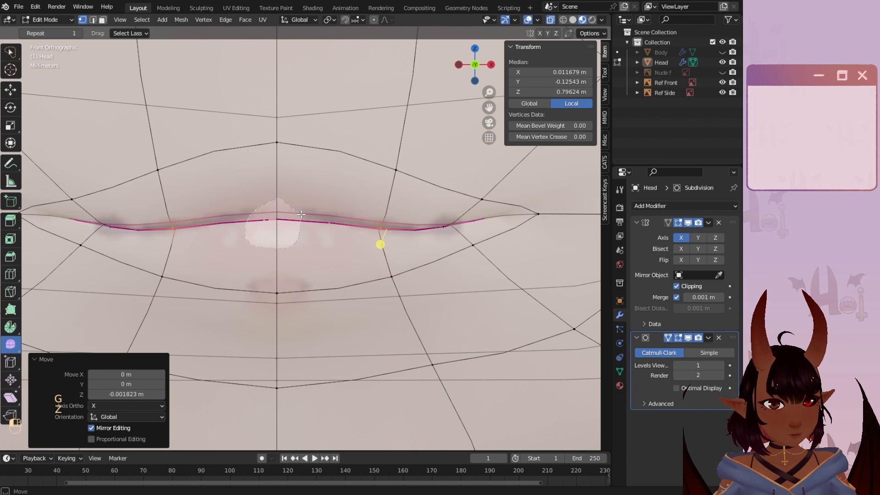
# - Select the lip line vertices at the mouth's center and move them up 0.000804 m along Z
pyautogui.moveTo(301, 214); pyautogui.dragTo(295, 207)
pyautogui.press('g')
pyautogui.press('z')
pyautogui.click(437, 220)
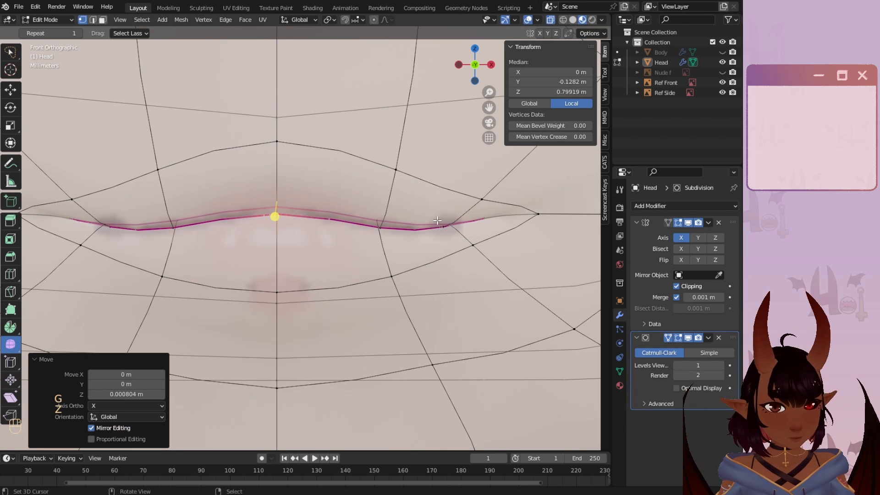
# - Move the lip line vertices near the mouth corner and the outer corner vertex inward and slightly down to follow the reference
pyautogui.click(460, 228)
pyautogui.press('g')
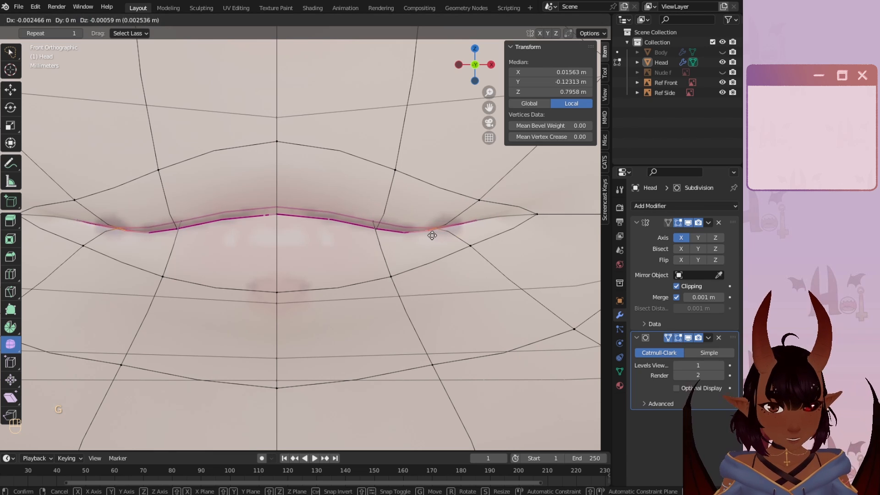
pyautogui.click(411, 236)
pyautogui.click(477, 222)
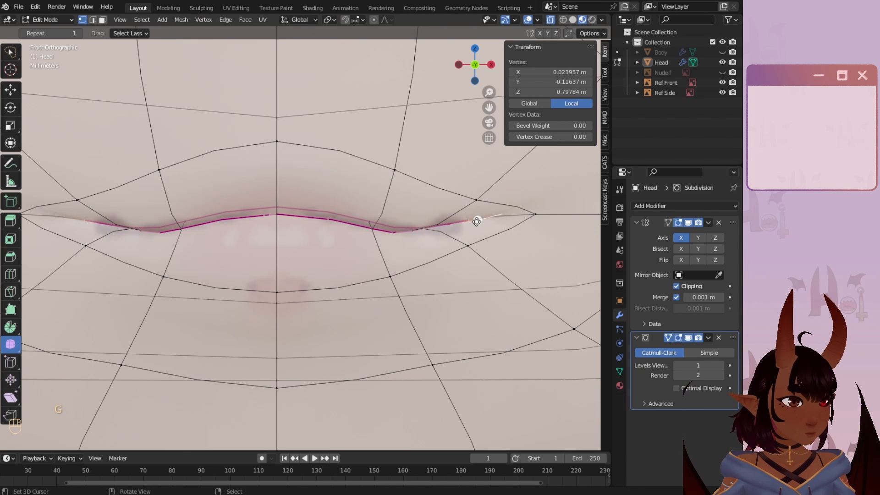
pyautogui.press('g')
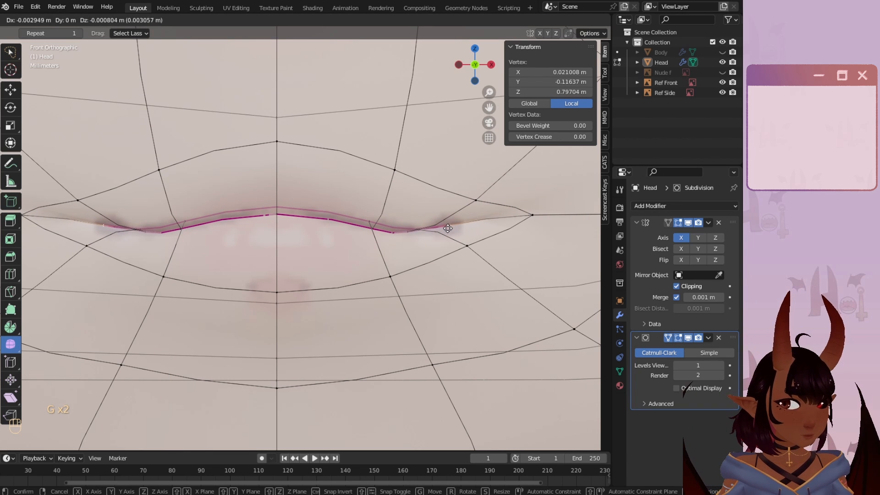
pyautogui.click(448, 233)
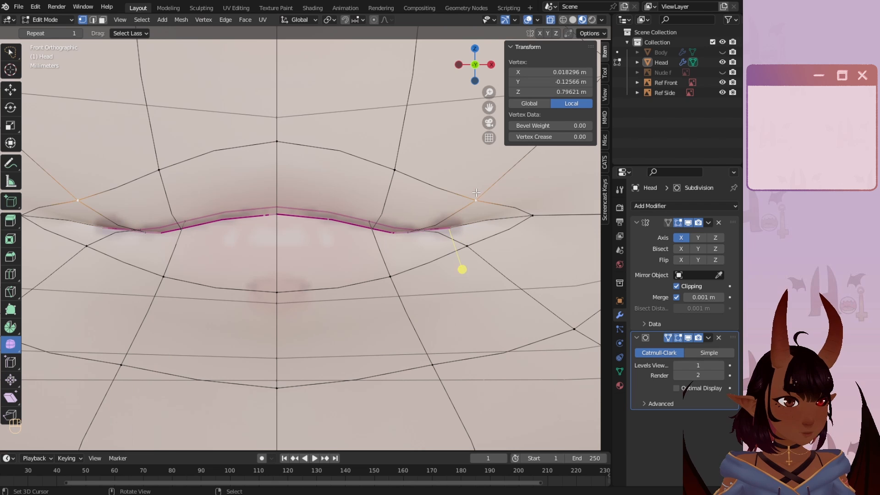
# - Slide the upper lip vertex near the mouth corner outward, and move it 0.000483 m along X and 0.001716 m along Z
pyautogui.click(476, 194)
pyautogui.press('g')
pyautogui.press('g')
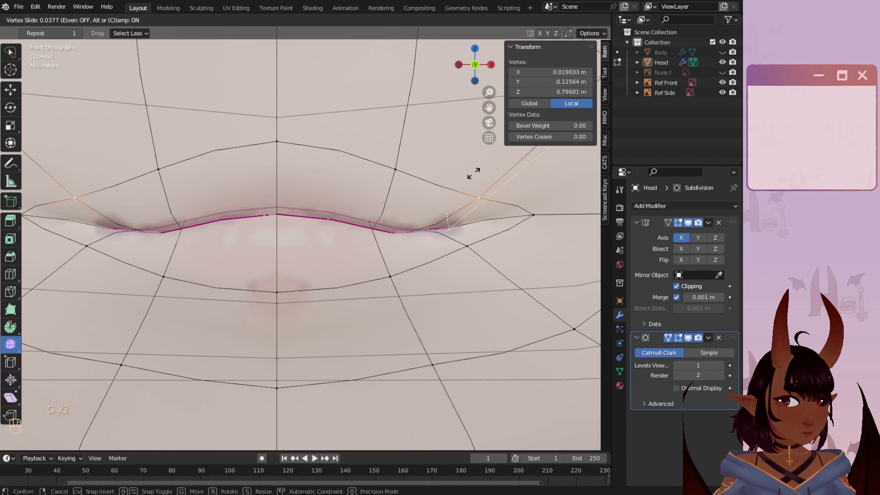
pyautogui.click(472, 174)
pyautogui.press('g')
pyautogui.click(476, 174)
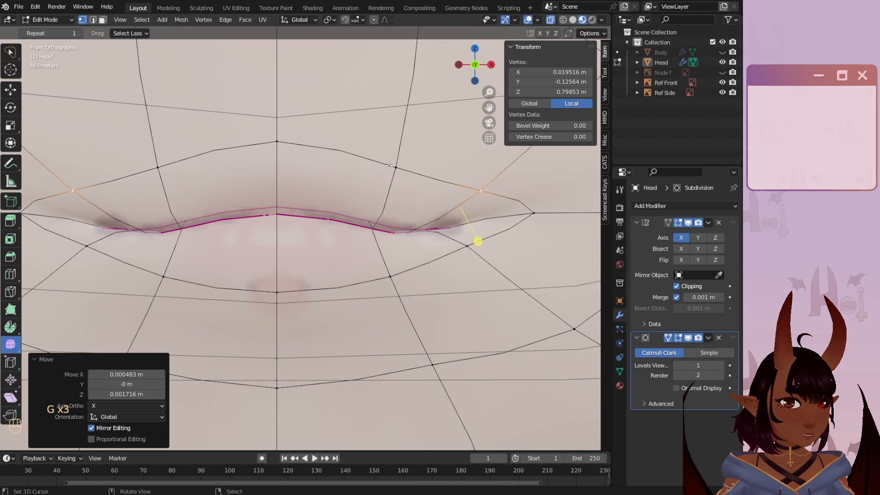
# - Raise the upper lip's middle vertex slightly and move the lower lip vertex near the corner -0.000643 m along X and -0.001394 m along Z
pyautogui.click(393, 161)
pyautogui.press('g')
pyautogui.click(393, 155)
pyautogui.click(468, 250)
pyautogui.press('g')
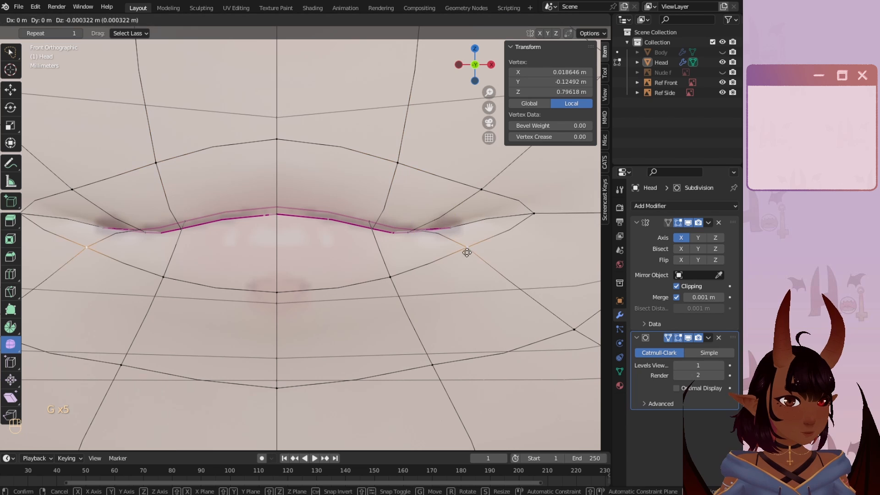
pyautogui.click(461, 261)
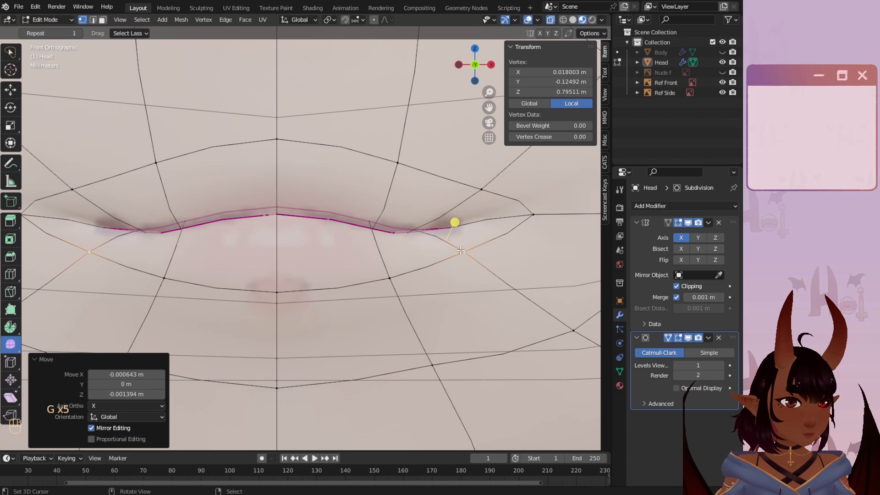
# - Nudge the lip line vertex near the corner, and move the neighboring inner one 0.000054 m along X and 0.000375 m along Z
pyautogui.click(417, 229)
pyautogui.press('g')
pyautogui.click(415, 233)
pyautogui.rightClick(374, 228)
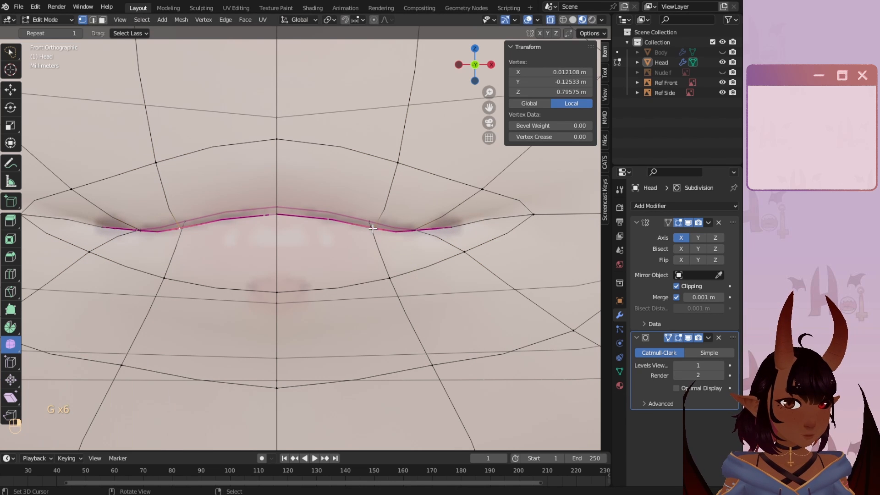
pyautogui.press('g')
pyautogui.click(374, 225)
# - Deselect all vertices and save the file
pyautogui.scroll(-6, 377, 246)
pyautogui.moveTo(377, 246)
pyautogui.mouseDown(button='middle')
pyautogui.moveTo(377, 207)
pyautogui.moveTo(379, 309)
pyautogui.moveTo(381, 280)
pyautogui.moveTo(344, 261)
pyautogui.moveTo(429, 255)
pyautogui.moveTo(373, 212)
pyautogui.moveTo(372, 261)
pyautogui.mouseUp(button='middle')
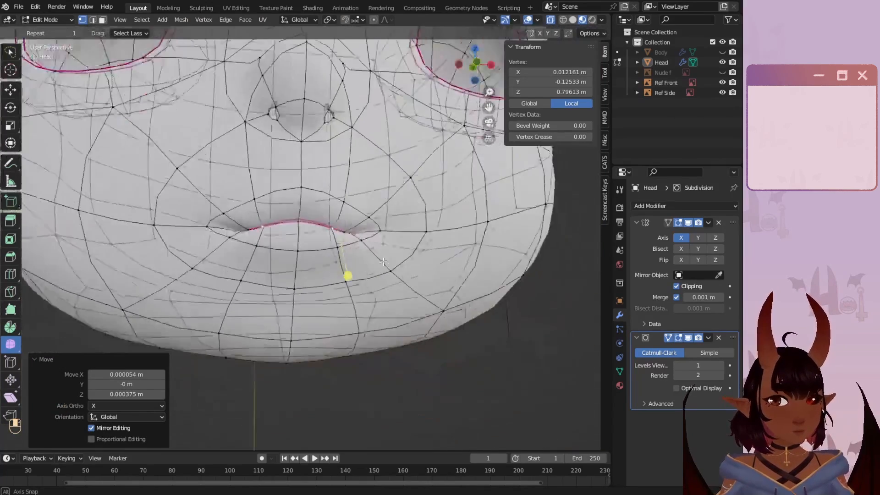
pyautogui.scroll(-4, 373, 262)
pyautogui.press('a')
pyautogui.press('a')
pyautogui.click(21, 7)
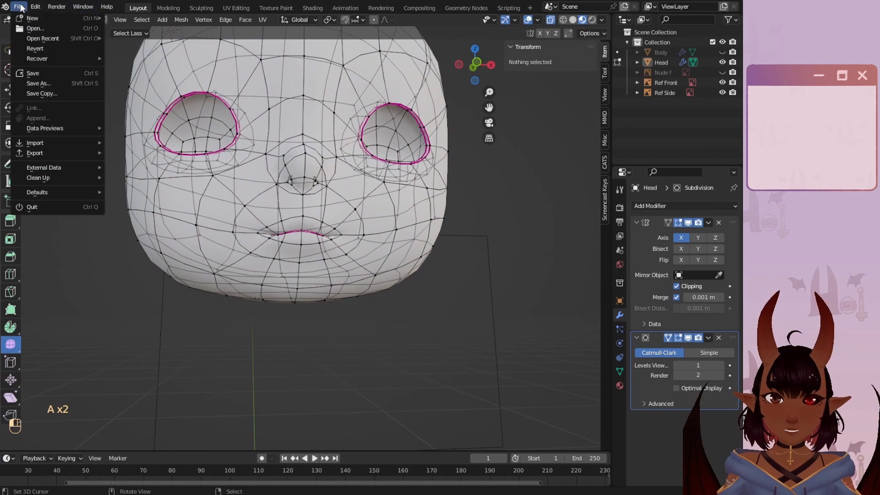
pyautogui.click(37, 73)
# - Select the creased lip line edge loop and extrude it 0.012494 m back along Y into the head
pyautogui.scroll(6, 304, 221)
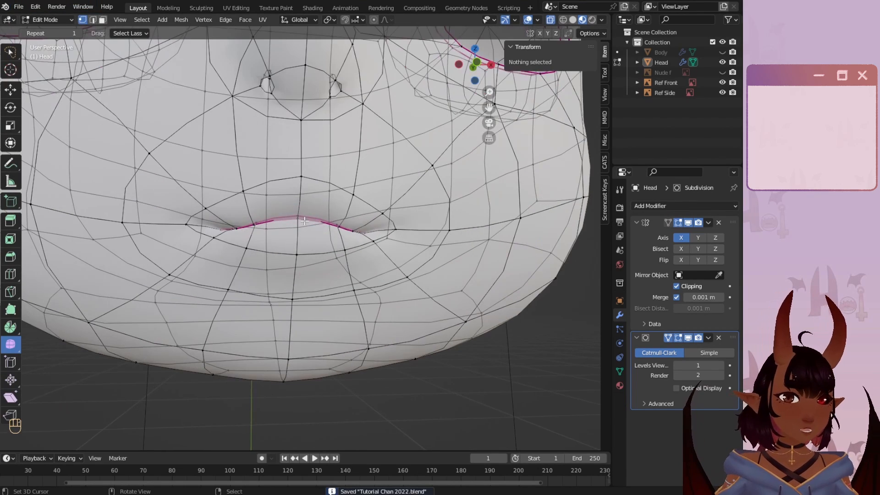
pyautogui.keyDown('alt'); pyautogui.click(305, 221); pyautogui.keyUp('alt')
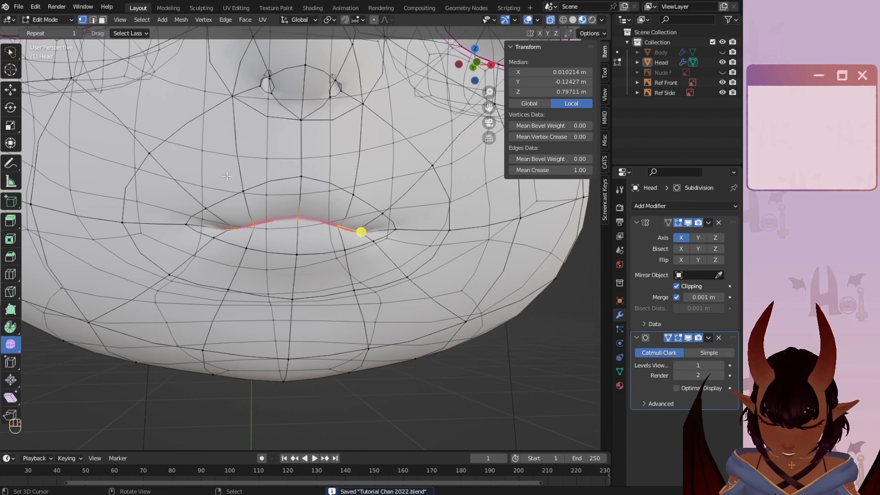
pyautogui.moveTo(227, 176); pyautogui.dragTo(368, 223, button='middle')
pyautogui.scroll(3, 368, 224)
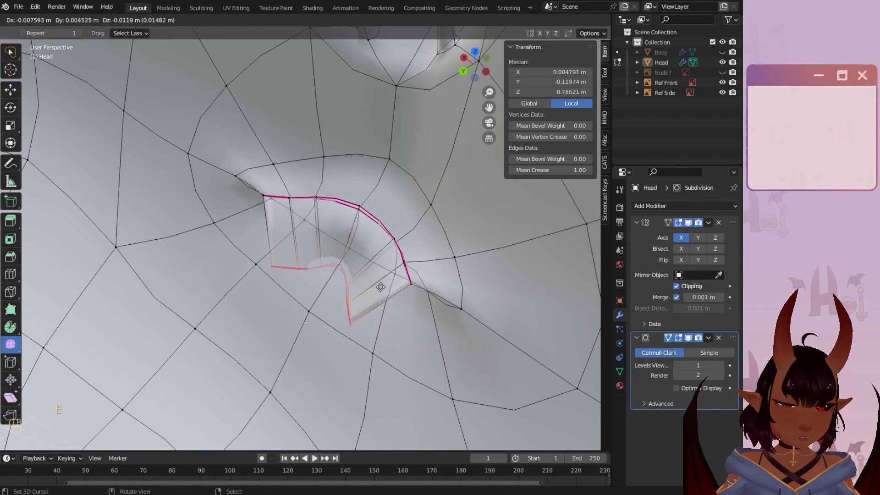
pyautogui.click(328, 256)
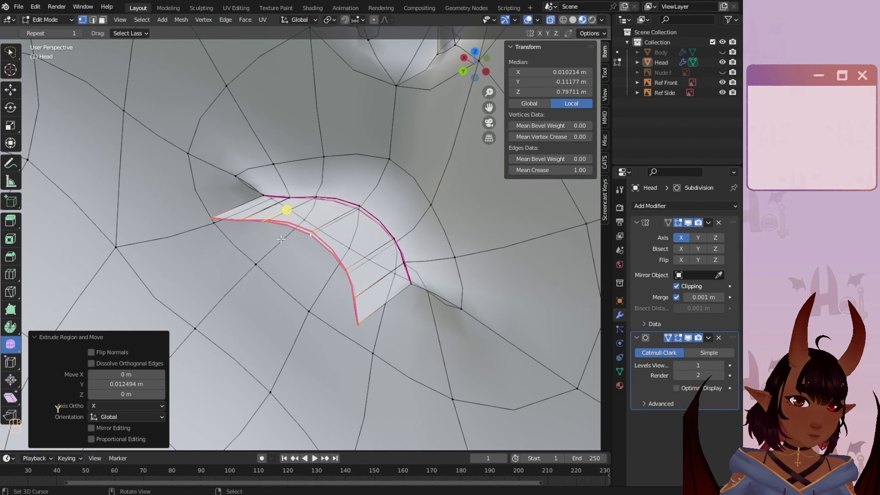
# - Hide the mesh part that gets in the way of inspecting the extruded lip strip from inside the head
pyautogui.moveTo(327, 256); pyautogui.dragTo(255, 235, button='middle')
pyautogui.rightClick(264, 92)
pyautogui.press('h')
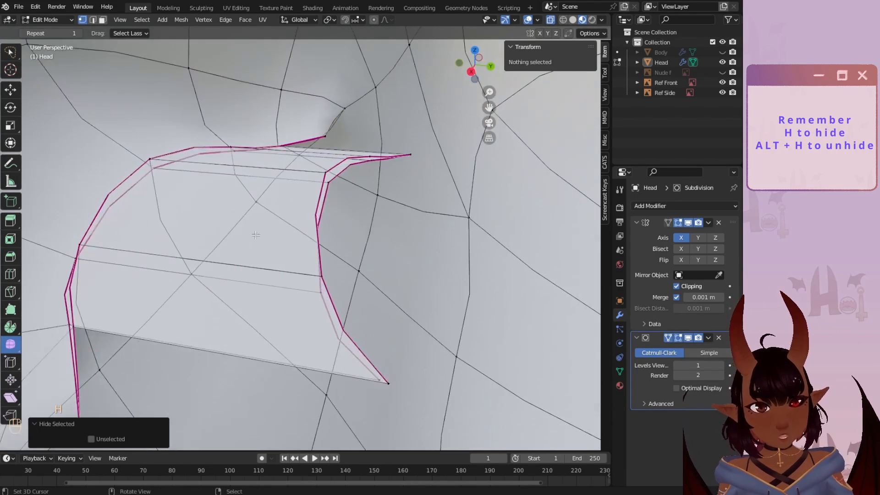
pyautogui.moveTo(87, 203); pyautogui.dragTo(194, 104, button='middle')
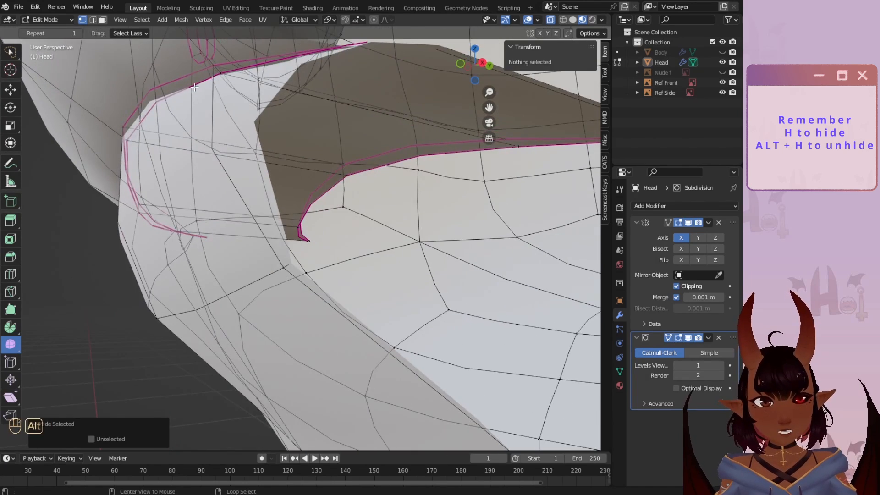
pyautogui.keyDown('alt'); pyautogui.middleClick(195, 87); pyautogui.keyUp('alt')
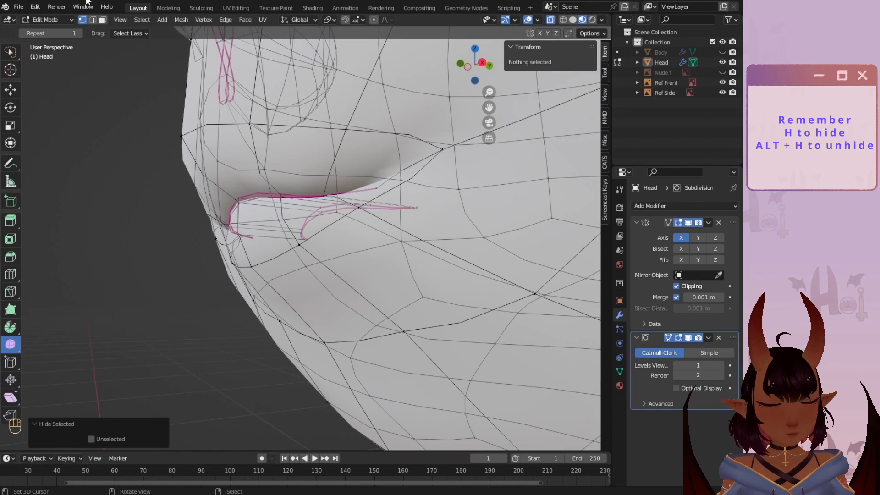
# - In face select mode, select the faces around the mouth corner and hide them
pyautogui.click(103, 20)
pyautogui.scroll(-3, 366, 181)
pyautogui.moveTo(366, 181); pyautogui.dragTo(387, 192, button='middle')
pyautogui.scroll(2, 381, 195)
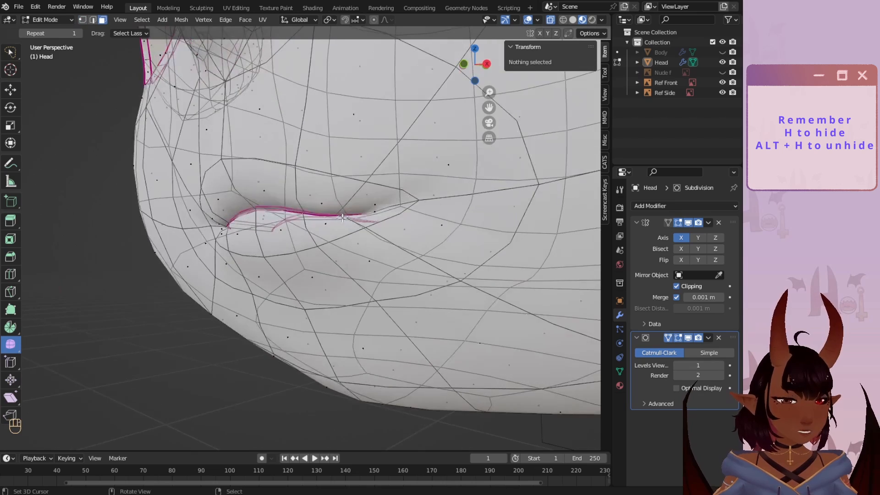
pyautogui.rightClick(380, 197)
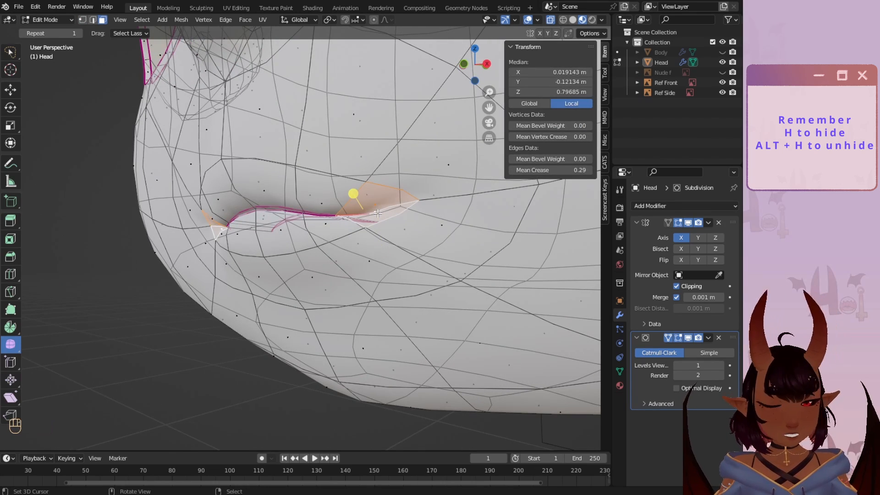
pyautogui.press('h')
# - Select the upper lip's face loop together with the upper layer of the extruded mouth strip
pyautogui.moveTo(265, 203); pyautogui.dragTo(408, 204, button='middle')
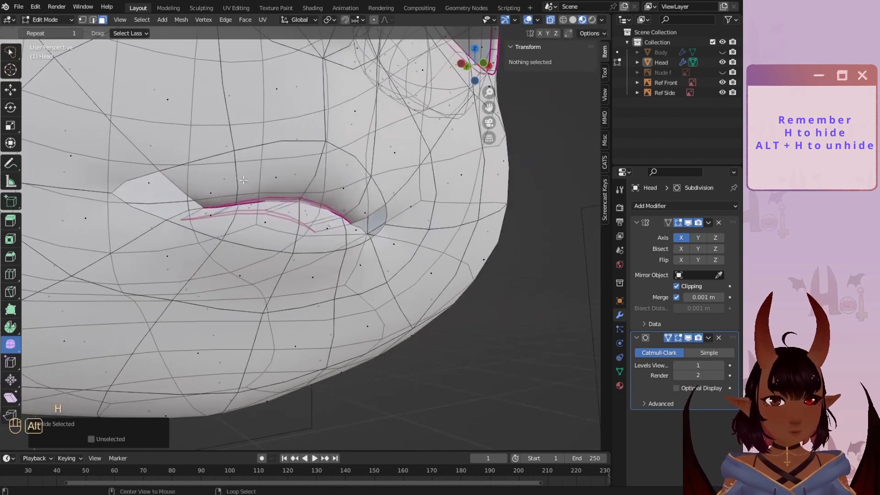
pyautogui.keyDown('alt'); pyautogui.rightClick(244, 180); pyautogui.keyUp('alt')
pyautogui.scroll(2, 244, 179)
pyautogui.moveTo(145, 183); pyautogui.dragTo(166, 220, button='middle')
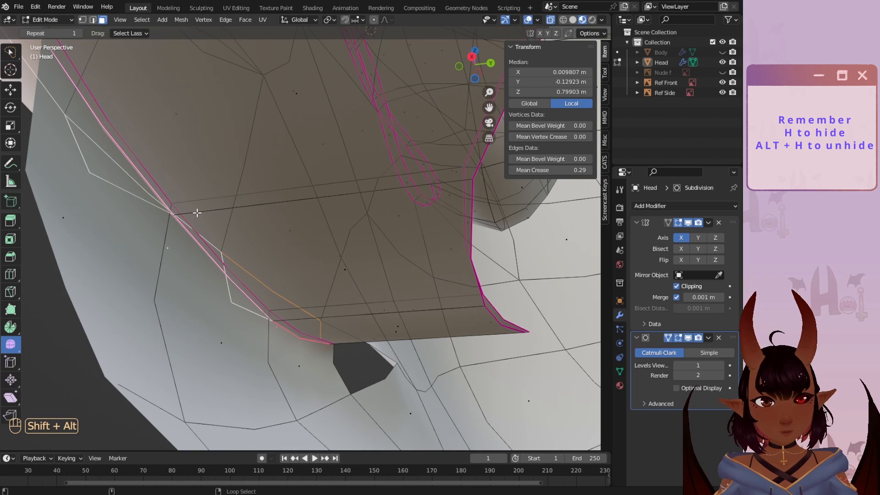
pyautogui.moveTo(222, 207); pyautogui.dragTo(257, 226, button='middle')
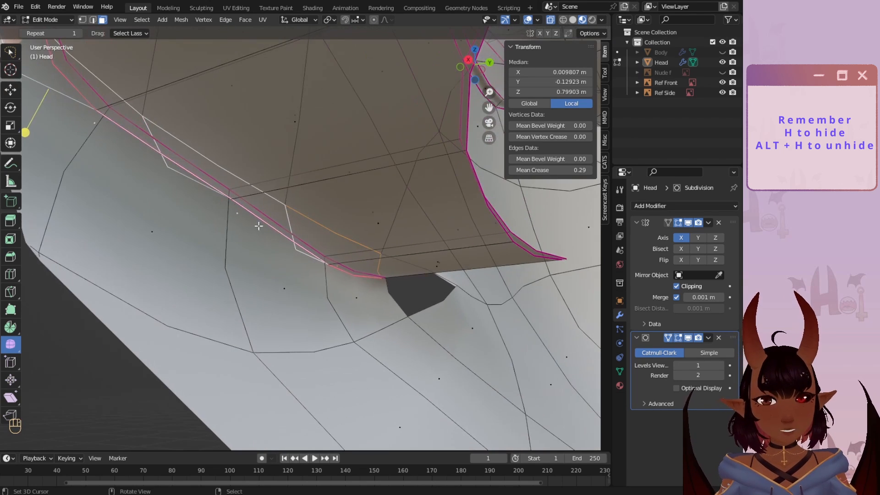
pyautogui.keyDown('shift'); pyautogui.moveTo(131, 157); pyautogui.dragTo(110, 201, button='middle'); pyautogui.keyUp('shift')
pyautogui.keyDown('alt'); pyautogui.keyDown('shift'); pyautogui.click(160, 157); pyautogui.keyUp('shift'); pyautogui.keyUp('alt')
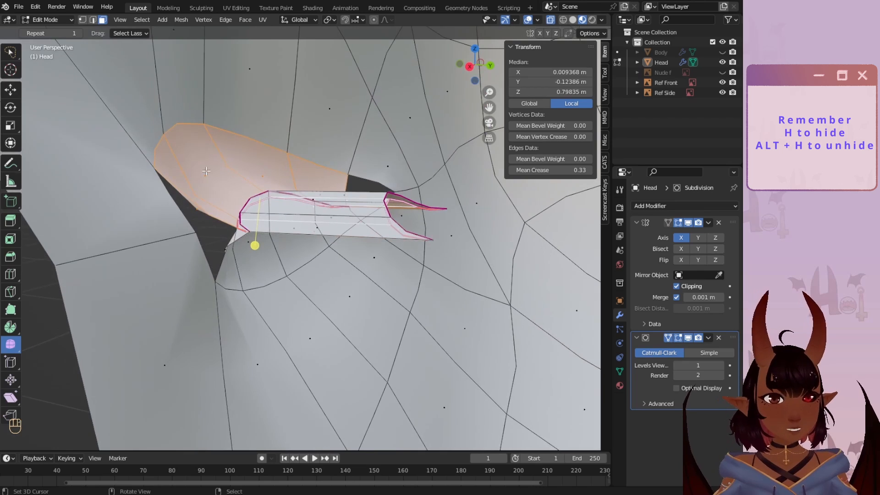
pyautogui.press('g')
pyautogui.rightClick(250, 123)
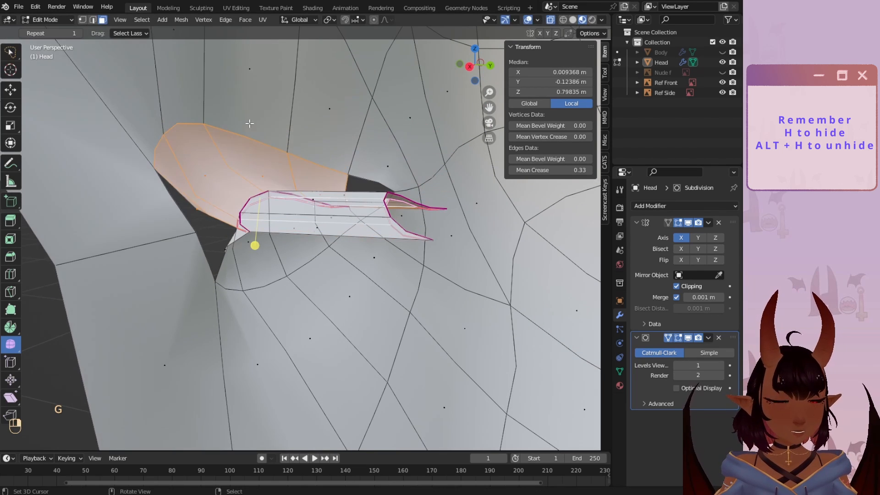
# - In vertex select mode, select only the back edge vertices of the mouth strip's upper layer and raise them about 0.006 m along Z
pyautogui.keyDown('shift'); pyautogui.moveTo(256, 171); pyautogui.dragTo(196, 186, button='middle'); pyautogui.keyUp('shift')
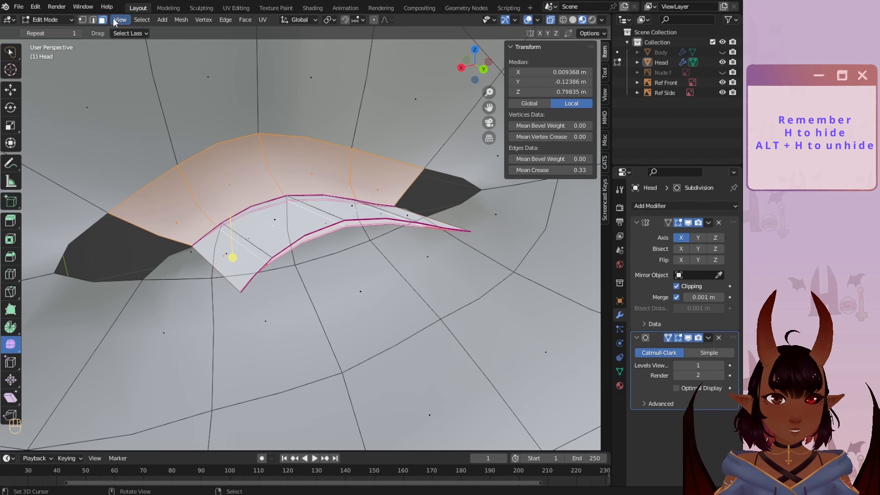
pyautogui.moveTo(344, 140); pyautogui.dragTo(335, 165, button='middle')
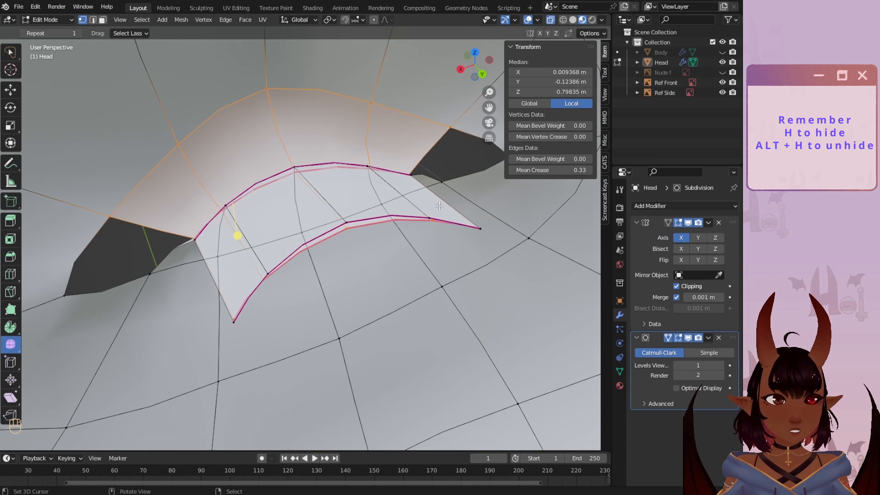
pyautogui.moveTo(440, 206); pyautogui.dragTo(431, 202, button='middle')
pyautogui.moveTo(467, 149)
pyautogui.keyDown('ctrl'); pyautogui.mouseDown()
pyautogui.moveTo(171, 92)
pyautogui.moveTo(109, 250)
pyautogui.moveTo(252, 242)
pyautogui.mouseUp(); pyautogui.keyUp('ctrl')
pyautogui.keyDown('ctrl'); pyautogui.moveTo(324, 198); pyautogui.dragTo(323, 198); pyautogui.keyUp('ctrl')
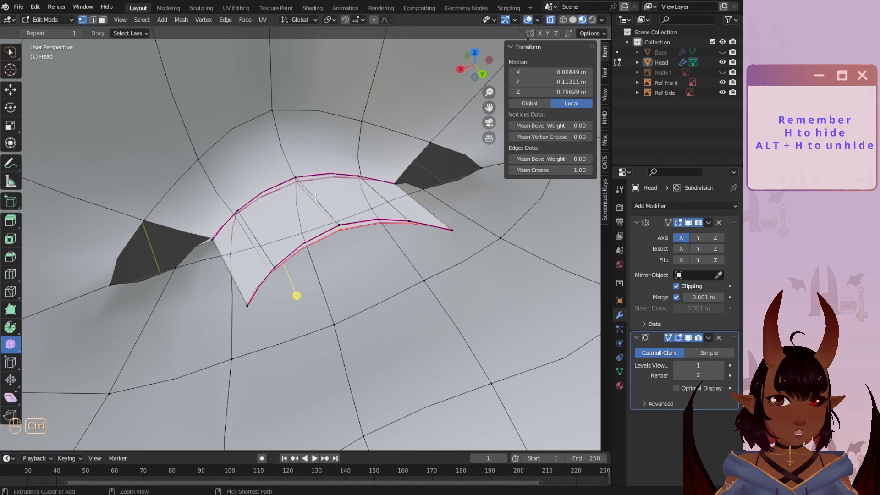
pyautogui.moveTo(323, 198); pyautogui.dragTo(229, 191, button='middle')
pyautogui.press('g')
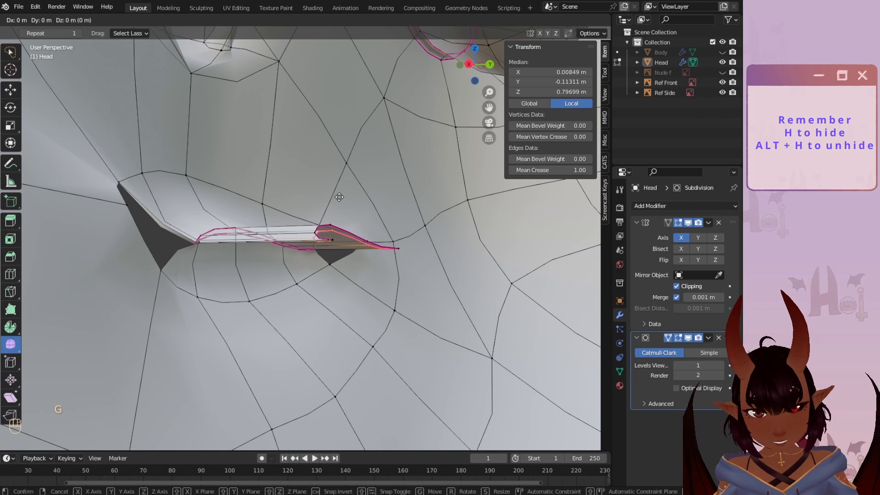
pyautogui.press('z')
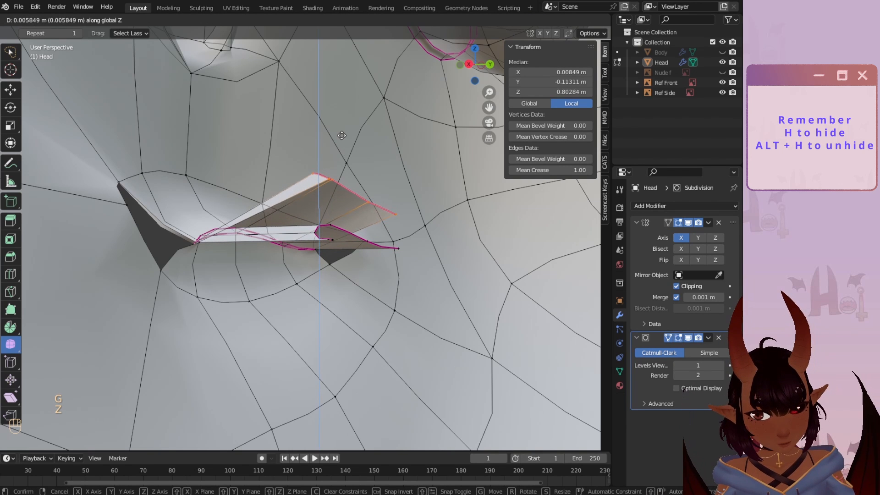
pyautogui.click(406, 195)
# - Select the back edge loop of the mouth strip's lower layer and move it down 0.005154 m along Z
pyautogui.moveTo(406, 196); pyautogui.dragTo(354, 231, button='middle')
pyautogui.keyDown('alt'); pyautogui.rightClick(336, 223); pyautogui.keyUp('alt')
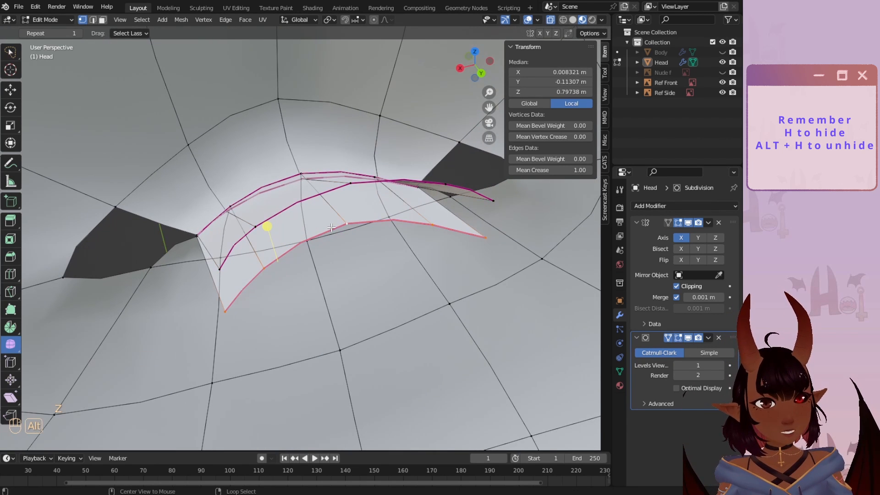
pyautogui.press('g')
pyautogui.press('z')
pyautogui.click(331, 266)
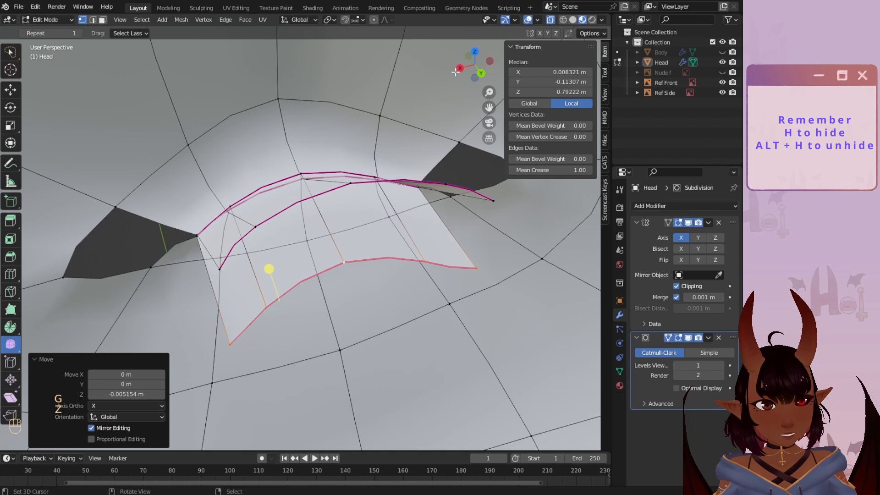
# - From the back view, lower the centre vertex of the lower strip's back edge along Z so the edge curves downward
pyautogui.click(480, 74)
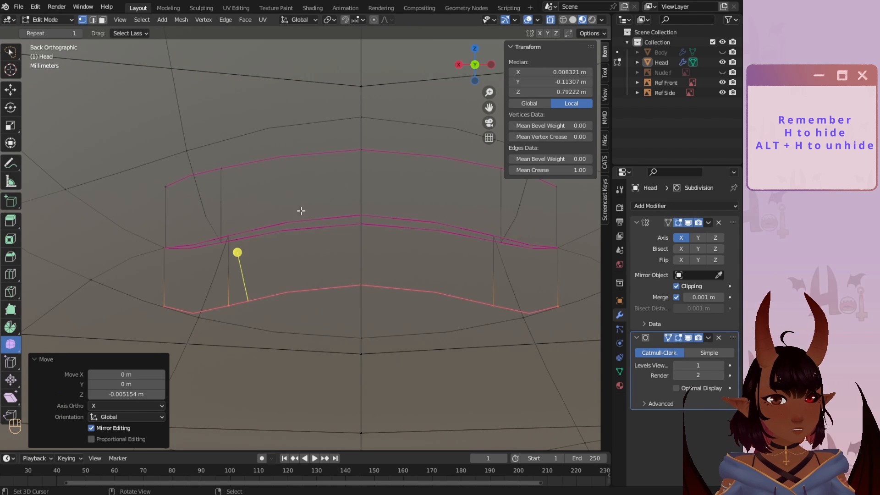
pyautogui.keyDown('shift'); pyautogui.moveTo(301, 211); pyautogui.dragTo(165, 187, button='middle'); pyautogui.keyUp('shift')
pyautogui.click(300, 268)
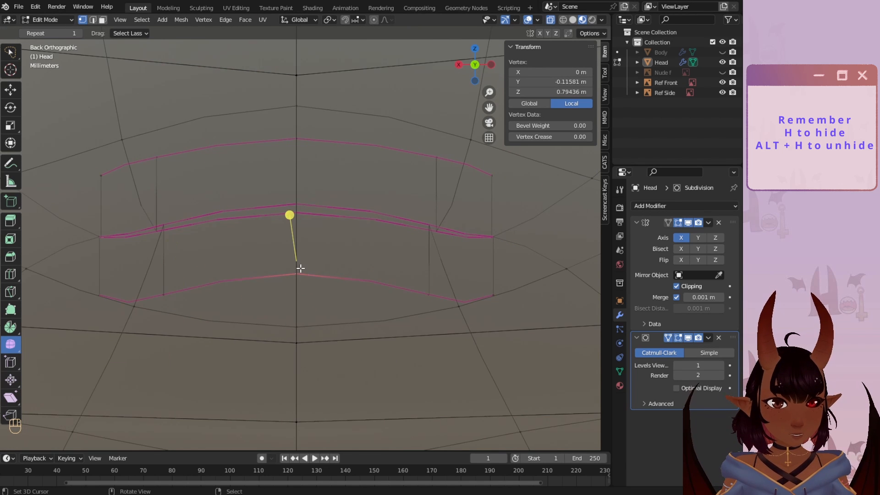
pyautogui.press('g')
pyautogui.press('z')
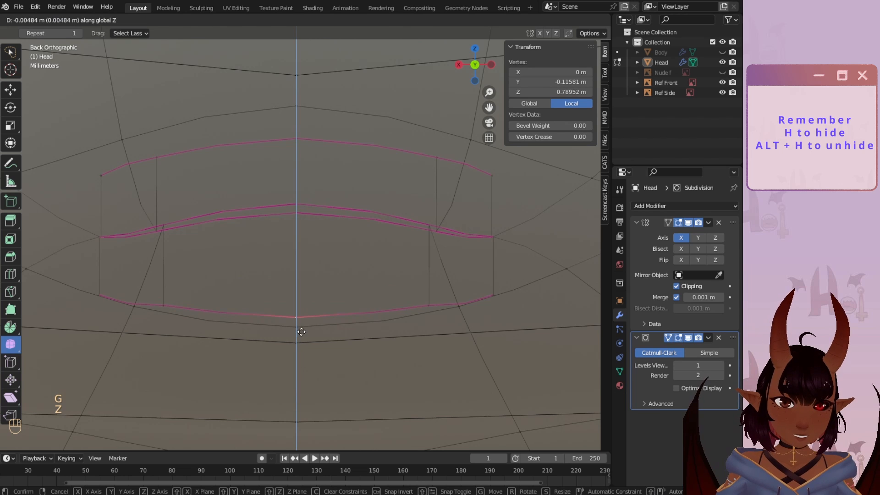
pyautogui.click(302, 338)
# - Round the lower back edge by moving its side vertex down 0.001191 m along Z and raising its corner vertex
pyautogui.rightClick(424, 303)
pyautogui.press('g')
pyautogui.press('z')
pyautogui.click(426, 315)
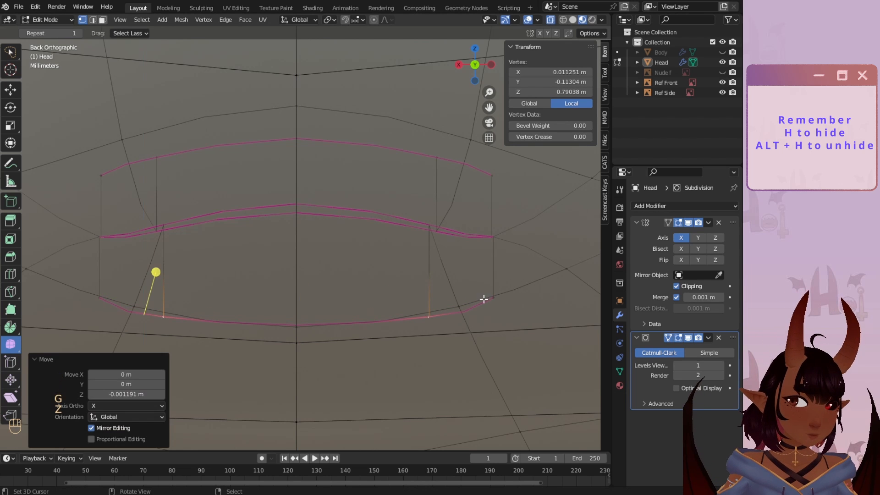
pyautogui.rightClick(489, 299)
pyautogui.press('g')
pyautogui.press('z')
pyautogui.click(503, 269)
# - Raise the side and centre vertices of the upper strip's back edge along Z to form a rounded arch
pyautogui.rightClick(183, 155)
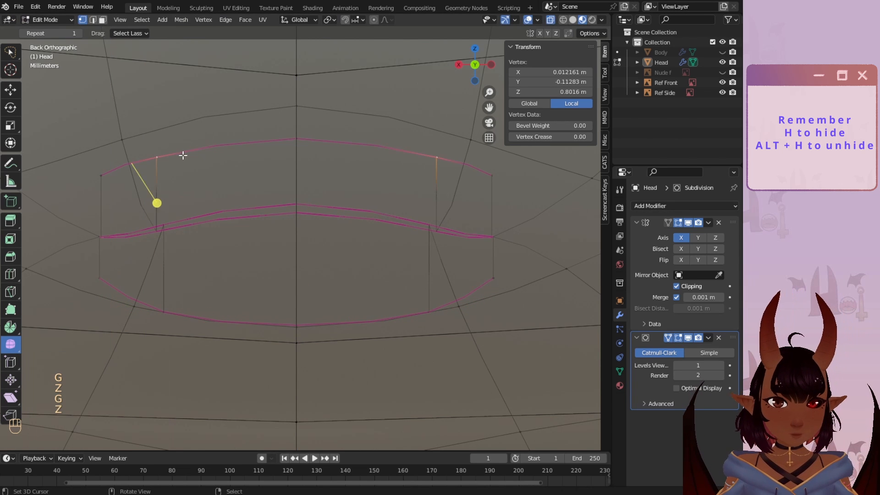
pyautogui.press('g')
pyautogui.press('z')
pyautogui.click(180, 120)
pyautogui.rightClick(296, 127)
pyautogui.press('g')
pyautogui.press('z')
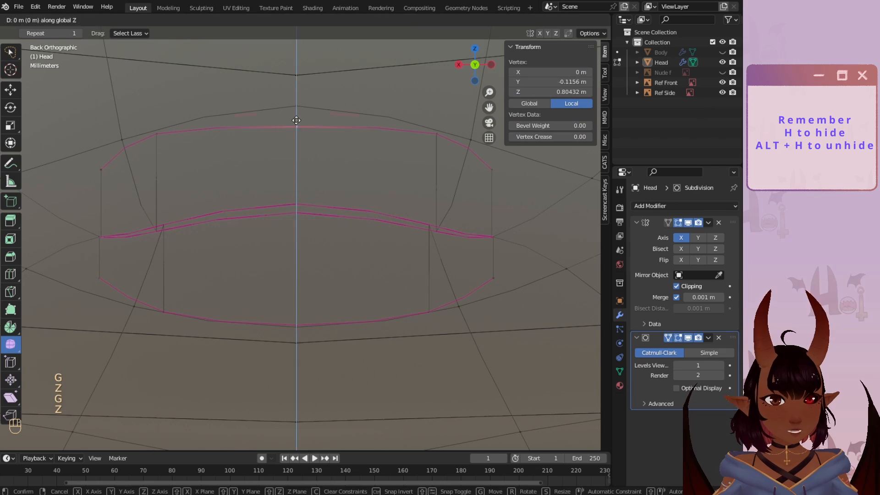
pyautogui.click(299, 76)
# - Reveal the hidden mesh and flatten the mouth opening's back edge loop by scaling it to 0.170 along Y
pyautogui.moveTo(137, 194); pyautogui.dragTo(413, 37, button='middle')
pyautogui.hotkey('alt', 'h')
pyautogui.click(475, 63)
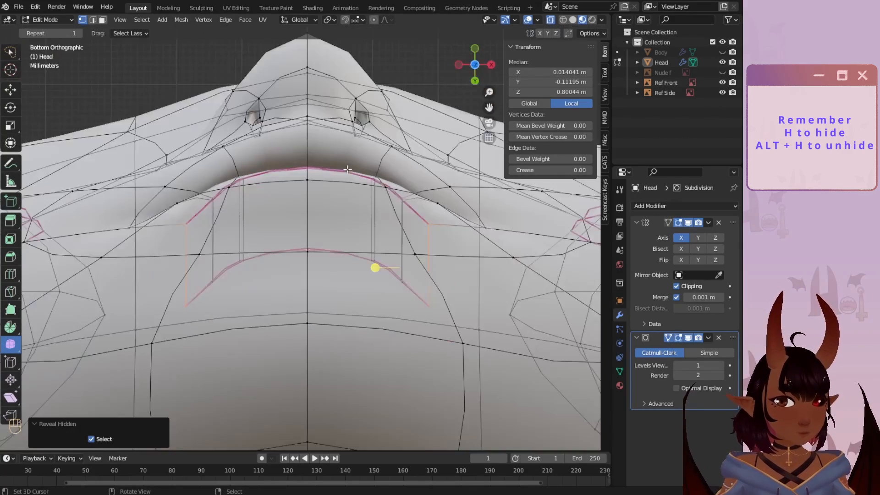
pyautogui.moveTo(257, 160); pyautogui.dragTo(338, 238, button='middle')
pyautogui.keyDown('alt'); pyautogui.click(304, 216); pyautogui.keyUp('alt')
pyautogui.press('s')
pyautogui.press('y')
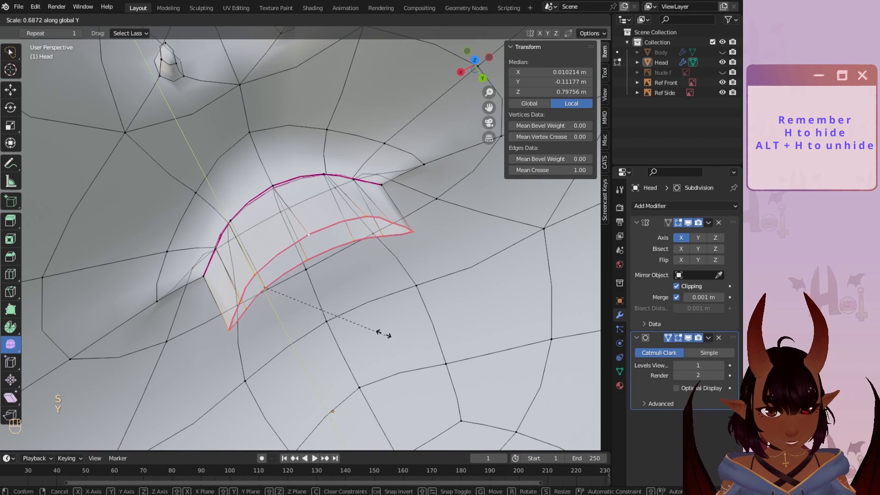
pyautogui.click(299, 299)
# - Extrude the flattened back edge loop about 0.014 m further into the head along Y
pyautogui.moveTo(299, 299); pyautogui.dragTo(248, 243, button='middle')
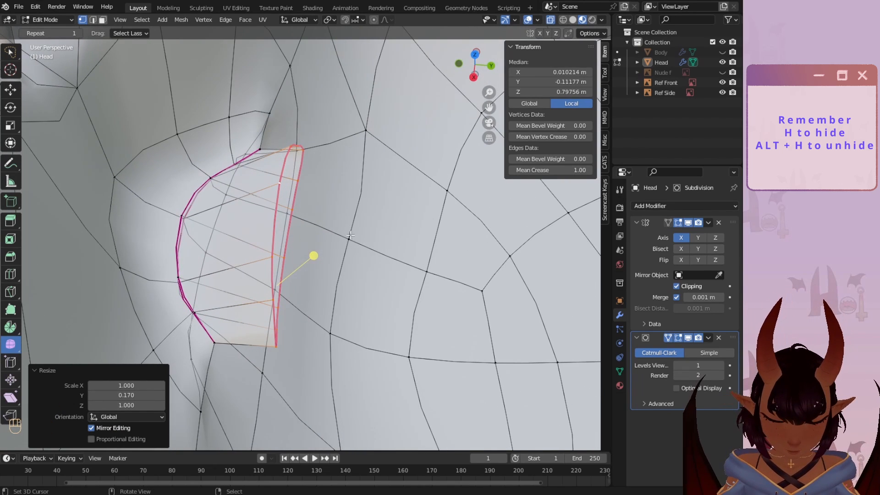
pyautogui.press('e')
pyautogui.press('y')
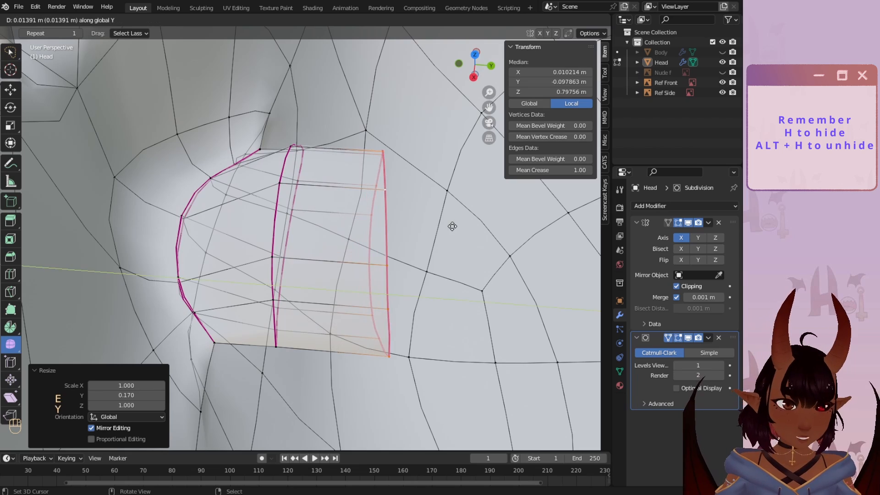
pyautogui.click(457, 227)
# - Add the middle edge loop of the mouth tube to the selected back loop and set their mean crease to 0.00
pyautogui.moveTo(458, 227); pyautogui.dragTo(327, 180, button='middle')
pyautogui.moveTo(301, 211); pyautogui.dragTo(311, 200, button='middle')
pyautogui.keyDown('alt'); pyautogui.keyDown('shift'); pyautogui.click(271, 199); pyautogui.keyUp('shift'); pyautogui.keyUp('alt')
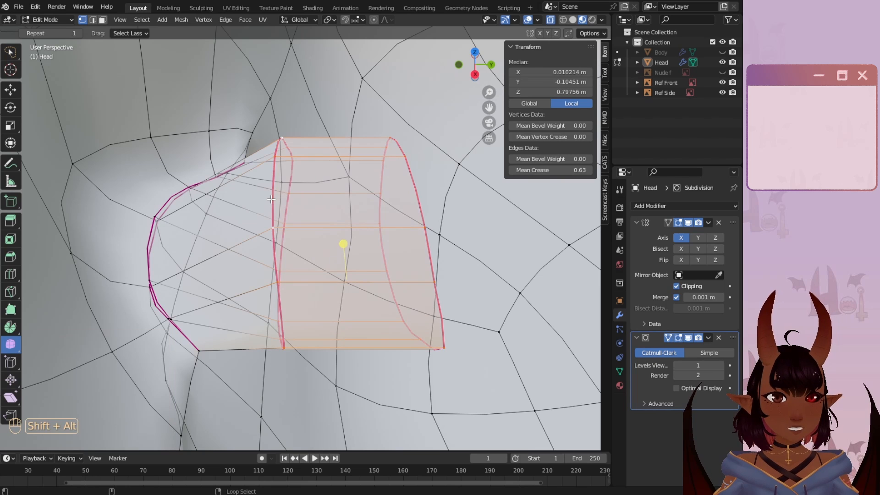
pyautogui.moveTo(543, 170); pyautogui.dragTo(505, 170)
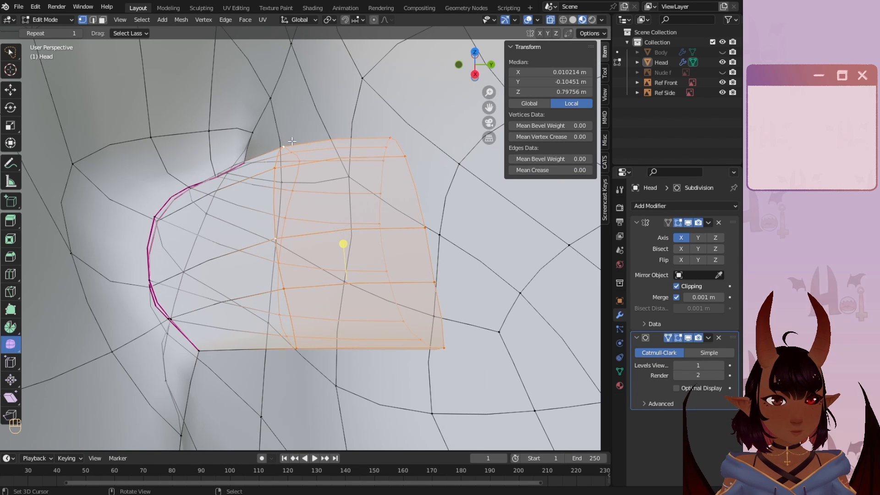
# - In edge select mode, clear the selection and fill faces between the upper and lower edges at the mouth tube's open back
pyautogui.moveTo(293, 142); pyautogui.dragTo(291, 184, button='middle')
pyautogui.press('a')
pyautogui.press('a')
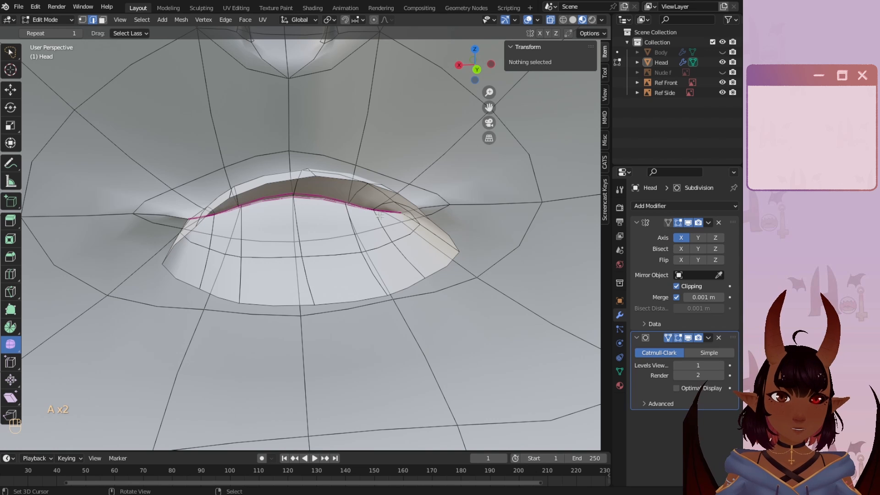
pyautogui.moveTo(380, 216); pyautogui.dragTo(350, 228, button='middle')
pyautogui.rightClick(284, 312)
pyautogui.moveTo(269, 280); pyautogui.dragTo(267, 286, button='middle')
pyautogui.keyDown('shift'); pyautogui.rightClick(286, 231); pyautogui.keyUp('shift')
pyautogui.press('f')
pyautogui.moveTo(287, 230); pyautogui.dragTo(304, 246, button='middle')
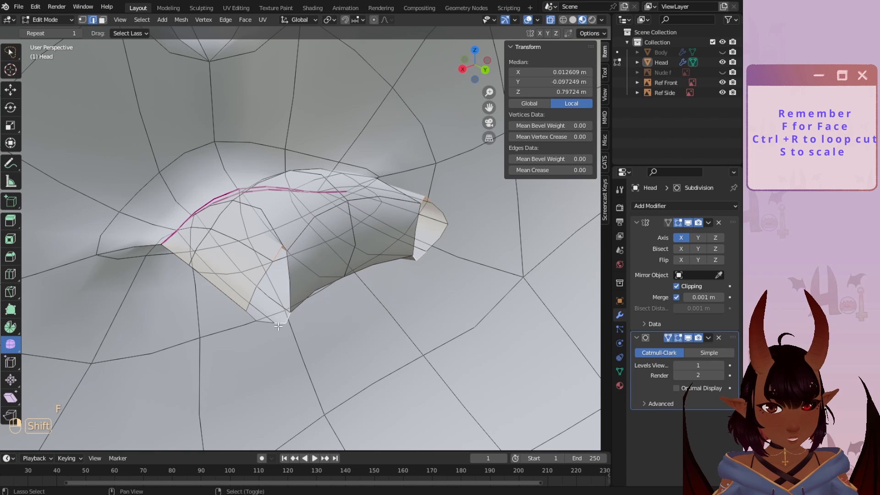
# - Add one centred horizontal loop cut across the new back faces and fill the remaining open loop at the tube's side
pyautogui.moveTo(278, 327); pyautogui.dragTo(211, 212, button='middle')
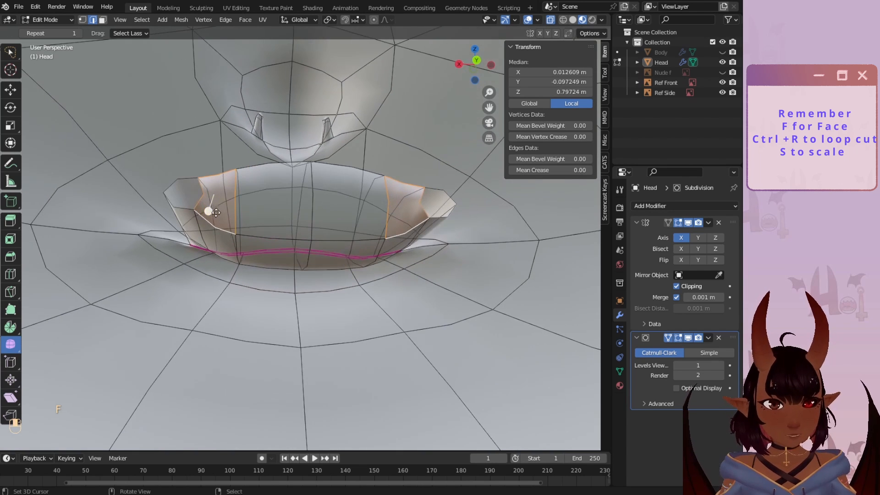
pyautogui.hotkey('ctrl', 'r')
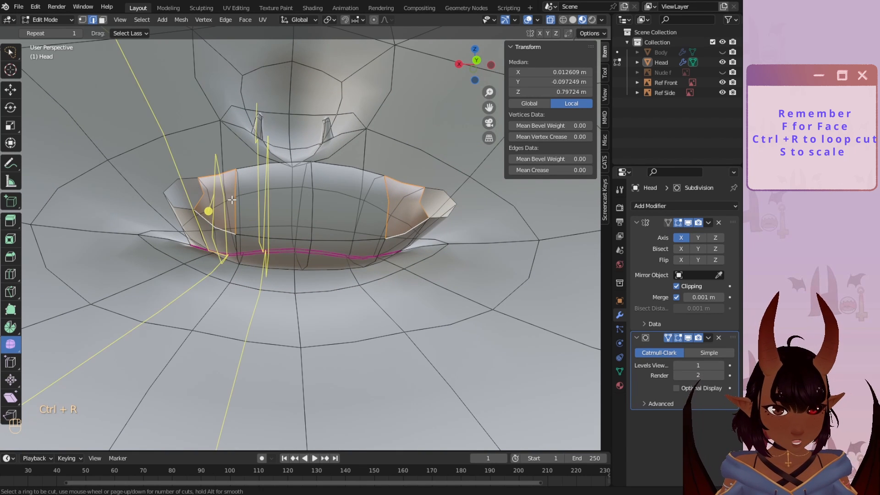
pyautogui.click(201, 194)
pyautogui.rightClick(202, 194)
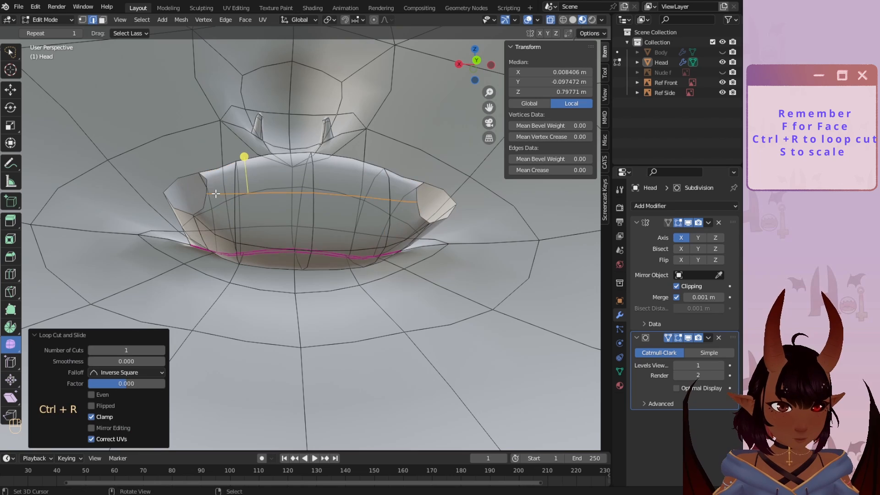
pyautogui.moveTo(215, 194); pyautogui.dragTo(198, 192, button='middle')
pyautogui.keyDown('alt'); pyautogui.click(186, 185); pyautogui.keyUp('alt')
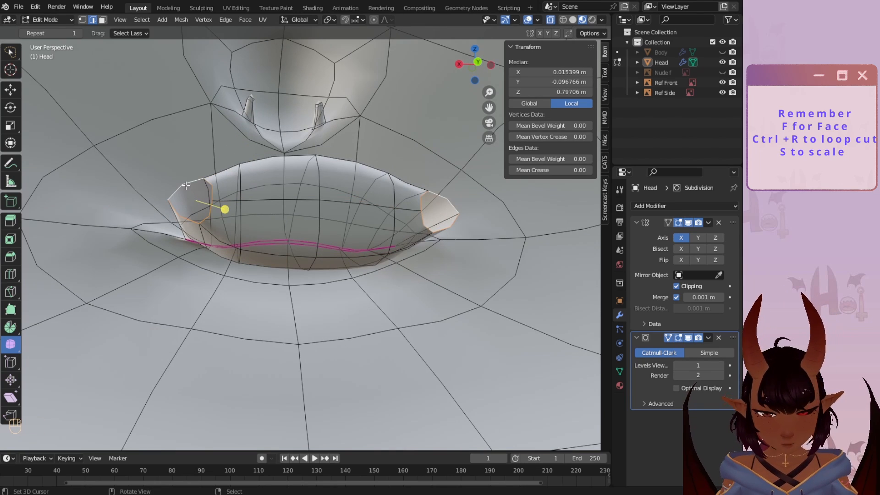
pyautogui.press('f')
# - Move the middle horizontal edge of the mouth cavity's back wall about 0.0044 m backward along Y
pyautogui.moveTo(258, 212); pyautogui.dragTo(277, 271, button='middle')
pyautogui.press('g')
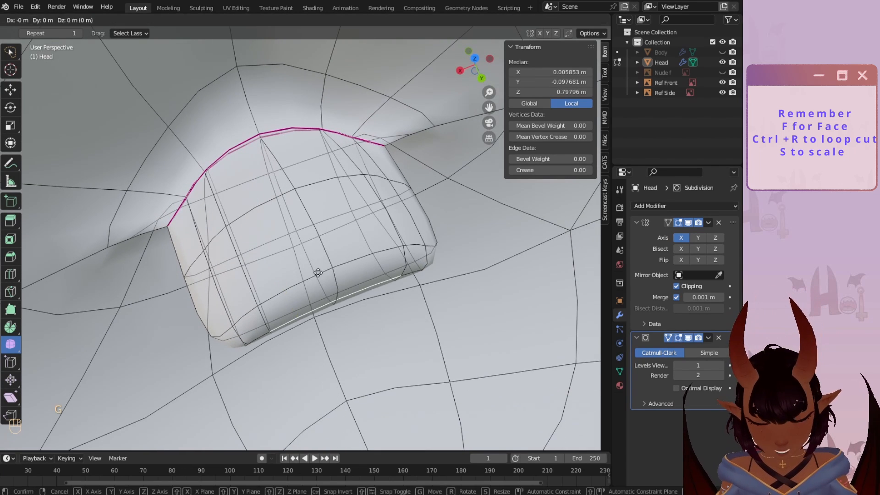
pyautogui.press('y')
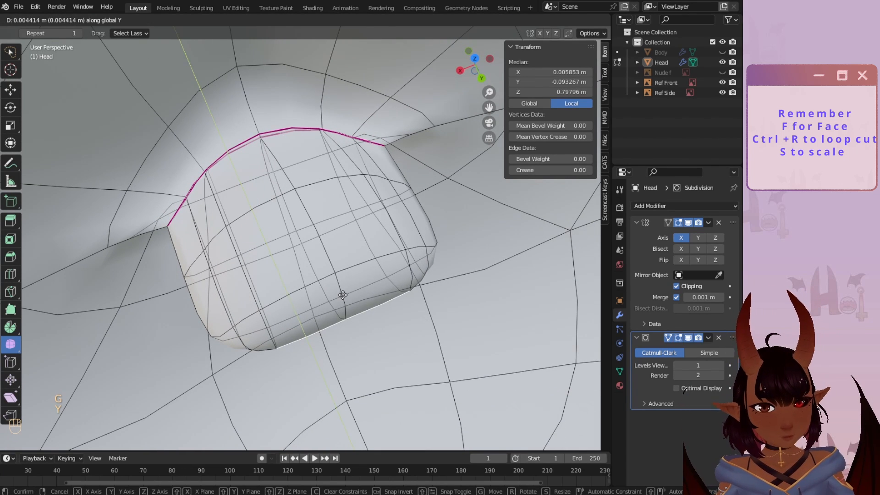
pyautogui.click(343, 295)
# - Select the edge loop around the middle of the mouth cavity and scale it to 2.770 along Z
pyautogui.moveTo(342, 297); pyautogui.dragTo(302, 214, button='middle')
pyautogui.keyDown('alt'); pyautogui.click(275, 205); pyautogui.keyUp('alt')
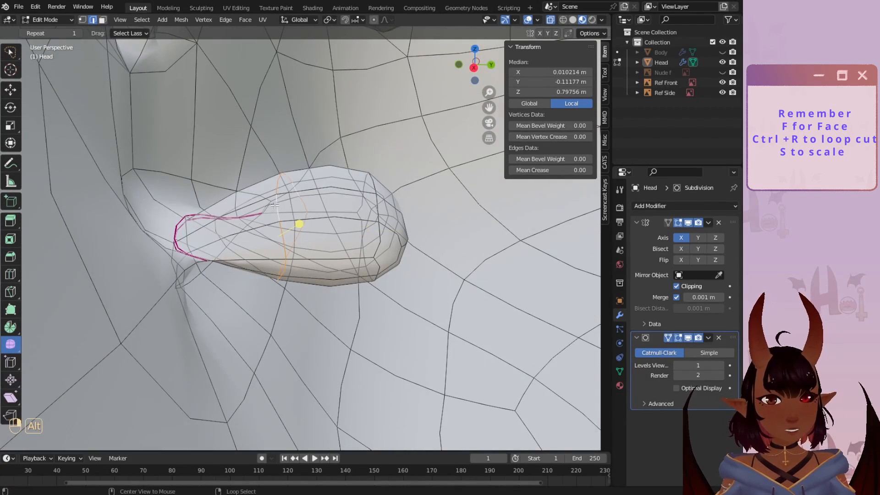
pyautogui.press('s')
pyautogui.press('z')
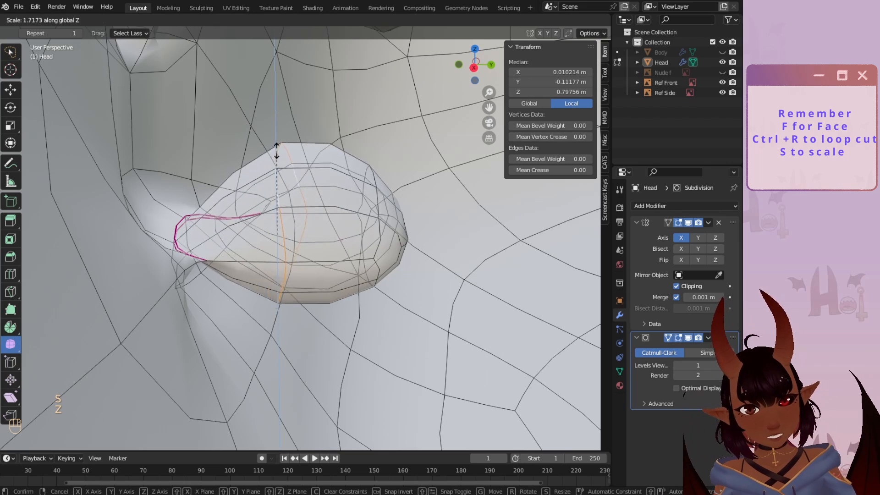
pyautogui.click(270, 101)
# - From the back view, scale the middle cavity loop to 0.768 along Z and to 1.318 uniformly, and fine-tune its overall size
pyautogui.moveTo(270, 100); pyautogui.dragTo(452, 53, button='middle')
pyautogui.click(479, 64)
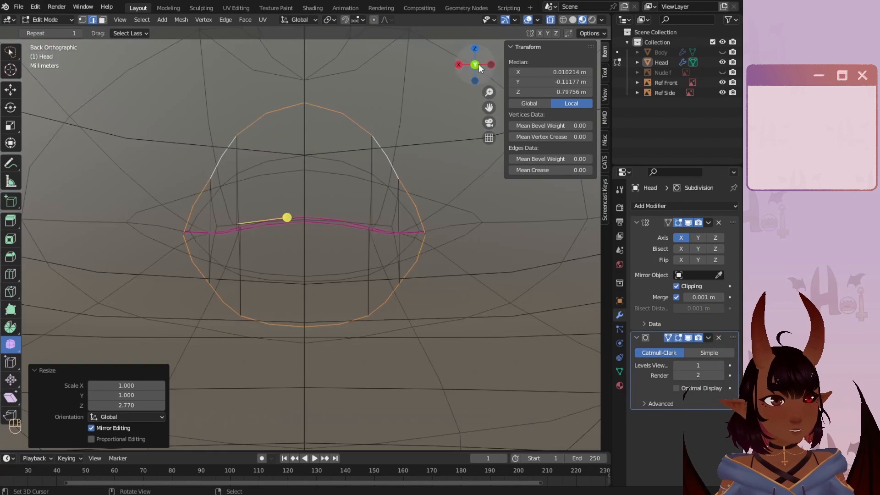
pyautogui.scroll(2, 370, 124)
pyautogui.press('s')
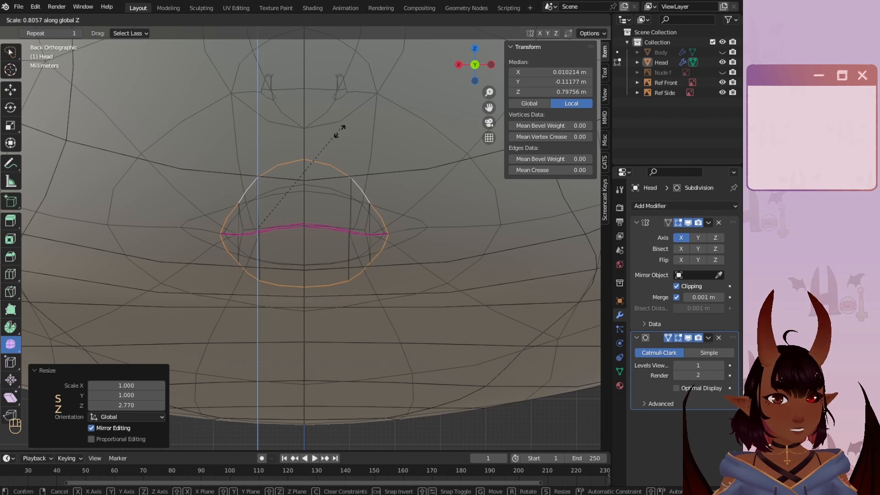
pyautogui.click(338, 133)
pyautogui.press('s')
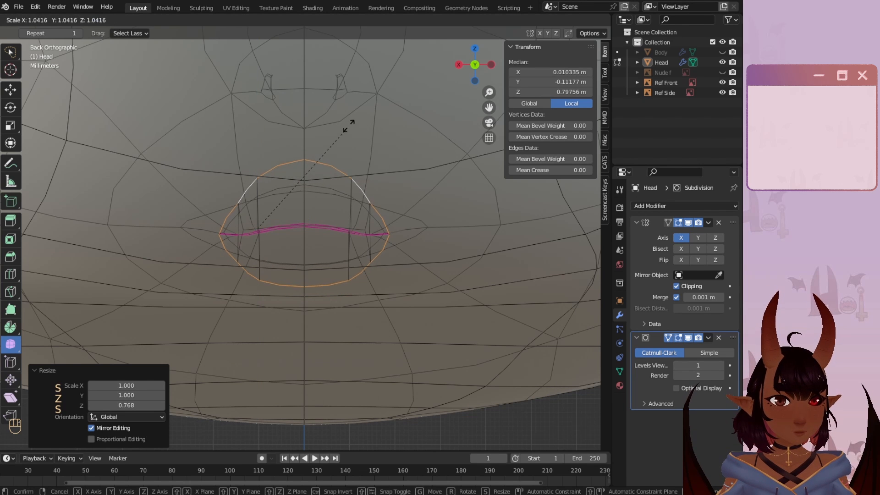
pyautogui.click(374, 102)
pyautogui.press('s')
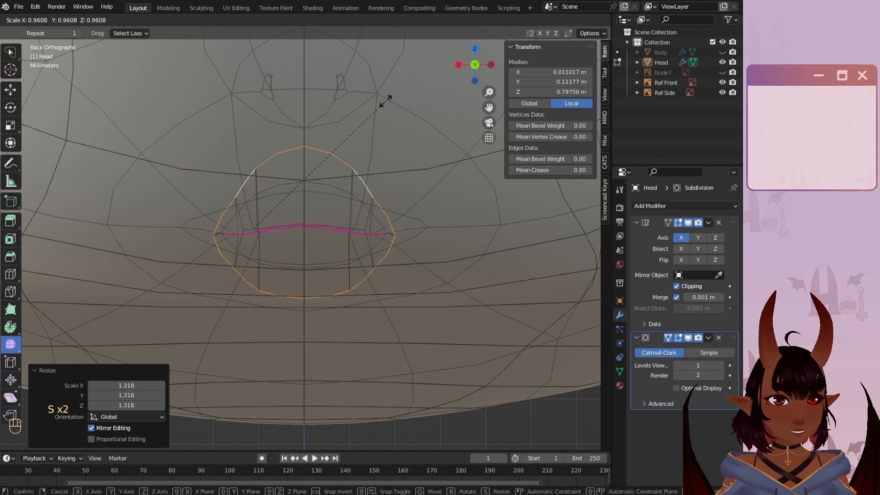
pyautogui.click(384, 103)
# - Select the top centre edge of the middle cavity loop and move it down 0.004447 m along Z
pyautogui.click(298, 146)
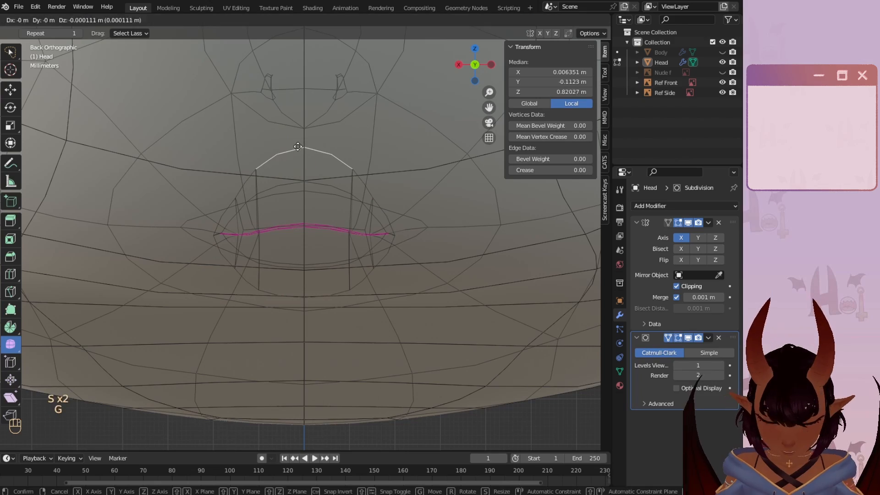
pyautogui.click(294, 164)
pyautogui.moveTo(304, 182); pyautogui.dragTo(288, 161, button='middle')
pyautogui.scroll(5, 305, 281)
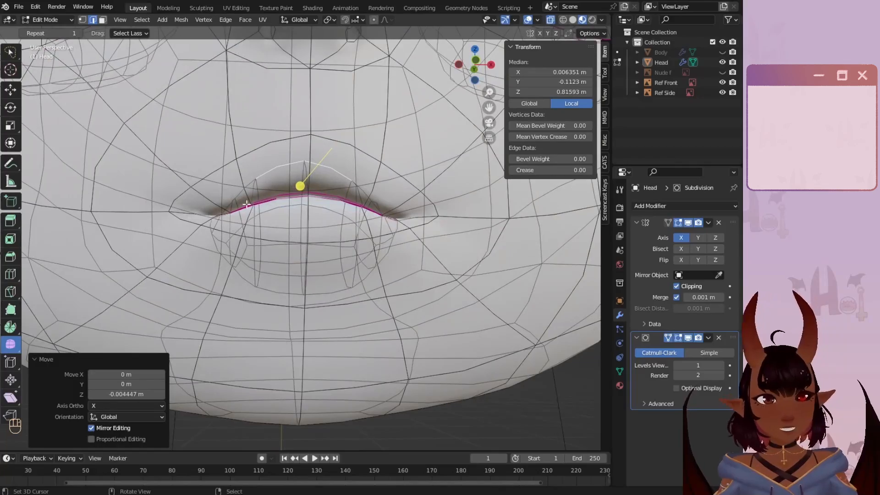
# - Cut one centred edge loop around the front section of the mouth cavity and scale it uniformly to 1.569
pyautogui.scroll(-3, 255, 175)
pyautogui.moveTo(256, 174); pyautogui.dragTo(319, 199, button='middle')
pyautogui.scroll(4, 340, 206)
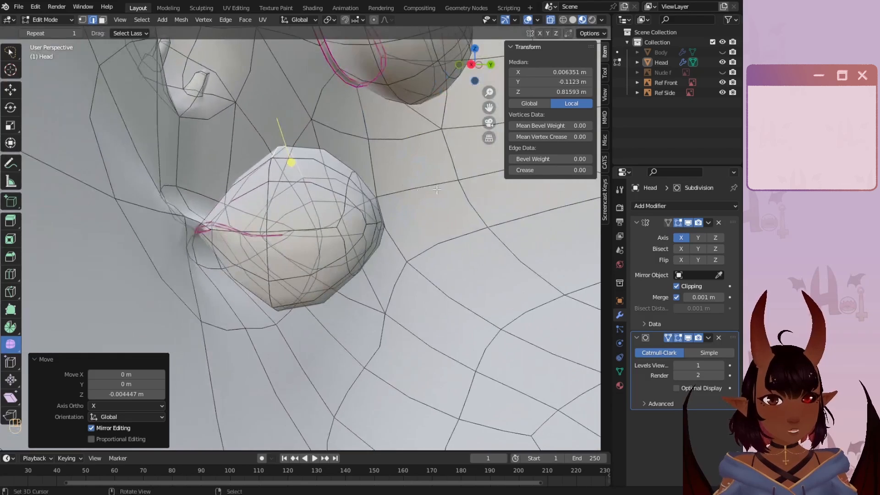
pyautogui.scroll(4, 317, 198)
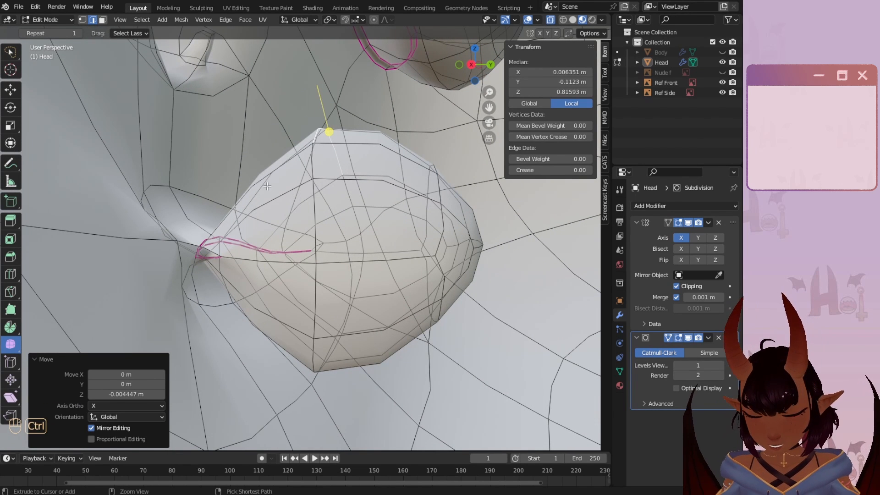
pyautogui.click(252, 183)
pyautogui.rightClick(252, 184)
pyautogui.moveTo(252, 183); pyautogui.dragTo(379, 220, button='middle')
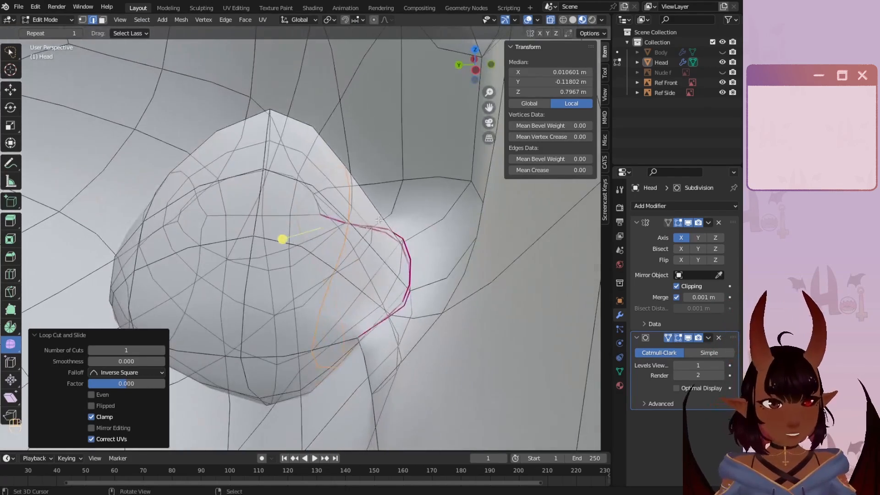
pyautogui.press('s')
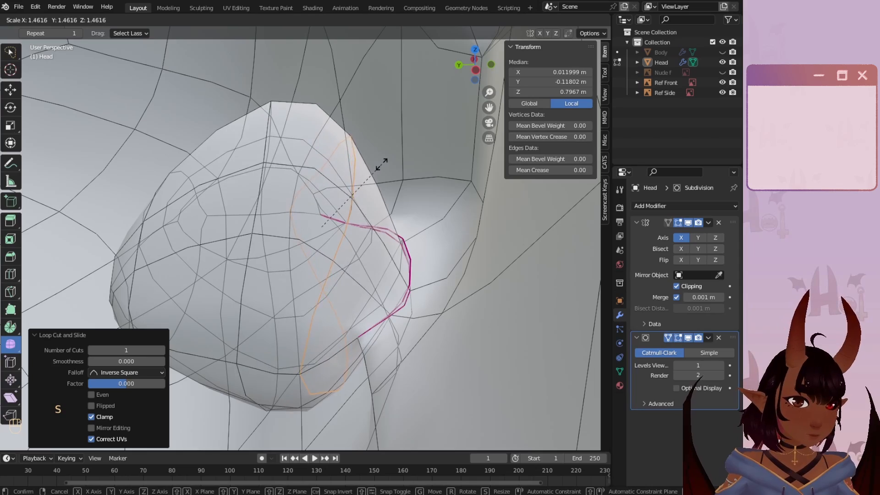
pyautogui.click(386, 159)
pyautogui.scroll(-4, 385, 187)
pyautogui.moveTo(385, 187); pyautogui.dragTo(261, 263, button='middle')
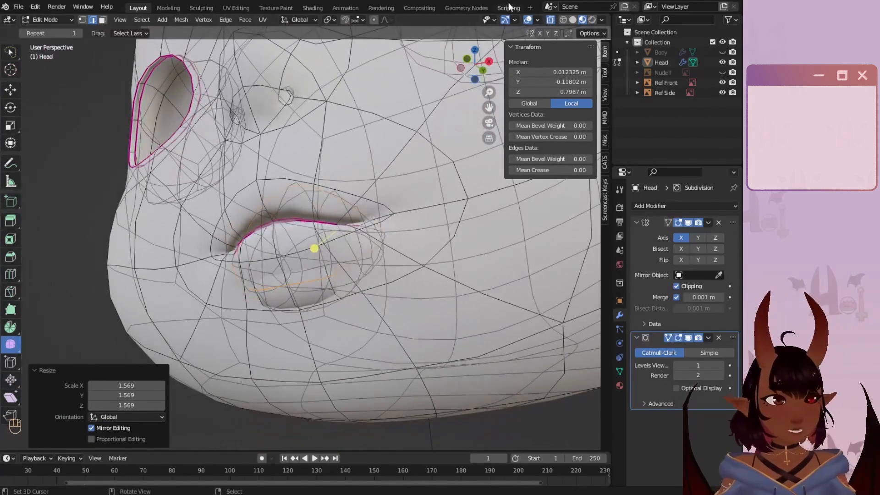
# - Turn off X-ray and tilt the front loop of the mouth cavity 10.9° about X, fine-tuning it with a second X rotation
pyautogui.click(549, 21)
pyautogui.moveTo(372, 126); pyautogui.dragTo(377, 162, button='middle')
pyautogui.press('r')
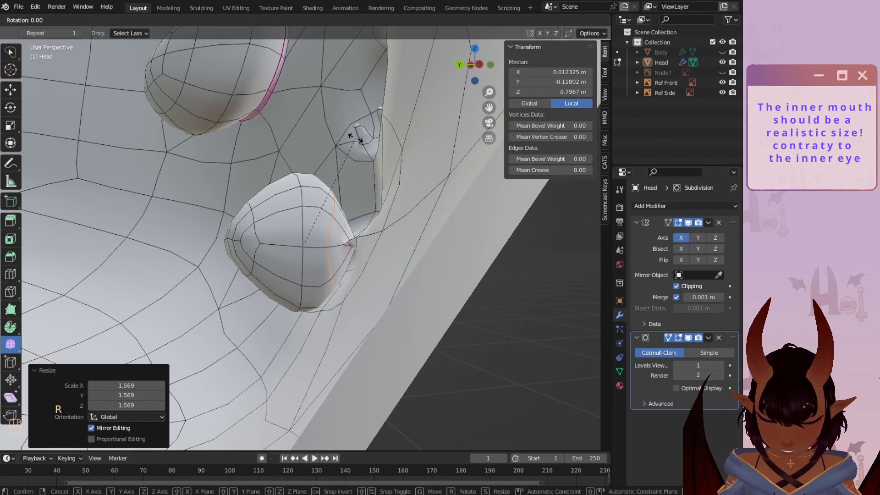
pyautogui.click(375, 149)
pyautogui.moveTo(375, 149); pyautogui.dragTo(306, 189, button='middle')
pyautogui.press('r')
pyautogui.press('x')
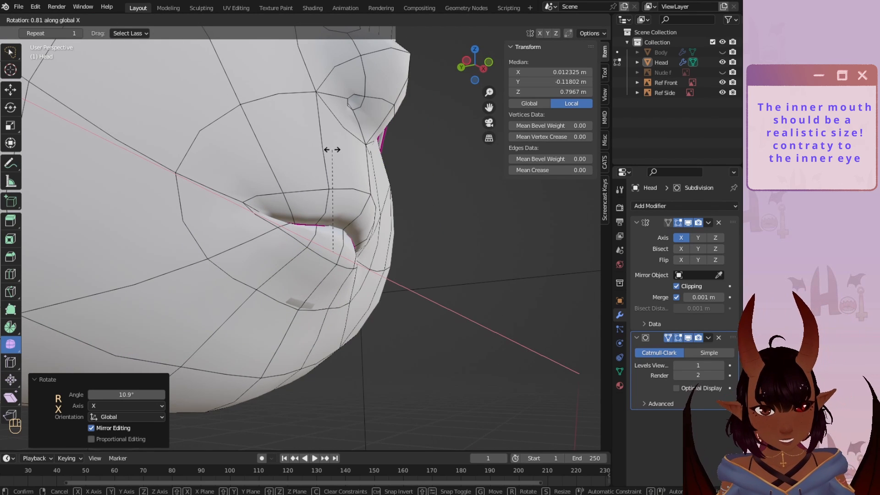
pyautogui.click(336, 162)
# - Select the middle edge loop of the mouth cavity and rotate it 9.44° about the X axis
pyautogui.moveTo(336, 162); pyautogui.dragTo(413, 178, button='middle')
pyautogui.moveTo(228, 201); pyautogui.dragTo(409, 199, button='middle')
pyautogui.keyDown('alt'); pyautogui.click(308, 256); pyautogui.keyUp('alt')
pyautogui.moveTo(307, 257); pyautogui.dragTo(329, 242, button='middle')
pyautogui.press('r')
pyautogui.press('x')
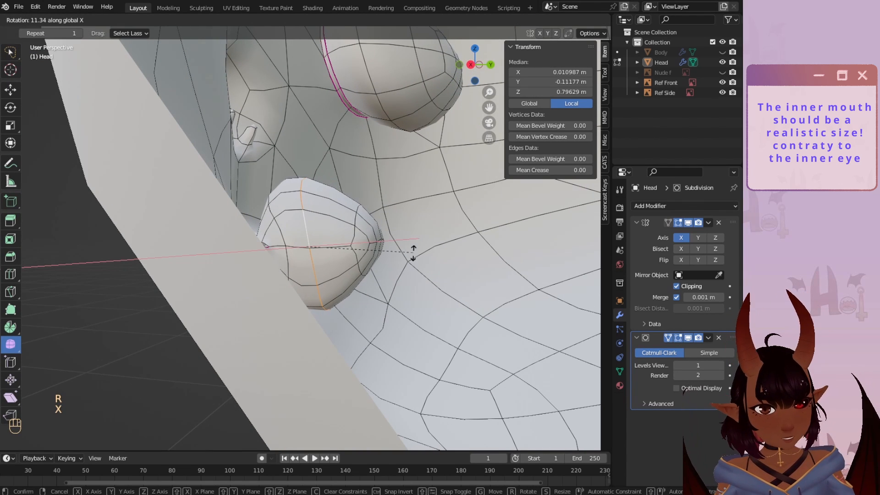
pyautogui.click(413, 256)
# - Scale the middle cavity loop uniformly to about 1.09 and move it 0.003893 m backward along Y
pyautogui.press('s')
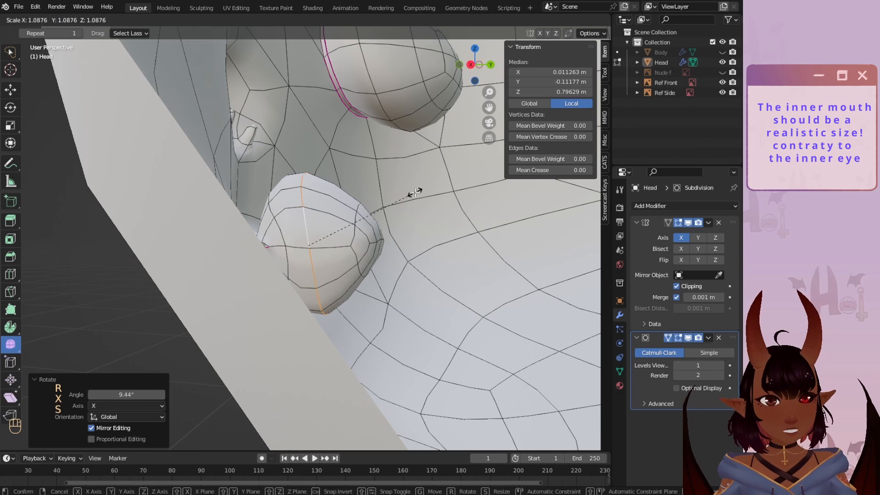
pyautogui.click(415, 193)
pyautogui.press('g')
pyautogui.press('y')
pyautogui.click(389, 196)
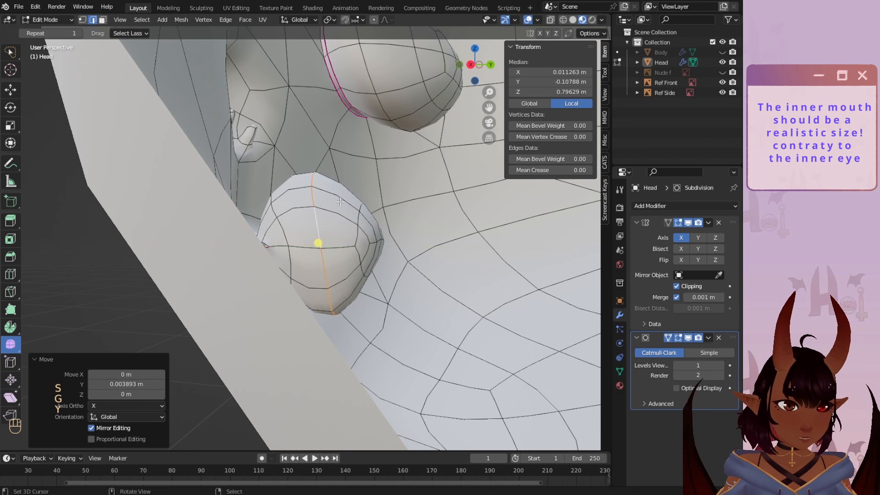
pyautogui.moveTo(390, 196); pyautogui.dragTo(236, 214, button='middle')
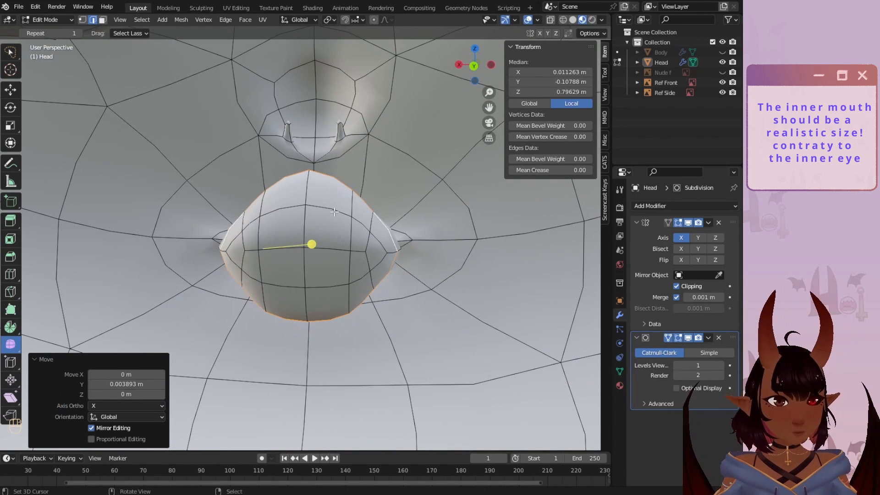
# - Select the upper side edge of the middle cavity loop and move it 0.003583 m up along Z and 0.003318 m outward along X
pyautogui.click(293, 196)
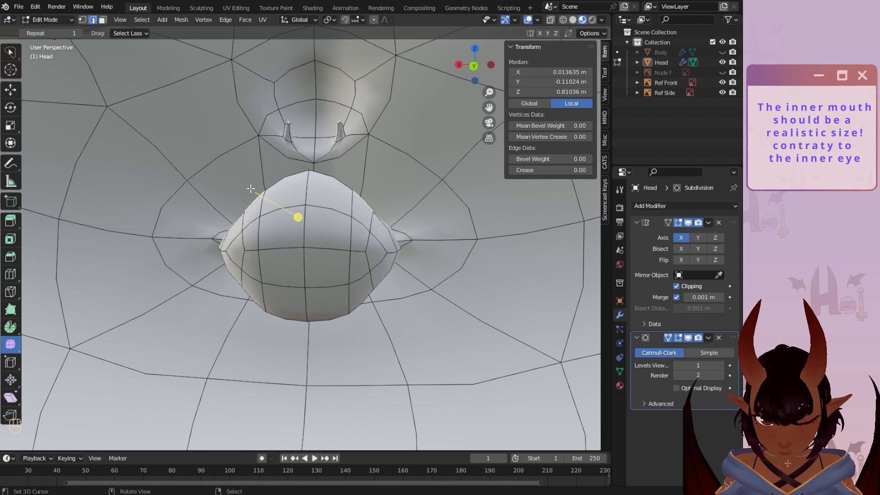
pyautogui.press('g')
pyautogui.press('z')
pyautogui.click(247, 174)
pyautogui.press('g')
pyautogui.press('x')
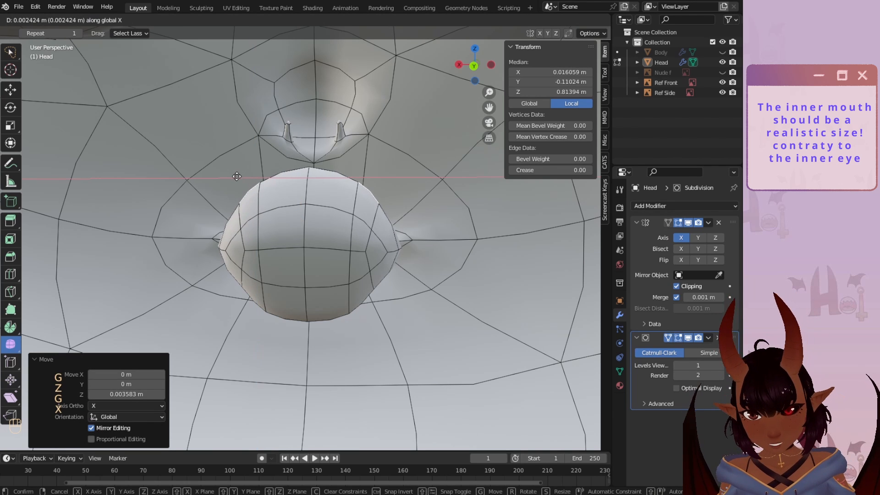
pyautogui.click(234, 177)
pyautogui.moveTo(234, 177); pyautogui.dragTo(265, 250, button='middle')
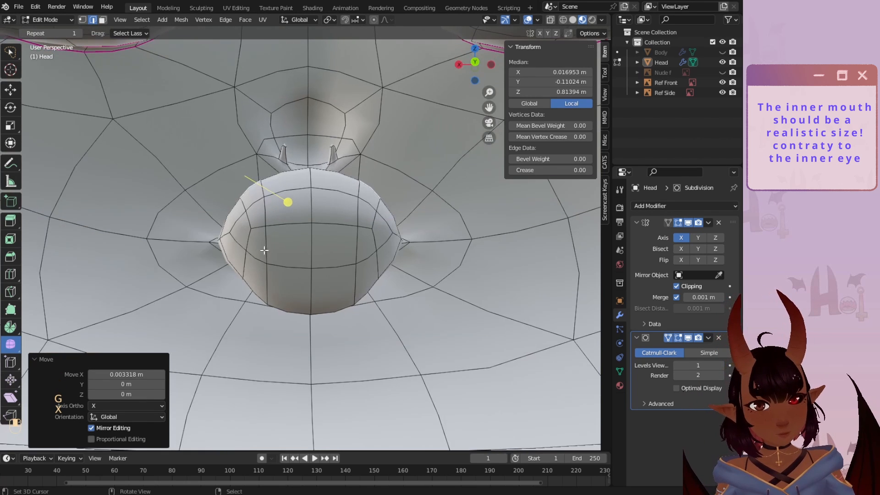
# - Move the middle loop's lower side edge outward along X and its bottom centre edge -0.004799 m along X
pyautogui.click(242, 281)
pyautogui.press('g')
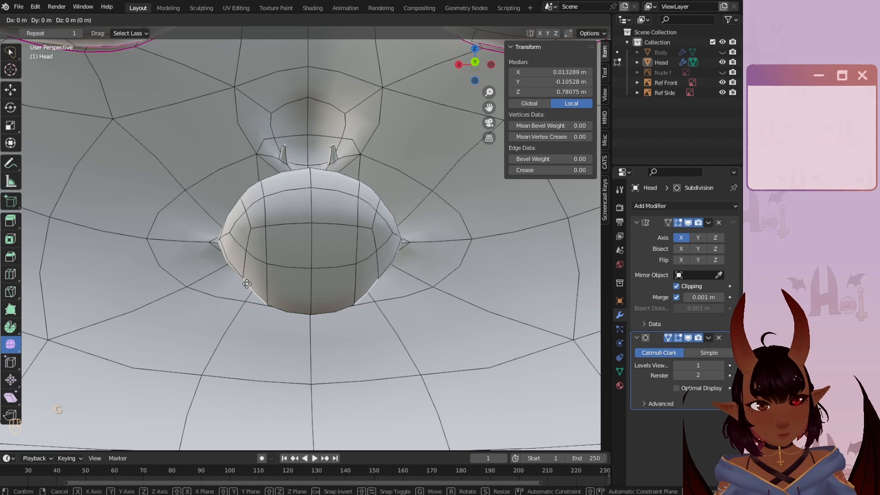
pyautogui.press('x')
pyautogui.click(235, 284)
pyautogui.click(268, 312)
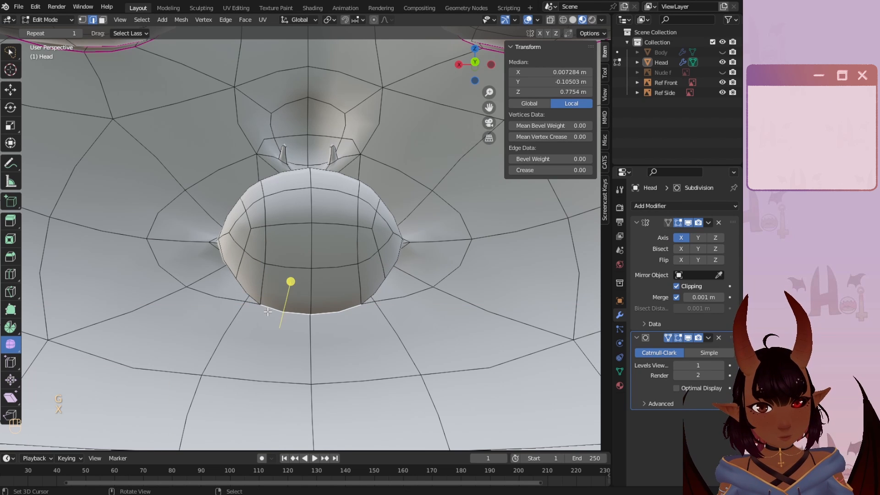
pyautogui.press('x')
pyautogui.click(288, 309)
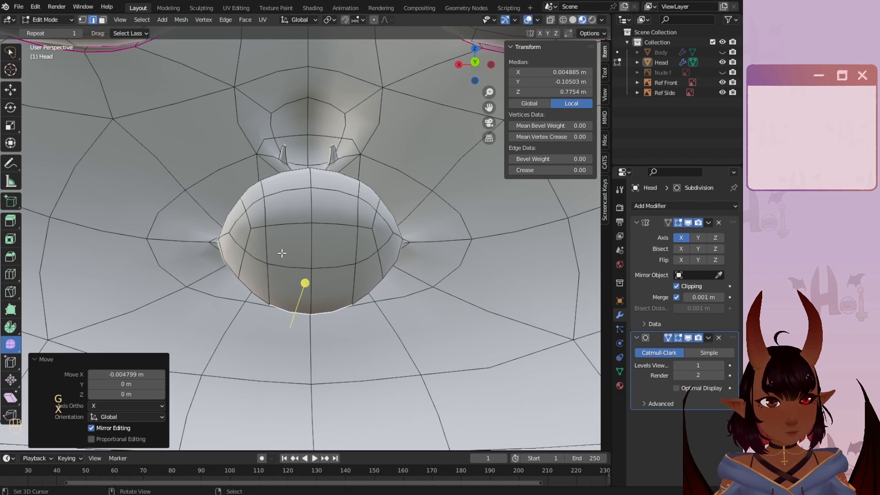
pyautogui.moveTo(281, 254)
pyautogui.mouseDown(button='middle')
pyautogui.moveTo(363, 241)
pyautogui.moveTo(222, 274)
pyautogui.moveTo(281, 277)
pyautogui.moveTo(284, 261)
pyautogui.mouseUp(button='middle')
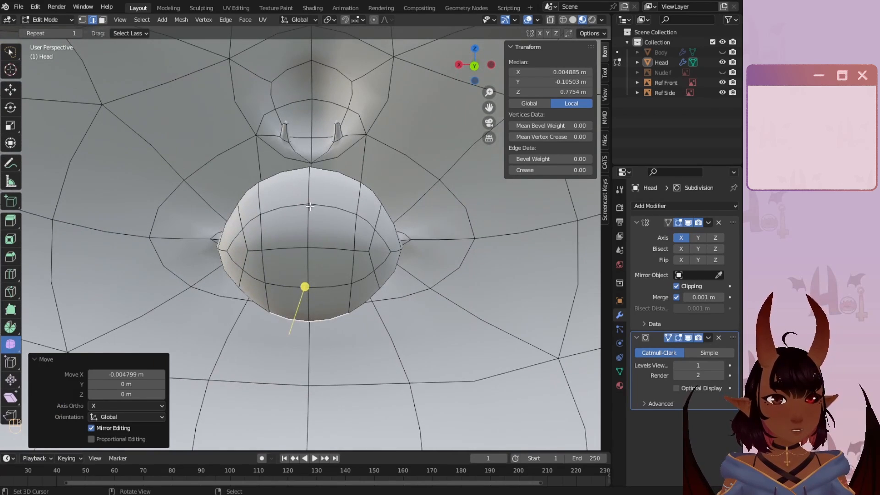
# - Raise the upper centre edge of the cavity's back wall along Z and lower its lower centre edge by 0.002639 m
pyautogui.click(292, 205)
pyautogui.press('x')
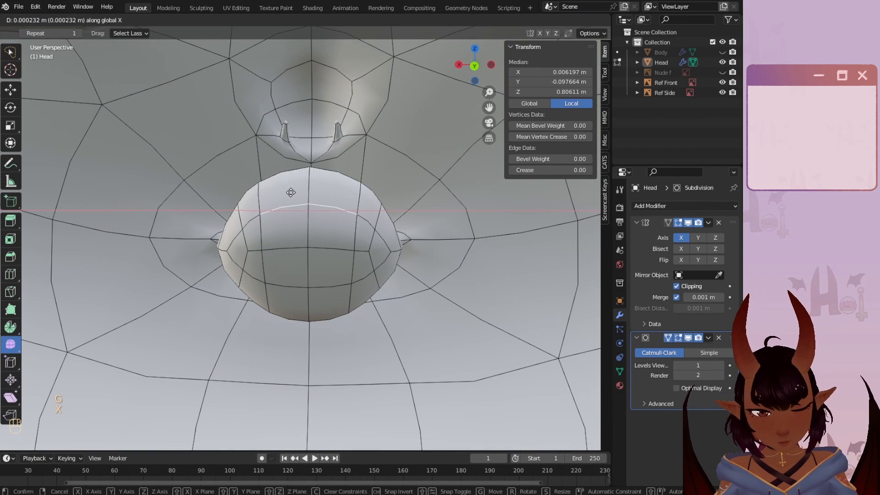
pyautogui.press('z')
pyautogui.click(293, 188)
pyautogui.click(281, 287)
pyautogui.press('g')
pyautogui.press('z')
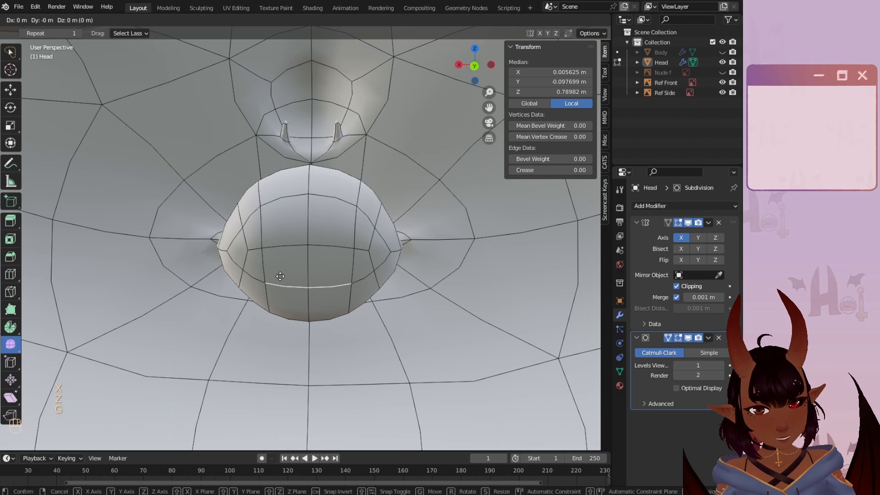
pyautogui.click(281, 289)
pyautogui.scroll(2, 227, 240)
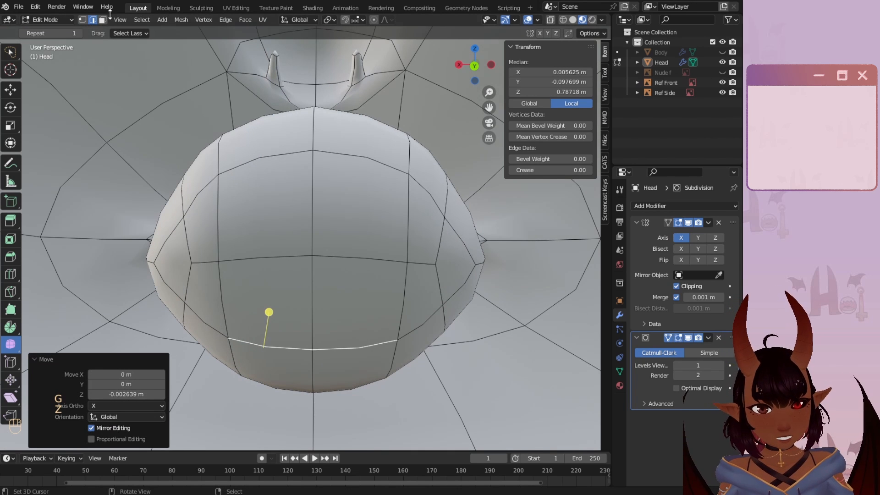
# - In vertex selection mode, raise the back wall's upper outer corner vertex along Z and lower the lower outer one by 0.003041 m
pyautogui.click(83, 20)
pyautogui.click(183, 216)
pyautogui.press('g')
pyautogui.press('z')
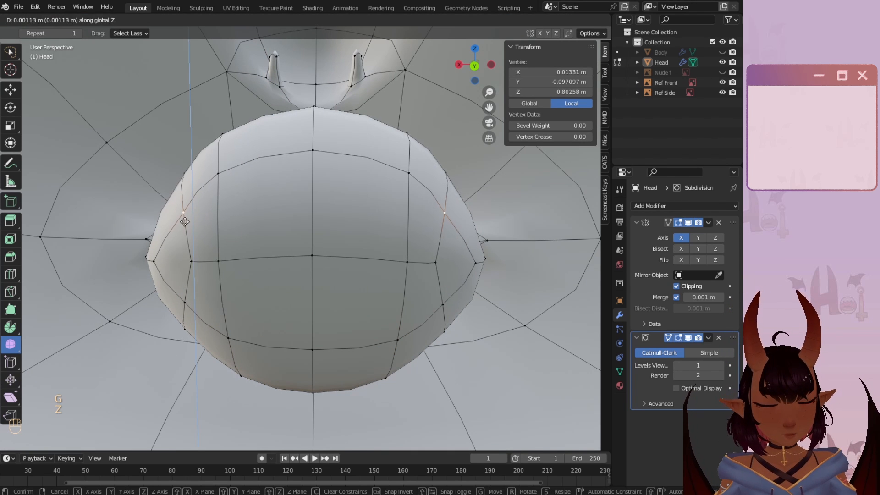
pyautogui.click(184, 205)
pyautogui.rightClick(191, 300)
pyautogui.press('g')
pyautogui.press('z')
pyautogui.click(193, 309)
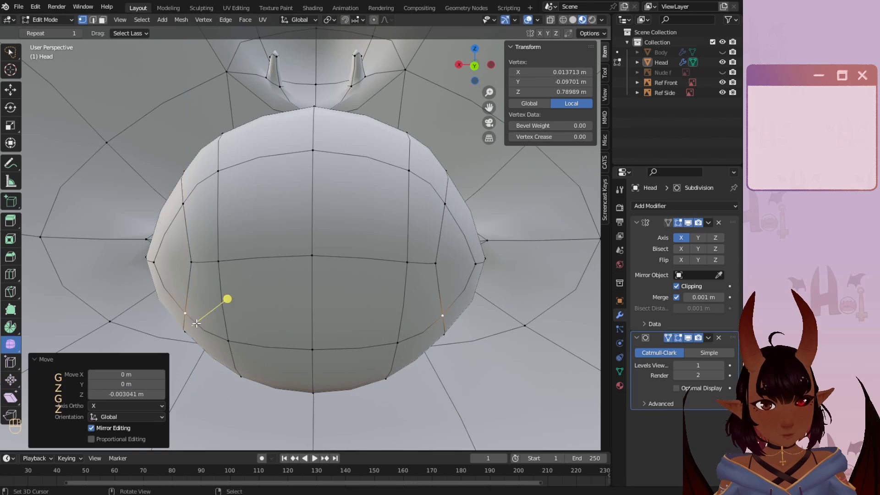
# - Raise two vertices on the upper outer part of the eye socket's back ring along Z, the second by 0.002895 m
pyautogui.scroll(-5, 270, 290)
pyautogui.scroll(-5, 204, 266)
pyautogui.scroll(3, 210, 240)
pyautogui.keyDown('shift'); pyautogui.moveTo(240, 171); pyautogui.dragTo(284, 244, button='middle'); pyautogui.keyUp('shift')
pyautogui.scroll(2, 240, 286)
pyautogui.scroll(-5, 220, 280)
pyautogui.scroll(5, 246, 301)
pyautogui.scroll(-1, 281, 251)
pyautogui.scroll(2, 285, 245)
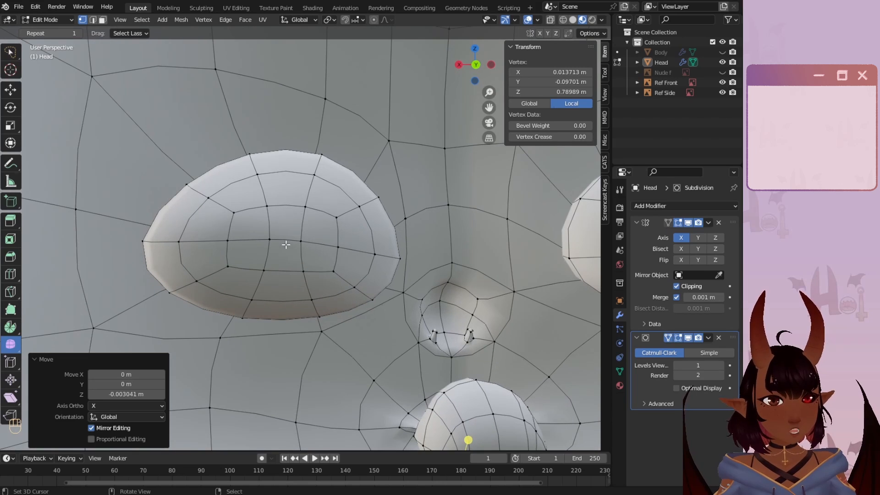
pyautogui.click(190, 182)
pyautogui.press('g')
pyautogui.press('z')
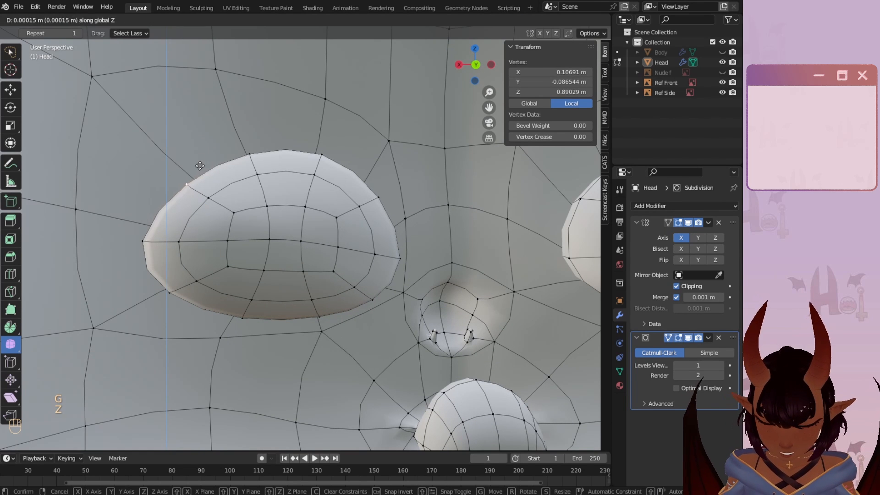
pyautogui.click(193, 142)
pyautogui.moveTo(193, 142); pyautogui.dragTo(329, 149, button='middle')
pyautogui.scroll(-3, 295, 243)
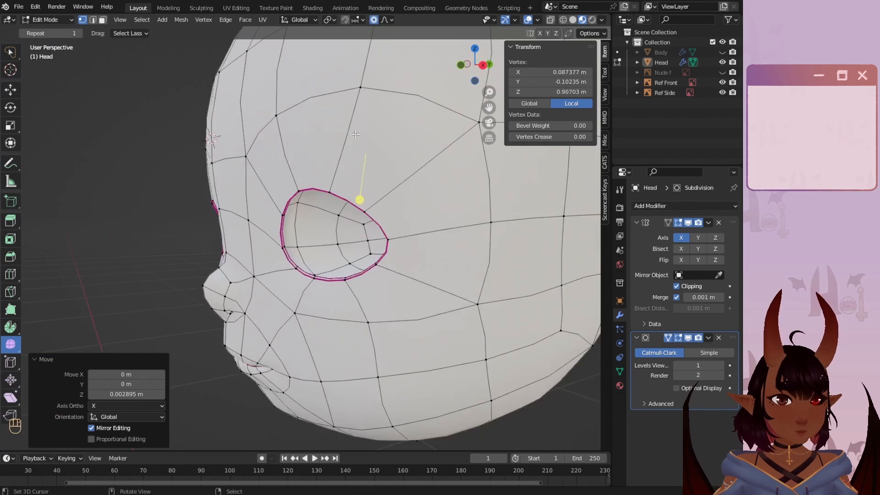
# - Select the creased inner edge loop around the eye opening and hide it
pyautogui.scroll(8, 295, 243)
pyautogui.keyDown('alt'); pyautogui.rightClick(252, 284); pyautogui.keyUp('alt')
pyautogui.keyDown('alt'); pyautogui.scroll(-1, 252, 284); pyautogui.keyUp('alt')
pyautogui.scroll(-4, 247, 236)
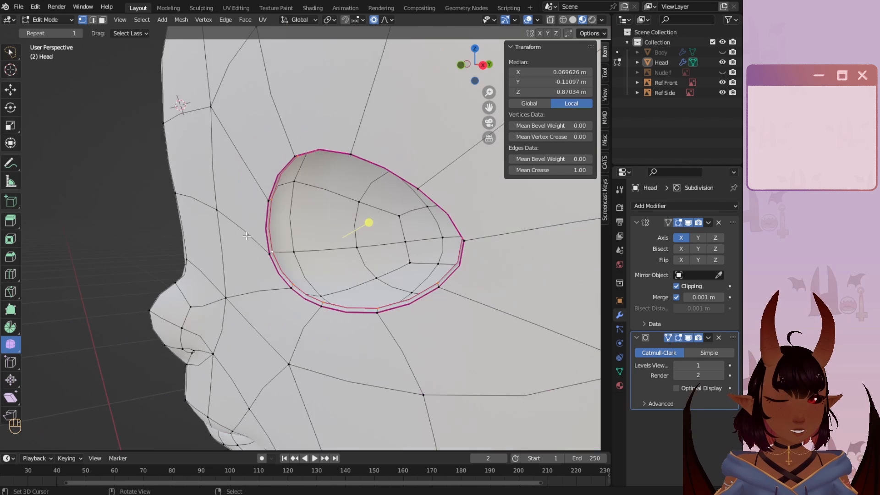
pyautogui.press('h')
pyautogui.moveTo(247, 233); pyautogui.dragTo(114, 232, button='middle')
pyautogui.scroll(-4, 175, 197)
pyautogui.scroll(-3, 188, 203)
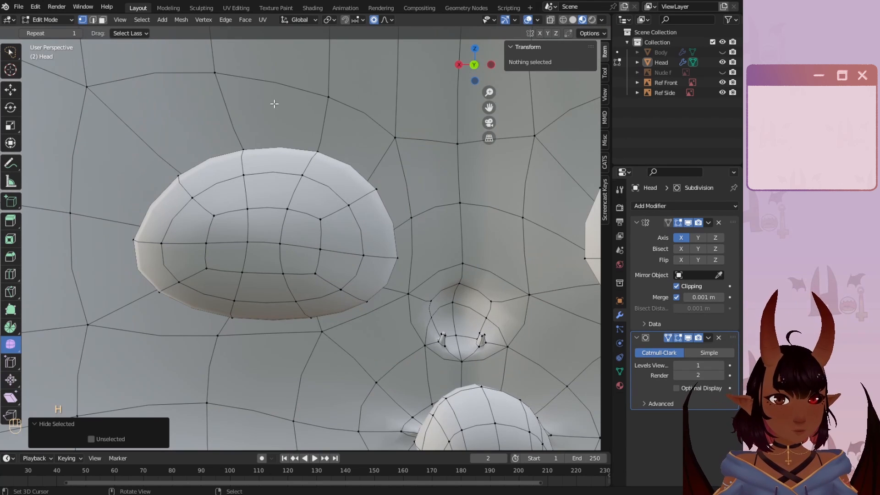
# - Use connected-only proportional editing with smooth falloff to move the eye socket's upper outer vertex 0.002958 m in X and 0.004049 m in Z
pyautogui.click(376, 19)
pyautogui.click(386, 19)
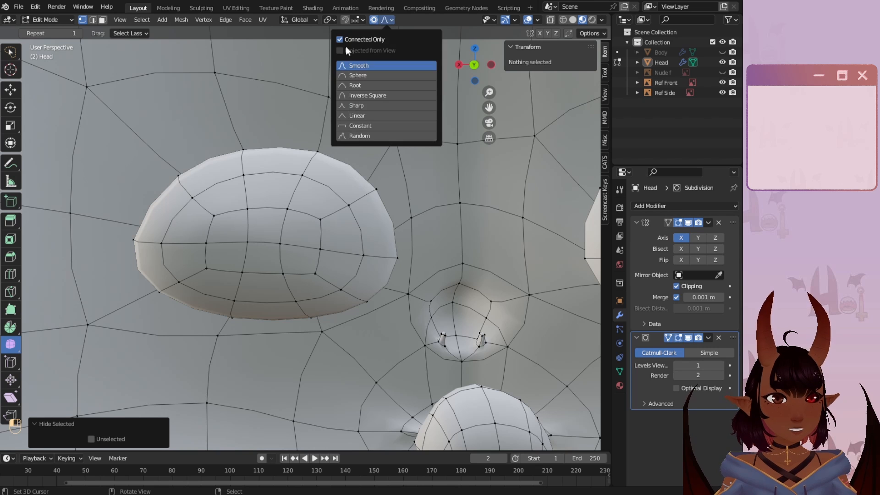
pyautogui.rightClick(178, 178)
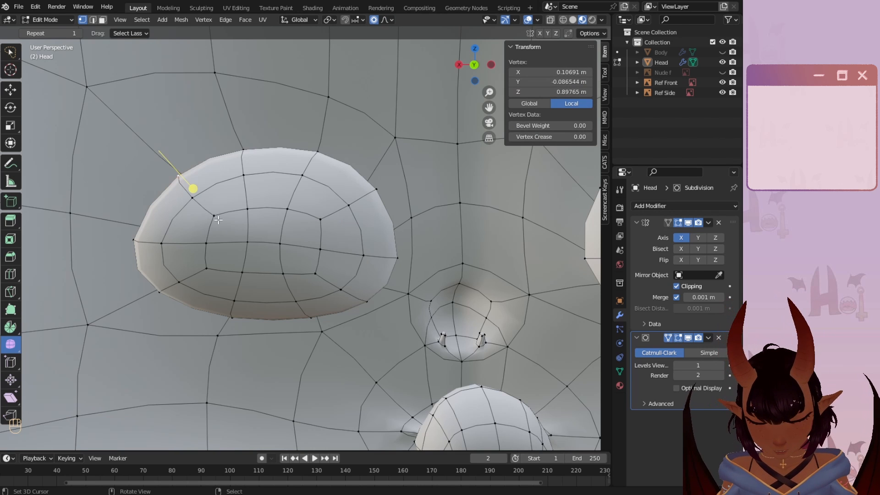
pyautogui.press('g')
pyautogui.click(209, 207)
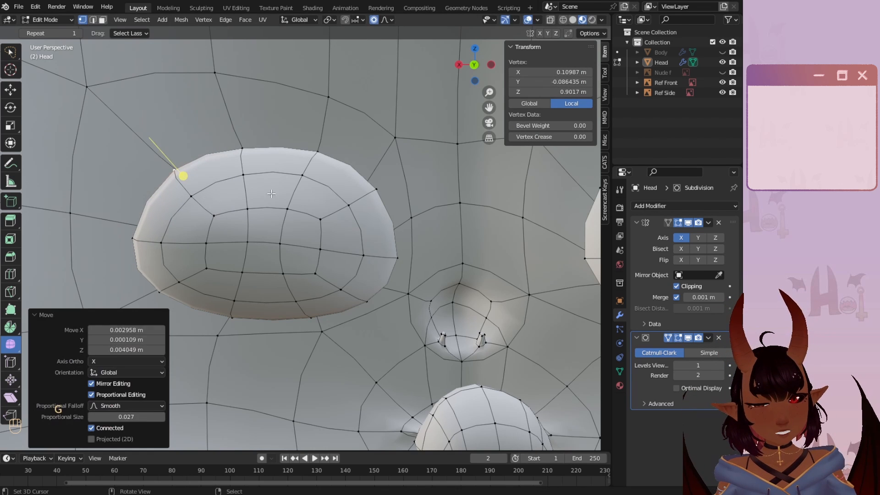
# - Reshape the top of the eye socket by moving its two upper outline vertices with proportional editing
pyautogui.rightClick(320, 148)
pyautogui.press('g')
pyautogui.click(275, 151)
pyautogui.rightClick(245, 149)
pyautogui.press('g')
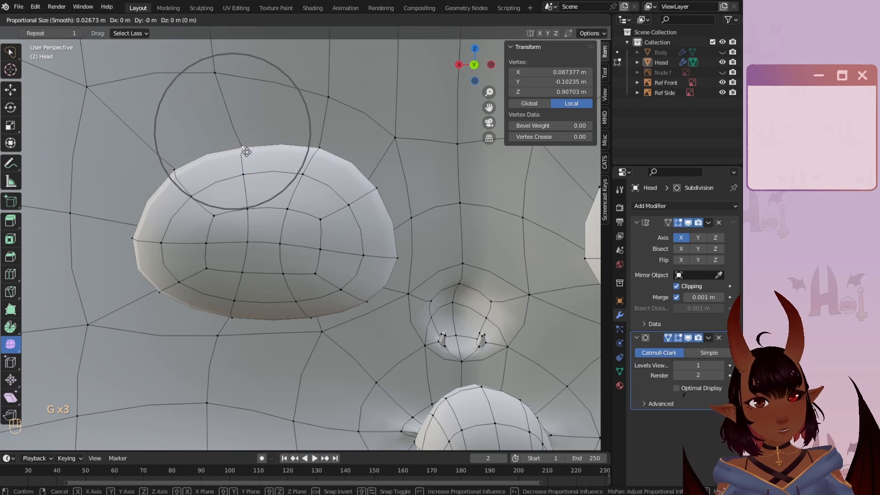
pyautogui.click(243, 138)
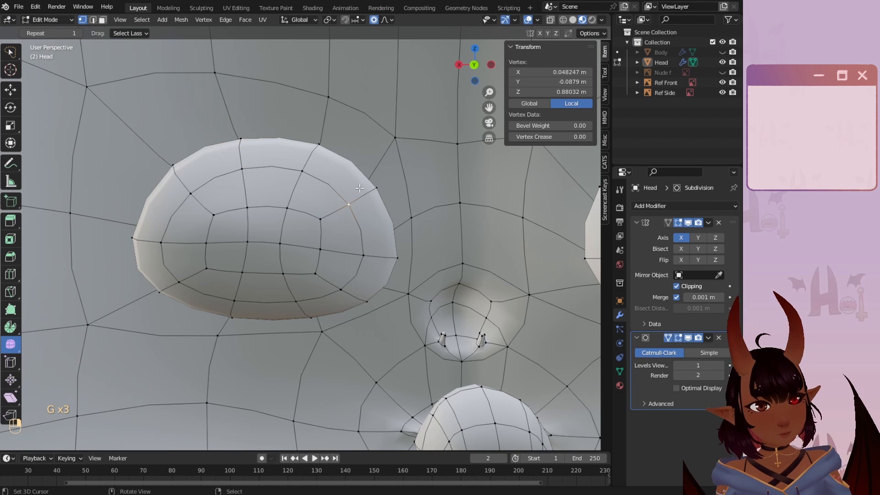
# - Move the upper inner vertex of the eye socket's second ring -0.001995 m in X and 0.000461 m in Z, with proportional size 0.047
pyautogui.rightClick(360, 189)
pyautogui.press('g')
pyautogui.click(370, 192)
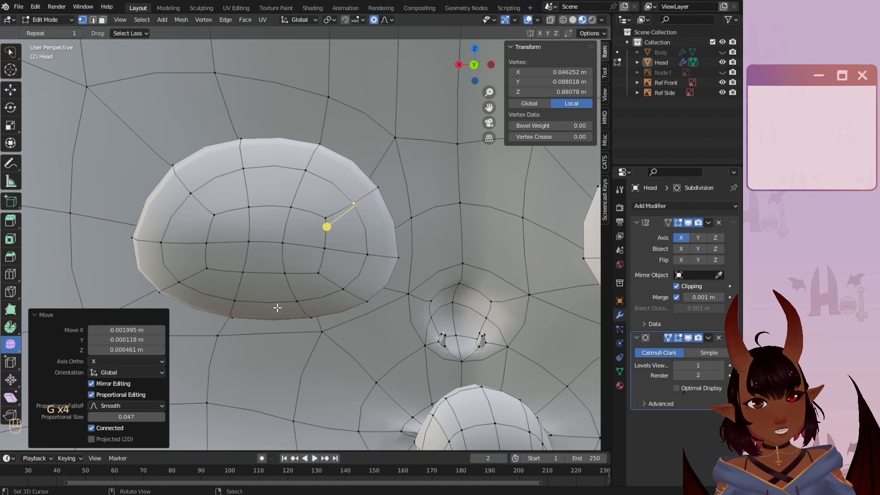
# - Reshape the bottom of the eye socket by moving its two lower outline vertices with connected-only proportional editing
pyautogui.rightClick(238, 317)
pyautogui.press('g')
pyautogui.click(254, 321)
pyautogui.rightClick(310, 319)
pyautogui.press('g')
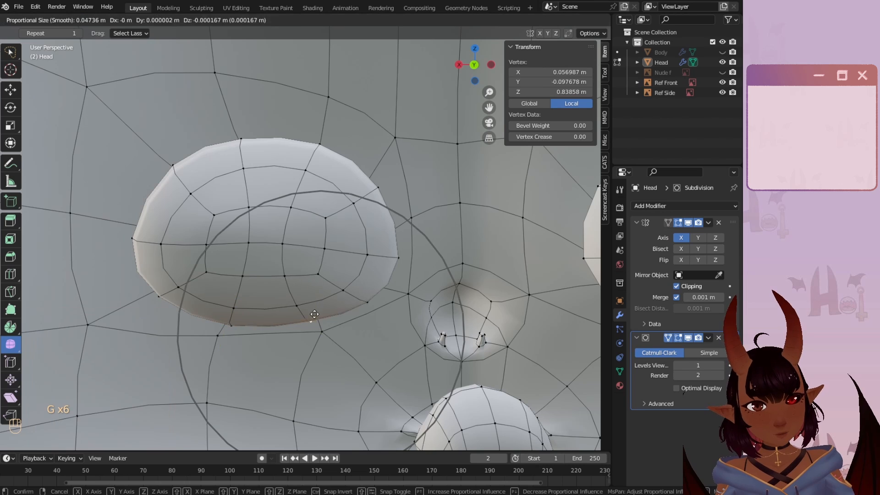
pyautogui.click(316, 304)
# - Move the inner of the socket's two central vertices about -0.00174 m in X, and the outer one 0.005159 m at proportional size 0.029
pyautogui.rightClick(286, 247)
pyautogui.press('g')
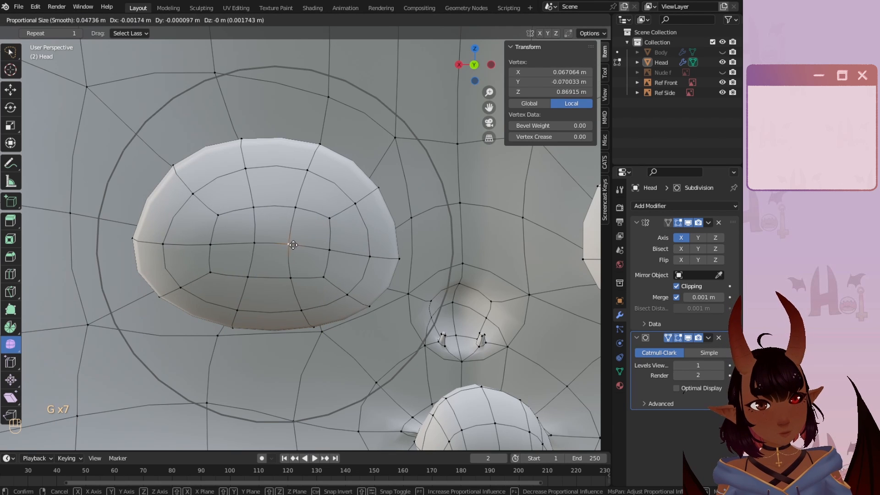
pyautogui.click(293, 245)
pyautogui.rightClick(254, 241)
pyautogui.press('g')
pyautogui.scroll(5, 252, 238)
pyautogui.click(241, 247)
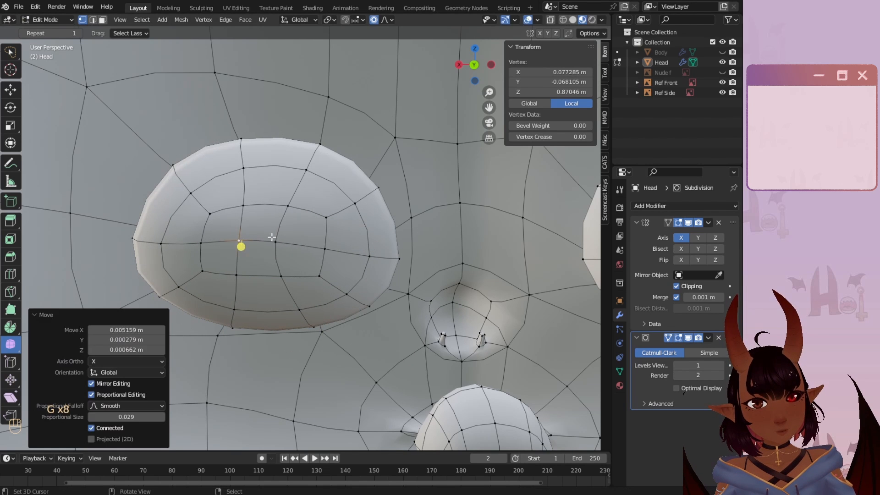
# - Move the socket's inner central vertex about -0.005757 m and the vertex below it -0.004886 m in X, with proportional size 0.009
pyautogui.rightClick(274, 241)
pyautogui.press('g')
pyautogui.scroll(8, 298, 243)
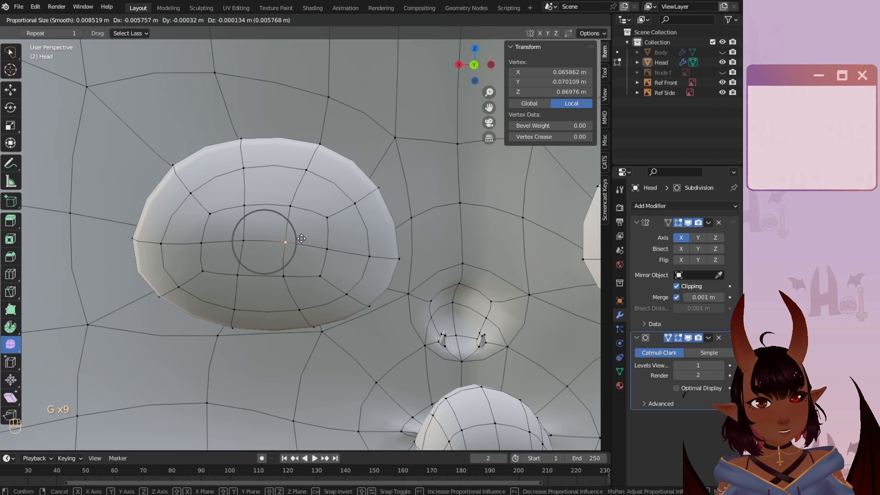
pyautogui.click(302, 239)
pyautogui.rightClick(284, 276)
pyautogui.press('g')
pyautogui.click(300, 277)
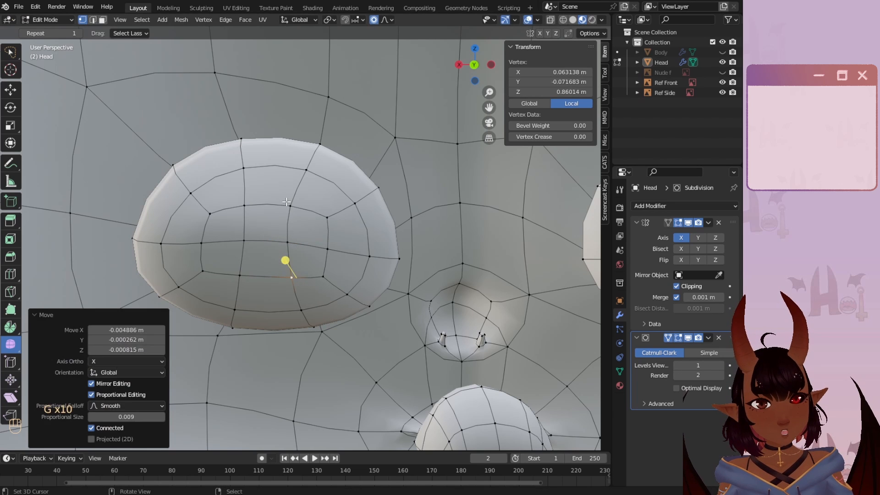
# - Move the vertex above the inner central one -0.001409 m in X and the second ring's upper outer vertex 0.00377 m, with proportional size 0.022
pyautogui.rightClick(287, 203)
pyautogui.press('g')
pyautogui.click(292, 200)
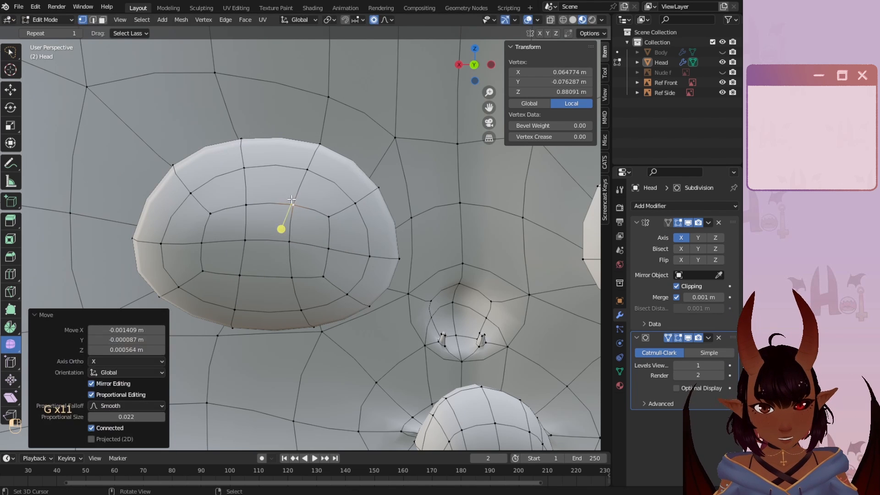
pyautogui.rightClick(191, 193)
pyautogui.press('g')
pyautogui.click(196, 191)
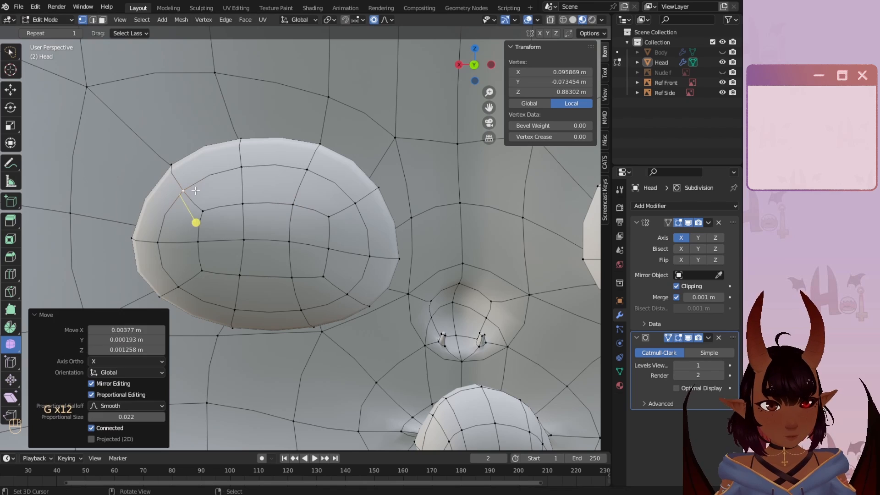
# - Move the lower inner vertex of the eye socket's second ring -0.001178 m in X and -0.000295 m in Z
pyautogui.rightClick(346, 293)
pyautogui.press('g')
pyautogui.click(344, 292)
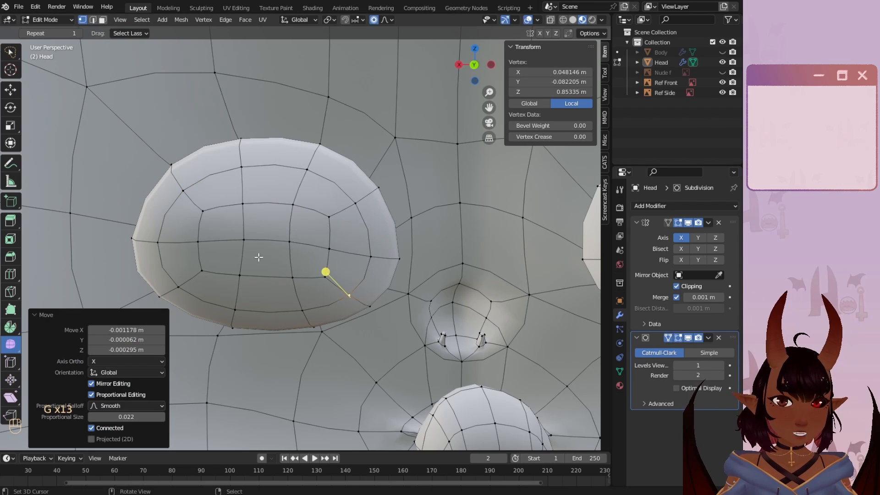
# - Select the second edge ring inside the eye socket and enlarge it twice with proportional scaling, first by about 1.27
pyautogui.press('KP_Decimal')
pyautogui.scroll(-5, 301, 224)
pyautogui.moveTo(300, 225); pyautogui.dragTo(251, 234, button='middle')
pyautogui.scroll(5, 297, 171)
pyautogui.scroll(-5, 296, 171)
pyautogui.scroll(5, 354, 243)
pyautogui.moveTo(227, 198); pyautogui.dragTo(278, 147, button='middle')
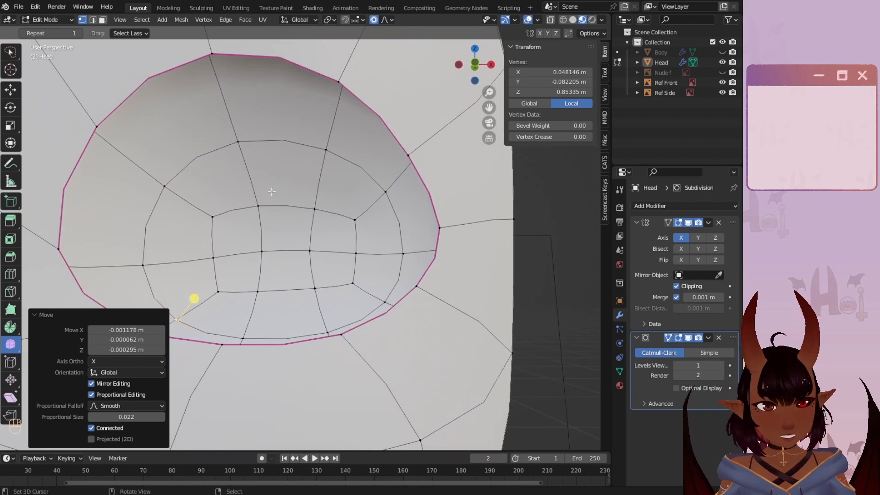
pyautogui.keyDown('alt'); pyautogui.click(280, 144); pyautogui.keyUp('alt')
pyautogui.press('s')
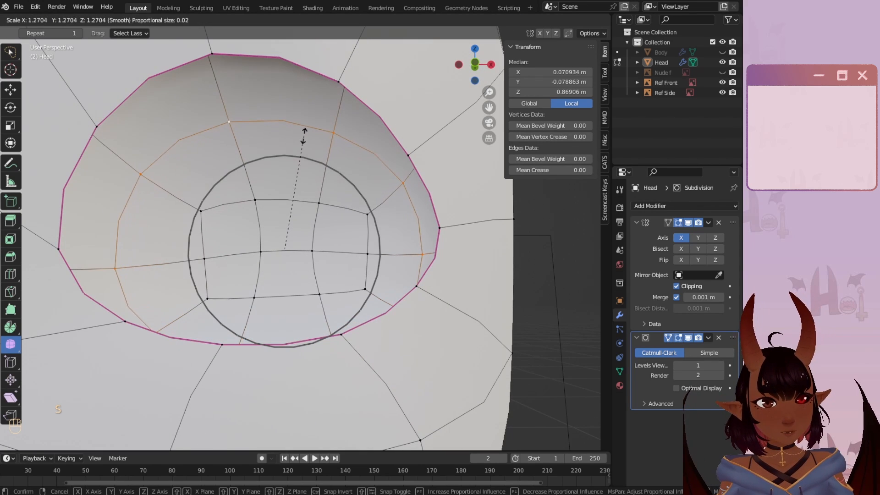
pyautogui.click(305, 133)
pyautogui.moveTo(295, 245); pyautogui.dragTo(365, 293, button='middle')
pyautogui.press('s')
pyautogui.click(411, 147)
# - Select the eye socket's outer outline loop and scale it by 1.101 and again by 1.175, with proportional size 0.022
pyautogui.keyDown('alt'); pyautogui.click(376, 306); pyautogui.keyUp('alt')
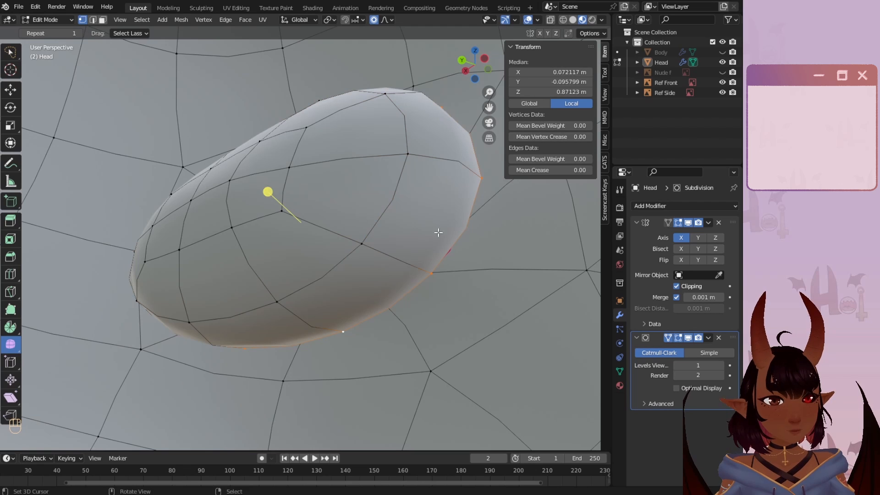
pyautogui.press('s')
pyautogui.click(454, 222)
pyautogui.moveTo(454, 222); pyautogui.dragTo(346, 204, button='middle')
pyautogui.press('s')
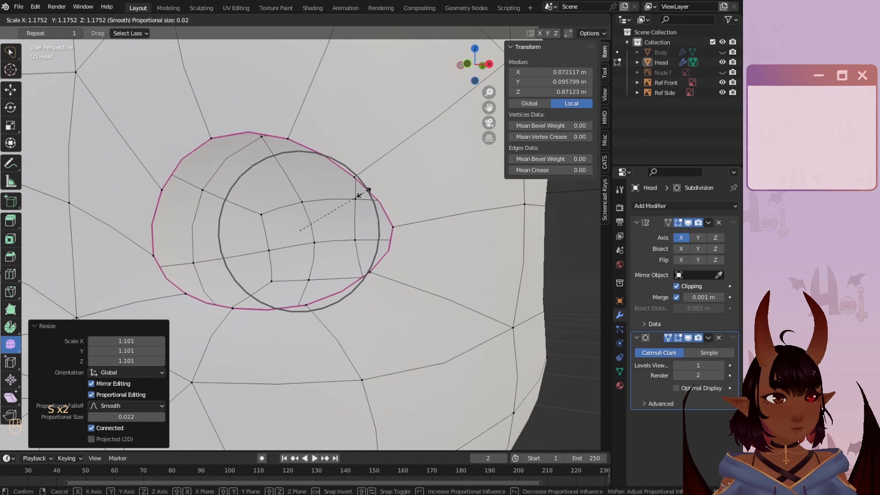
pyautogui.click(367, 189)
# - Reveal the hidden geometry around the eye opening and deselect everything
pyautogui.scroll(-5, 367, 190)
pyautogui.scroll(3, 298, 272)
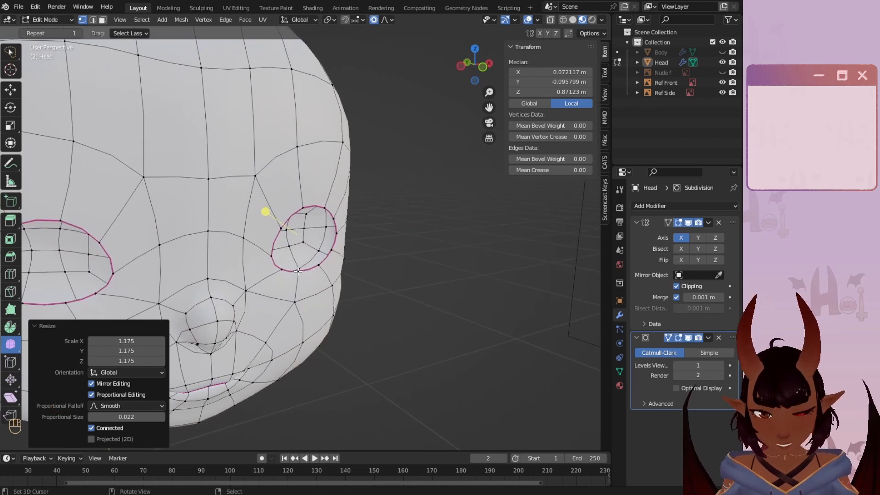
pyautogui.hotkey('alt', 'h')
pyautogui.moveTo(298, 271); pyautogui.dragTo(177, 294, button='middle')
pyautogui.scroll(3, 176, 294)
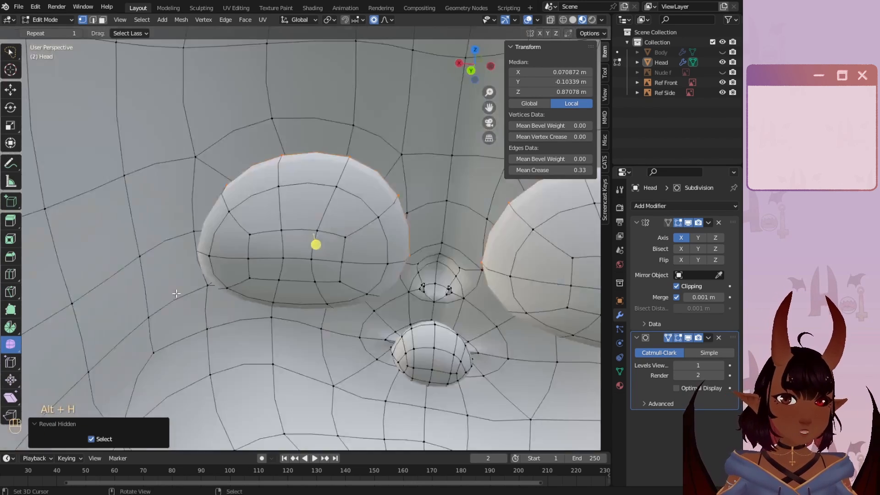
pyautogui.press('a')
pyautogui.press('a')
# - Compare the head with the front reference in front view and save the file Tutorial Chan 2022.blend
pyautogui.scroll(-8, 165, 287)
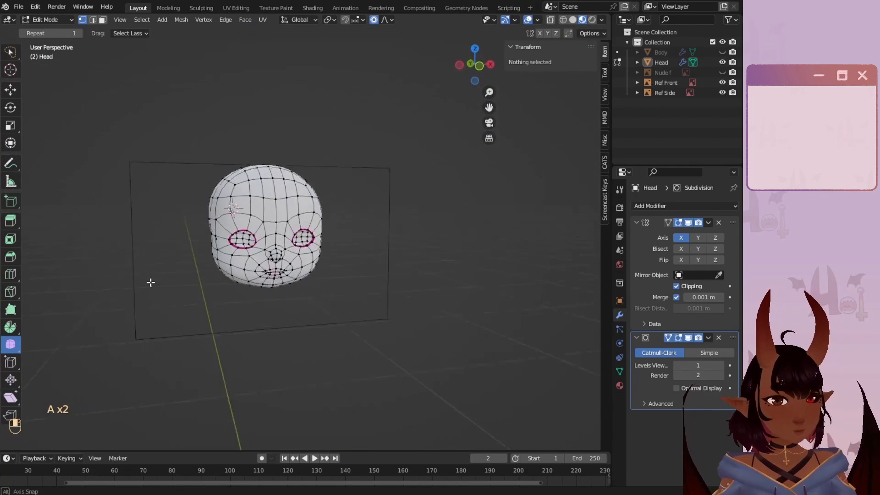
pyautogui.press('KP_1')
pyautogui.scroll(5, 171, 242)
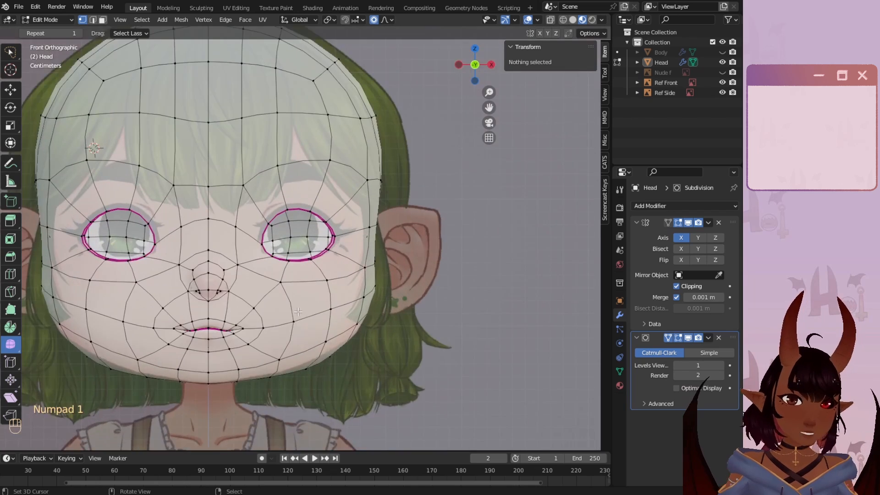
pyautogui.keyDown('shift'); pyautogui.moveTo(292, 309); pyautogui.dragTo(299, 268, button='middle'); pyautogui.keyUp('shift')
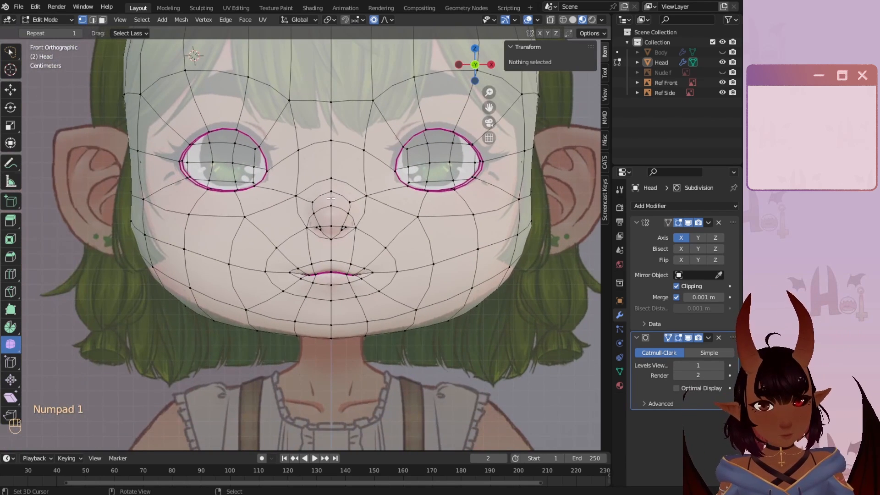
pyautogui.scroll(-2, 331, 198)
pyautogui.keyDown('shift'); pyautogui.moveTo(331, 199); pyautogui.dragTo(303, 251, button='middle'); pyautogui.keyUp('shift')
pyautogui.click(20, 7)
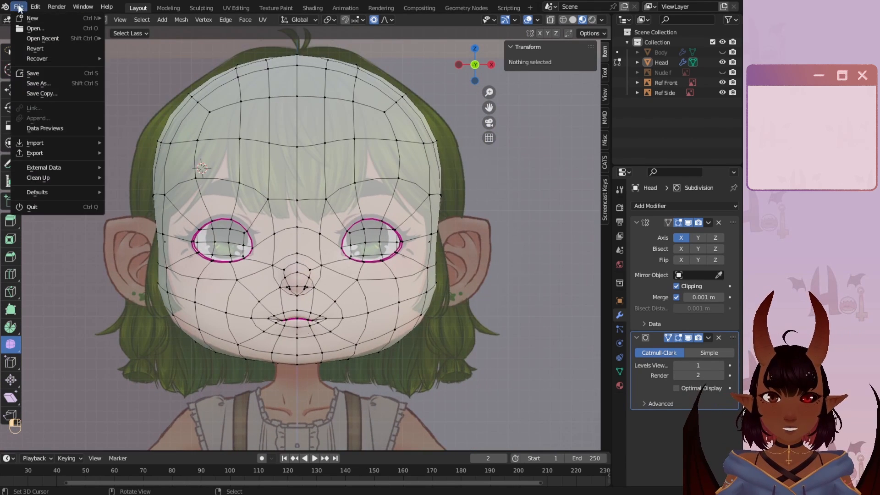
pyautogui.click(36, 73)
pyautogui.scroll(1, 284, 65)
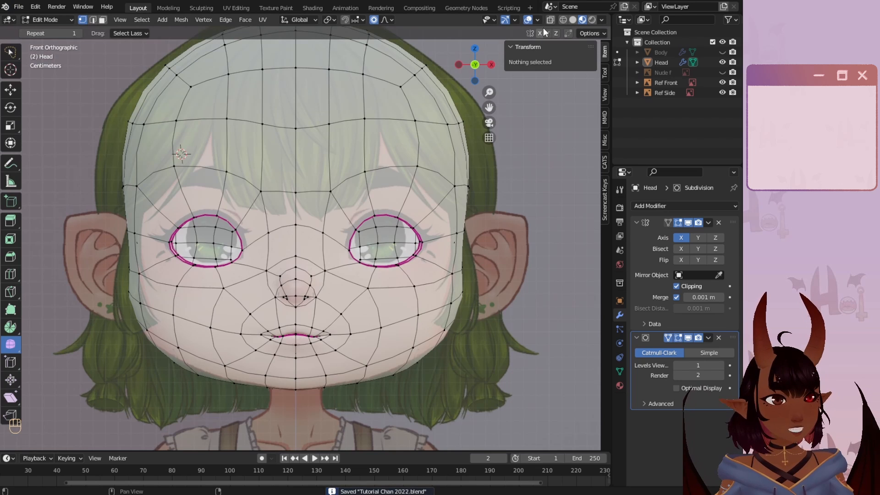
# - Select the whole head mesh and reset its custom normal vectors
pyautogui.moveTo(321, 220); pyautogui.dragTo(397, 227, button='middle')
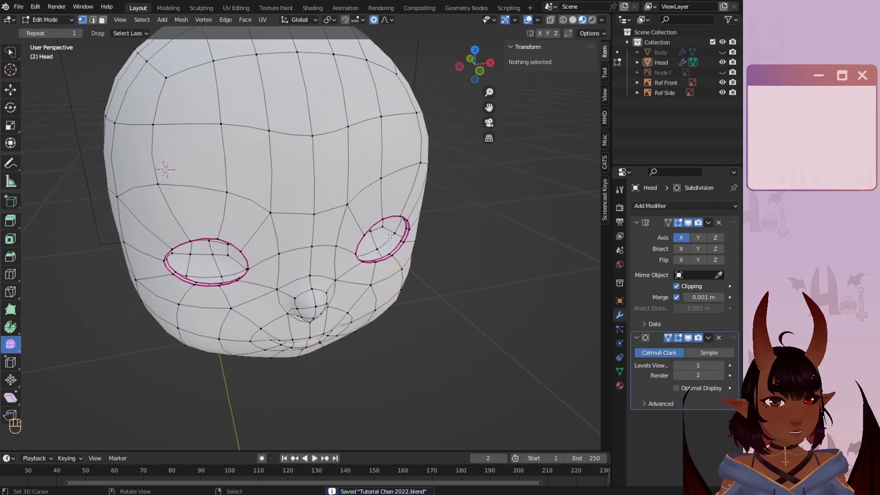
pyautogui.press('a')
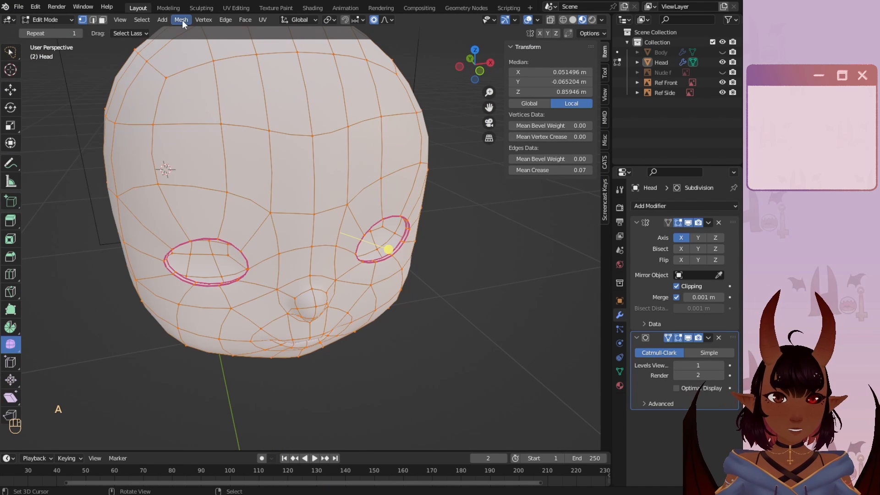
pyautogui.click(226, 21)
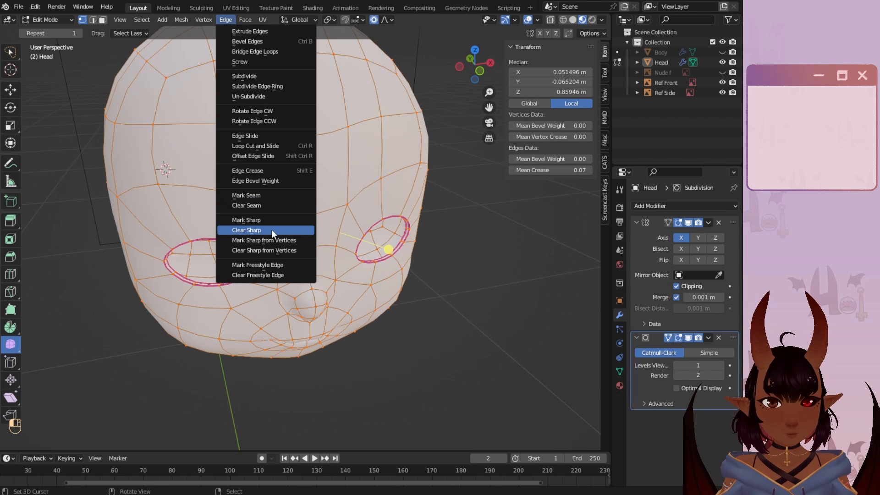
pyautogui.click(178, 20)
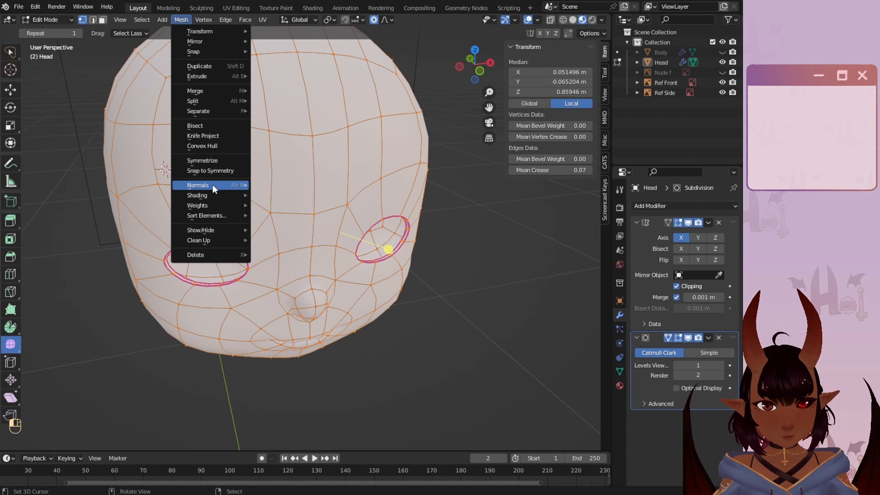
pyautogui.moveTo(212, 185)
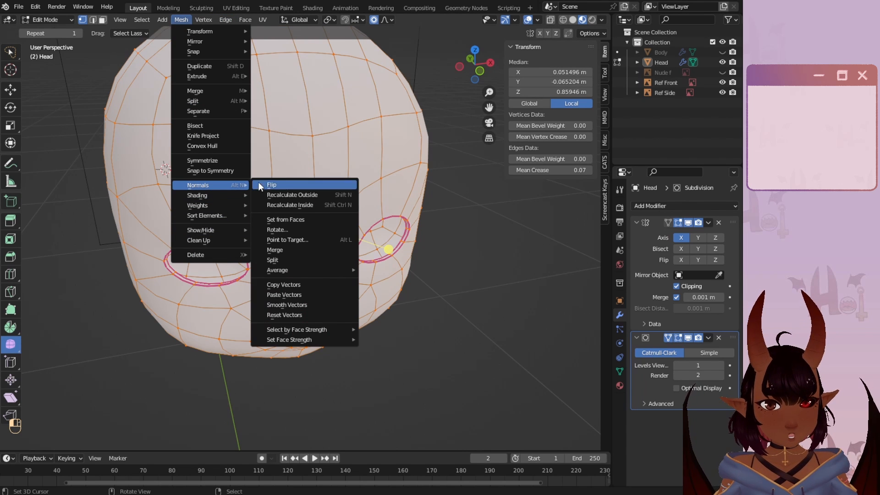
pyautogui.click(285, 314)
pyautogui.scroll(-5, 286, 313)
pyautogui.moveTo(286, 313); pyautogui.dragTo(336, 234, button='middle')
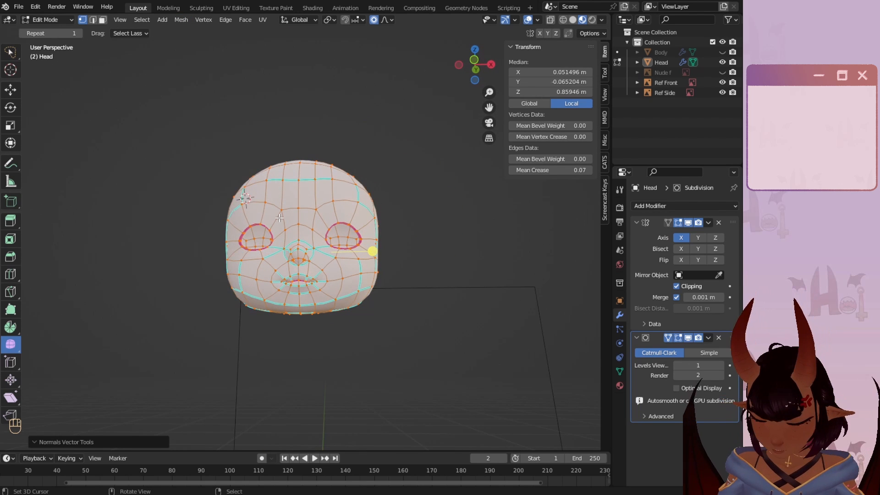
# - Clear the sharp markings from all edges of the head mesh
pyautogui.hotkey('ctrl', 'e')
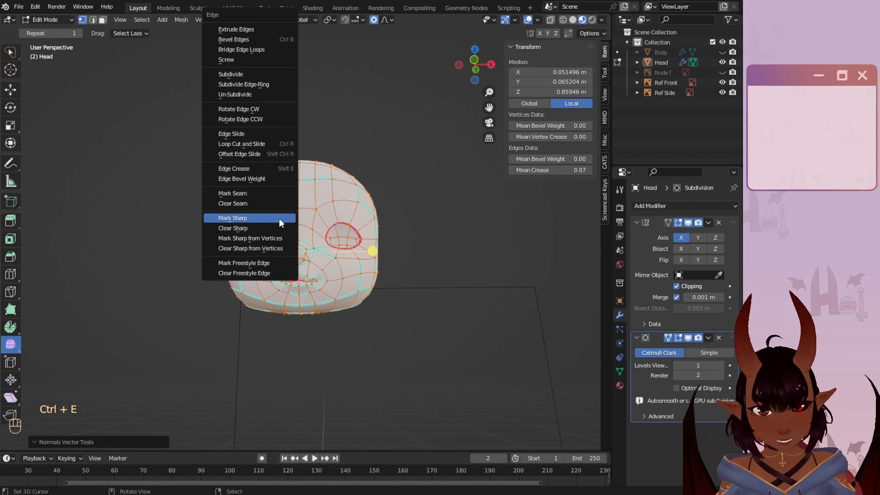
pyautogui.click(240, 228)
pyautogui.scroll(-1, 358, 268)
pyautogui.moveTo(236, 213); pyautogui.dragTo(268, 241, button='middle')
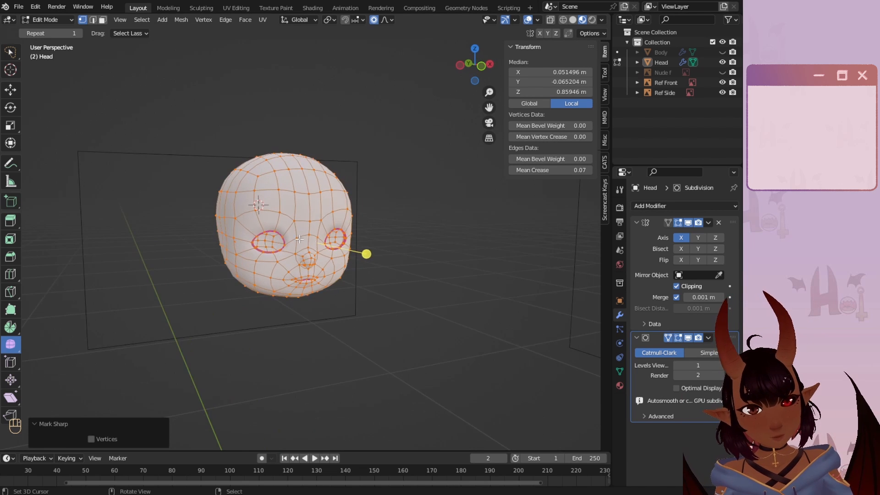
pyautogui.scroll(6, 327, 263)
pyautogui.scroll(8, 327, 263)
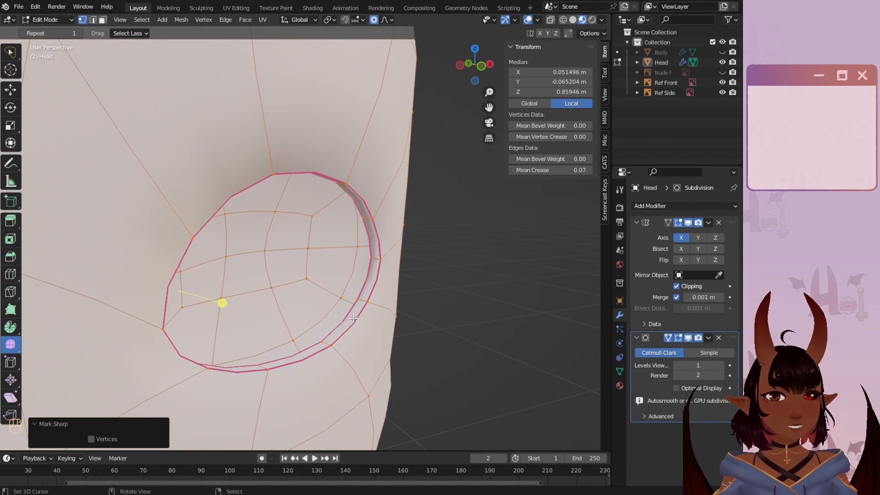
pyautogui.keyDown('alt'); pyautogui.click(355, 318); pyautogui.keyUp('alt')
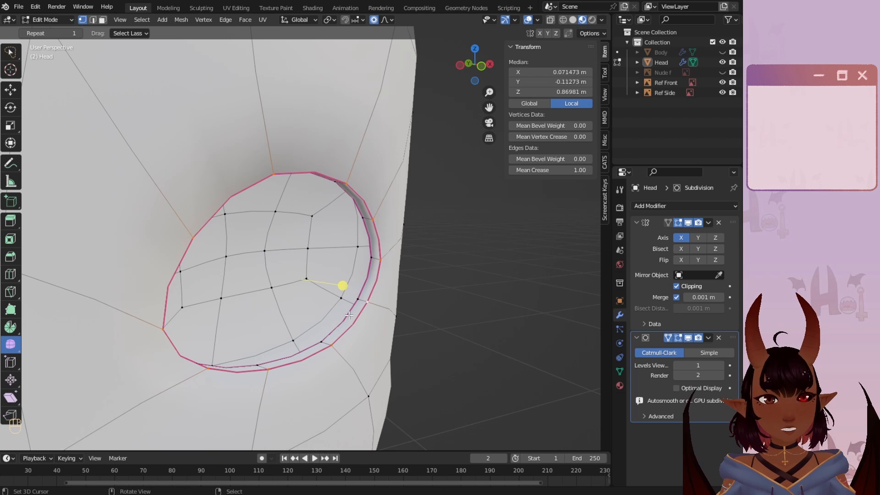
pyautogui.scroll(-5, 210, 240)
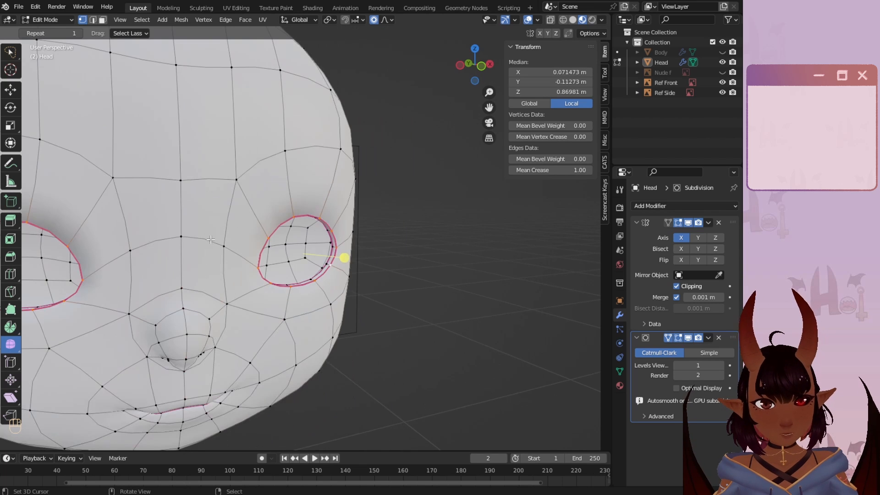
# - Select the entire head mesh and average its normals by Face Area
pyautogui.click(181, 19)
pyautogui.moveTo(228, 185)
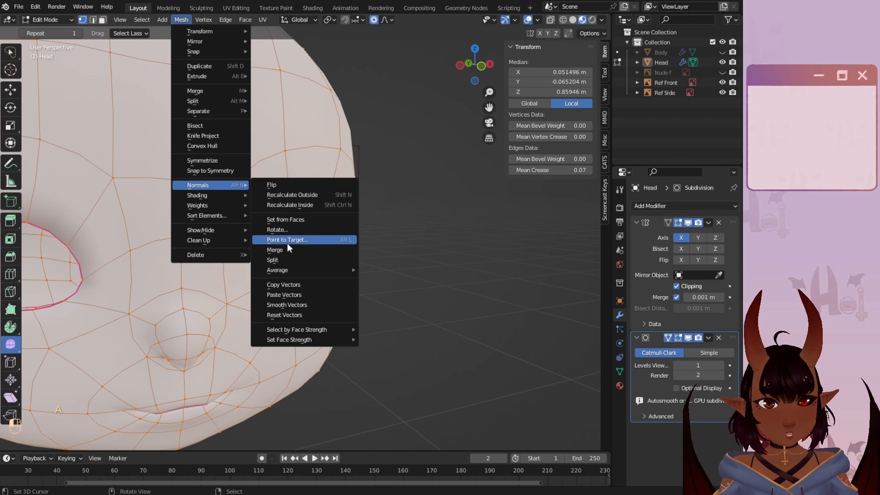
pyautogui.moveTo(286, 270)
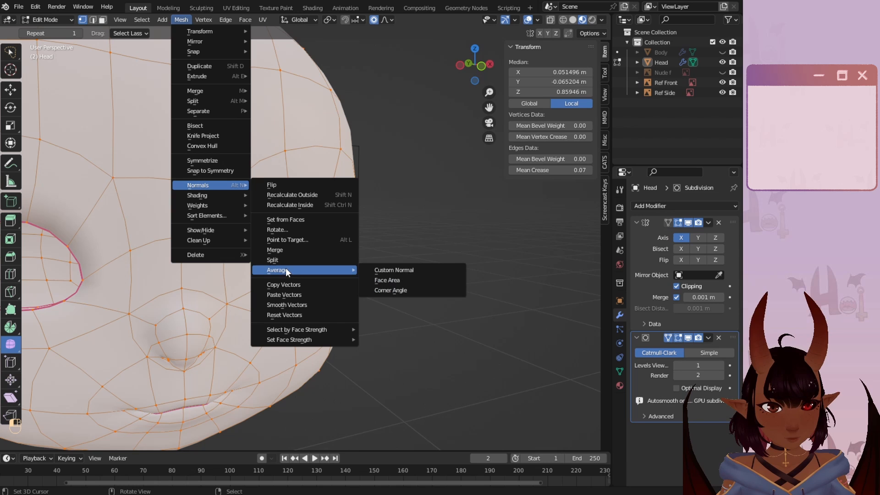
pyautogui.click(387, 279)
# - Mark the creased outer rim loop of the eye opening as sharp and select the inner rim loop
pyautogui.scroll(-3, 291, 270)
pyautogui.scroll(6, 290, 271)
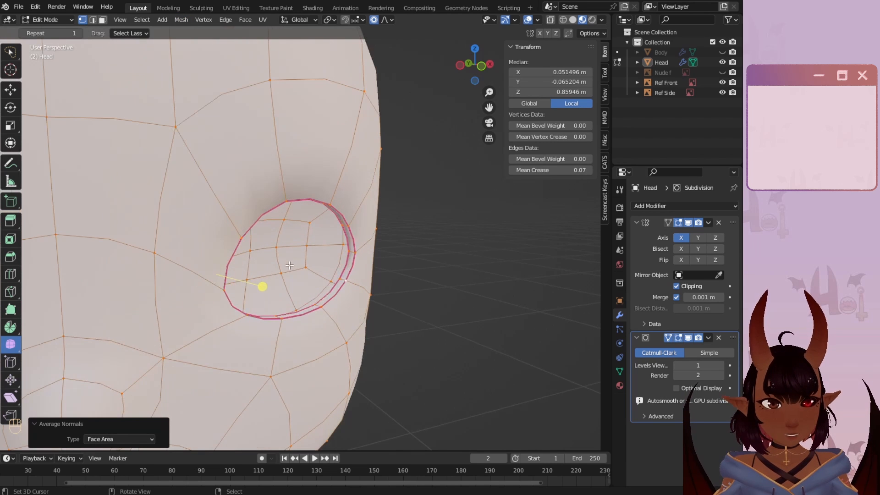
pyautogui.keyDown('alt'); pyautogui.click(345, 289); pyautogui.keyUp('alt')
pyautogui.hotkey('ctrl', 'e')
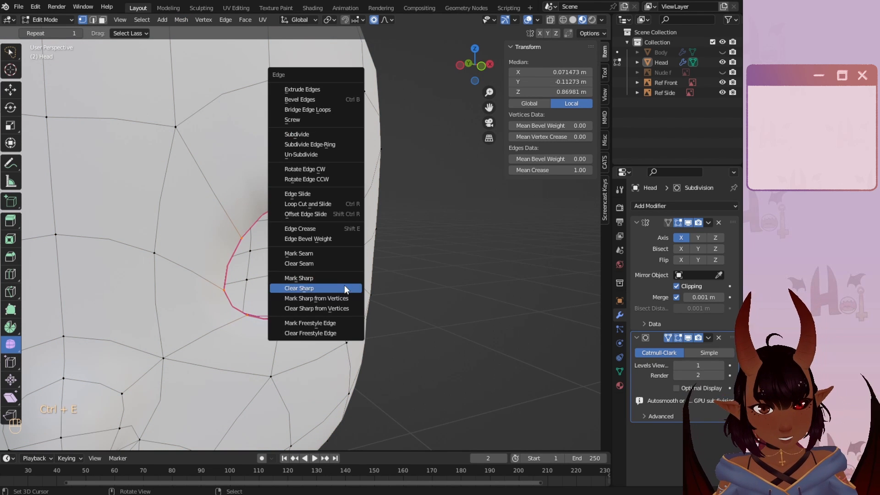
pyautogui.click(345, 285)
pyautogui.scroll(4, 357, 316)
pyautogui.keyDown('alt'); pyautogui.click(361, 321); pyautogui.keyUp('alt')
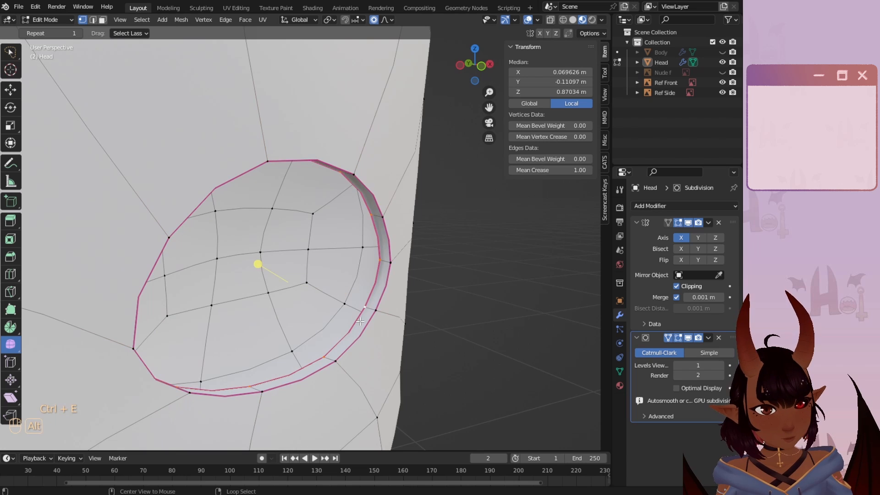
# - Mark the inner rim loop of the eye opening as sharp and deselect everything
pyautogui.hotkey('ctrl', 'e')
pyautogui.click(360, 320)
pyautogui.scroll(-5, 358, 276)
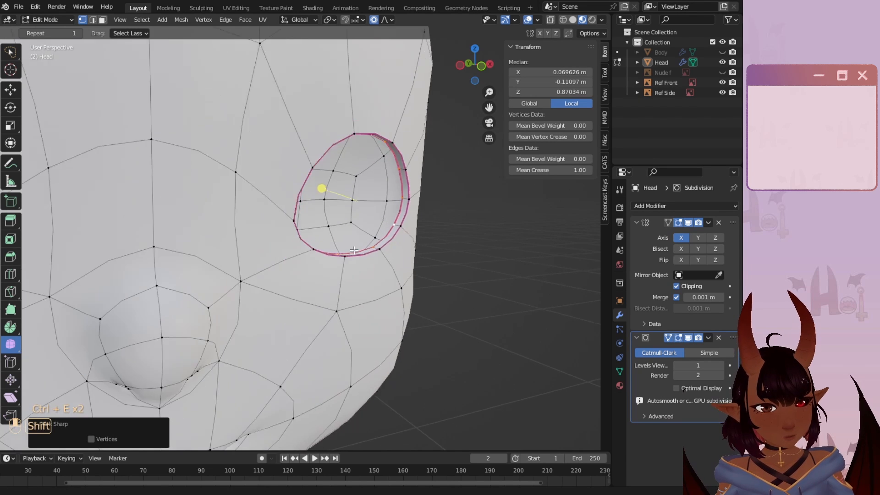
pyautogui.press('a')
pyautogui.press('a')
# - Select the edge loop along the mouth opening between the lips and mark it as sharp
pyautogui.scroll(1, 358, 243)
pyautogui.keyDown('shift'); pyautogui.moveTo(211, 380); pyautogui.dragTo(301, 235, button='middle'); pyautogui.keyUp('shift')
pyautogui.scroll(3, 301, 234)
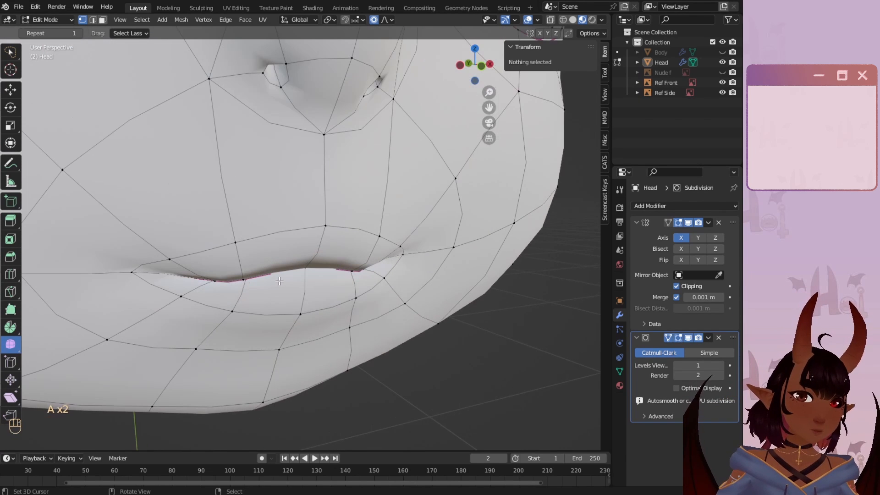
pyautogui.keyDown('alt'); pyautogui.rightClick(275, 277); pyautogui.keyUp('alt')
pyautogui.hotkey('ctrl', 'e')
pyautogui.click(274, 277)
pyautogui.scroll(-6, 275, 277)
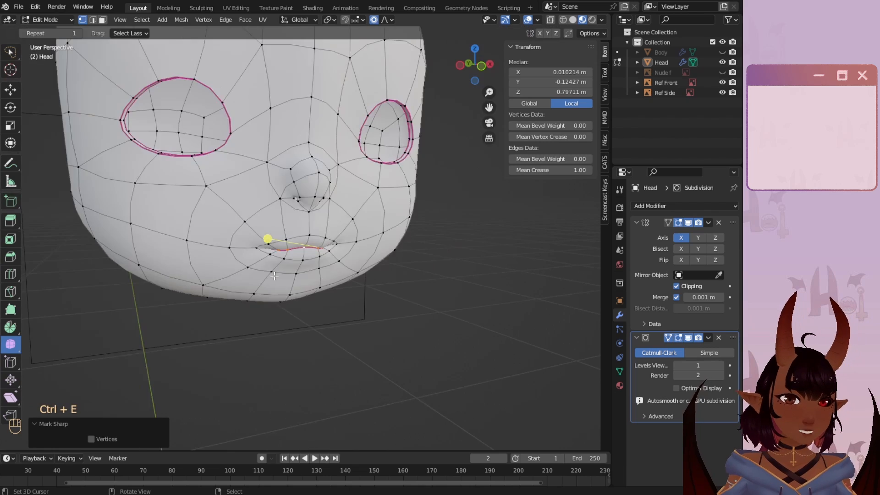
pyautogui.moveTo(331, 287); pyautogui.dragTo(387, 261, button='middle')
pyautogui.scroll(-1, 333, 275)
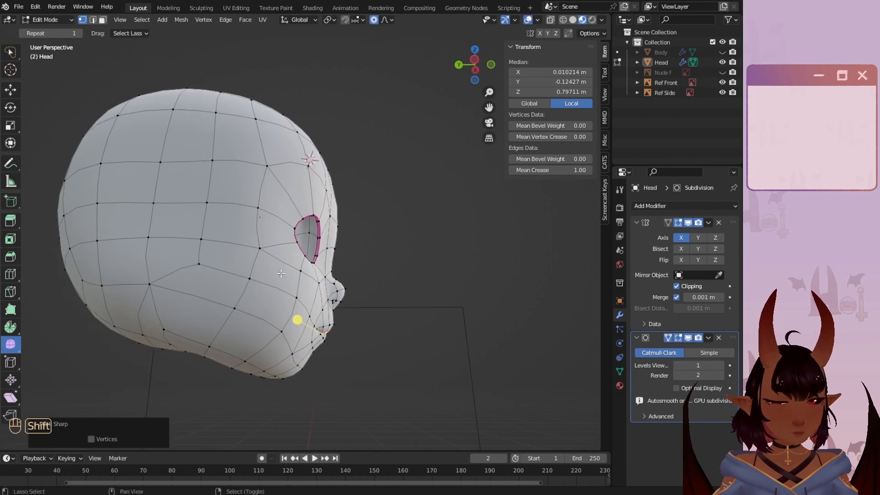
# - Select a path of edges along the jawline and up the side of the head, and try creasing it
pyautogui.keyDown('shift'); pyautogui.moveTo(240, 278); pyautogui.dragTo(113, 242, button='middle'); pyautogui.keyUp('shift')
pyautogui.scroll(3, 250, 254)
pyautogui.scroll(-2, 316, 235)
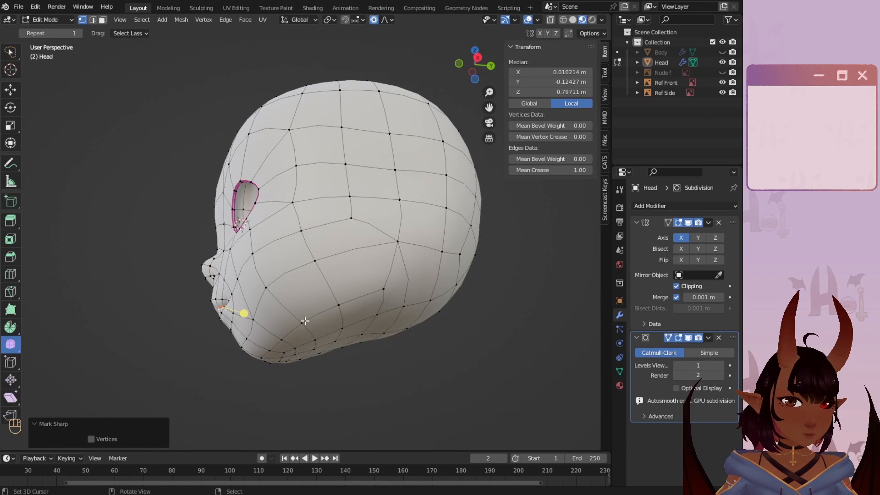
pyautogui.click(305, 322)
pyautogui.keyDown('shift'); pyautogui.click(387, 289); pyautogui.keyUp('shift')
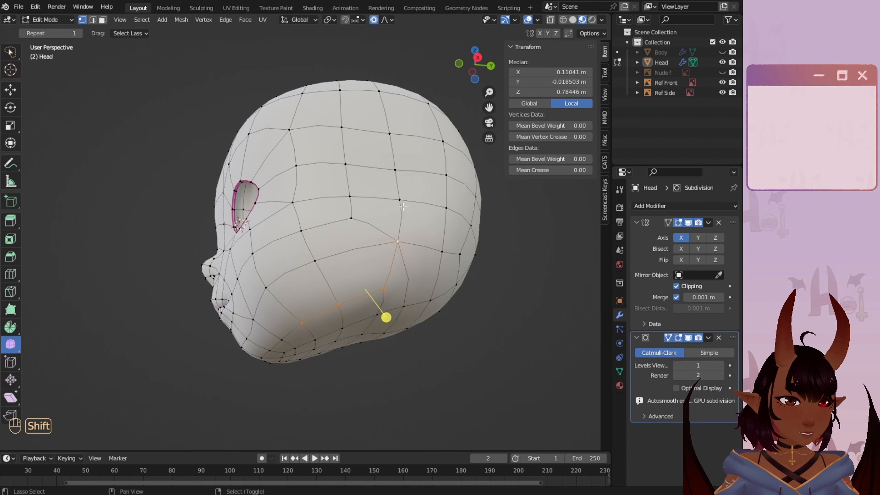
pyautogui.moveTo(386, 259); pyautogui.dragTo(417, 314, button='middle')
pyautogui.hotkey('shift', 'e')
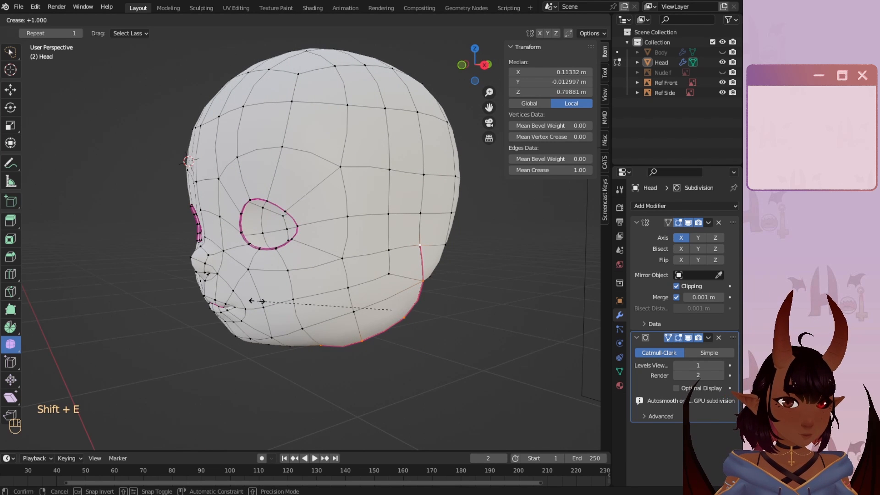
pyautogui.rightClick(515, 289)
pyautogui.moveTo(241, 310); pyautogui.dragTo(246, 262, button='middle')
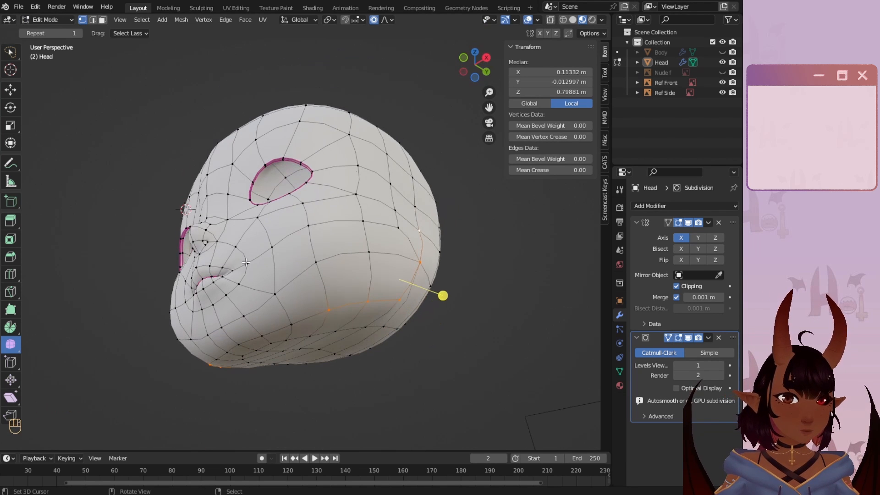
# - Mark the selected edge path along the jawline as sharp
pyautogui.hotkey('ctrl', 'e')
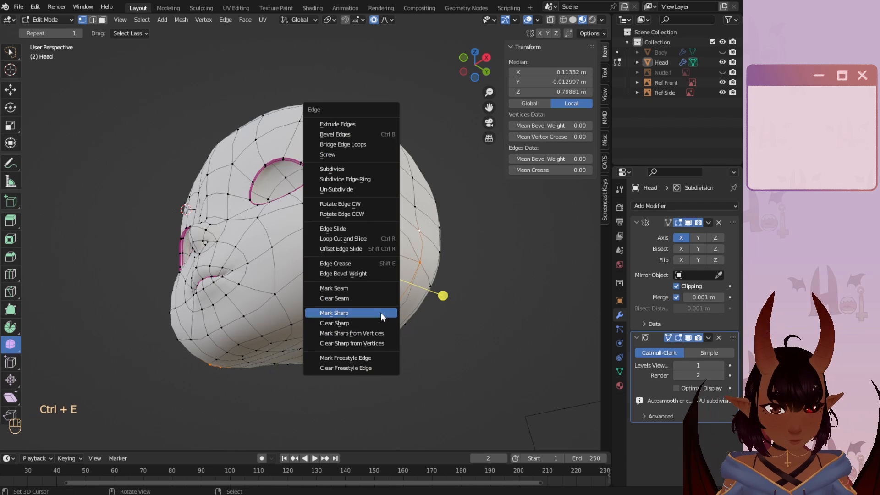
pyautogui.click(356, 321)
pyautogui.moveTo(318, 324); pyautogui.dragTo(304, 263, button='middle')
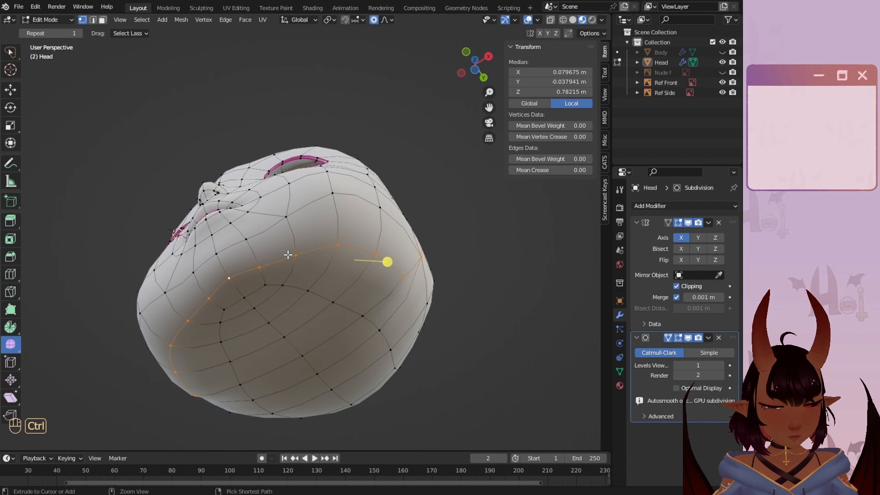
pyautogui.hotkey('ctrl', 'e')
pyautogui.click(276, 242)
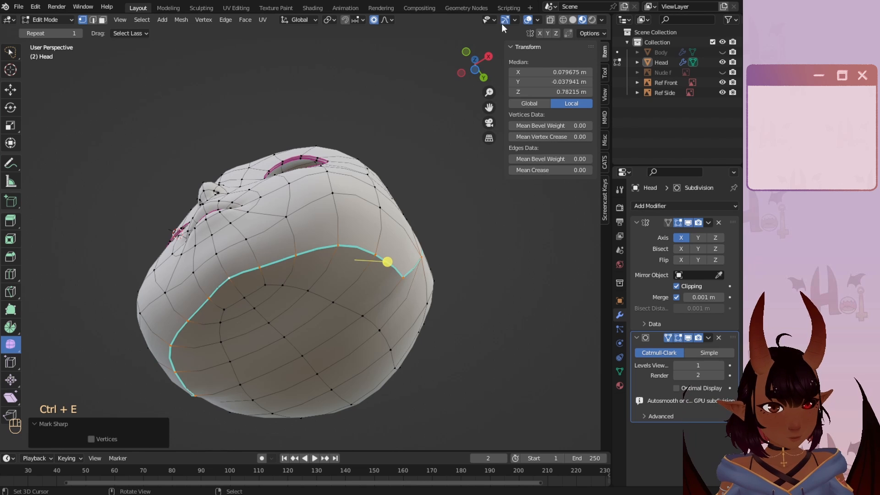
# - Hide the viewport overlays to inspect the jaw shading, and undo the sharp marking along the jawline
pyautogui.click(527, 20)
pyautogui.moveTo(321, 261); pyautogui.dragTo(373, 249, button='middle')
pyautogui.scroll(3, 374, 253)
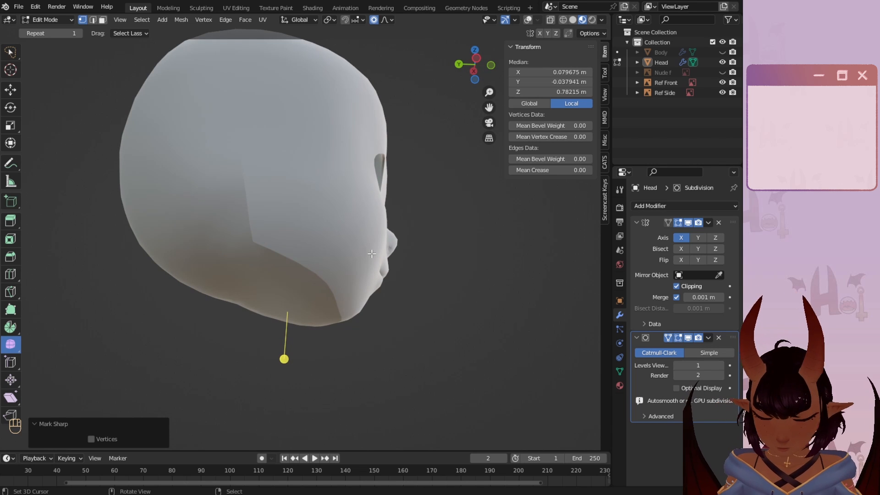
pyautogui.hotkey('ctrl', 'z')
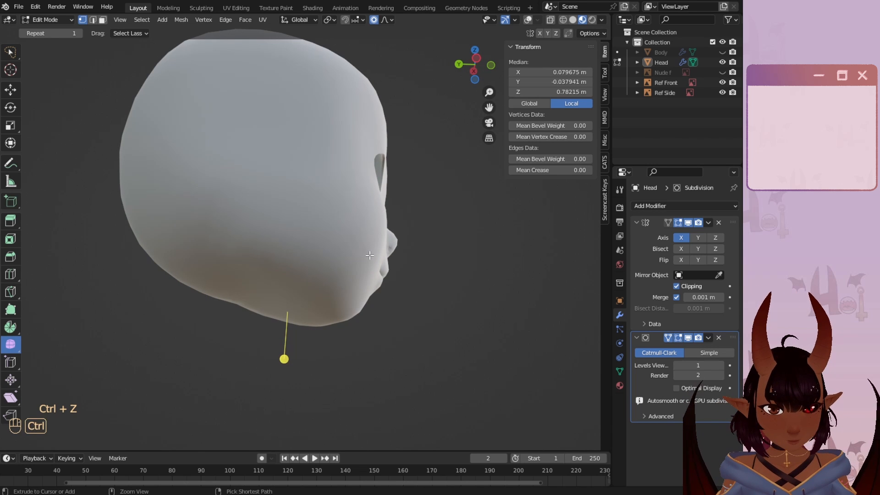
# - Save the file and view the face from the front
pyautogui.click(19, 7)
pyautogui.click(30, 75)
pyautogui.scroll(-2, 315, 165)
pyautogui.moveTo(315, 165); pyautogui.dragTo(202, 202, button='middle')
pyautogui.press('KP_1')
pyautogui.scroll(4, 303, 236)
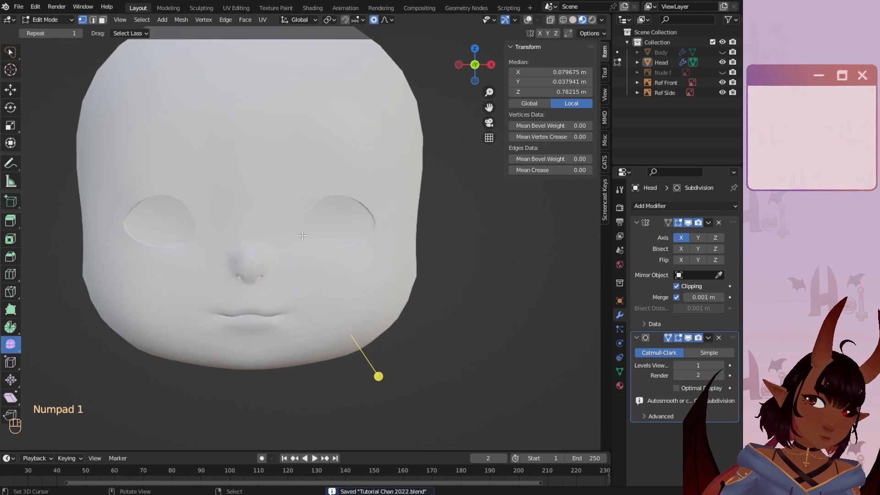
# - Return to Object Mode with the viewport overlays shown, and save the file again
pyautogui.click(53, 19)
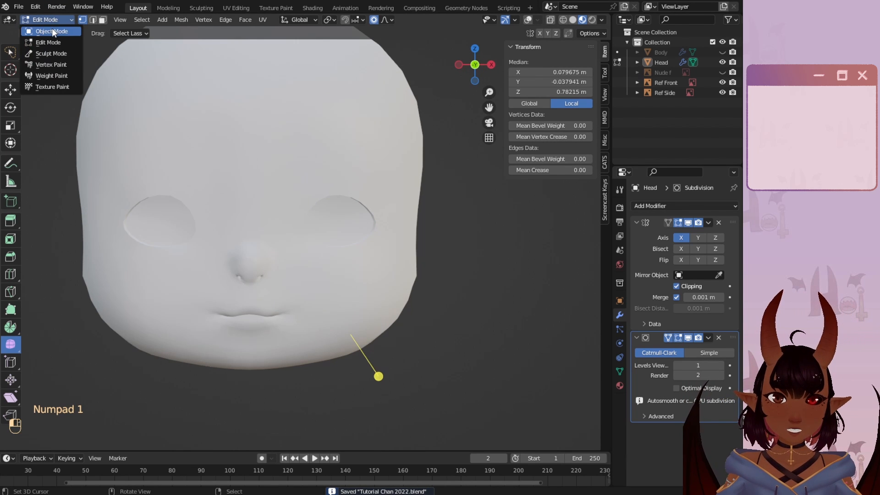
pyautogui.click(52, 28)
pyautogui.scroll(-4, 345, 130)
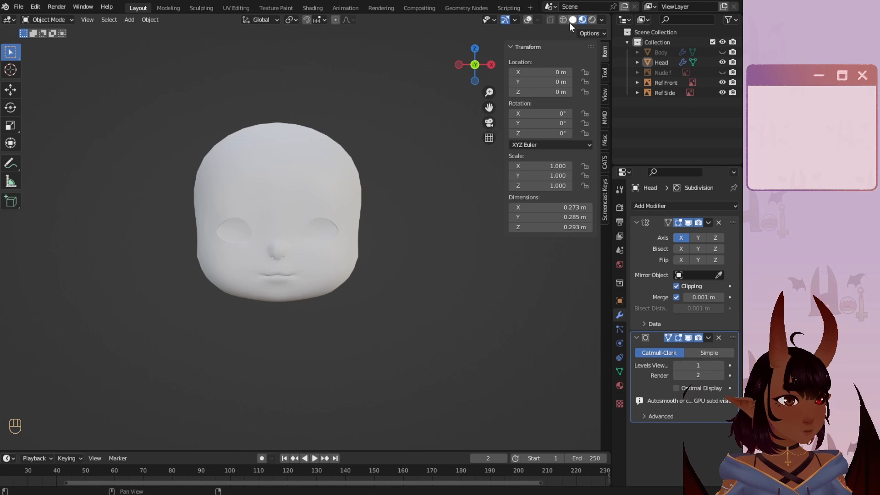
pyautogui.click(528, 20)
pyautogui.scroll(3, 343, 193)
pyautogui.click(19, 7)
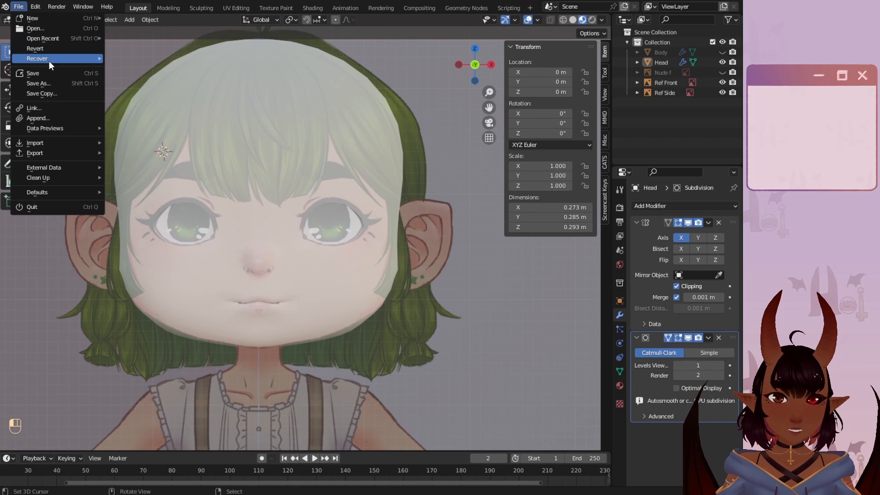
pyautogui.click(42, 72)
# - Add a mesh plane and set its X rotation to 90° so it faces the front
pyautogui.click(130, 20)
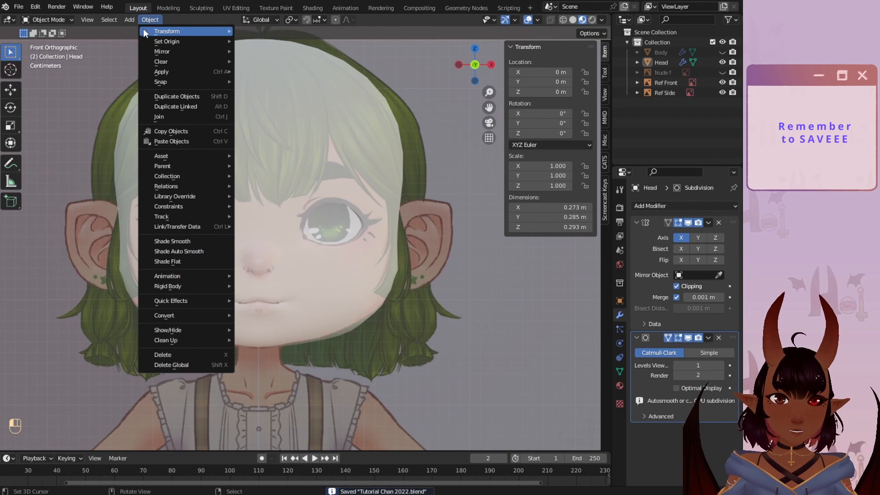
pyautogui.moveTo(133, 31)
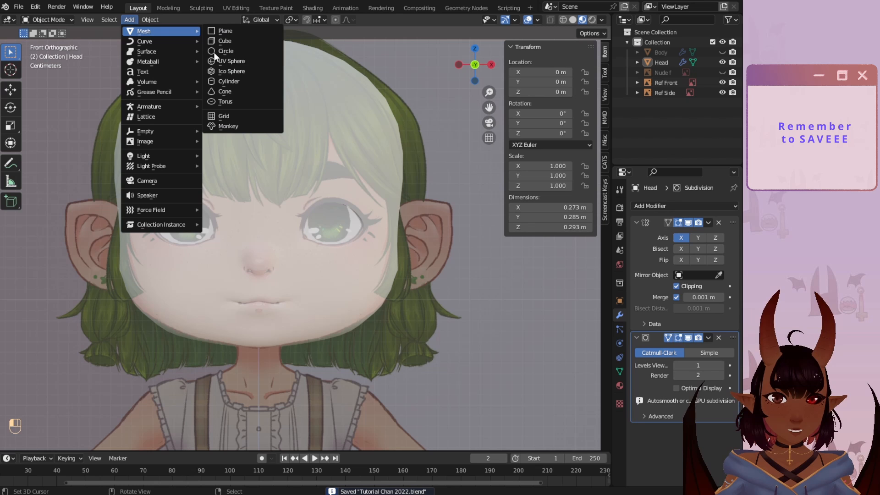
pyautogui.click(235, 30)
pyautogui.scroll(-5, 306, 272)
pyautogui.doubleClick(127, 419)
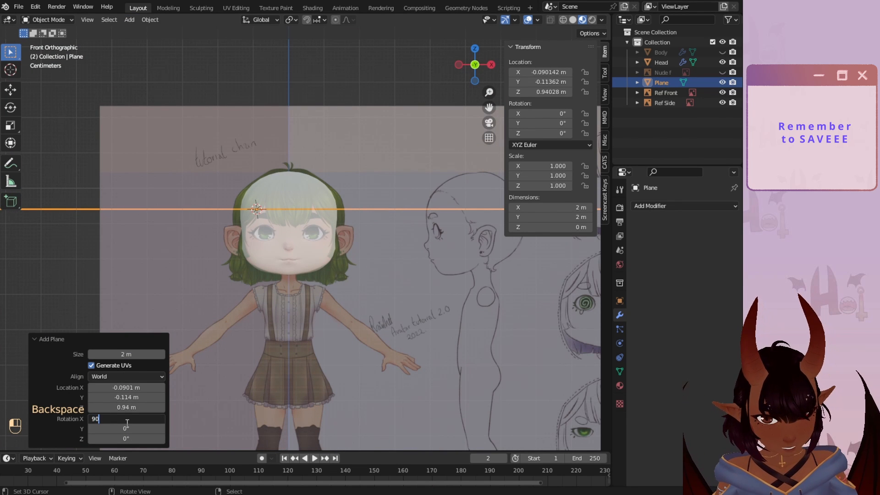
pyautogui.write('90')
pyautogui.press('Return')
pyautogui.scroll(-4, 255, 265)
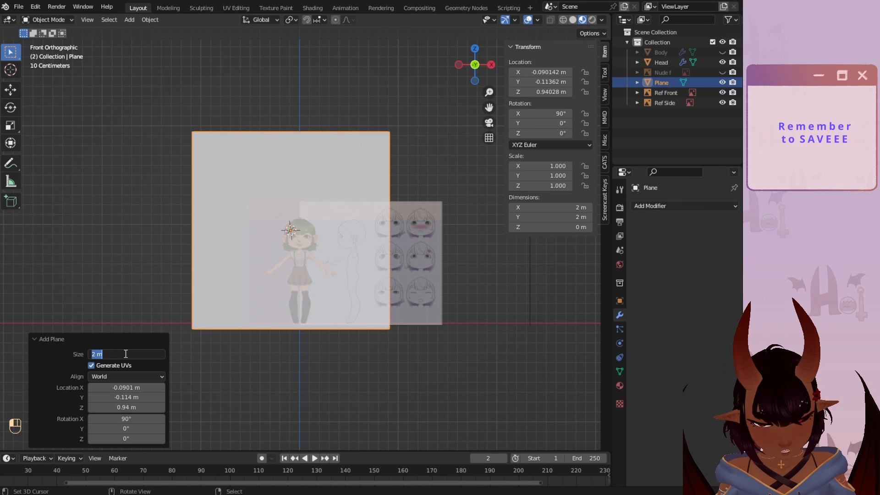
# - Set the new plane's size to 0.2 m and its X, Y and Z location to 0
pyautogui.click(126, 354)
pyautogui.write('0.2')
pyautogui.press('Return')
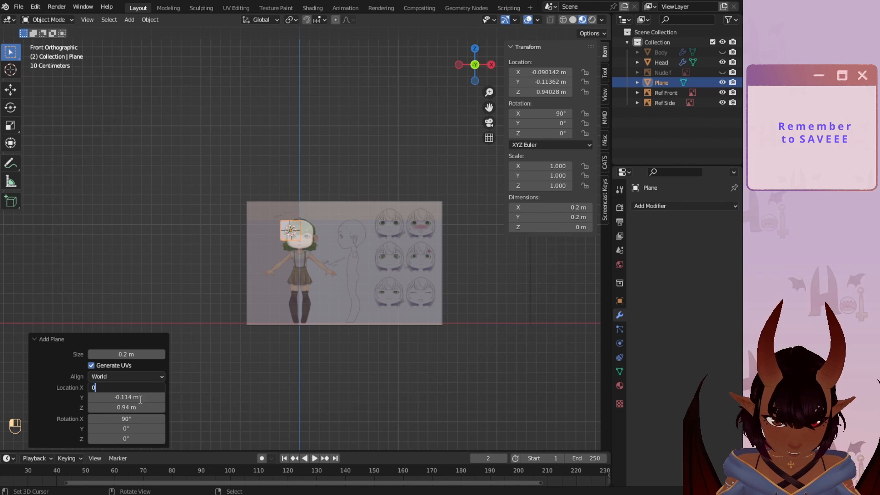
pyautogui.write('0')
pyautogui.press('Return')
pyautogui.write('0')
pyautogui.press('Return')
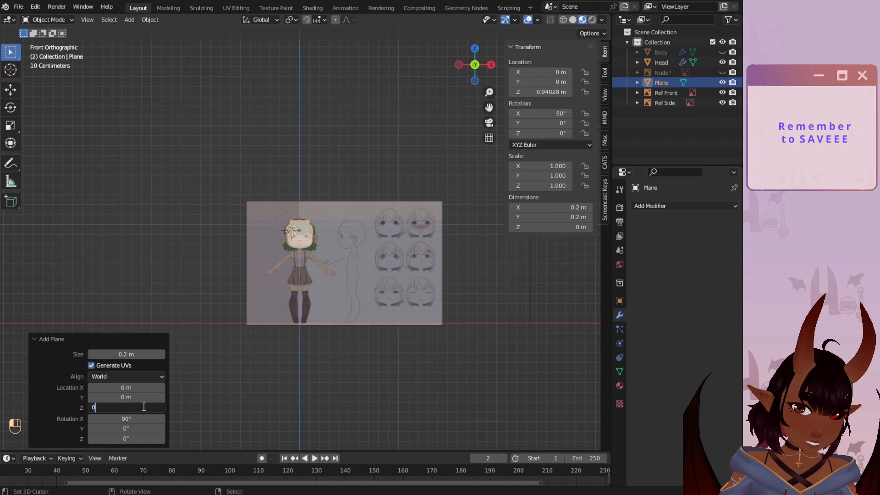
pyautogui.click(144, 407)
pyautogui.write('0')
pyautogui.press('Return')
pyautogui.scroll(4, 328, 353)
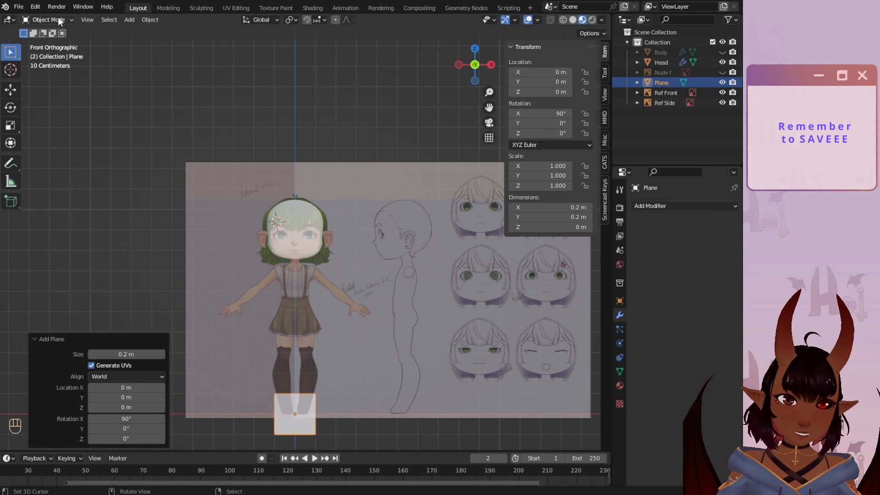
# - In Edit Mode, move the whole plane up over the character's left eye and scale it by about 0.443
pyautogui.click(58, 19)
pyautogui.click(58, 38)
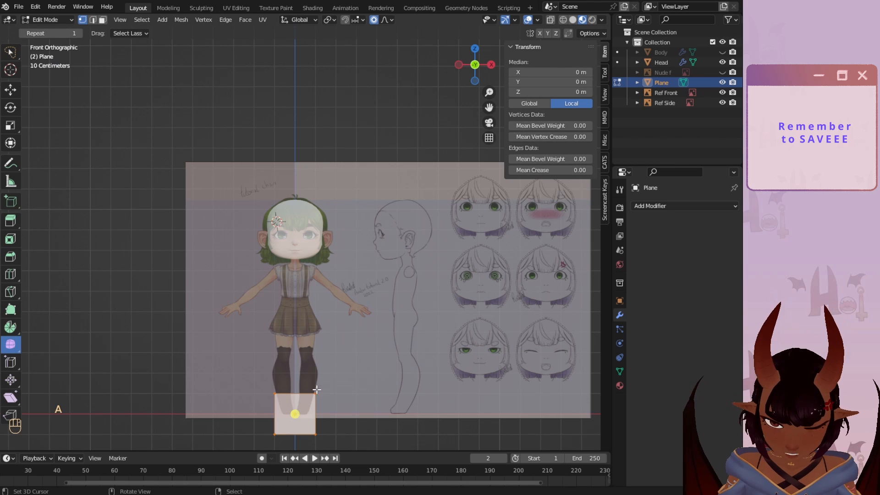
pyautogui.press('g')
pyautogui.click(331, 212)
pyautogui.press('s')
pyautogui.click(340, 199)
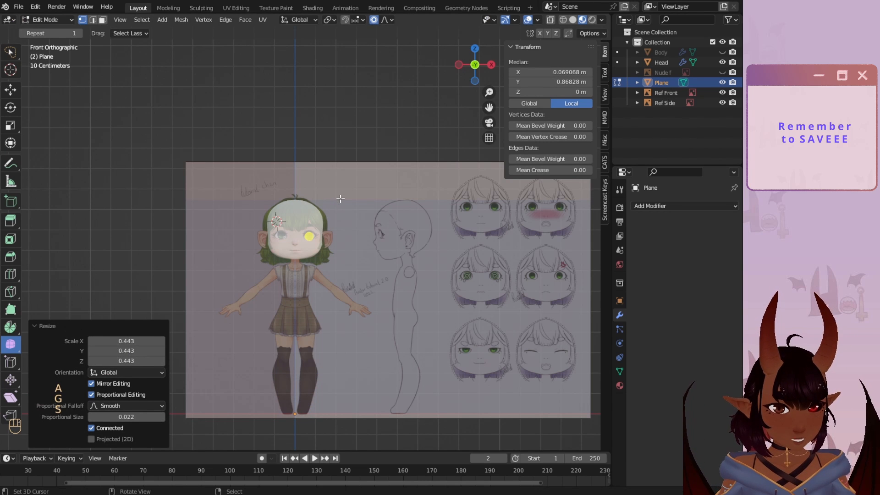
# - In the side view, move the plane about -0.174 m along Y so it sits in front of the face
pyautogui.press('KP_3')
pyautogui.scroll(3, 281, 230)
pyautogui.press('g')
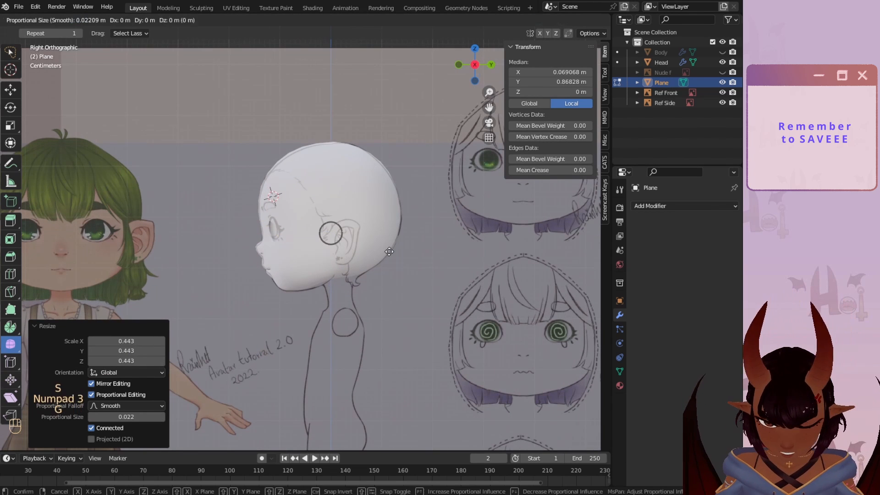
pyautogui.press('y')
pyautogui.click(300, 254)
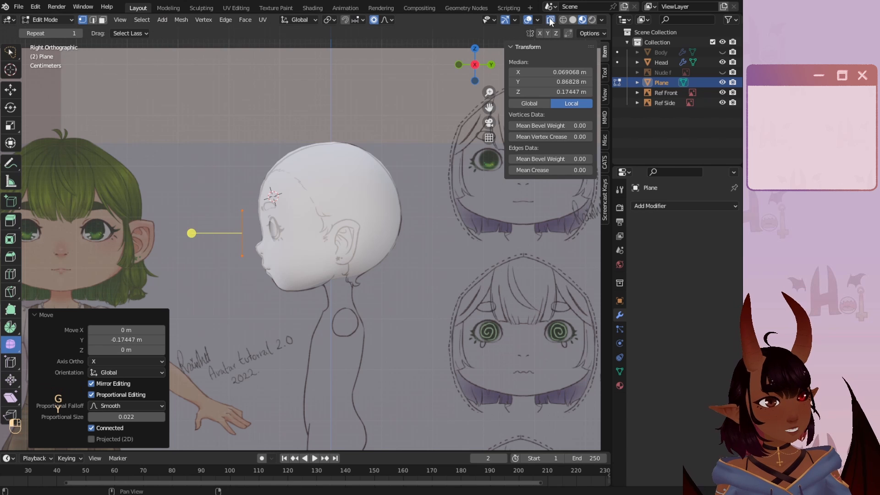
# - Turn on X-ray and scale the plane by about 0.488 in the front view to approach the iris size
pyautogui.press('KP_1')
pyautogui.scroll(5, 423, 94)
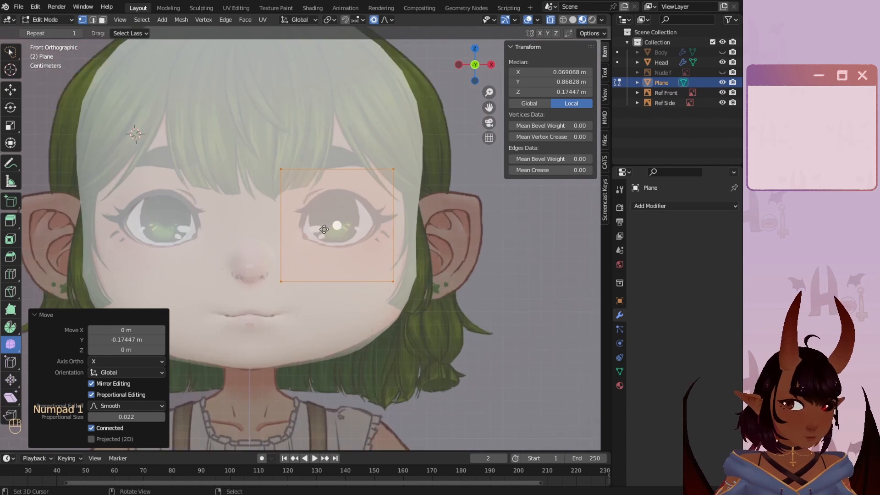
pyautogui.press('s')
pyautogui.click(385, 162)
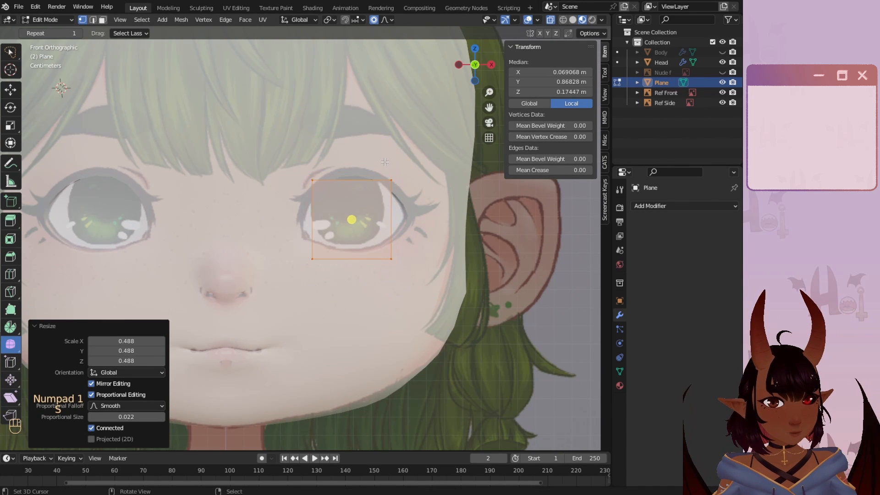
# - Center the plane over the reference iris and scale it by about 0.822 to fit
pyautogui.scroll(3, 385, 163)
pyautogui.keyDown('shift'); pyautogui.moveTo(387, 164); pyautogui.dragTo(316, 233, button='middle'); pyautogui.keyUp('shift')
pyautogui.scroll(1, 316, 233)
pyautogui.press('g')
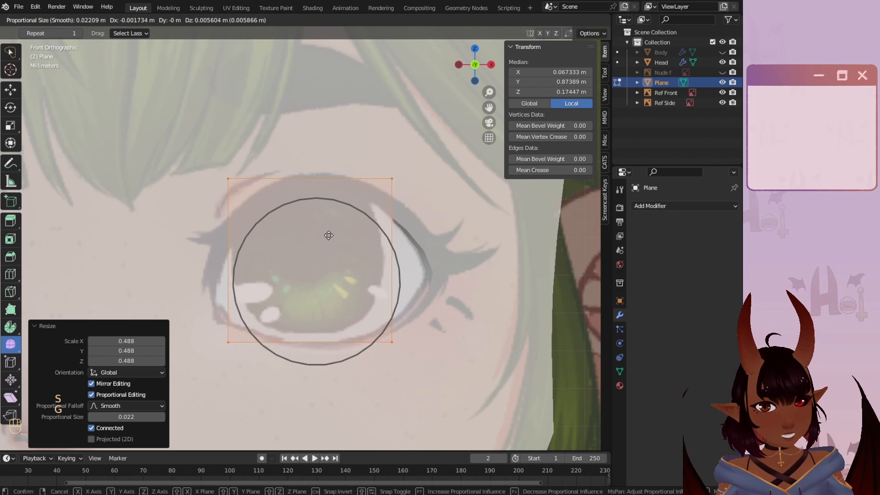
pyautogui.click(329, 236)
pyautogui.press('s')
pyautogui.click(361, 174)
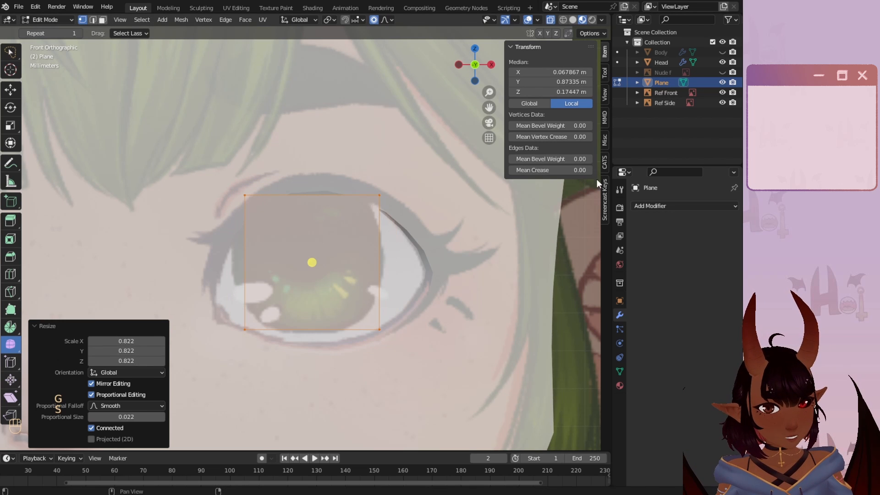
# - Return the plane to Object Mode and save the file
pyautogui.click(52, 20)
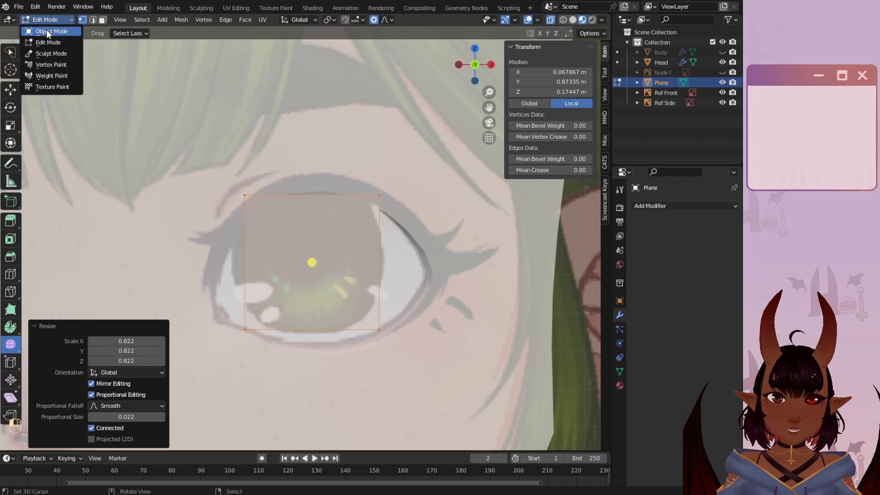
pyautogui.click(46, 29)
pyautogui.click(18, 6)
pyautogui.click(42, 74)
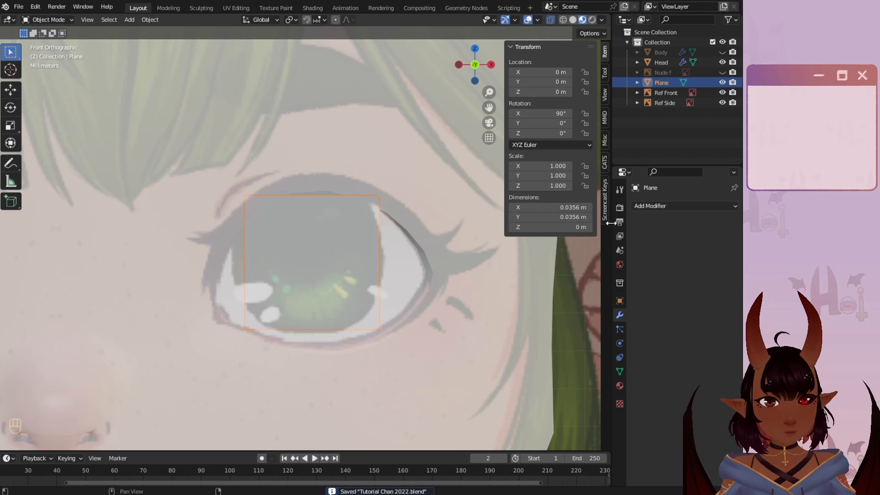
# - Add a Subdivision Surface modifier to the plane and set its viewport level to 2
pyautogui.click(651, 206)
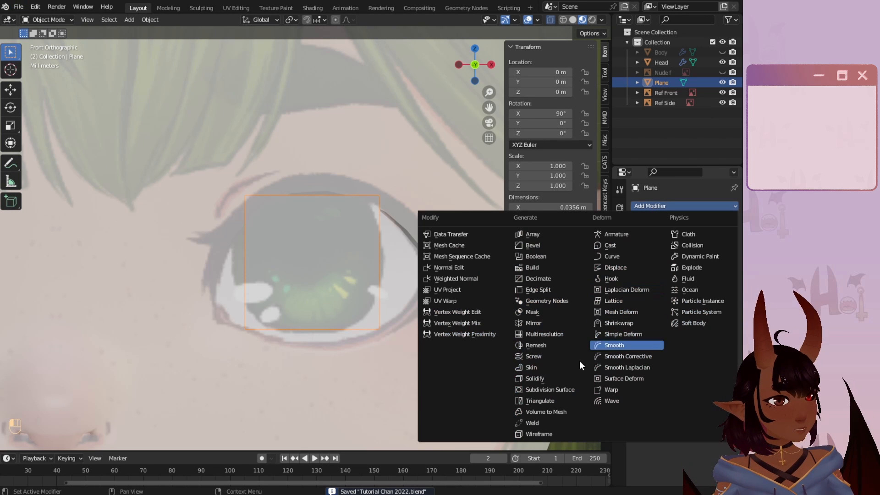
pyautogui.click(552, 389)
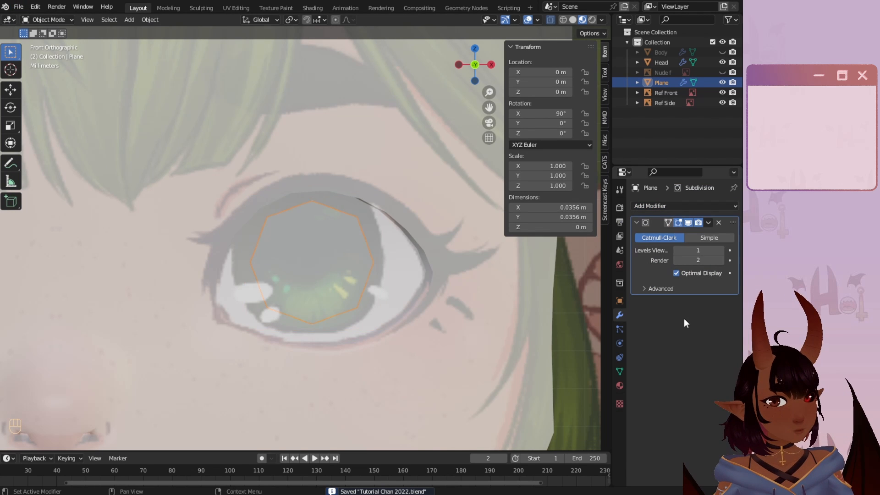
pyautogui.click(722, 252)
pyautogui.scroll(-5, 259, 289)
pyautogui.scroll(3, 295, 285)
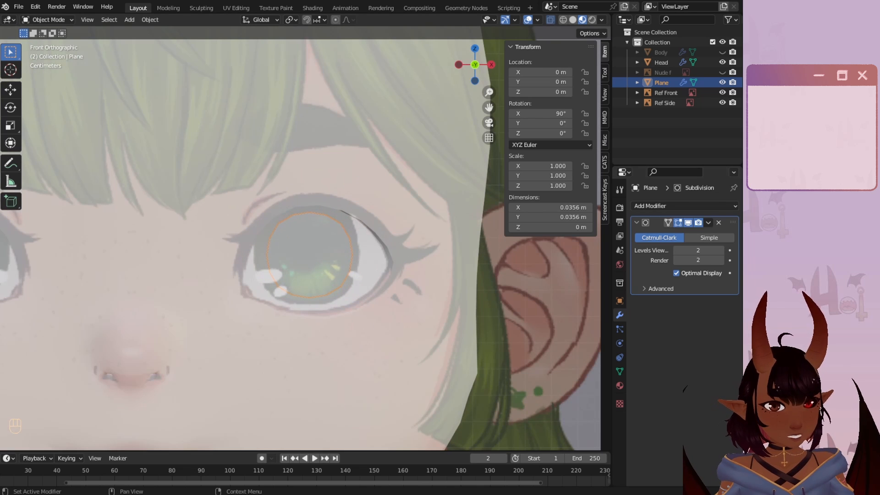
# - Apply the Subdivision modifier and put the rounded plane back into Edit Mode
pyautogui.click(709, 223)
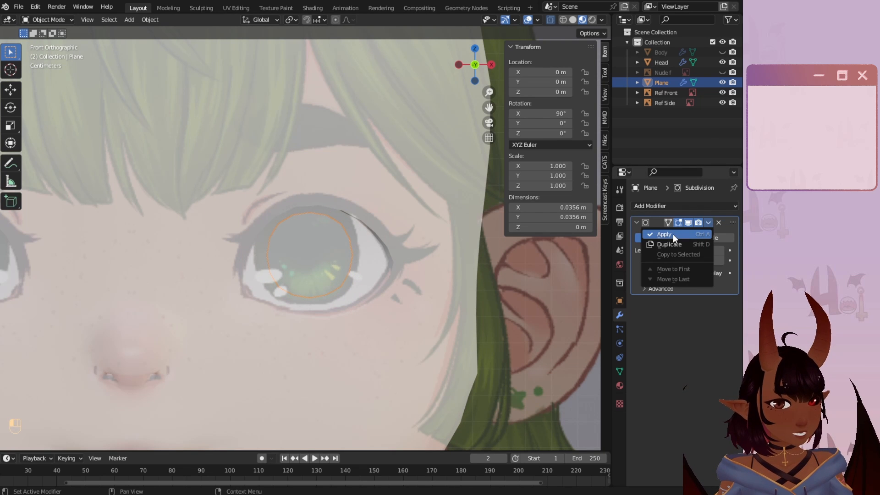
pyautogui.click(673, 235)
pyautogui.click(57, 21)
pyautogui.click(57, 40)
# - Scale the whole iris mesh by about 1.308, recenter it over the reference iris, and refine its size by about 0.966
pyautogui.scroll(4, 303, 248)
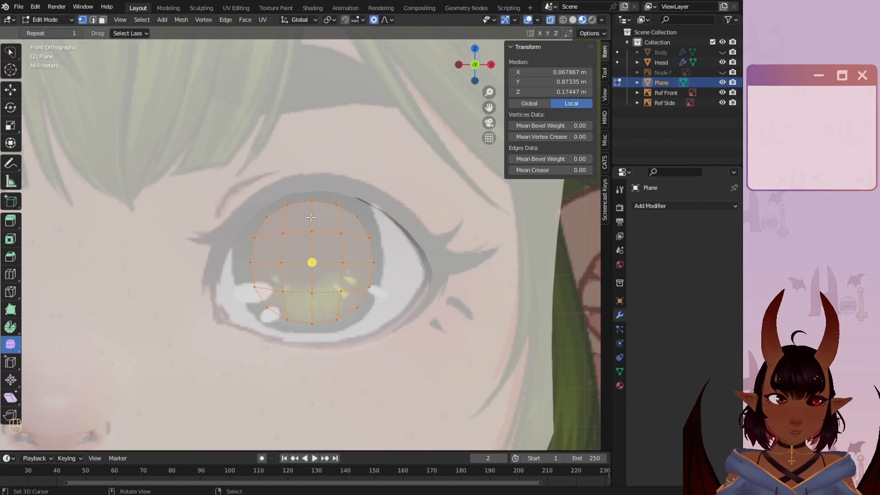
pyautogui.press('a')
pyautogui.press('s')
pyautogui.click(377, 173)
pyautogui.press('g')
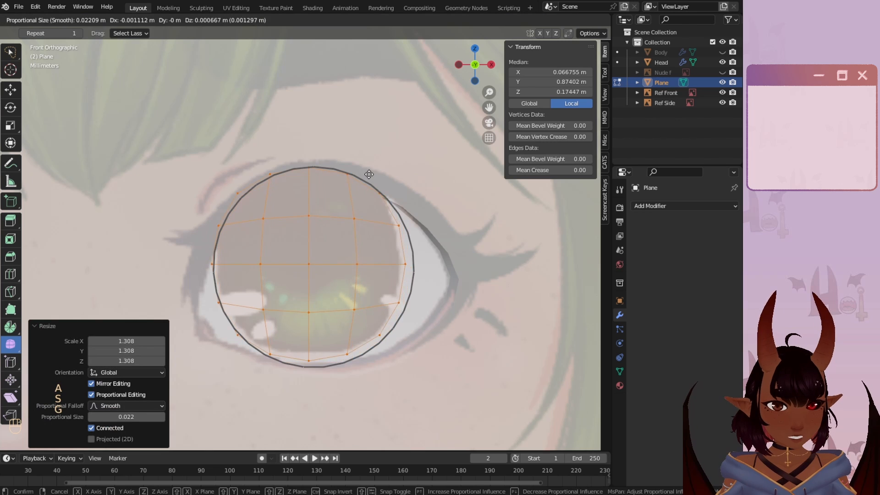
pyautogui.click(370, 174)
pyautogui.press('s')
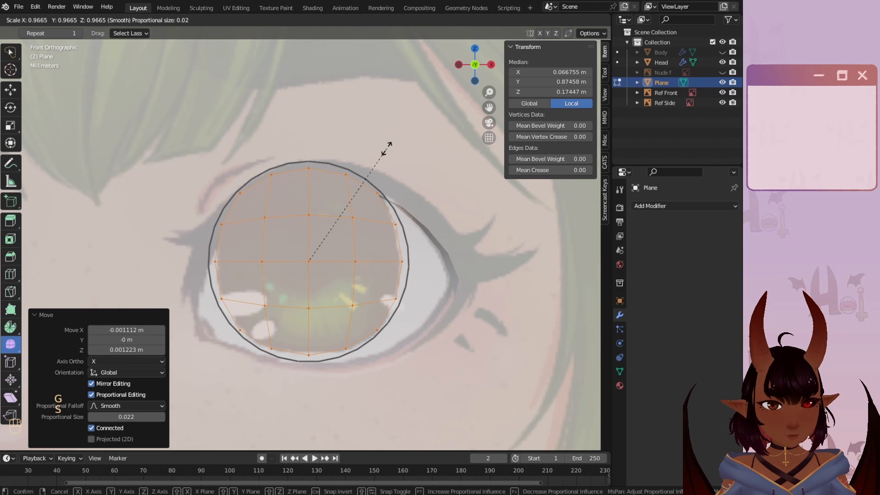
pyautogui.click(386, 147)
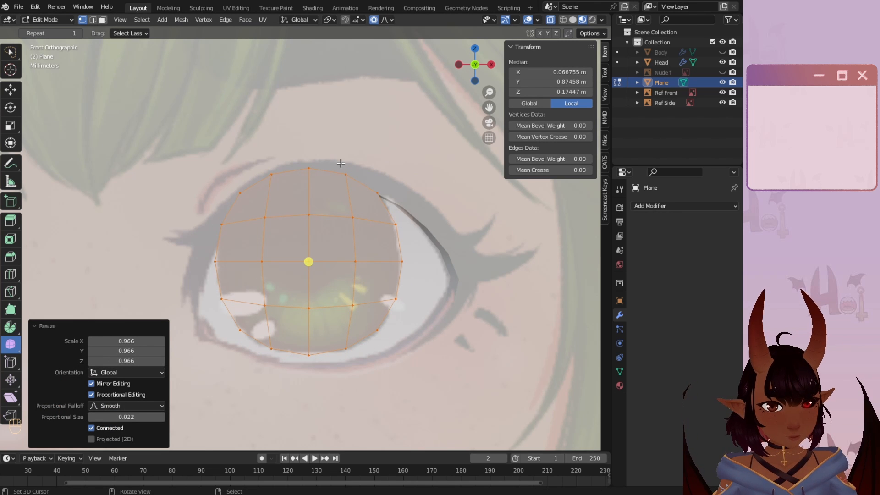
# - Stretch the iris mesh by about 1.107 along Z, scale it by about 0.967 overall, and realign it with the reference iris
pyautogui.press('s')
pyautogui.press('z')
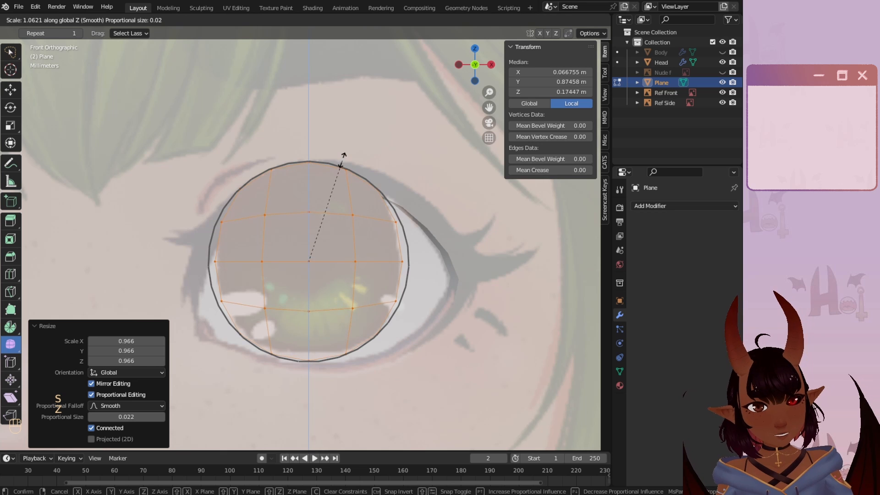
pyautogui.click(342, 158)
pyautogui.press('g')
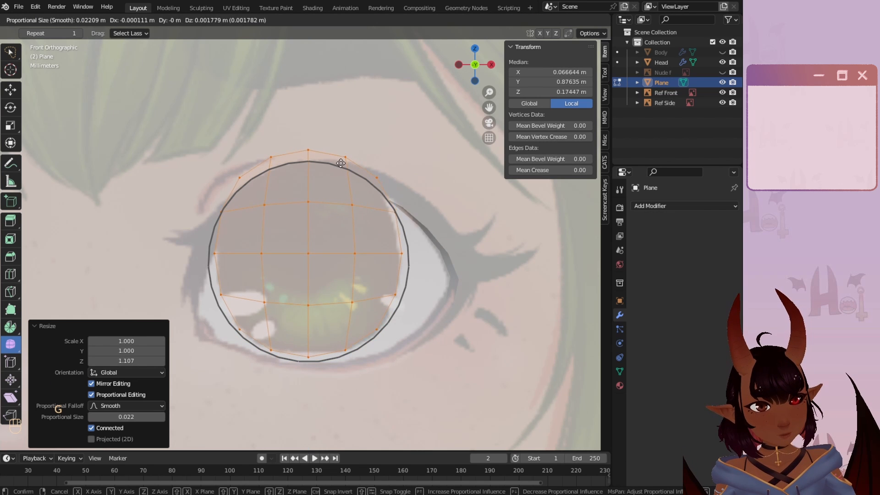
pyautogui.click(341, 163)
pyautogui.press('s')
pyautogui.click(351, 149)
pyautogui.press('g')
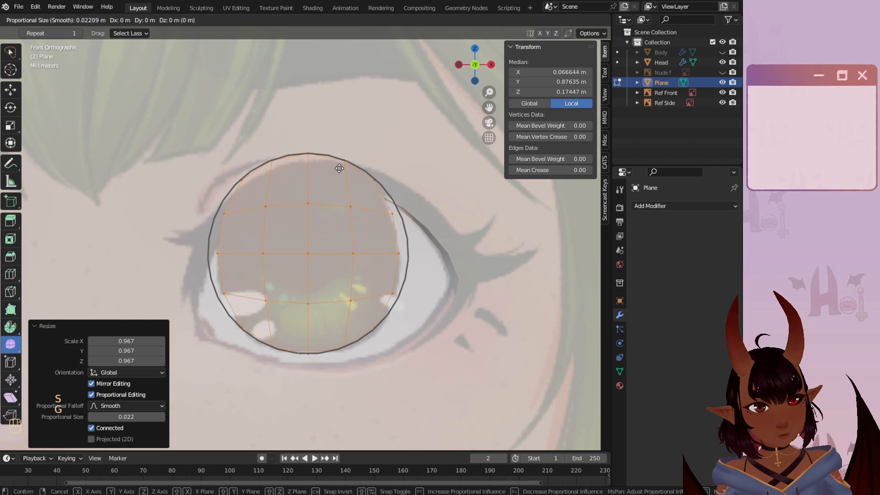
pyautogui.click(339, 170)
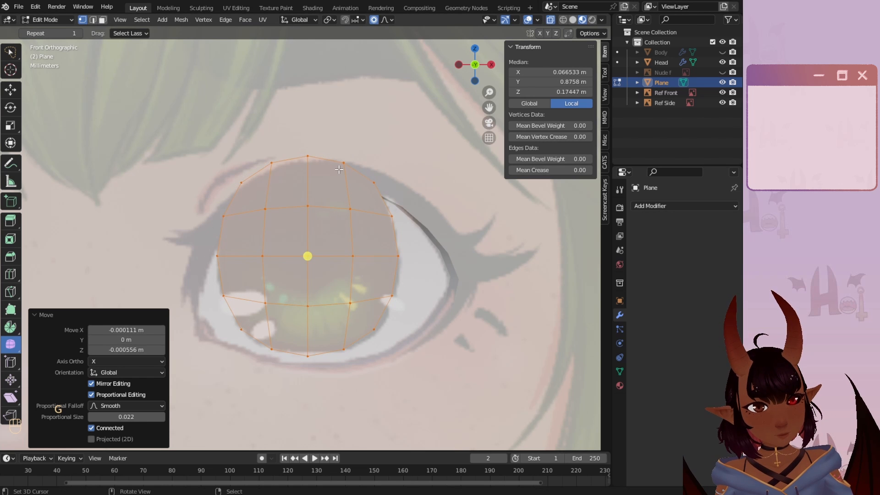
# - Widen the iris mesh by about 1.007 along X and shift it about 0.0001 m along X
pyautogui.press('s')
pyautogui.press('x')
pyautogui.click(434, 214)
pyautogui.press('g')
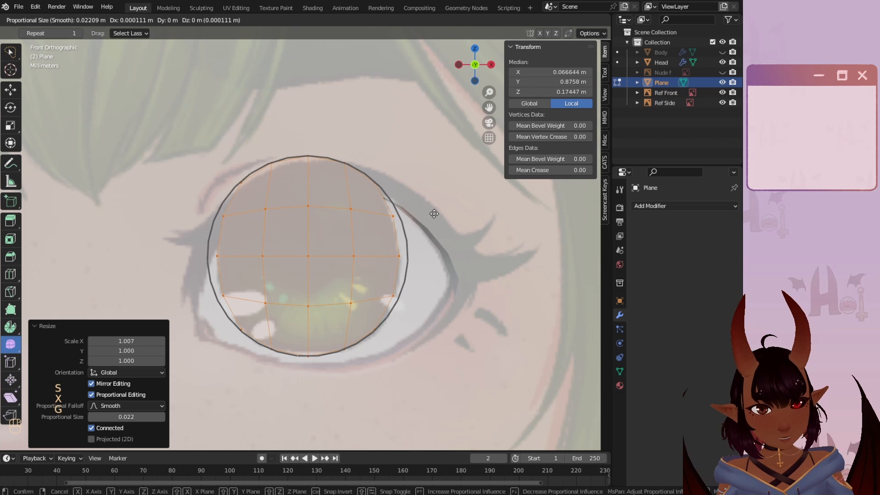
pyautogui.click(434, 214)
# - Move the iris mesh about 0.0655 m along Y, back into the head's eye socket
pyautogui.scroll(-6, 434, 213)
pyautogui.moveTo(433, 213); pyautogui.dragTo(367, 142, button='middle')
pyautogui.scroll(5, 366, 142)
pyautogui.press('g')
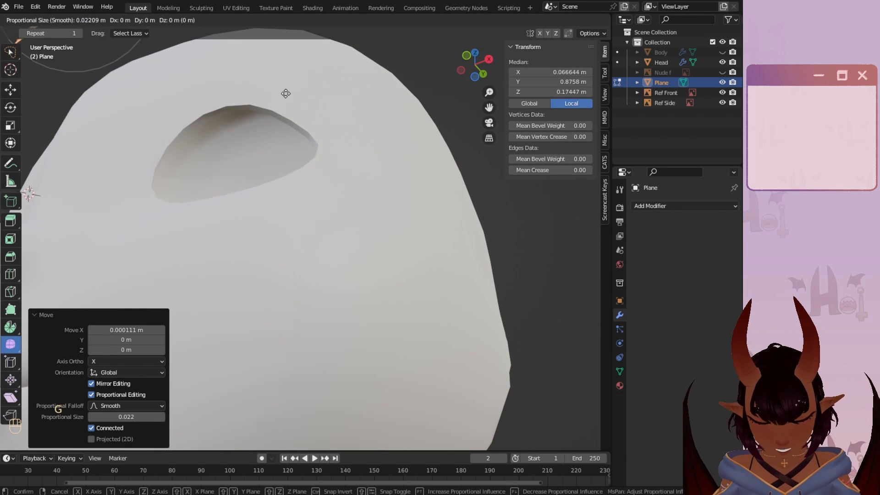
pyautogui.press('y')
pyautogui.click(411, 242)
# - Pull the iris's center vertex about -0.0076 m along Y with a proportional size of about 0.032 to bulge it forward
pyautogui.scroll(3, 221, 159)
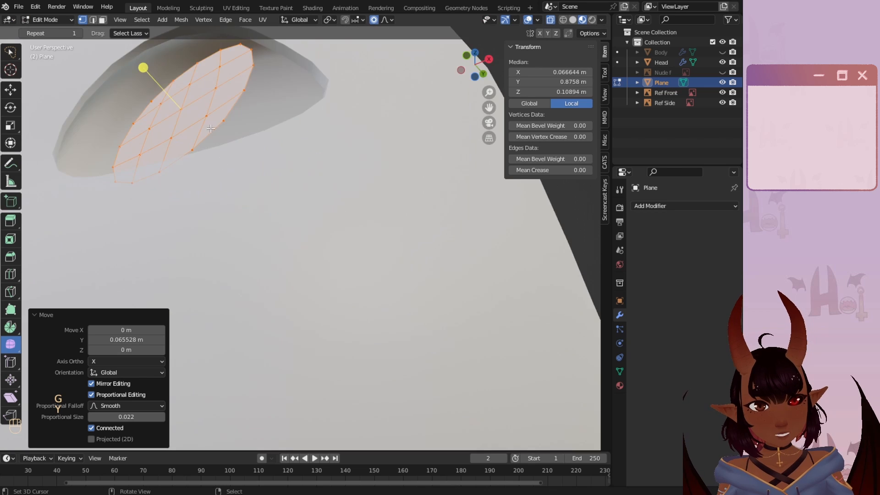
pyautogui.moveTo(211, 129); pyautogui.dragTo(317, 84, button='middle')
pyautogui.scroll(3, 267, 108)
pyautogui.scroll(-3, 312, 276)
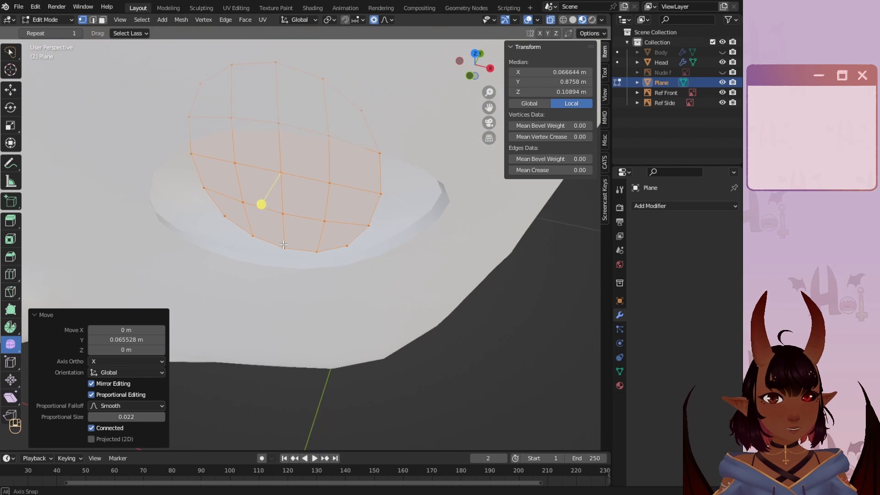
pyautogui.moveTo(284, 245); pyautogui.dragTo(290, 225, button='middle')
pyautogui.scroll(2, 290, 225)
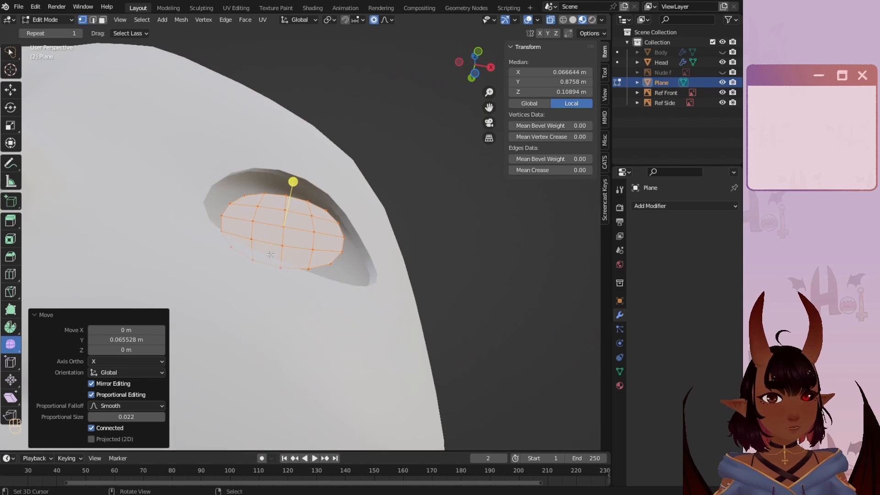
pyautogui.click(289, 225)
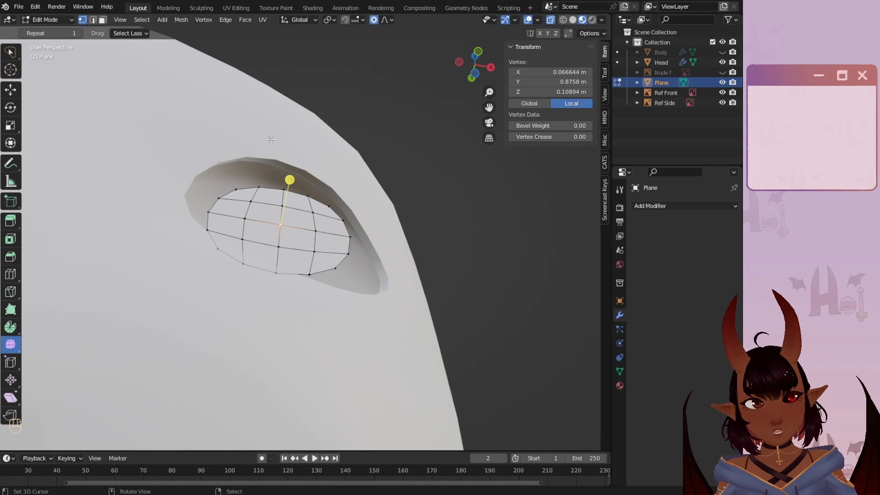
pyautogui.press('g')
pyautogui.press('y')
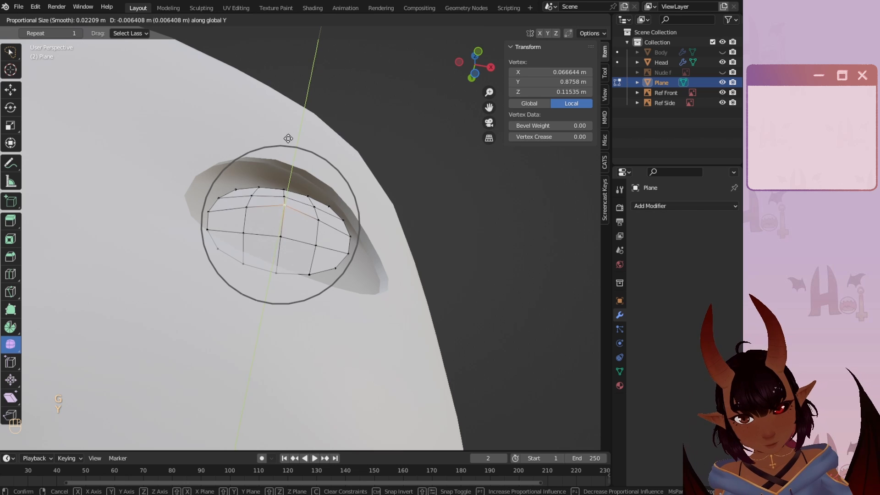
pyautogui.scroll(-4, 288, 139)
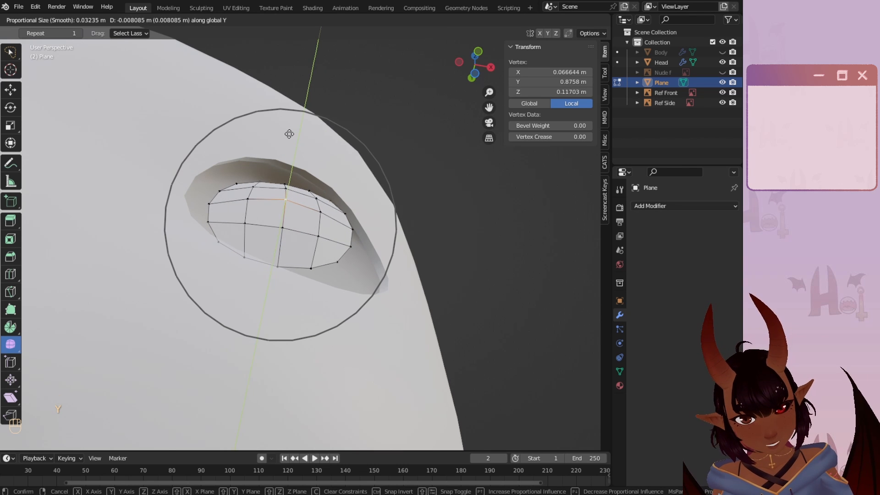
pyautogui.click(295, 153)
# - Select the whole iris mesh and rotate it about 12.6° around Z to follow the curve of the eye socket
pyautogui.moveTo(295, 153); pyautogui.dragTo(192, 252, button='middle')
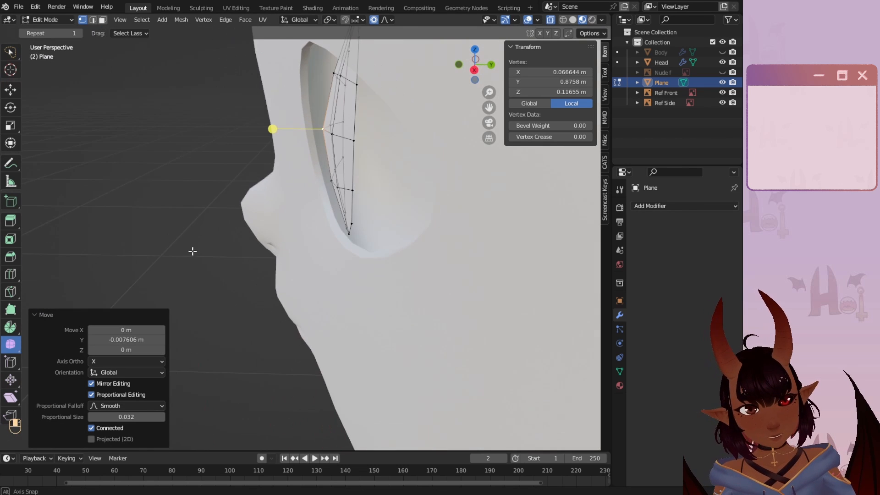
pyautogui.press('KP_2')
pyautogui.press('KP_3')
pyautogui.press('KP_3')
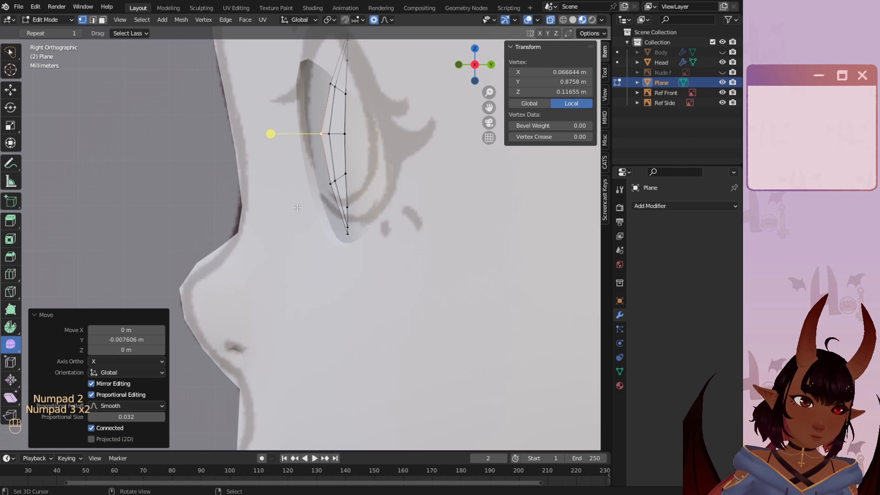
pyautogui.scroll(-3, 297, 207)
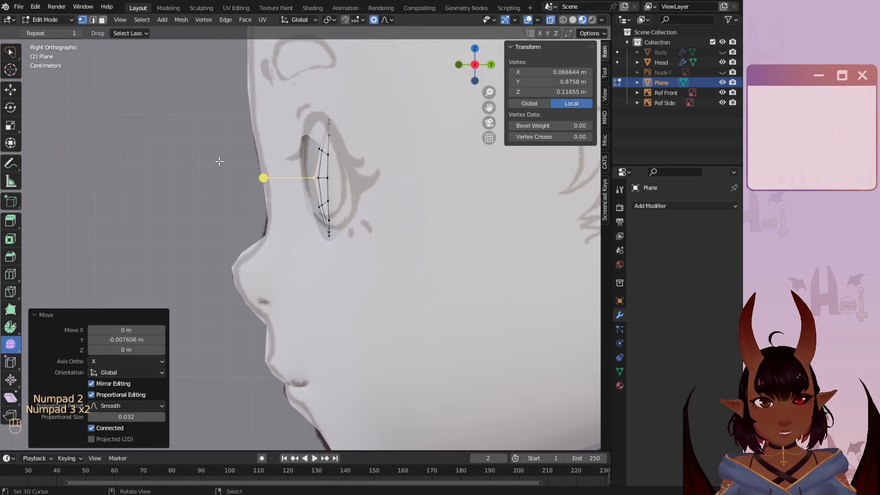
pyautogui.moveTo(219, 162); pyautogui.dragTo(307, 153, button='middle')
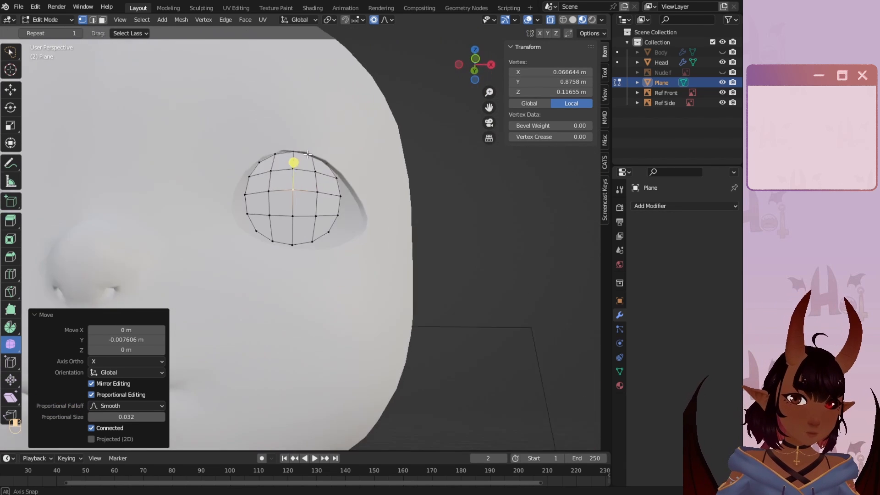
pyautogui.scroll(4, 308, 154)
pyautogui.press('a')
pyautogui.scroll(4, 281, 137)
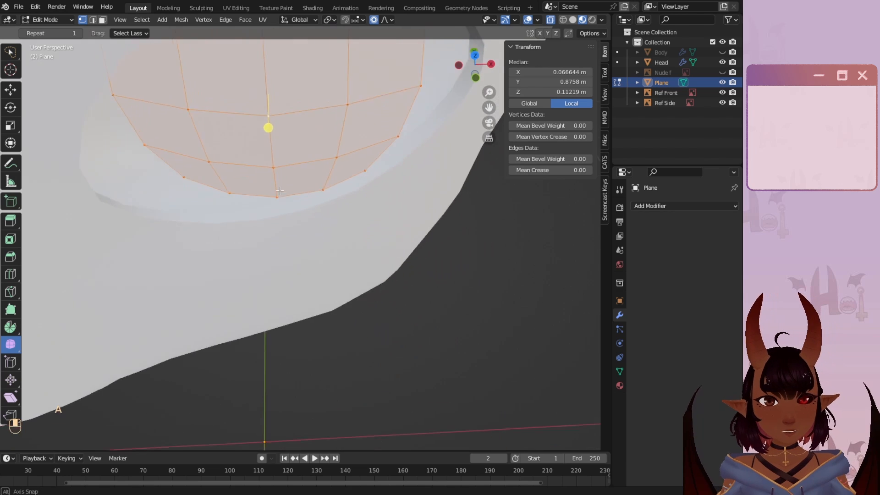
pyautogui.keyDown('shift'); pyautogui.moveTo(280, 190); pyautogui.dragTo(321, 193, button='middle'); pyautogui.keyUp('shift')
pyautogui.press('r')
pyautogui.press('z')
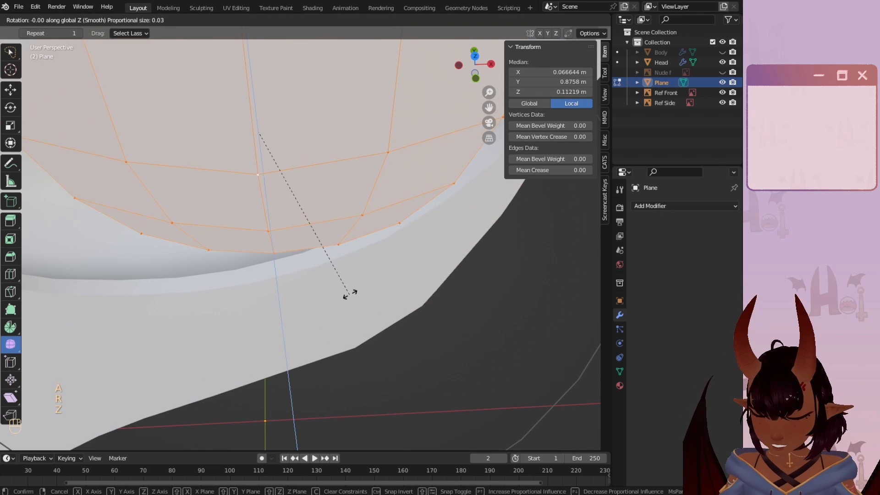
pyautogui.click(360, 252)
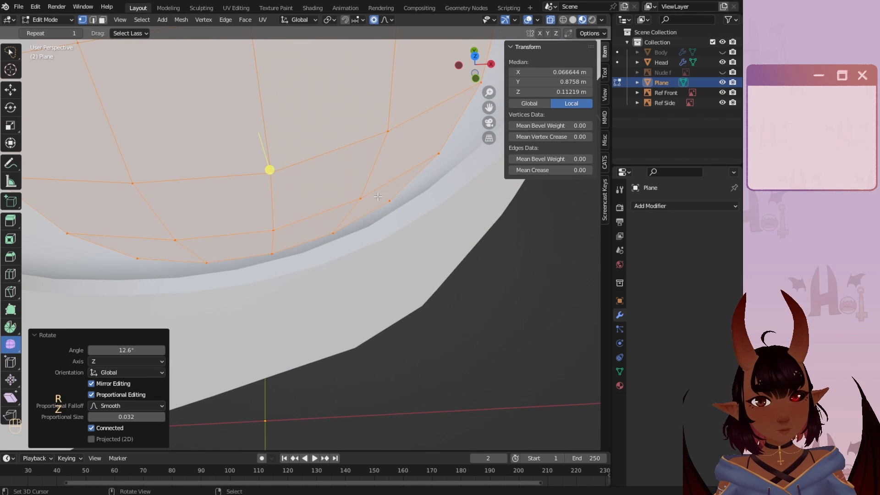
# - Tilt the iris mesh around X to match the eye socket's slope, finishing with a rotation of about -4.03°
pyautogui.scroll(-5, 378, 197)
pyautogui.moveTo(298, 201); pyautogui.dragTo(261, 59, button='middle')
pyautogui.scroll(2, 316, 119)
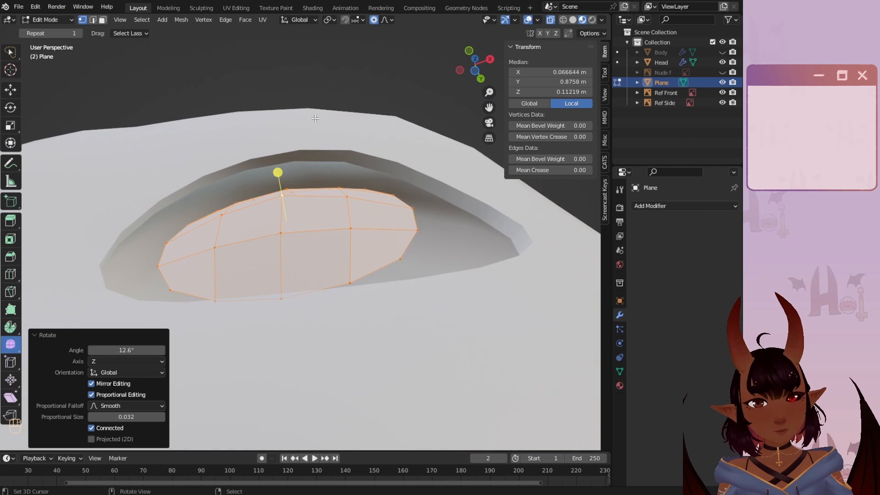
pyautogui.moveTo(316, 119); pyautogui.dragTo(316, 102, button='middle')
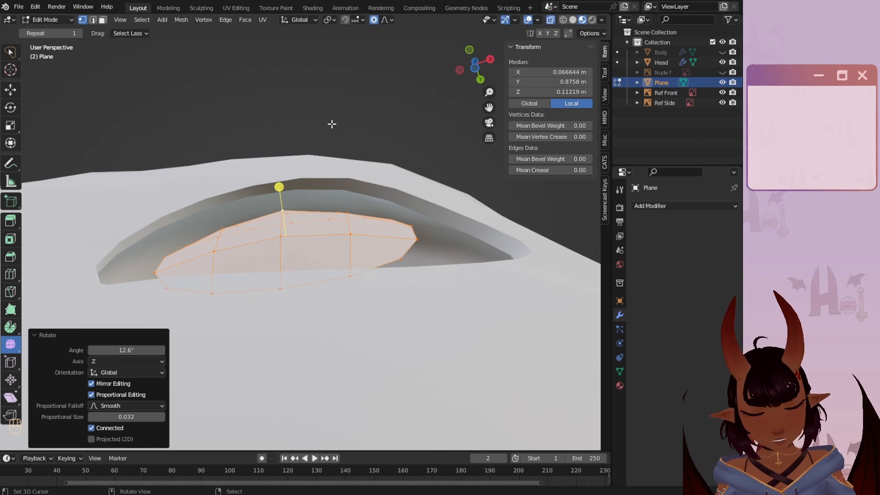
pyautogui.press('r')
pyautogui.press('x')
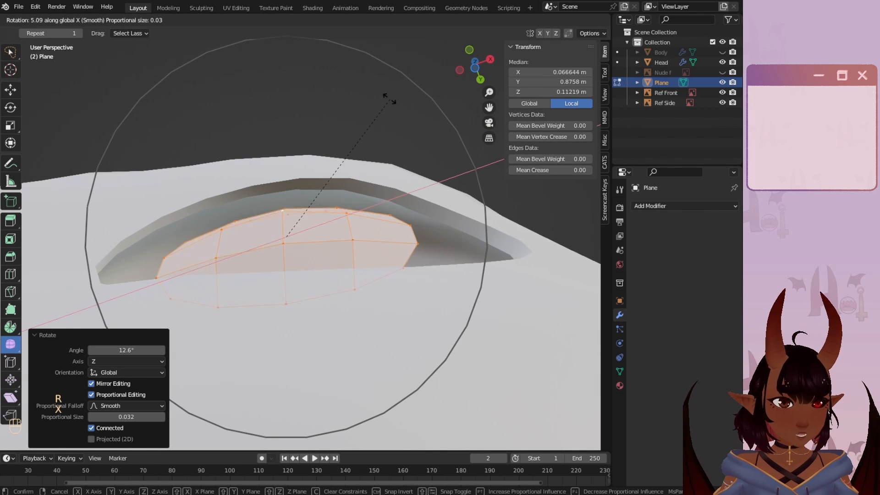
pyautogui.click(375, 84)
pyautogui.moveTo(375, 83); pyautogui.dragTo(367, 241, button='middle')
pyautogui.press('r')
pyautogui.press('x')
pyautogui.click(428, 215)
# - In the side view, move the iris about -0.0026 m along Y and -0.0011 m along Z, then check it from the front
pyautogui.moveTo(428, 215); pyautogui.dragTo(441, 190, button='middle')
pyautogui.press('KP_3')
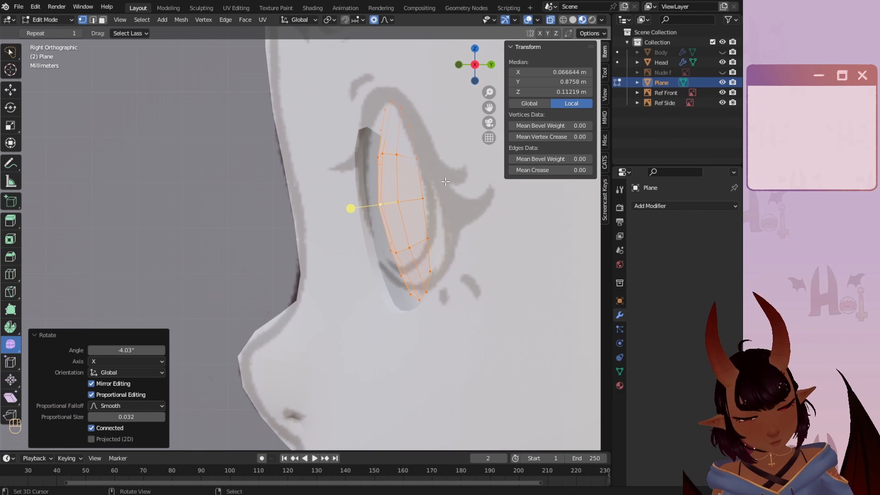
pyautogui.press('g')
pyautogui.click(433, 186)
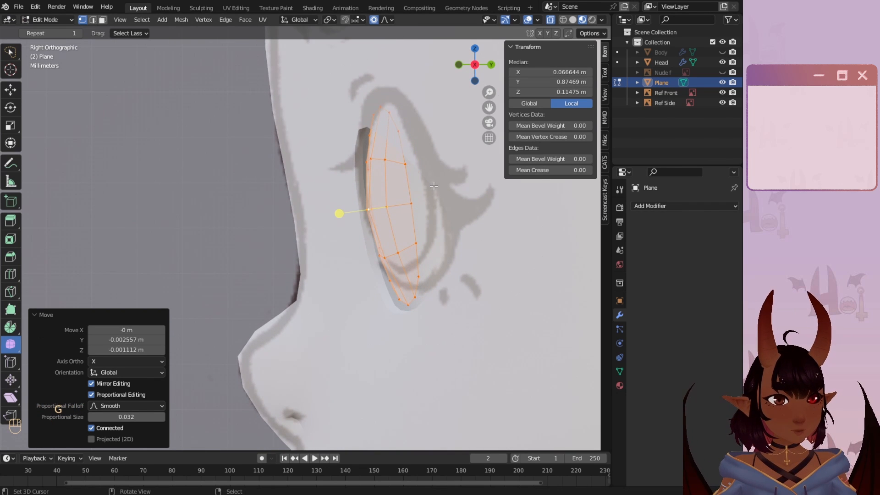
pyautogui.press('KP_1')
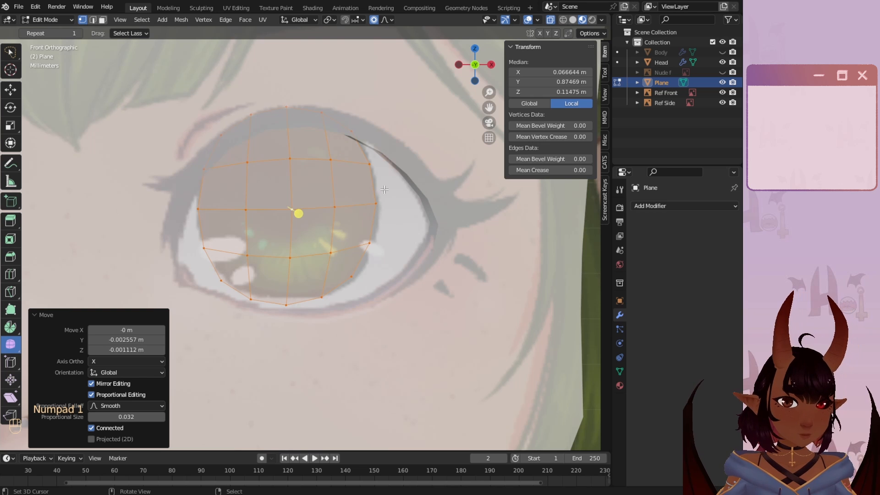
# - Move the iris about 0.00067 m along X and scale it by about 1.026 along X to match the front reference
pyautogui.press('g')
pyautogui.press('x')
pyautogui.click(393, 193)
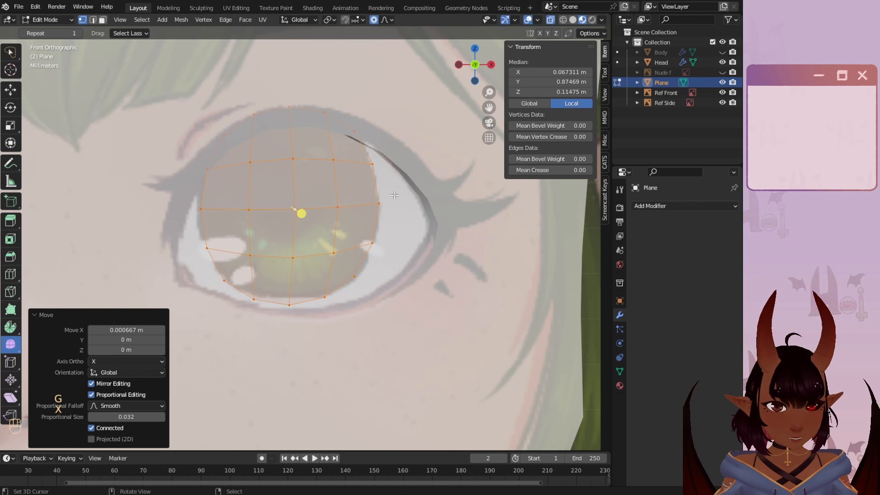
pyautogui.press('s')
pyautogui.press('x')
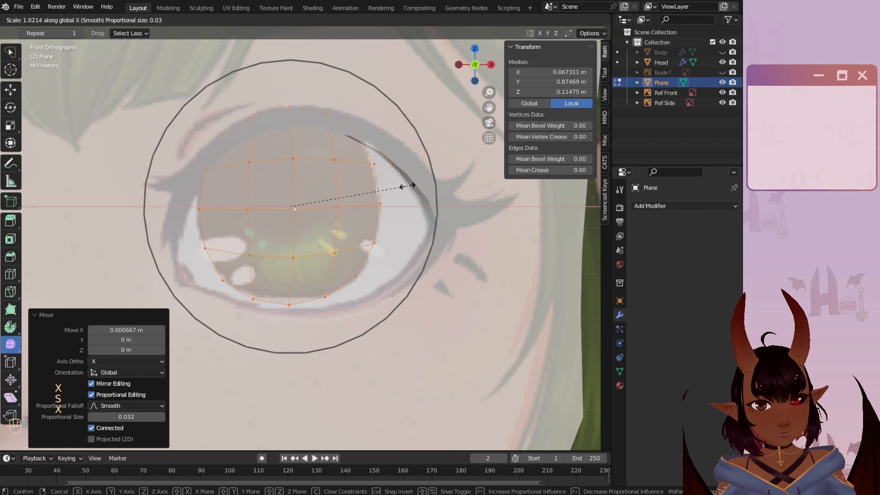
pyautogui.click(408, 186)
# - Rotate the iris around Z by about 1.55° and another 0.93° to follow the eye socket's curve
pyautogui.scroll(-4, 394, 192)
pyautogui.moveTo(386, 197); pyautogui.dragTo(364, 110, button='middle')
pyautogui.scroll(5, 327, 215)
pyautogui.keyDown('shift'); pyautogui.moveTo(344, 243); pyautogui.dragTo(342, 202, button='middle'); pyautogui.keyUp('shift')
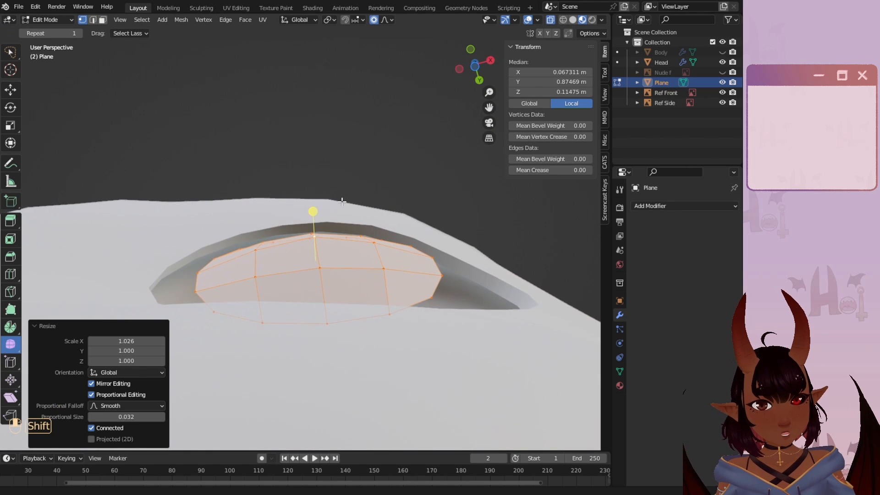
pyautogui.press('r')
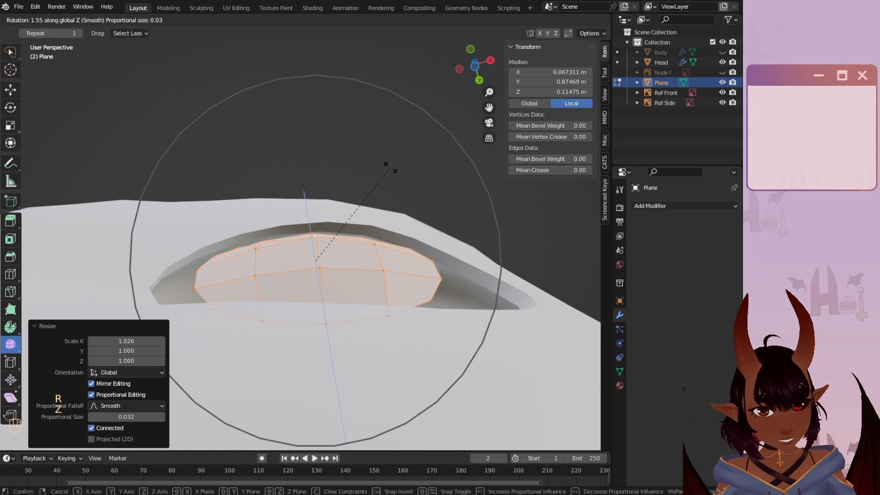
pyautogui.click(390, 168)
pyautogui.moveTo(390, 167); pyautogui.dragTo(358, 122, button='middle')
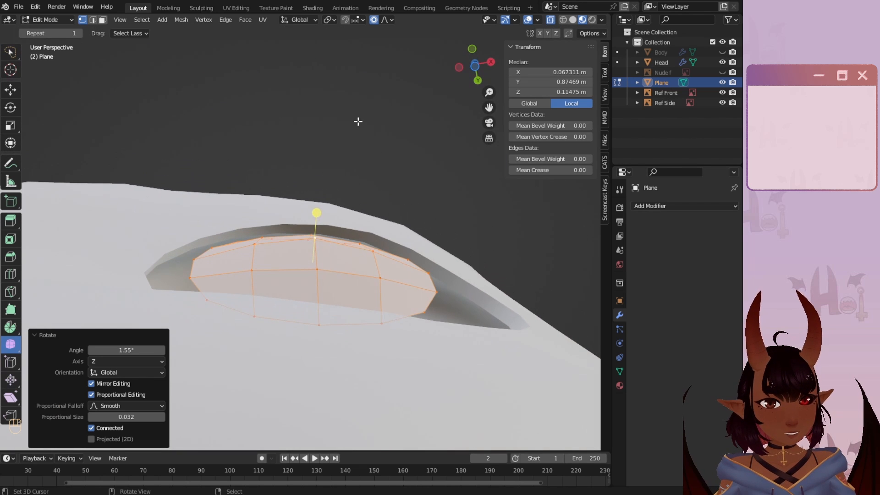
pyautogui.press('r')
pyautogui.press('z')
pyautogui.click(360, 124)
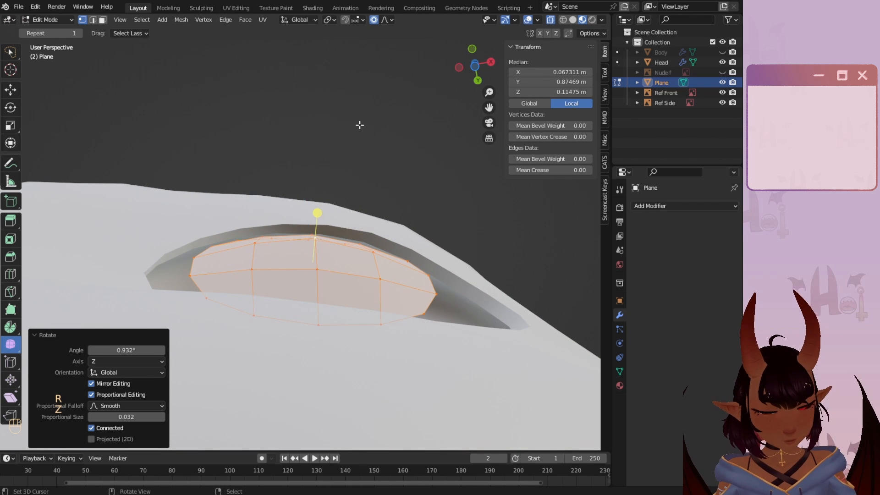
# - Move the iris about 0.001 m along Y back into the eye socket and save the file
pyautogui.press('g')
pyautogui.press('y')
pyautogui.click(349, 120)
pyautogui.moveTo(340, 115); pyautogui.dragTo(353, 188, button='middle')
pyautogui.scroll(-6, 321, 192)
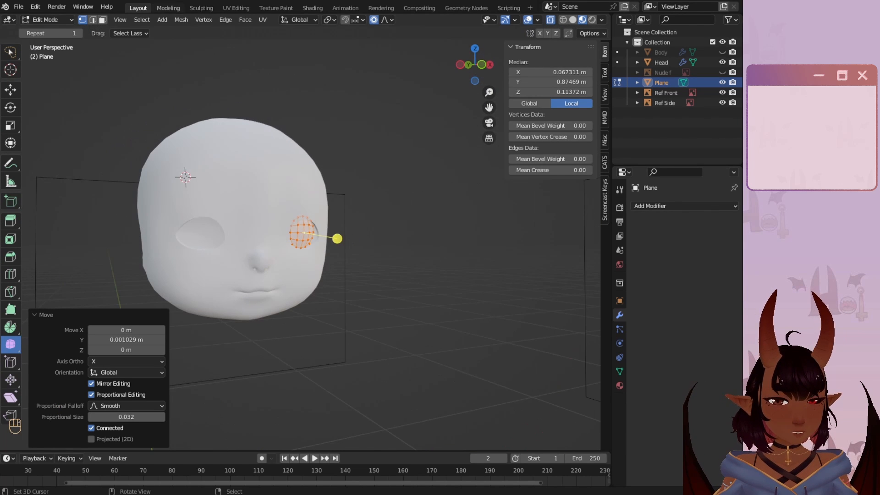
pyautogui.click(20, 7)
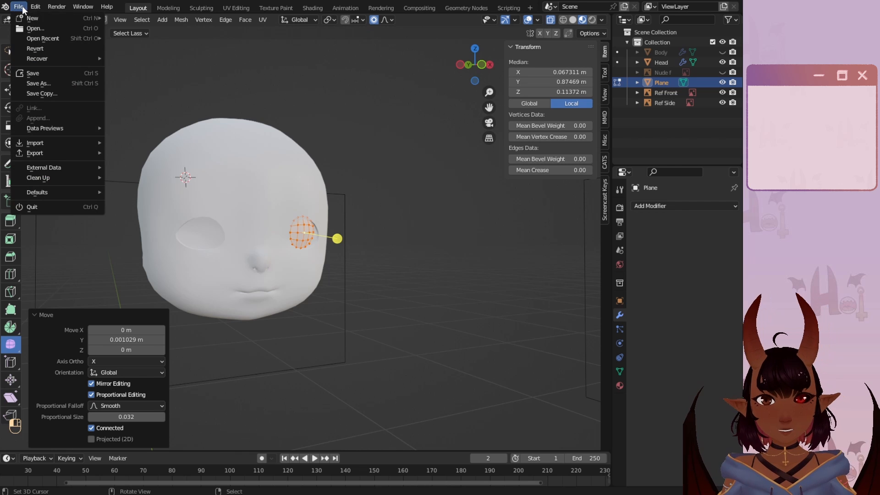
pyautogui.click(51, 72)
# - Add a Mirror modifier on X to the iris, return to Object Mode and deselect everything
pyautogui.click(650, 207)
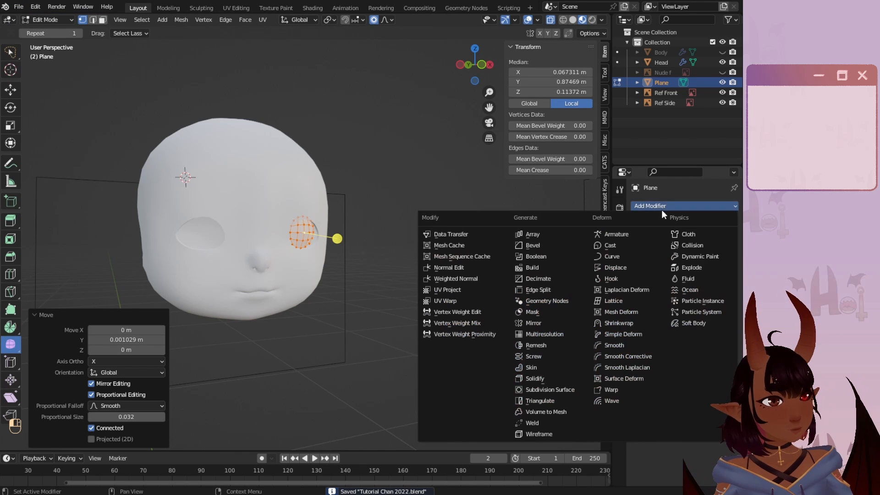
pyautogui.click(545, 322)
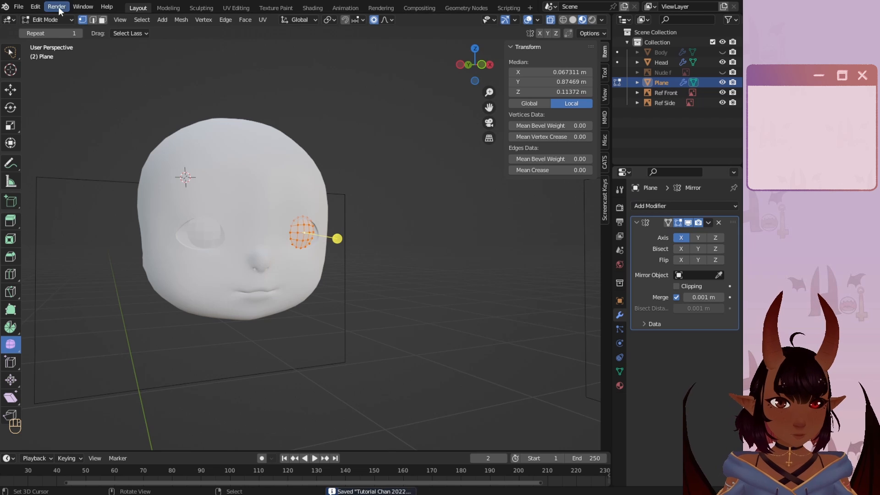
pyautogui.click(46, 20)
pyautogui.click(47, 29)
pyautogui.scroll(3, 251, 274)
pyautogui.press('a')
pyautogui.press('a')
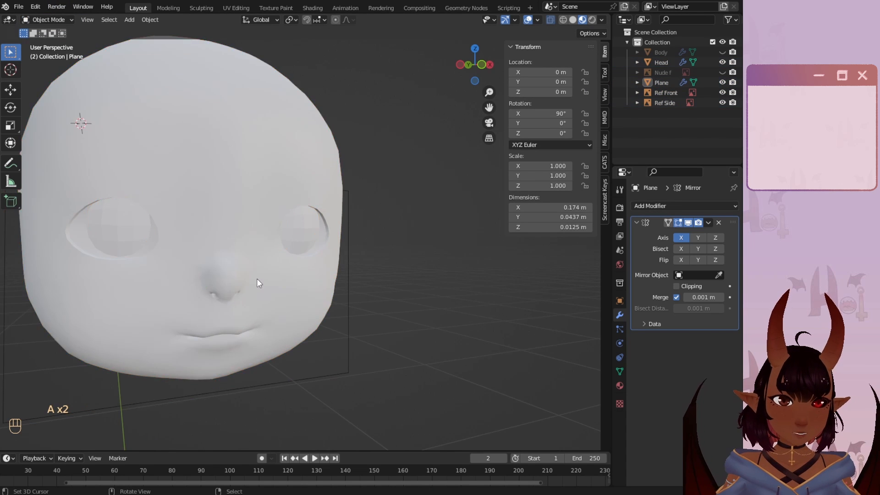
# - Apply Shade Smooth to the mirrored irises and check them in the eye sockets from several angles
pyautogui.scroll(2, 257, 280)
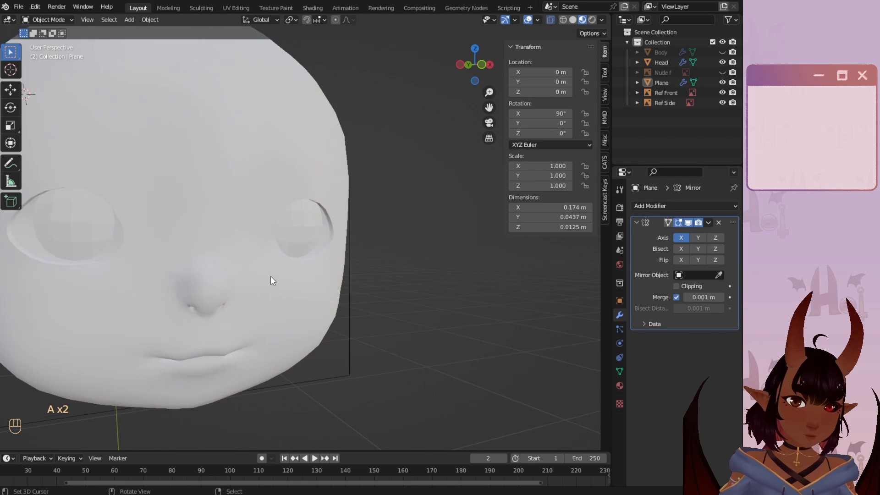
pyautogui.click(141, 20)
pyautogui.click(173, 241)
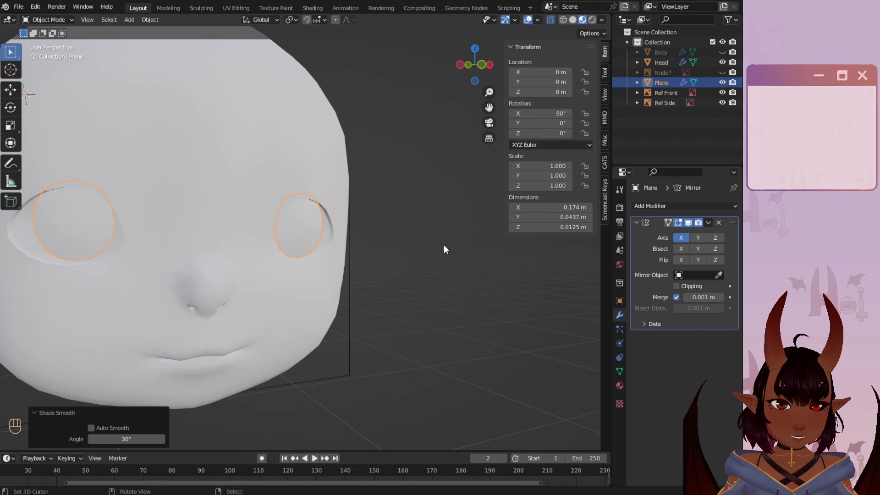
pyautogui.scroll(-4, 438, 243)
pyautogui.press('a')
pyautogui.press('a')
pyautogui.scroll(4, 412, 231)
pyautogui.moveTo(401, 228); pyautogui.dragTo(569, 243, button='middle')
pyautogui.scroll(-3, 404, 271)
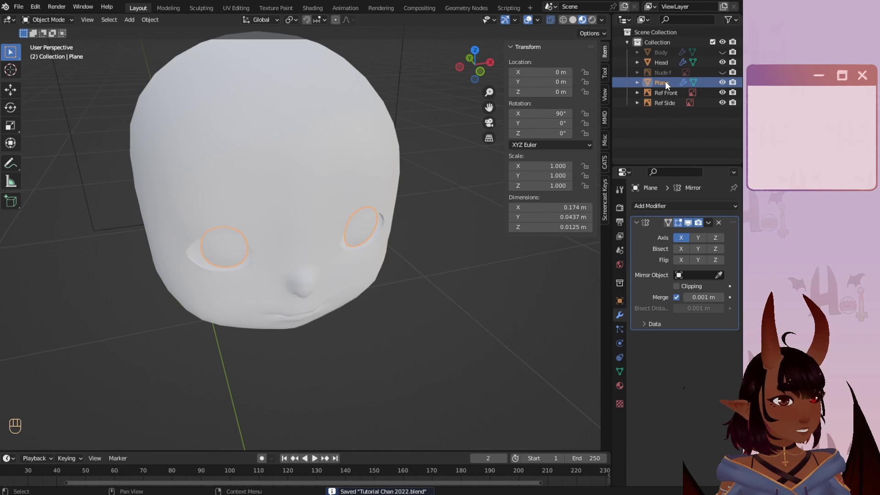
# - Rename the Plane object as Pupils and save the file with the full figure in view
pyautogui.doubleClick(664, 81)
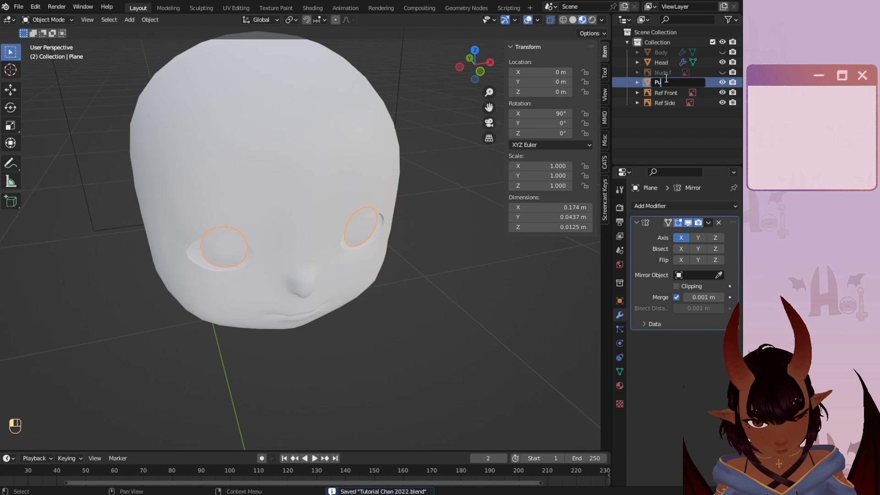
pyautogui.press('Return')
pyautogui.scroll(-1, 346, 268)
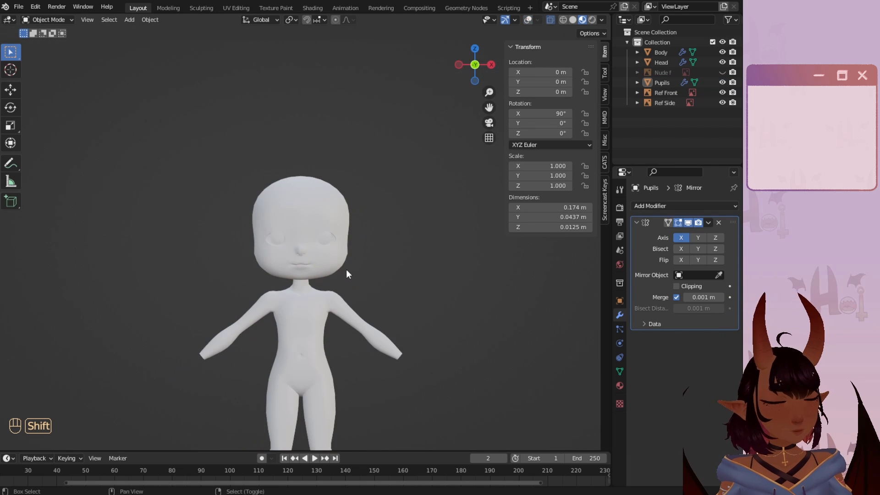
pyautogui.keyDown('shift'); pyautogui.moveTo(345, 269); pyautogui.dragTo(328, 156, button='middle'); pyautogui.keyUp('shift')
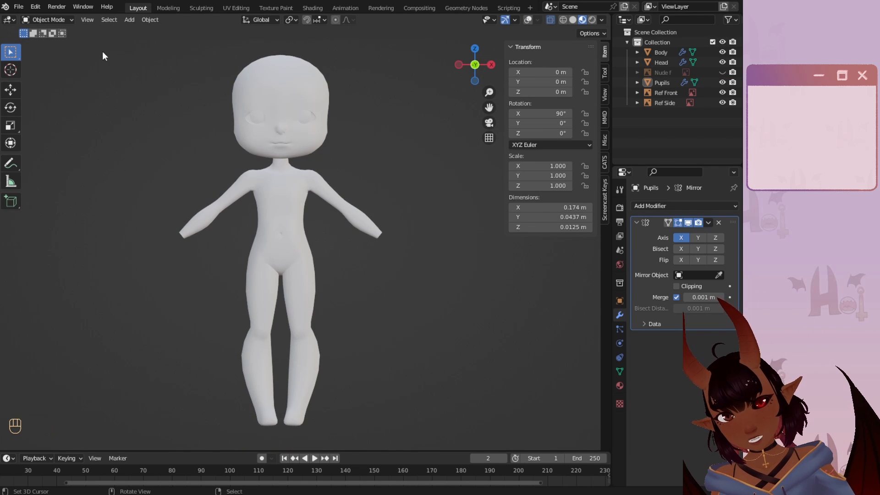
pyautogui.click(18, 6)
pyautogui.click(45, 75)
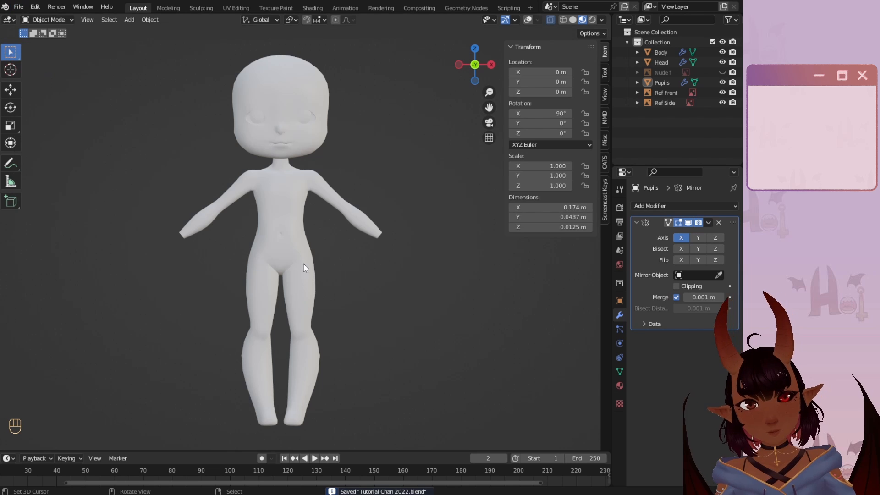
# - Put the Body mesh in Edit Mode and show the neck from the right side with overlays enabled
pyautogui.scroll(1, 309, 259)
pyautogui.scroll(-1, 367, 263)
pyautogui.moveTo(431, 281); pyautogui.dragTo(320, 299, button='middle')
pyautogui.moveTo(392, 255); pyautogui.dragTo(588, 231, button='middle')
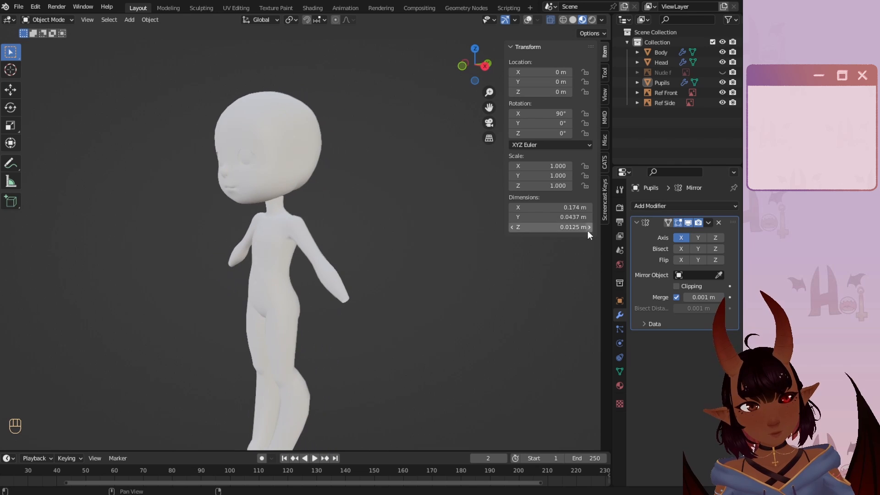
pyautogui.click(260, 233)
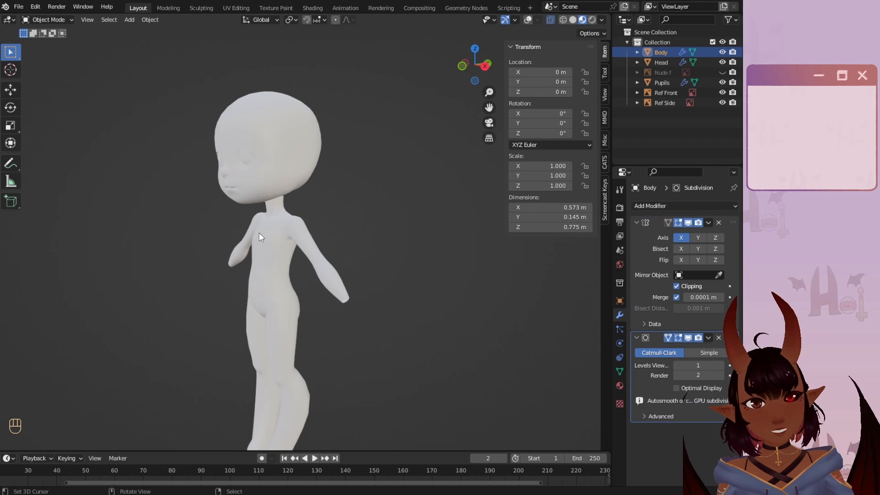
pyautogui.click(39, 18)
pyautogui.click(56, 41)
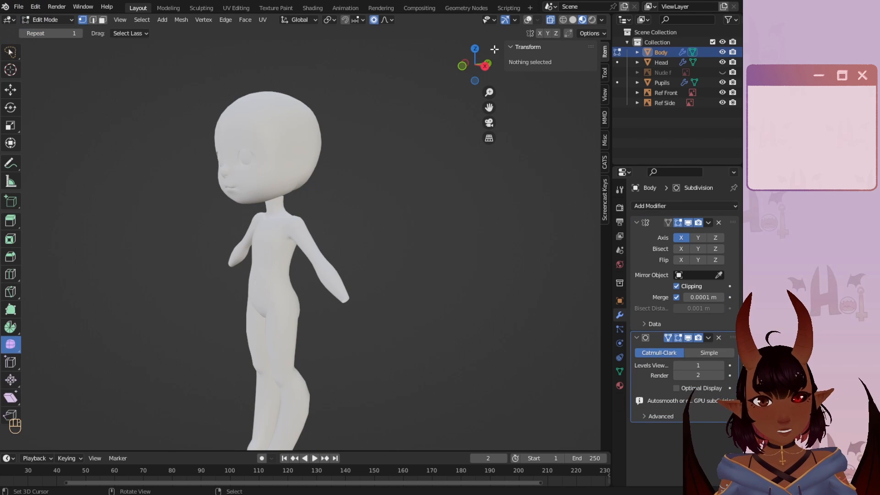
pyautogui.click(487, 65)
pyautogui.scroll(4, 277, 182)
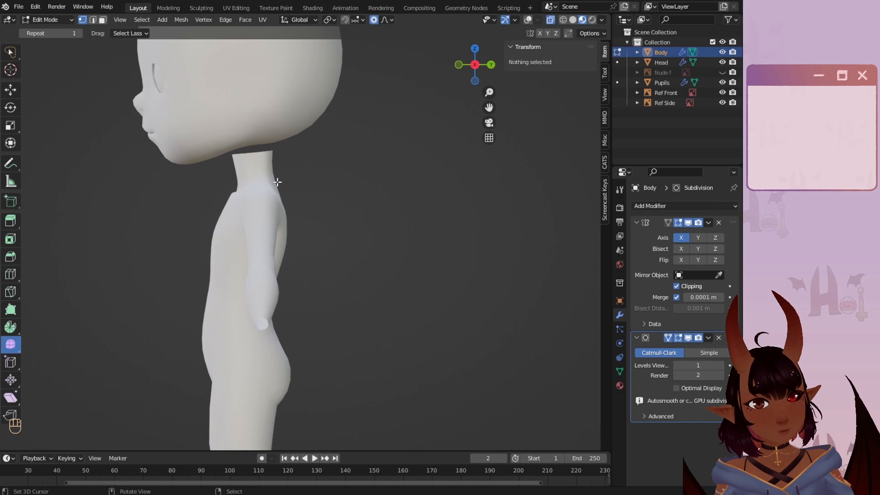
pyautogui.click(528, 20)
pyautogui.scroll(7, 270, 221)
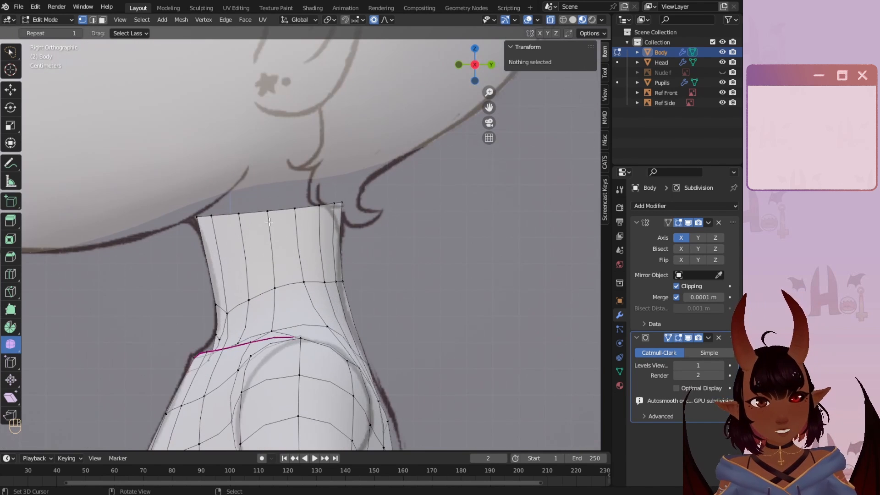
# - Extrude the neck's top edge loop up inside the head, scaling the new loop by about 1.749
pyautogui.keyDown('alt'); pyautogui.click(268, 215); pyautogui.keyUp('alt')
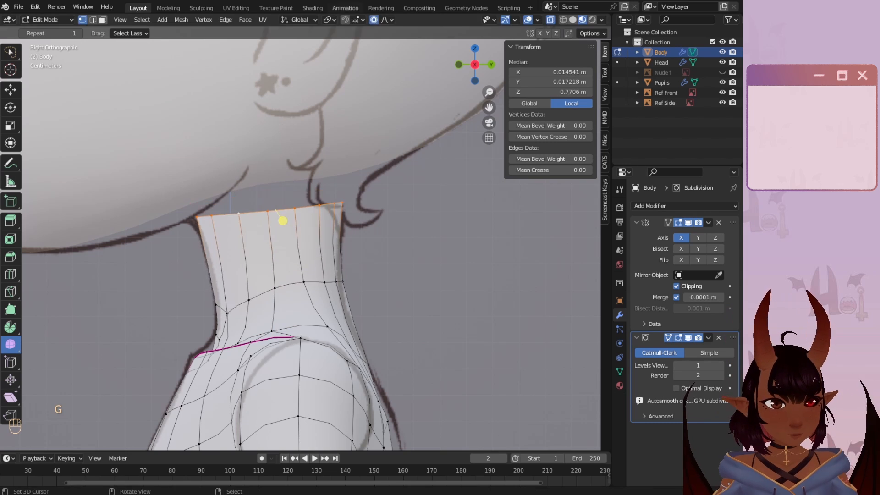
pyautogui.press('g')
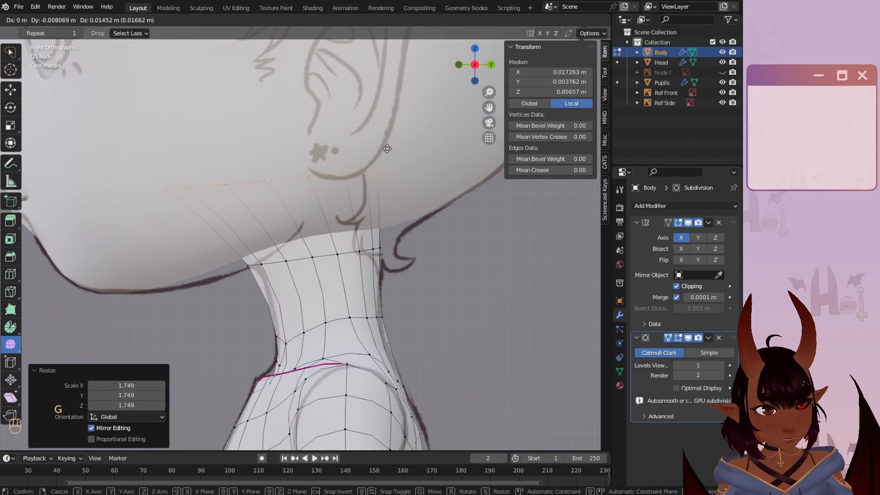
pyautogui.click(367, 247)
# - Shift the edge loop below the neck extension about 0.005 m along Y, shrink it slightly, and move it about -0.0025 m in Y and 0.0028 m in Z
pyautogui.keyDown('alt'); pyautogui.click(336, 264); pyautogui.keyUp('alt')
pyautogui.press('g')
pyautogui.press('y')
pyautogui.click(440, 230)
pyautogui.press('s')
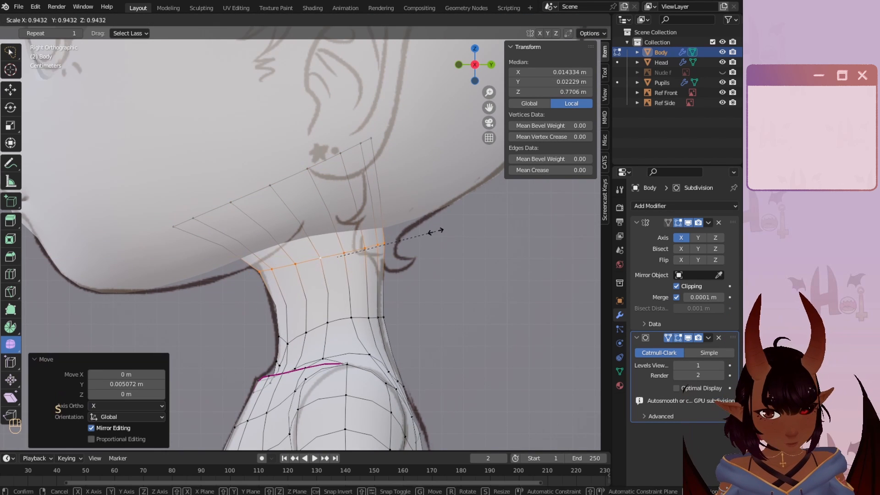
pyautogui.click(442, 231)
pyautogui.press('g')
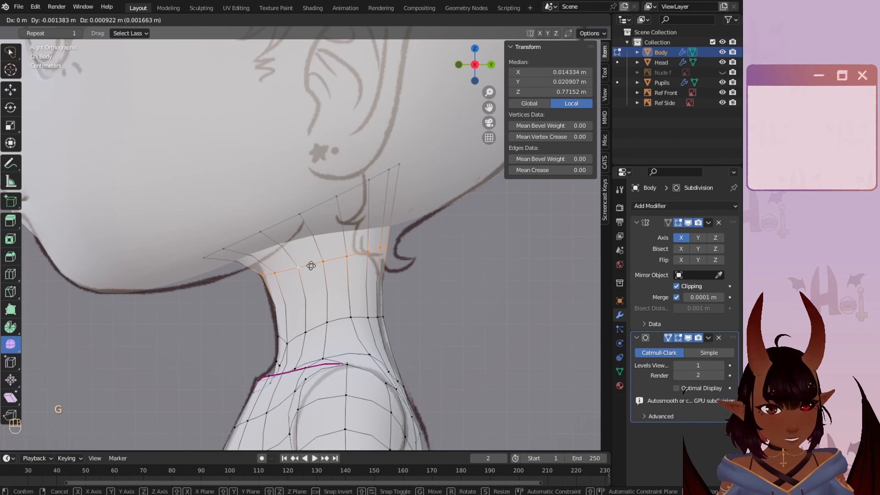
pyautogui.click(308, 262)
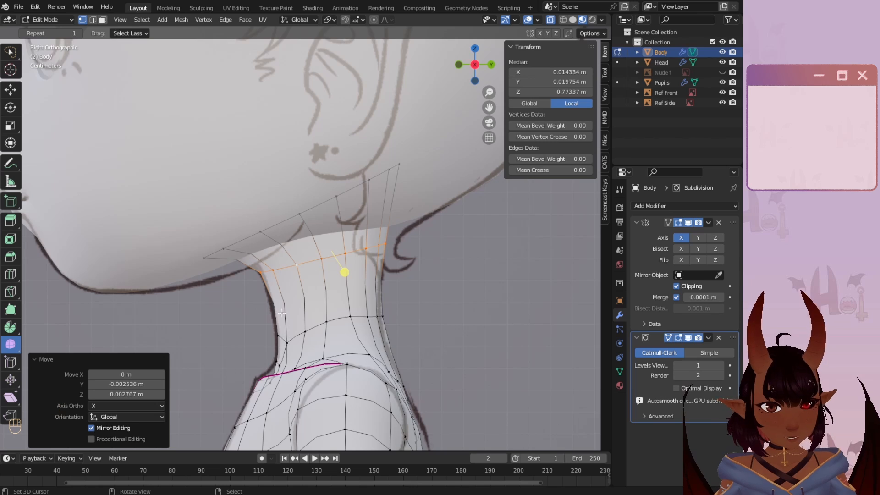
# - From the back view, widen the neck's topmost edge loop by moving it about 0.0102 m along X
pyautogui.scroll(-6, 282, 313)
pyautogui.press('a')
pyautogui.press('a')
pyautogui.scroll(-7, 209, 286)
pyautogui.moveTo(358, 252); pyautogui.dragTo(245, 252, button='middle')
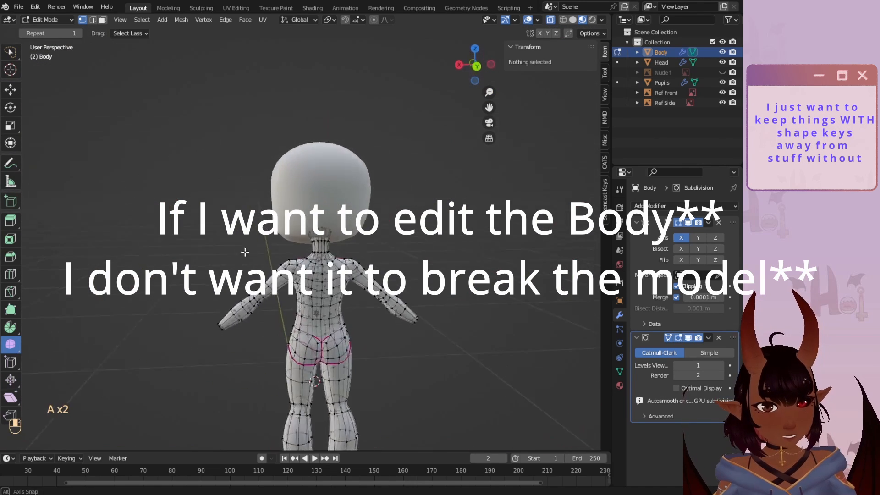
pyautogui.scroll(8, 294, 216)
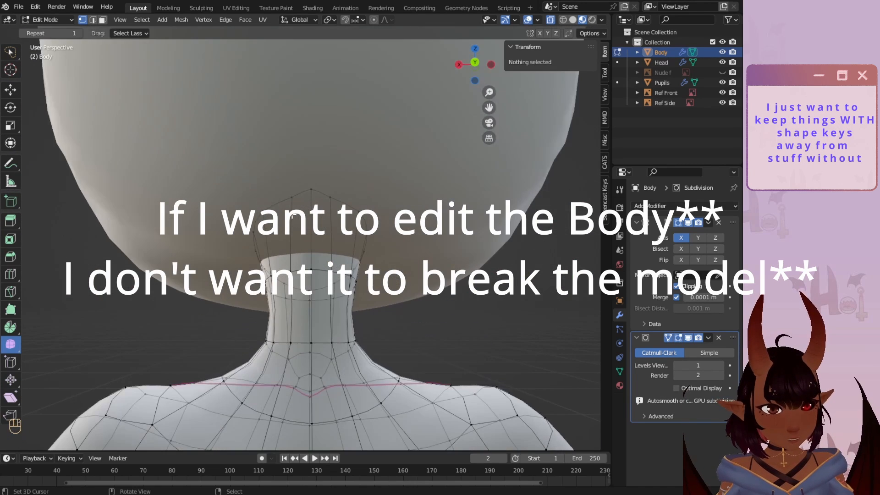
pyautogui.keyDown('alt'); pyautogui.click(281, 205); pyautogui.keyUp('alt')
pyautogui.press('g')
pyautogui.press('x')
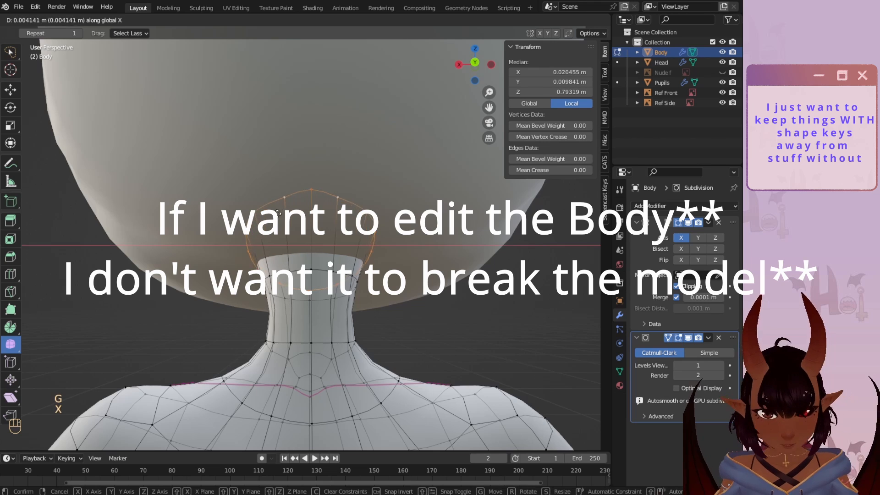
pyautogui.click(266, 213)
pyautogui.scroll(-5, 267, 213)
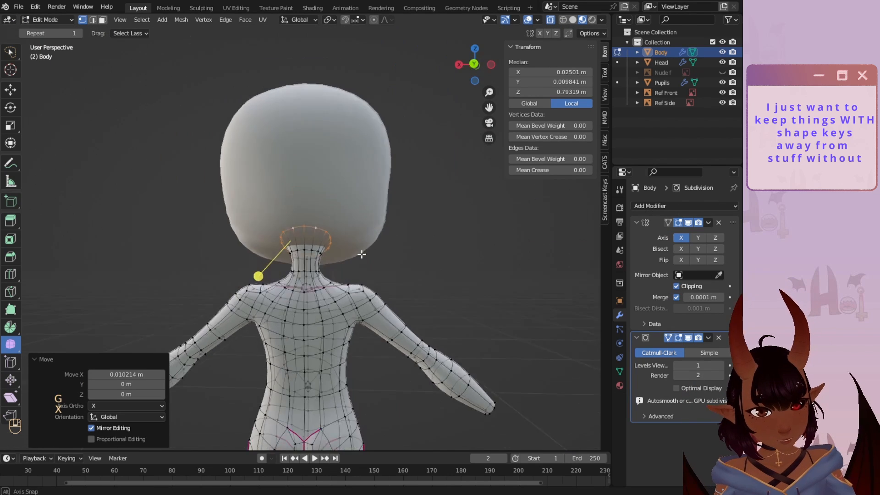
# - Deselect the body mesh, check the neck extension from the front and side, and save the file
pyautogui.moveTo(267, 230); pyautogui.dragTo(266, 289, button='middle')
pyautogui.press('a')
pyautogui.press('a')
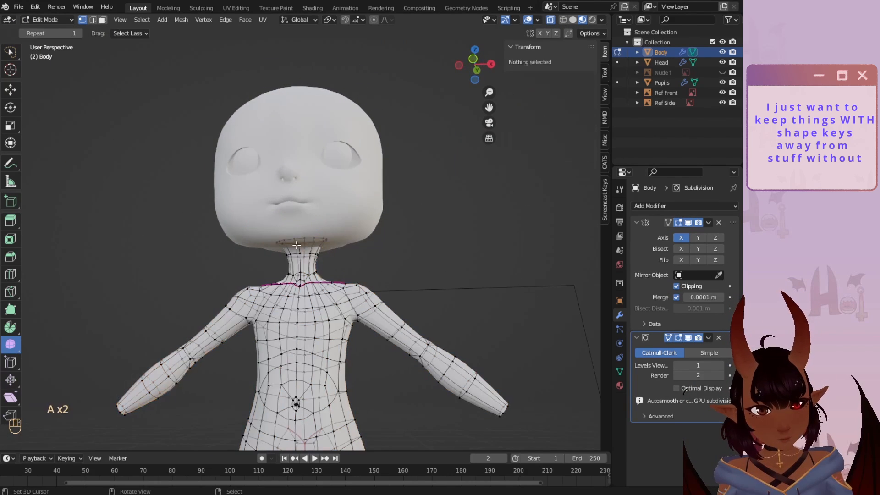
pyautogui.scroll(1, 266, 289)
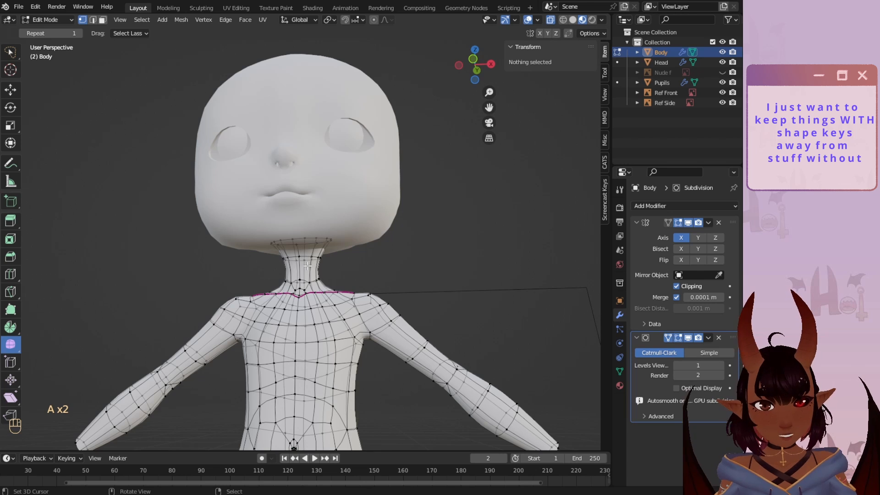
pyautogui.scroll(-4, 308, 265)
pyautogui.moveTo(208, 202); pyautogui.dragTo(313, 216, button='middle')
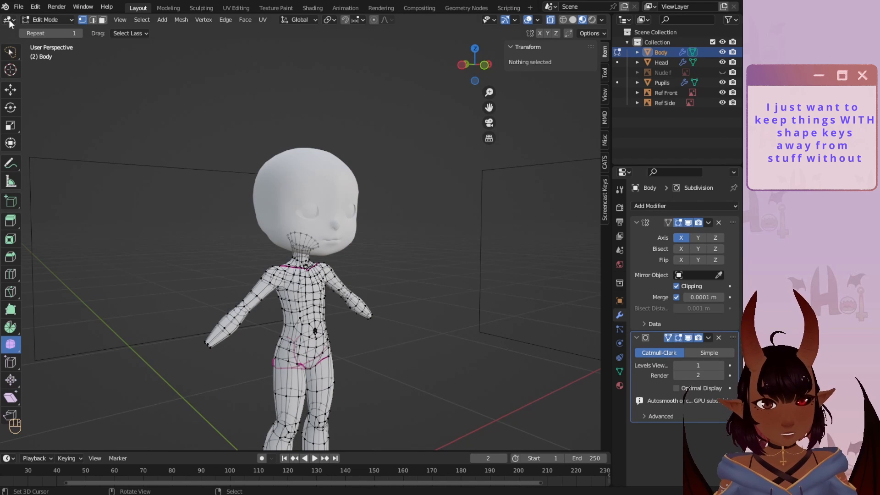
pyautogui.click(28, 7)
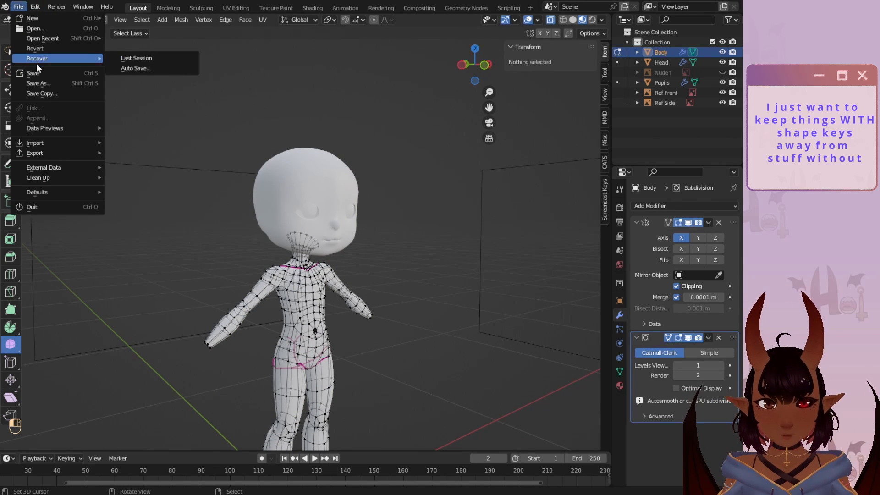
pyautogui.click(35, 70)
# - Compare the body with the front reference, then return it to Object Mode with everything deselected
pyautogui.scroll(3, 311, 287)
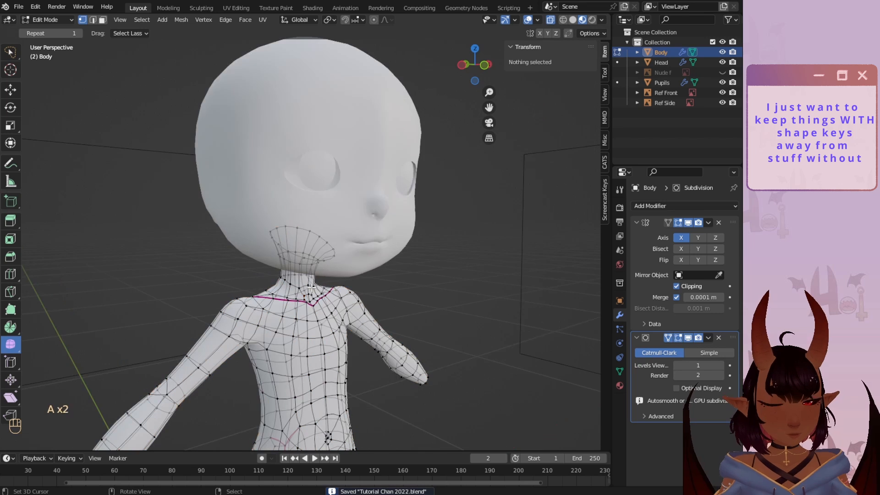
pyautogui.click(486, 63)
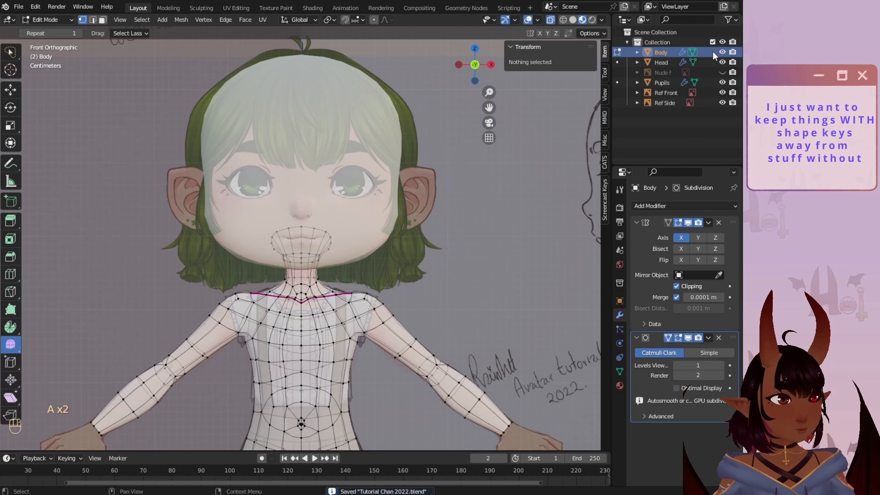
pyautogui.click(46, 20)
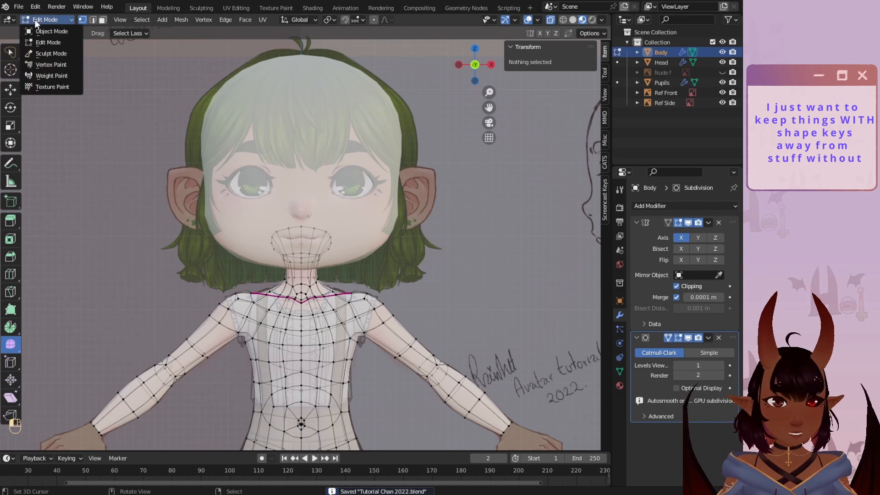
pyautogui.click(46, 32)
pyautogui.press('a')
pyautogui.press('a')
pyautogui.moveTo(339, 282); pyautogui.dragTo(516, 271, button='middle')
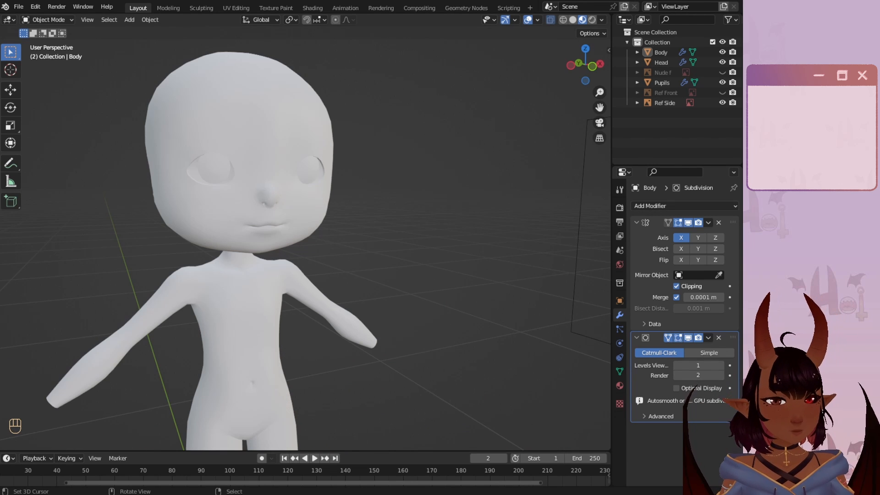